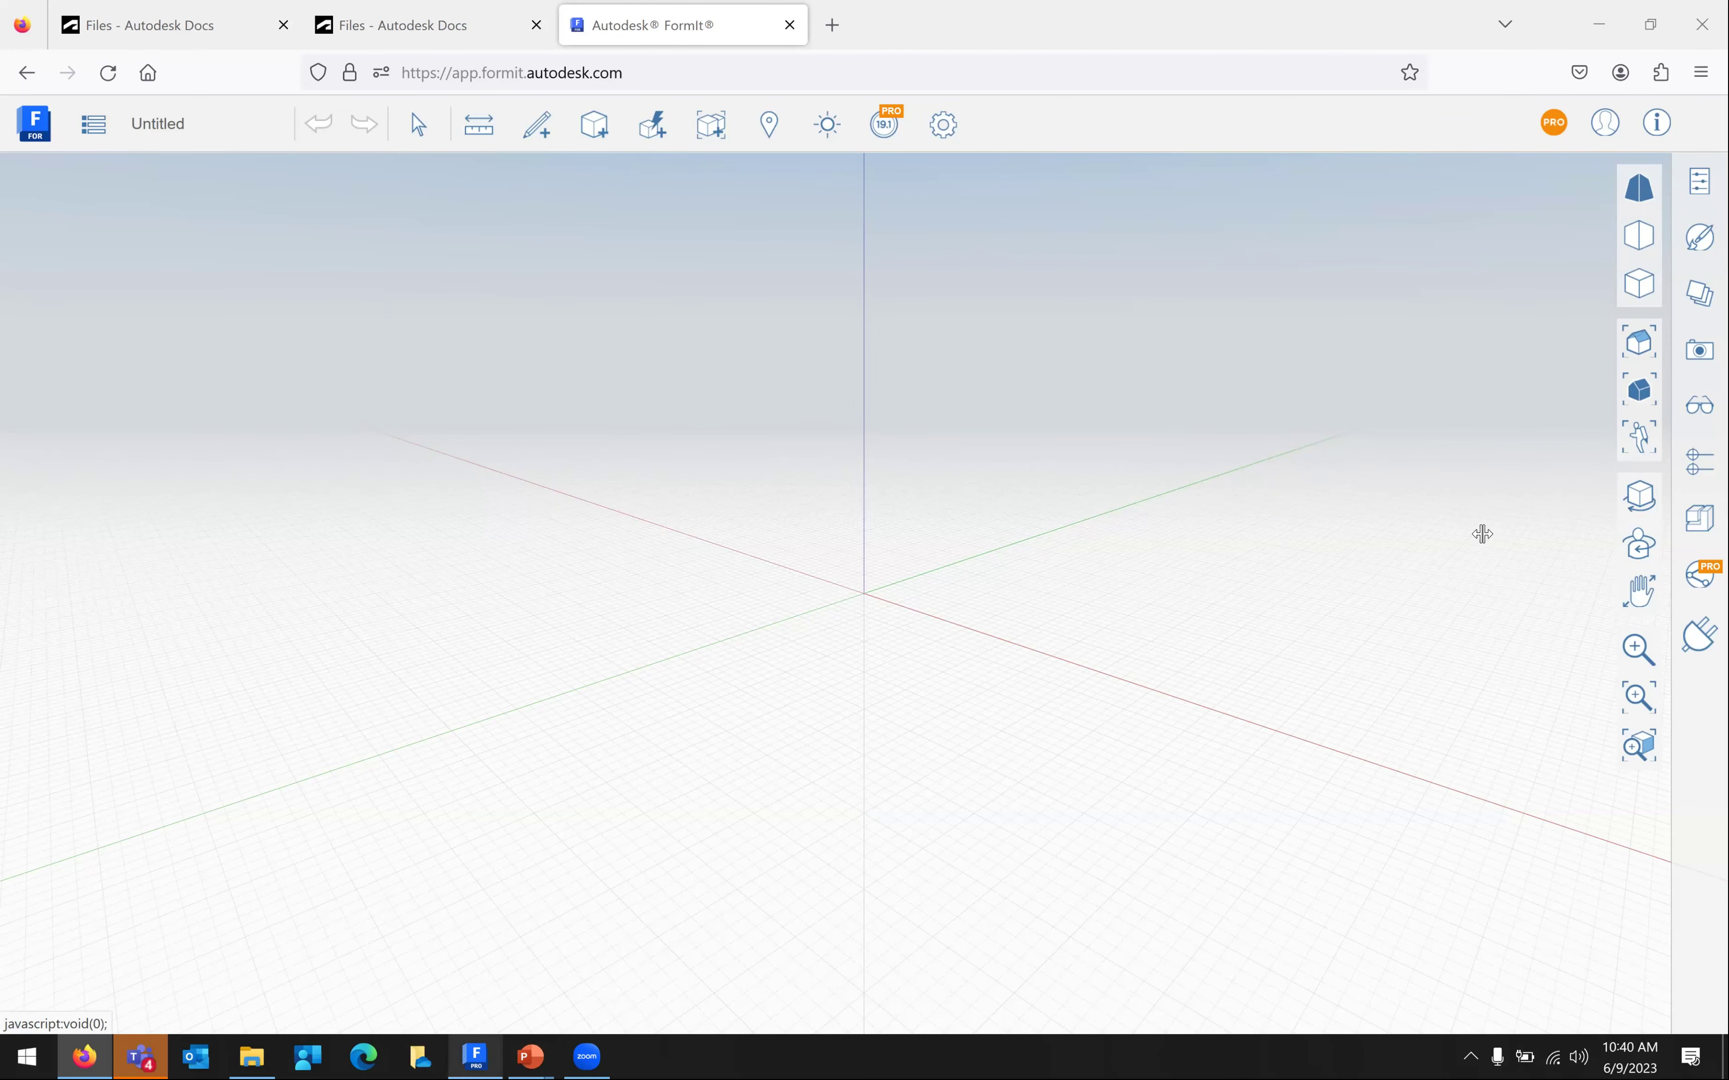
Switch from the browser version to the FormIt 2024 desktop app via the taskbar
{"action": "left_click", "coordinate": [476, 1056]}
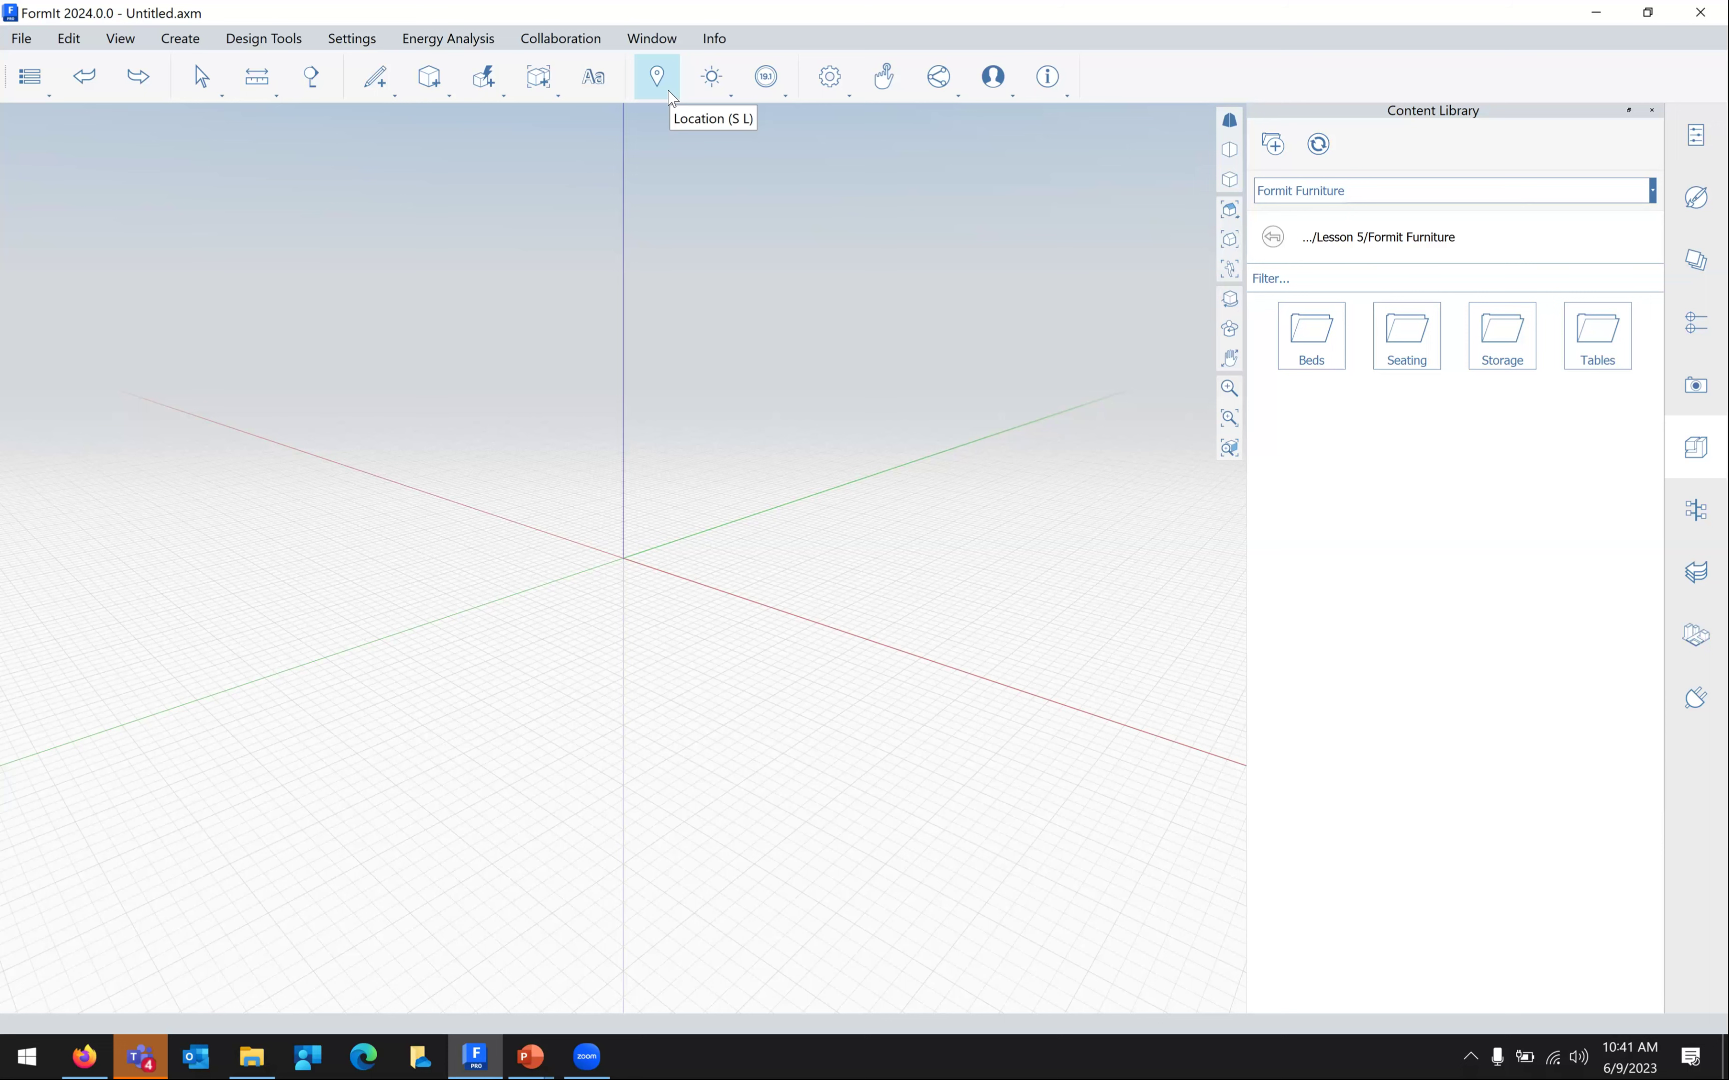
Search 'ngee ann', pick Ngee Ann Polytechnic as the site location, and frame the campus
{"action": "left_click", "coordinate": [671, 98]}
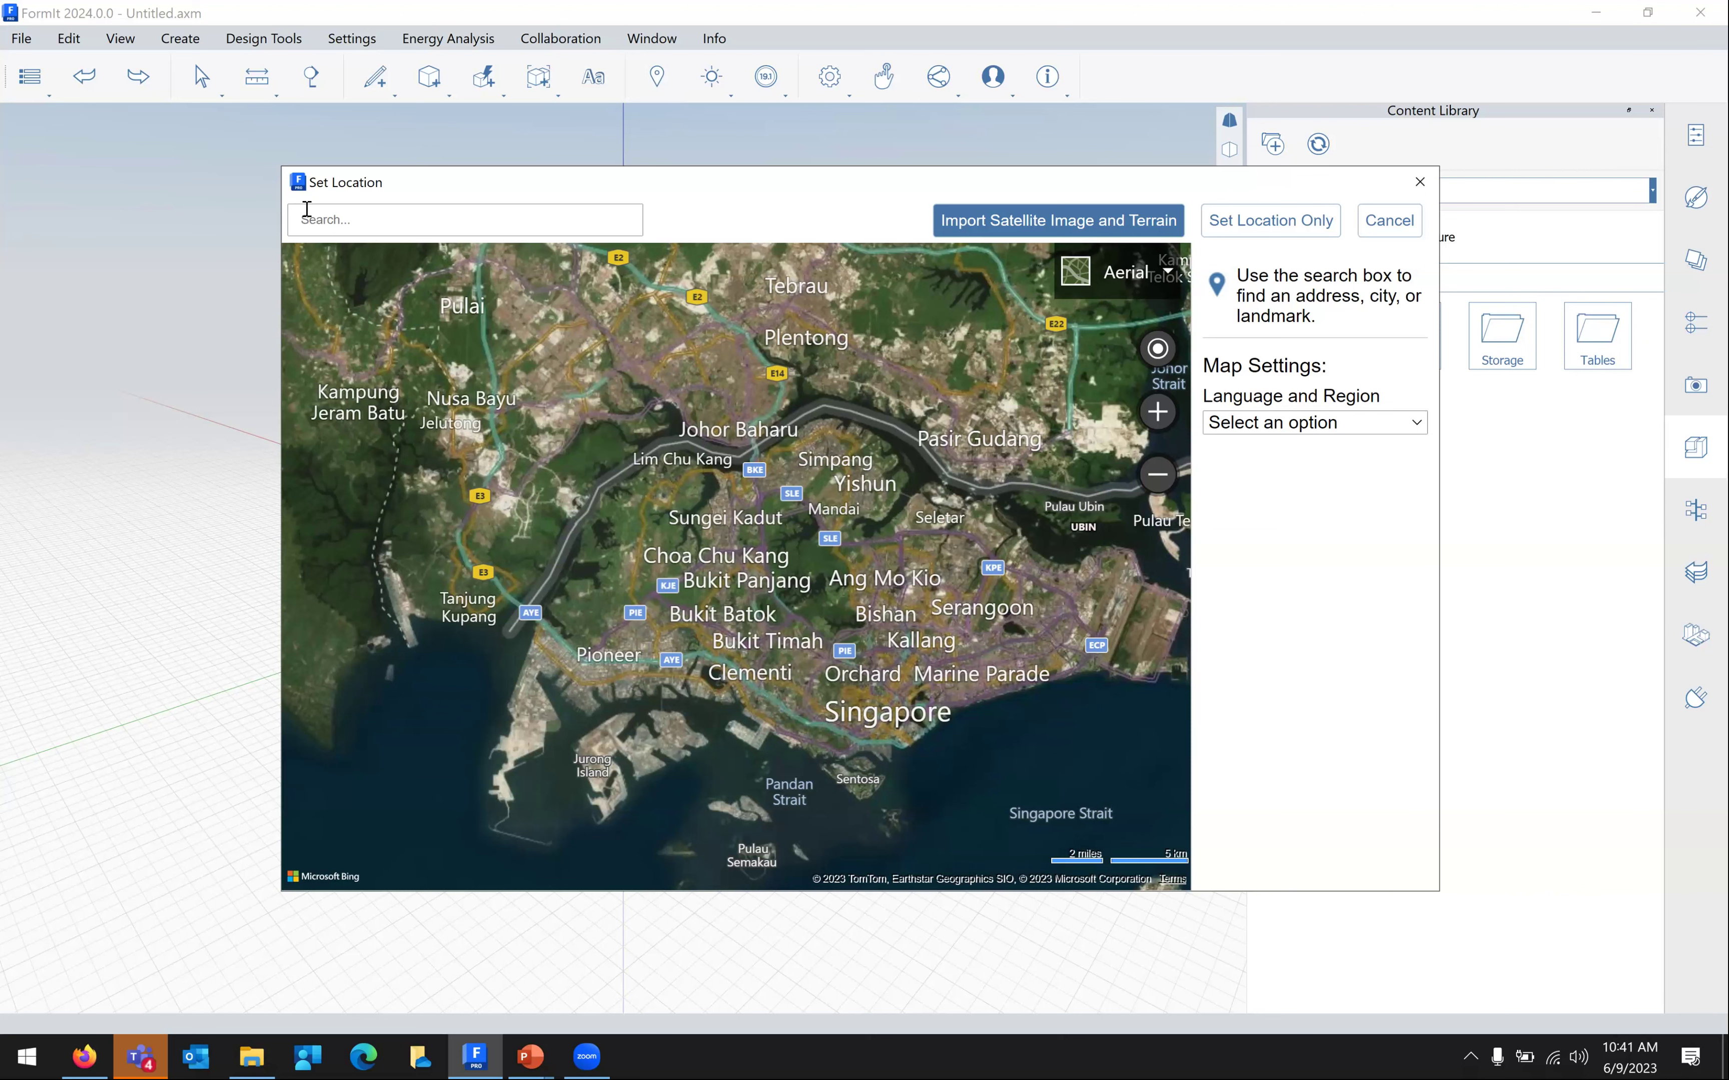
{"action": "left_click", "coordinate": [316, 224]}
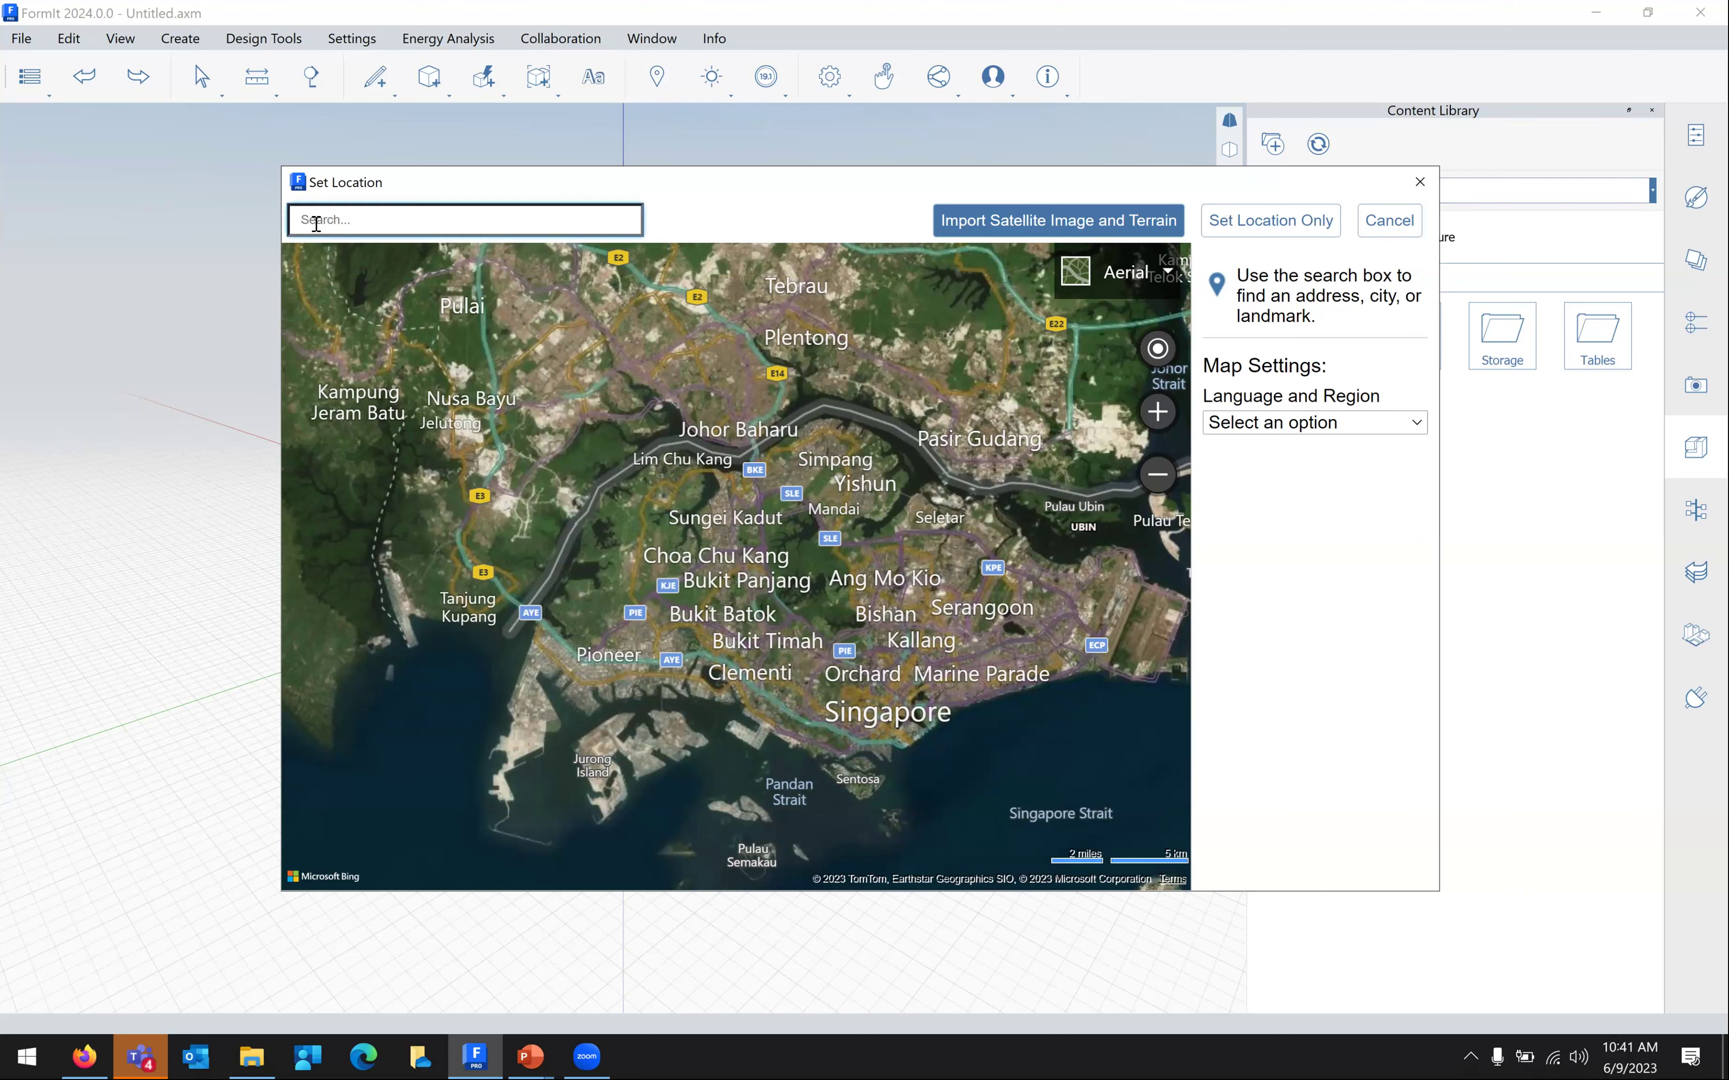
{"action": "type", "text": "ngee ann"}
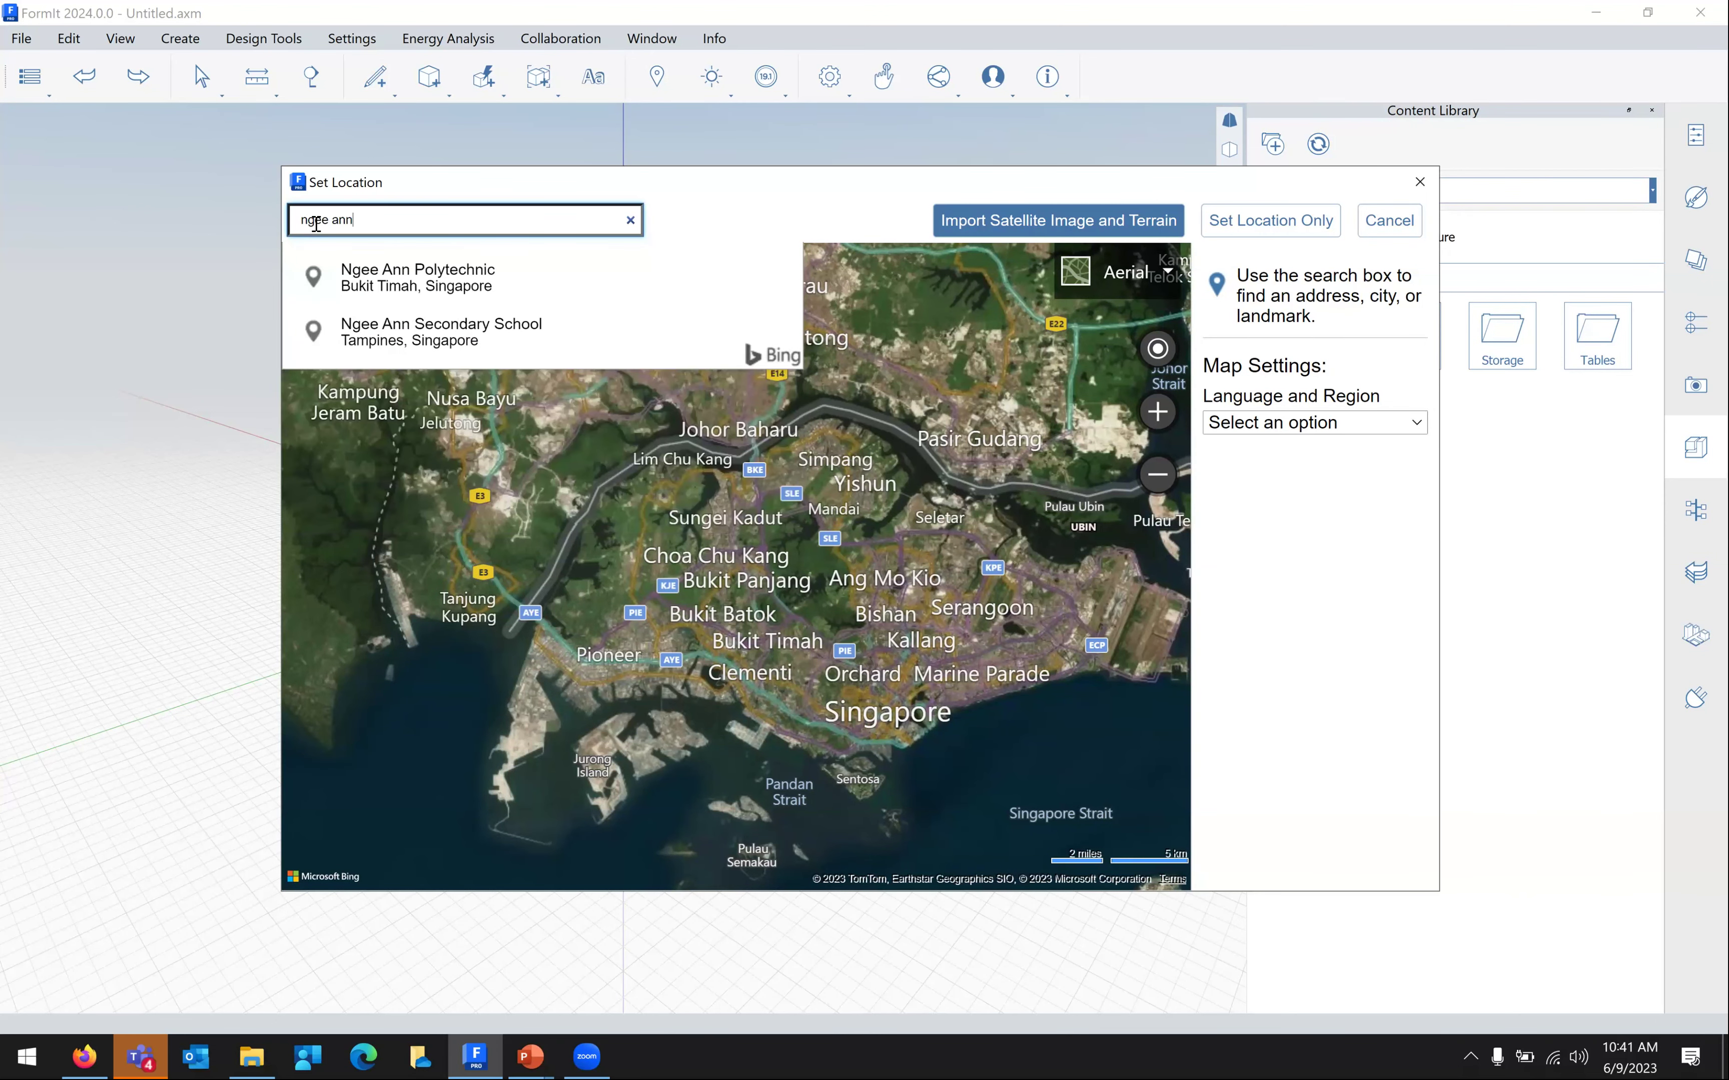
{"action": "left_click", "coordinate": [386, 285]}
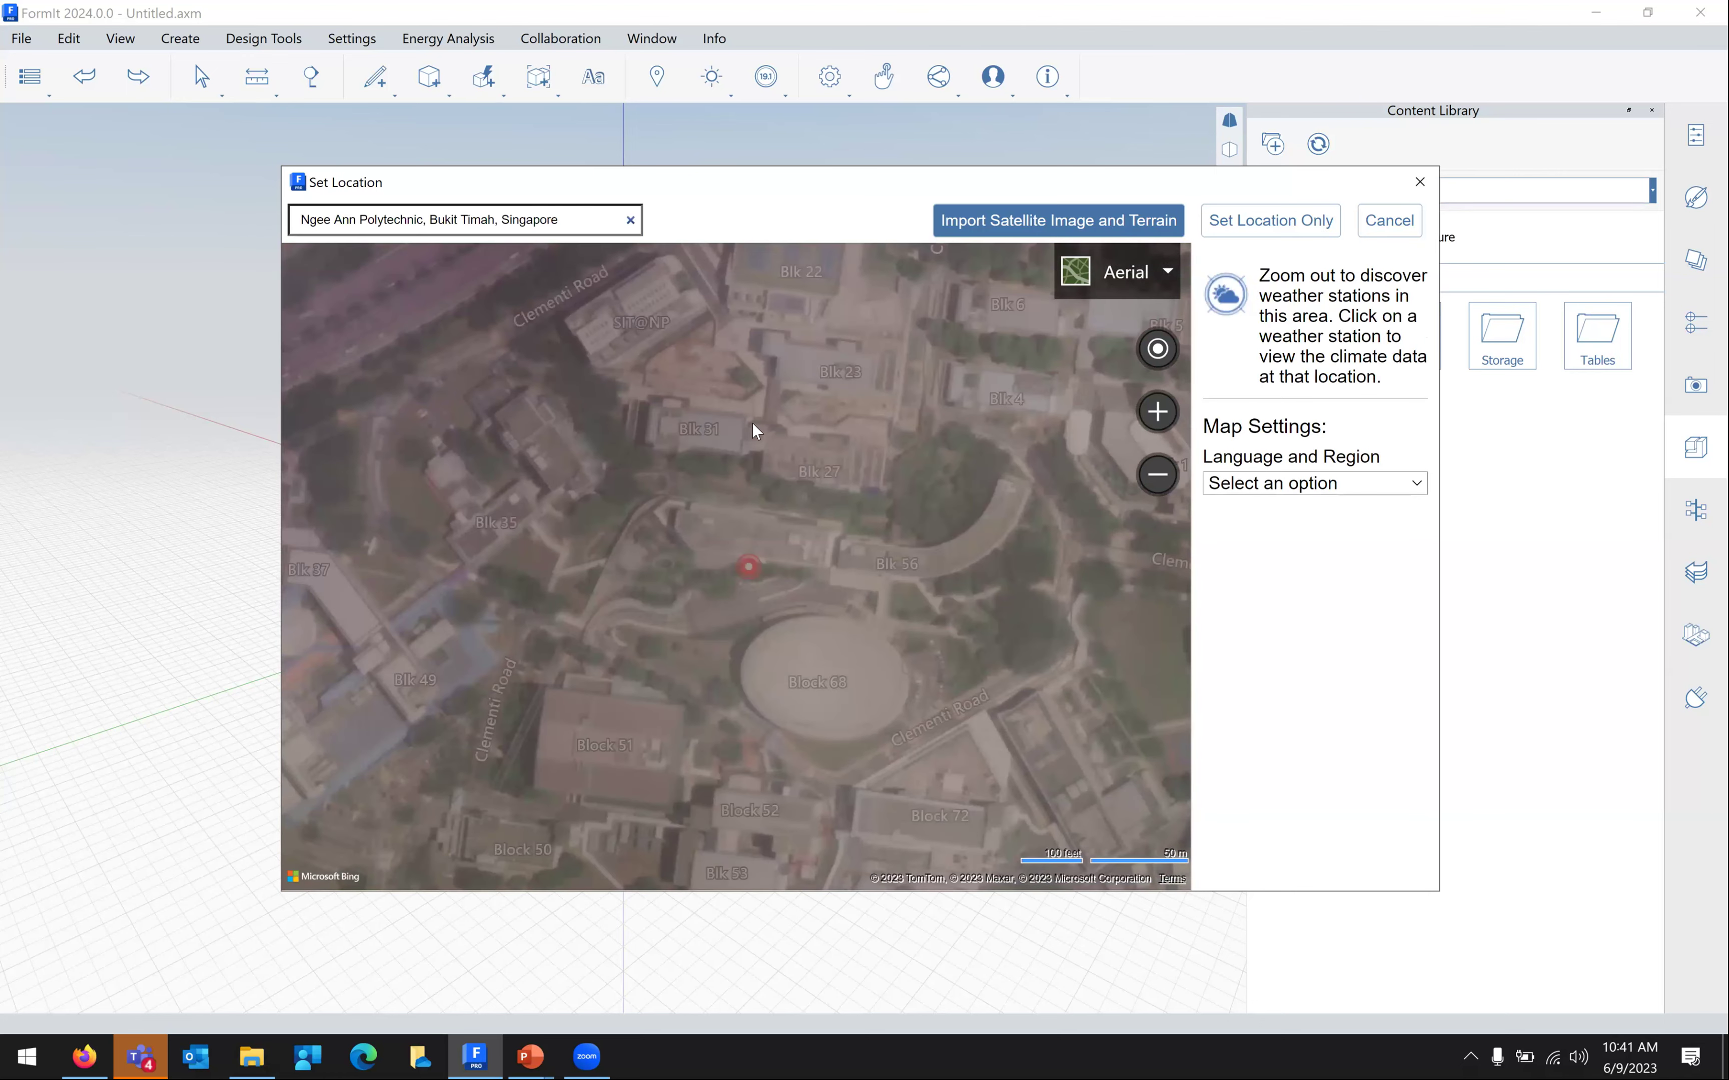
{"action": "left_click_drag", "start_coordinate": [658, 460], "coordinate": [522, 390]}
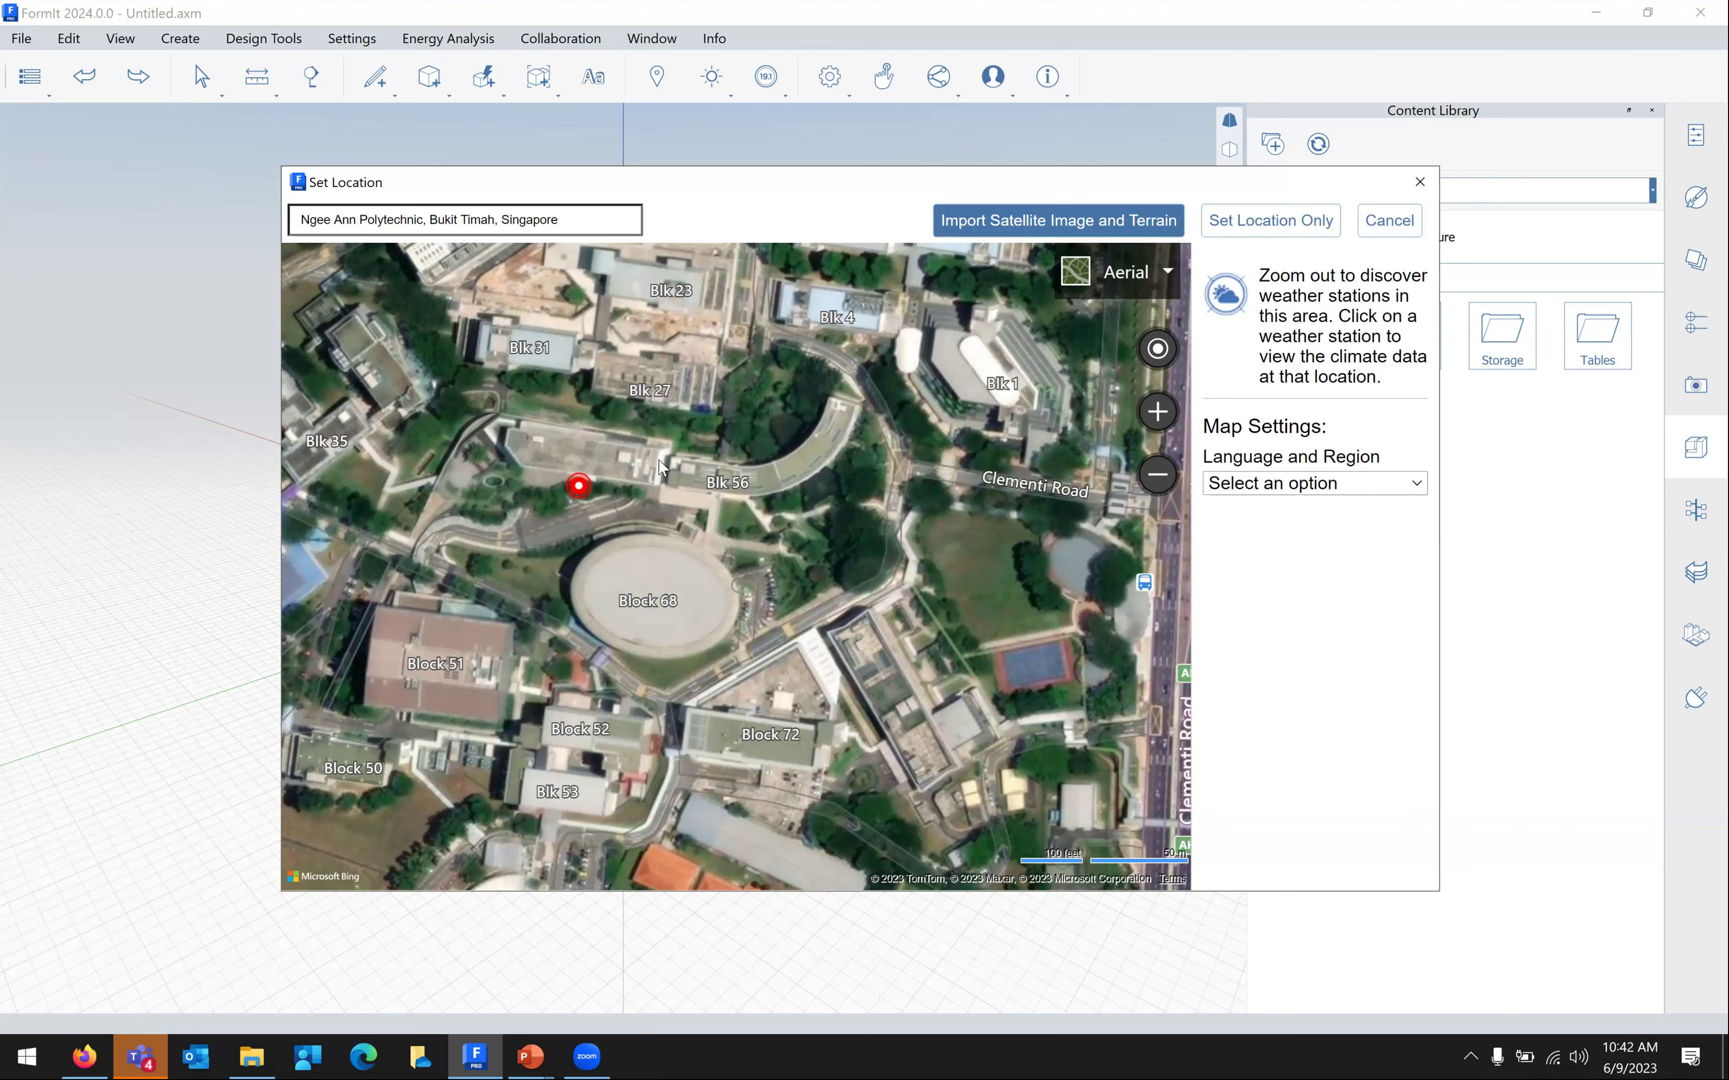
Start the satellite image and terrain import, centring it on the field beside Clementi Road
{"action": "left_click", "coordinate": [1013, 223]}
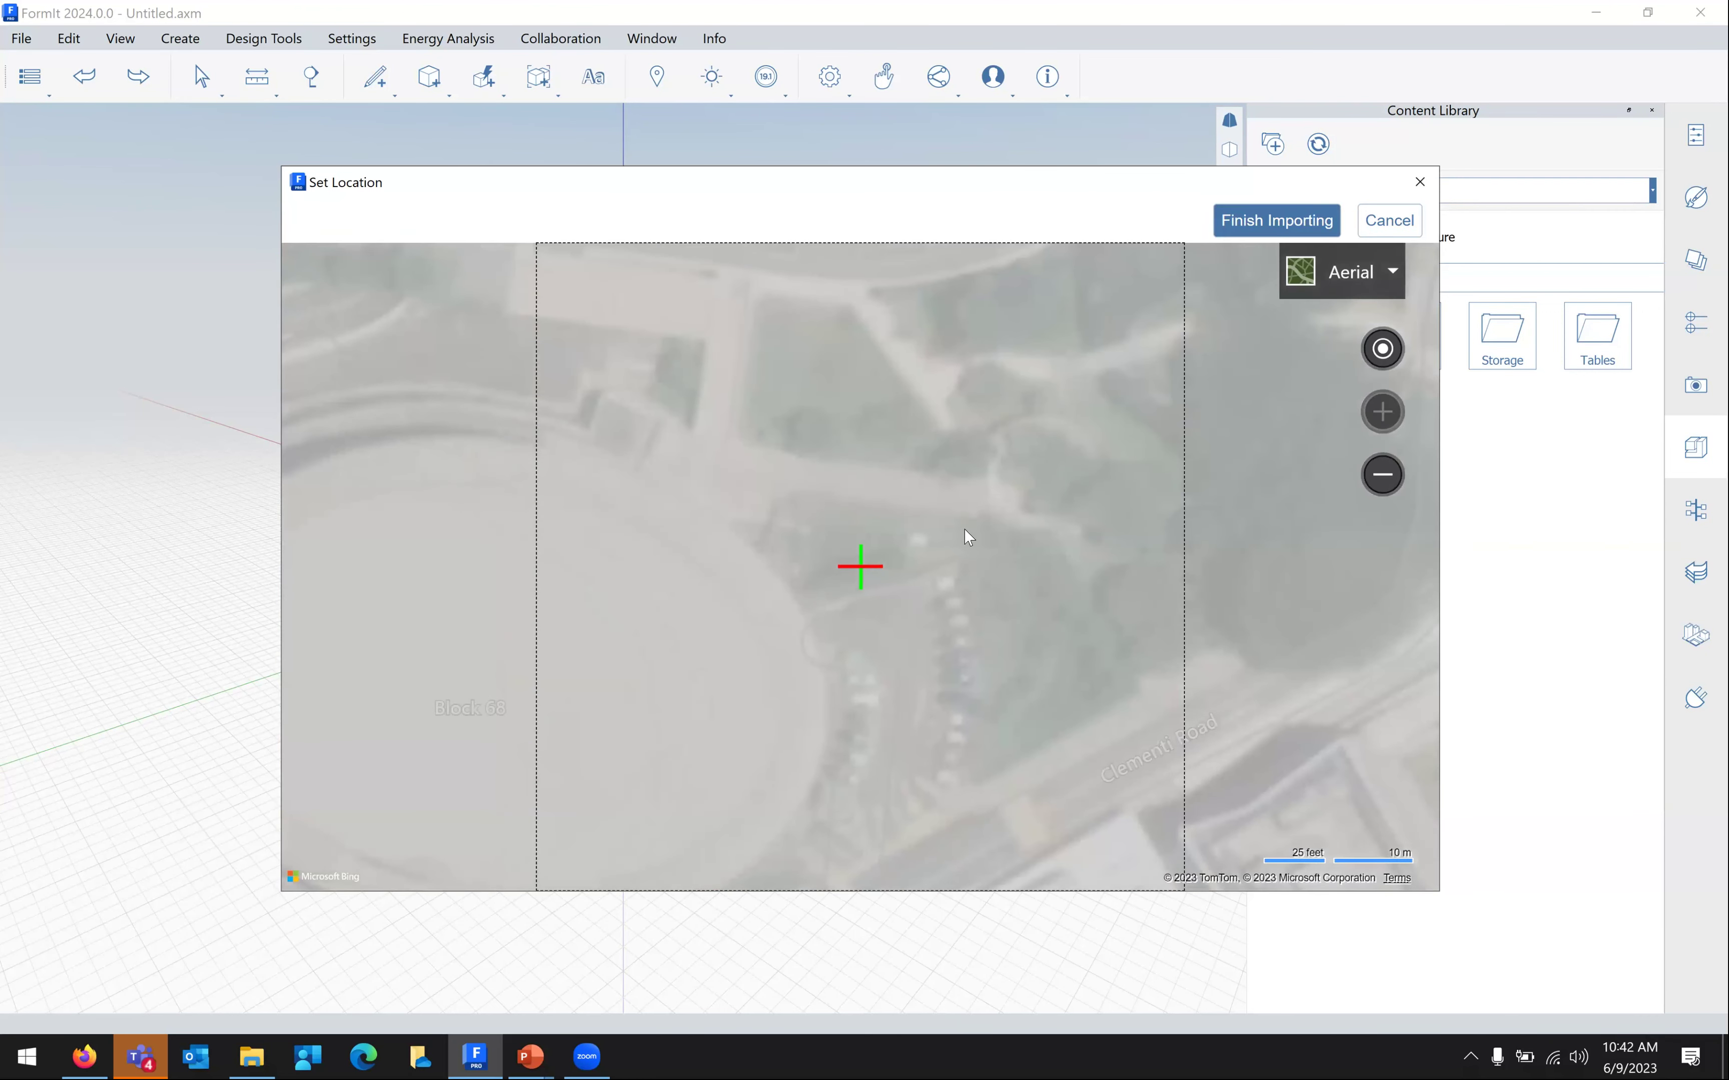
{"action": "scroll", "coordinate": [978, 536], "scroll_direction": "down", "scroll_amount": 4}
{"action": "mouse_move", "coordinate": [861, 547]}
{"action": "left_mouse_down"}
{"action": "mouse_move", "coordinate": [844, 545]}
{"action": "mouse_move", "coordinate": [878, 543]}
{"action": "left_mouse_up"}
{"action": "left_click_drag", "start_coordinate": [1057, 567], "coordinate": [869, 553]}
{"action": "scroll", "coordinate": [905, 581], "scroll_direction": "down", "scroll_amount": 1}
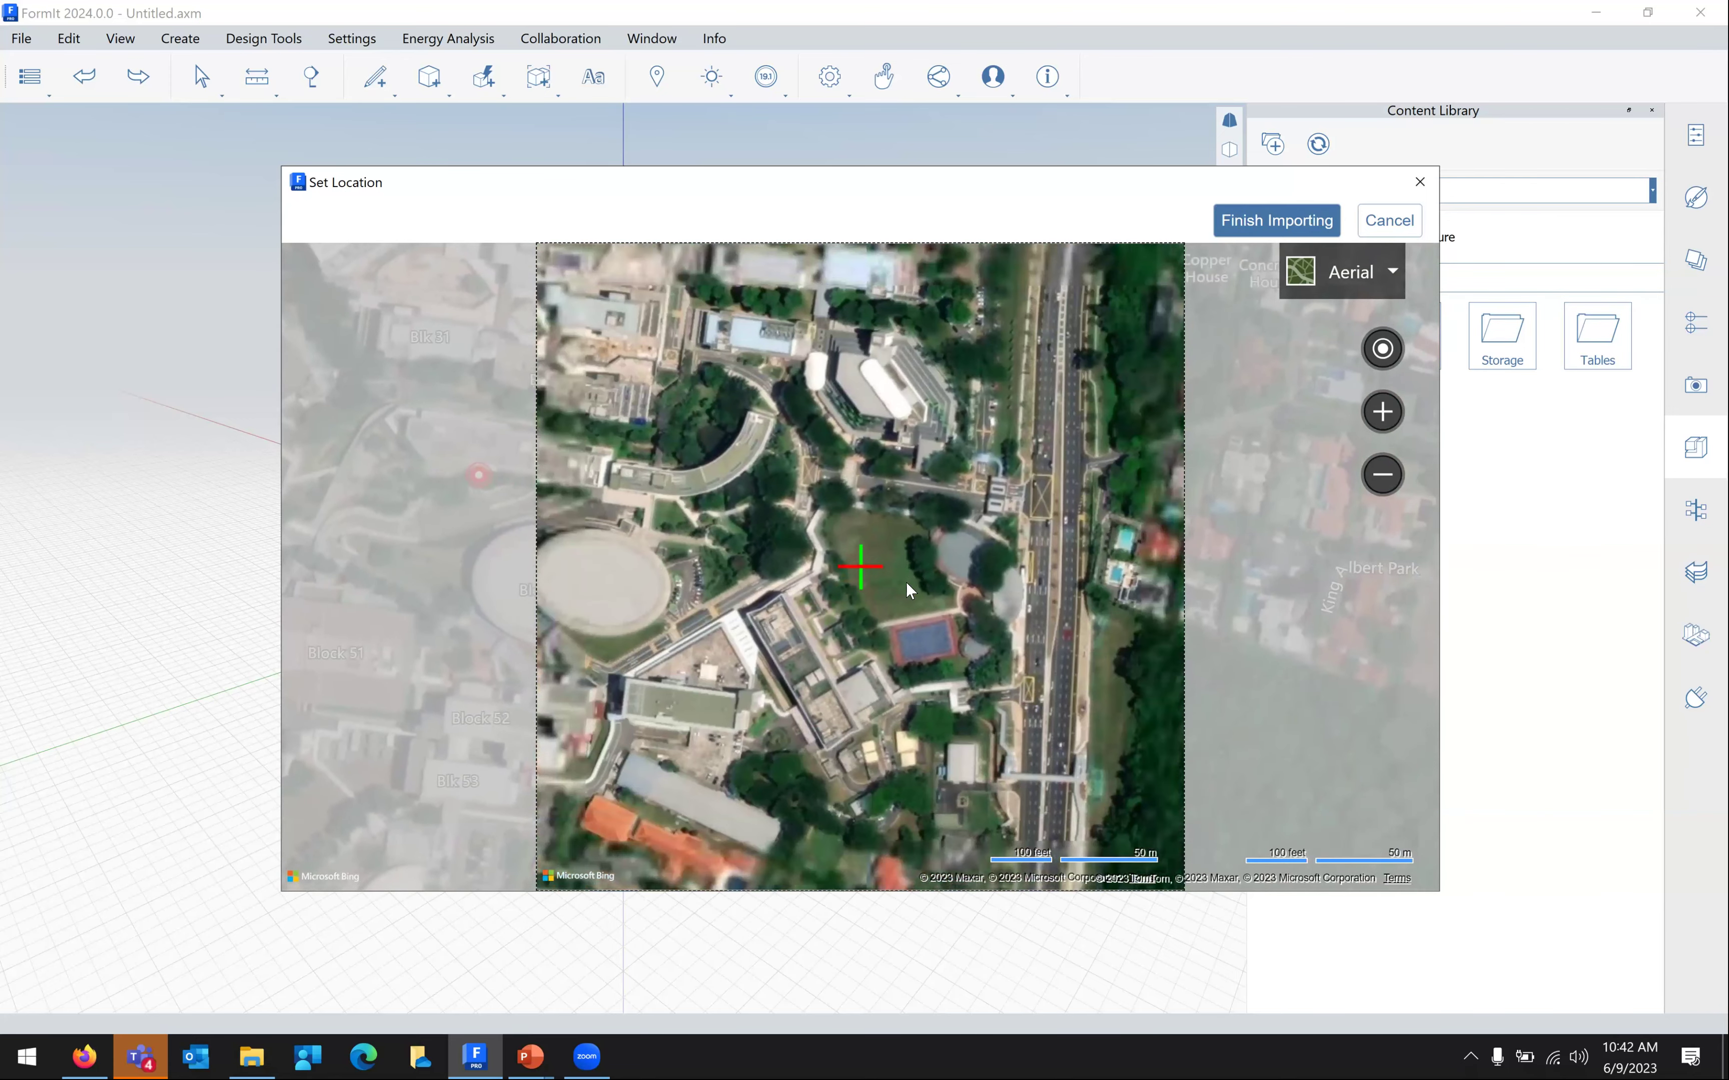
{"action": "scroll", "coordinate": [905, 581], "scroll_direction": "down", "scroll_amount": 2}
{"action": "scroll", "coordinate": [958, 577], "scroll_direction": "up", "scroll_amount": 2}
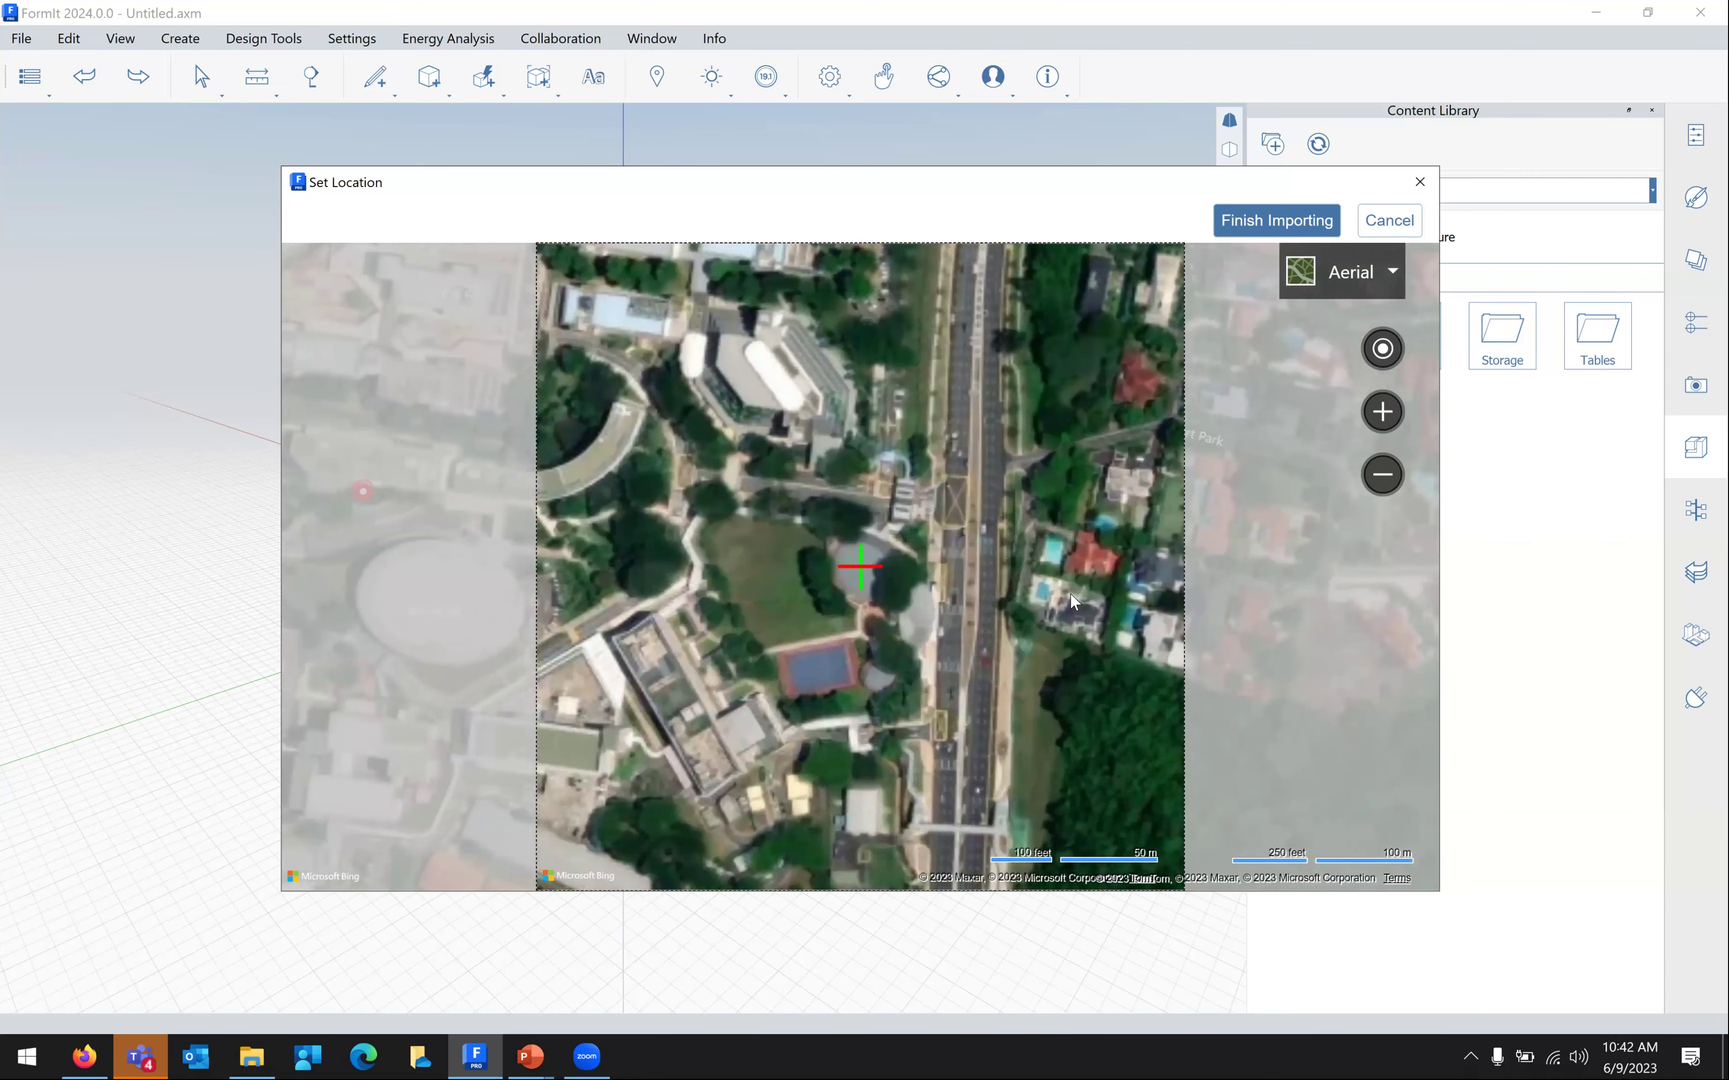
{"action": "scroll", "coordinate": [1068, 580], "scroll_direction": "down", "scroll_amount": 2}
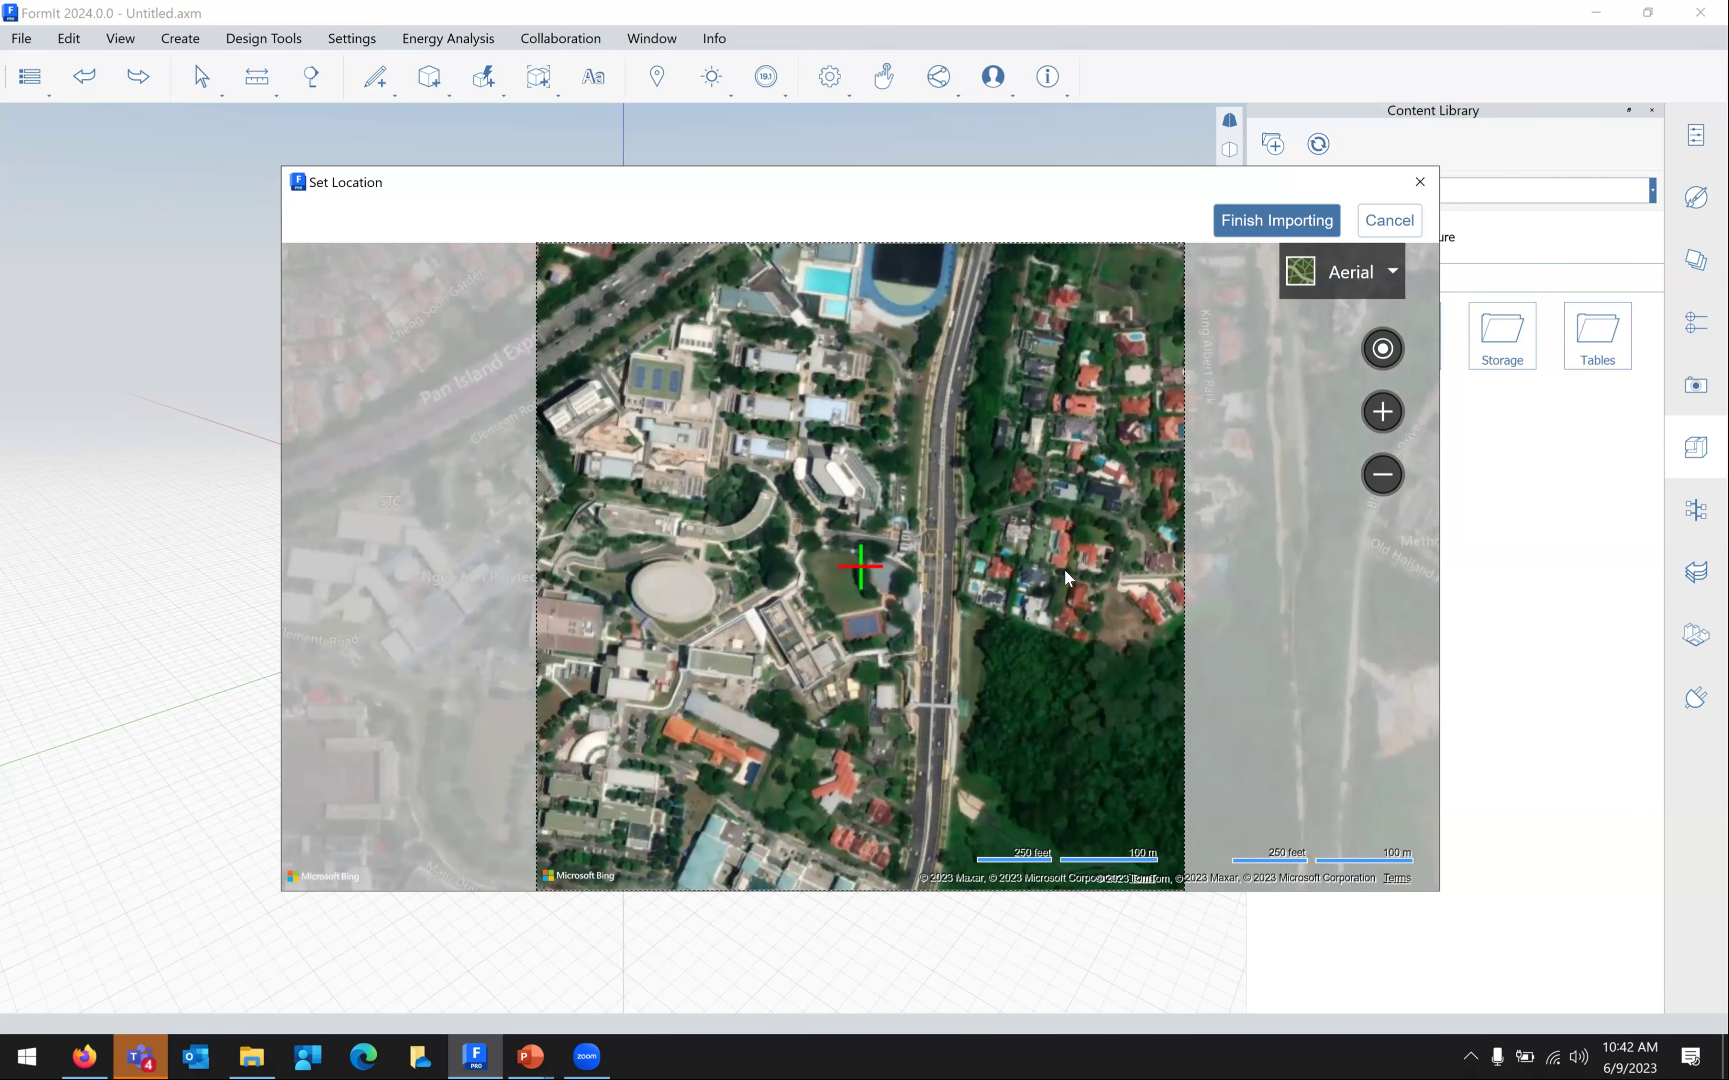
{"action": "scroll", "coordinate": [1066, 572], "scroll_direction": "up", "scroll_amount": 2}
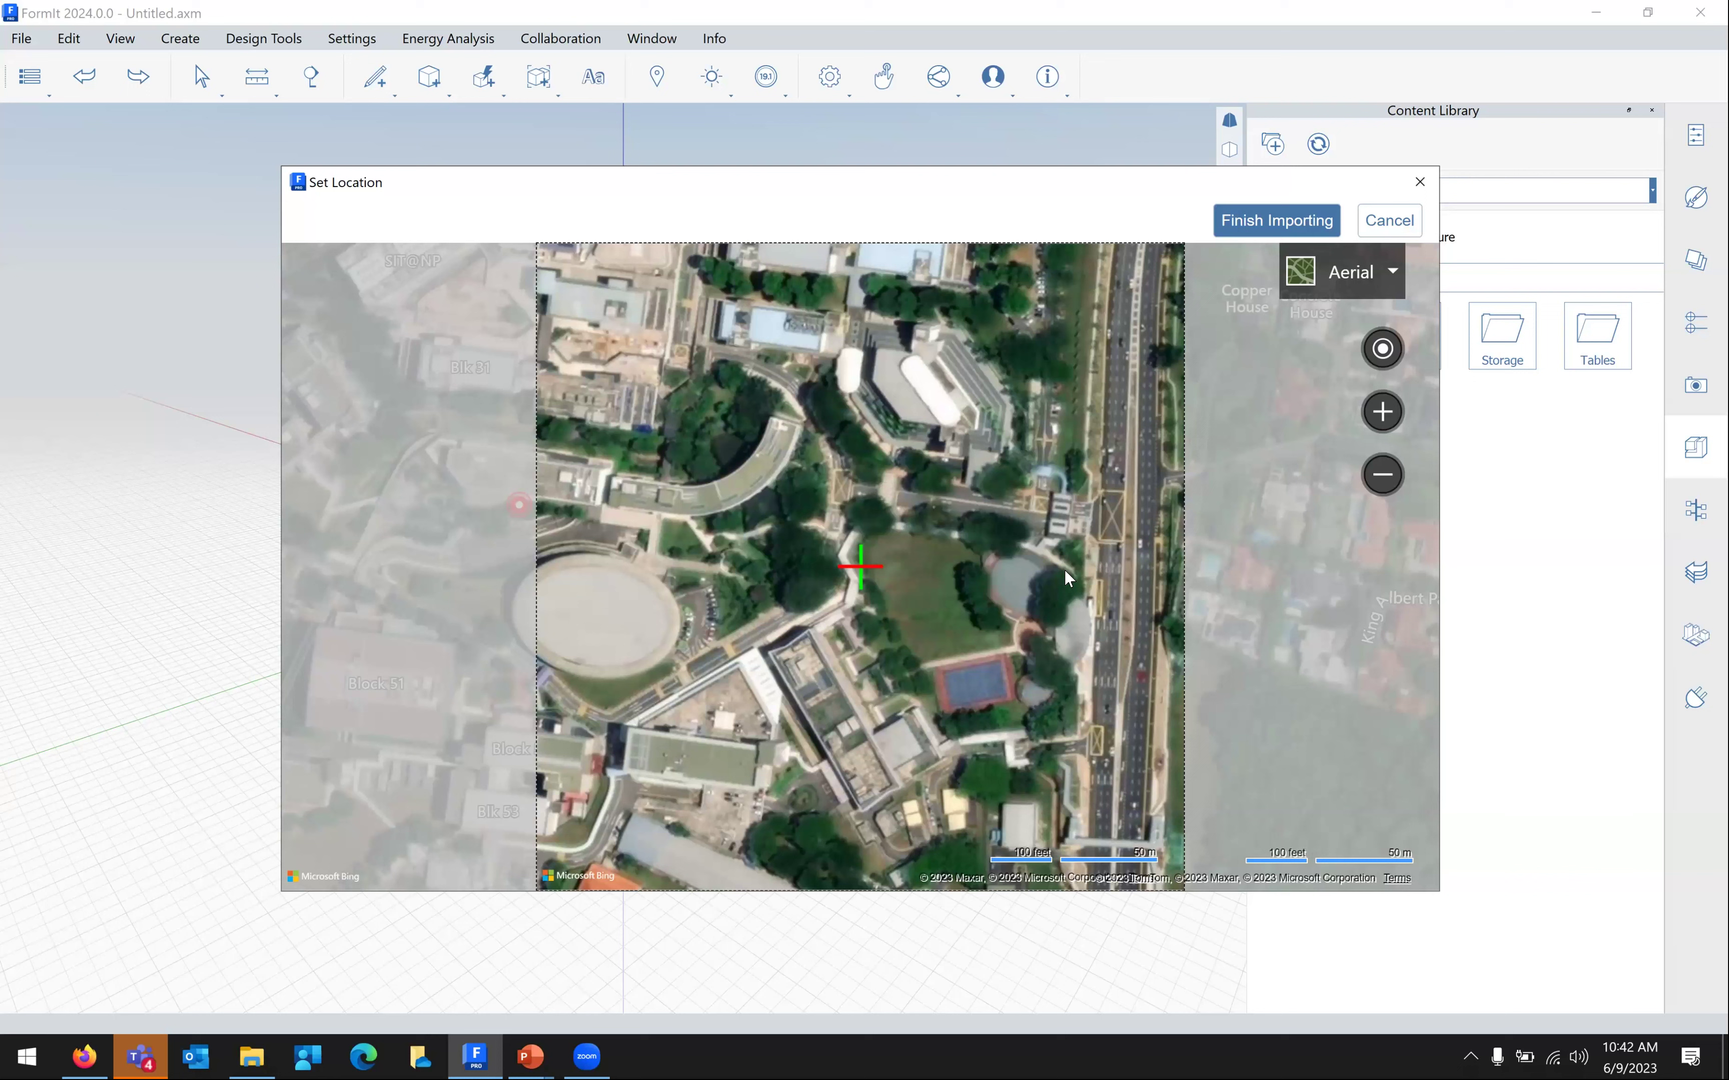
Finish importing the campus satellite terrain and zoom in on the new ground tile
{"action": "left_click", "coordinate": [1272, 223]}
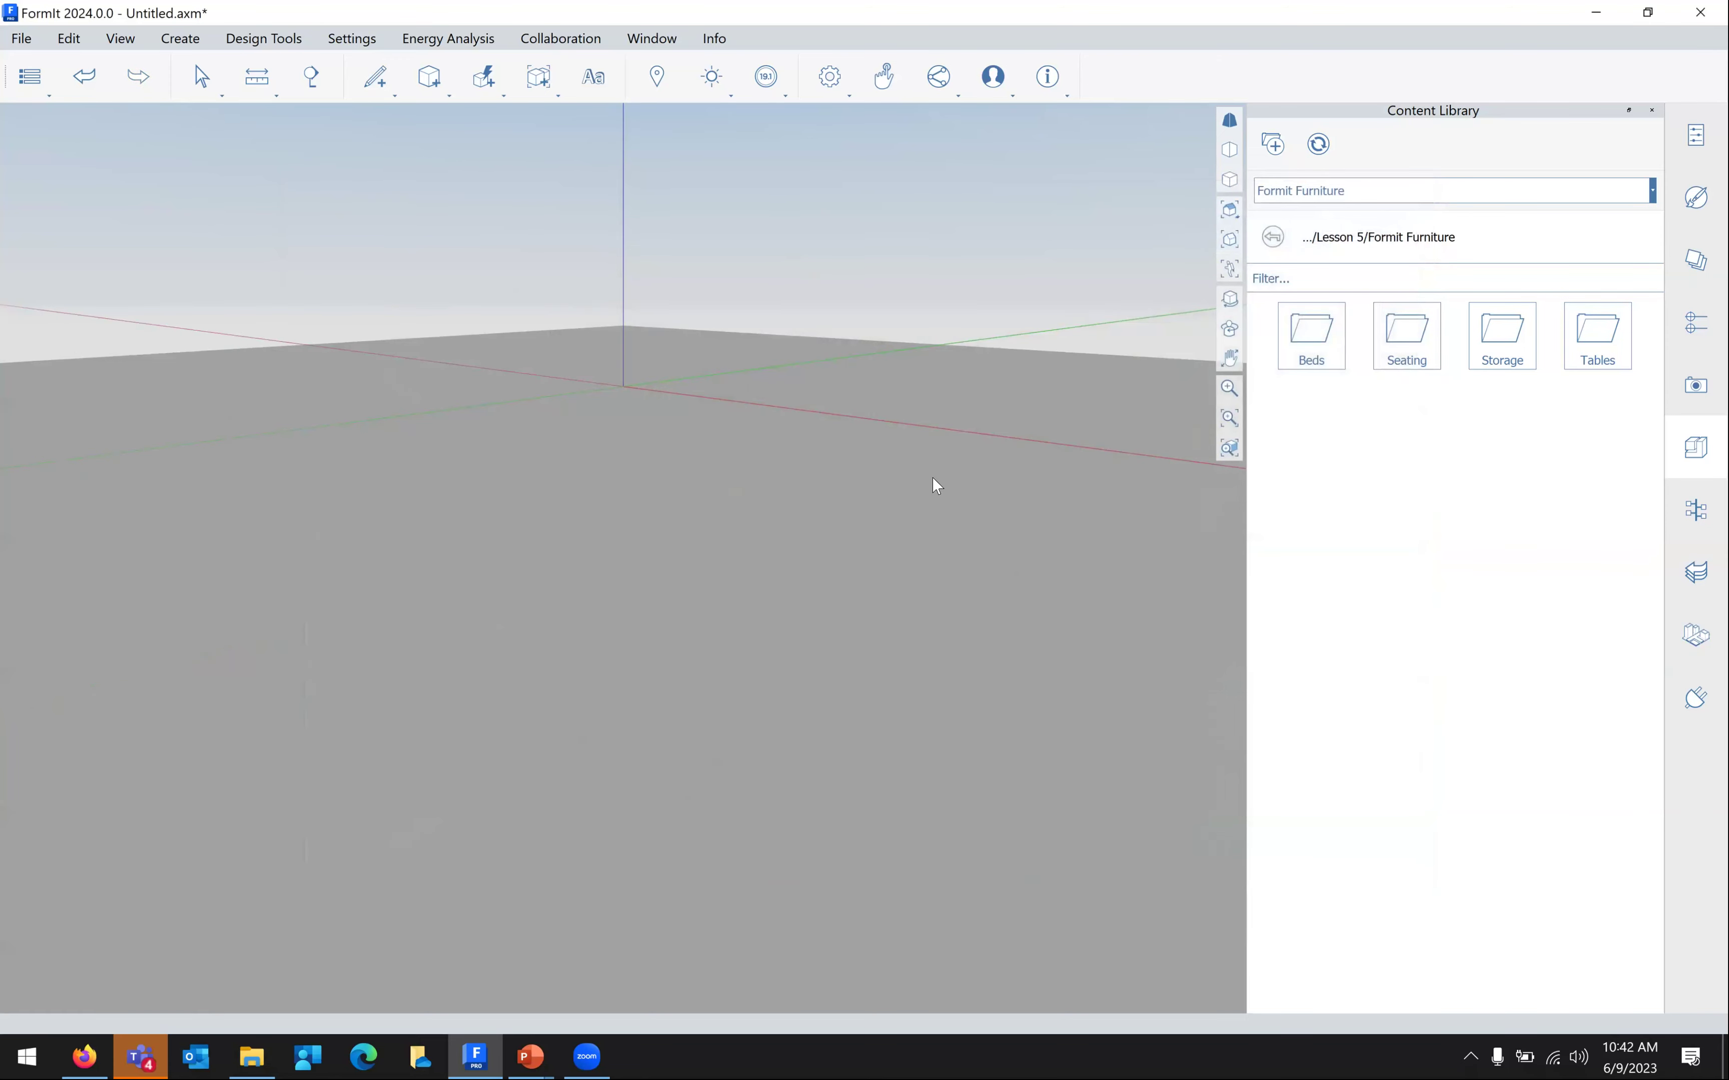
{"action": "scroll", "coordinate": [885, 513], "scroll_direction": "down", "scroll_amount": 3}
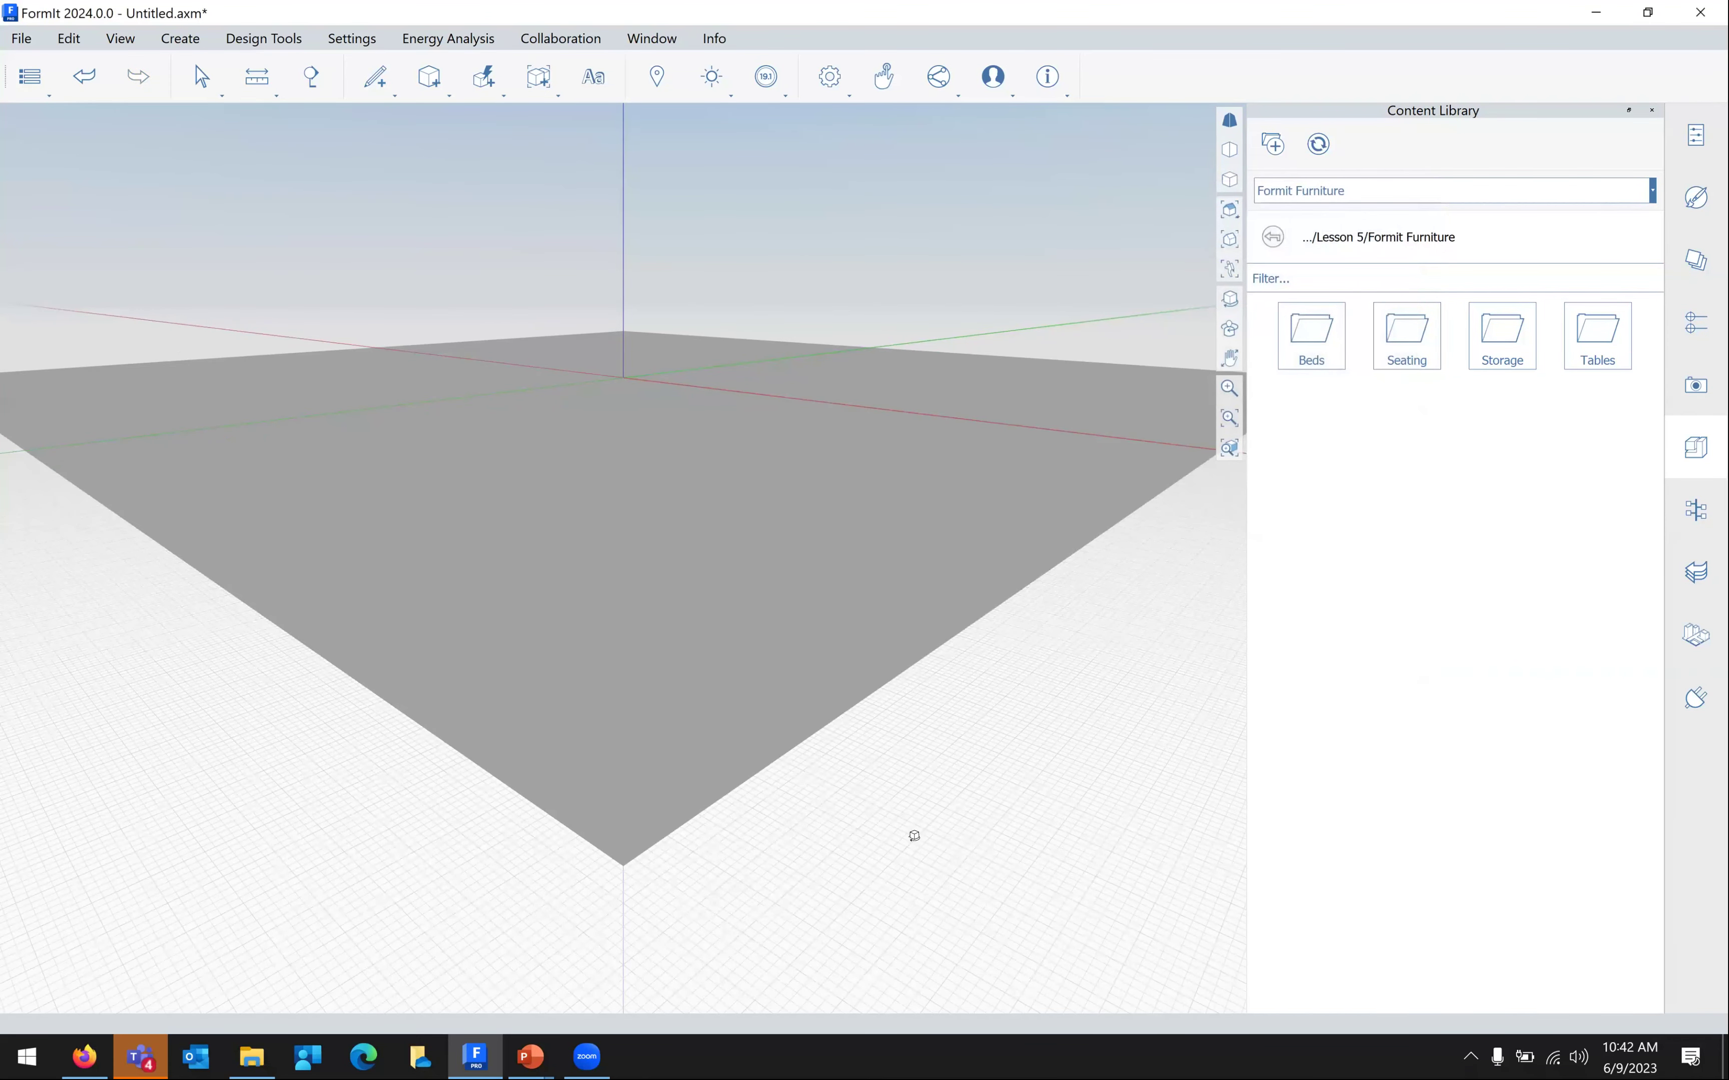
{"action": "scroll", "coordinate": [900, 922], "scroll_direction": "down", "scroll_amount": 3}
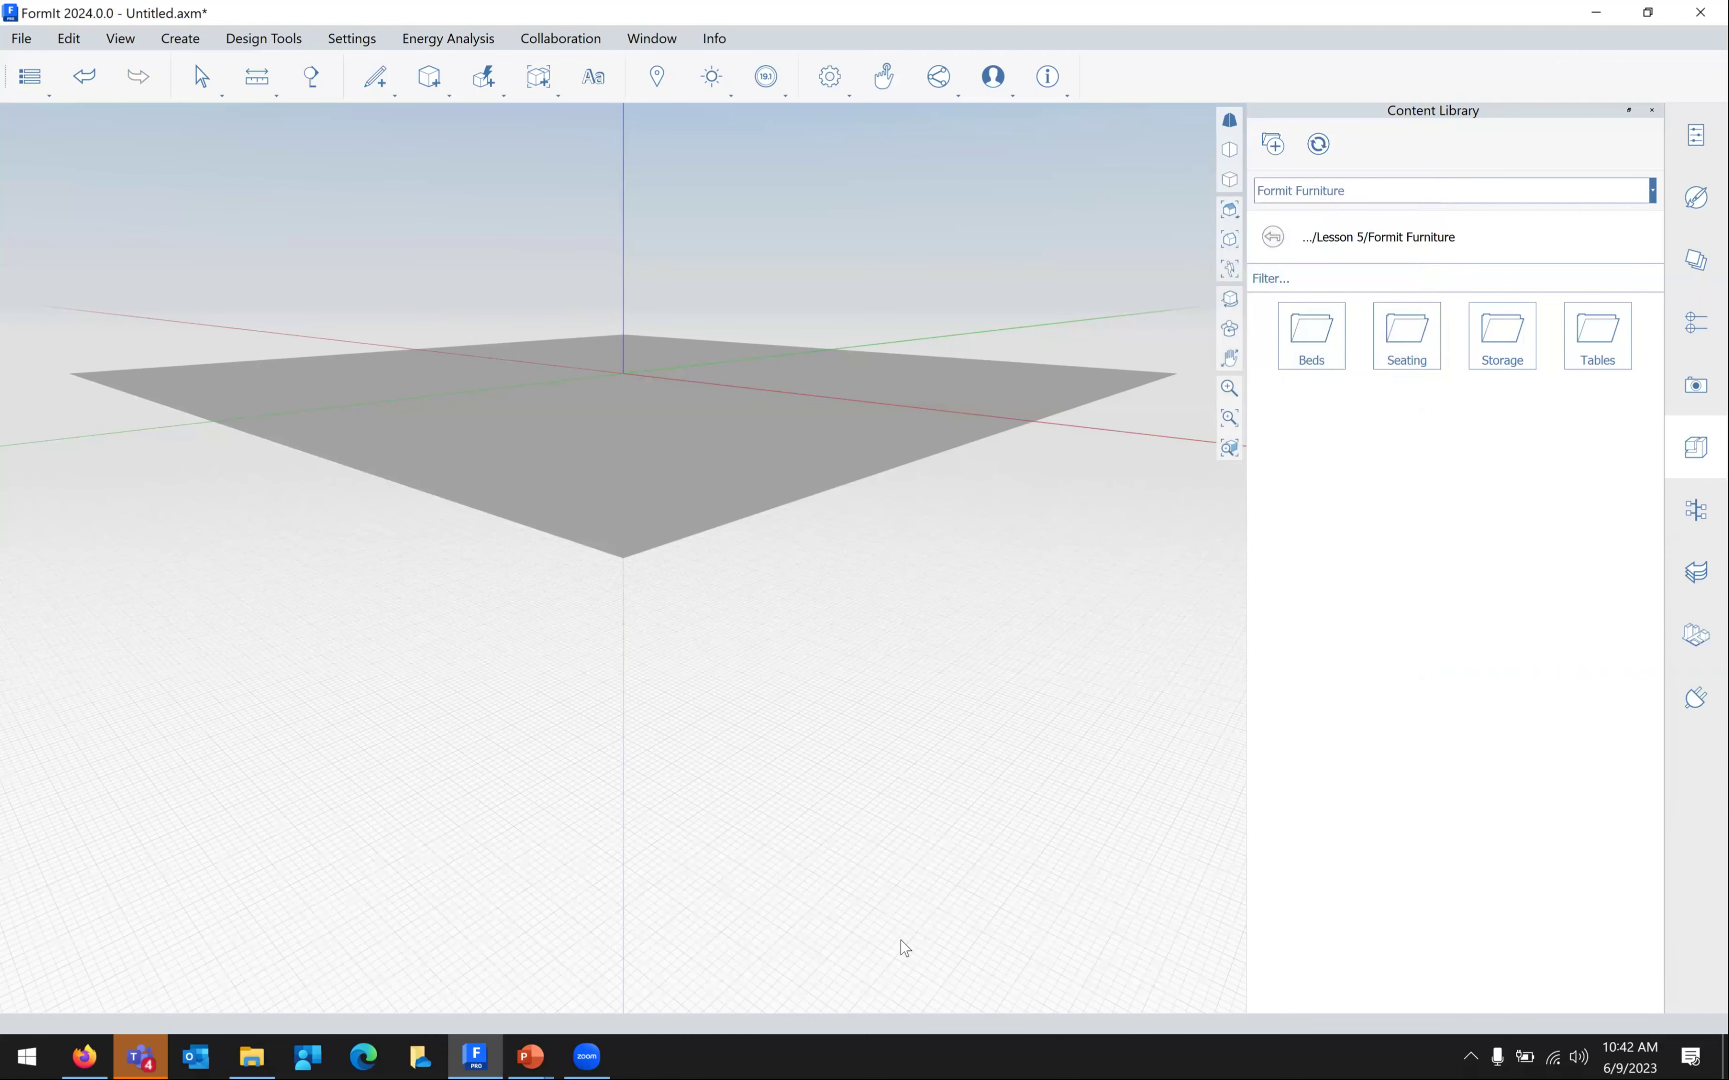
{"action": "scroll", "coordinate": [905, 947], "scroll_direction": "up", "scroll_amount": 2}
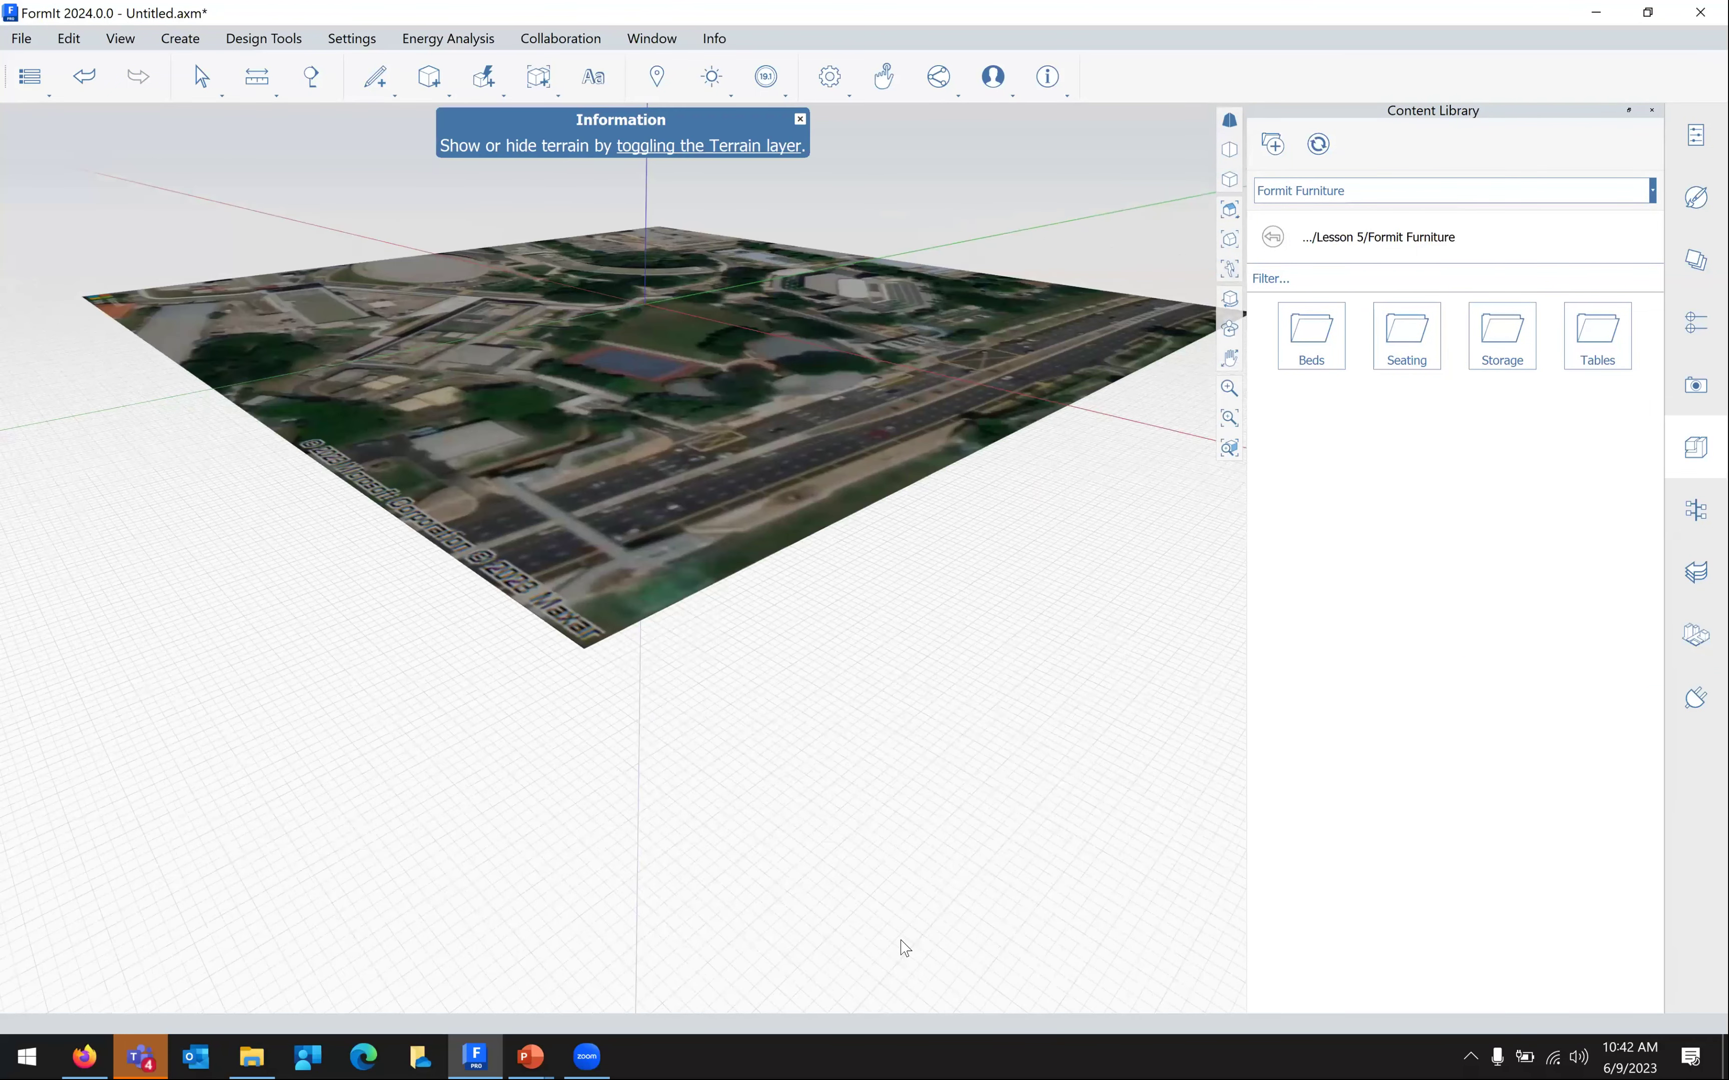
{"action": "scroll", "coordinate": [904, 947], "scroll_direction": "up", "scroll_amount": 3}
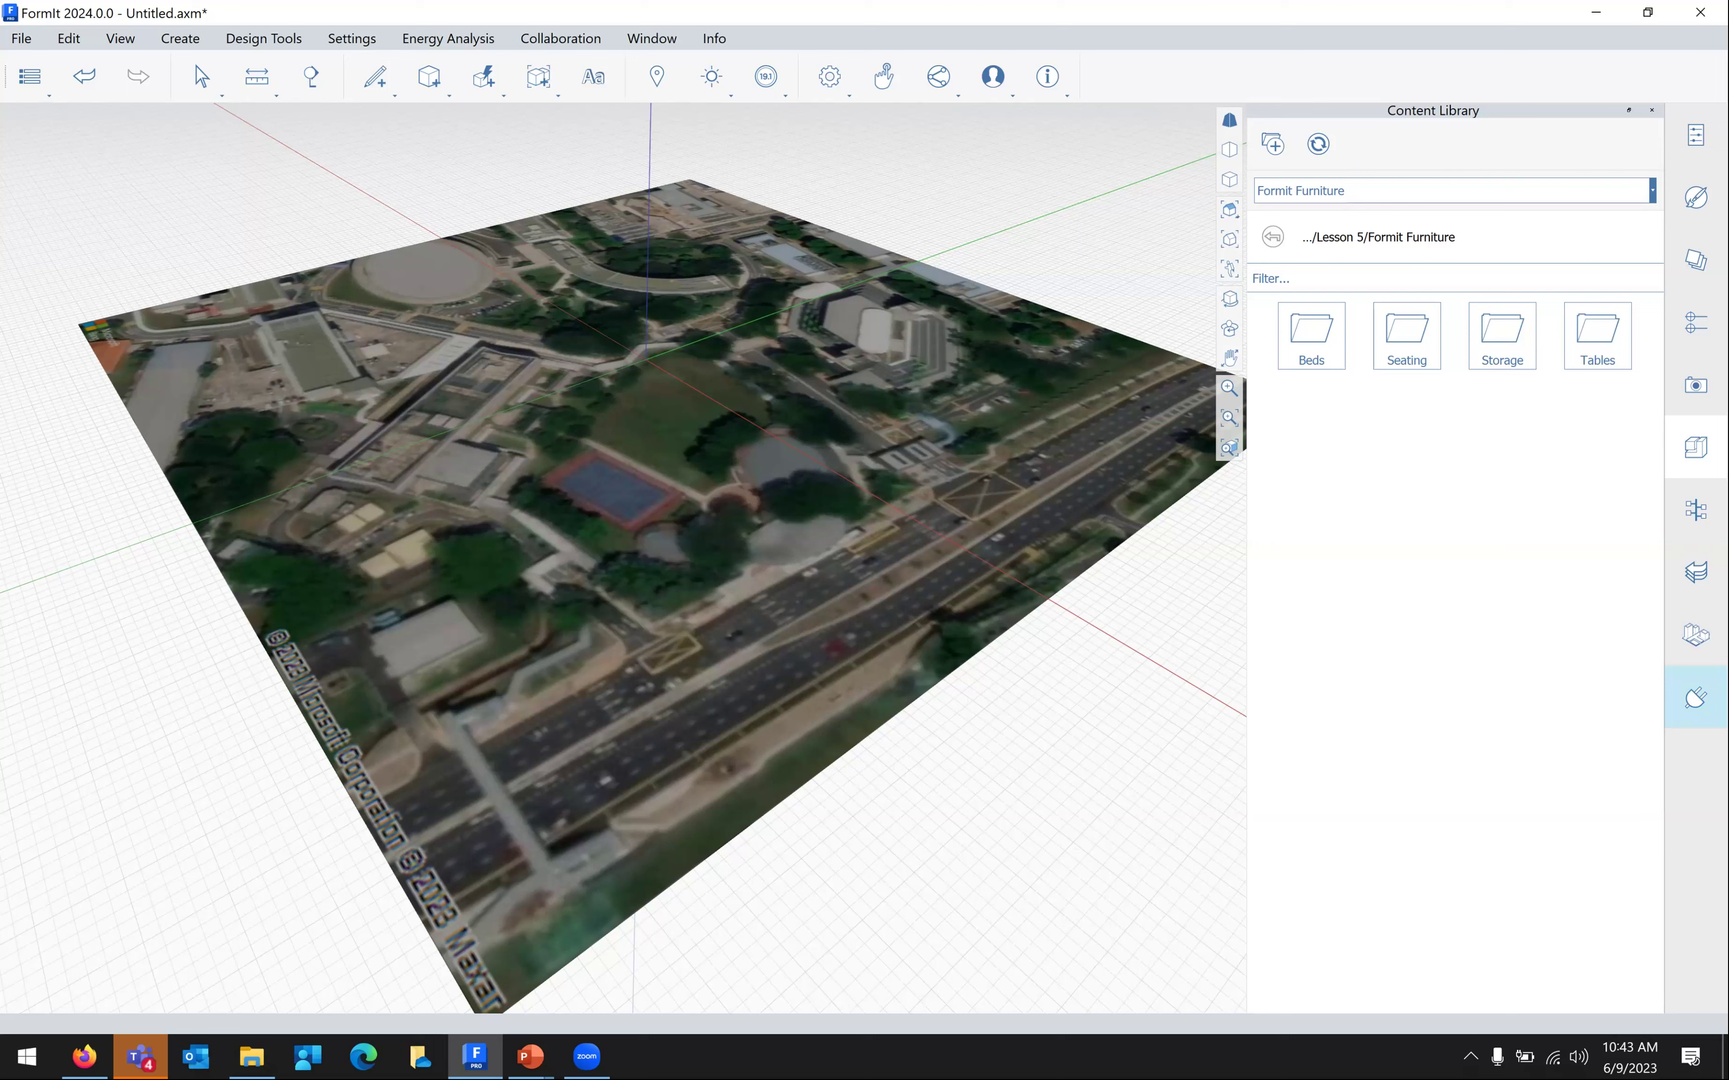
Open the Plugin Manager and scroll through the 3D Context Creator plugin's description
{"action": "left_click", "coordinate": [1695, 697]}
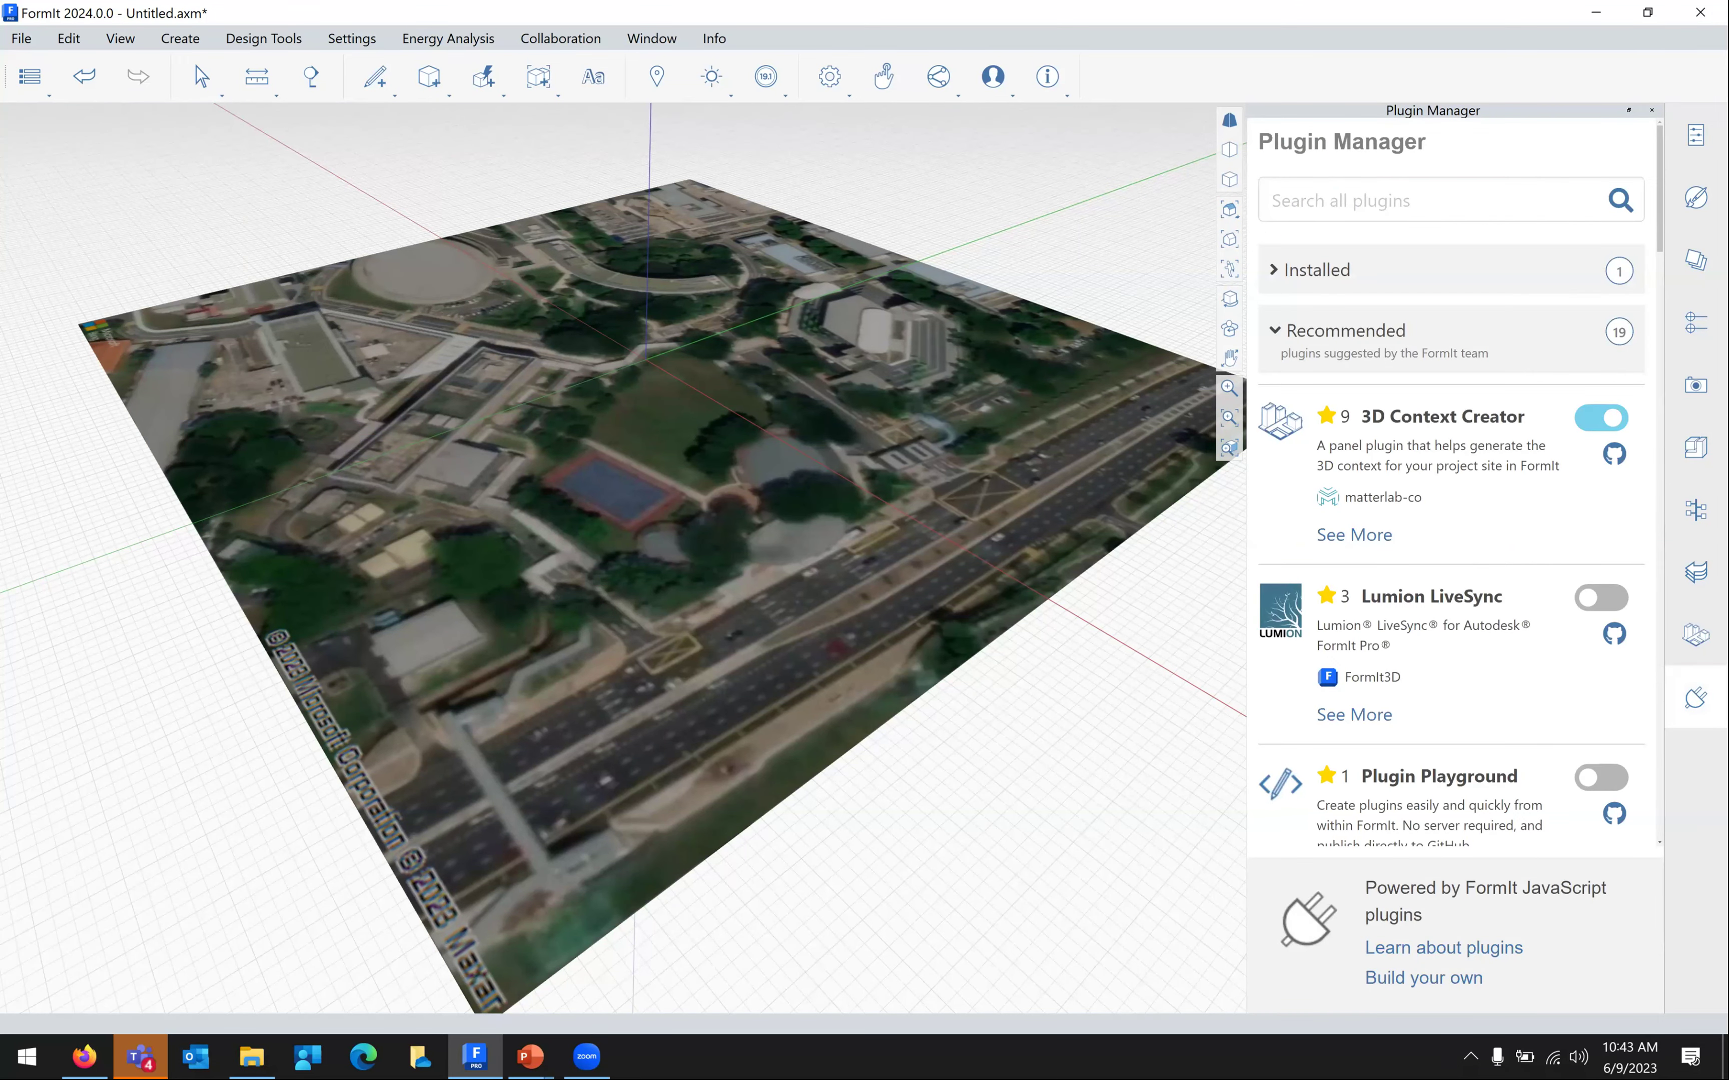
{"action": "right_click", "coordinate": [983, 44]}
{"action": "scroll", "coordinate": [1507, 515], "scroll_direction": "down", "scroll_amount": 2}
{"action": "scroll", "coordinate": [1536, 561], "scroll_direction": "down", "scroll_amount": 2}
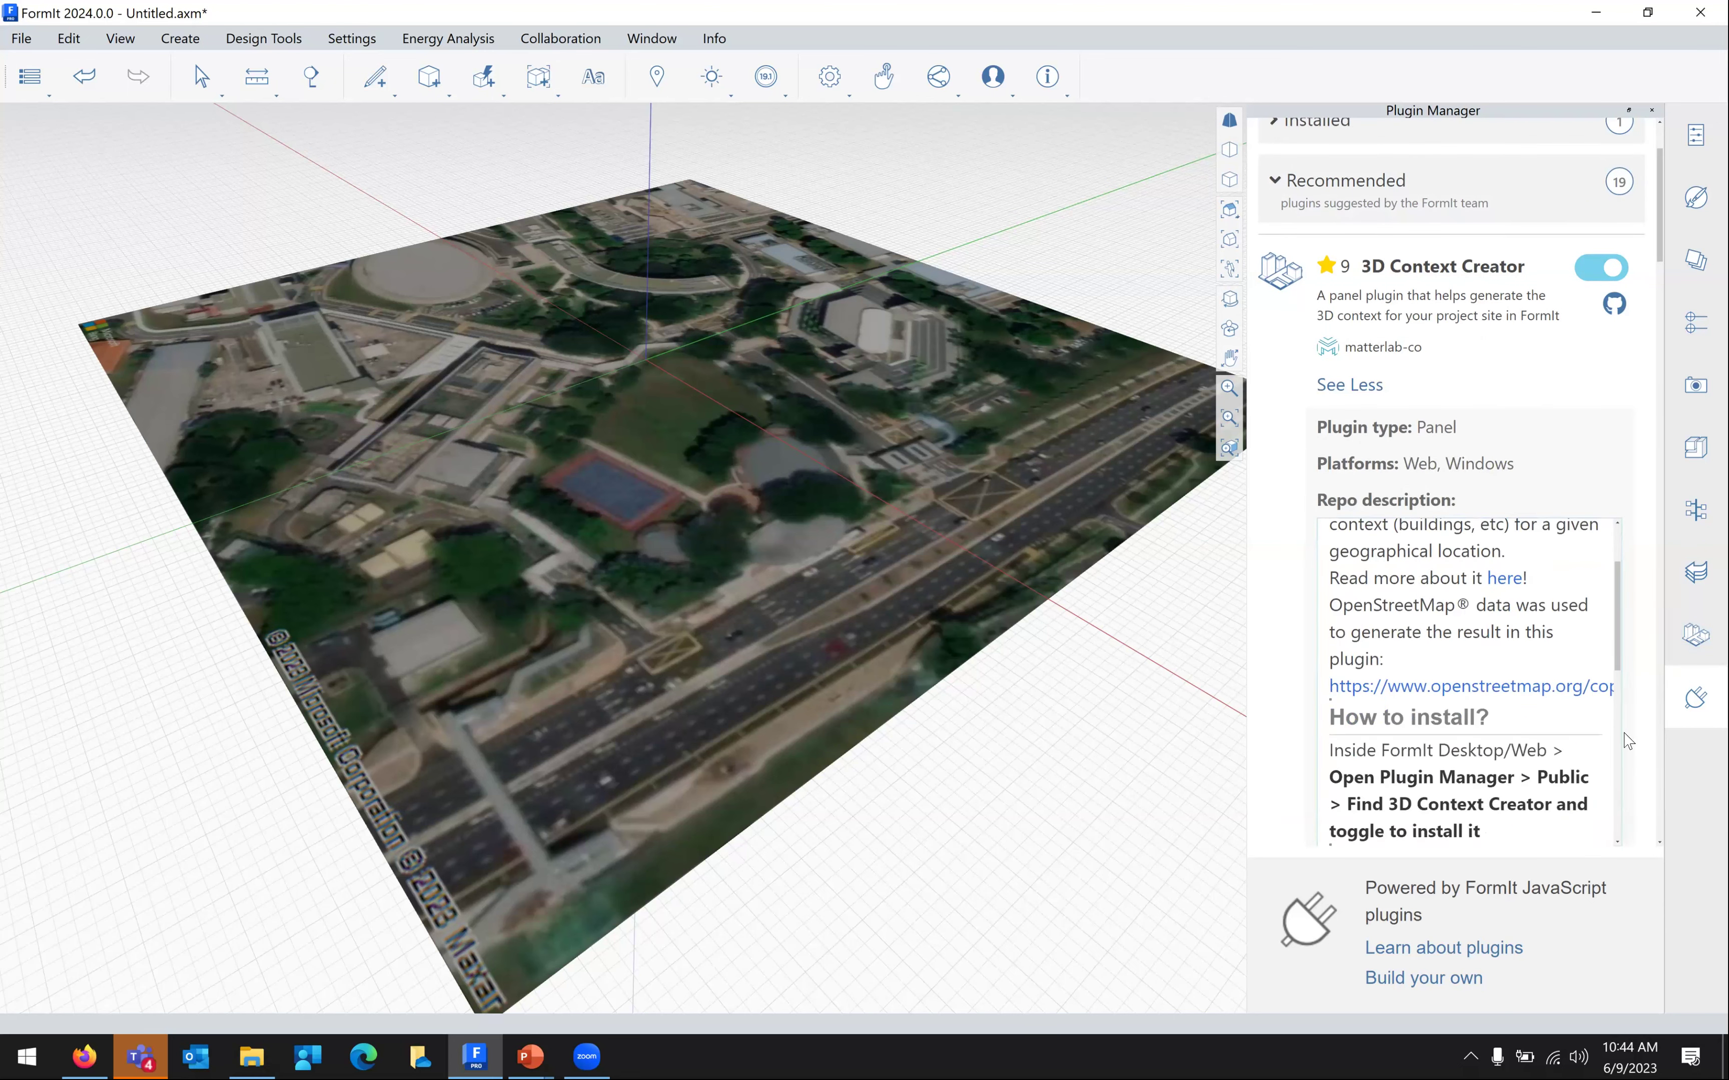
Open the 3D Context Creator panel and generate 21 context building masses around the campus
{"action": "left_click", "coordinate": [1696, 634]}
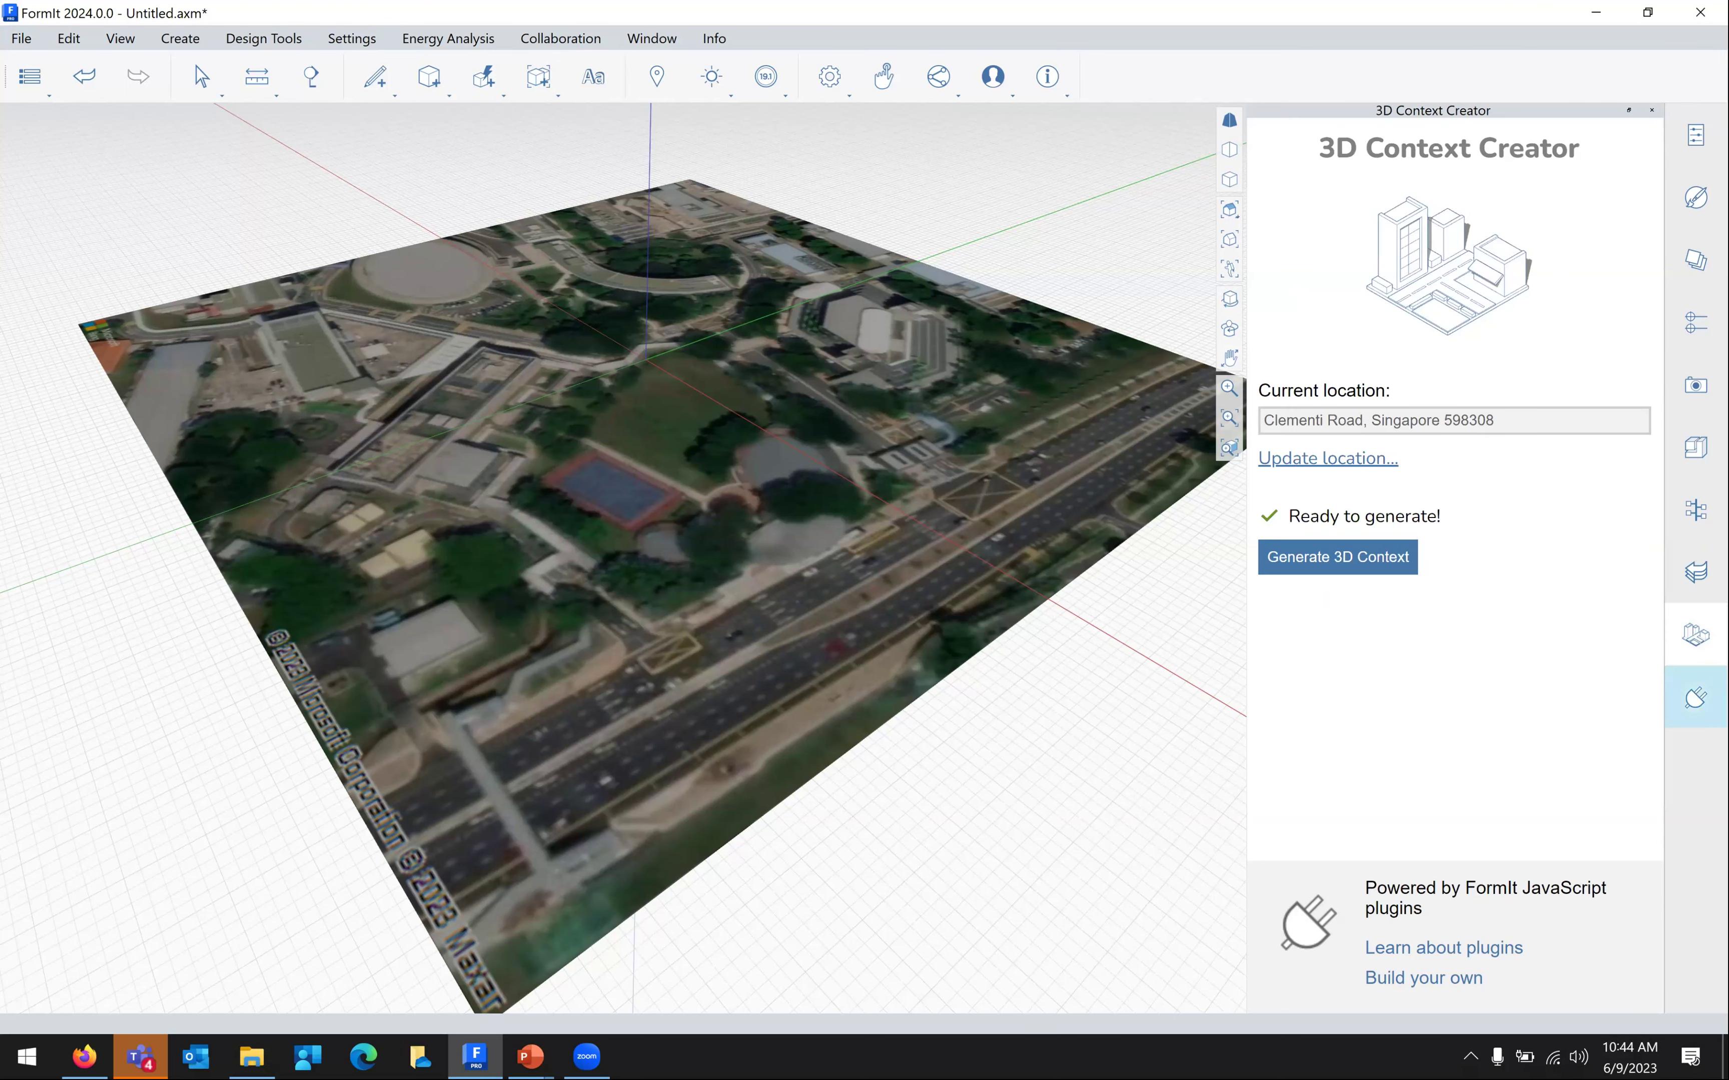
{"action": "left_click", "coordinate": [1696, 697]}
{"action": "scroll", "coordinate": [1531, 449], "scroll_direction": "down", "scroll_amount": 6}
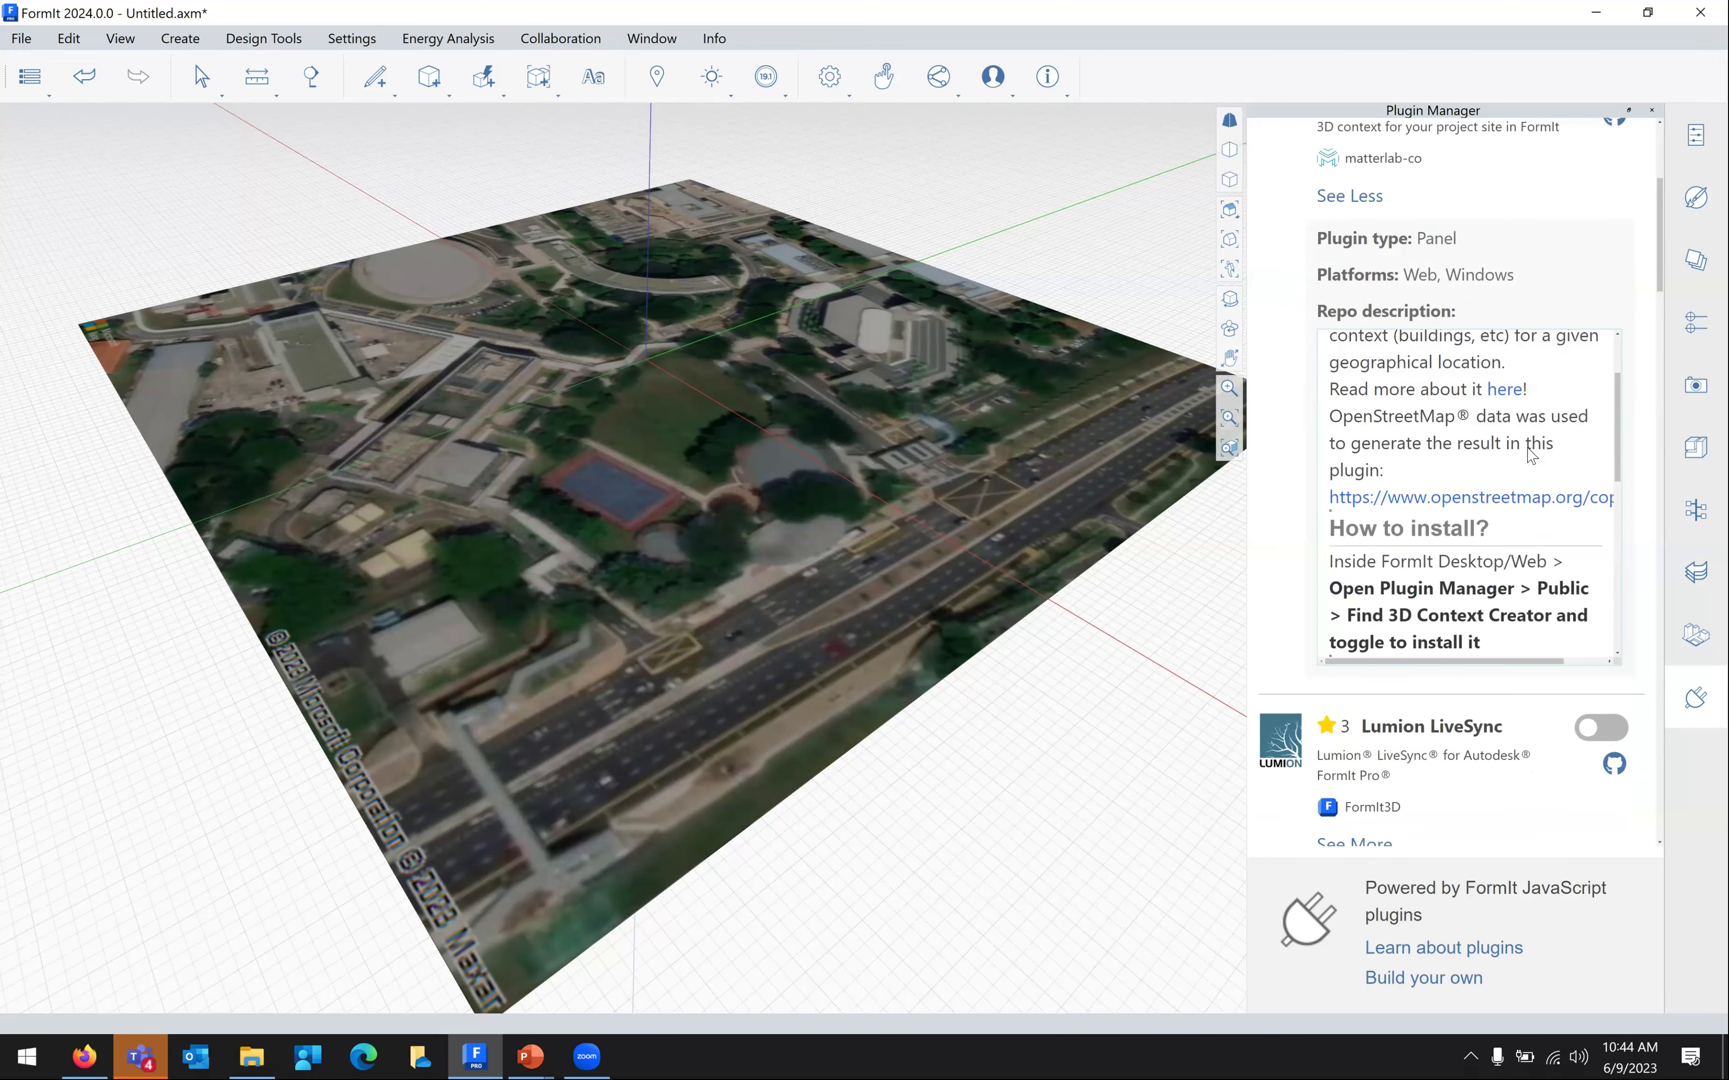
{"action": "scroll", "coordinate": [1574, 616], "scroll_direction": "down", "scroll_amount": 10}
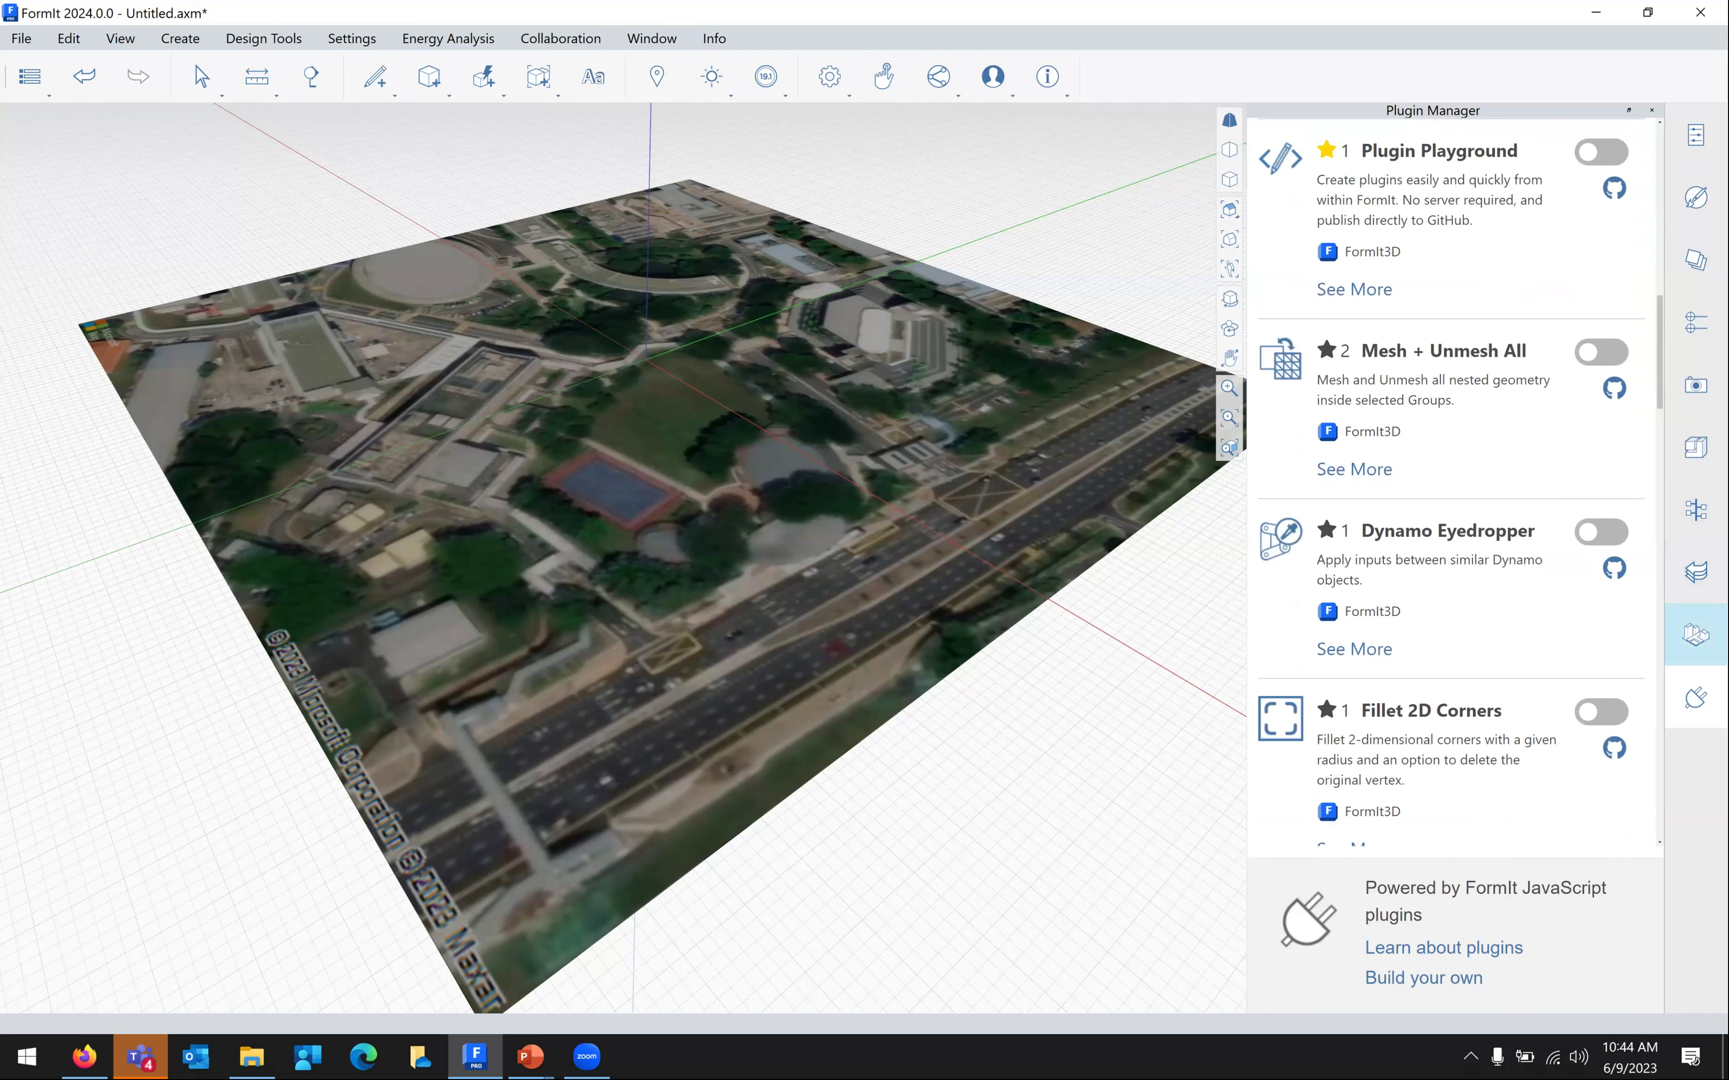
{"action": "left_click", "coordinate": [1696, 635]}
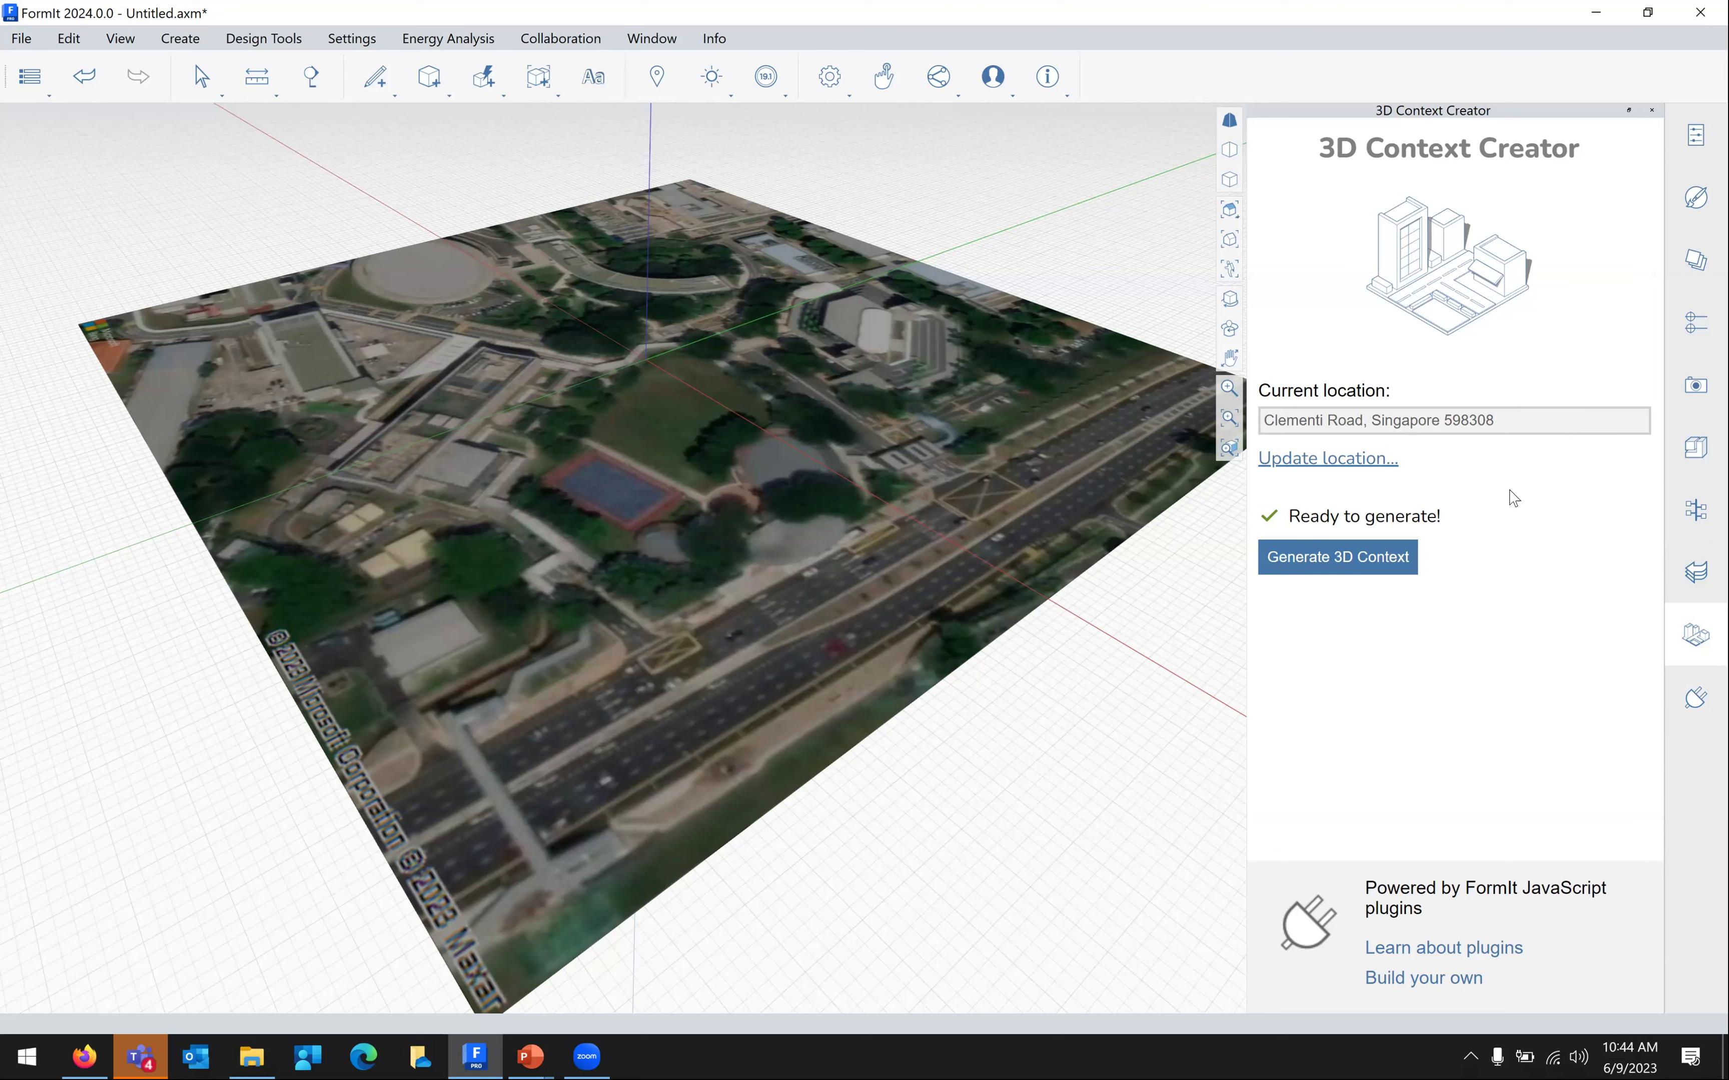
{"action": "left_click", "coordinate": [1391, 568]}
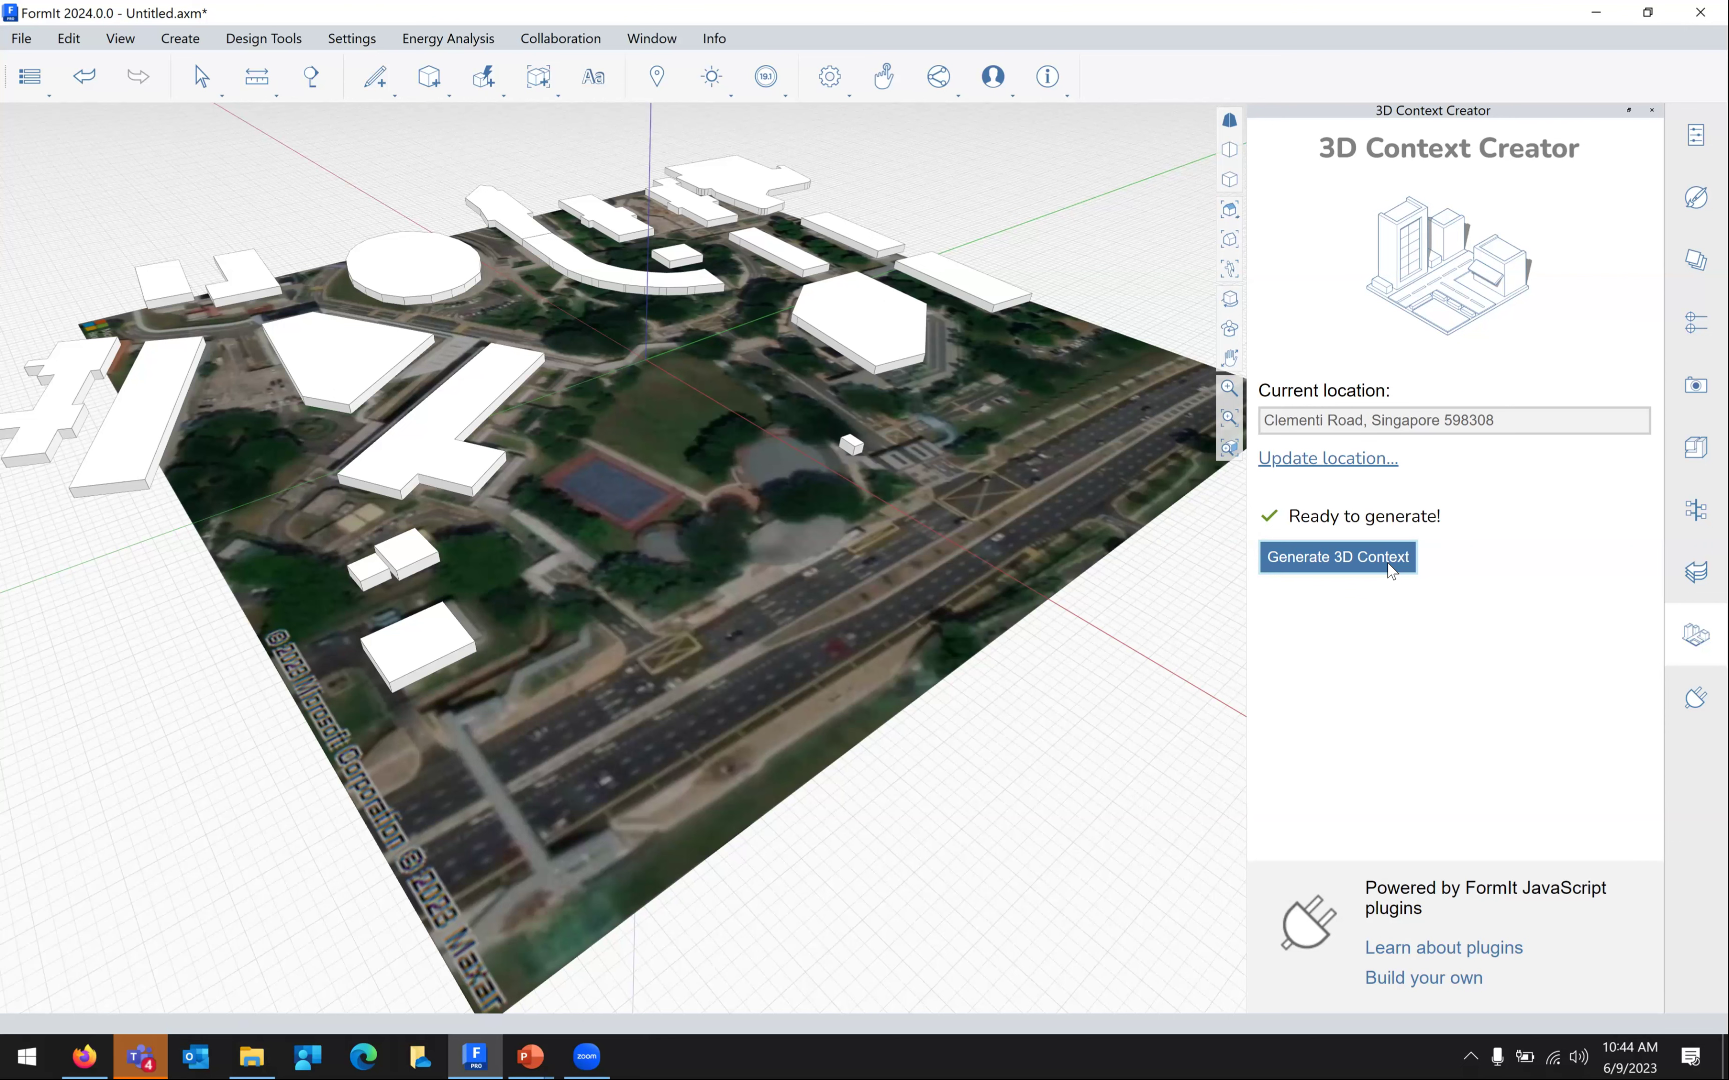
Pan and zoom the view in on the grass field between the generated buildings
{"action": "middle_click_drag", "start_coordinate": [874, 473], "coordinate": [879, 480]}
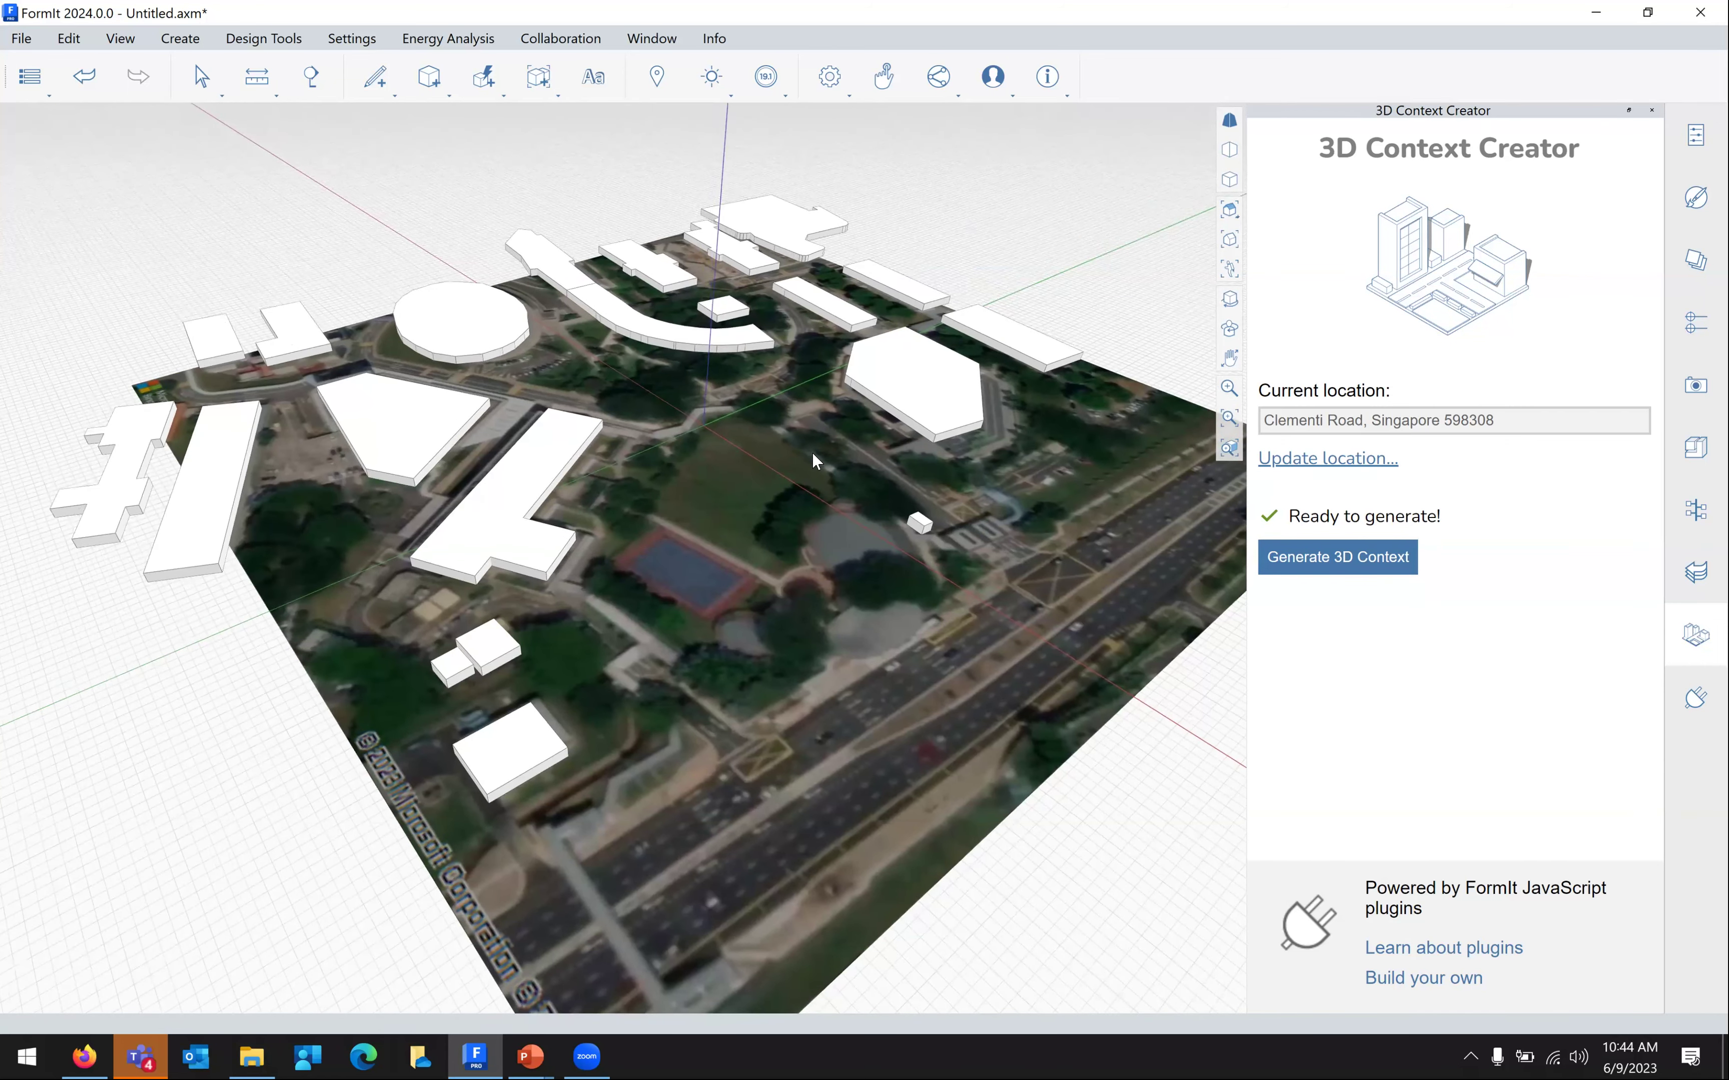
{"action": "scroll", "coordinate": [817, 460], "scroll_direction": "up", "scroll_amount": 5}
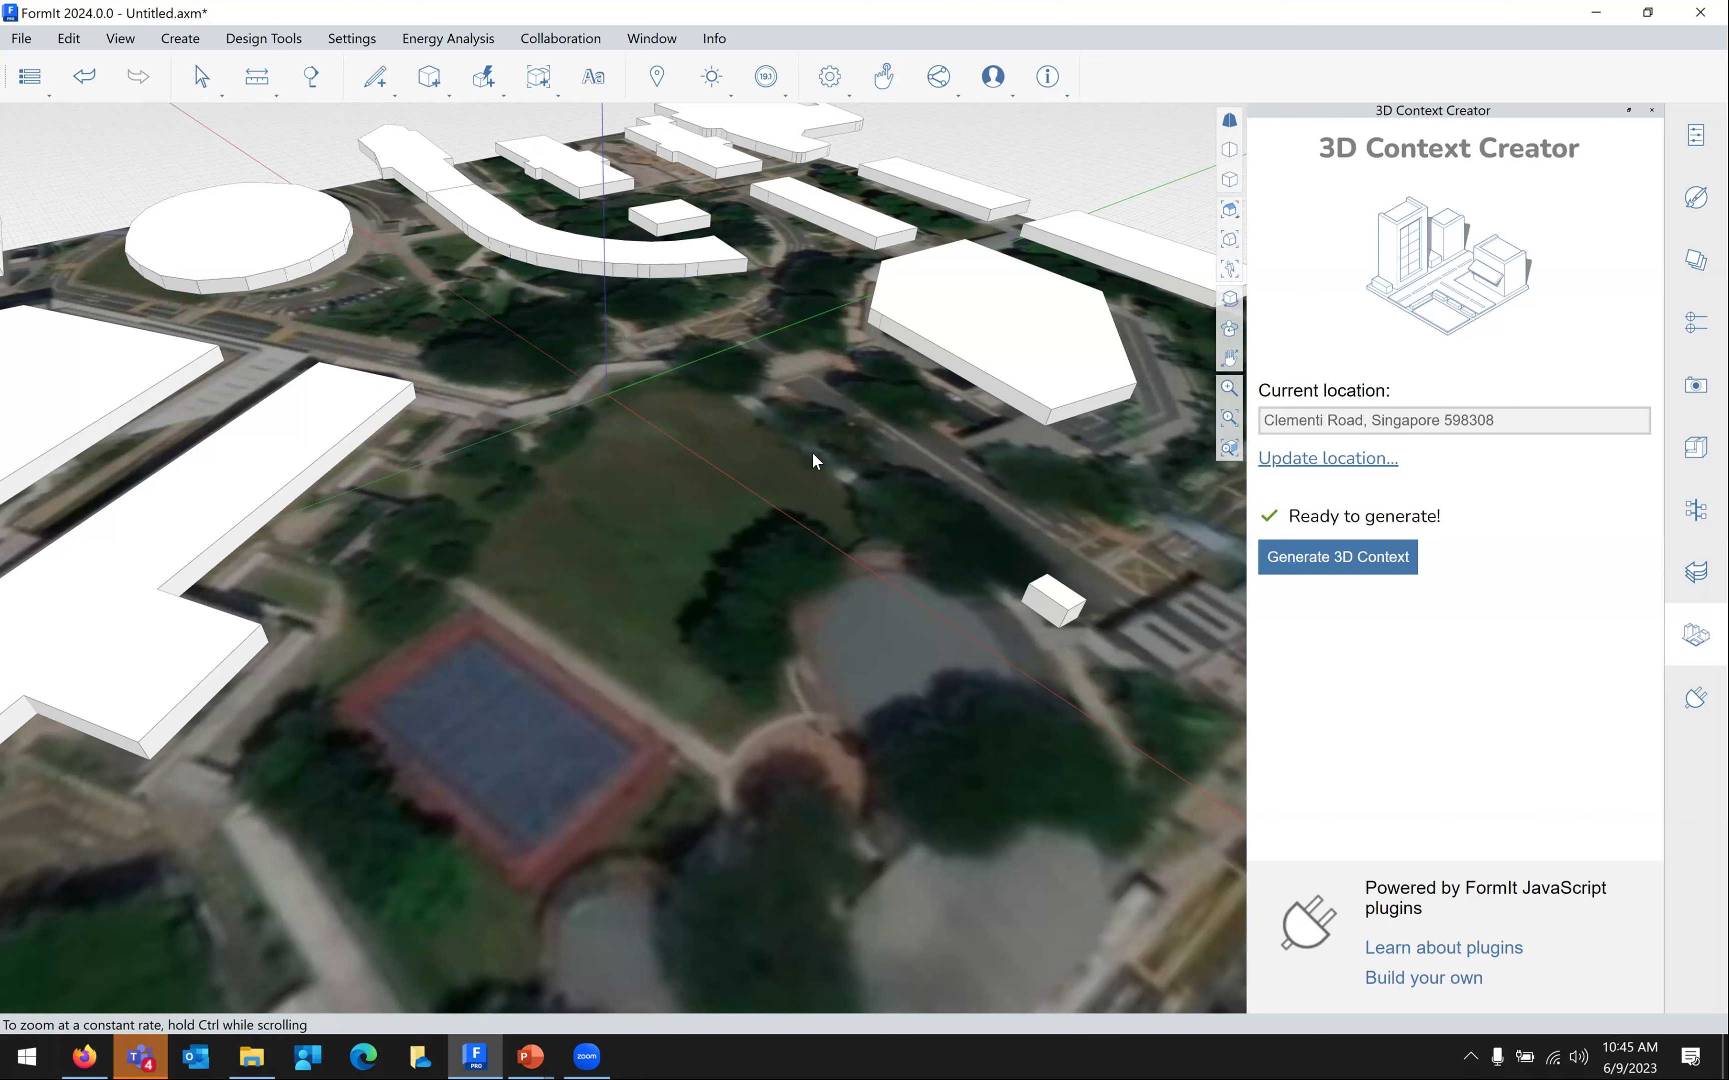
{"action": "scroll", "coordinate": [809, 390], "scroll_direction": "down", "scroll_amount": 2}
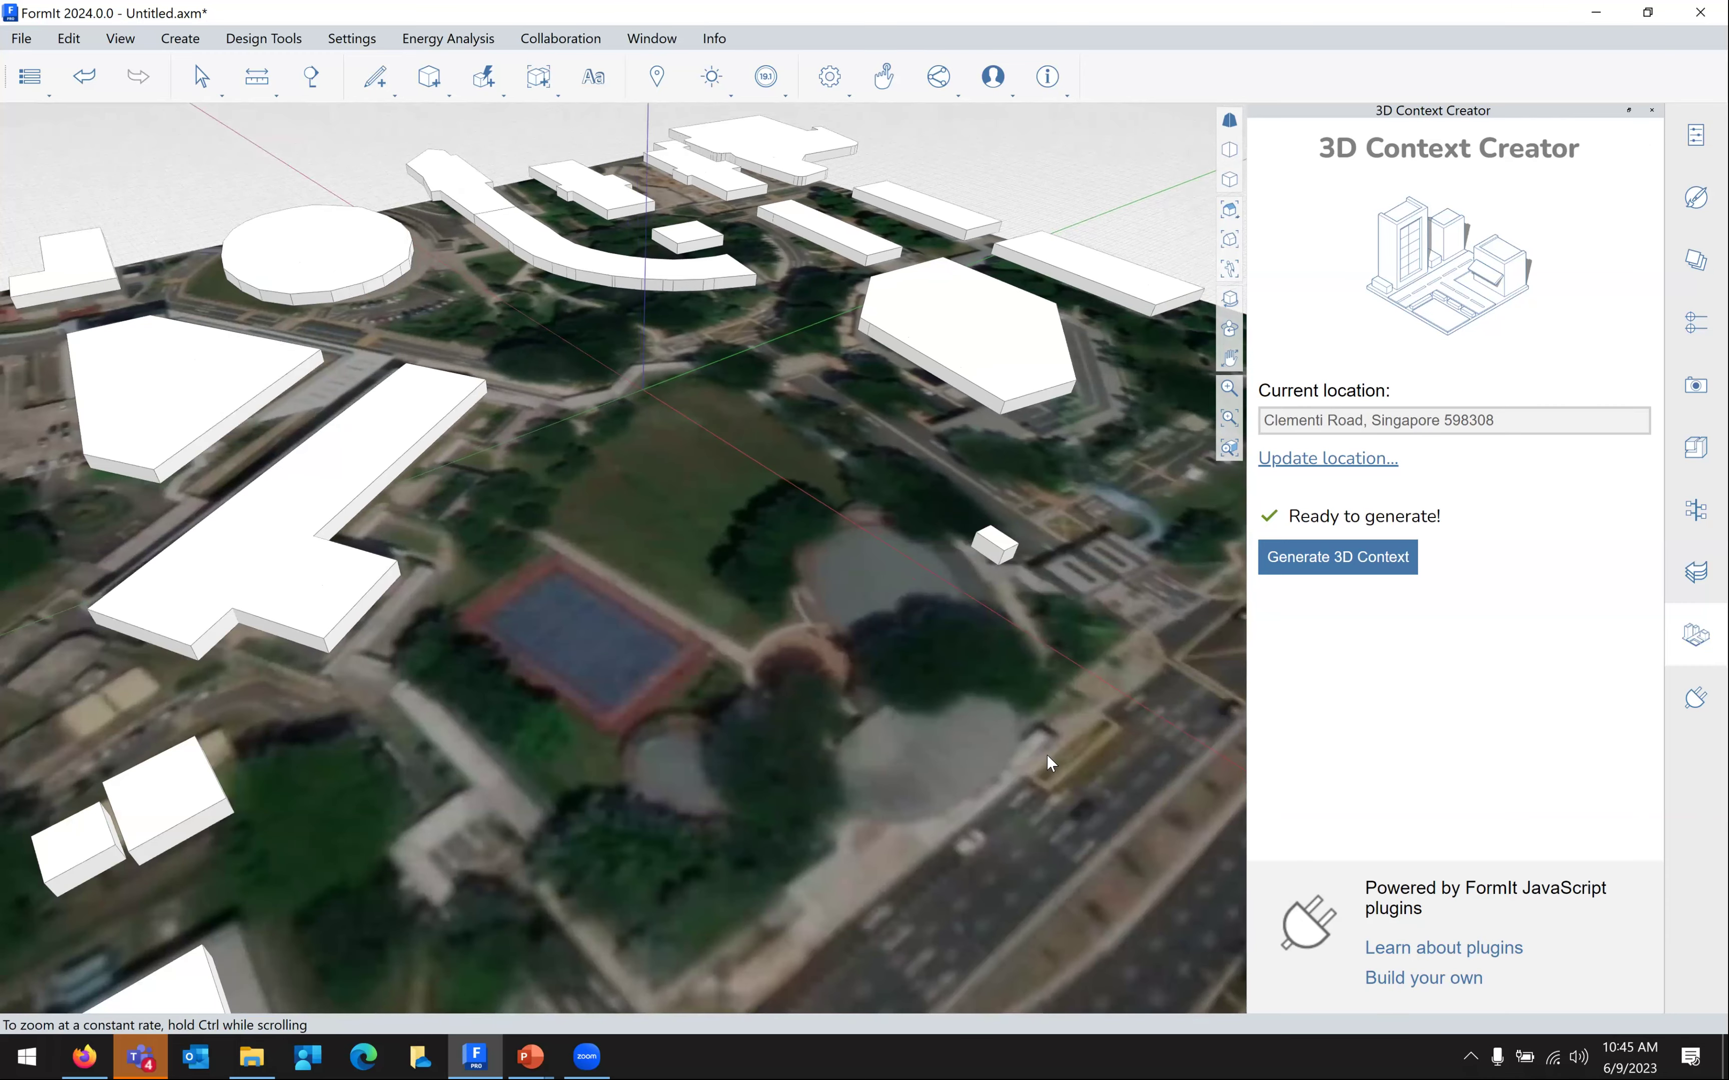
{"action": "scroll", "coordinate": [1048, 759], "scroll_direction": "down", "scroll_amount": 3}
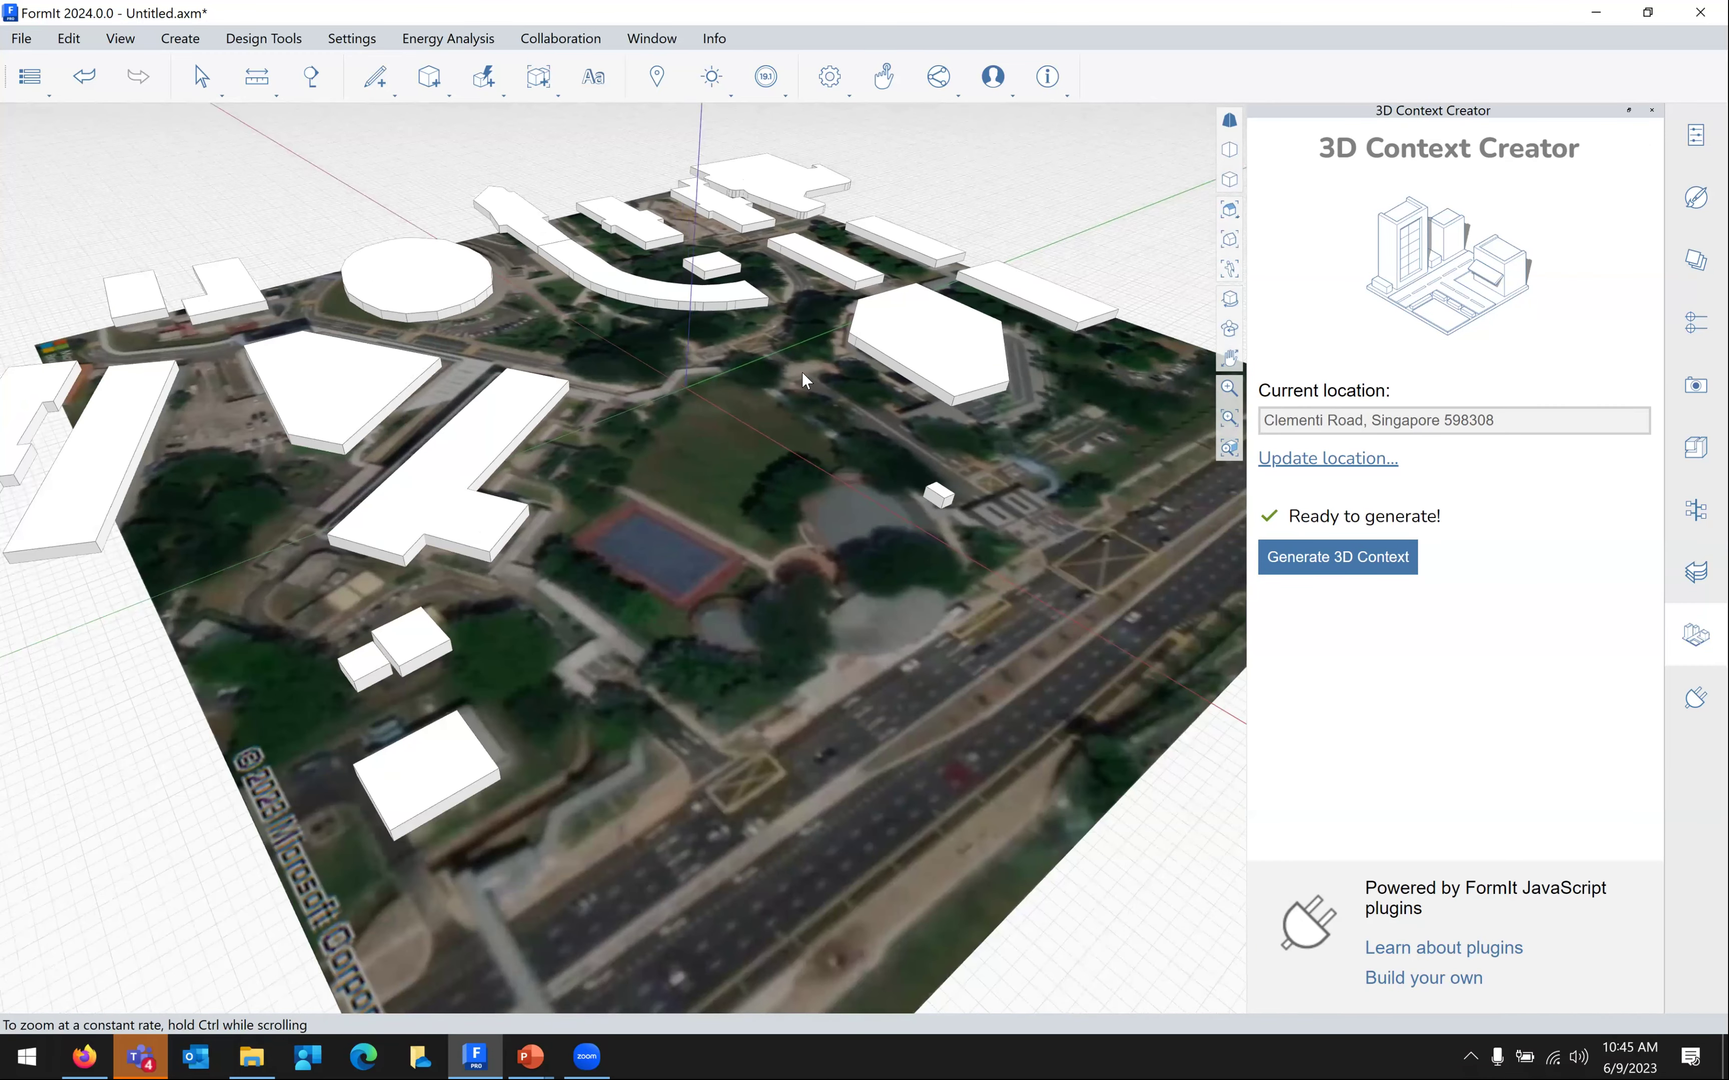
{"action": "scroll", "coordinate": [858, 417], "scroll_direction": "down", "scroll_amount": 1}
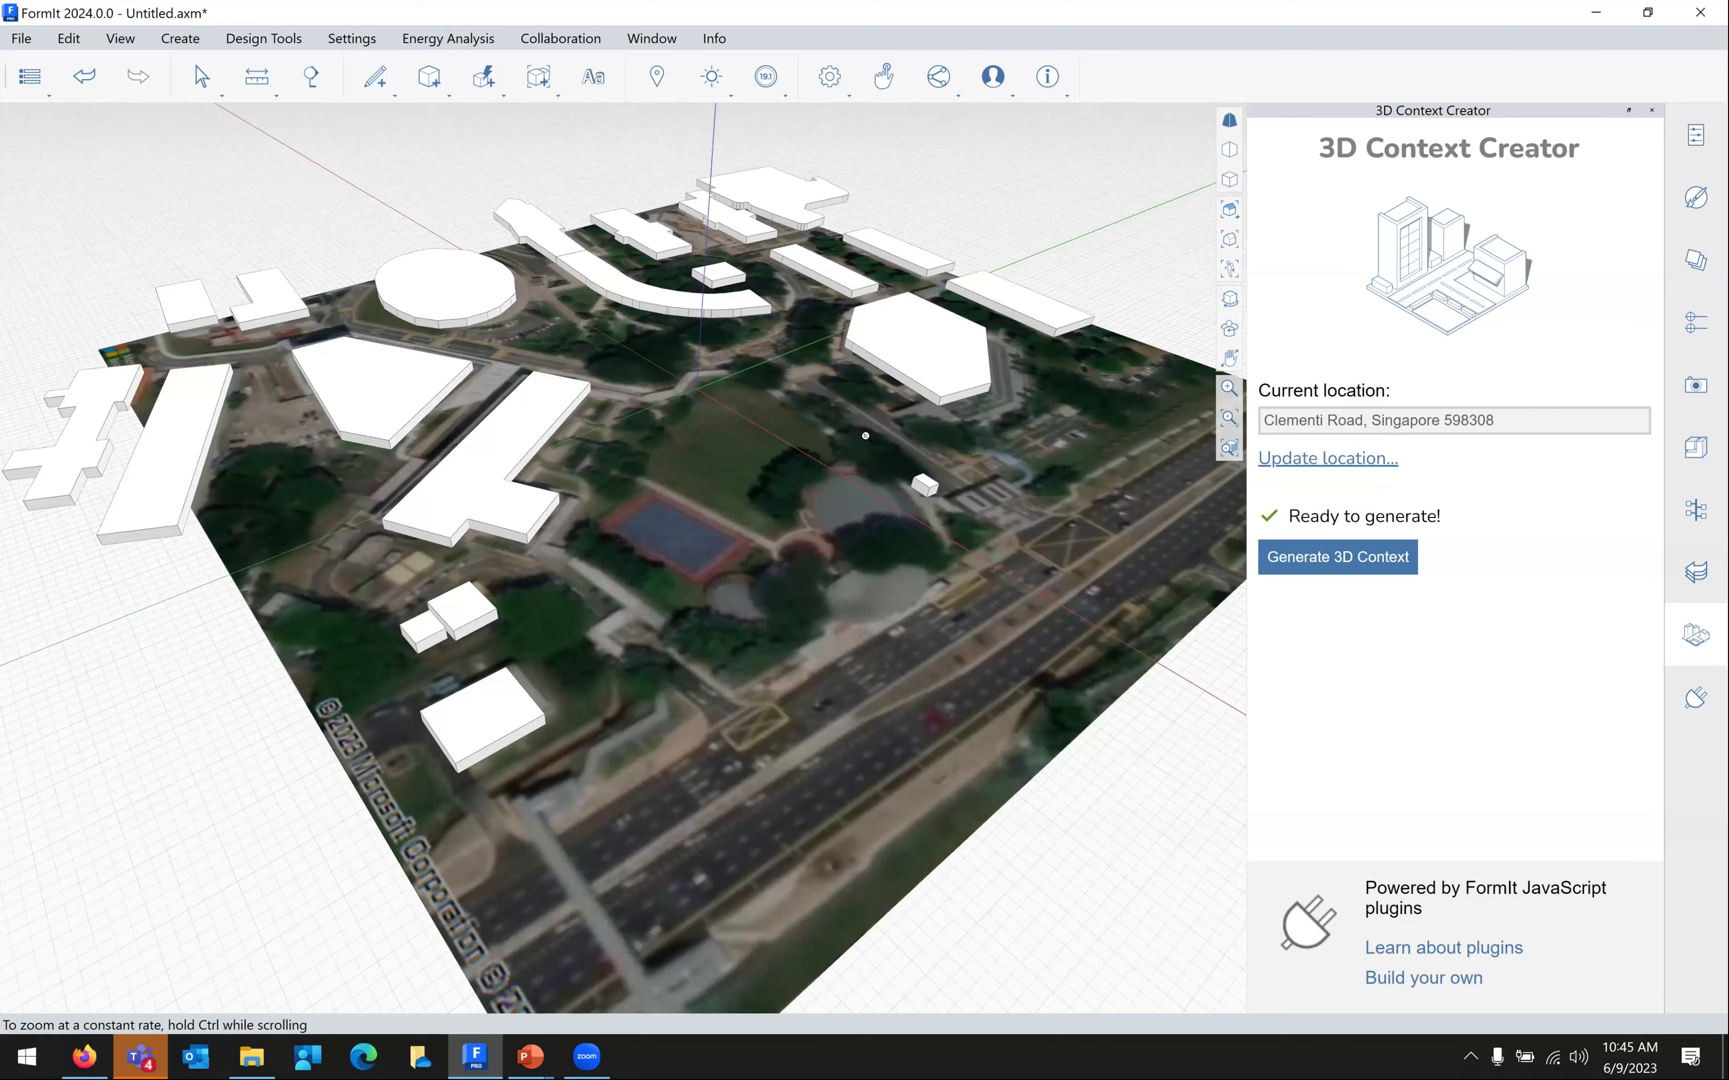
{"action": "scroll", "coordinate": [856, 463], "scroll_direction": "down", "scroll_amount": 1}
{"action": "scroll", "coordinate": [682, 515], "scroll_direction": "down", "scroll_amount": 1}
{"action": "scroll", "coordinate": [824, 565], "scroll_direction": "up", "scroll_amount": 2}
{"action": "scroll", "coordinate": [1025, 307], "scroll_direction": "up", "scroll_amount": 1}
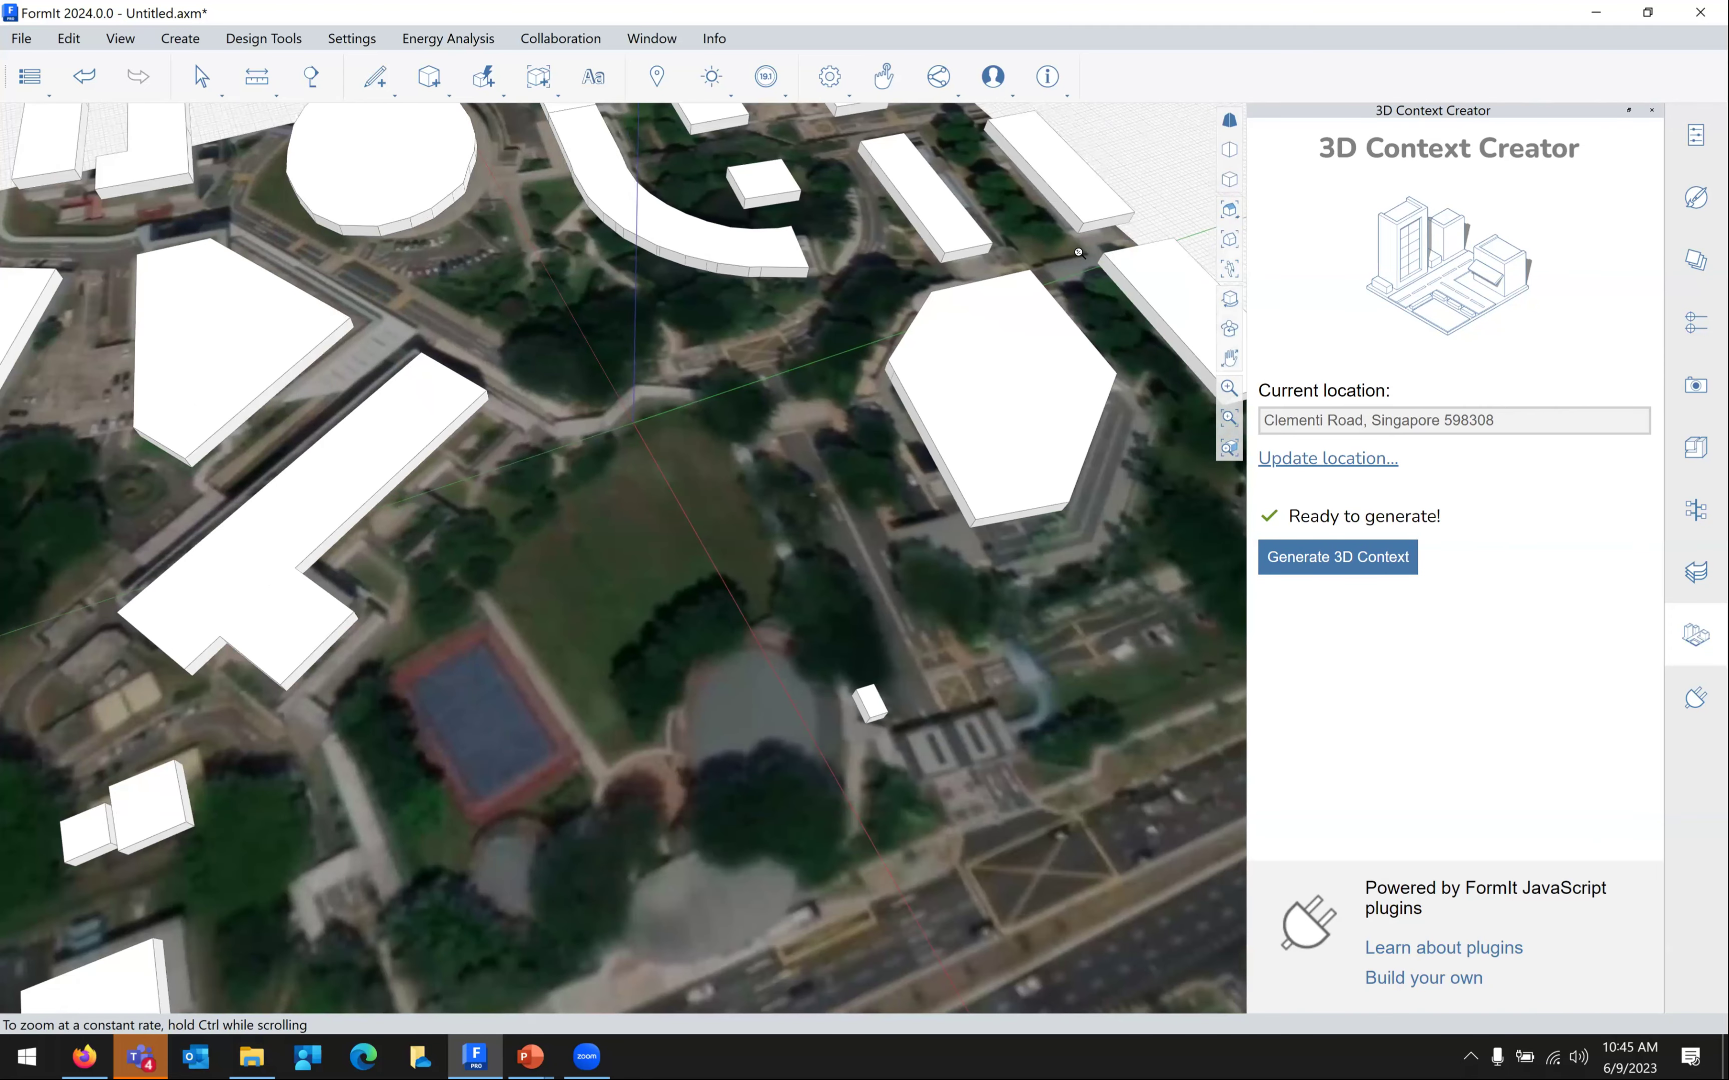
{"action": "scroll", "coordinate": [1091, 240], "scroll_direction": "down", "scroll_amount": 1}
{"action": "right_click", "coordinate": [1093, 241]}
{"action": "left_click", "coordinate": [1093, 241]}
{"action": "right_click", "coordinate": [1093, 241]}
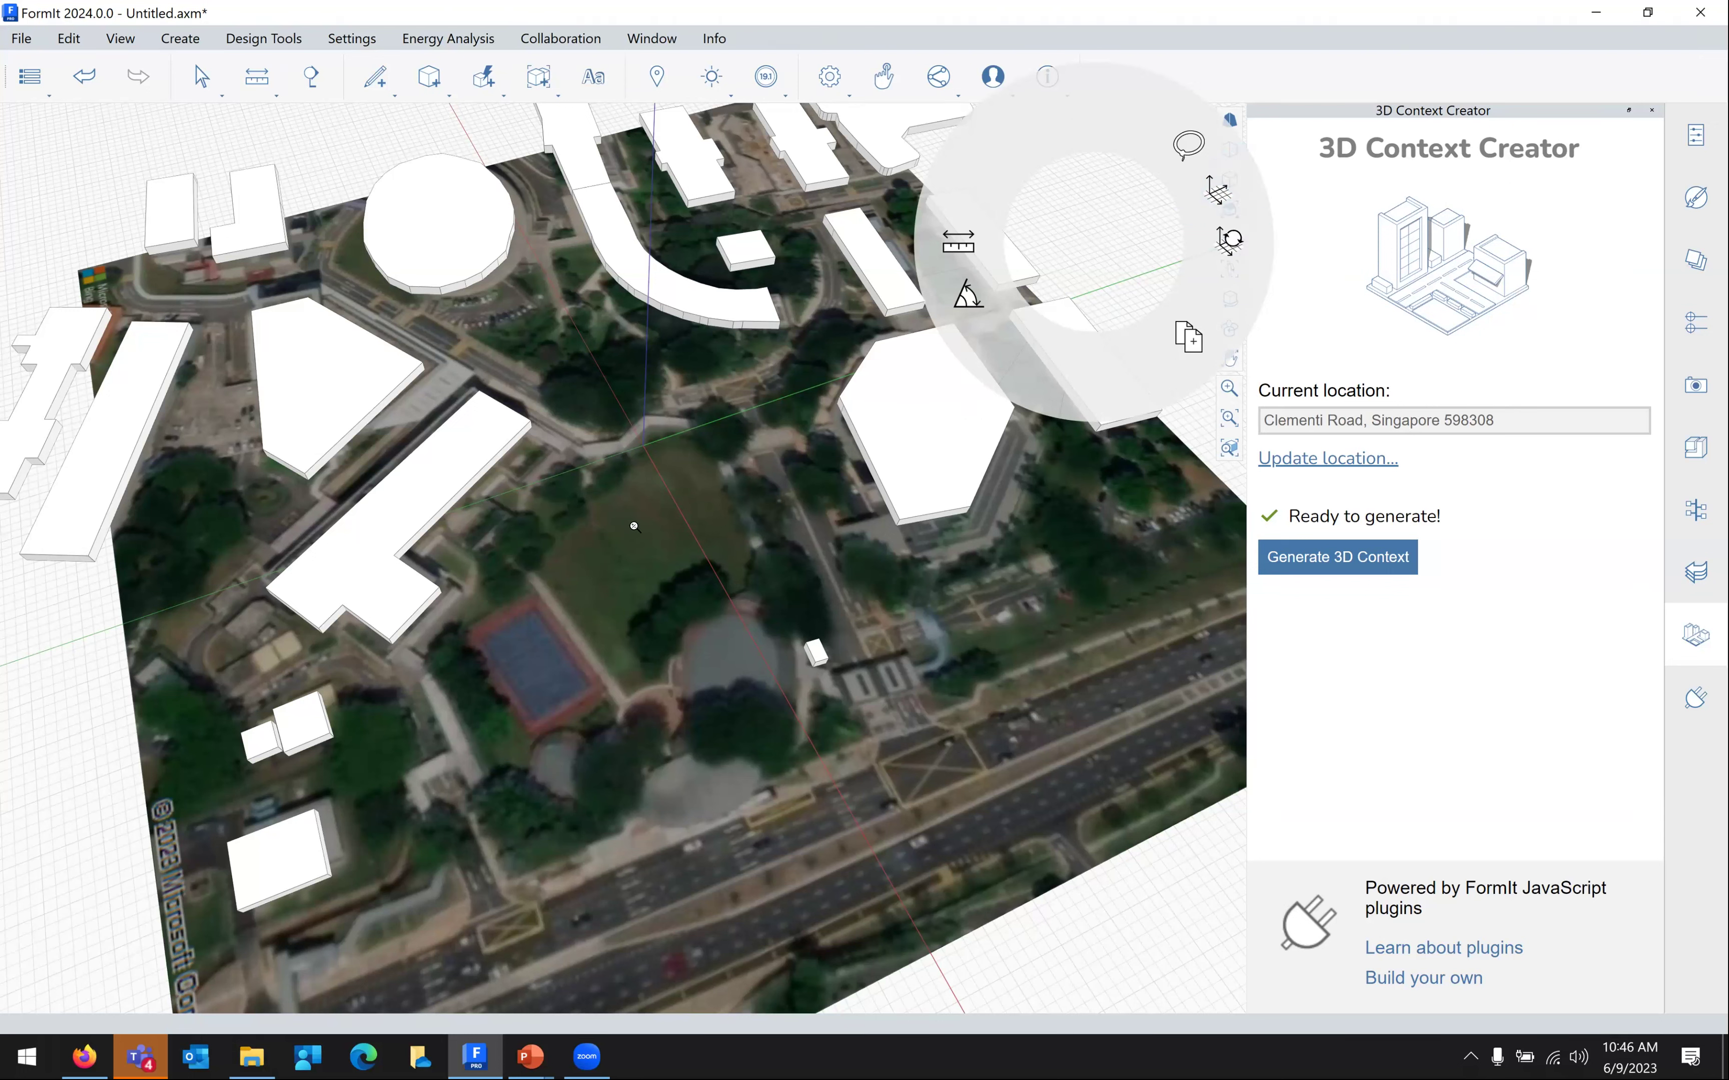
Dismiss the radial menu and zoom in on the lawn next to the tennis court
{"action": "middle_click", "coordinate": [700, 508]}
{"action": "scroll", "coordinate": [823, 414], "scroll_direction": "up", "scroll_amount": 5}
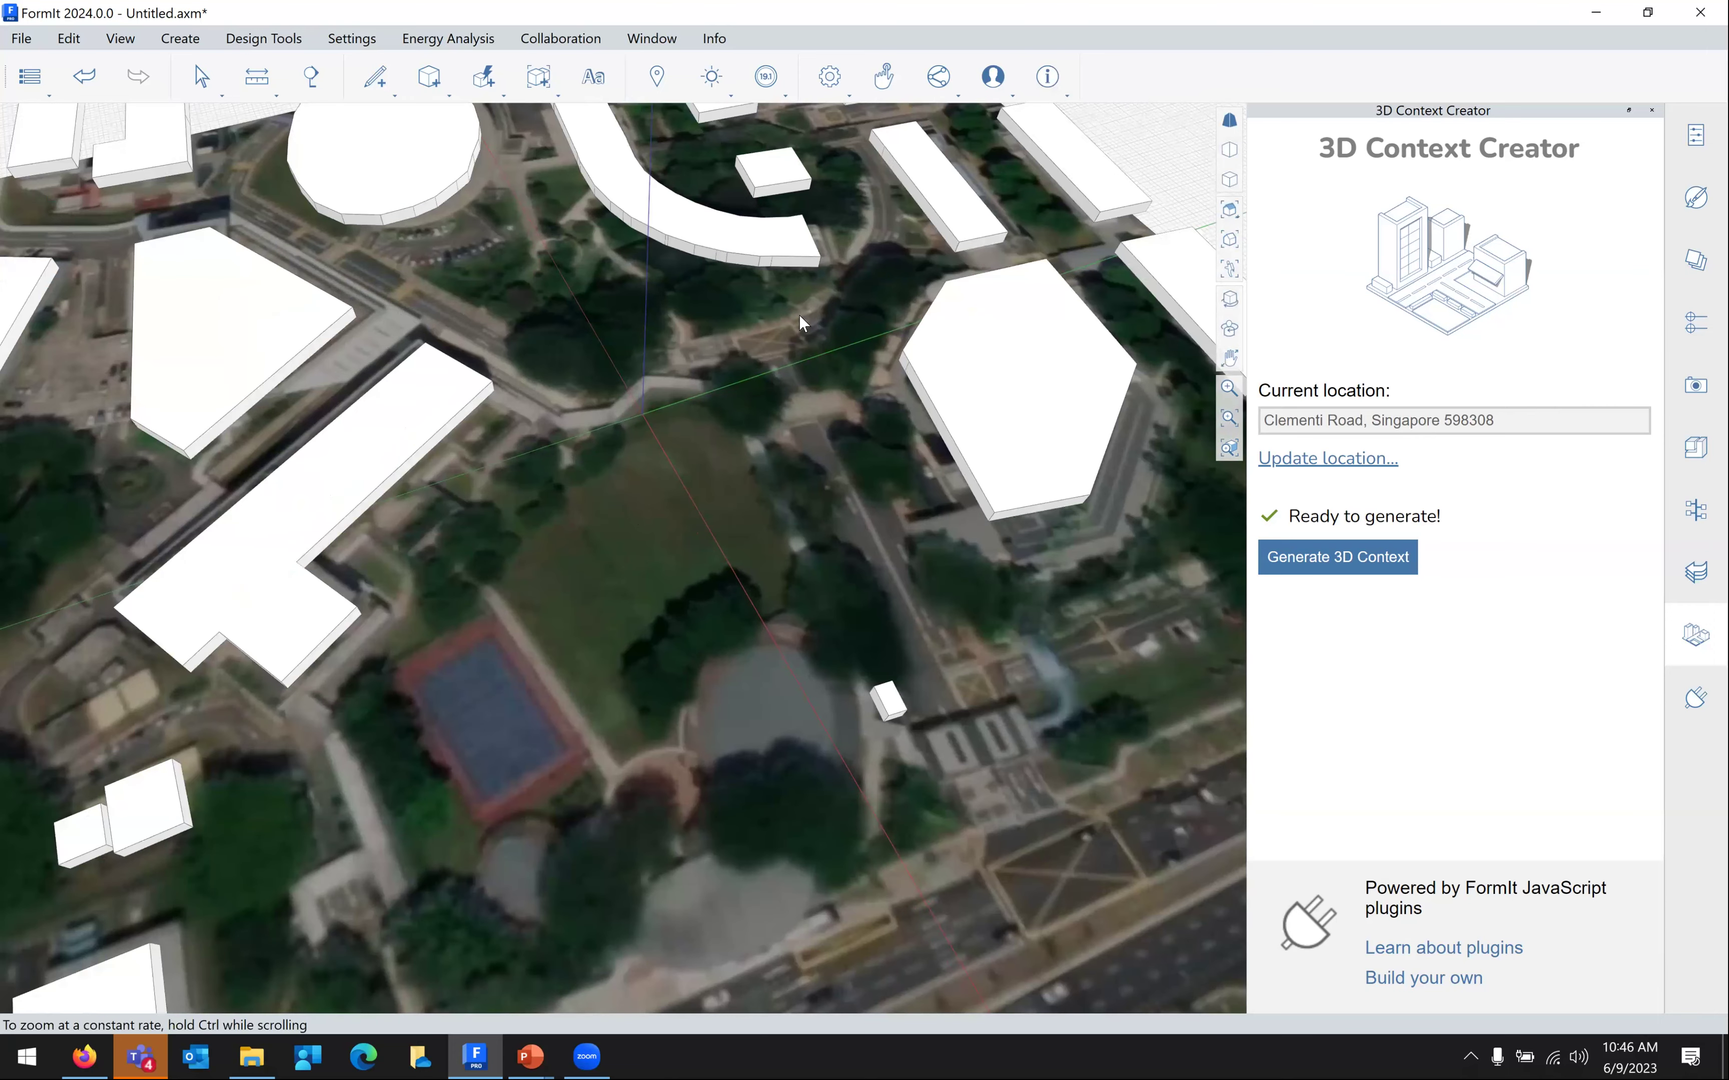
{"action": "scroll", "coordinate": [798, 310], "scroll_direction": "up", "scroll_amount": 5}
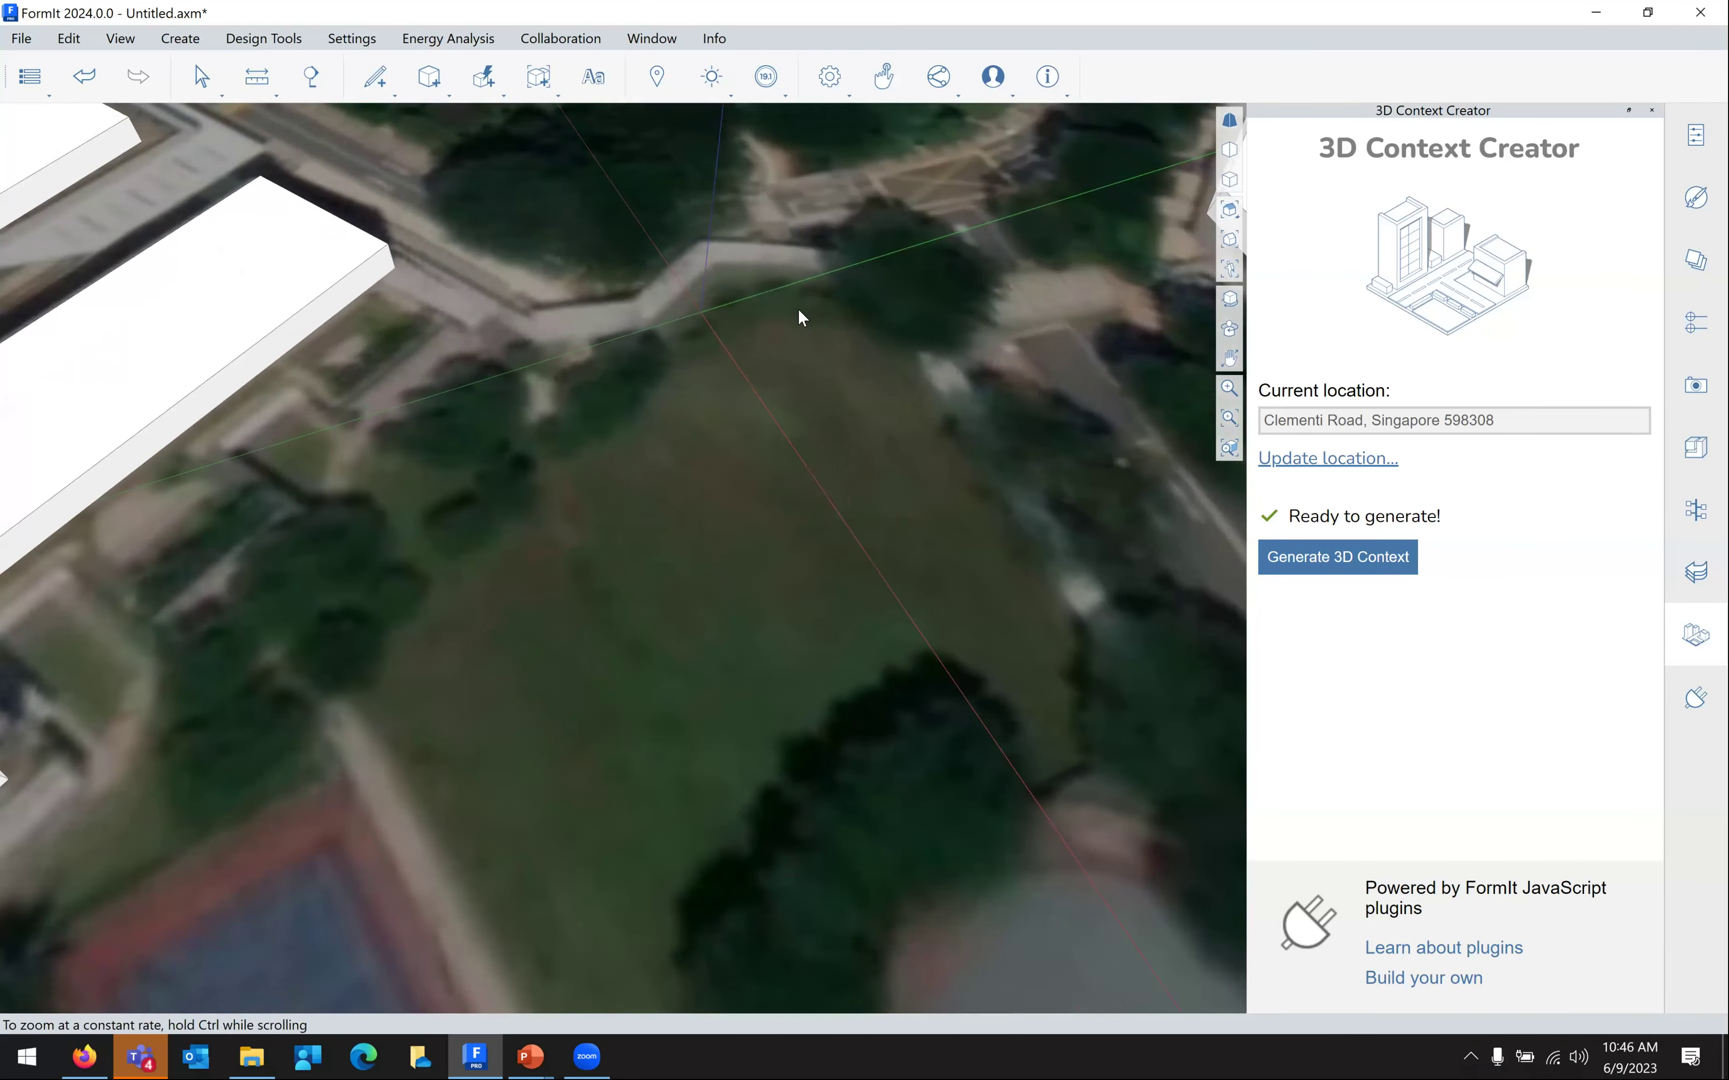
{"action": "scroll", "coordinate": [798, 317], "scroll_direction": "up", "scroll_amount": 2}
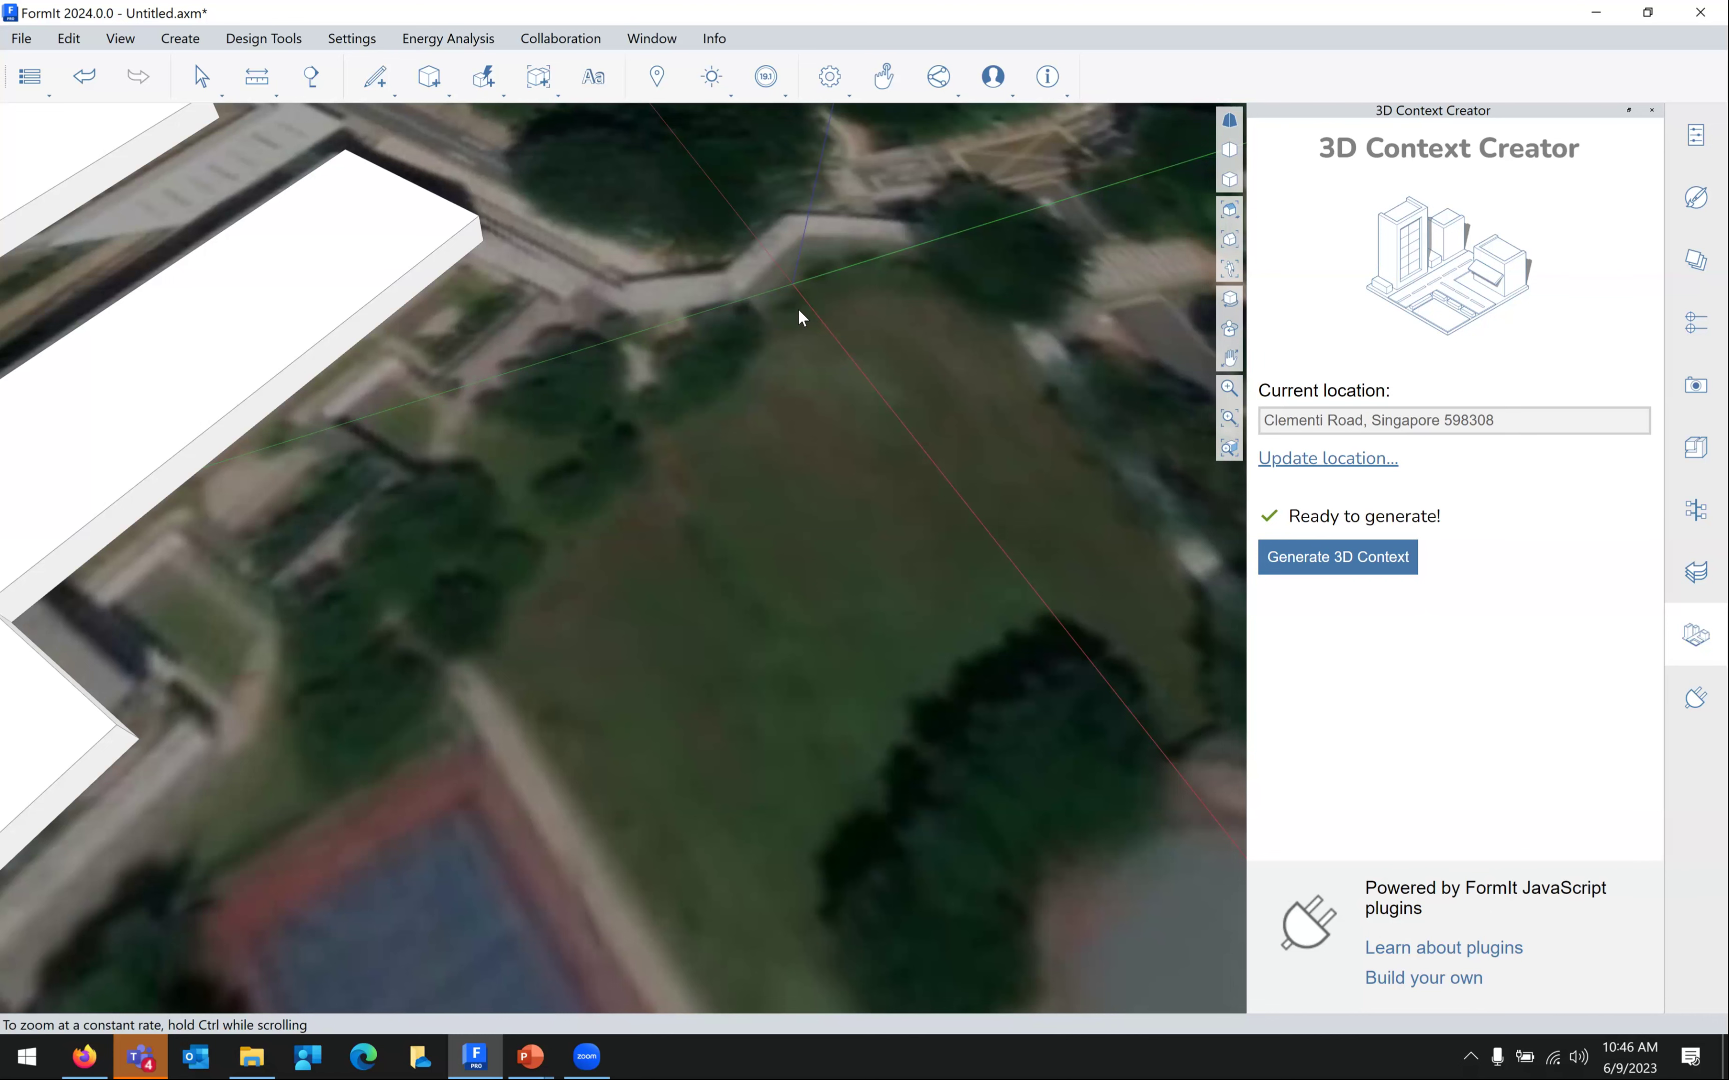
{"action": "middle_click_drag", "start_coordinate": [711, 251], "coordinate": [840, 365]}
{"action": "scroll", "coordinate": [849, 392], "scroll_direction": "down", "scroll_amount": 2}
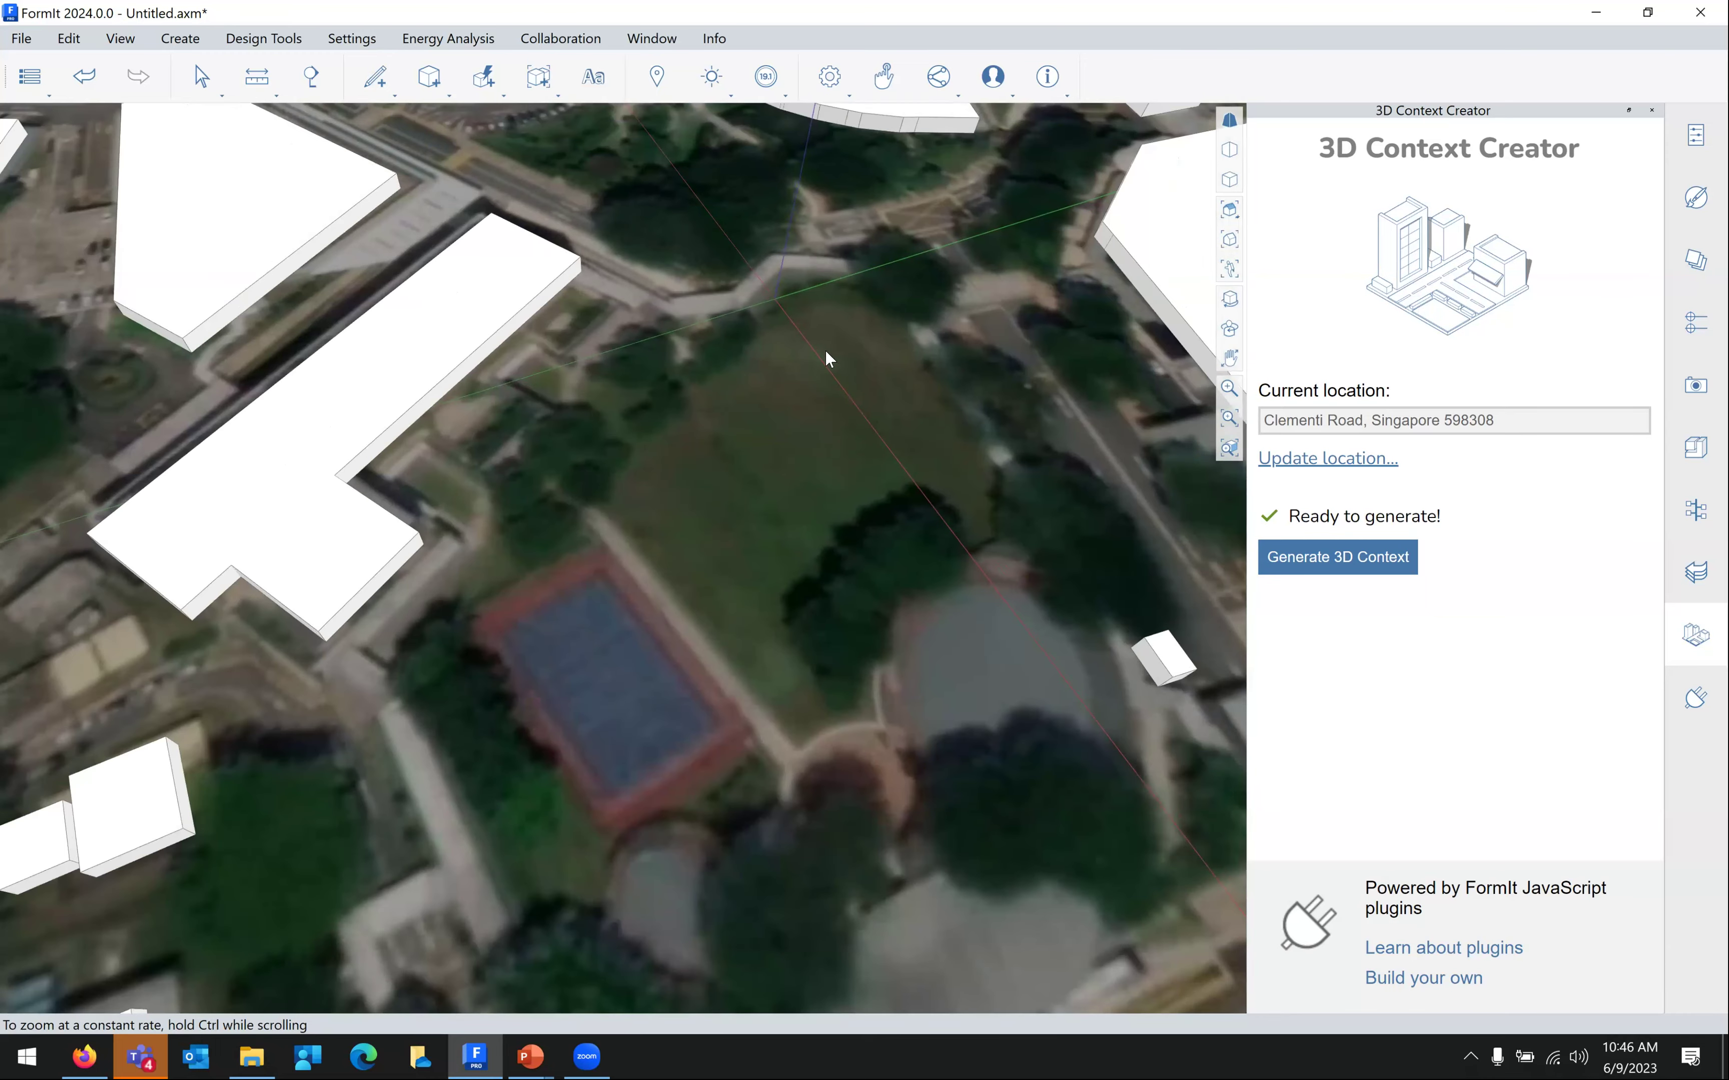
{"action": "scroll", "coordinate": [821, 359], "scroll_direction": "down", "scroll_amount": 1}
{"action": "scroll", "coordinate": [907, 493], "scroll_direction": "down", "scroll_amount": 1}
{"action": "scroll", "coordinate": [821, 387], "scroll_direction": "up", "scroll_amount": 4}
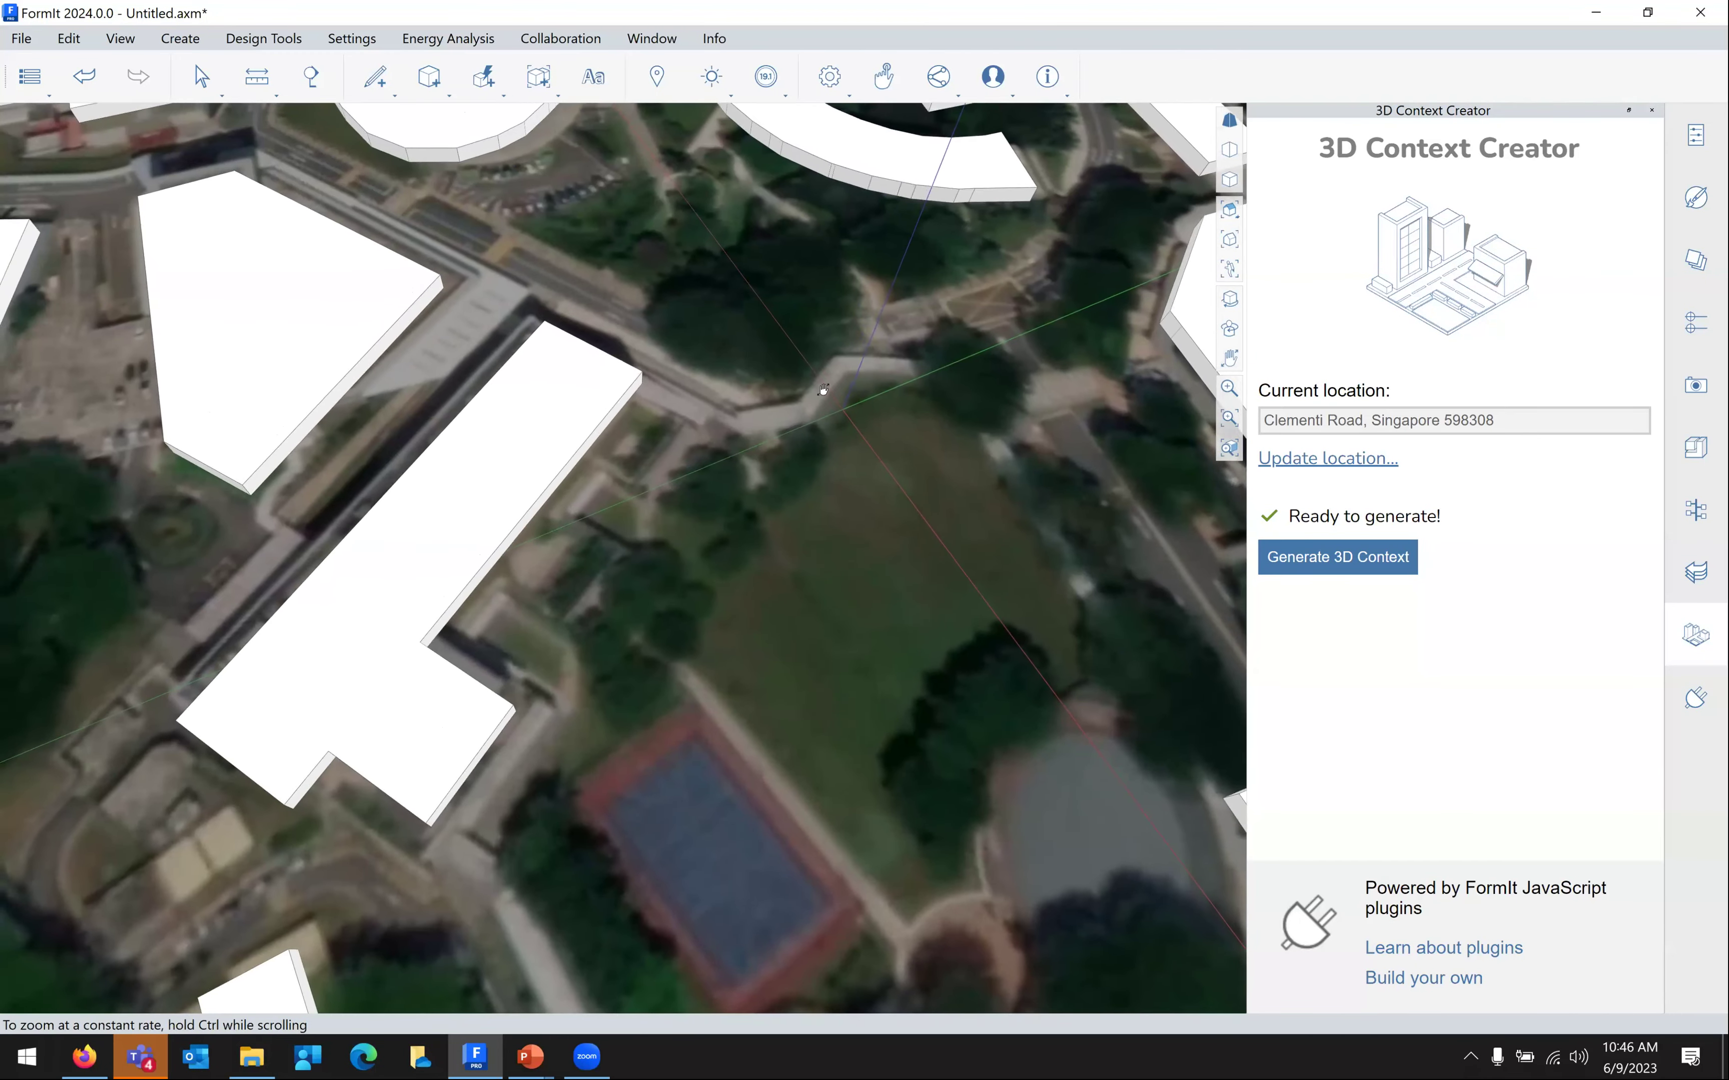
{"action": "scroll", "coordinate": [952, 542], "scroll_direction": "up", "scroll_amount": 2}
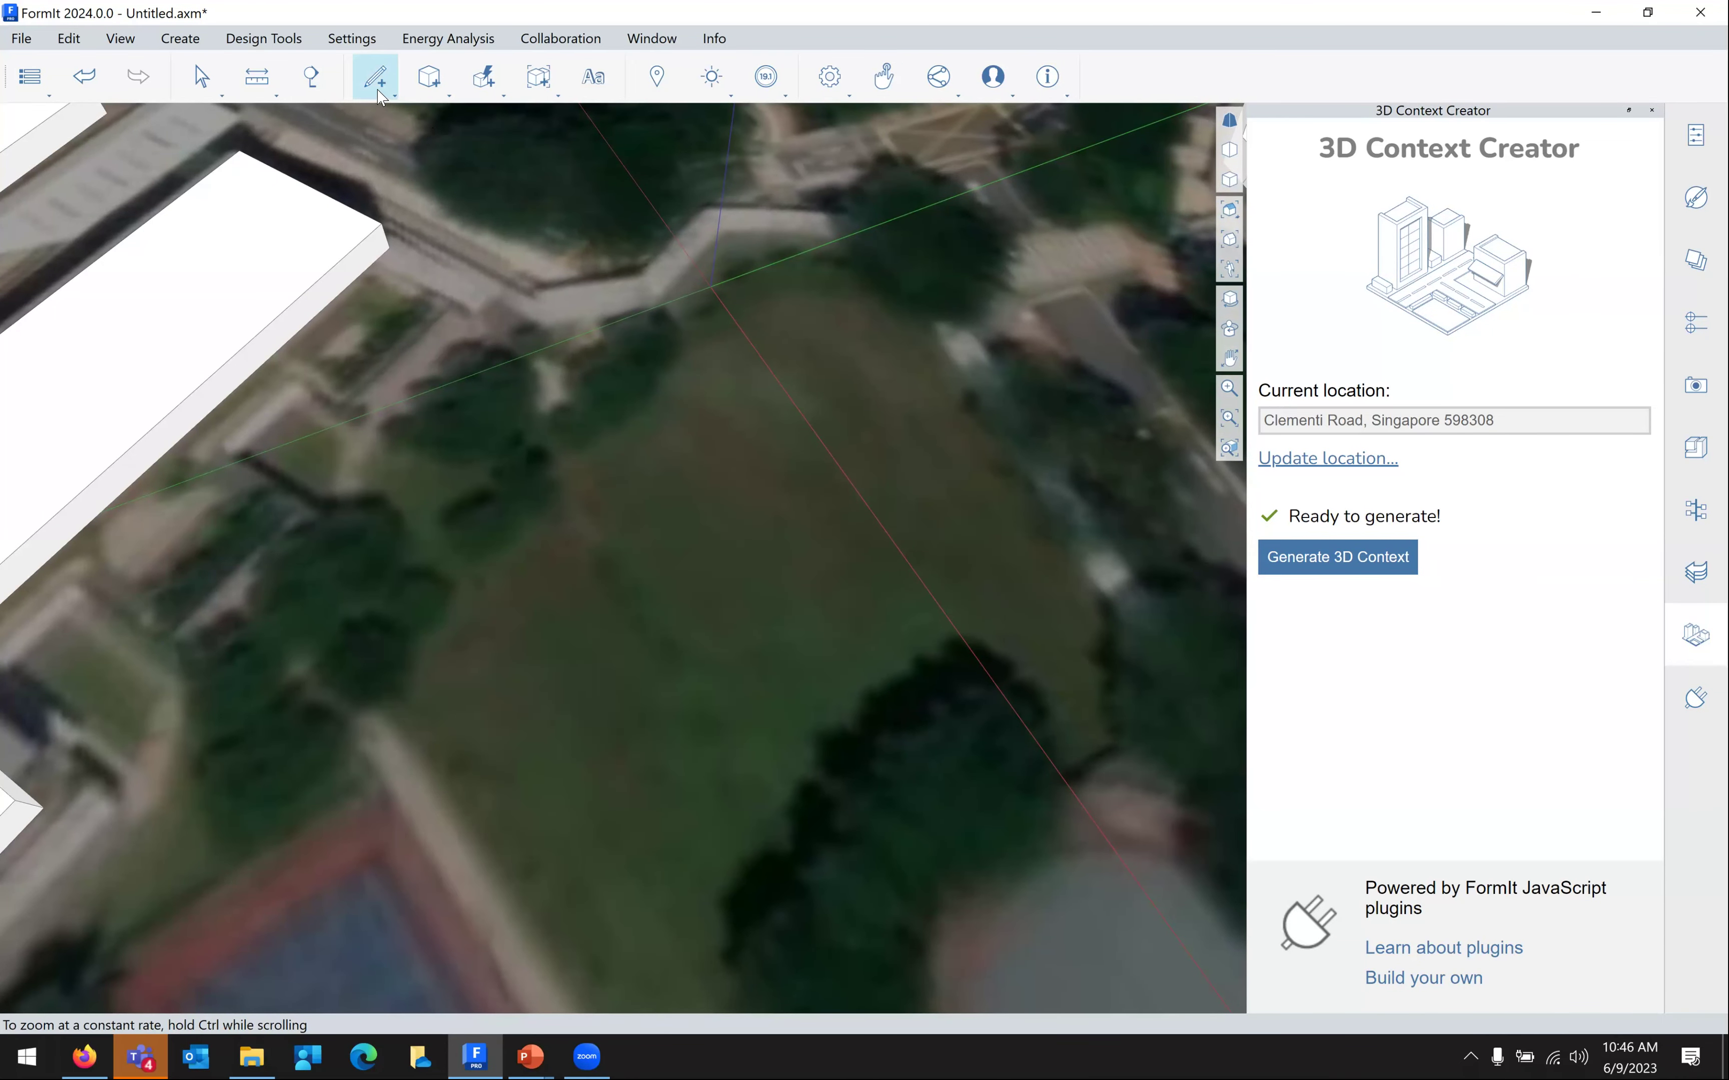
{"action": "mouse_move", "coordinate": [381, 98]}
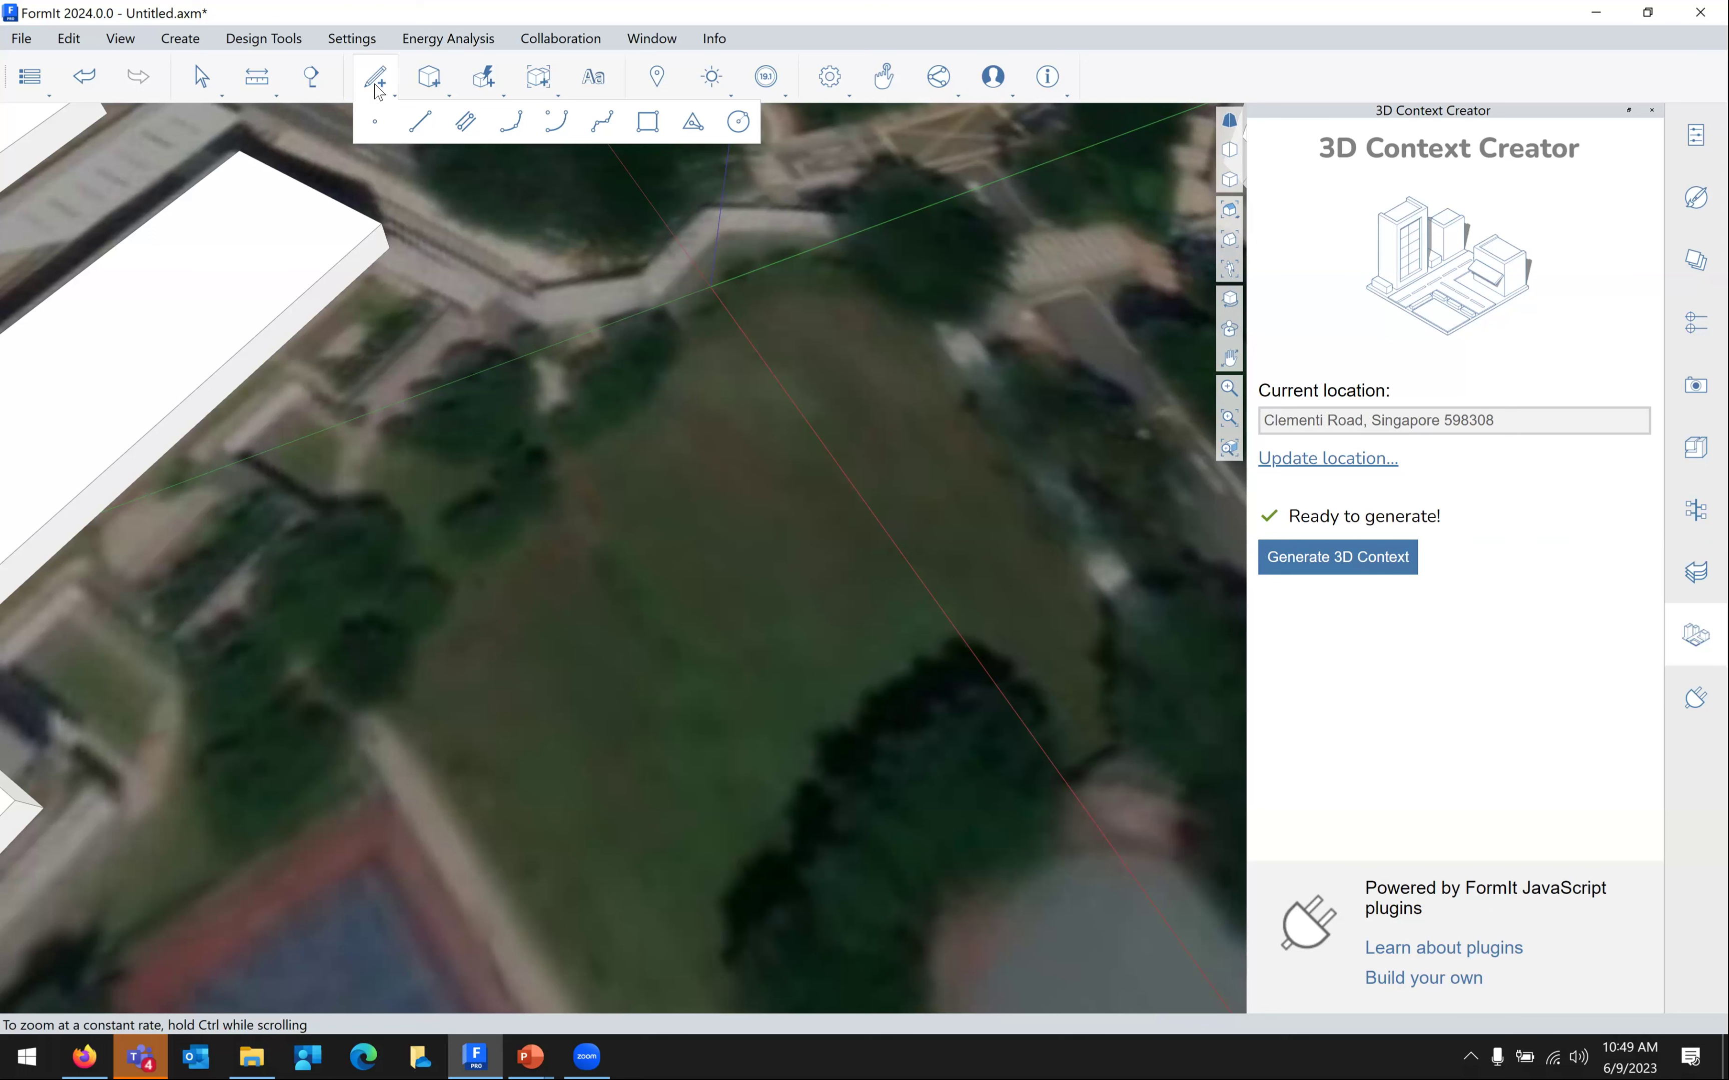
{"action": "mouse_move", "coordinate": [781, 594]}
{"action": "middle_mouse_down"}
{"action": "mouse_move", "coordinate": [846, 591]}
{"action": "mouse_move", "coordinate": [722, 648]}
{"action": "middle_mouse_up"}
{"action": "scroll", "coordinate": [796, 581], "scroll_direction": "down", "scroll_amount": 2}
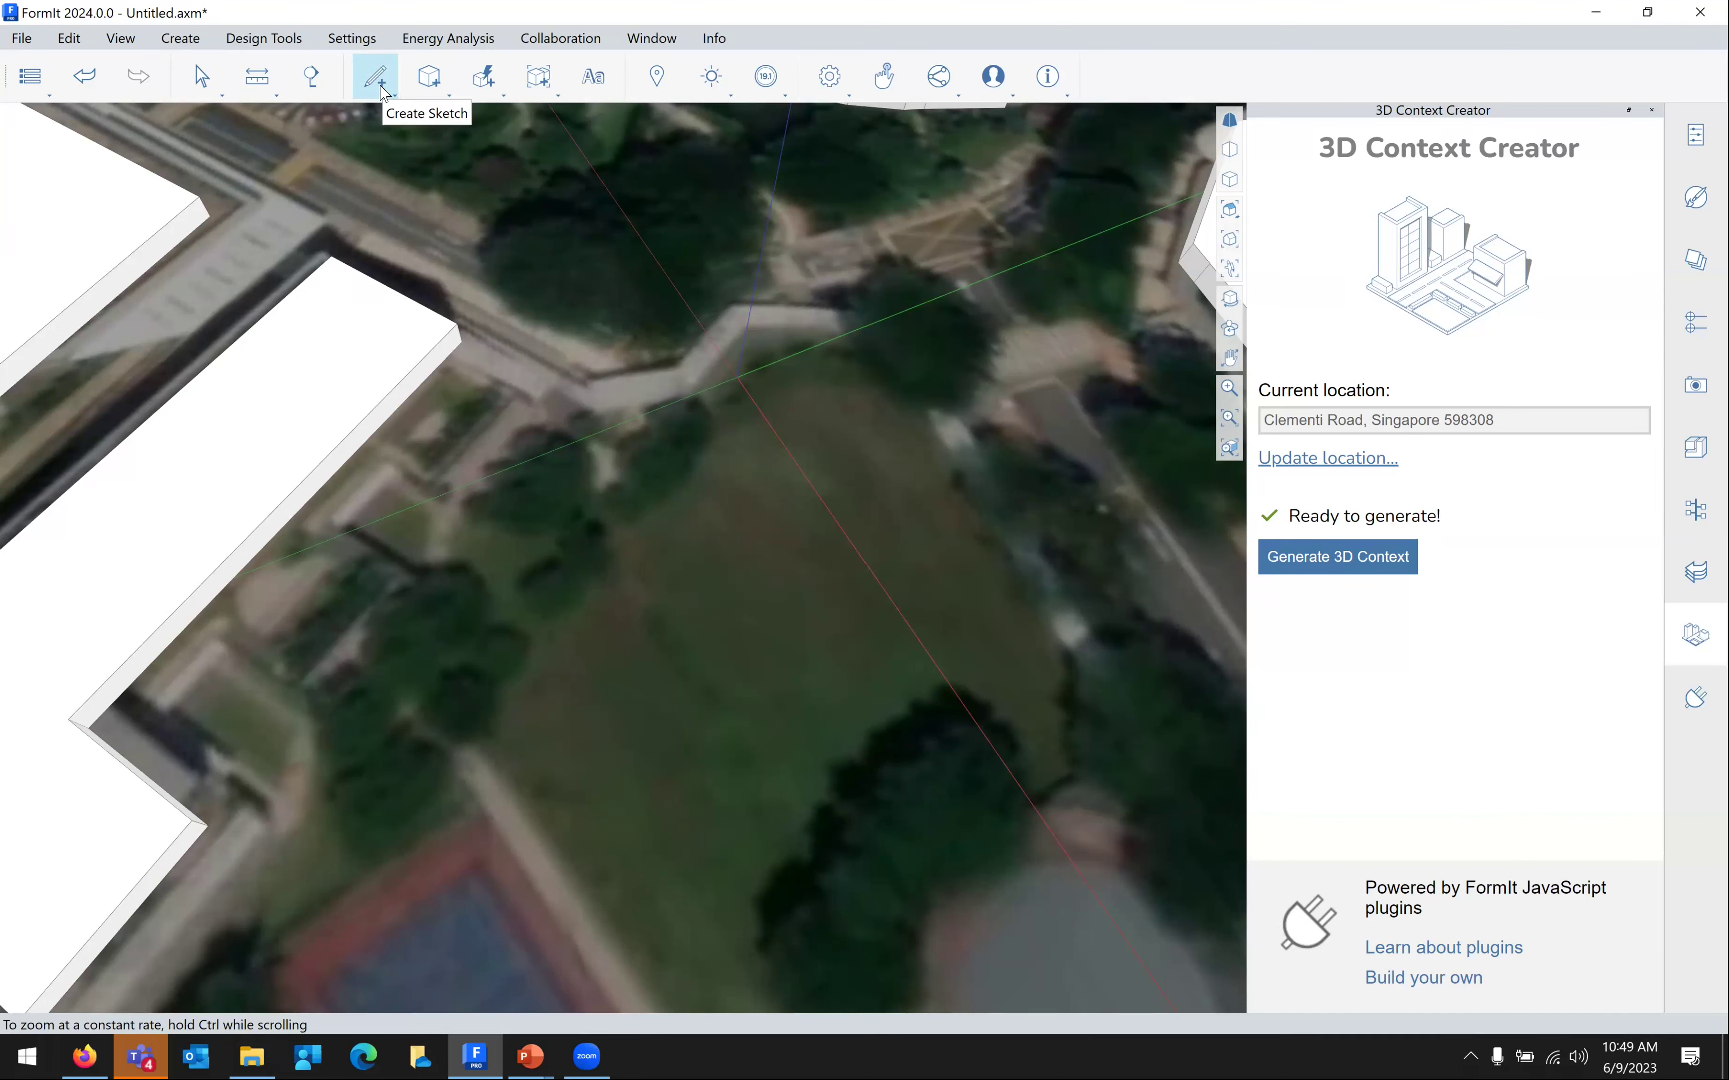
Draw a closed four-corner footprint with the Line tool on the field, including a 72' edge
{"action": "left_click", "coordinate": [382, 91]}
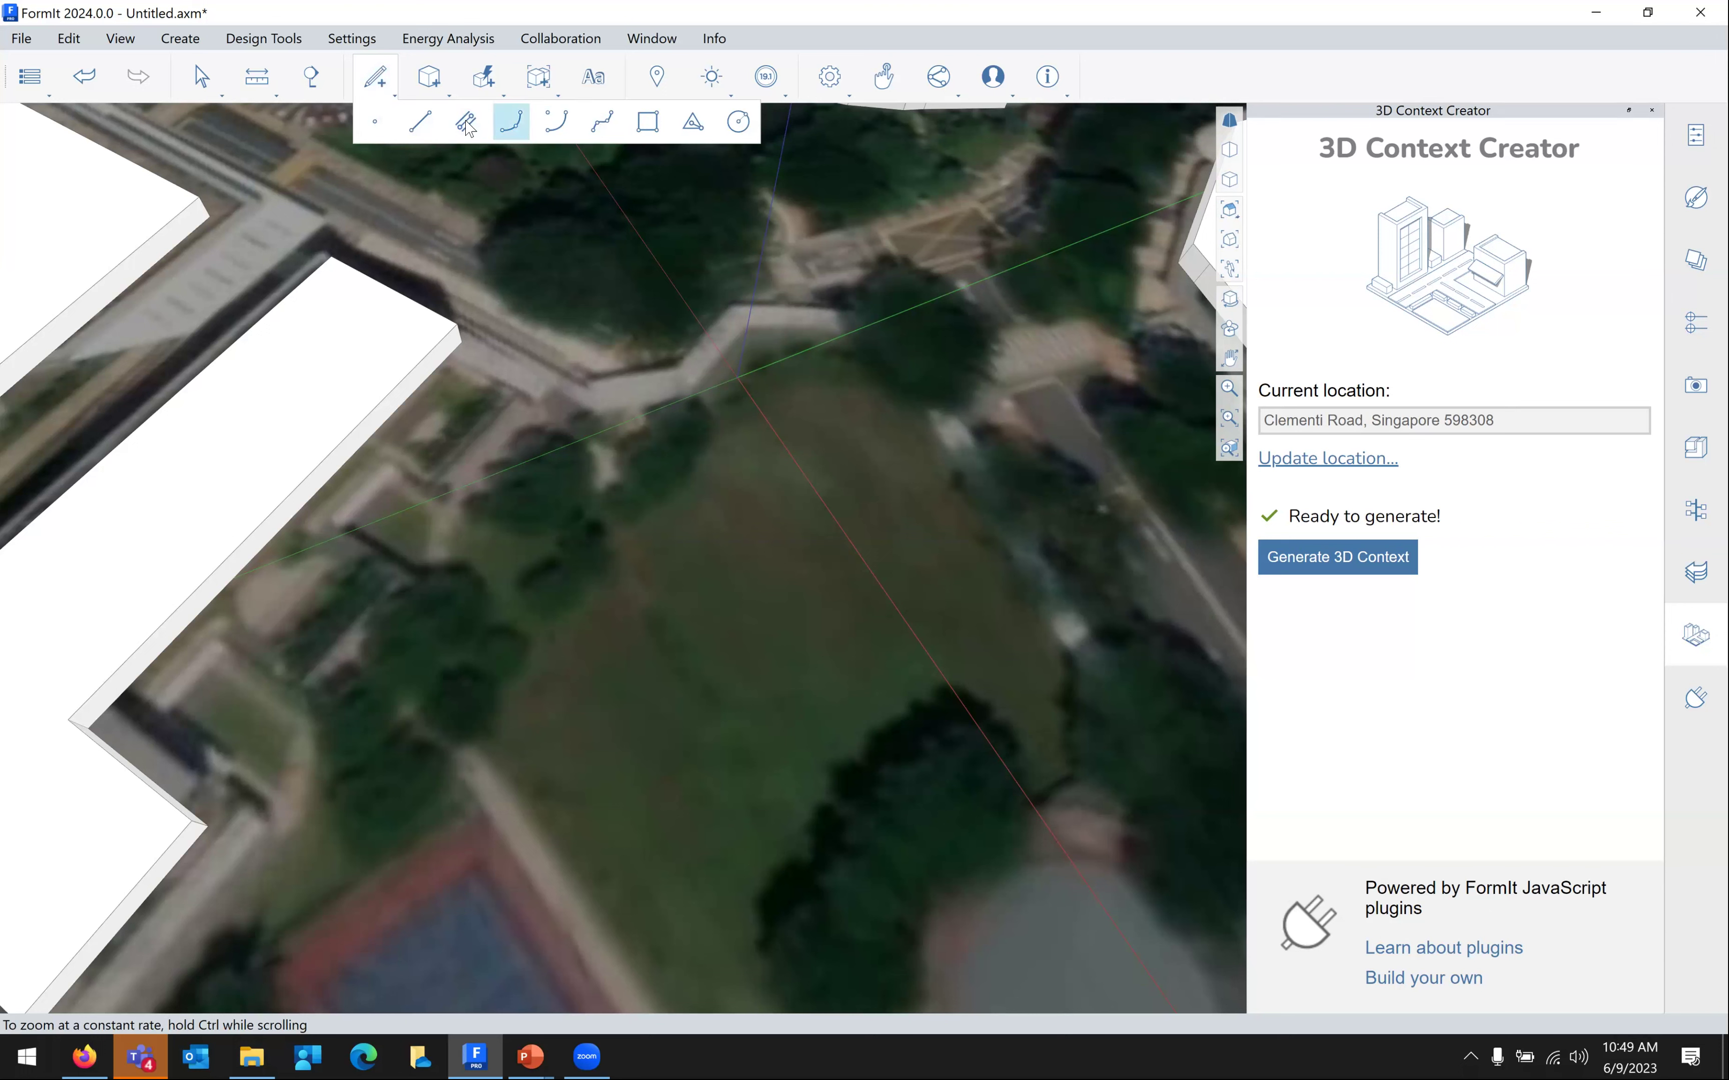
{"action": "left_click", "coordinate": [421, 122]}
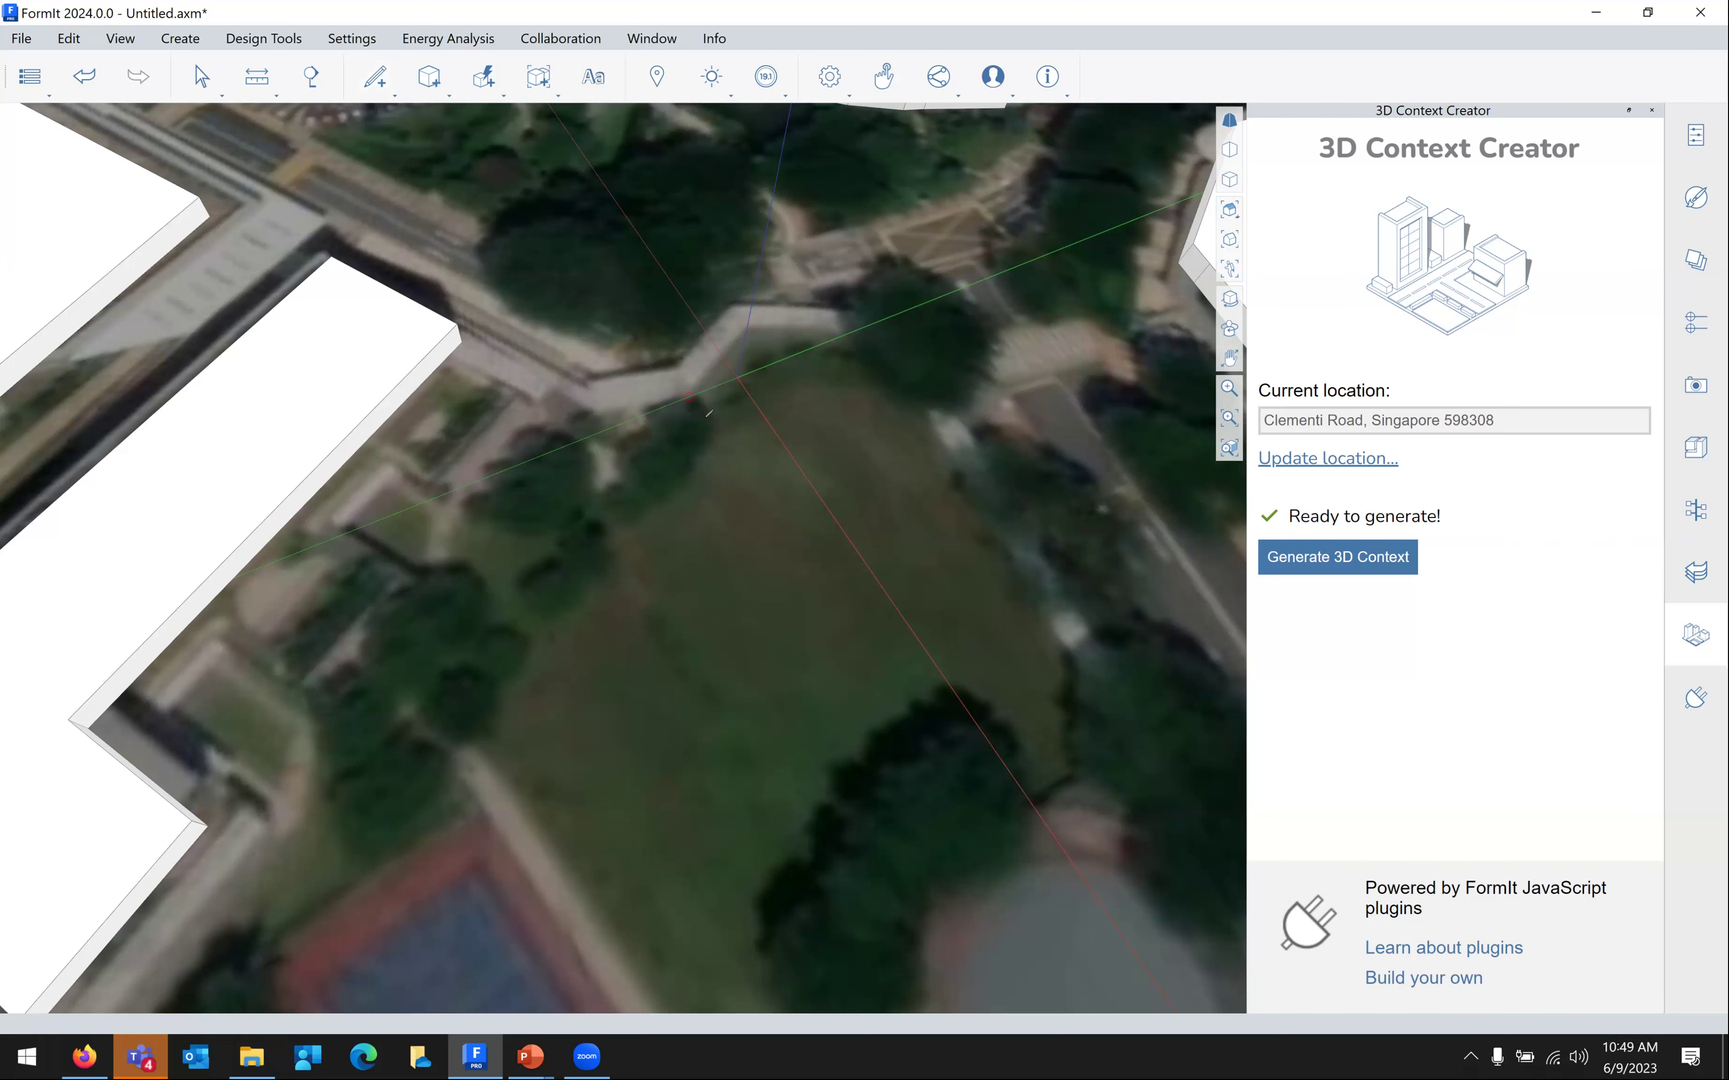
{"action": "scroll", "coordinate": [709, 414], "scroll_direction": "up", "scroll_amount": 5}
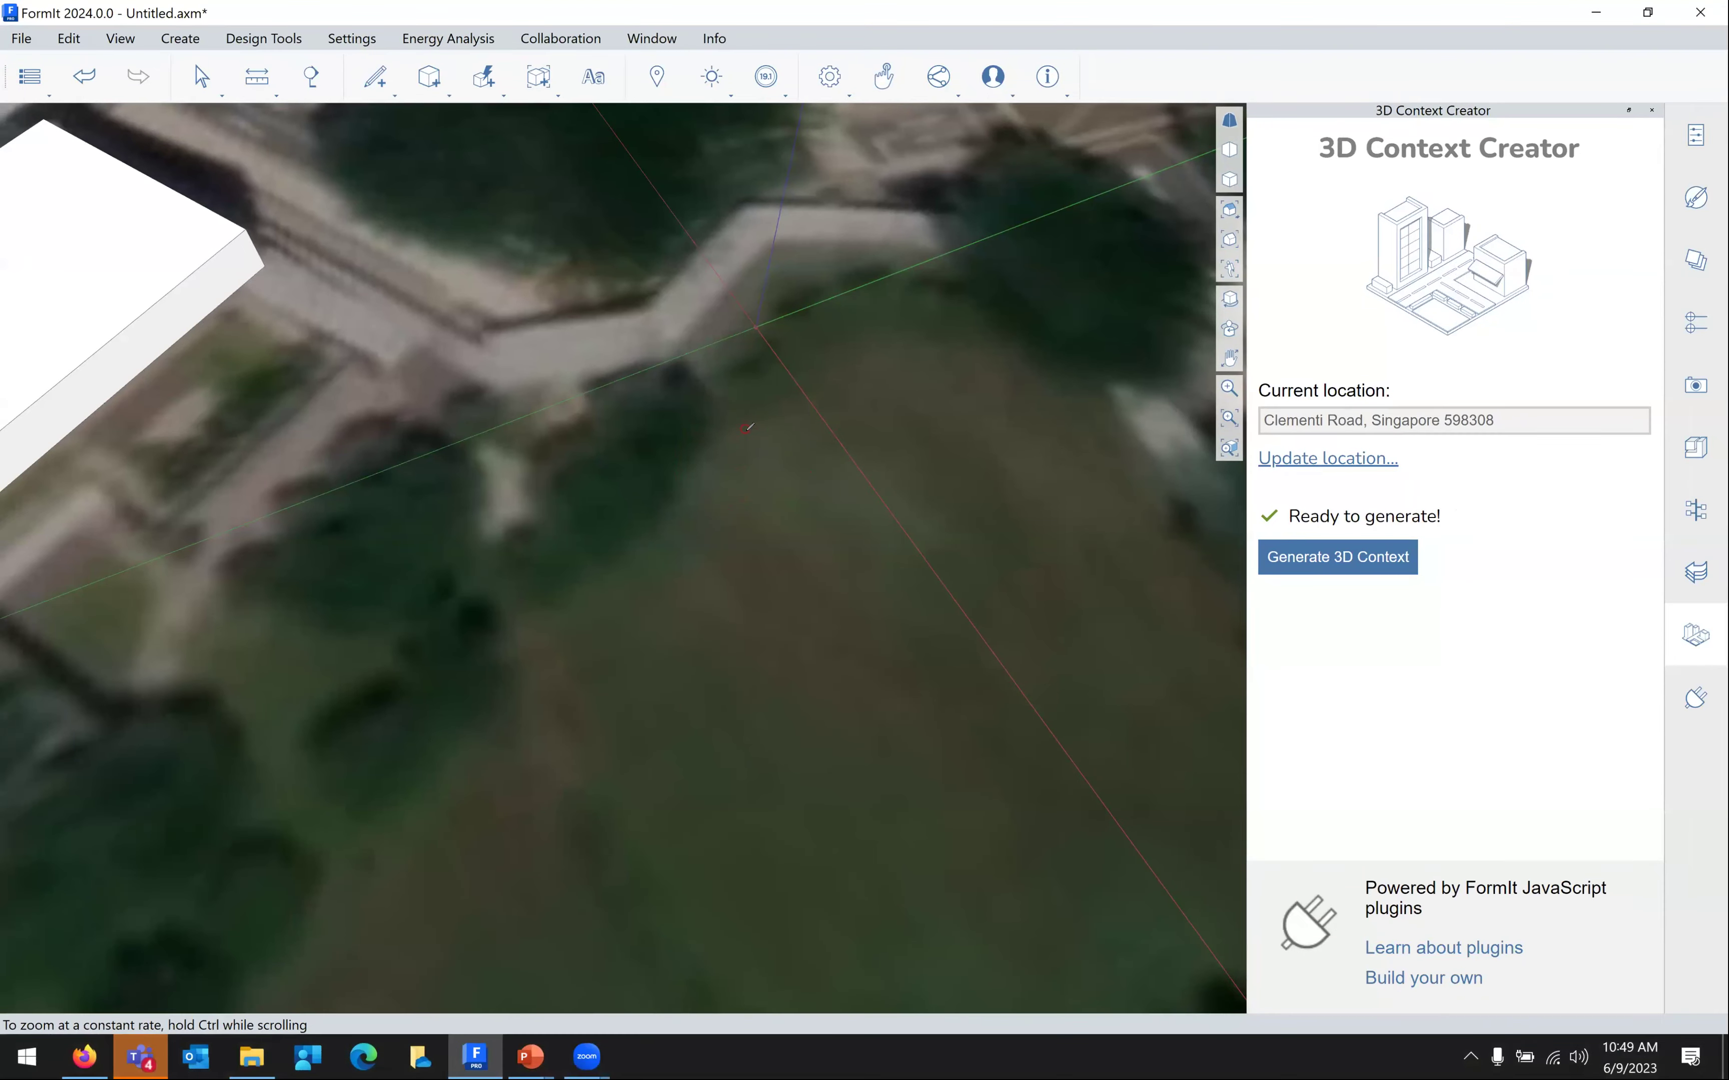
{"action": "left_click", "coordinate": [746, 355]}
{"action": "scroll", "coordinate": [559, 699], "scroll_direction": "up", "scroll_amount": 4}
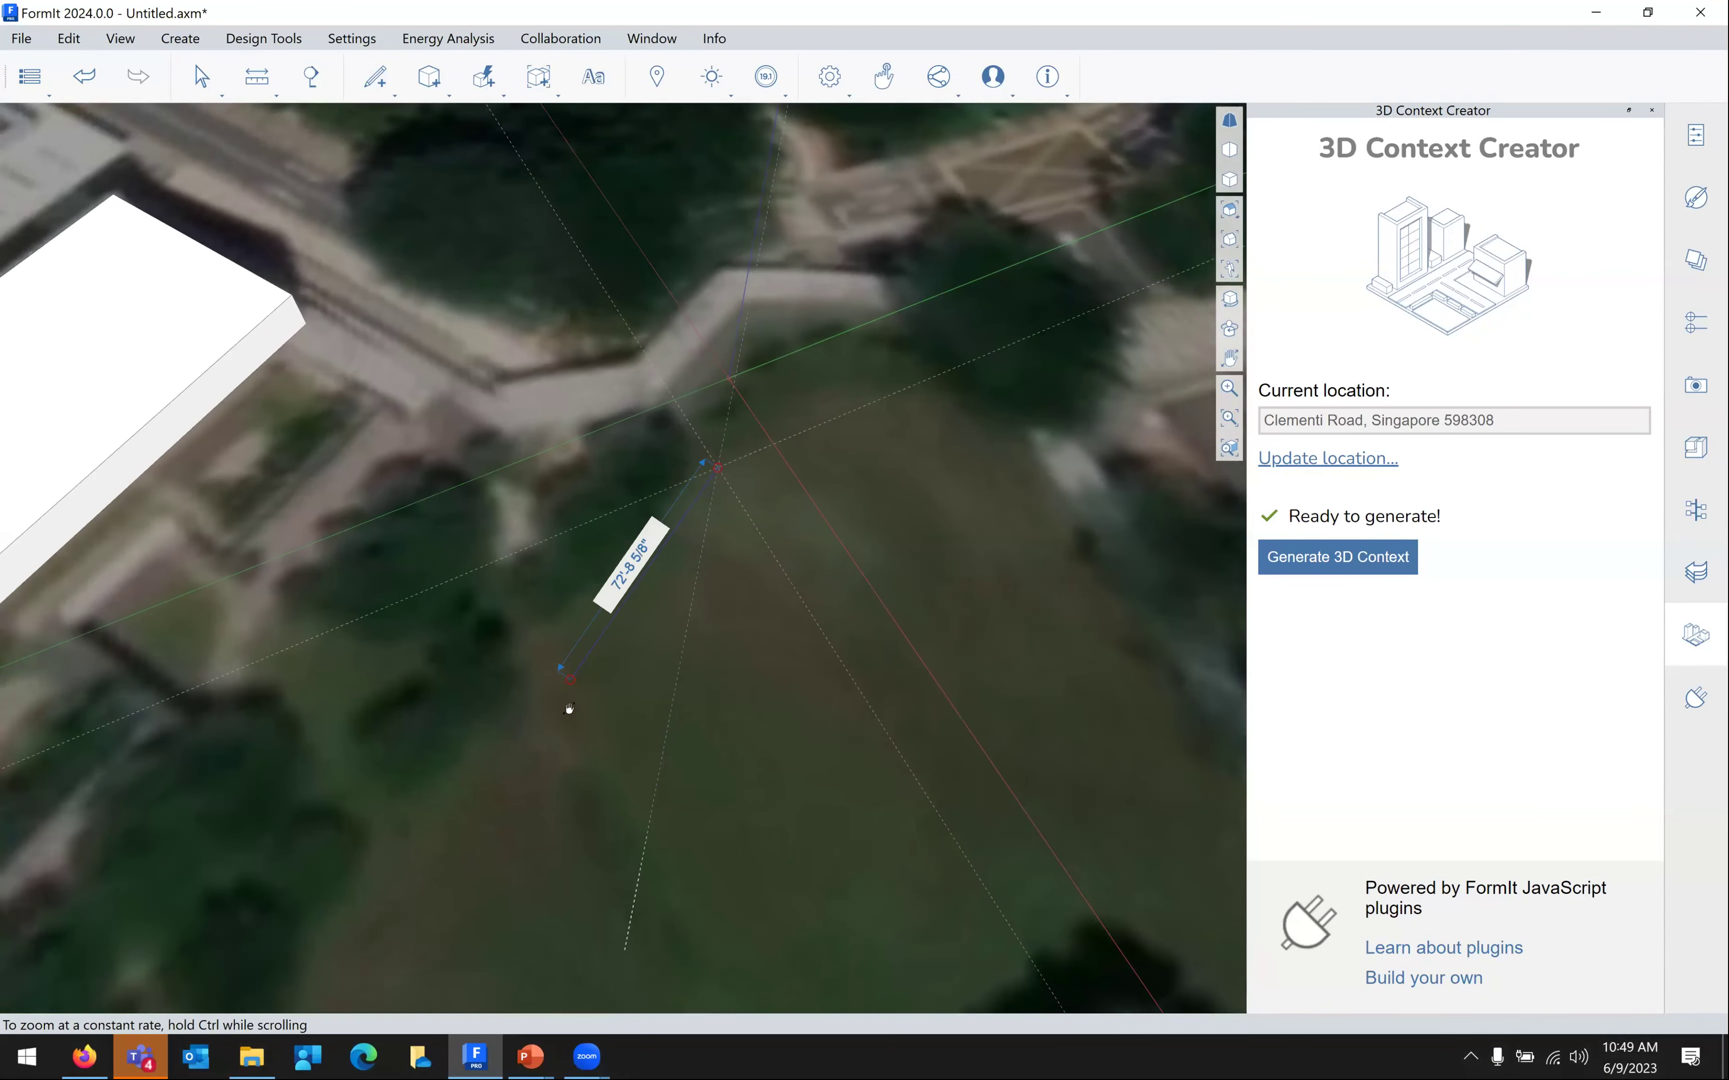
{"action": "middle_click_drag", "start_coordinate": [538, 633], "coordinate": [562, 536]}
{"action": "left_click", "coordinate": [414, 781]}
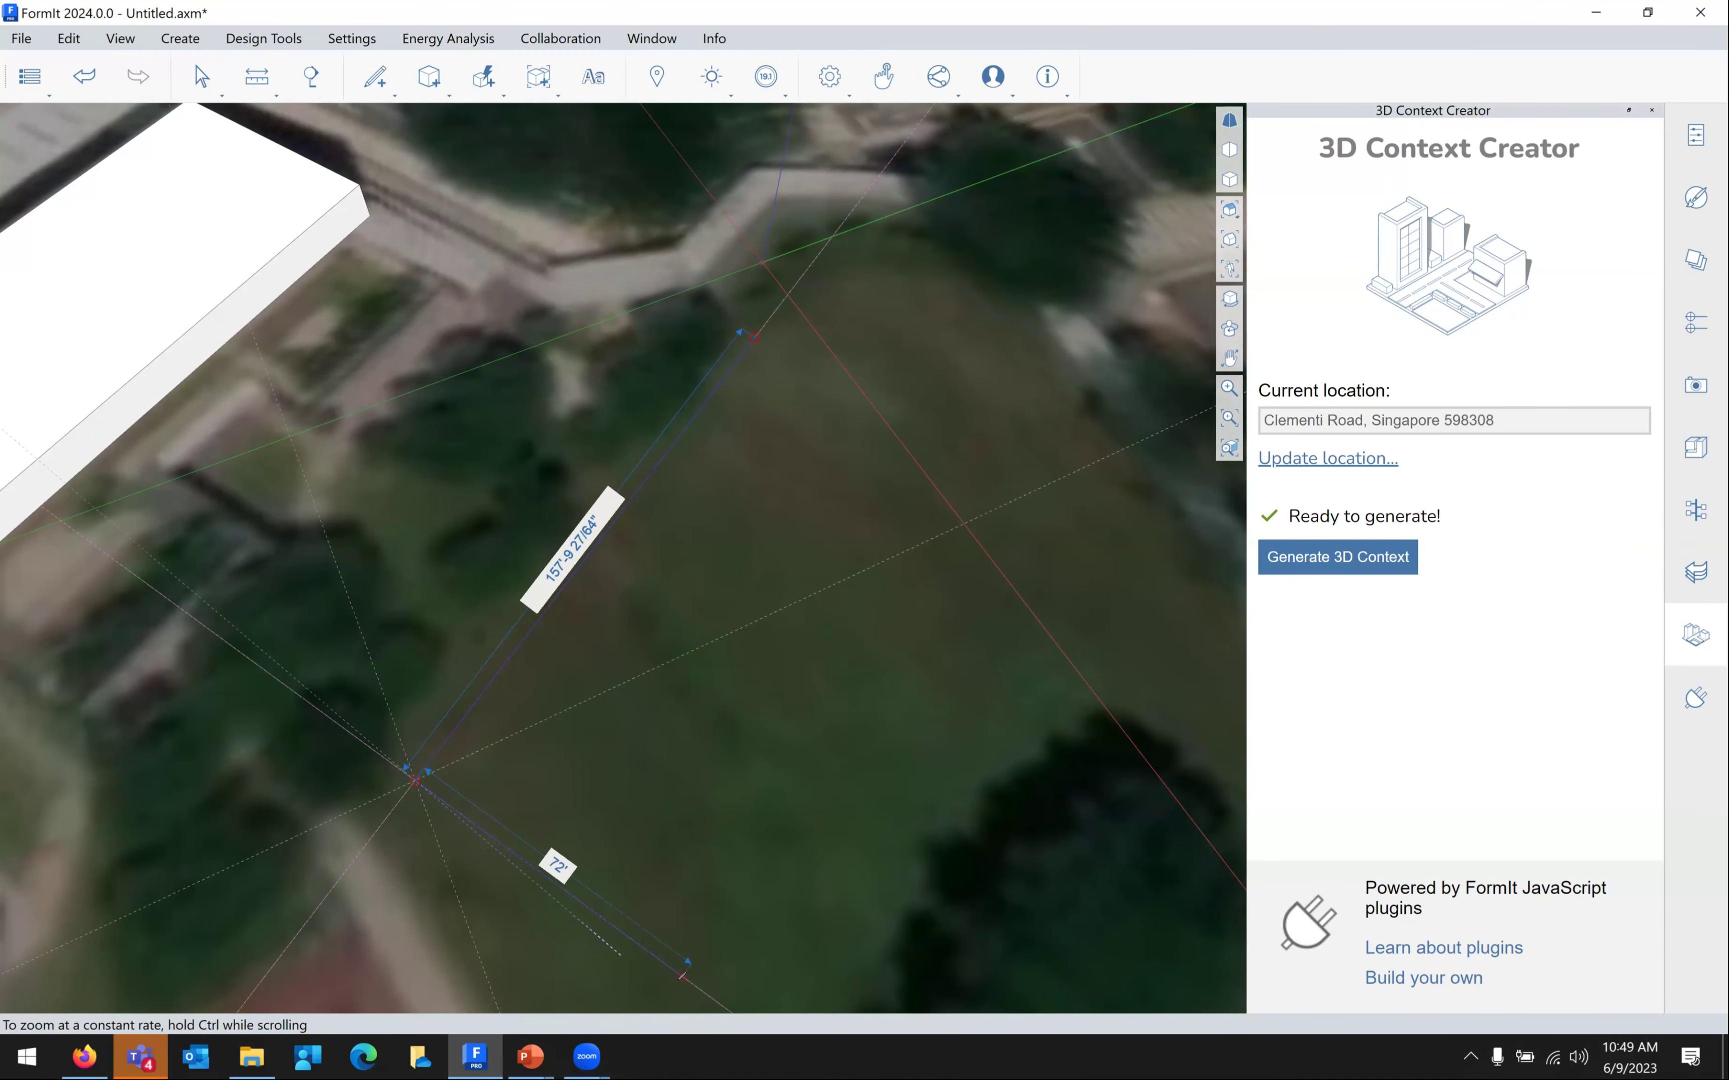
{"action": "left_click", "coordinate": [682, 976]}
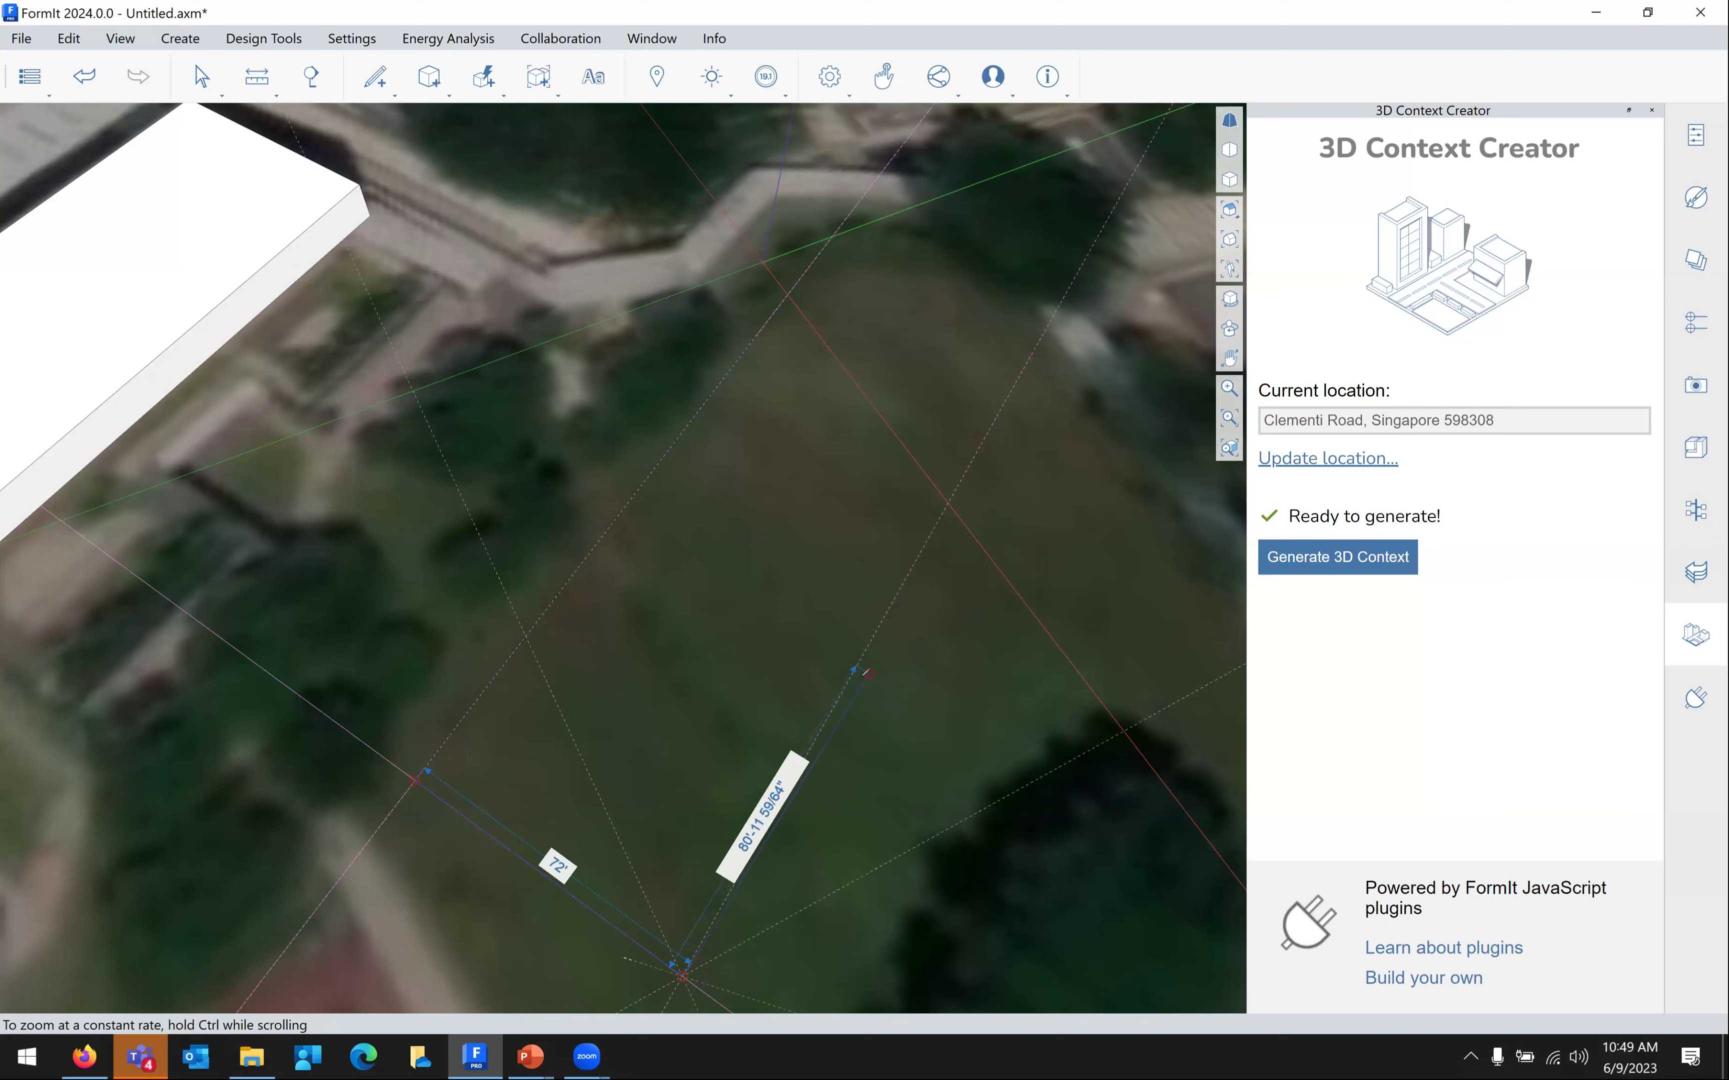
{"action": "left_click", "coordinate": [855, 668]}
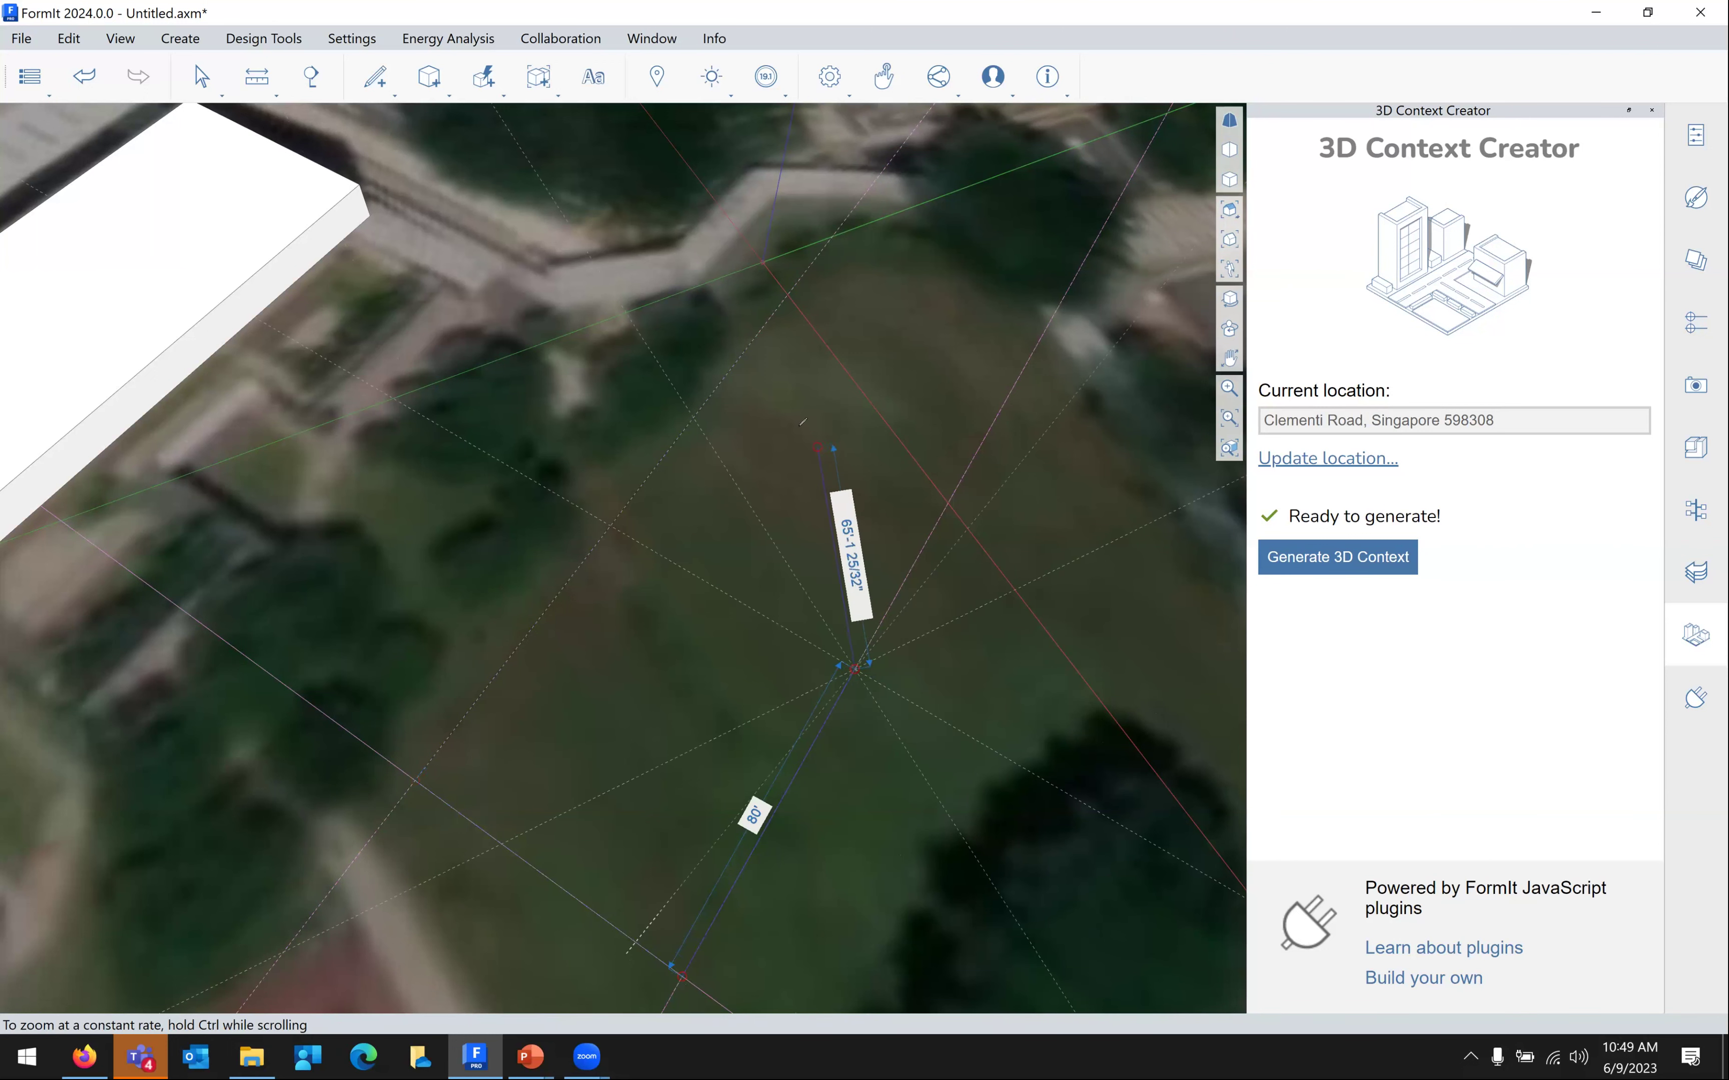
{"action": "left_click", "coordinate": [754, 337]}
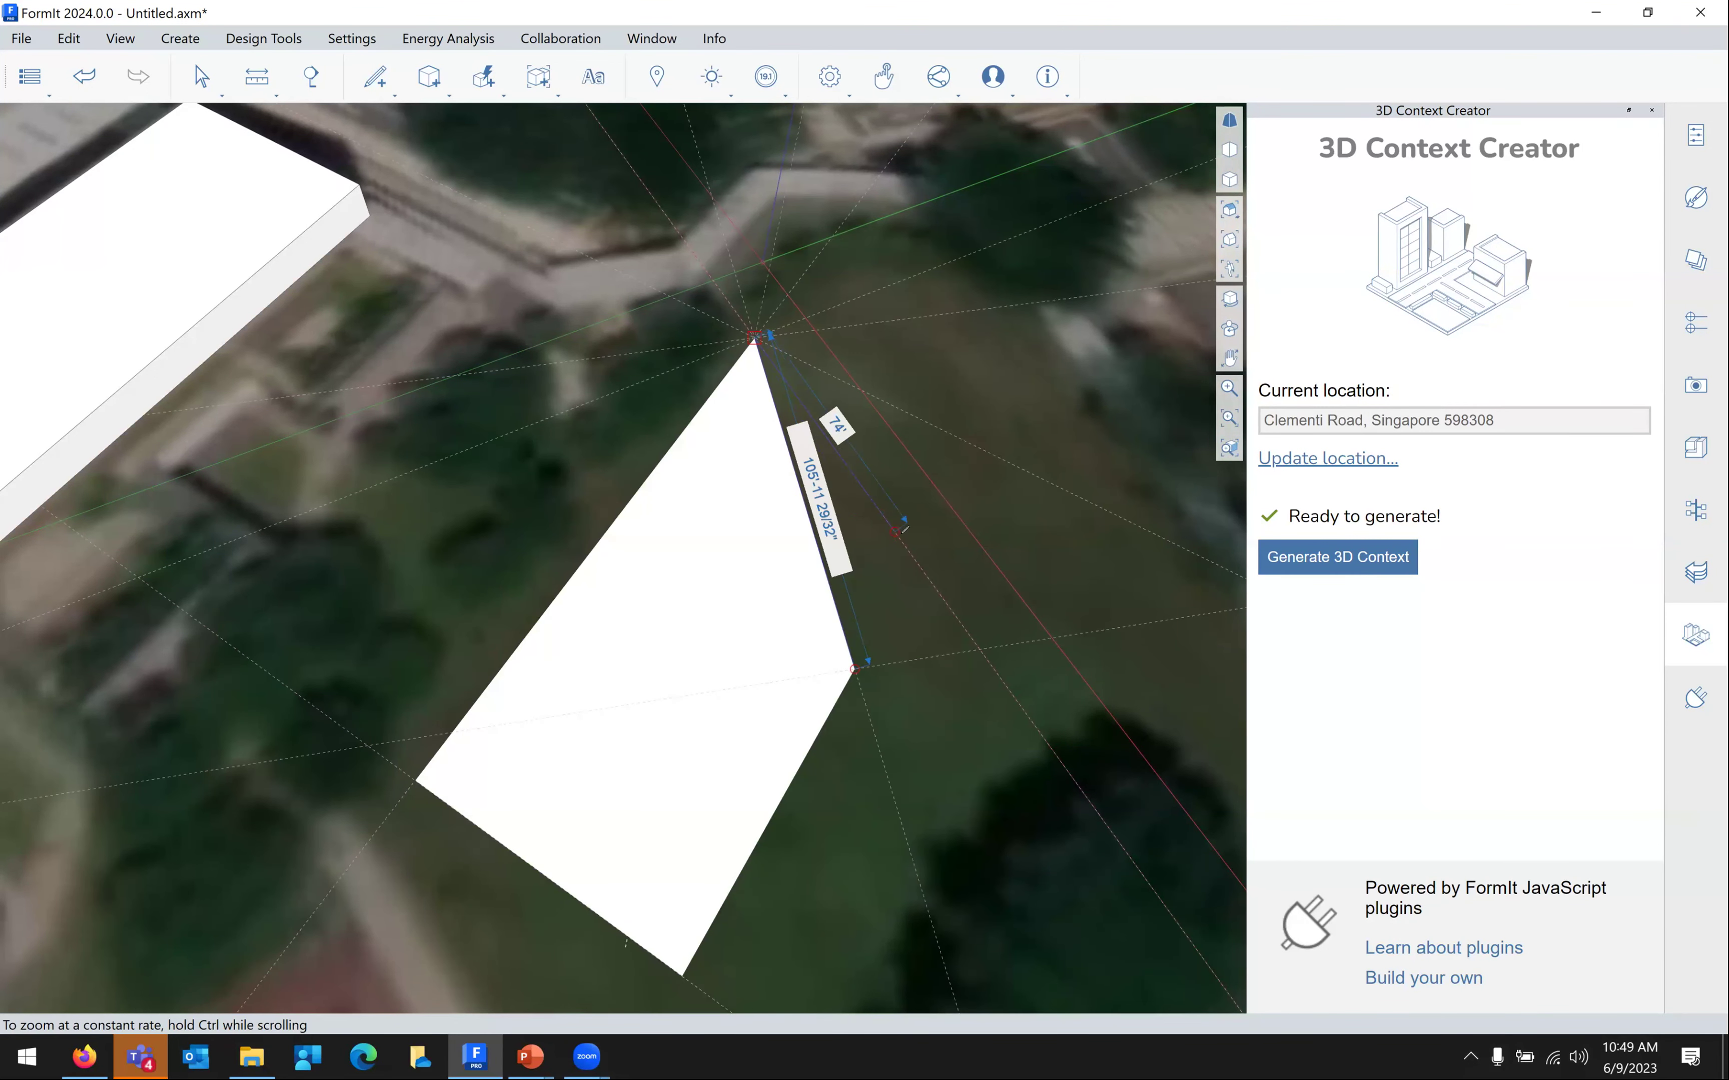
Exit the Line tool, select the footprint face and push/pull it up 36'
{"action": "middle_click_drag", "start_coordinate": [773, 541], "coordinate": [537, 495]}
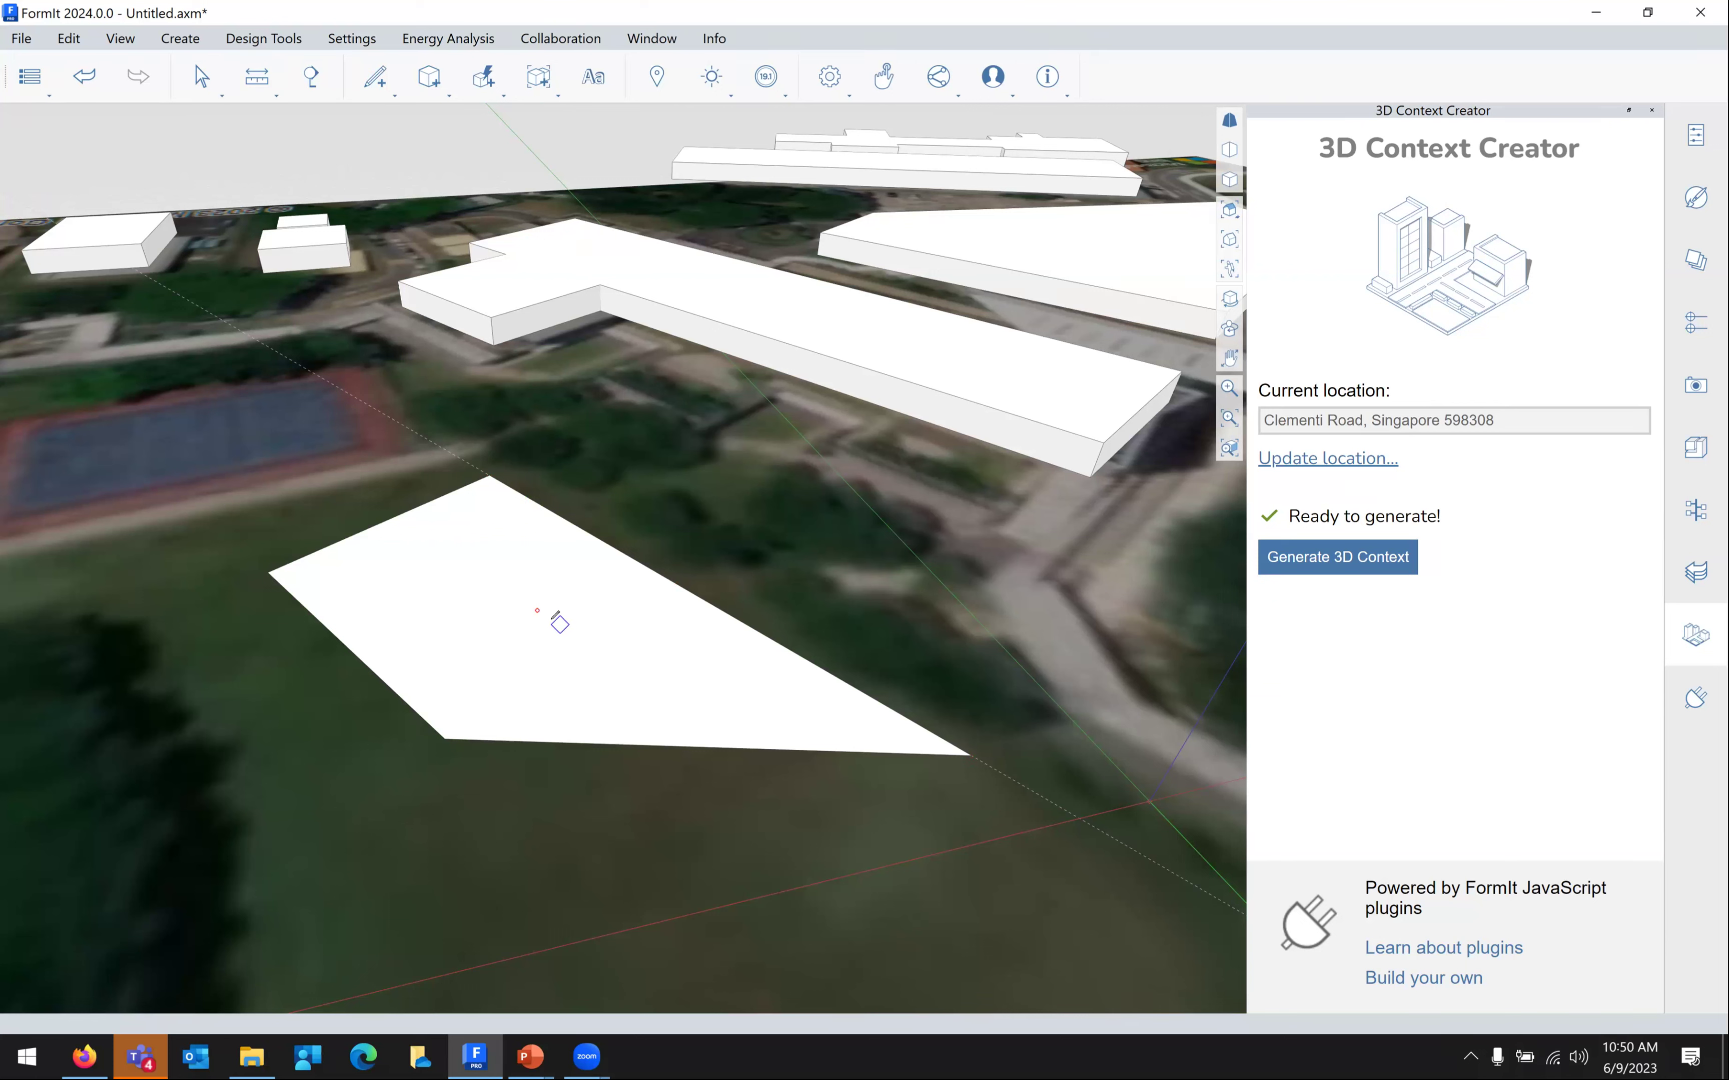
{"action": "left_click", "coordinate": [537, 610]}
{"action": "key", "text": "Escape"}
{"action": "left_click", "coordinate": [541, 618]}
{"action": "left_click_drag", "start_coordinate": [542, 619], "coordinate": [534, 413]}
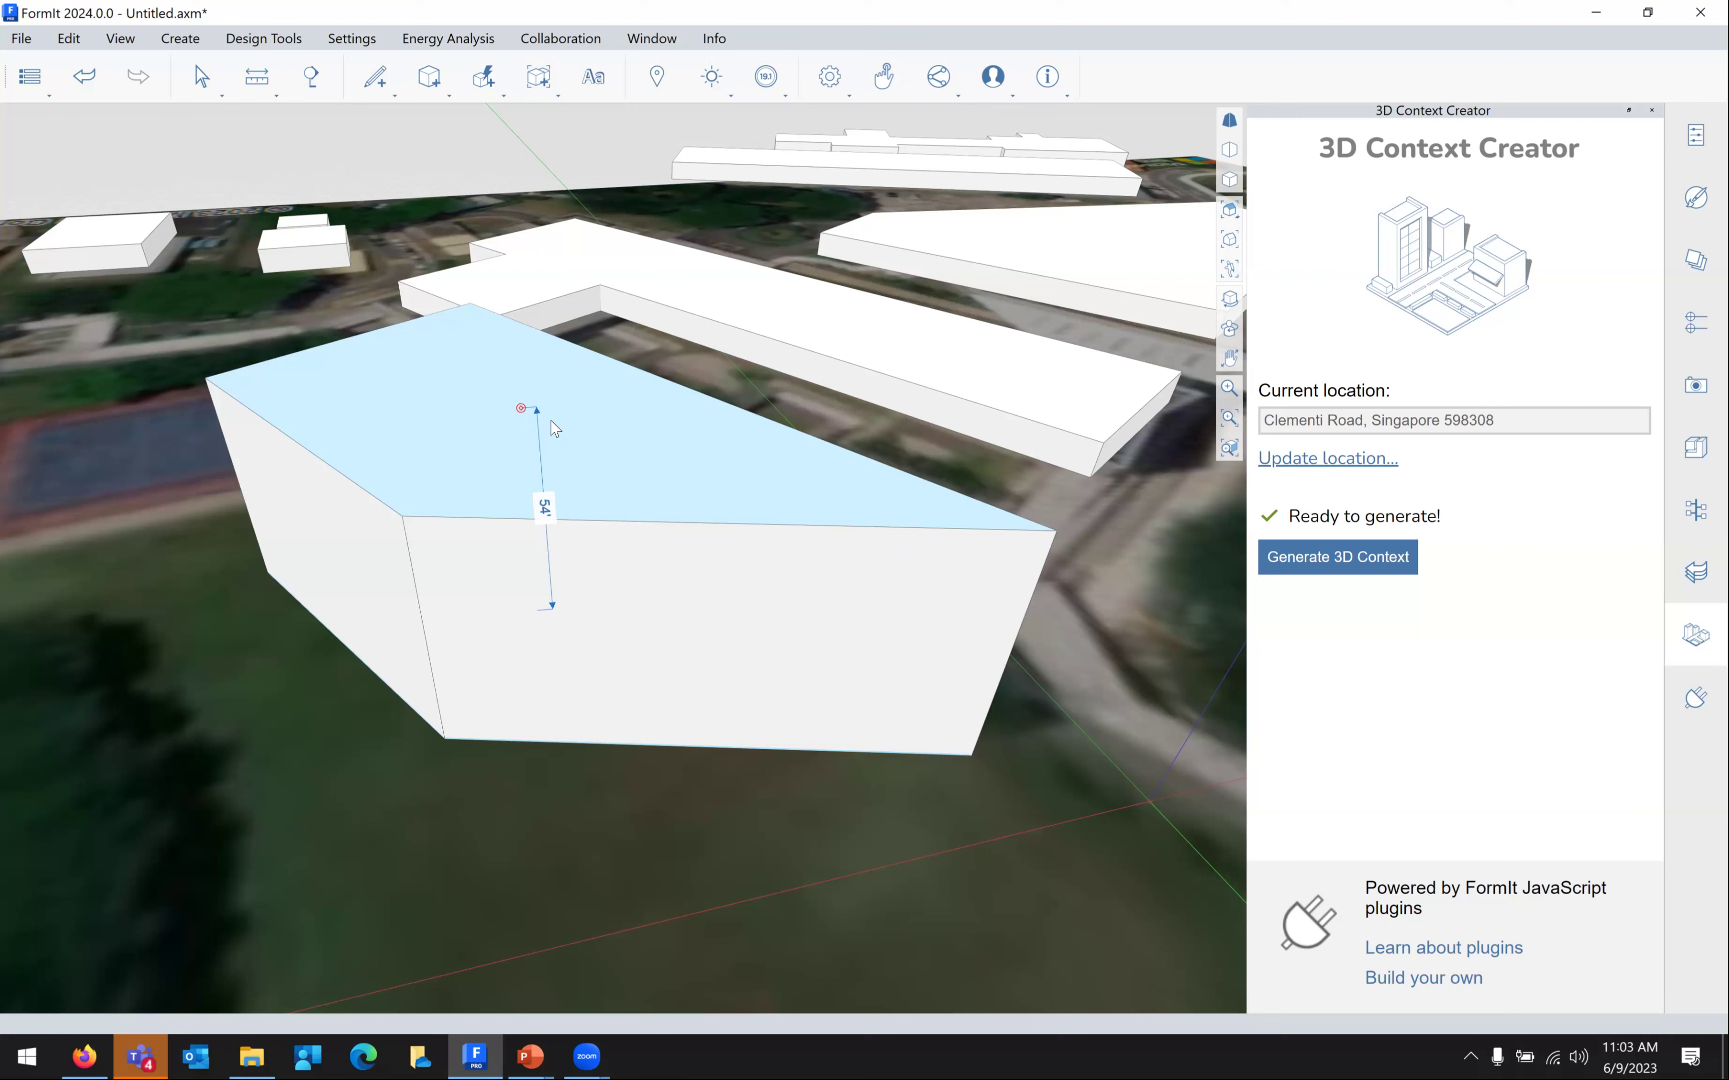
Finish the 54' push/pull of the front mass roof and exit the tool
{"action": "key", "text": "Escape"}
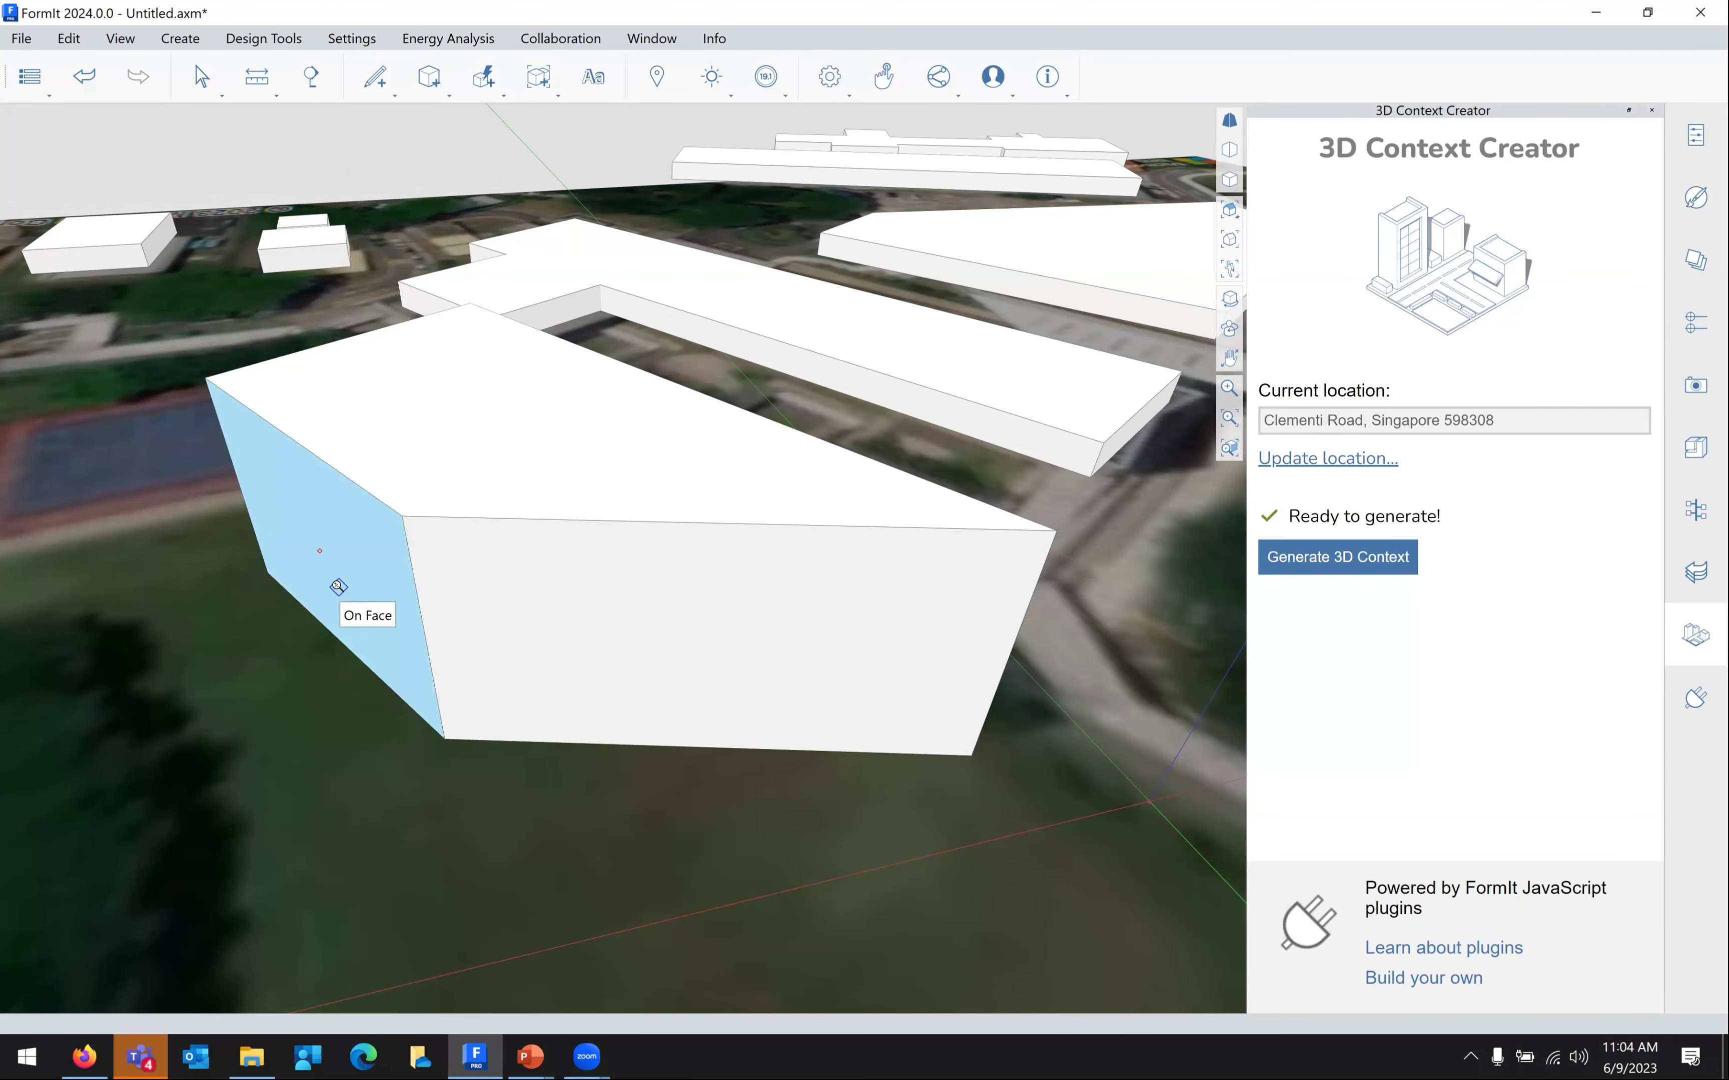
Push the left wall out about 56' and lower the roof to 20'-10 17/32"
{"action": "scroll", "coordinate": [339, 590], "scroll_direction": "down", "scroll_amount": 3}
{"action": "left_click_drag", "start_coordinate": [275, 625], "coordinate": [127, 768]}
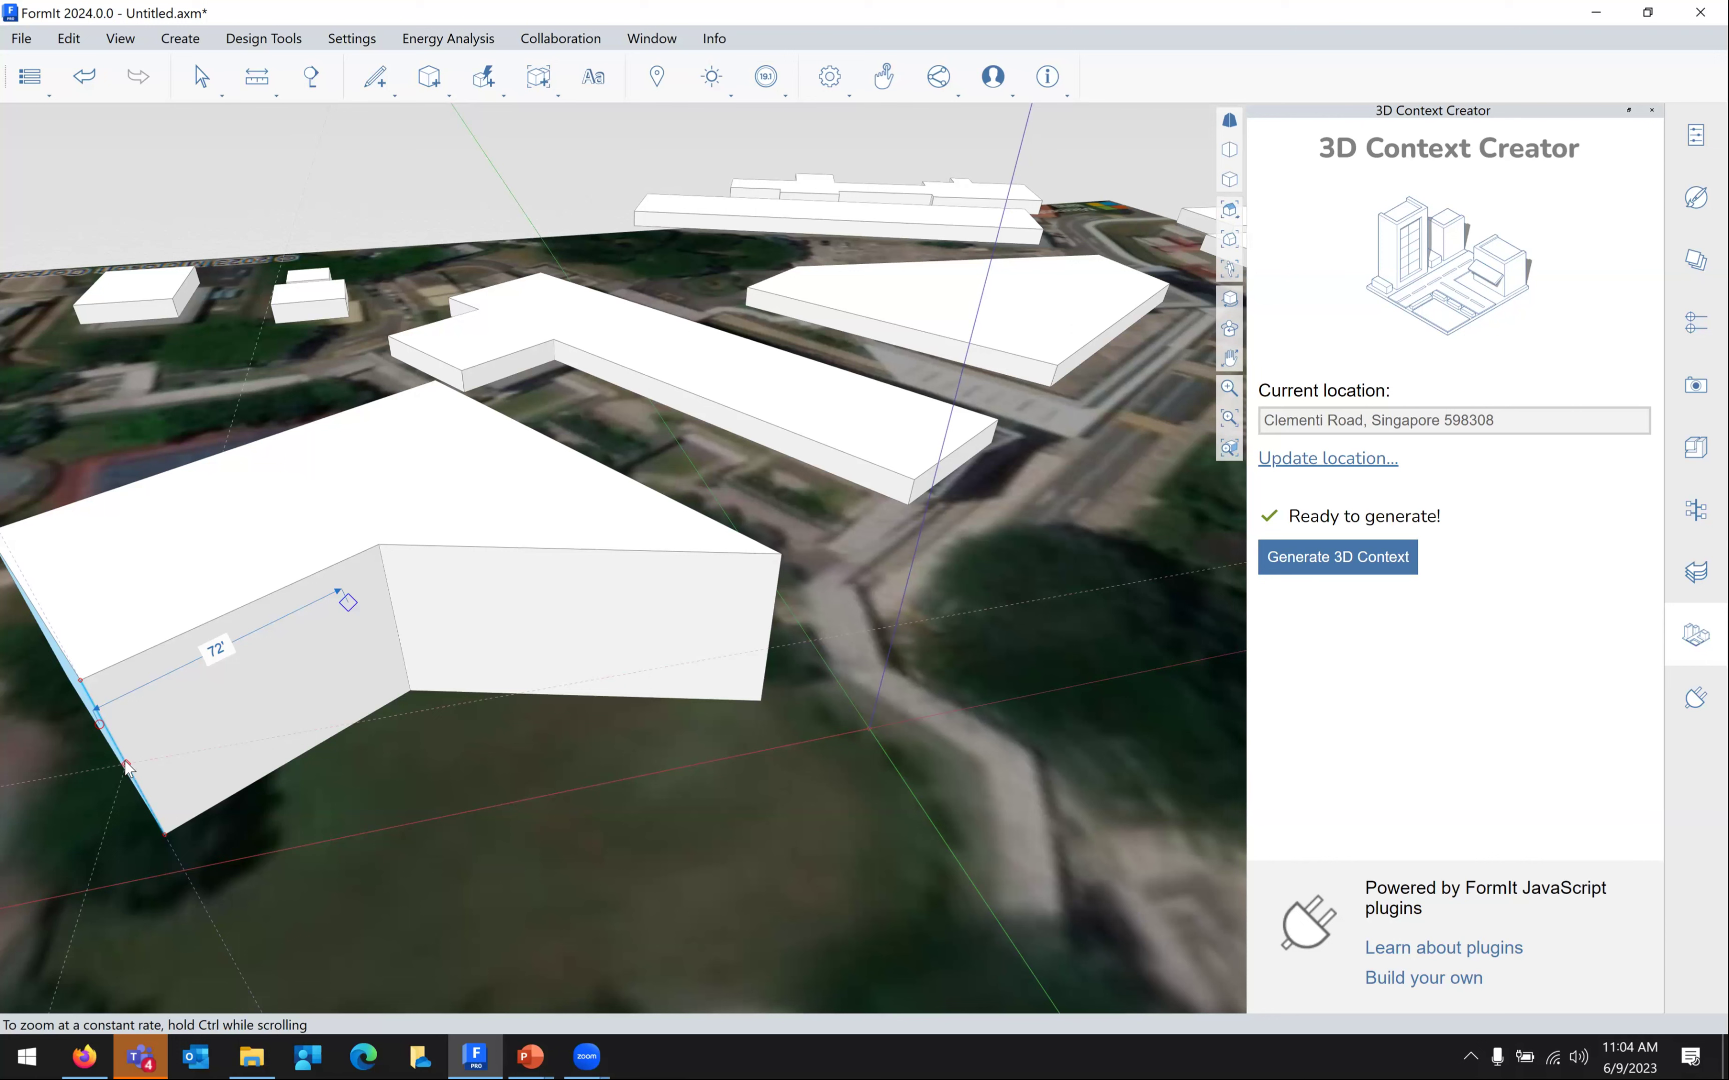
{"action": "left_click", "coordinate": [409, 485]}
{"action": "left_click_drag", "start_coordinate": [409, 485], "coordinate": [372, 629]}
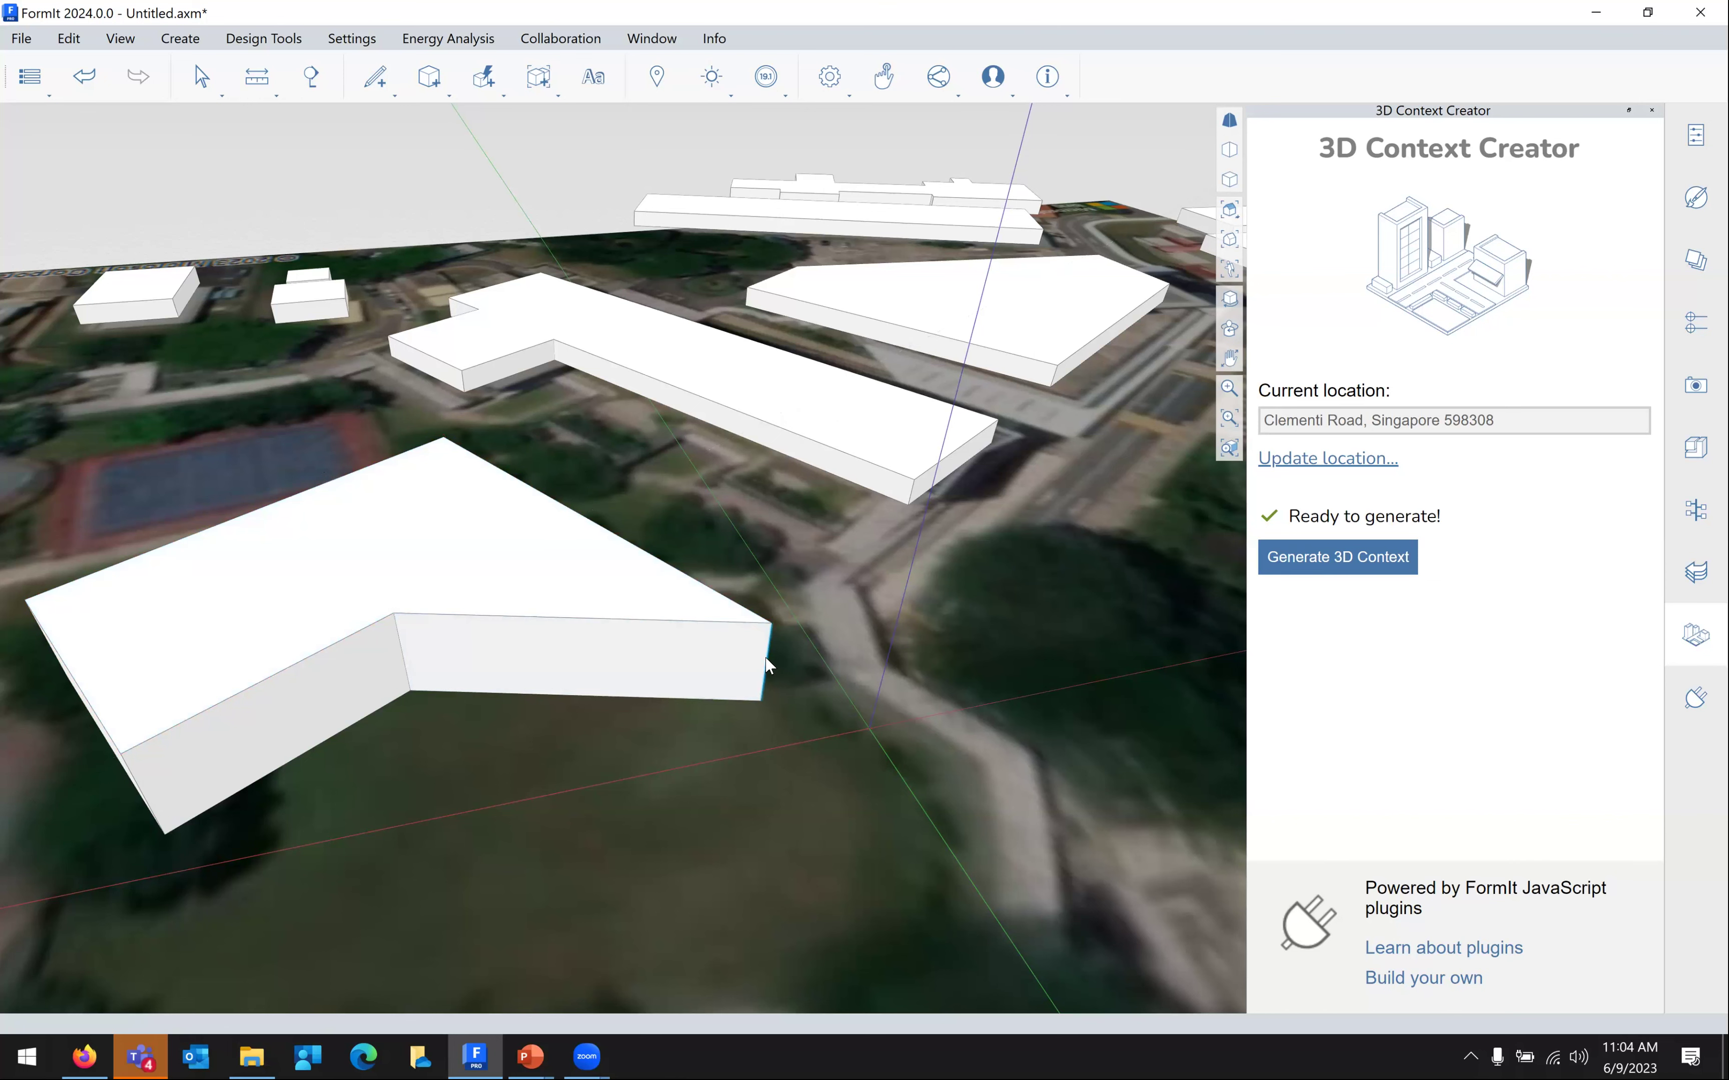
Drag the building's vertical corner edge about 61'-7" toward the lower left
{"action": "scroll", "coordinate": [768, 665], "scroll_direction": "up", "scroll_amount": 3}
{"action": "scroll", "coordinate": [794, 663], "scroll_direction": "down", "scroll_amount": 2}
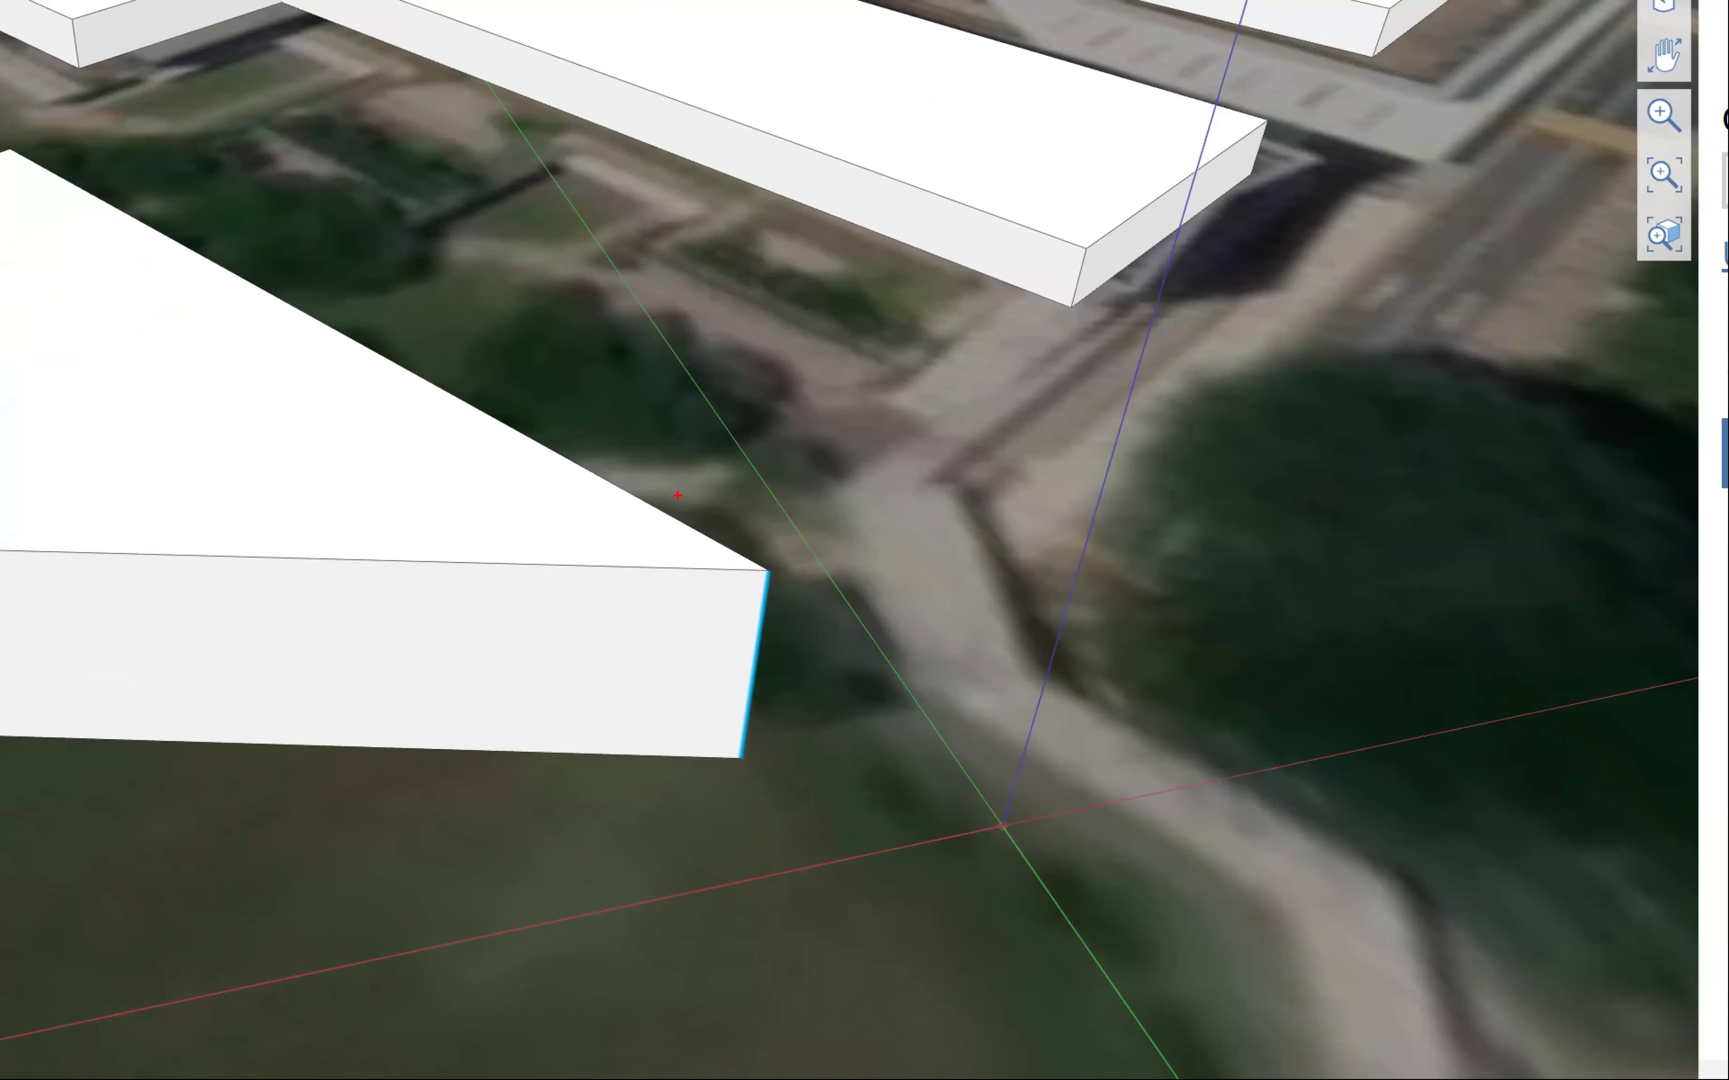
{"action": "mouse_move", "coordinate": [706, 526]}
{"action": "left_mouse_down"}
{"action": "mouse_move", "coordinate": [661, 590]}
{"action": "mouse_move", "coordinate": [611, 801]}
{"action": "left_mouse_up"}
{"action": "left_click_drag", "start_coordinate": [727, 792], "coordinate": [793, 590]}
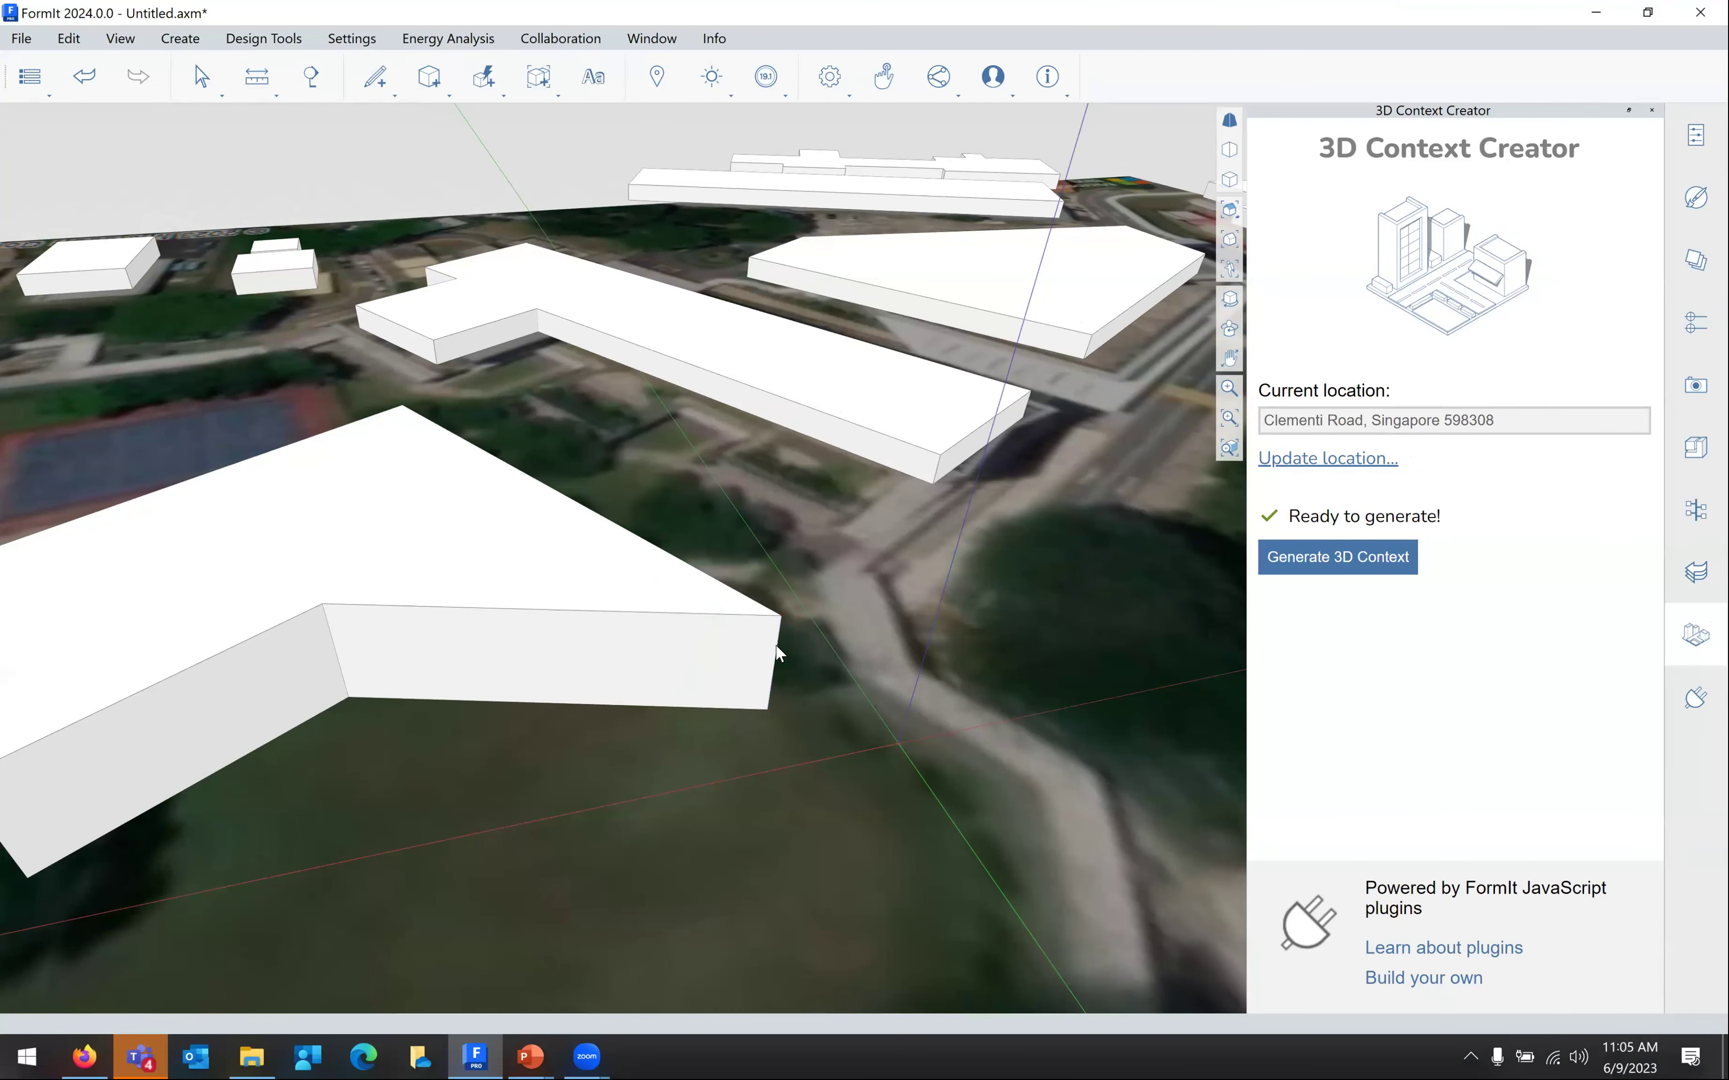
{"action": "mouse_move", "coordinate": [777, 655]}
{"action": "left_mouse_down"}
{"action": "mouse_move", "coordinate": [865, 687]}
{"action": "mouse_move", "coordinate": [884, 714]}
{"action": "mouse_move", "coordinate": [793, 647]}
{"action": "mouse_move", "coordinate": [527, 737]}
{"action": "mouse_move", "coordinate": [715, 715]}
{"action": "mouse_move", "coordinate": [755, 628]}
{"action": "left_mouse_up"}
{"action": "scroll", "coordinate": [818, 702], "scroll_direction": "up", "scroll_amount": 3}
{"action": "mouse_move", "coordinate": [1009, 685]}
{"action": "middle_mouse_down"}
{"action": "mouse_move", "coordinate": [1087, 719]}
{"action": "mouse_move", "coordinate": [1209, 716]}
{"action": "mouse_move", "coordinate": [1009, 684]}
{"action": "middle_mouse_up"}
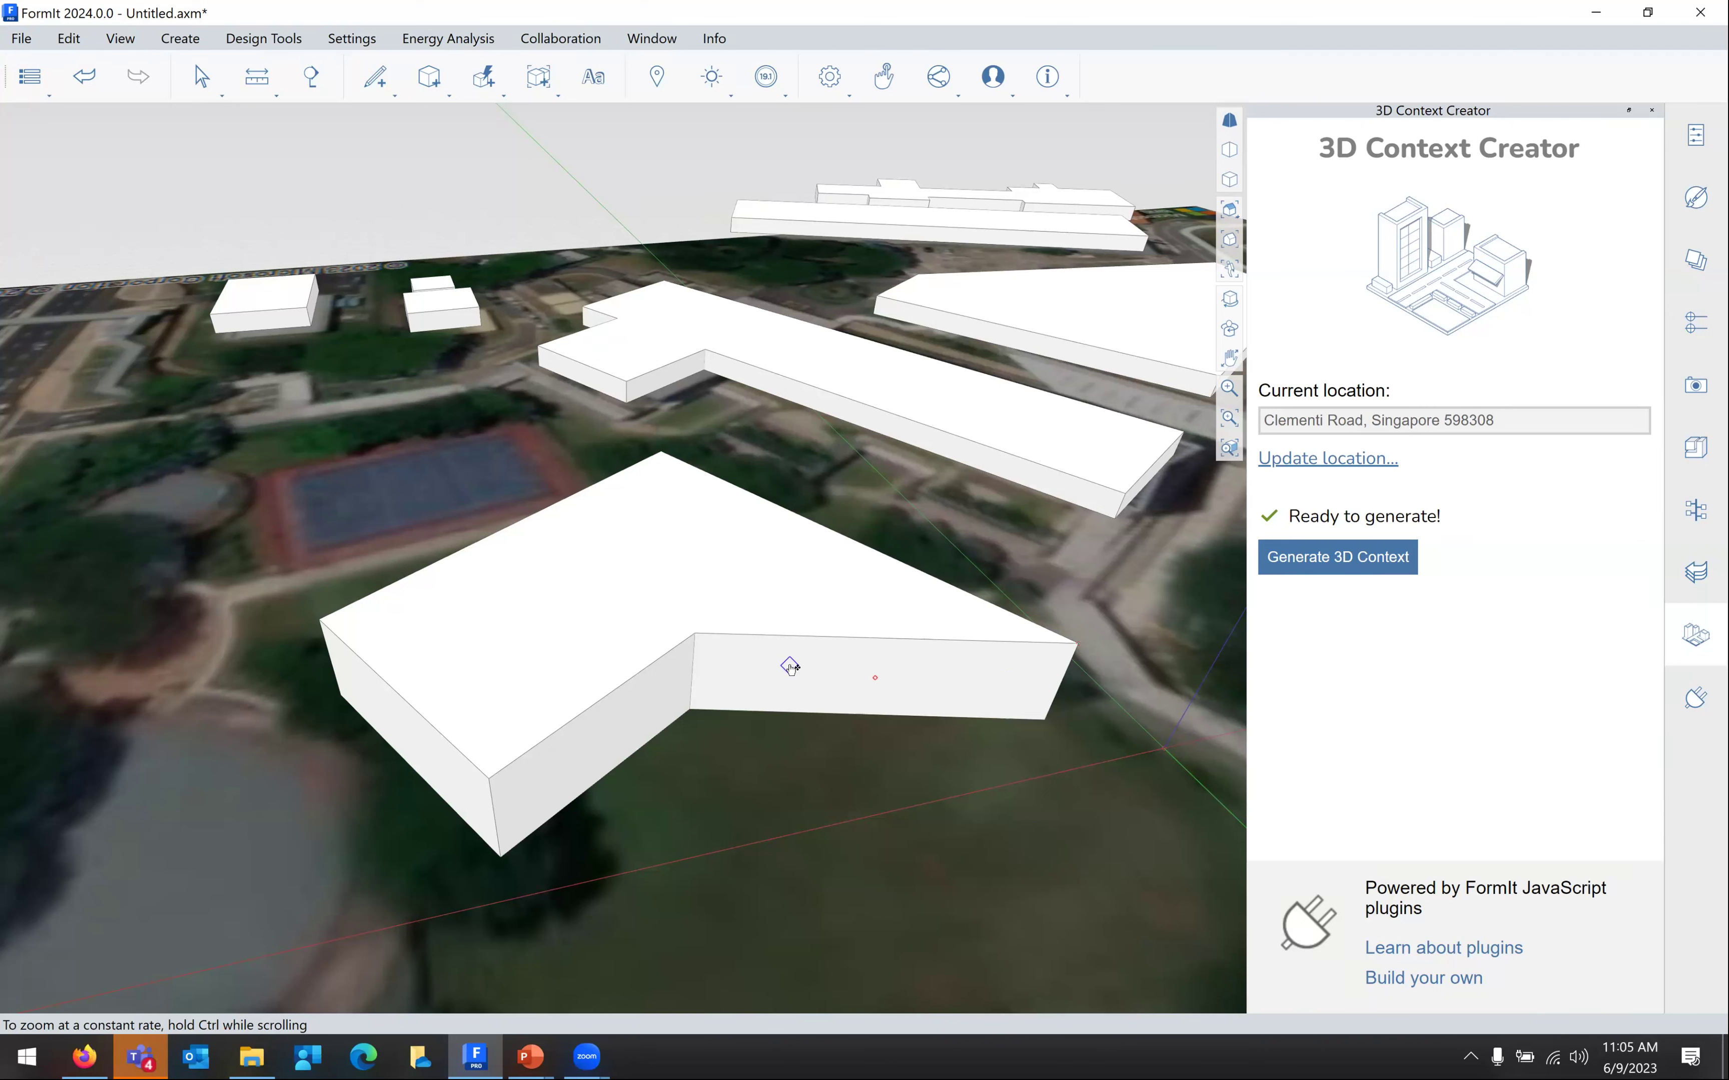
Select the front building and move it about 47'-4 61/64" toward the lower right
{"action": "left_click", "coordinate": [793, 669]}
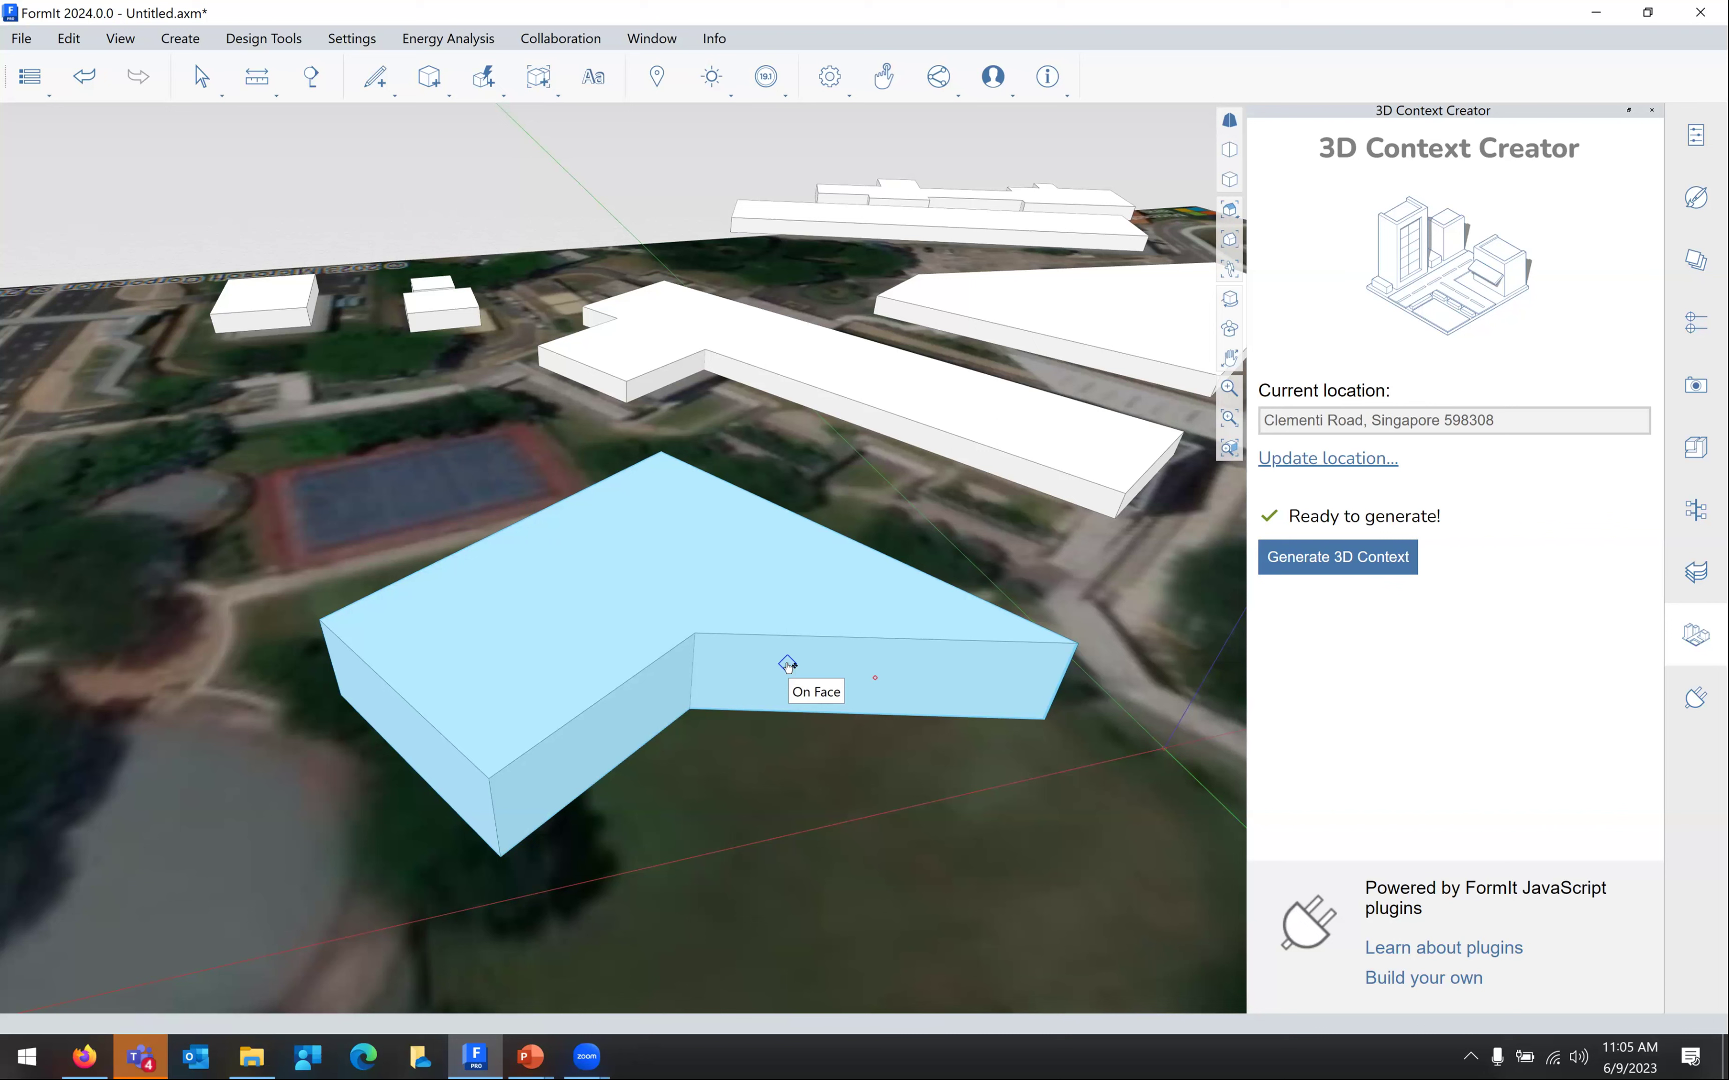
{"action": "left_click_drag", "start_coordinate": [751, 675], "coordinate": [784, 756]}
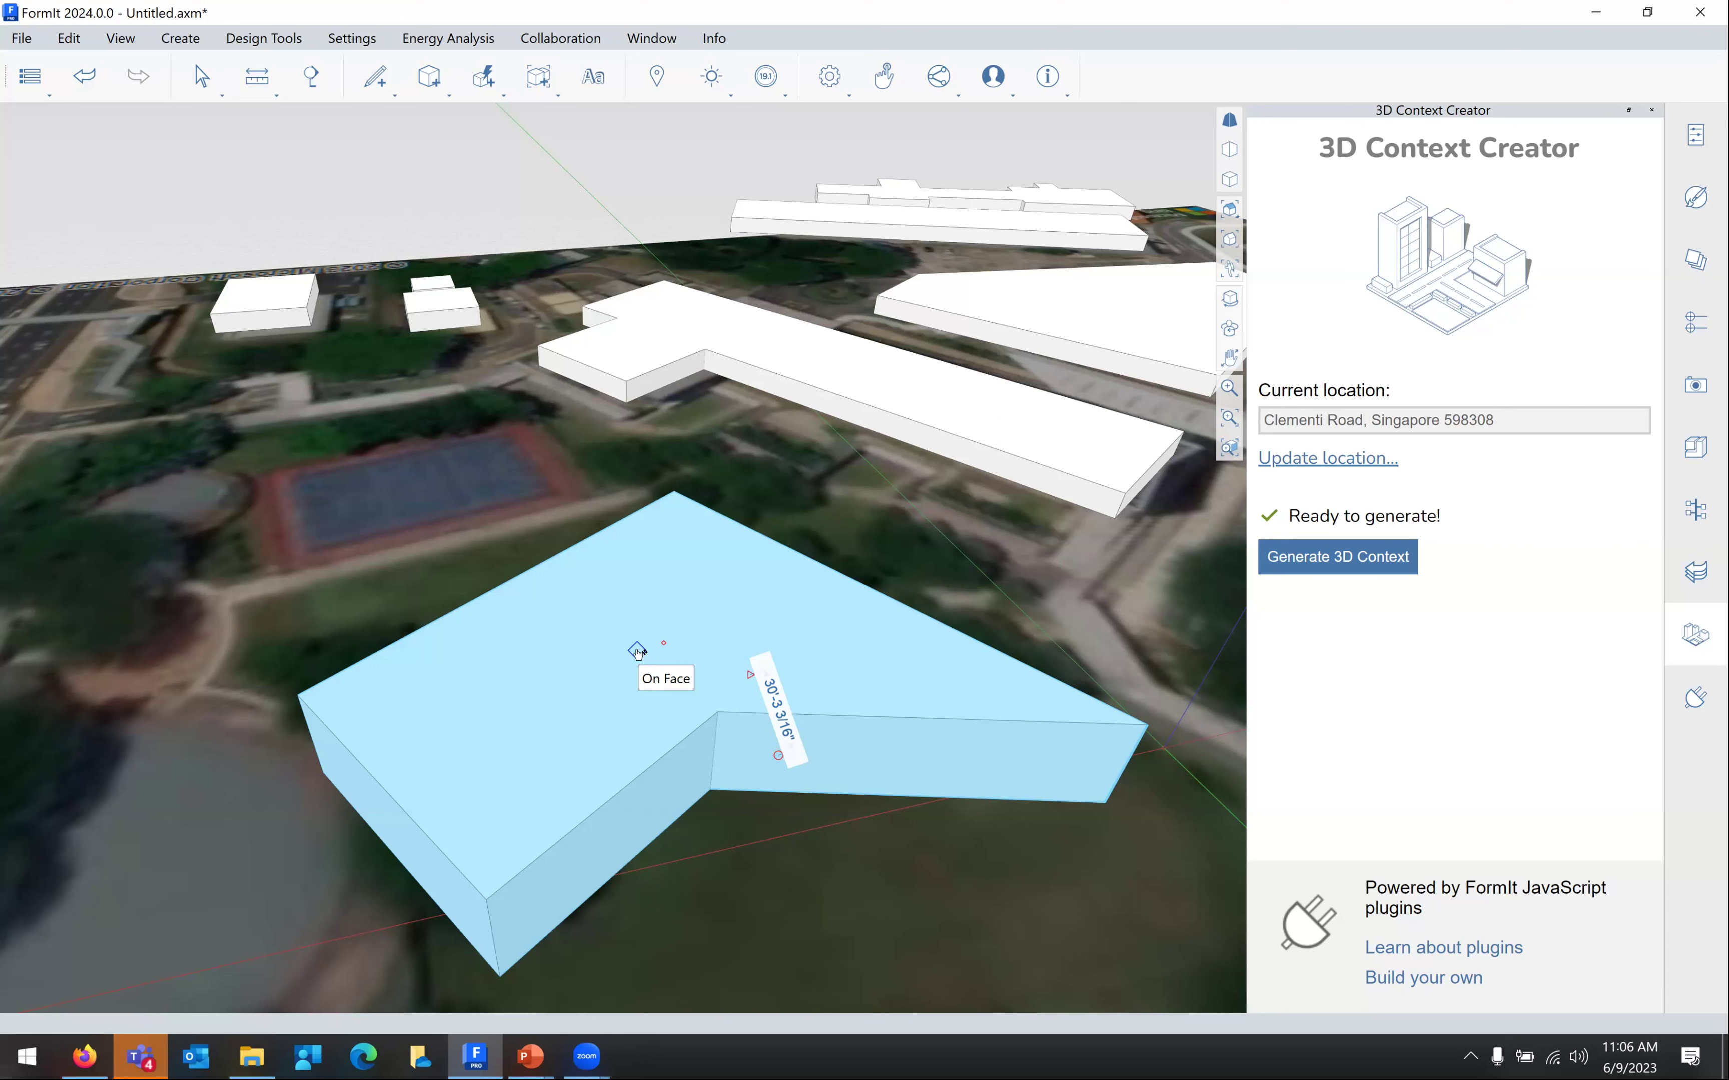
Rotate the front building about its centre with Rotate (Q), to about -31.61°
{"action": "right_click", "coordinate": [638, 652]}
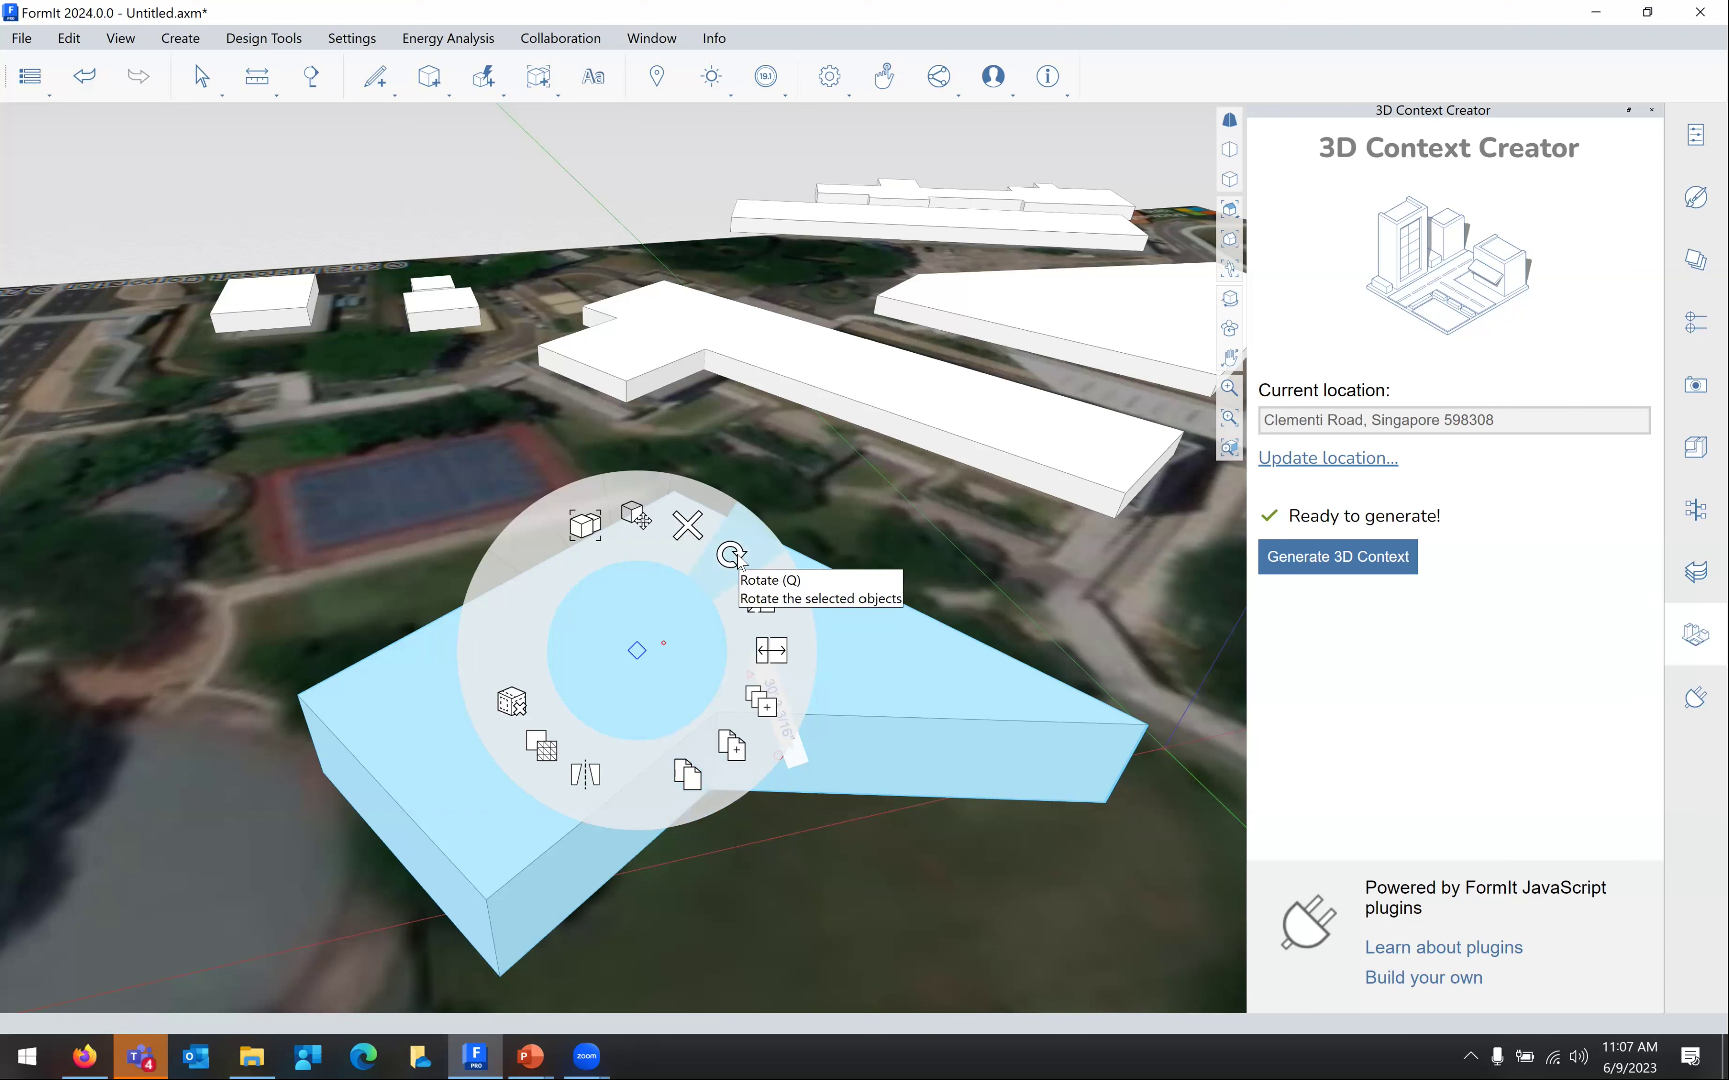
{"action": "left_click", "coordinate": [730, 555]}
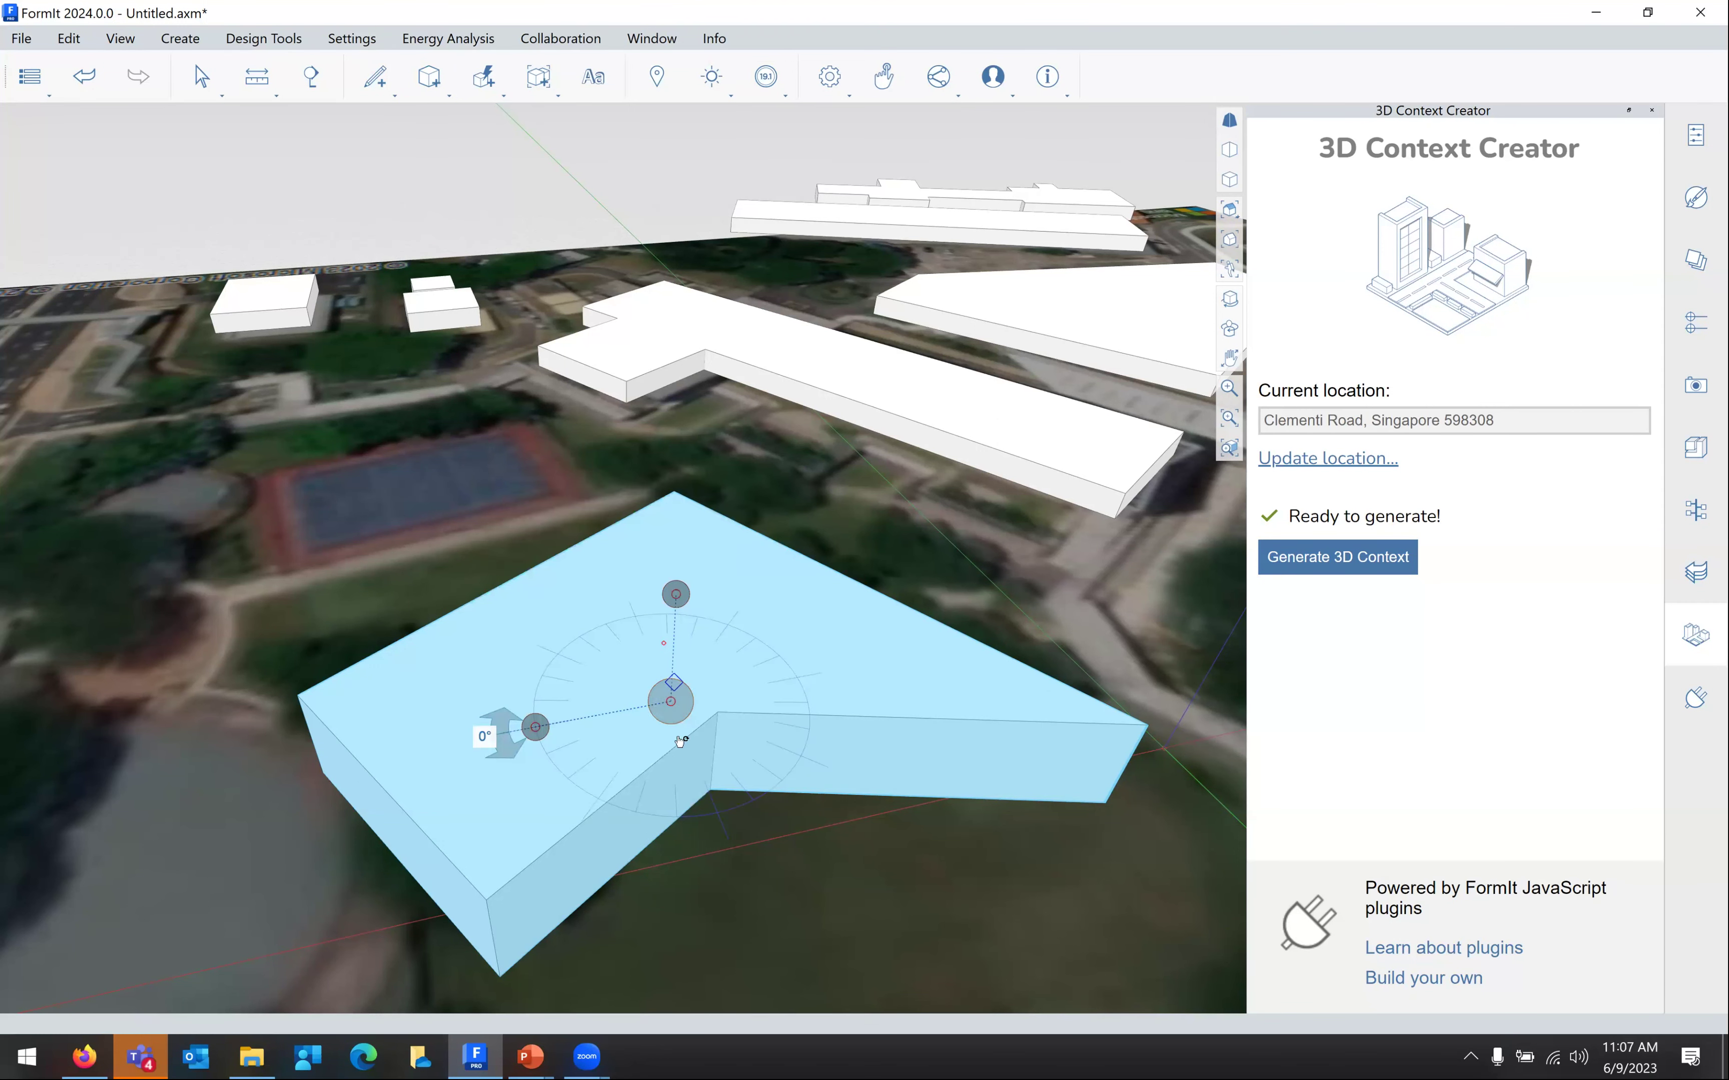
{"action": "mouse_move", "coordinate": [514, 698]}
{"action": "left_mouse_down"}
{"action": "mouse_move", "coordinate": [552, 658]}
{"action": "mouse_move", "coordinate": [498, 683]}
{"action": "mouse_move", "coordinate": [504, 656]}
{"action": "mouse_move", "coordinate": [492, 704]}
{"action": "mouse_move", "coordinate": [511, 667]}
{"action": "left_mouse_up"}
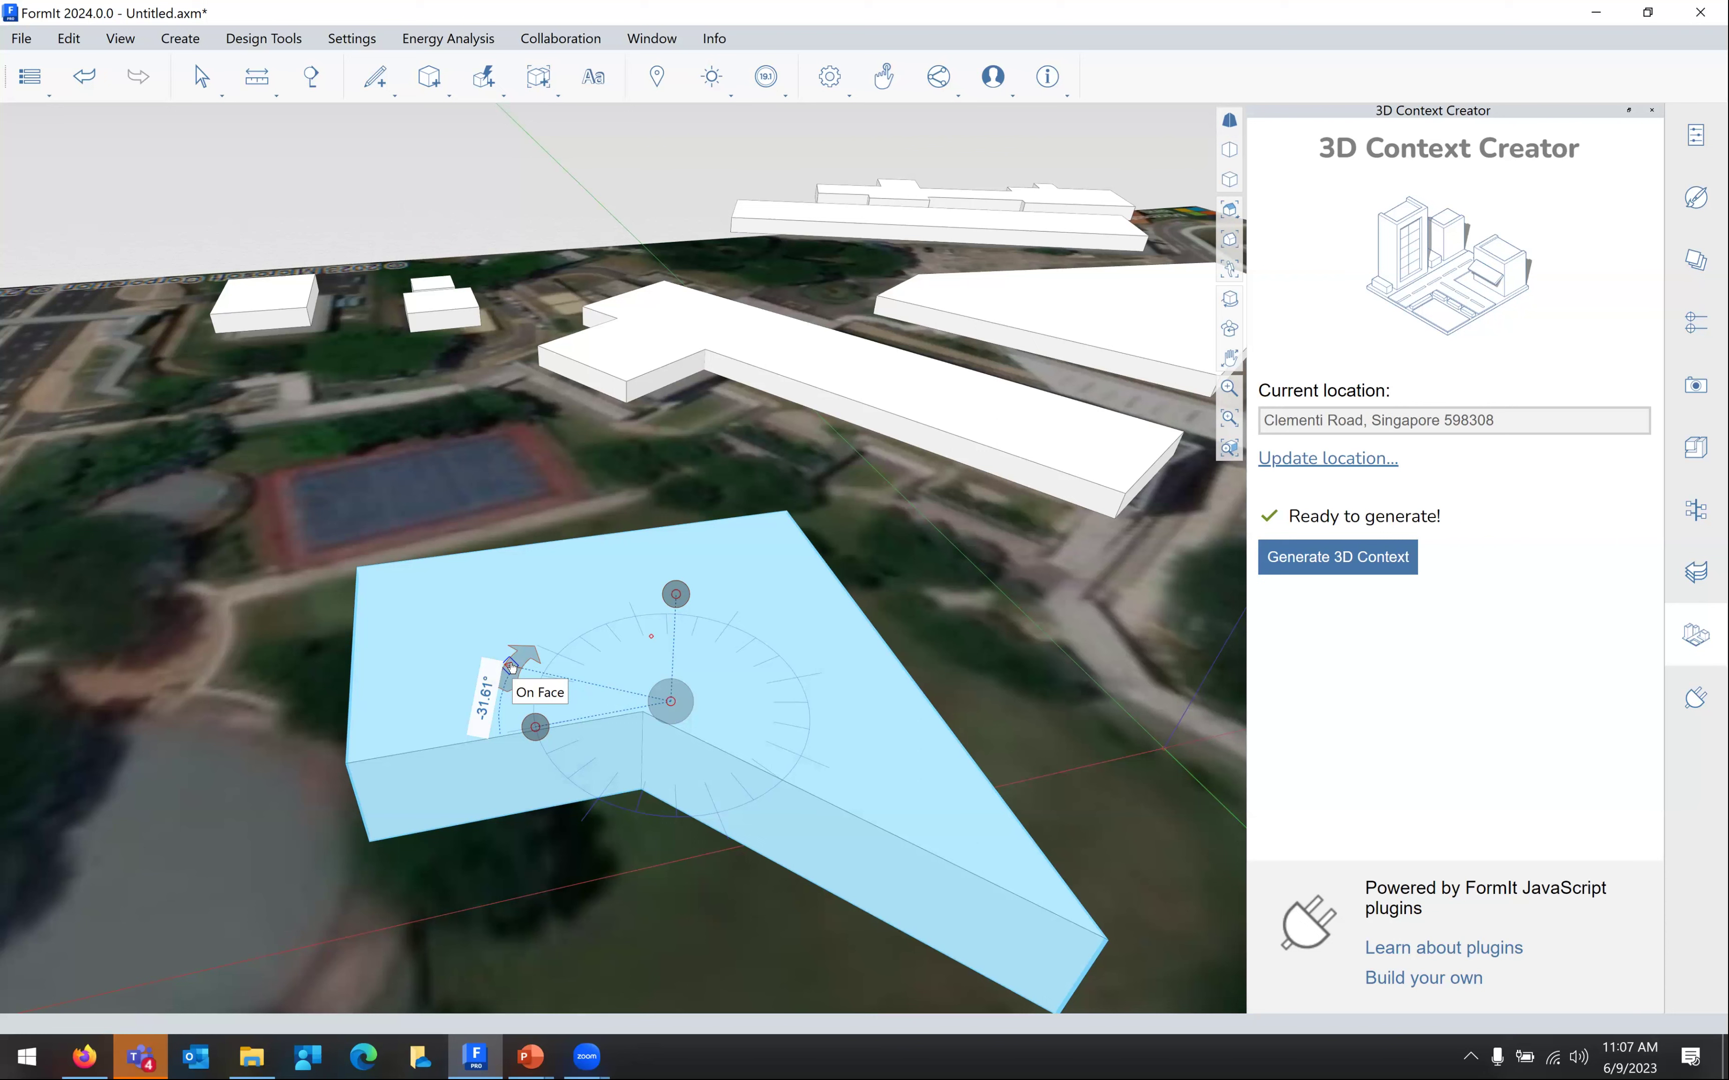
Enter an exact 30° rotation, correct it to -30°, and finish rotating
{"action": "key", "text": "Tab"}
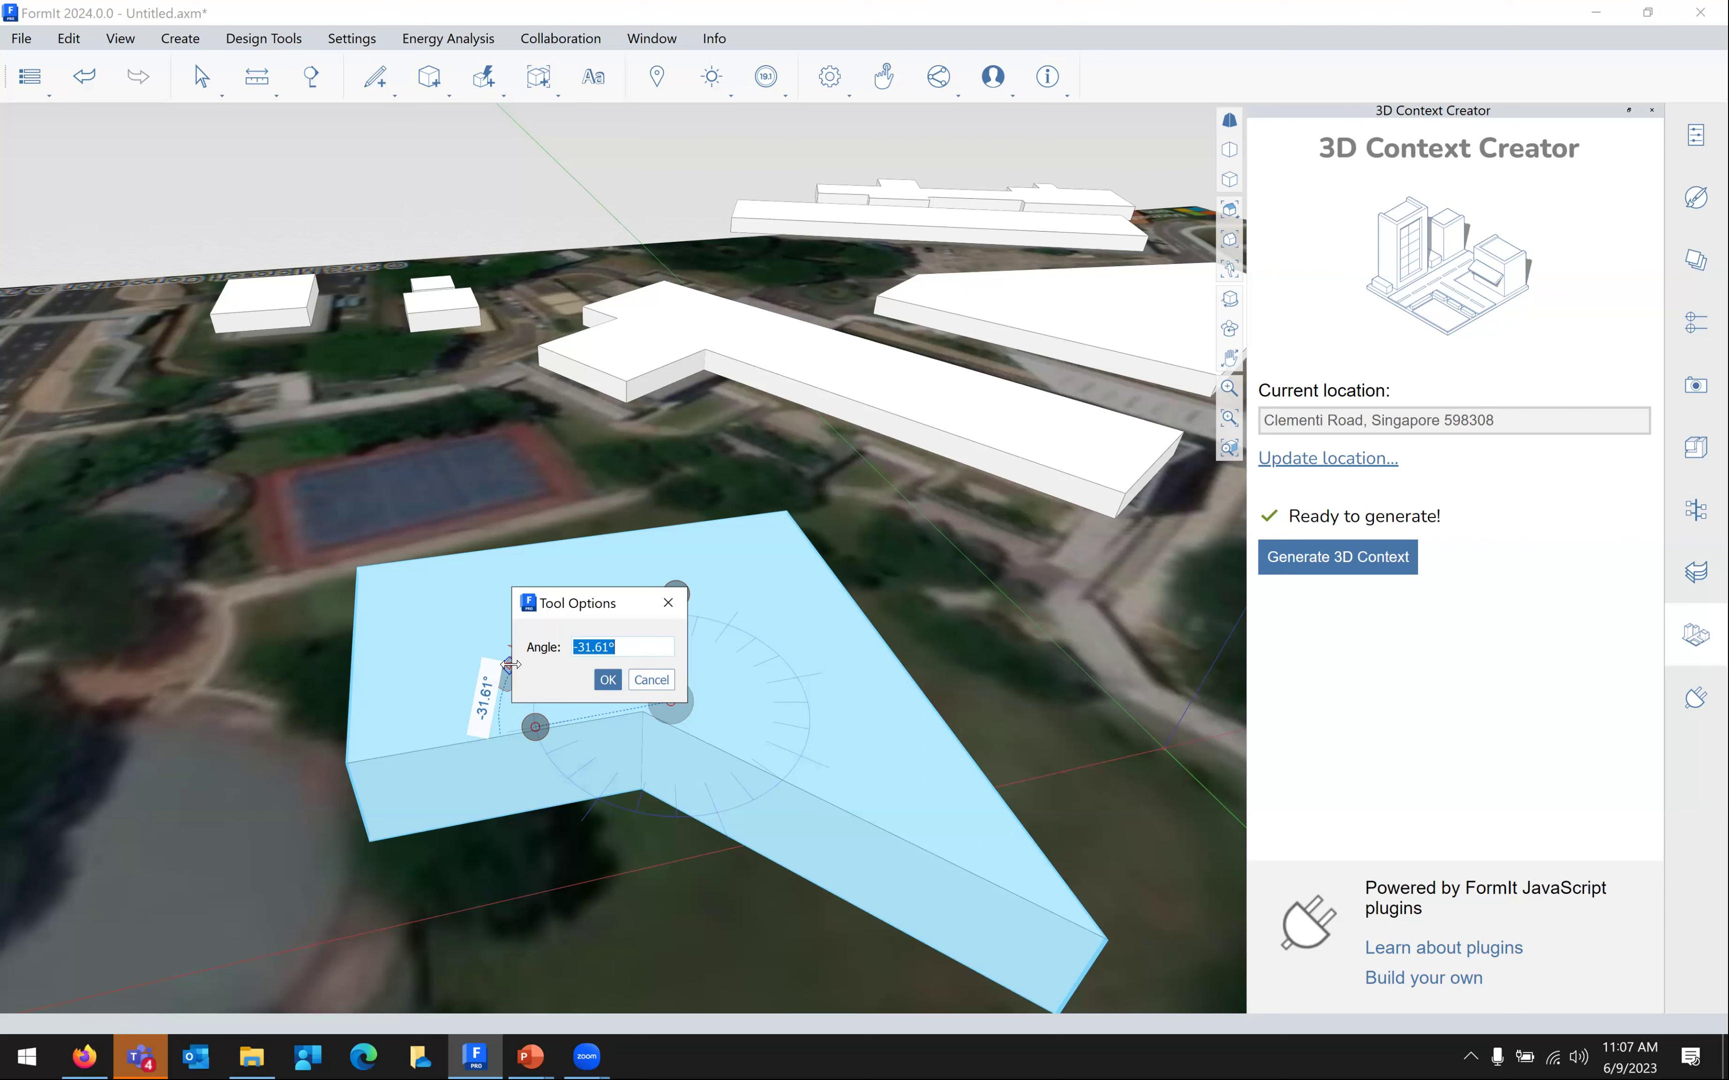
{"action": "type", "text": "30"}
{"action": "left_click", "coordinate": [607, 680]}
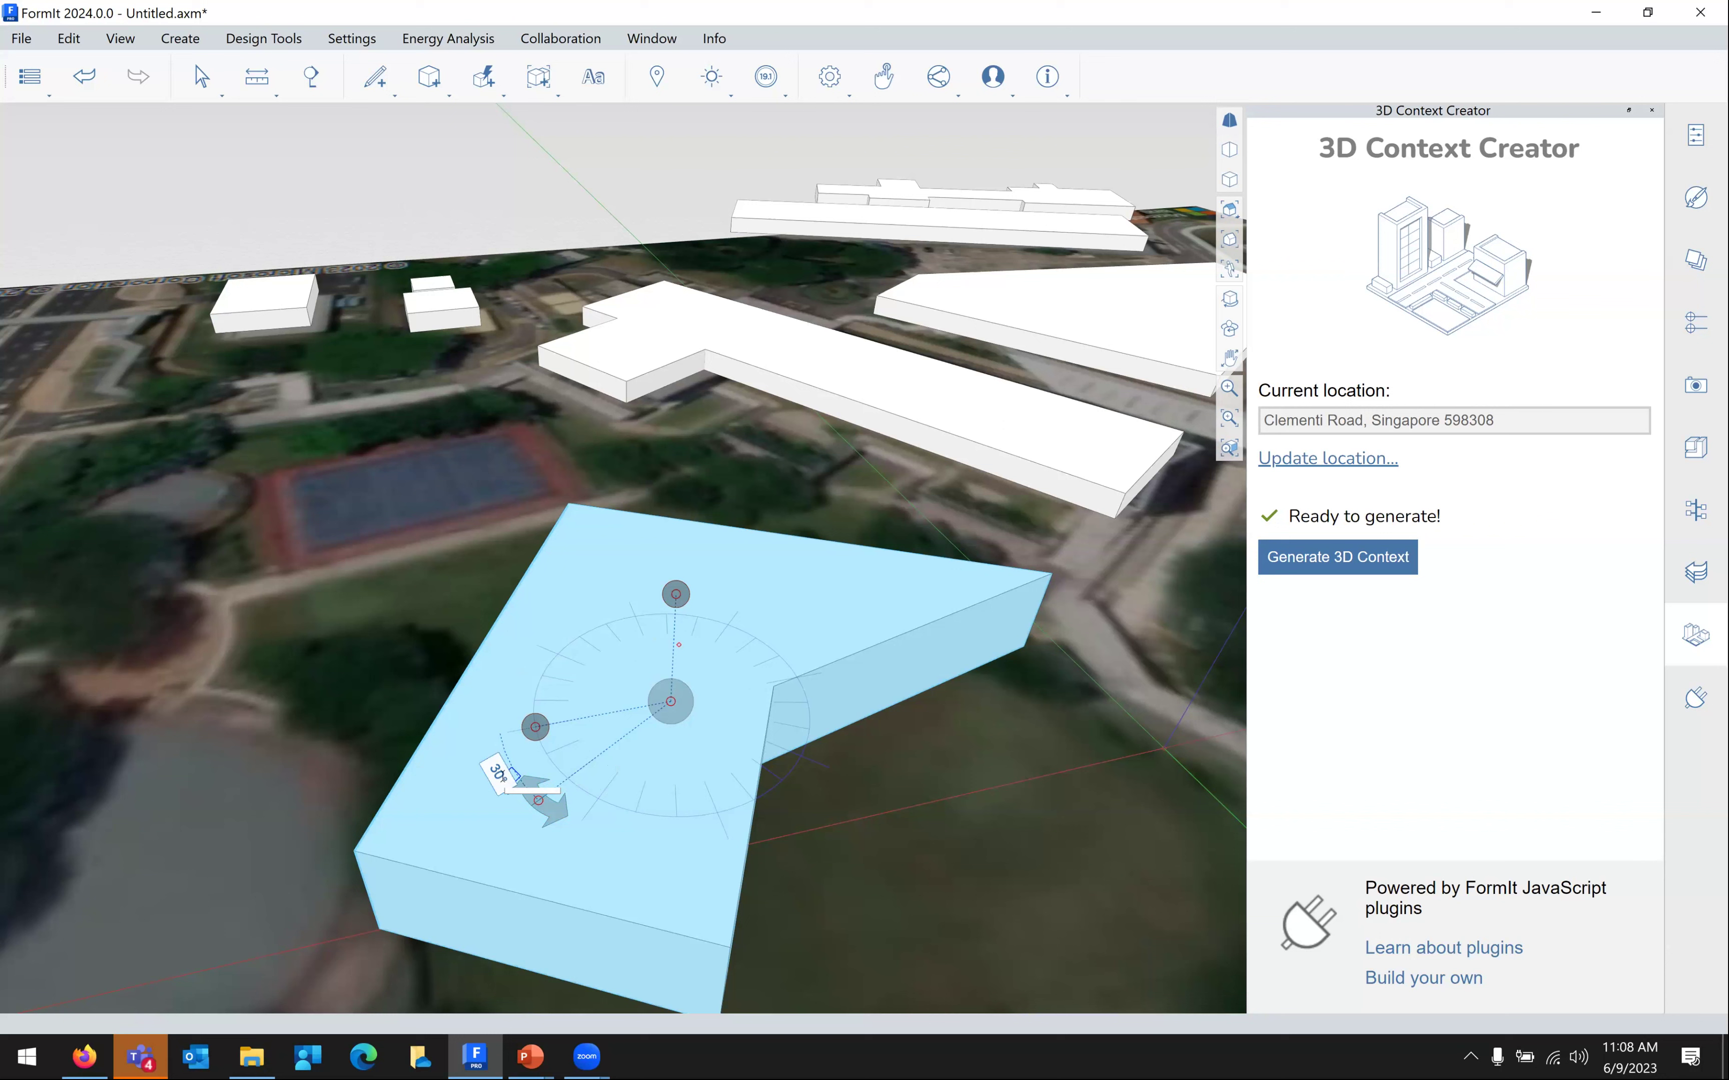
{"action": "left_click", "coordinate": [500, 774]}
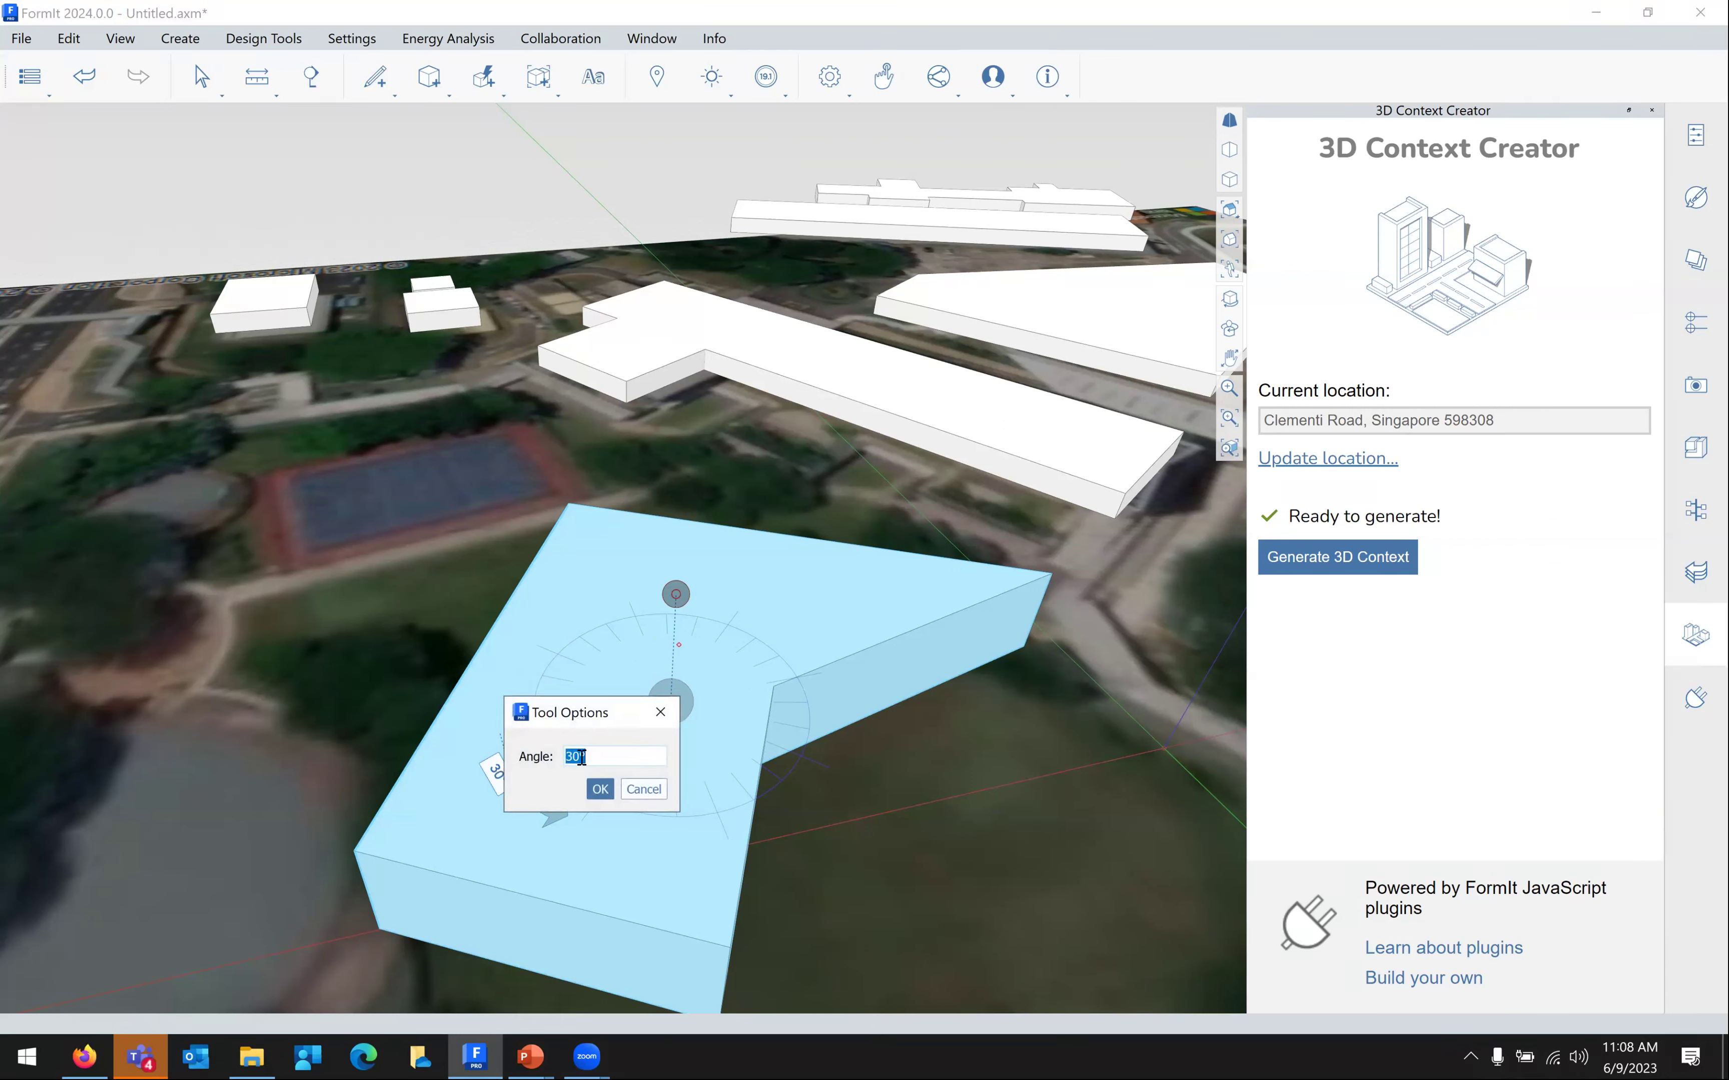
{"action": "key", "text": "Home"}
{"action": "type", "text": "-"}
{"action": "left_click", "coordinate": [600, 789]}
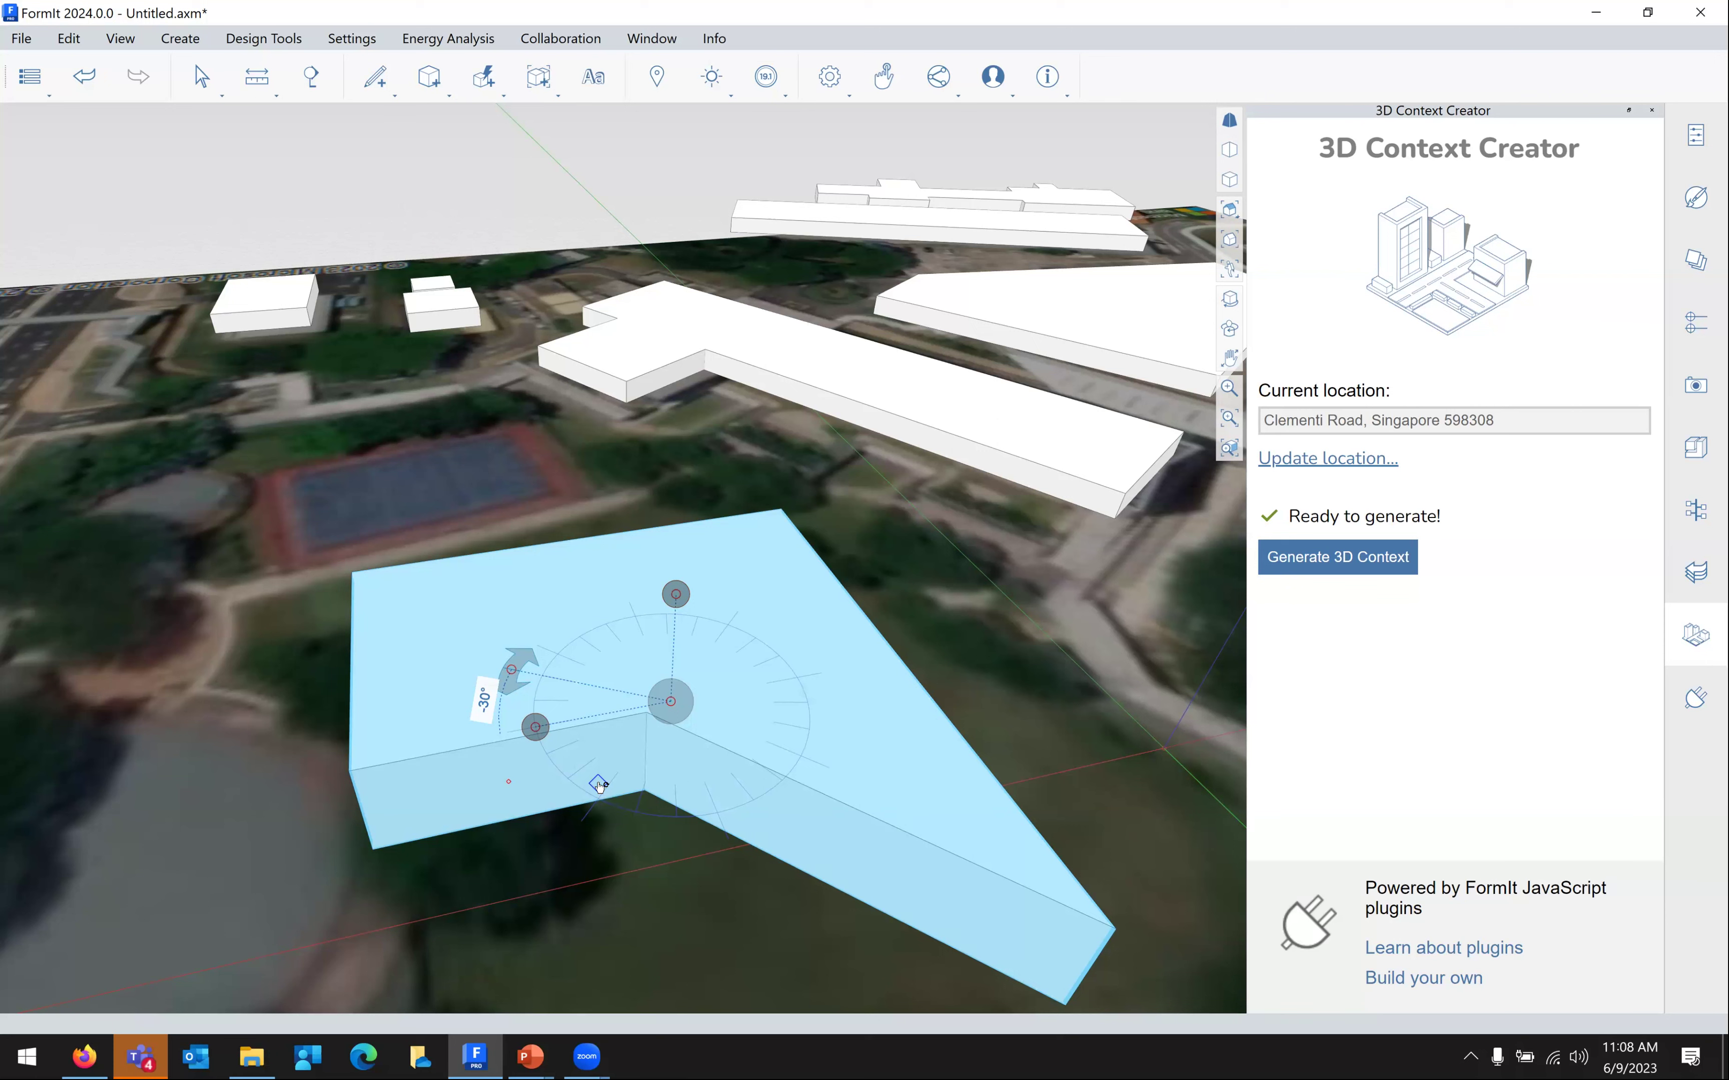
{"action": "key", "text": "Escape"}
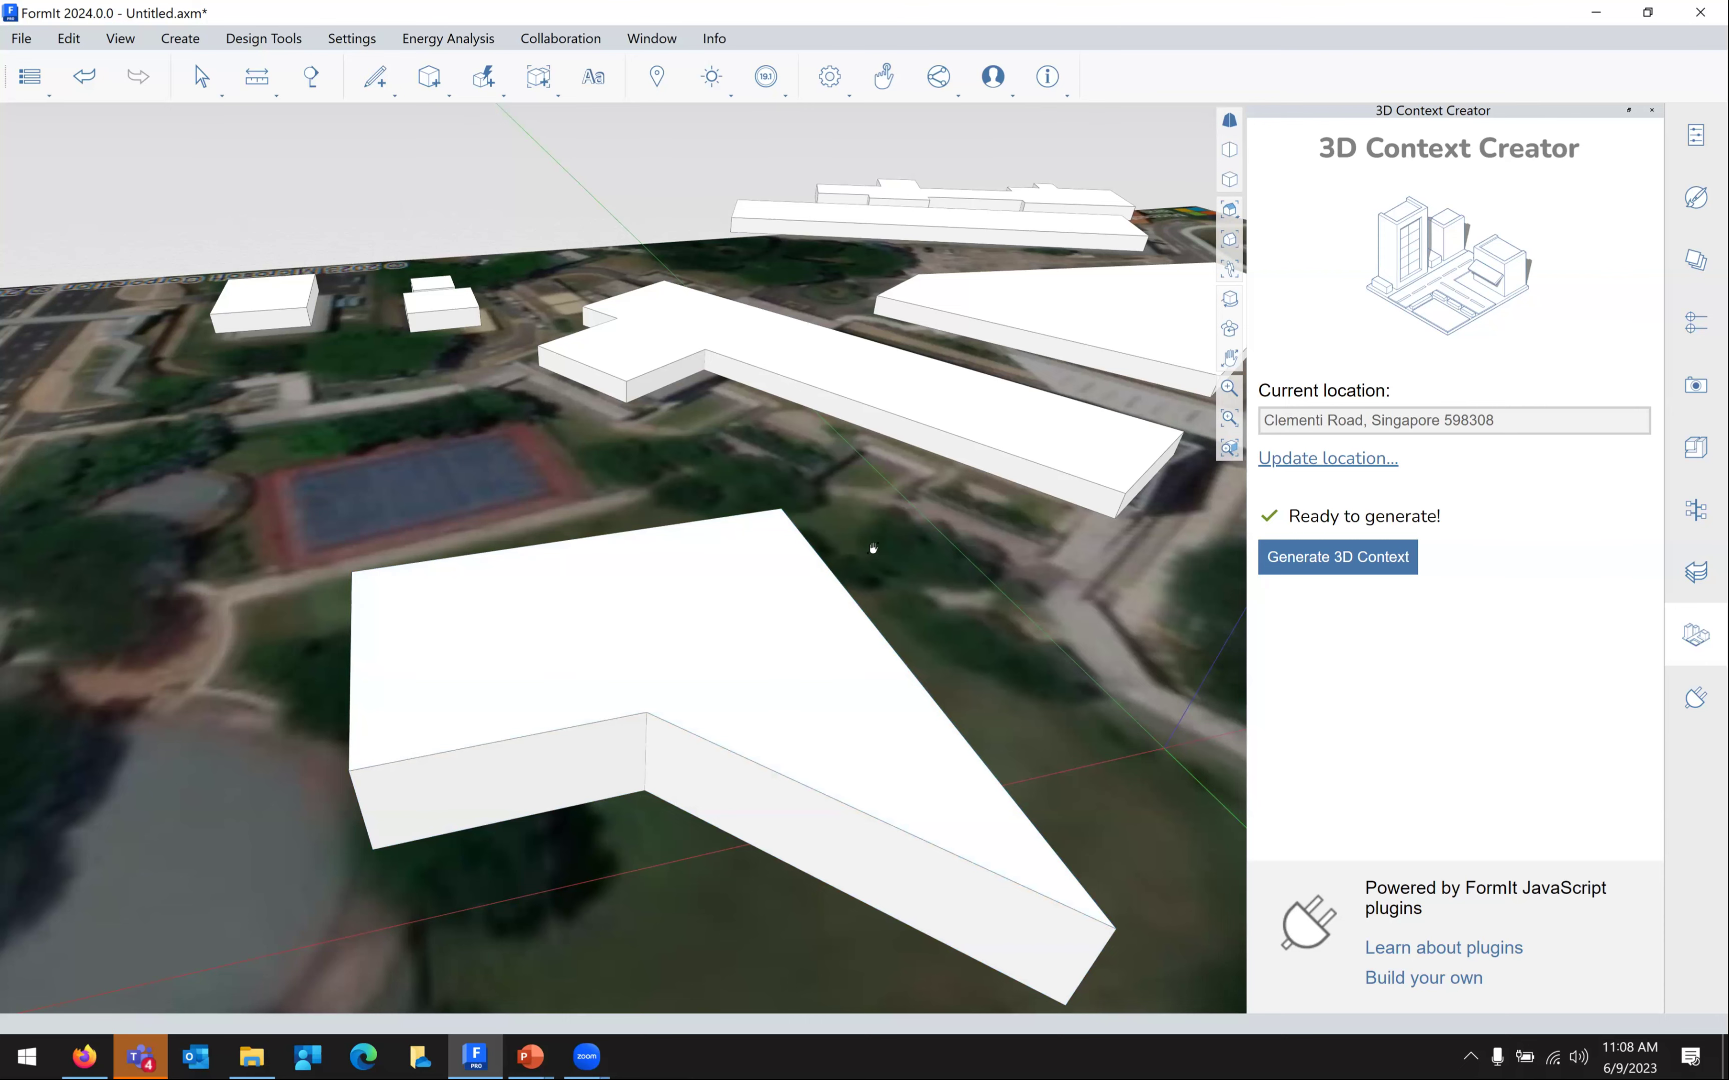
Bring the building's long front wall into view and select that face
{"action": "middle_click_drag", "start_coordinate": [859, 514], "coordinate": [853, 519]}
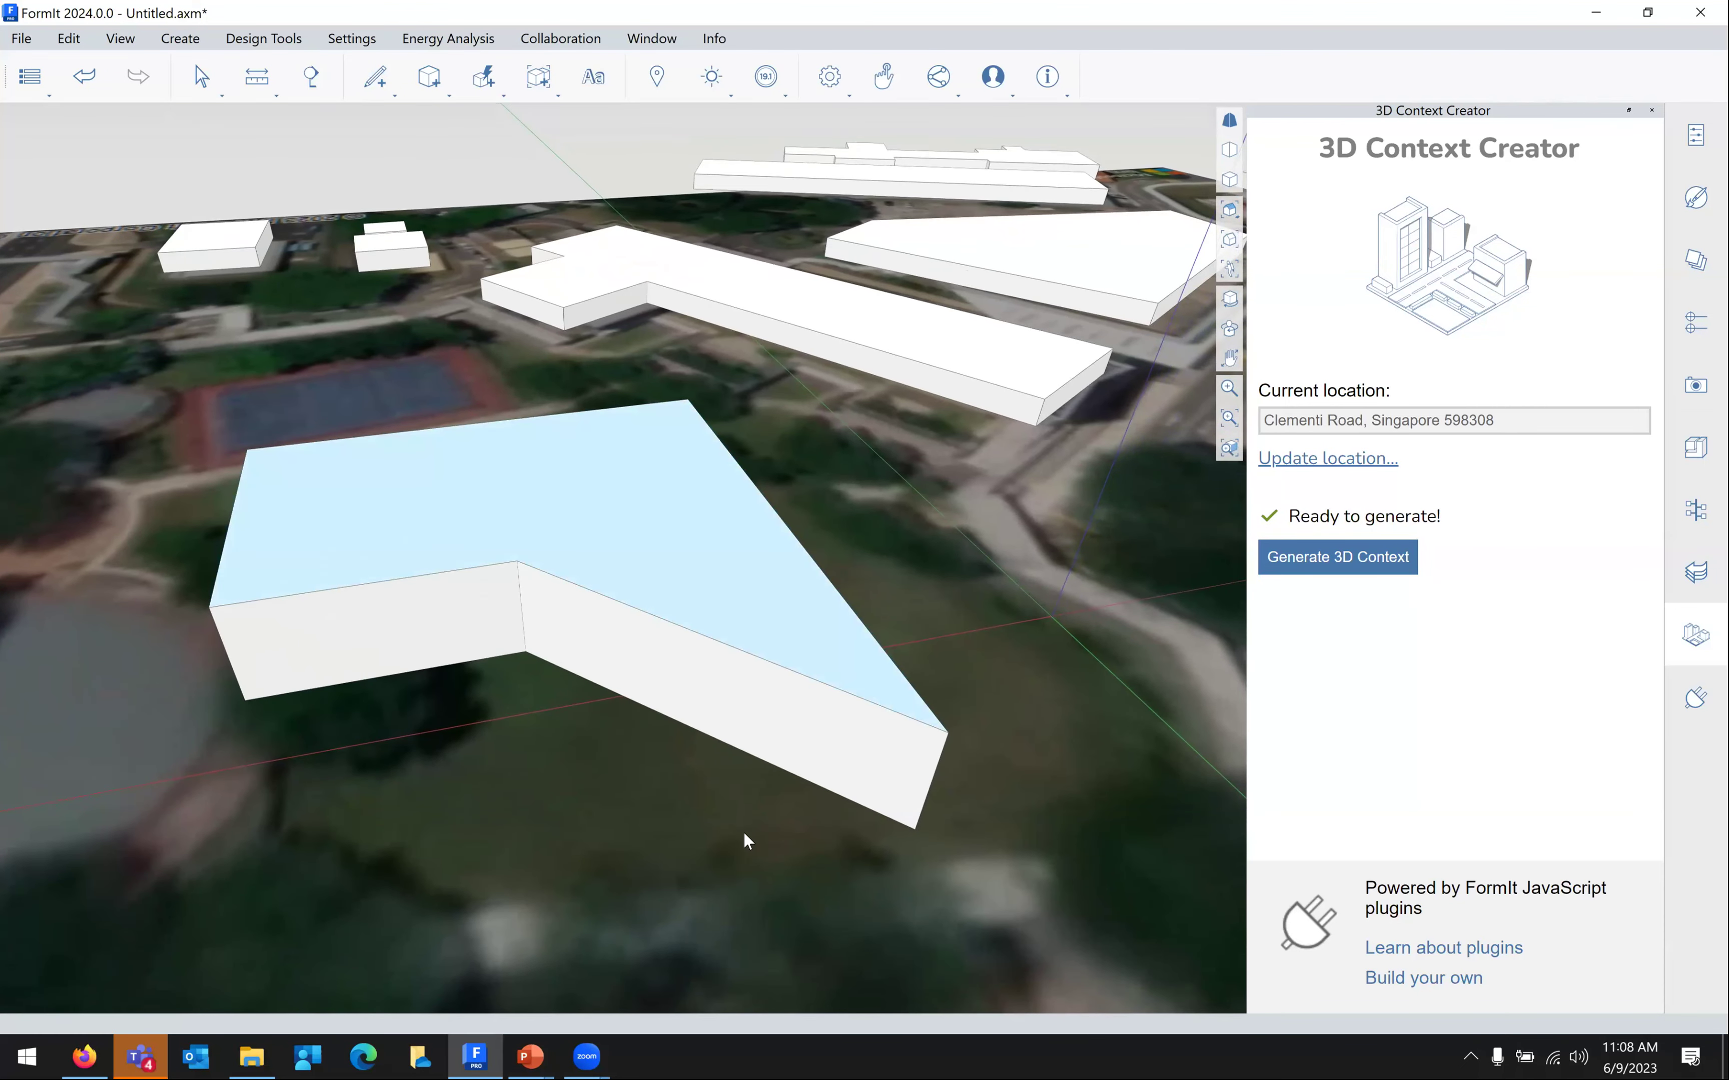
{"action": "scroll", "coordinate": [742, 832], "scroll_direction": "up", "scroll_amount": 2}
{"action": "scroll", "coordinate": [741, 832], "scroll_direction": "up", "scroll_amount": 1}
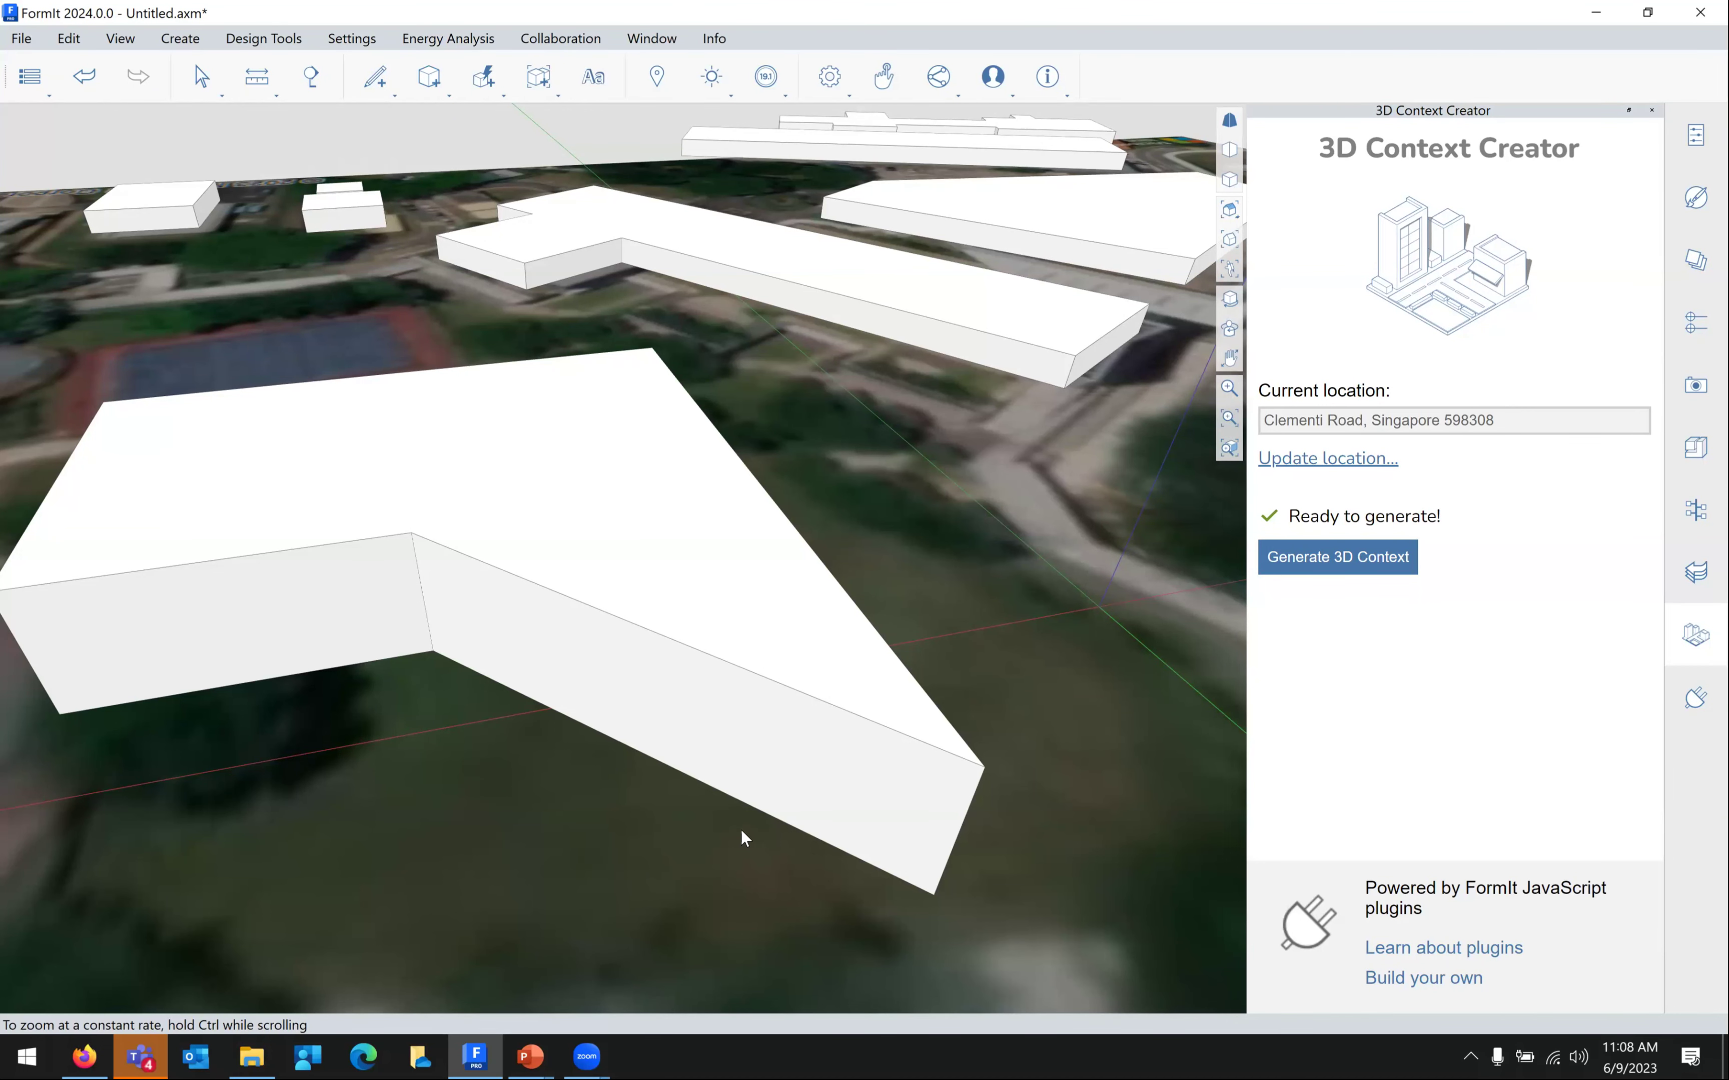
{"action": "left_click", "coordinate": [566, 658]}
{"action": "middle_click_drag", "start_coordinate": [886, 592], "coordinate": [971, 577]}
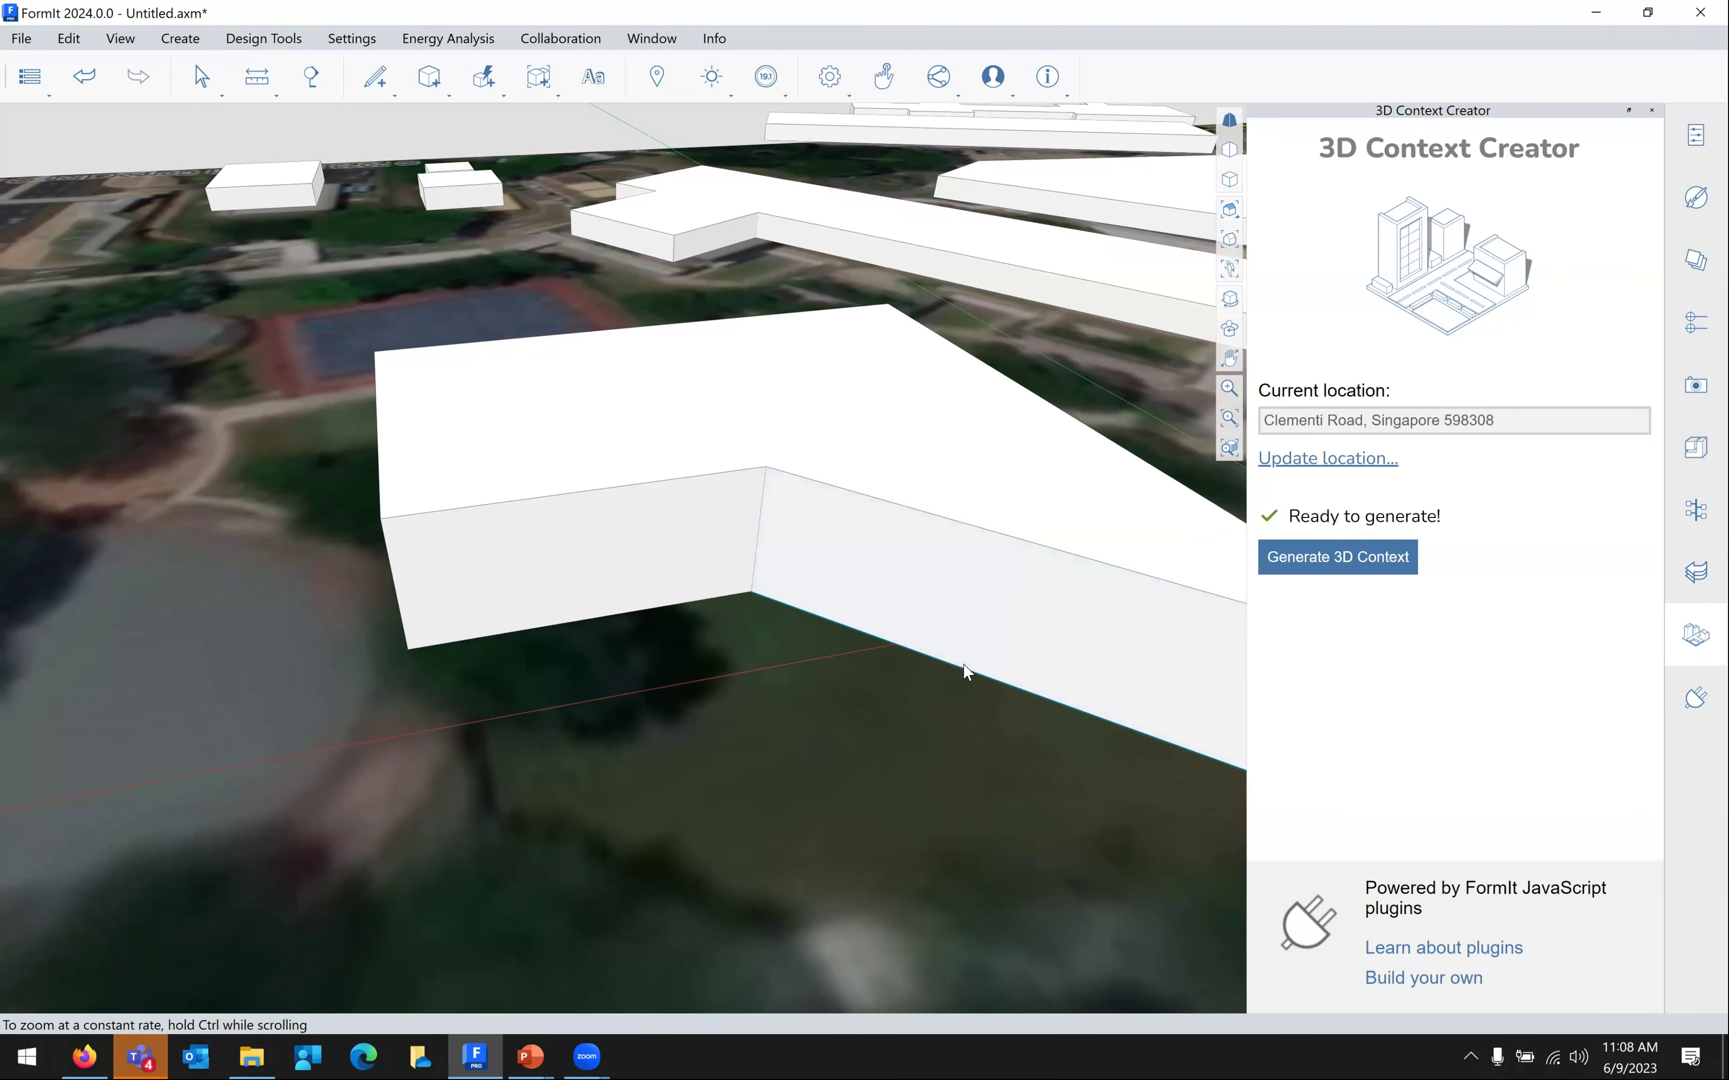
{"action": "scroll", "coordinate": [642, 557], "scroll_direction": "up", "scroll_amount": 5}
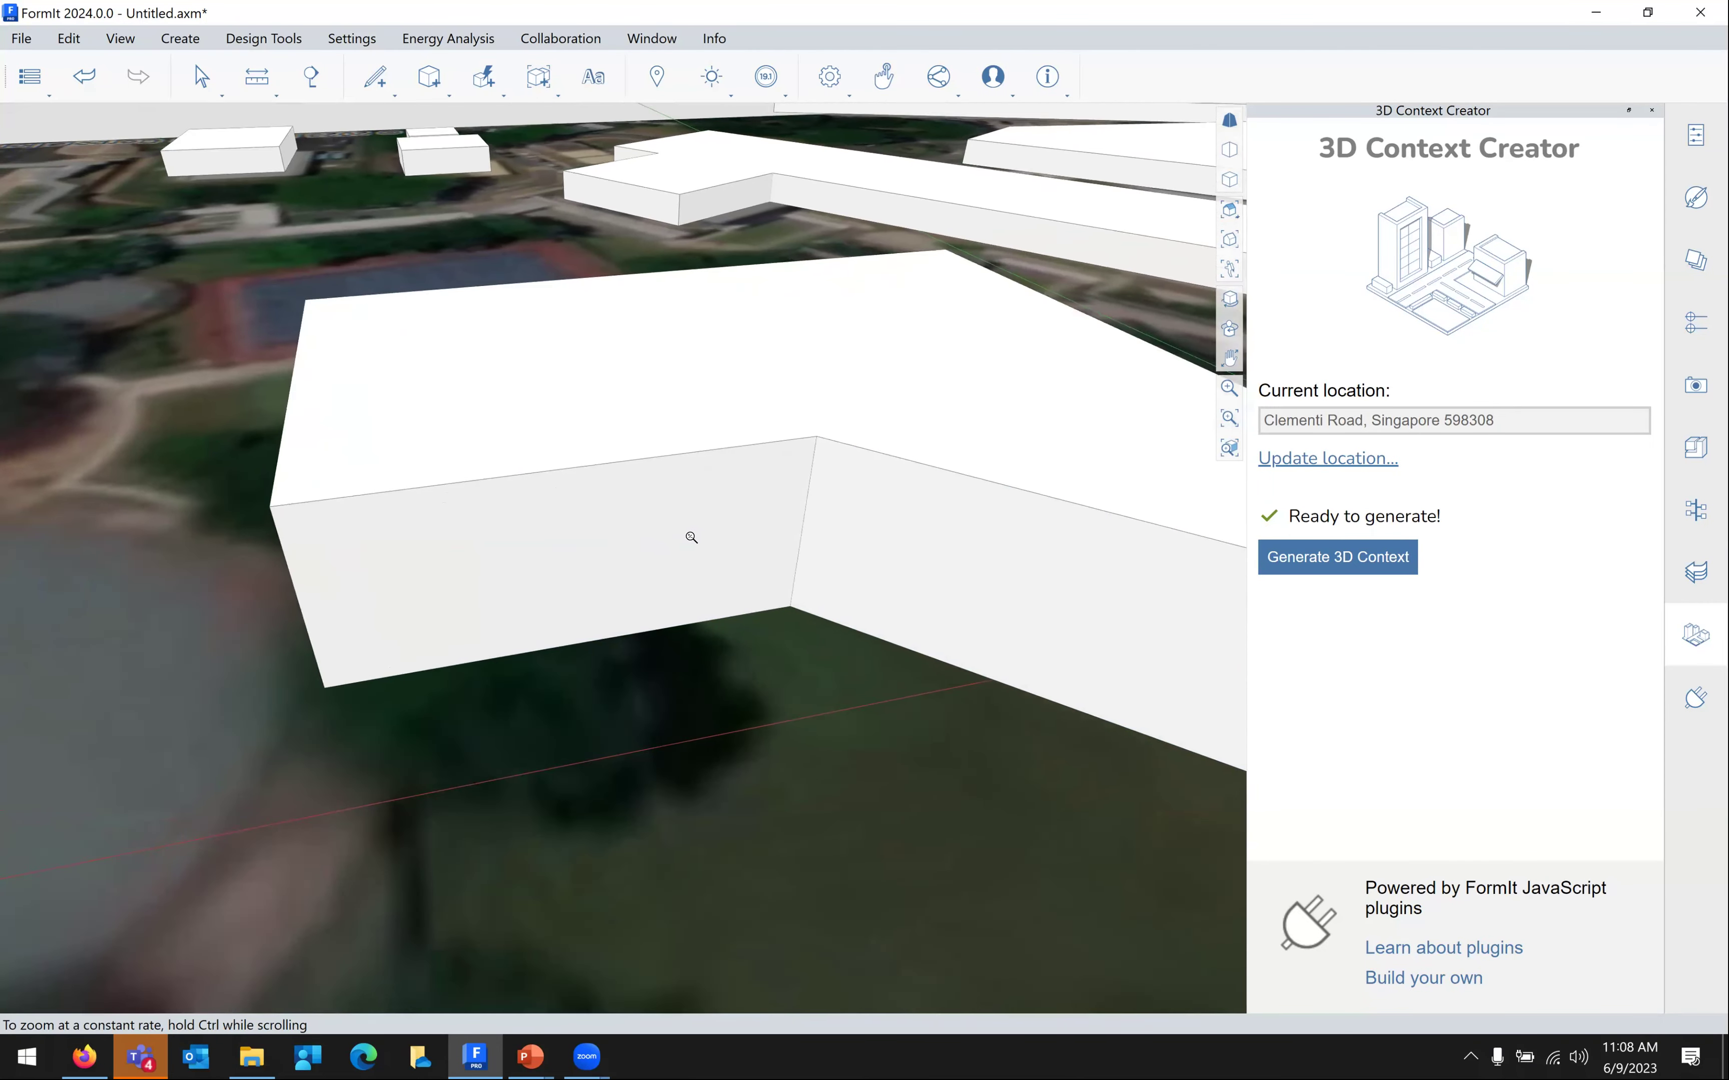
{"action": "middle_click_drag", "start_coordinate": [854, 525], "coordinate": [910, 520]}
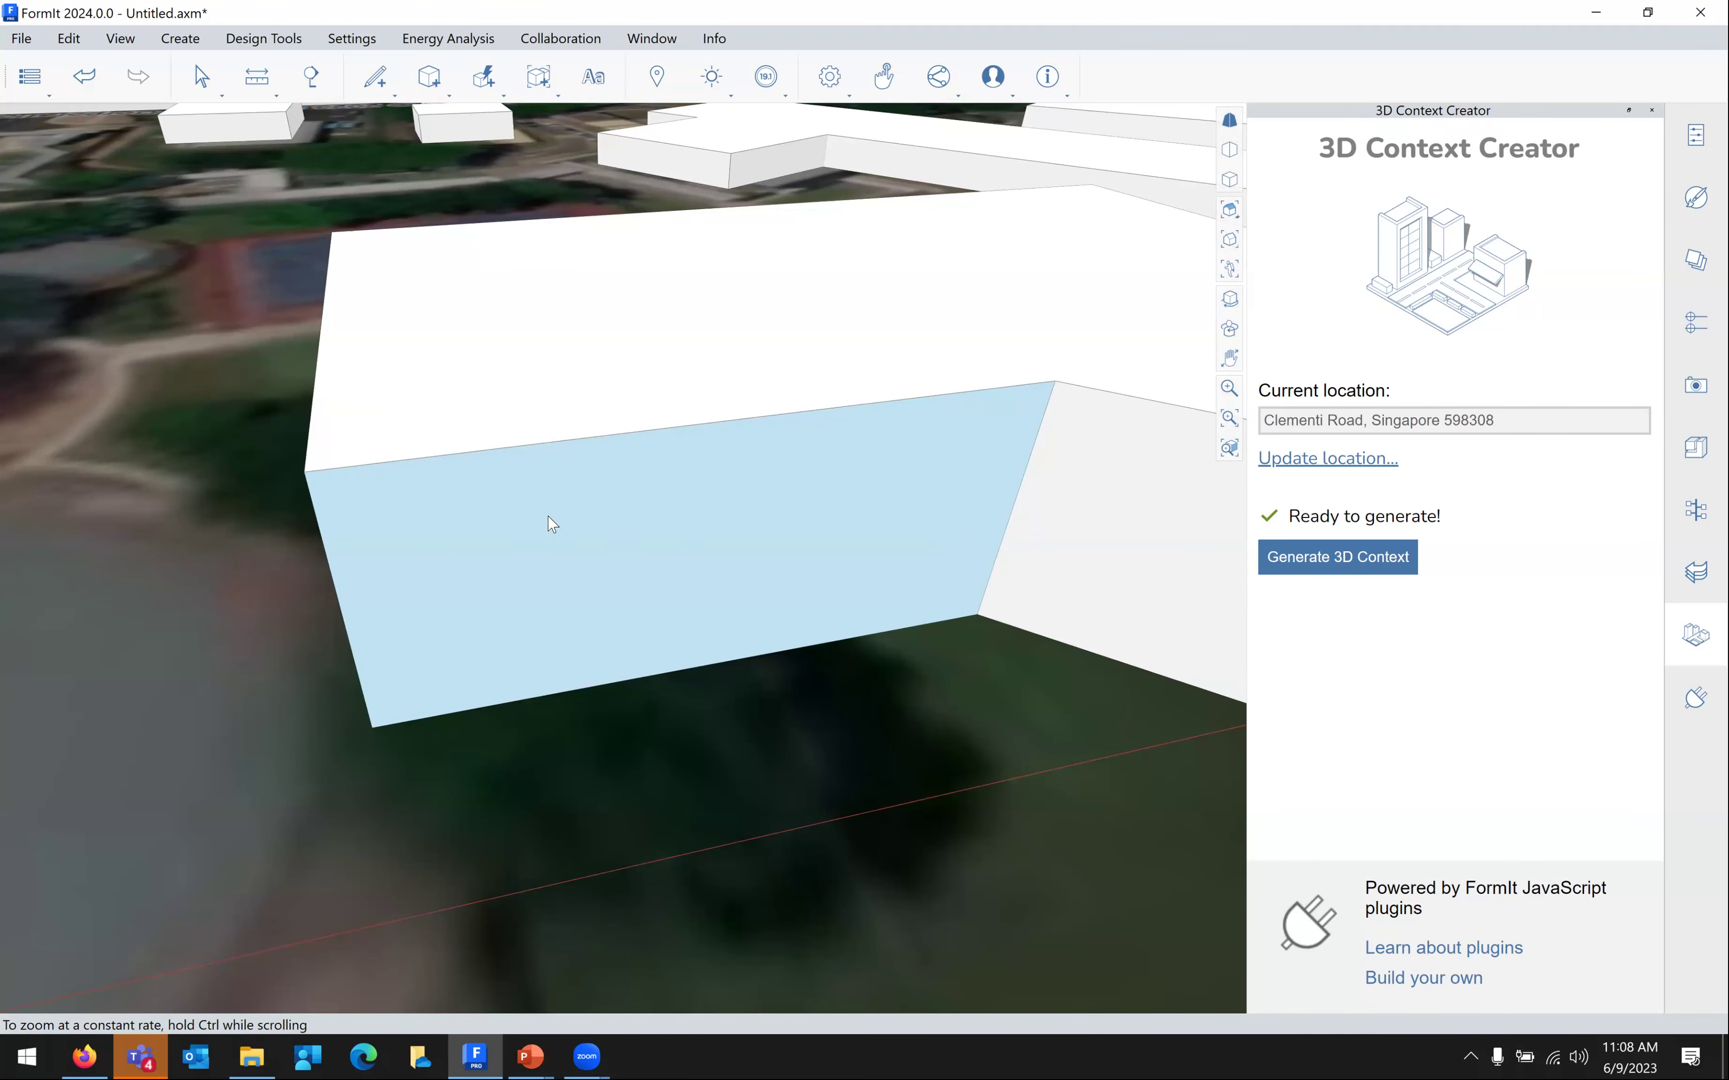
{"action": "left_click", "coordinate": [549, 517]}
Draw a 12' by about 58'-10 27/32" Sketch rectangle on the front wall face
{"action": "right_click", "coordinate": [551, 516]}
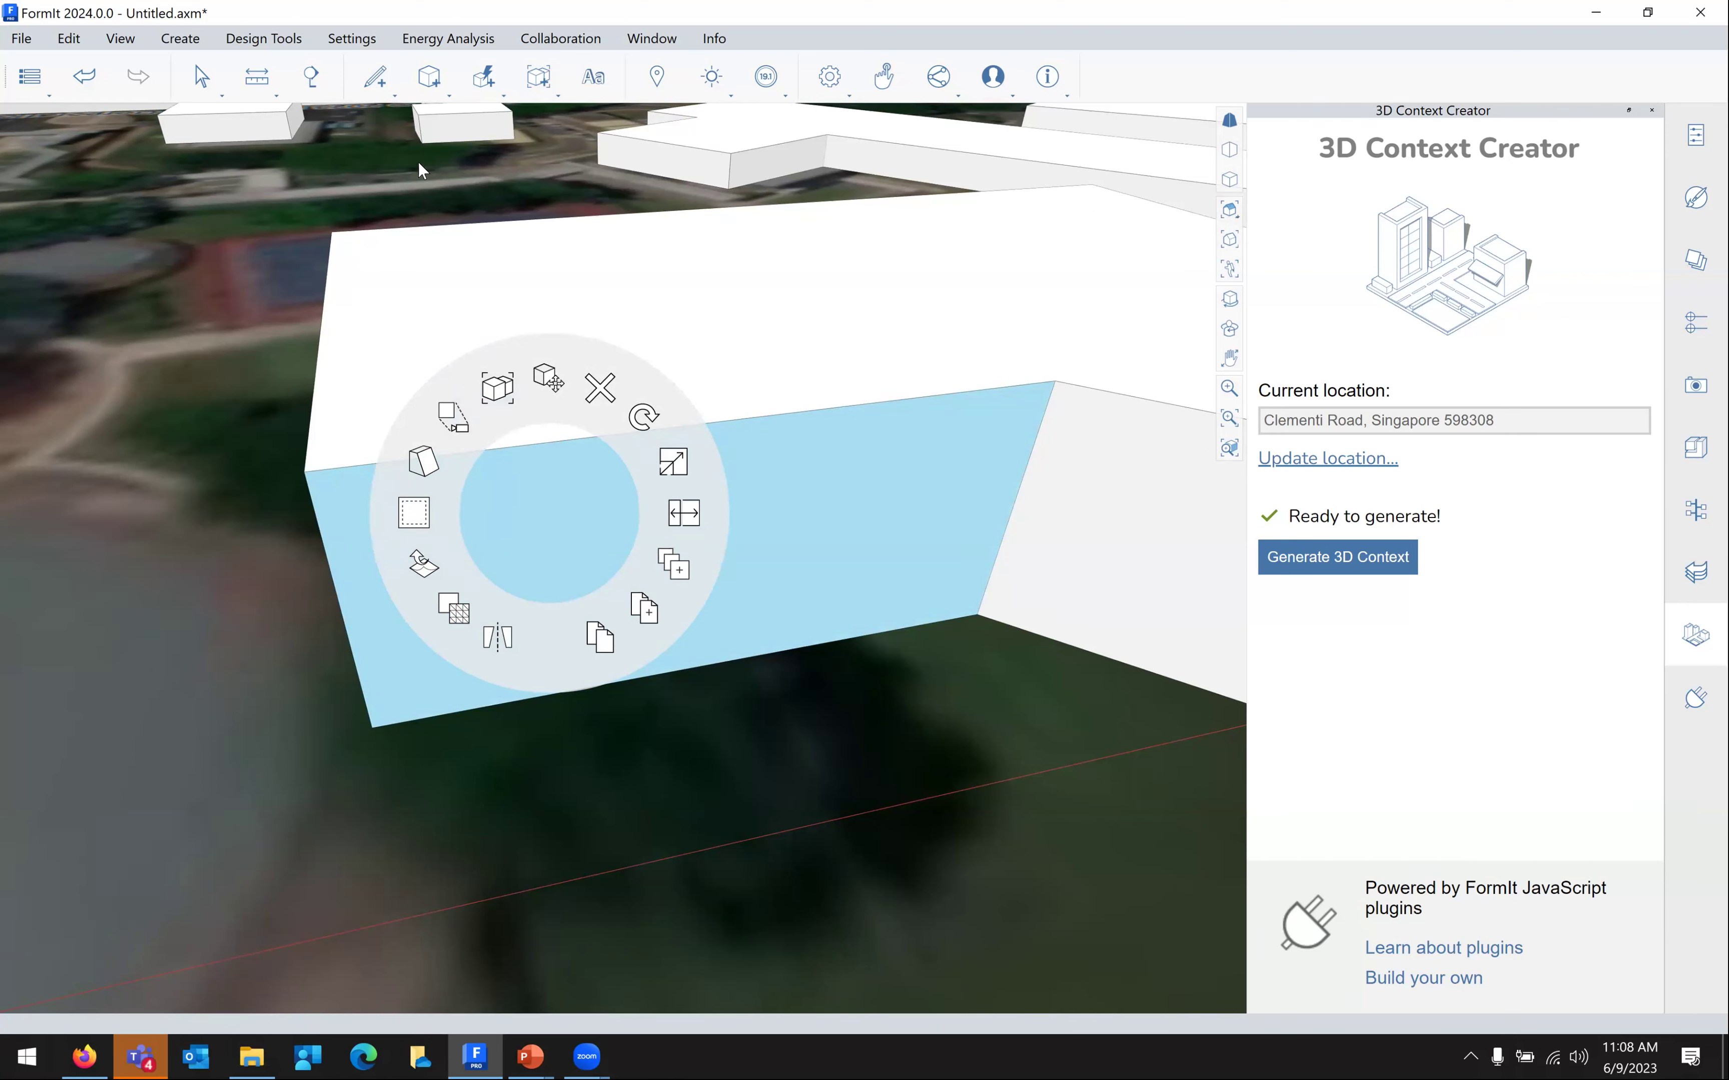
{"action": "left_click", "coordinate": [373, 90]}
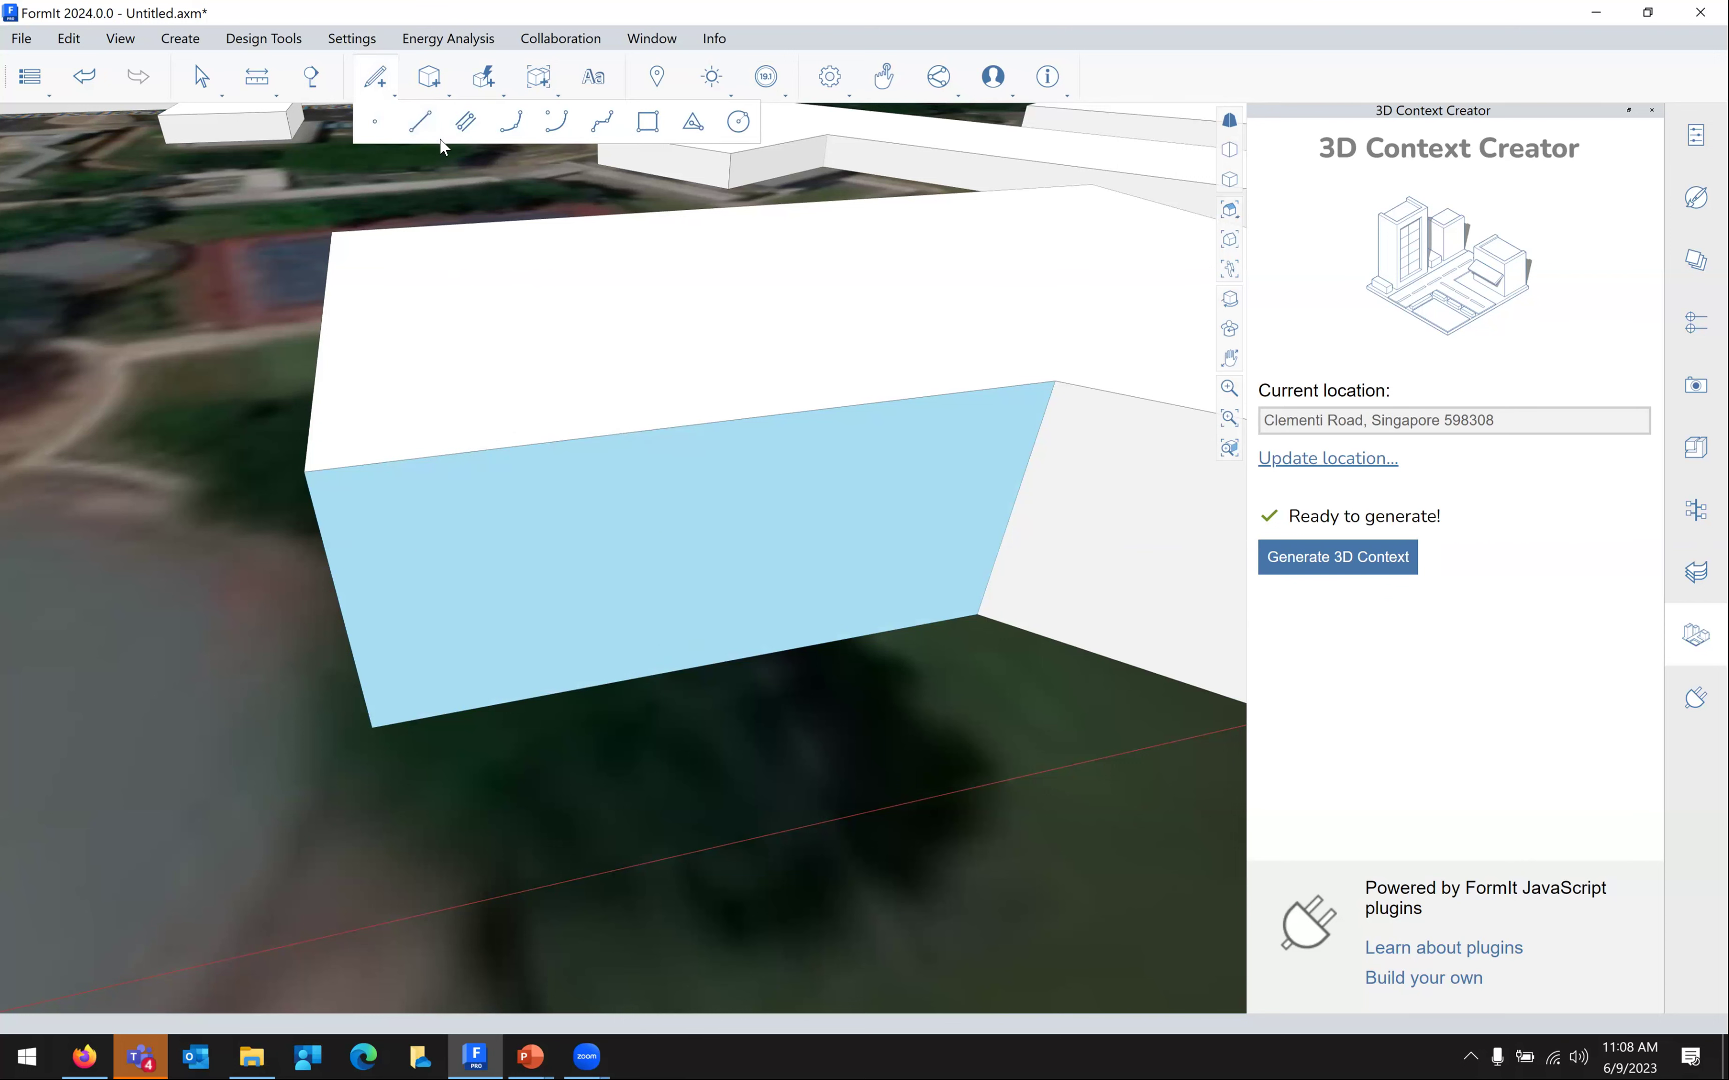
{"action": "left_click", "coordinate": [648, 125]}
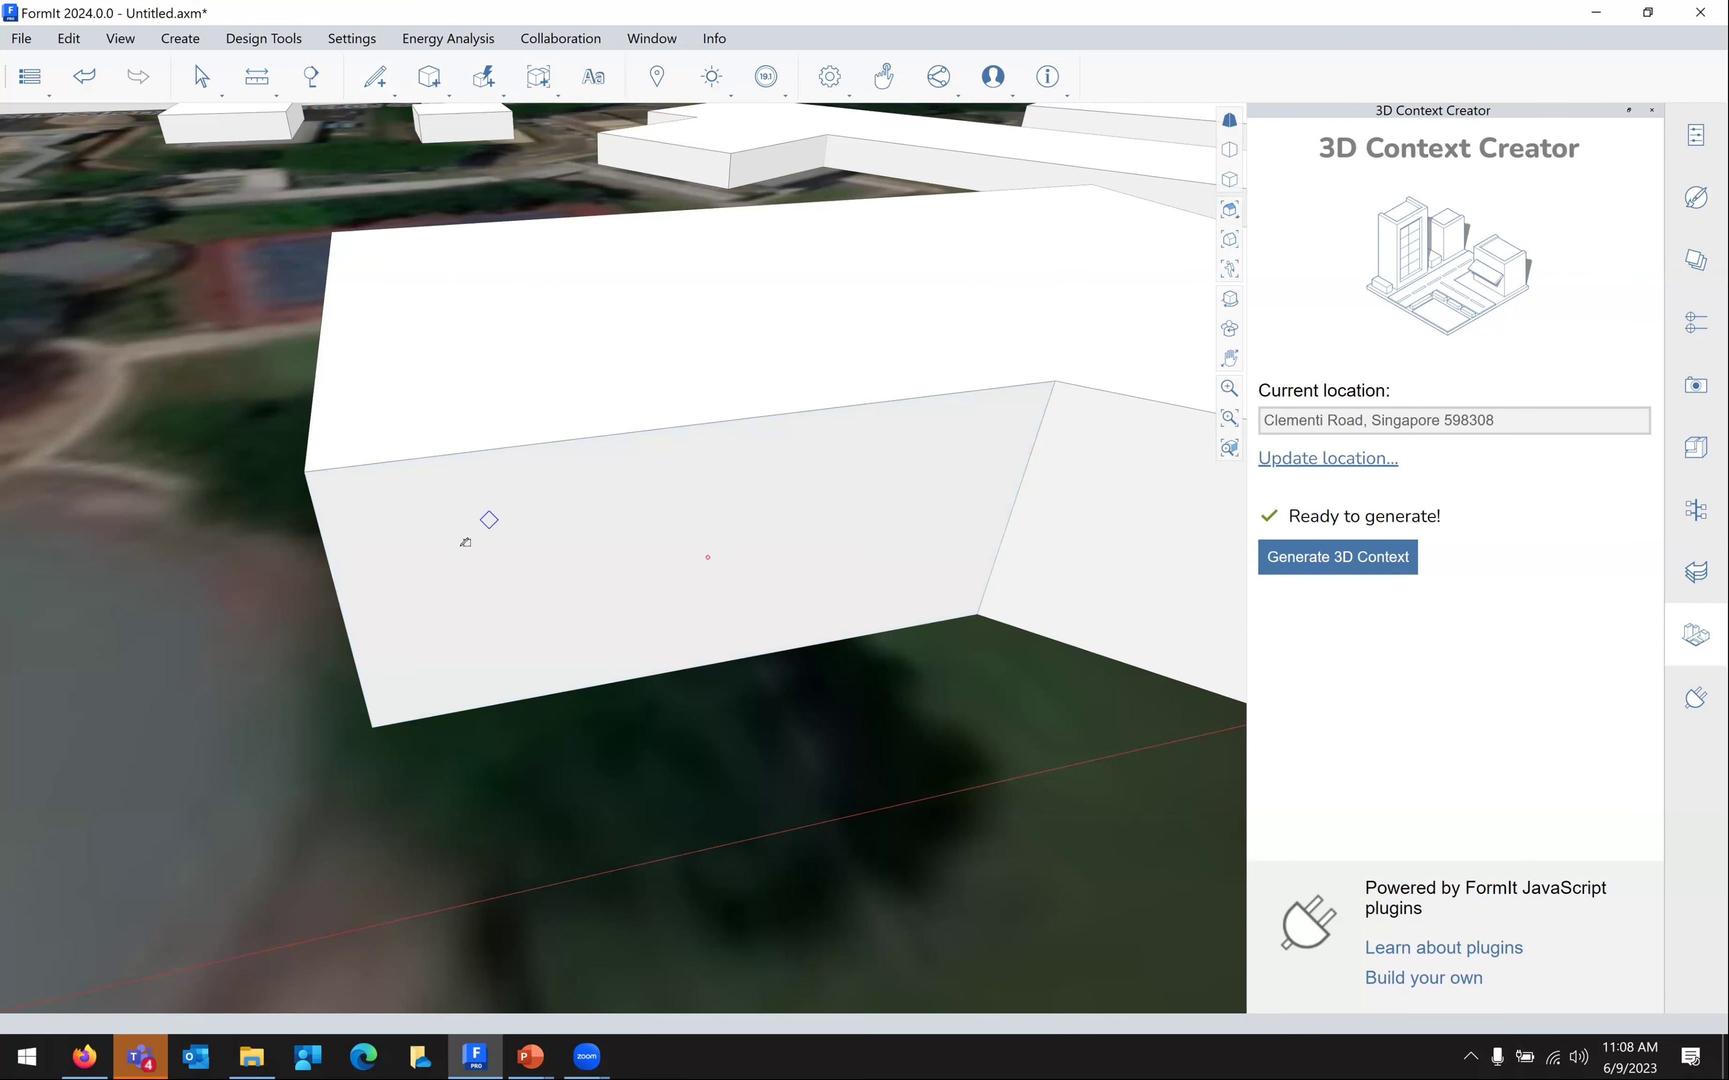
{"action": "left_click", "coordinate": [404, 508]}
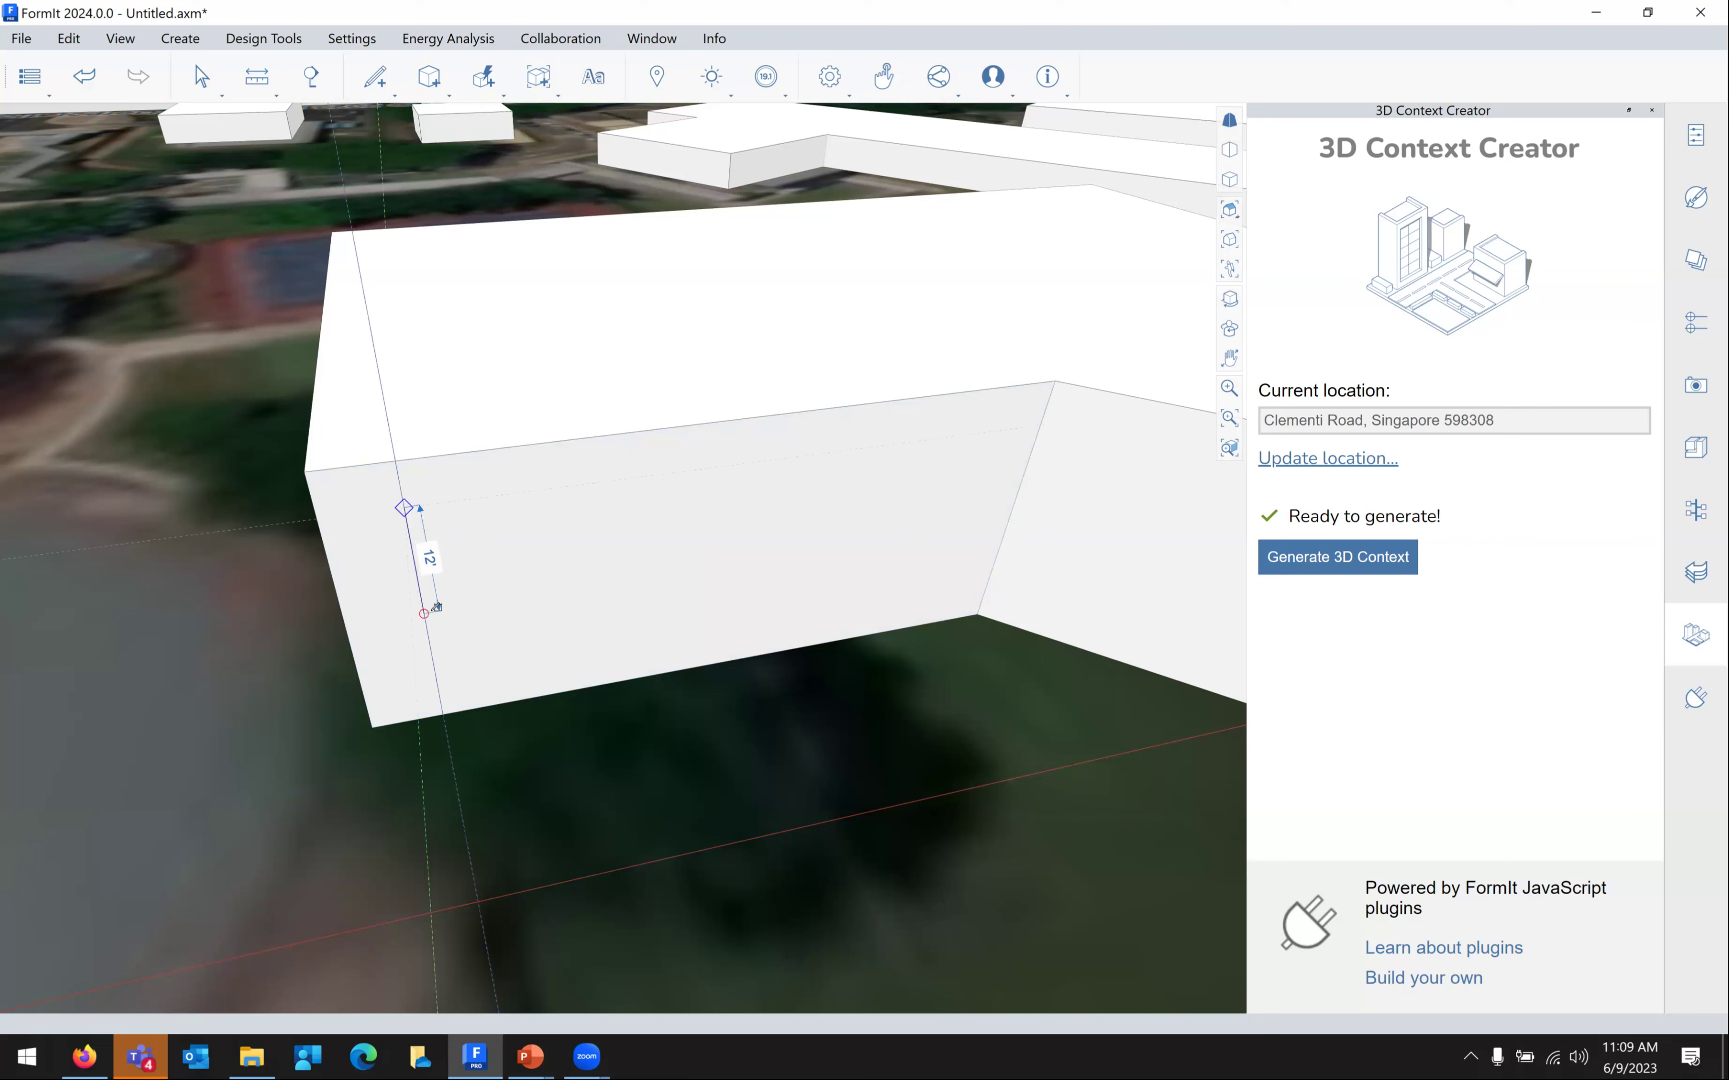
{"action": "left_click", "coordinate": [426, 610]}
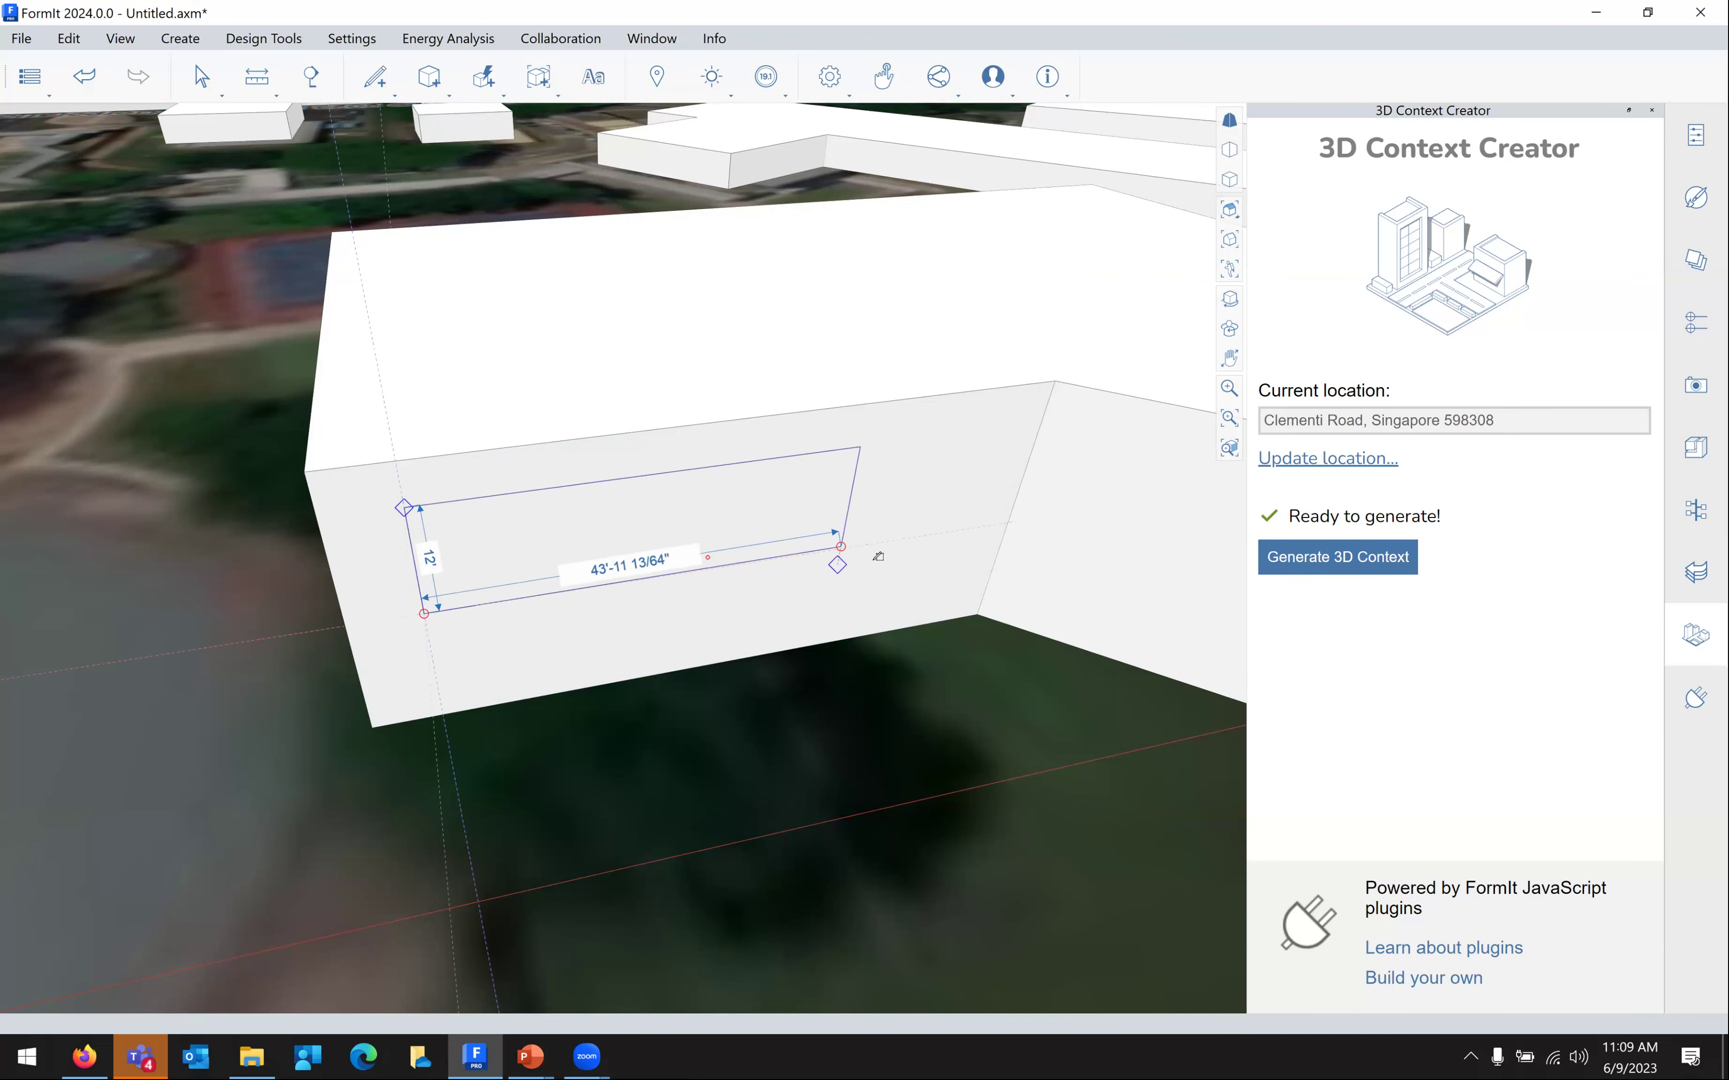
{"action": "left_click", "coordinate": [959, 535]}
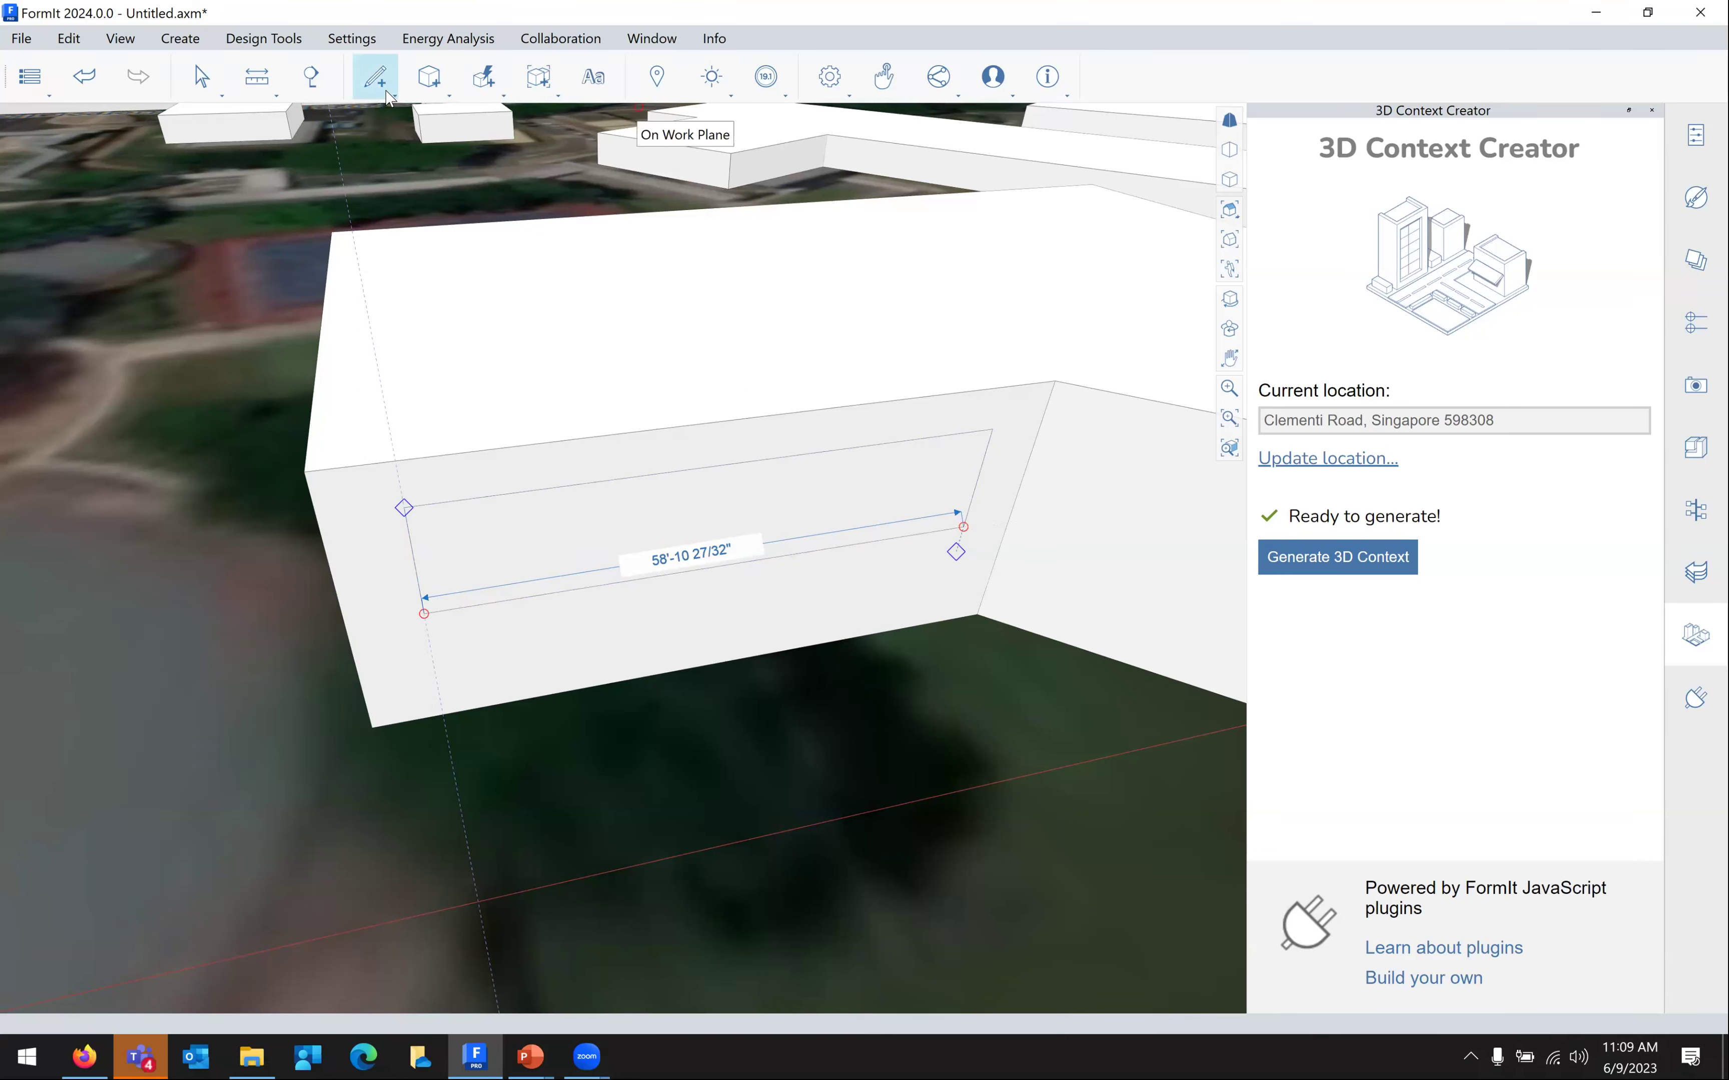
Push the new rectangle face outward to form a projecting window box
{"action": "key", "text": "Escape"}
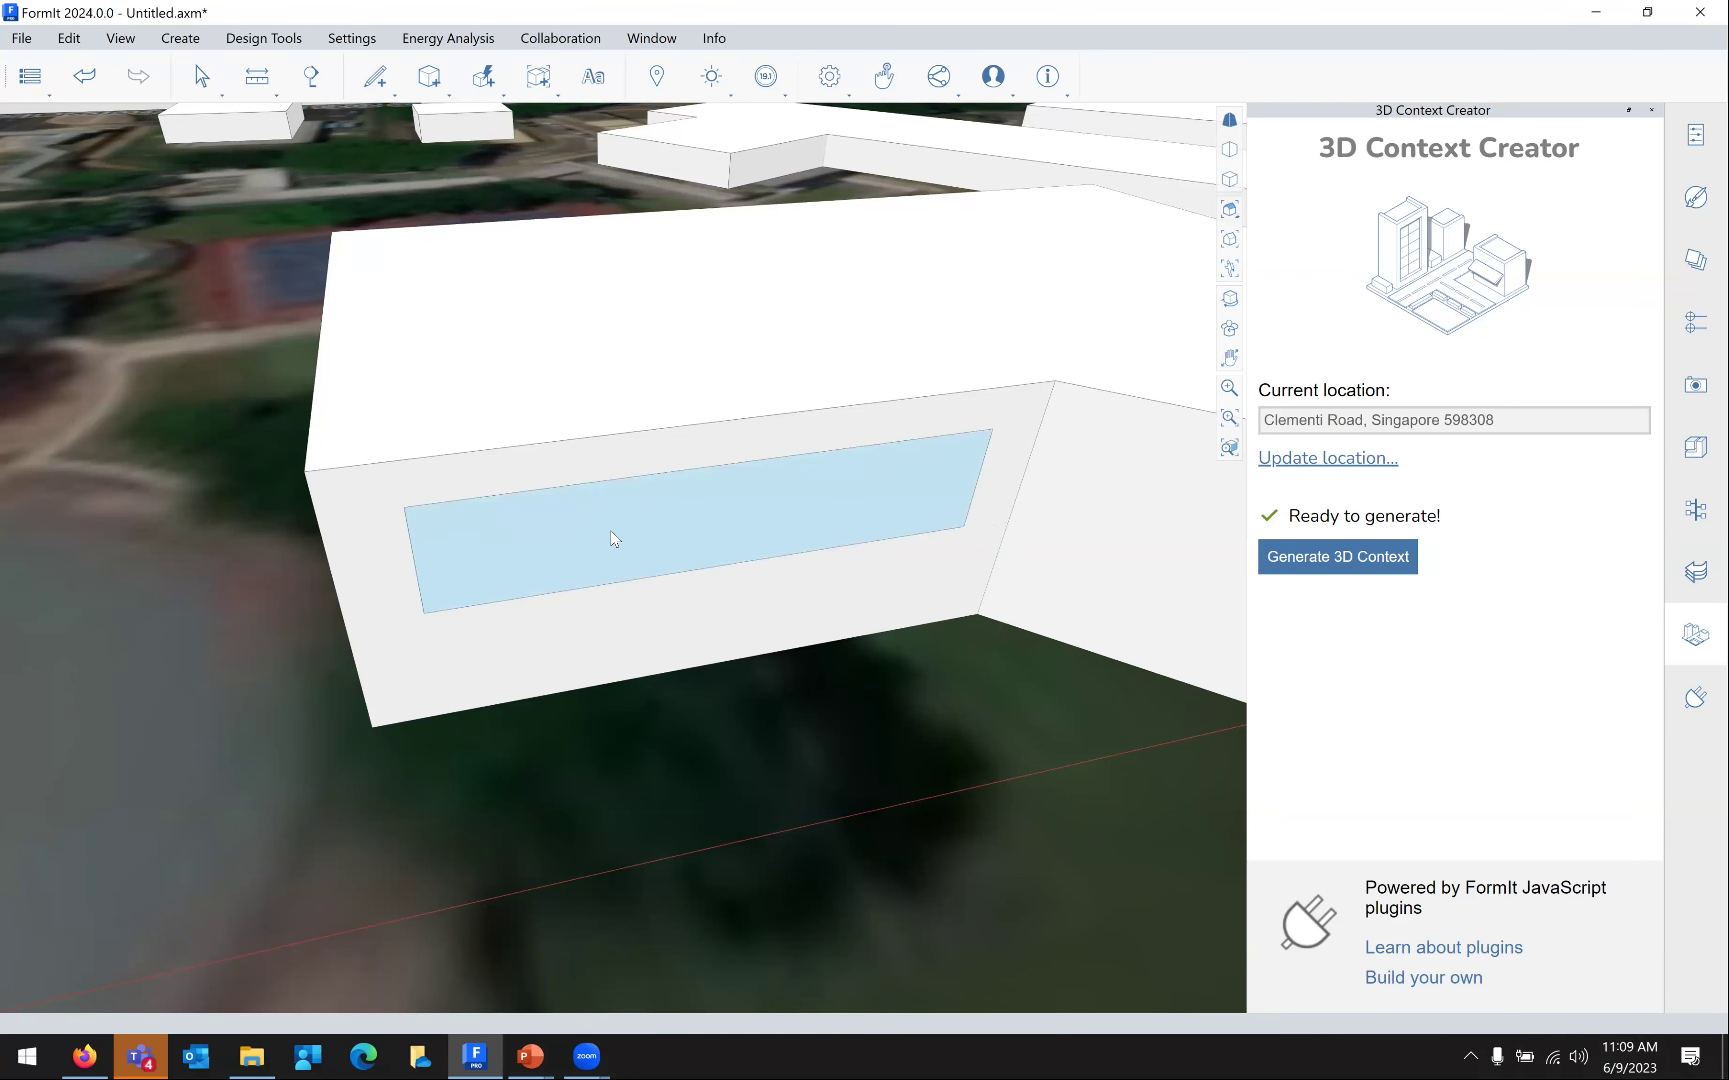
{"action": "left_click", "coordinate": [623, 537]}
{"action": "left_click_drag", "start_coordinate": [645, 556], "coordinate": [644, 572]}
{"action": "middle_click_drag", "start_coordinate": [941, 625], "coordinate": [841, 498]}
Offset the window face inward 1'-4 15/32" and recess the inner face 7'
{"action": "right_click", "coordinate": [840, 499]}
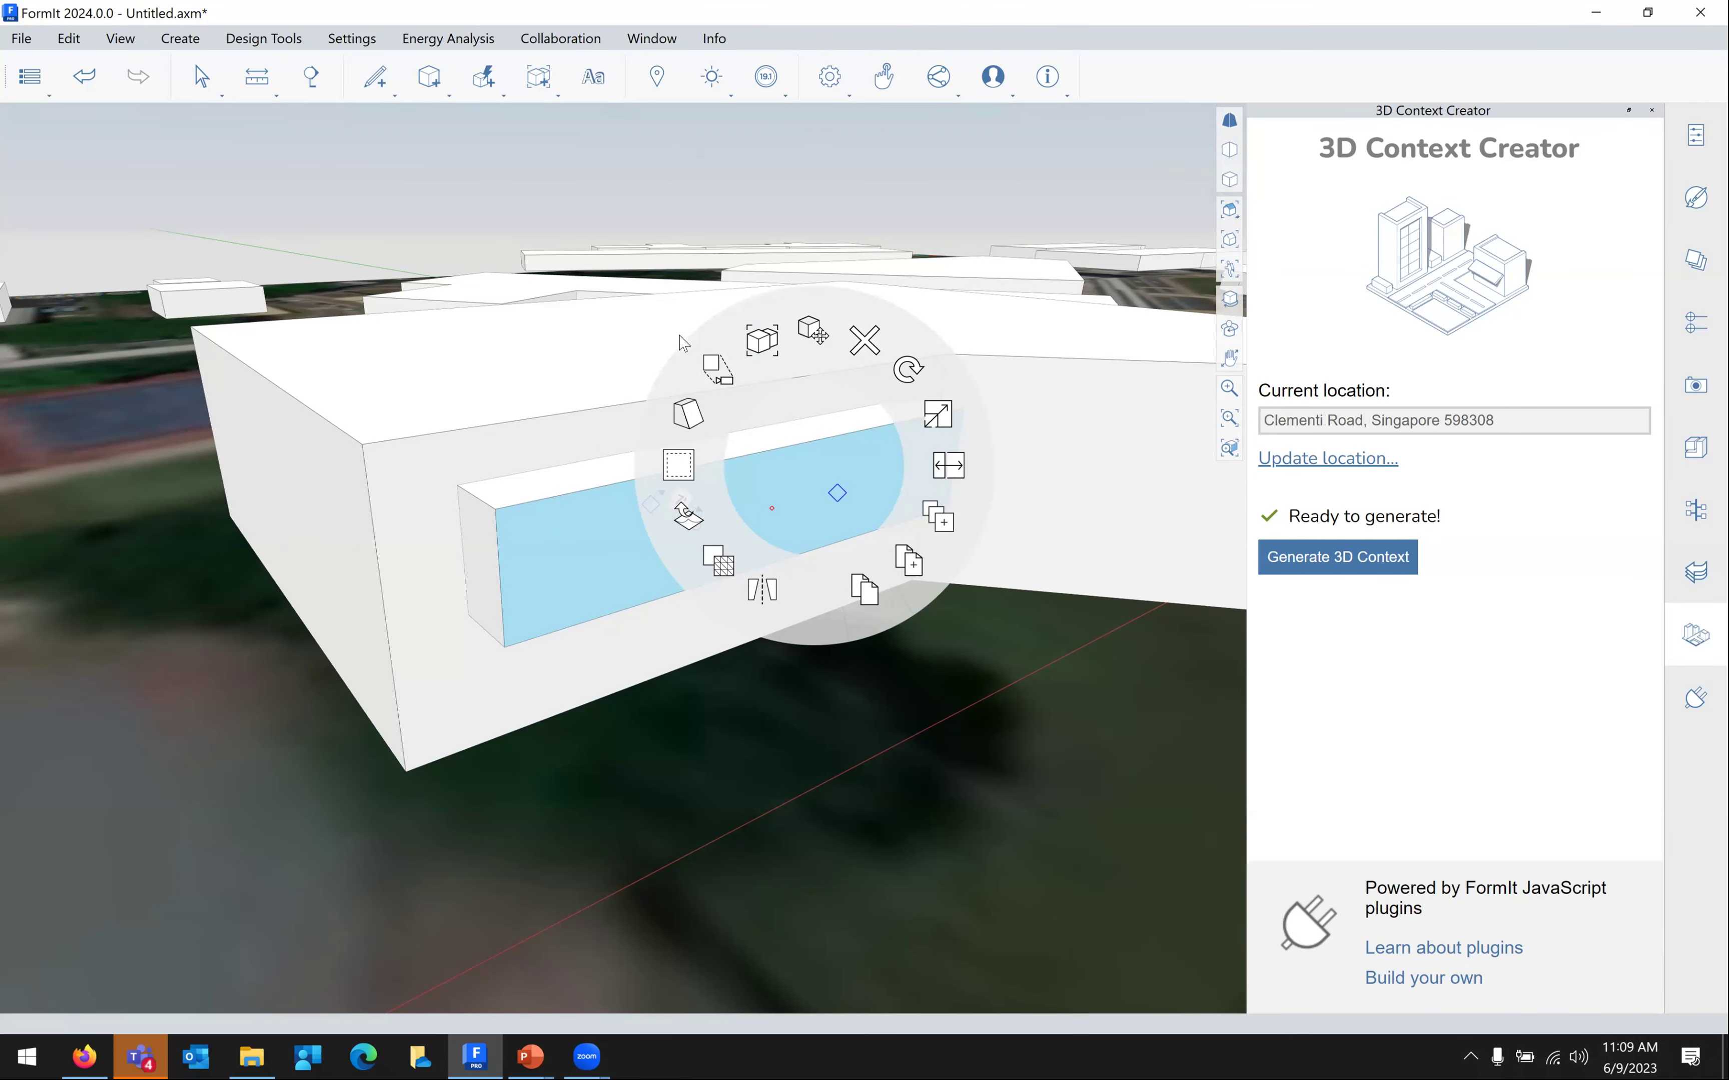
{"action": "left_click", "coordinate": [684, 415]}
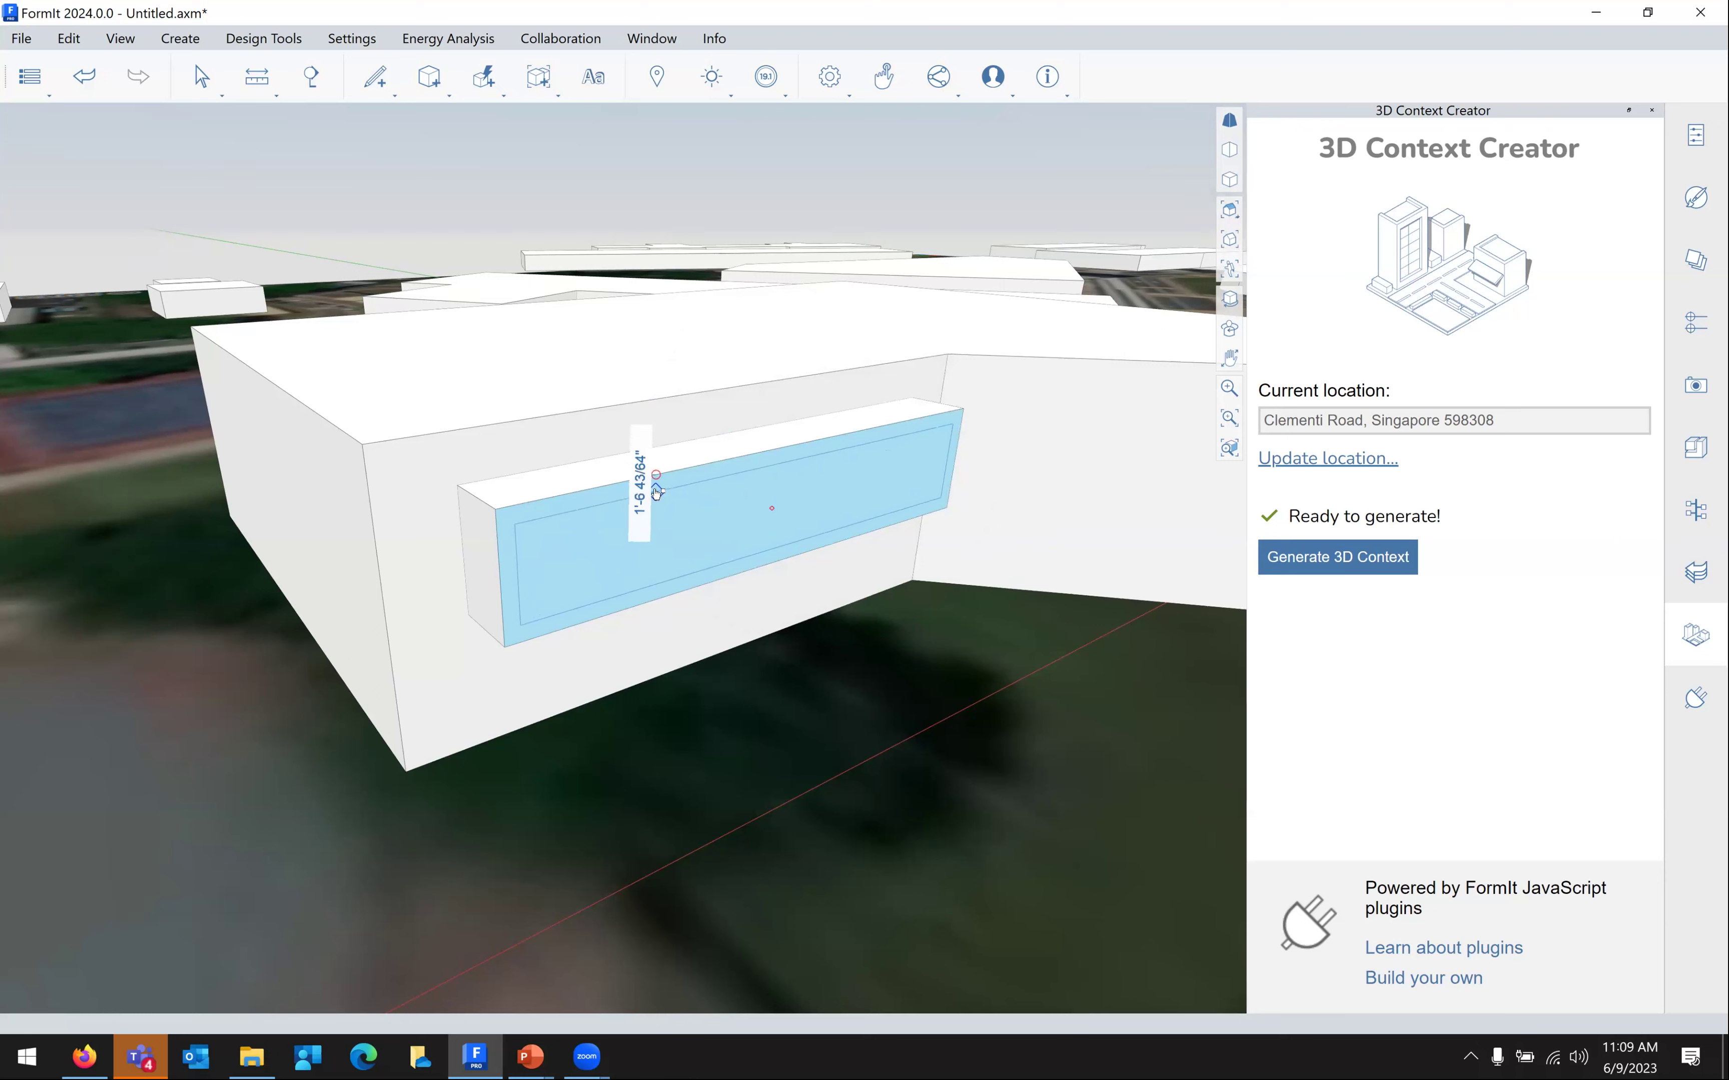
{"action": "left_click", "coordinate": [656, 490]}
{"action": "left_click", "coordinate": [689, 528]}
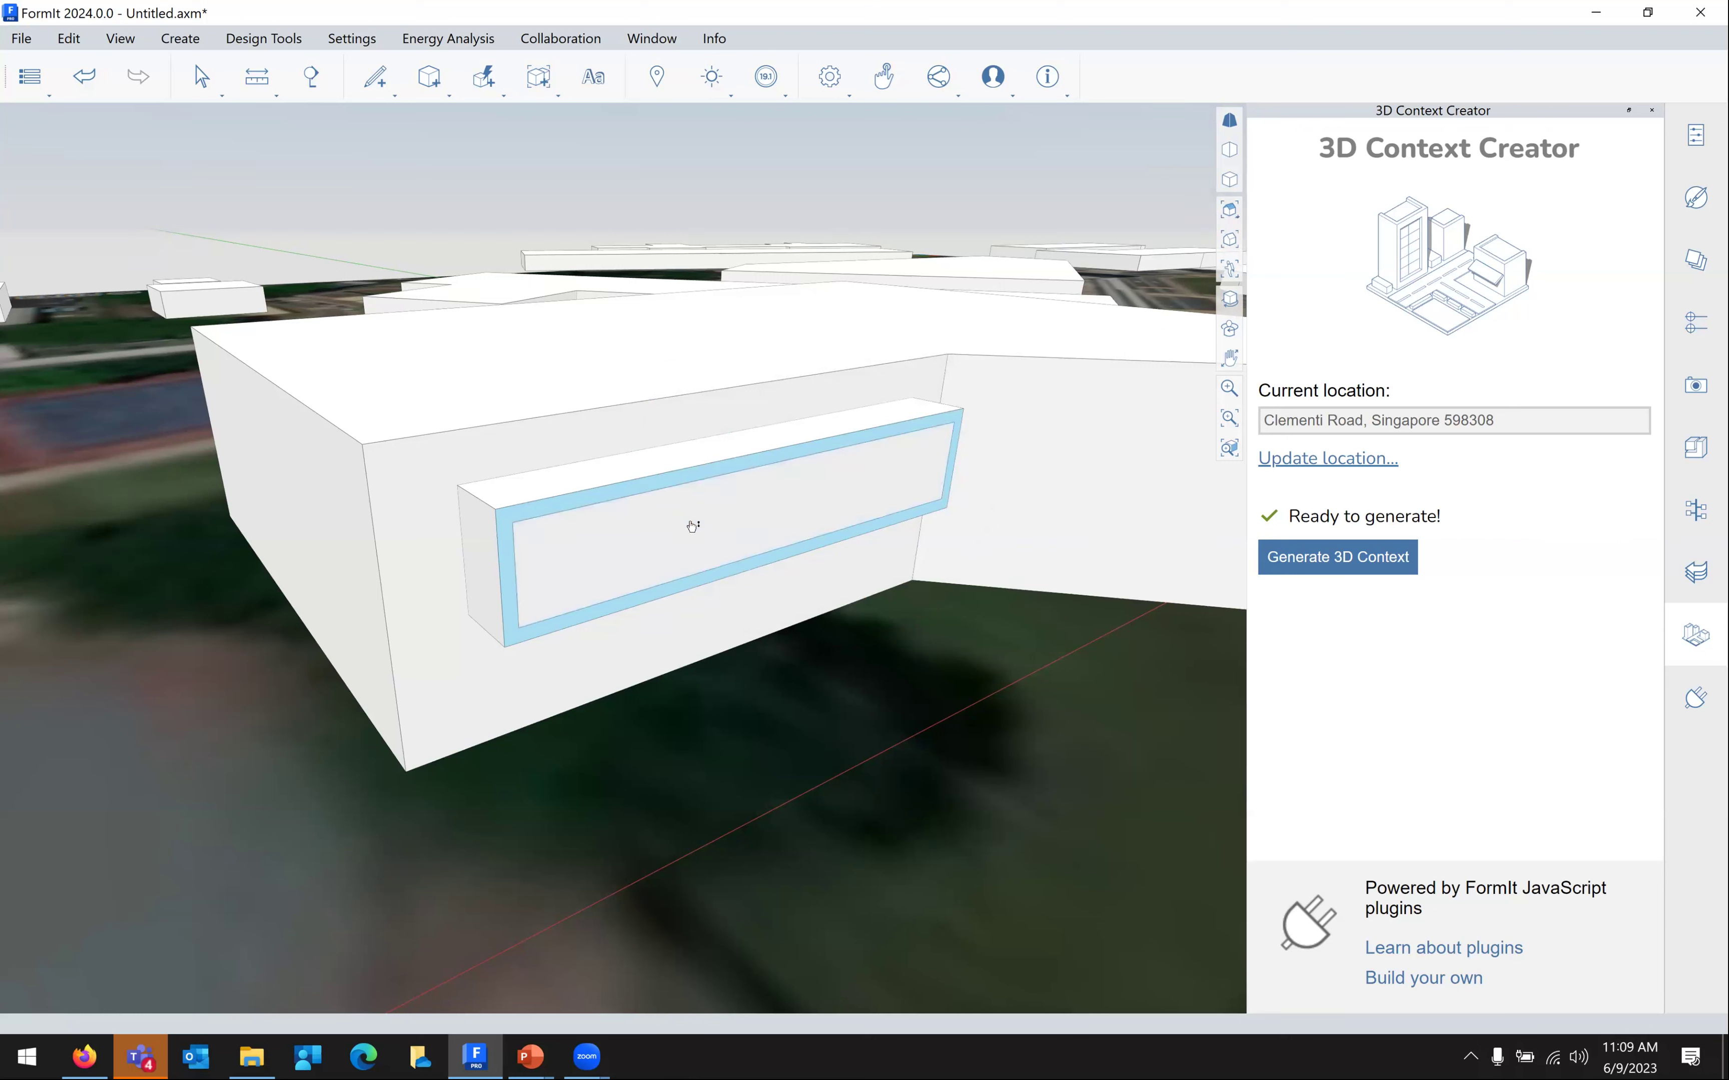
{"action": "left_click", "coordinate": [692, 527]}
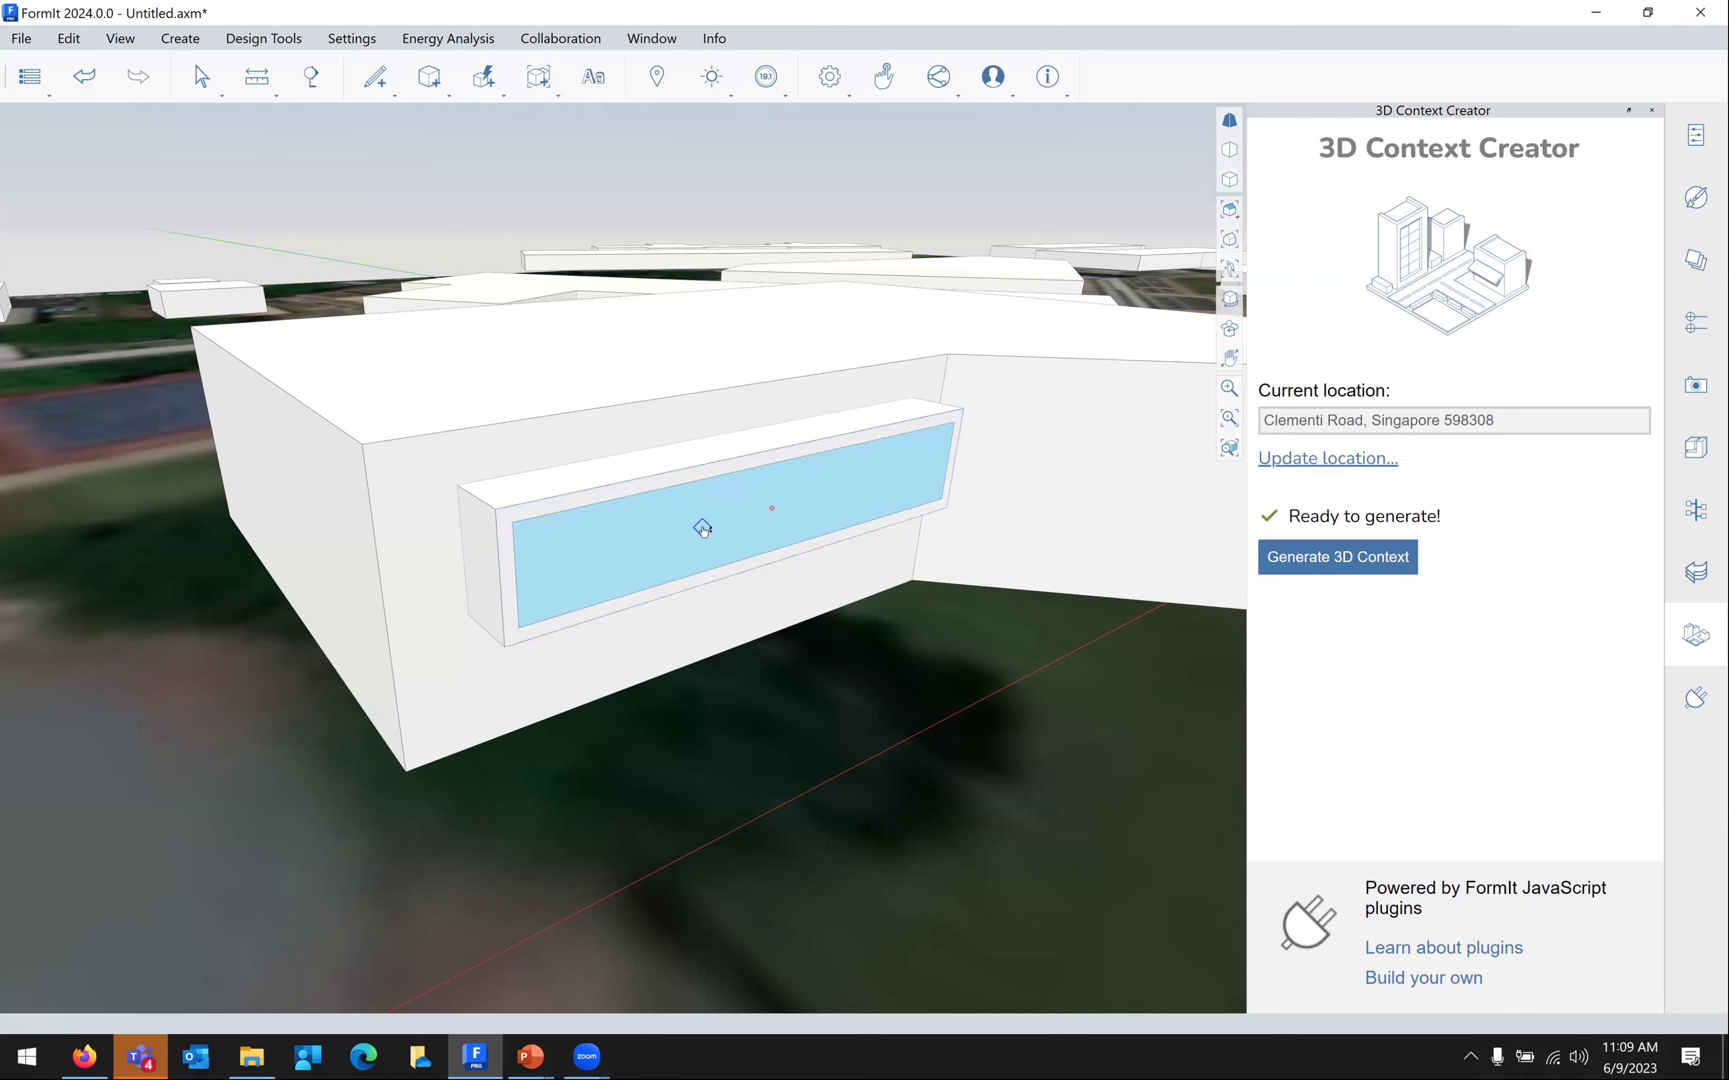
{"action": "left_click", "coordinate": [402, 545]}
{"action": "left_click", "coordinate": [893, 676]}
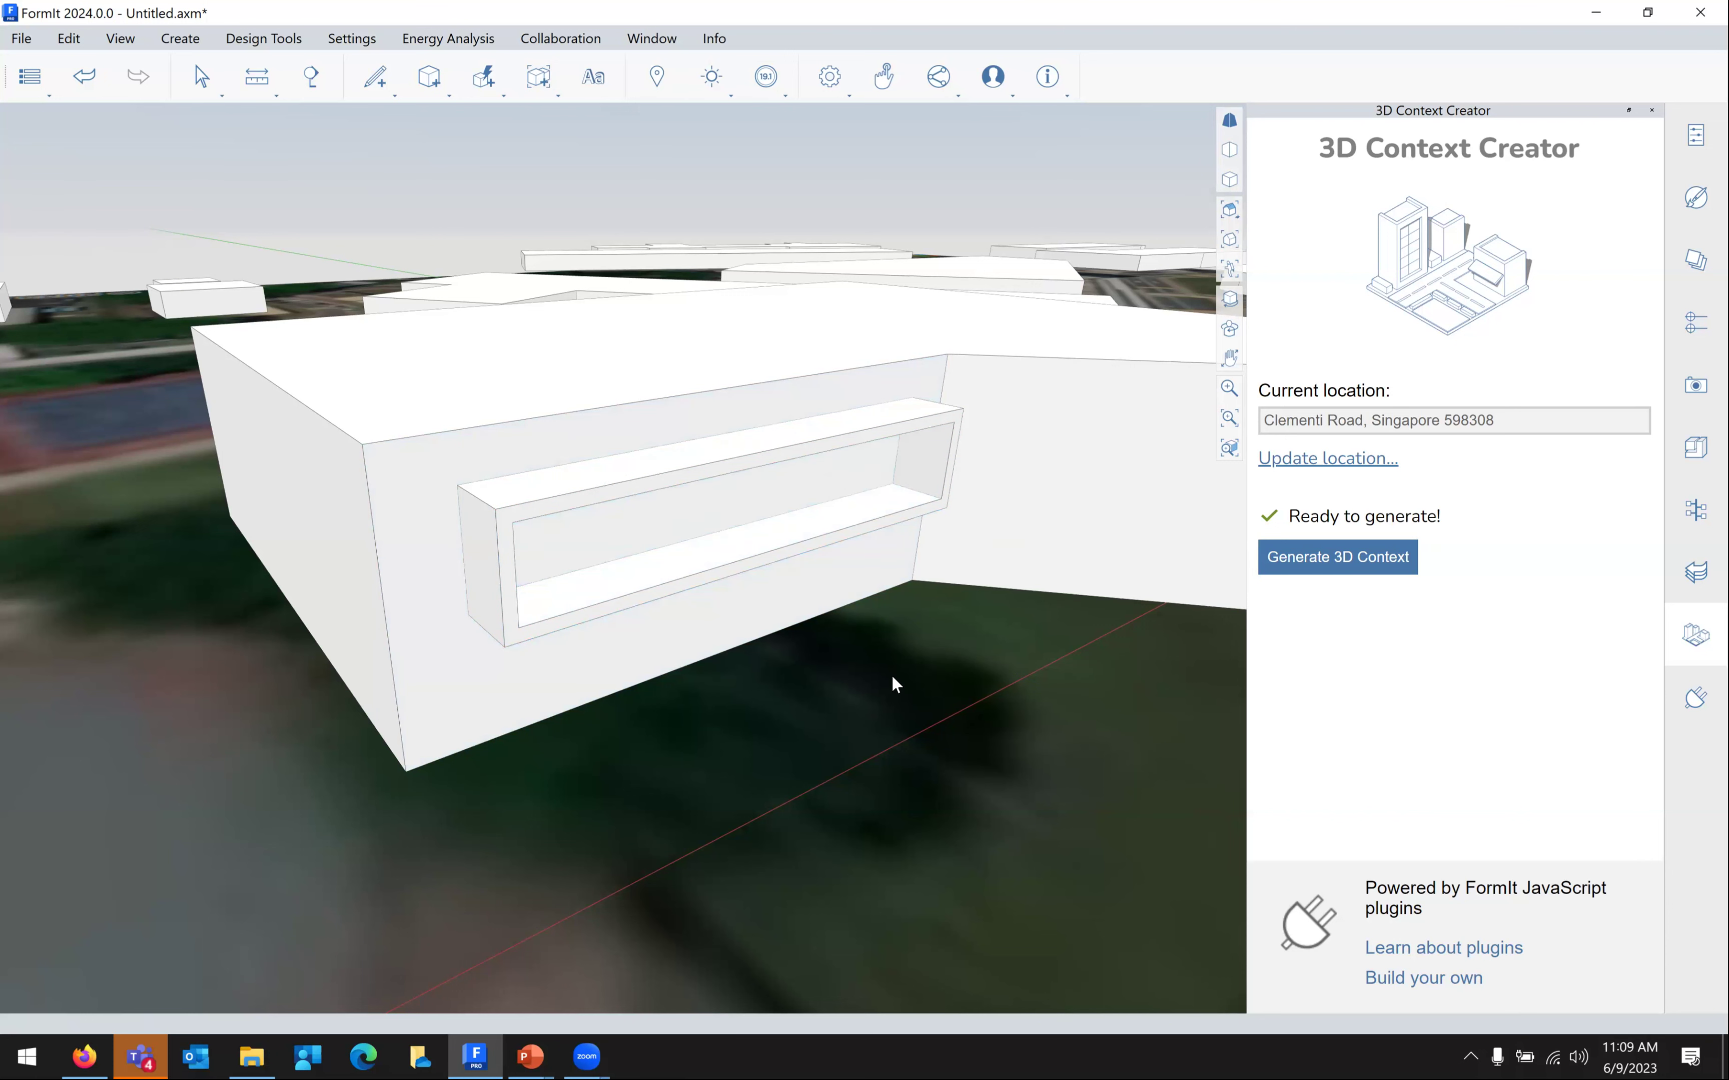
Pan the view down and right toward the window box
{"action": "middle_click_drag", "start_coordinate": [888, 653], "coordinate": [894, 685]}
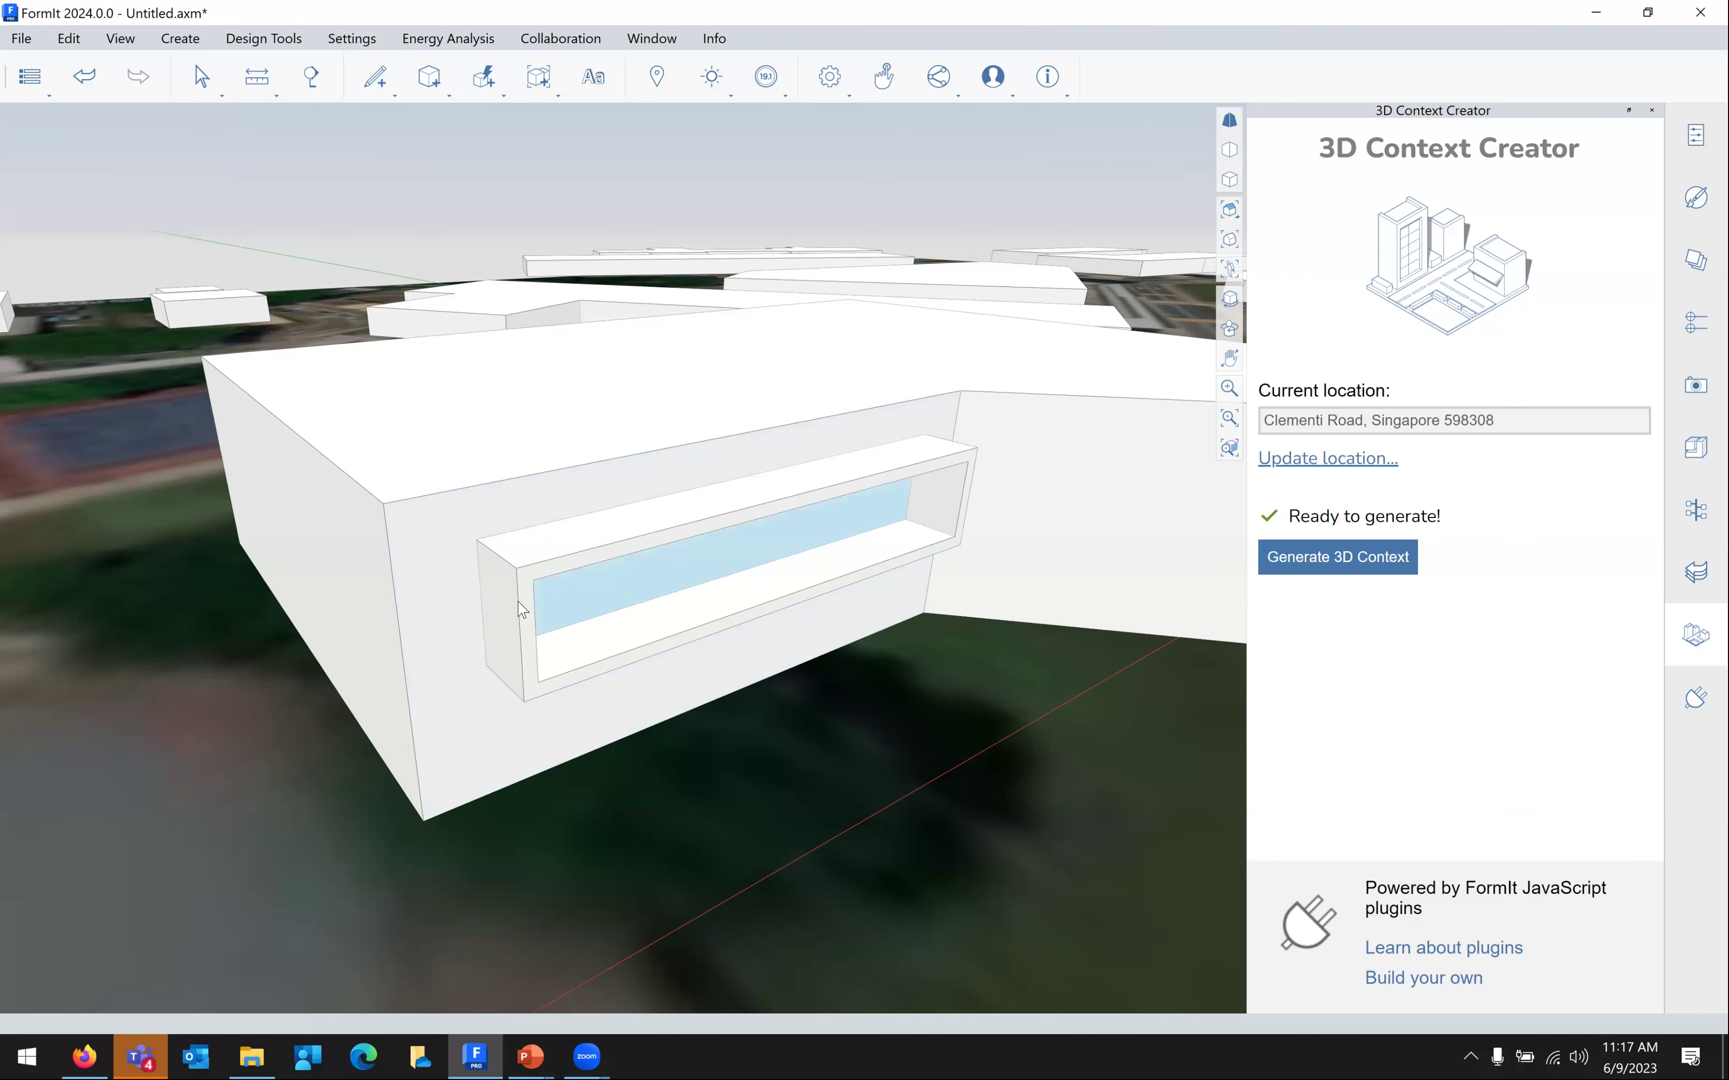
Tilt the window box's front frame face by 18.43° so the box tapers at a slant
{"action": "scroll", "coordinate": [536, 580], "scroll_direction": "up", "scroll_amount": 2}
{"action": "scroll", "coordinate": [536, 580], "scroll_direction": "up", "scroll_amount": 2}
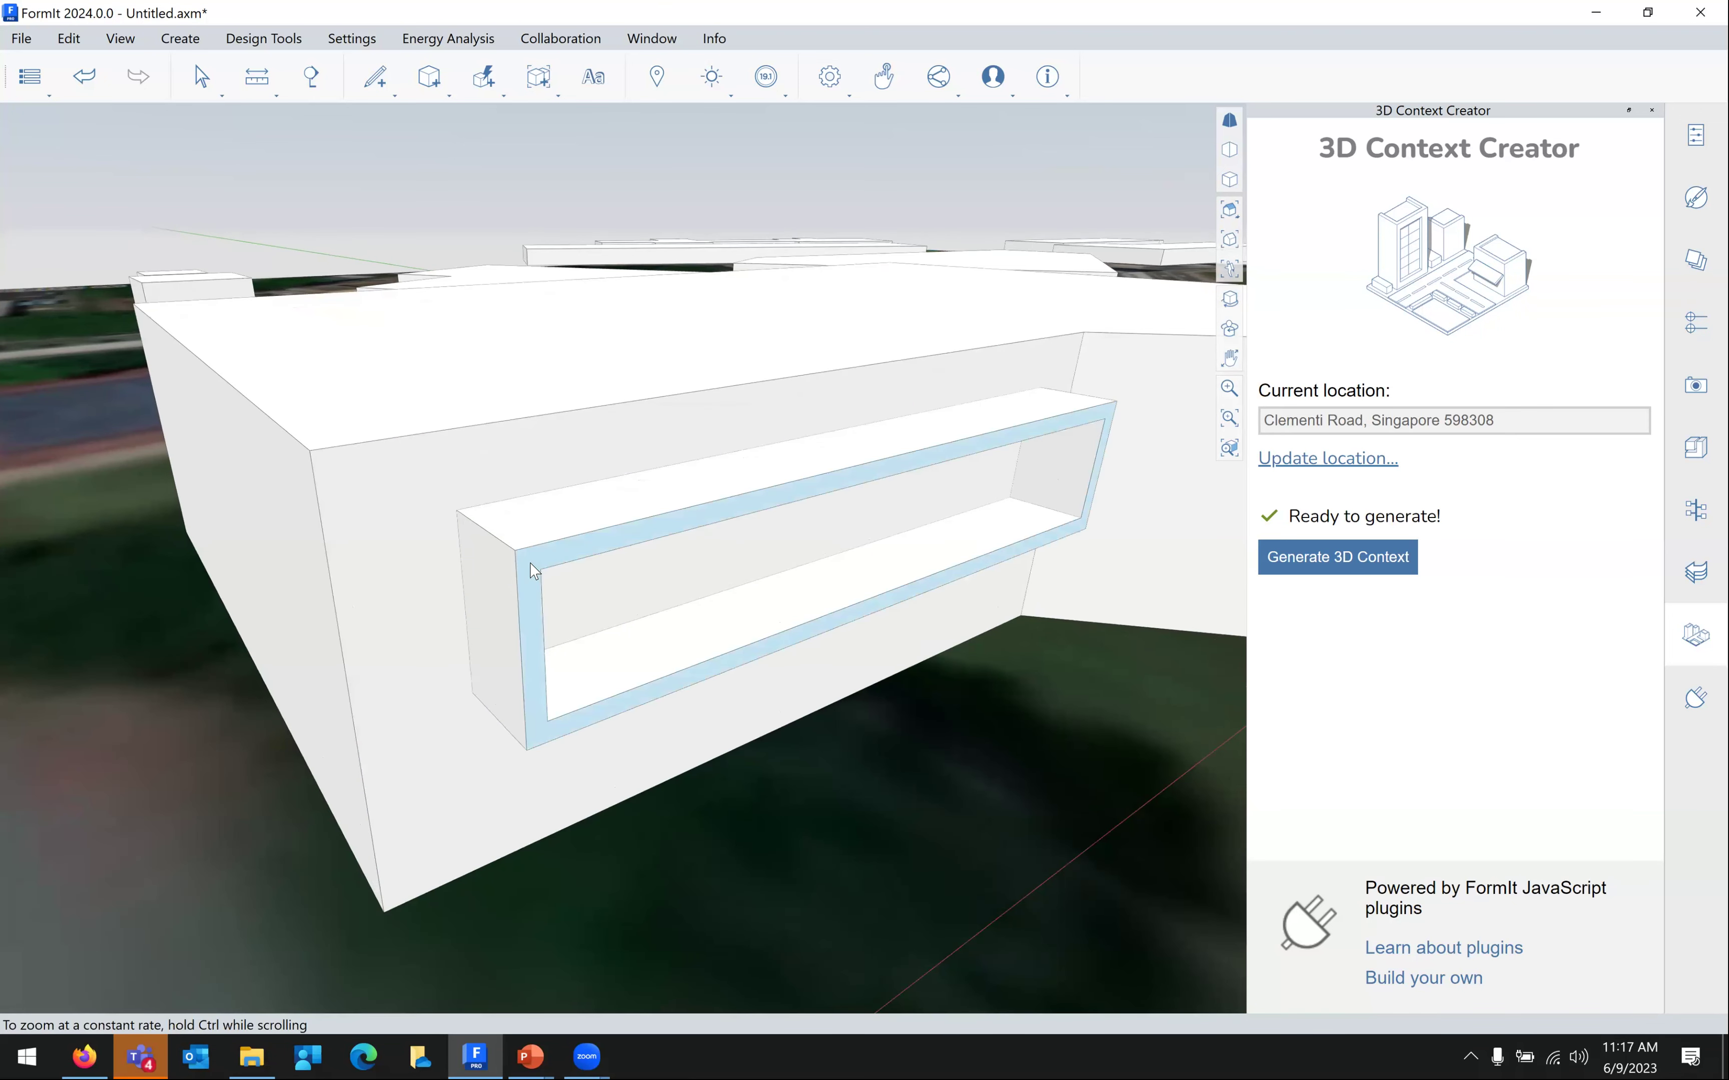
{"action": "right_click", "coordinate": [533, 570]}
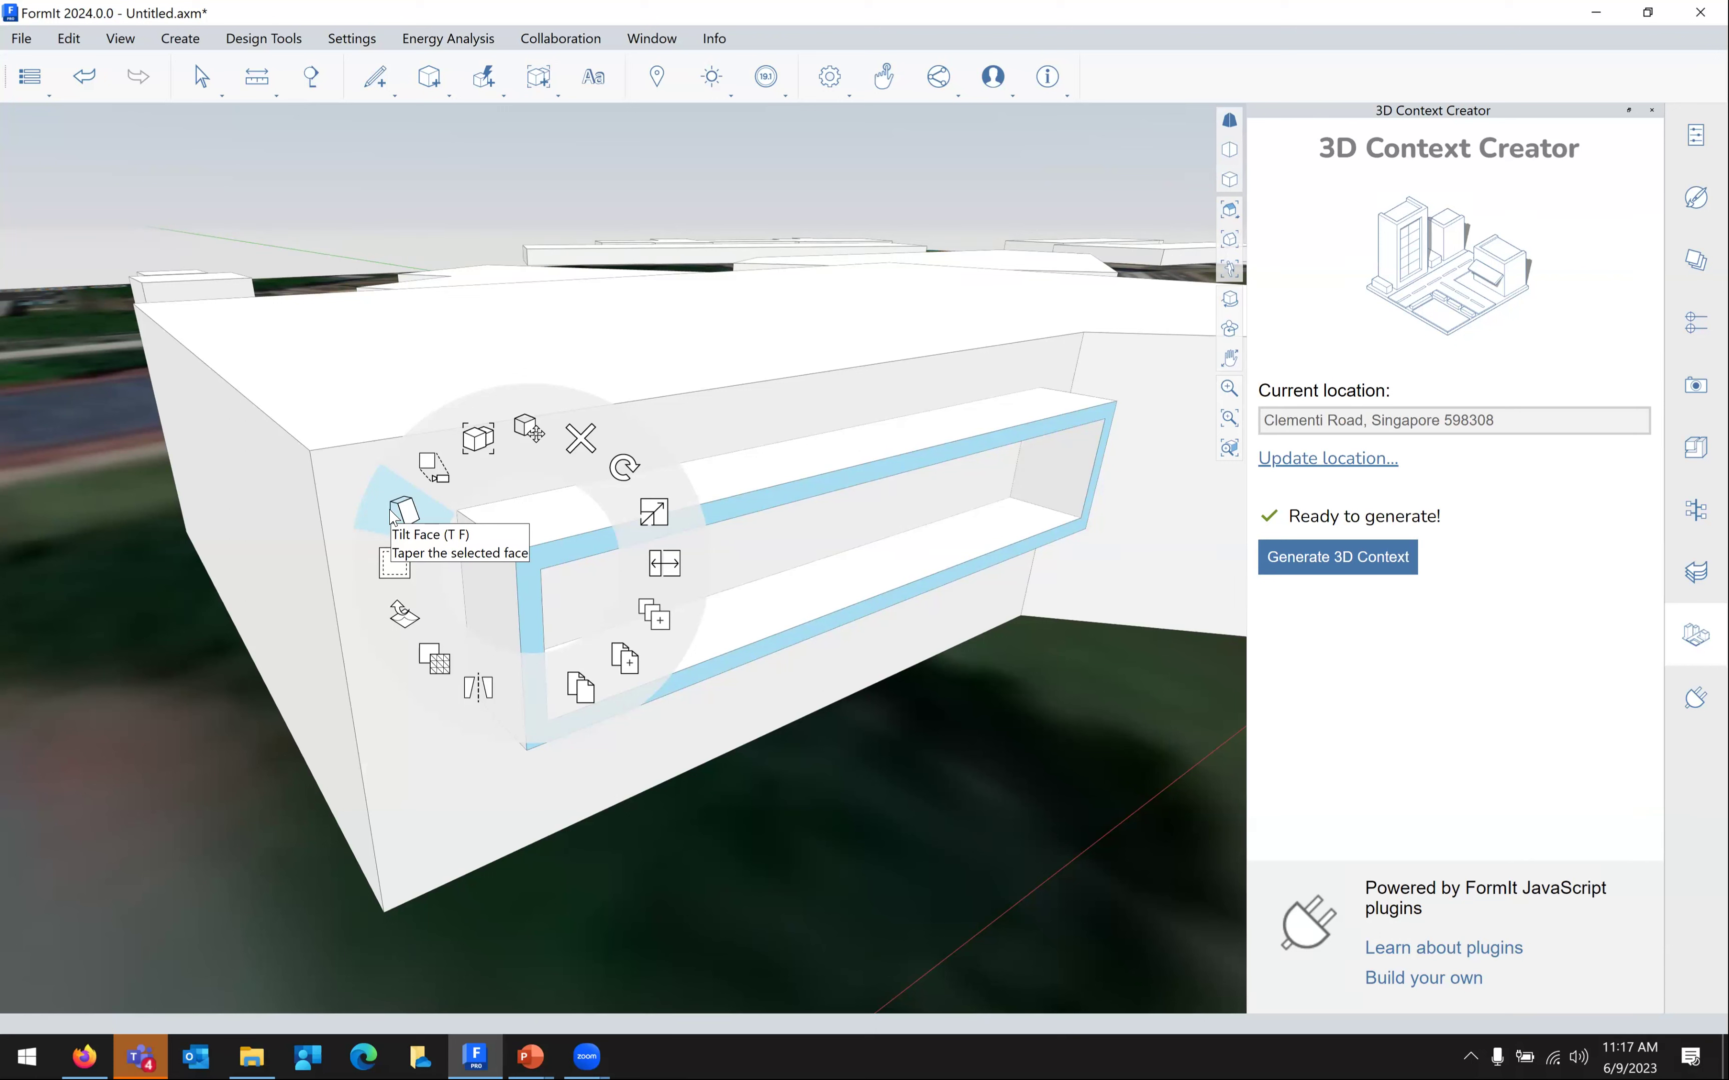
{"action": "left_click", "coordinate": [397, 511]}
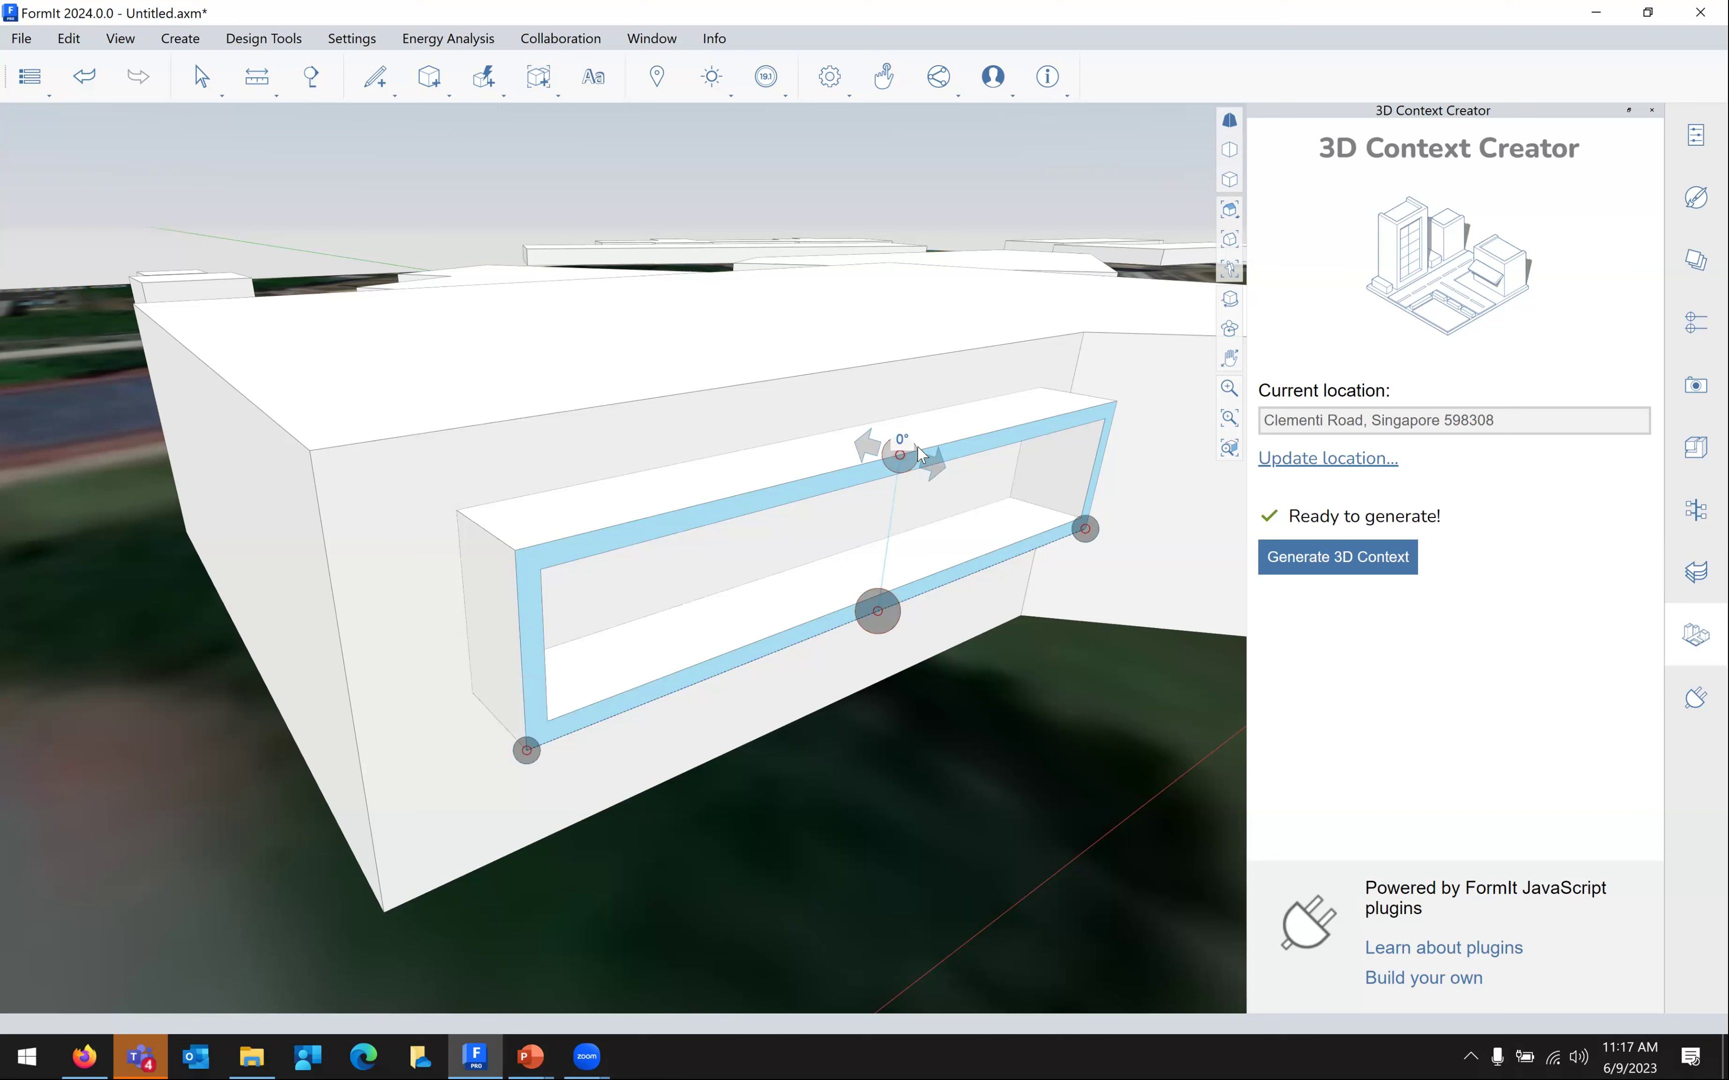
{"action": "mouse_move", "coordinate": [935, 466]}
{"action": "left_mouse_down"}
{"action": "mouse_move", "coordinate": [958, 485]}
{"action": "mouse_move", "coordinate": [936, 490]}
{"action": "left_mouse_up"}
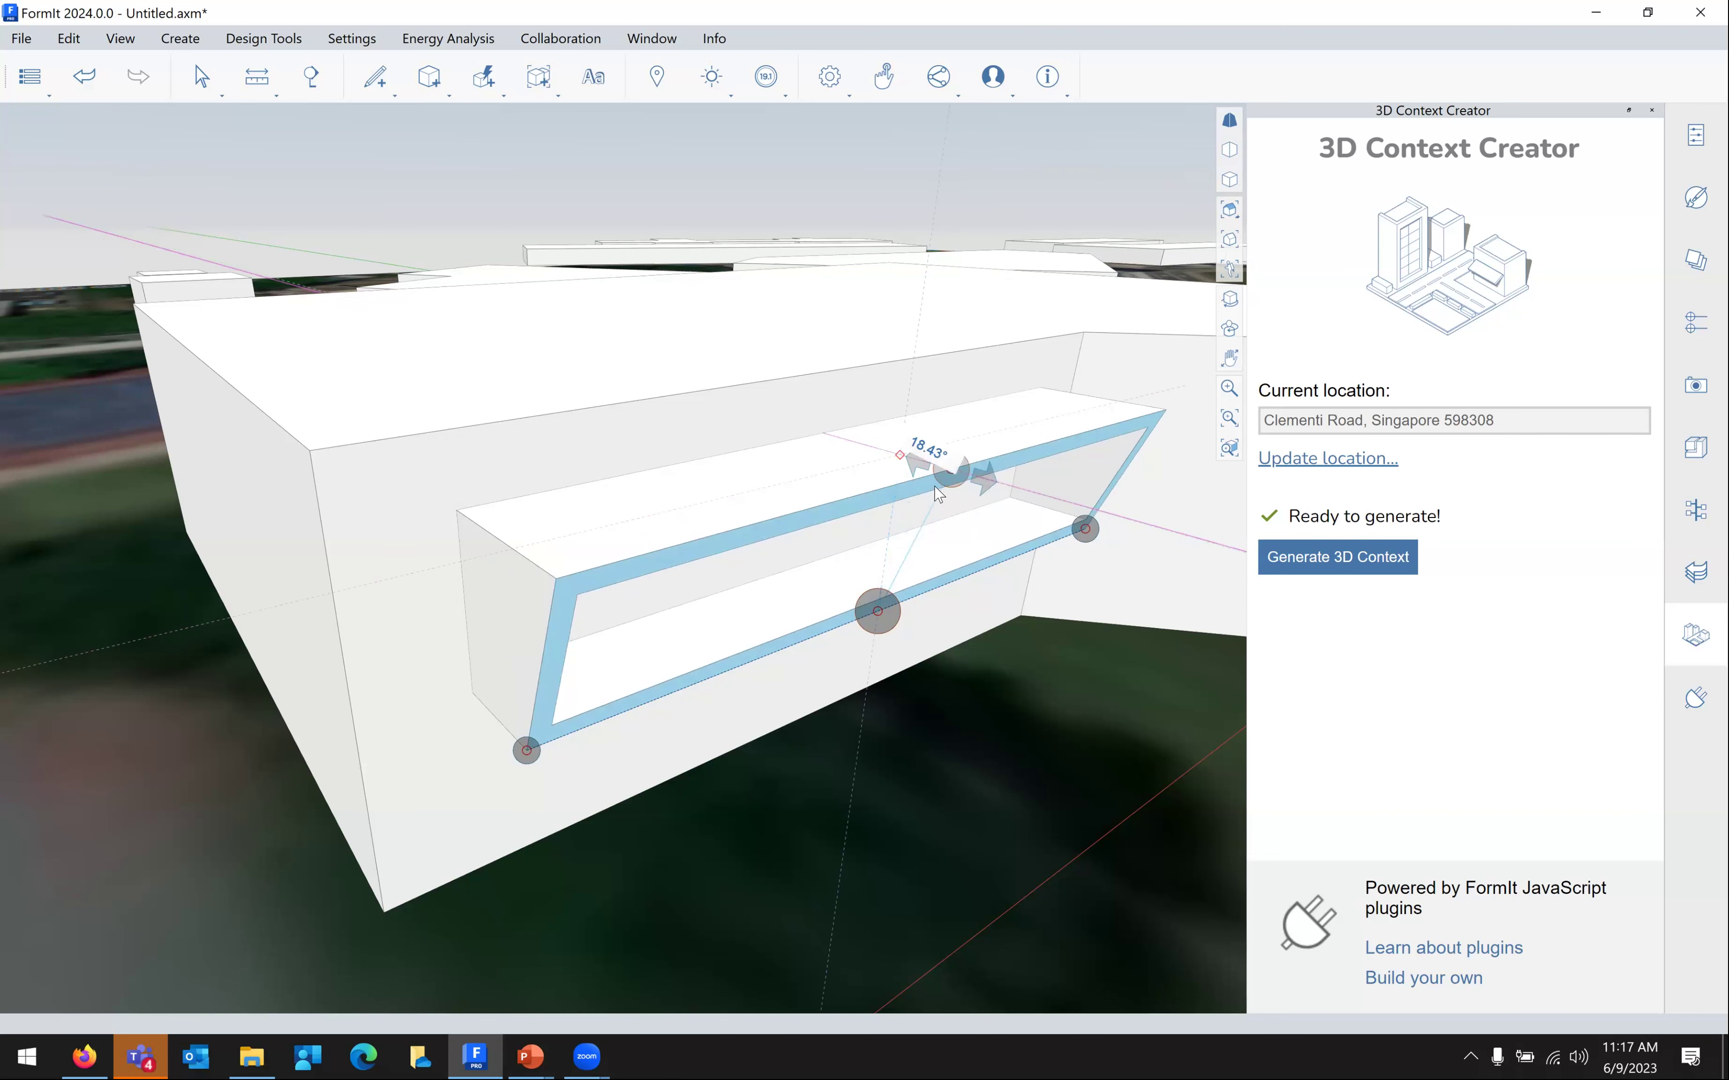
{"action": "scroll", "coordinate": [847, 800], "scroll_direction": "down", "scroll_amount": 2}
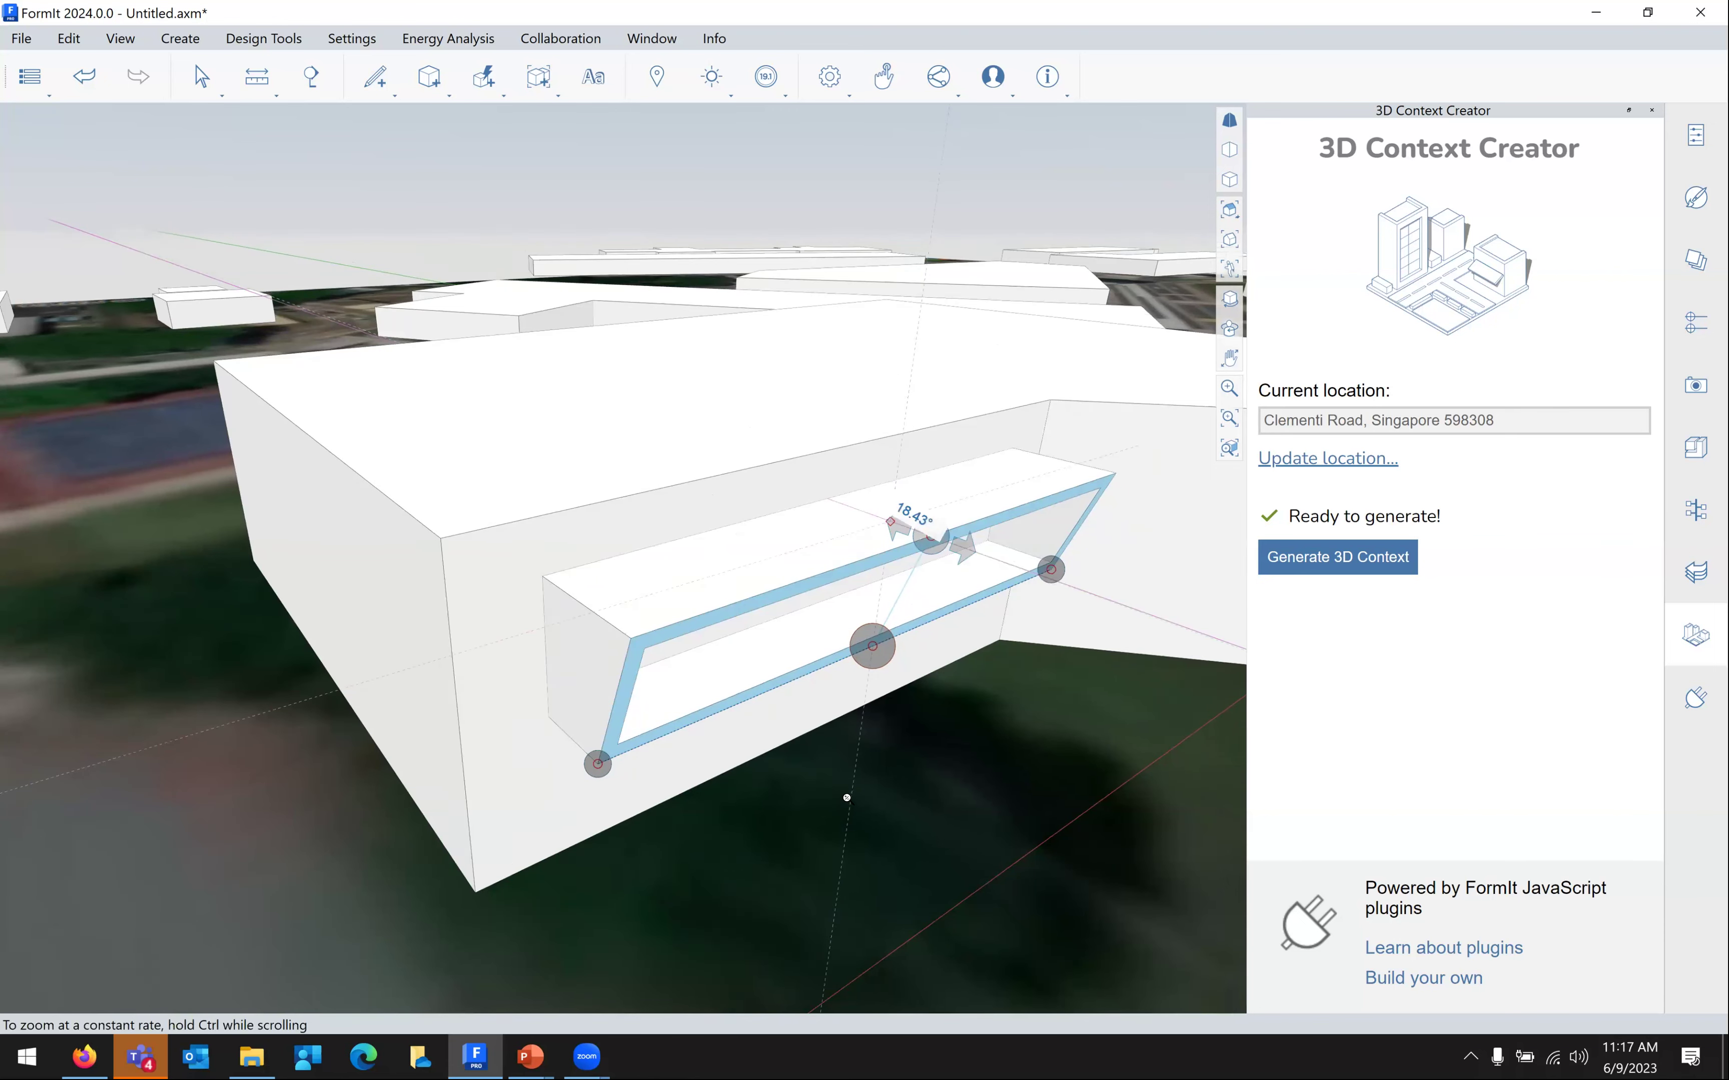
{"action": "left_click", "coordinate": [841, 785]}
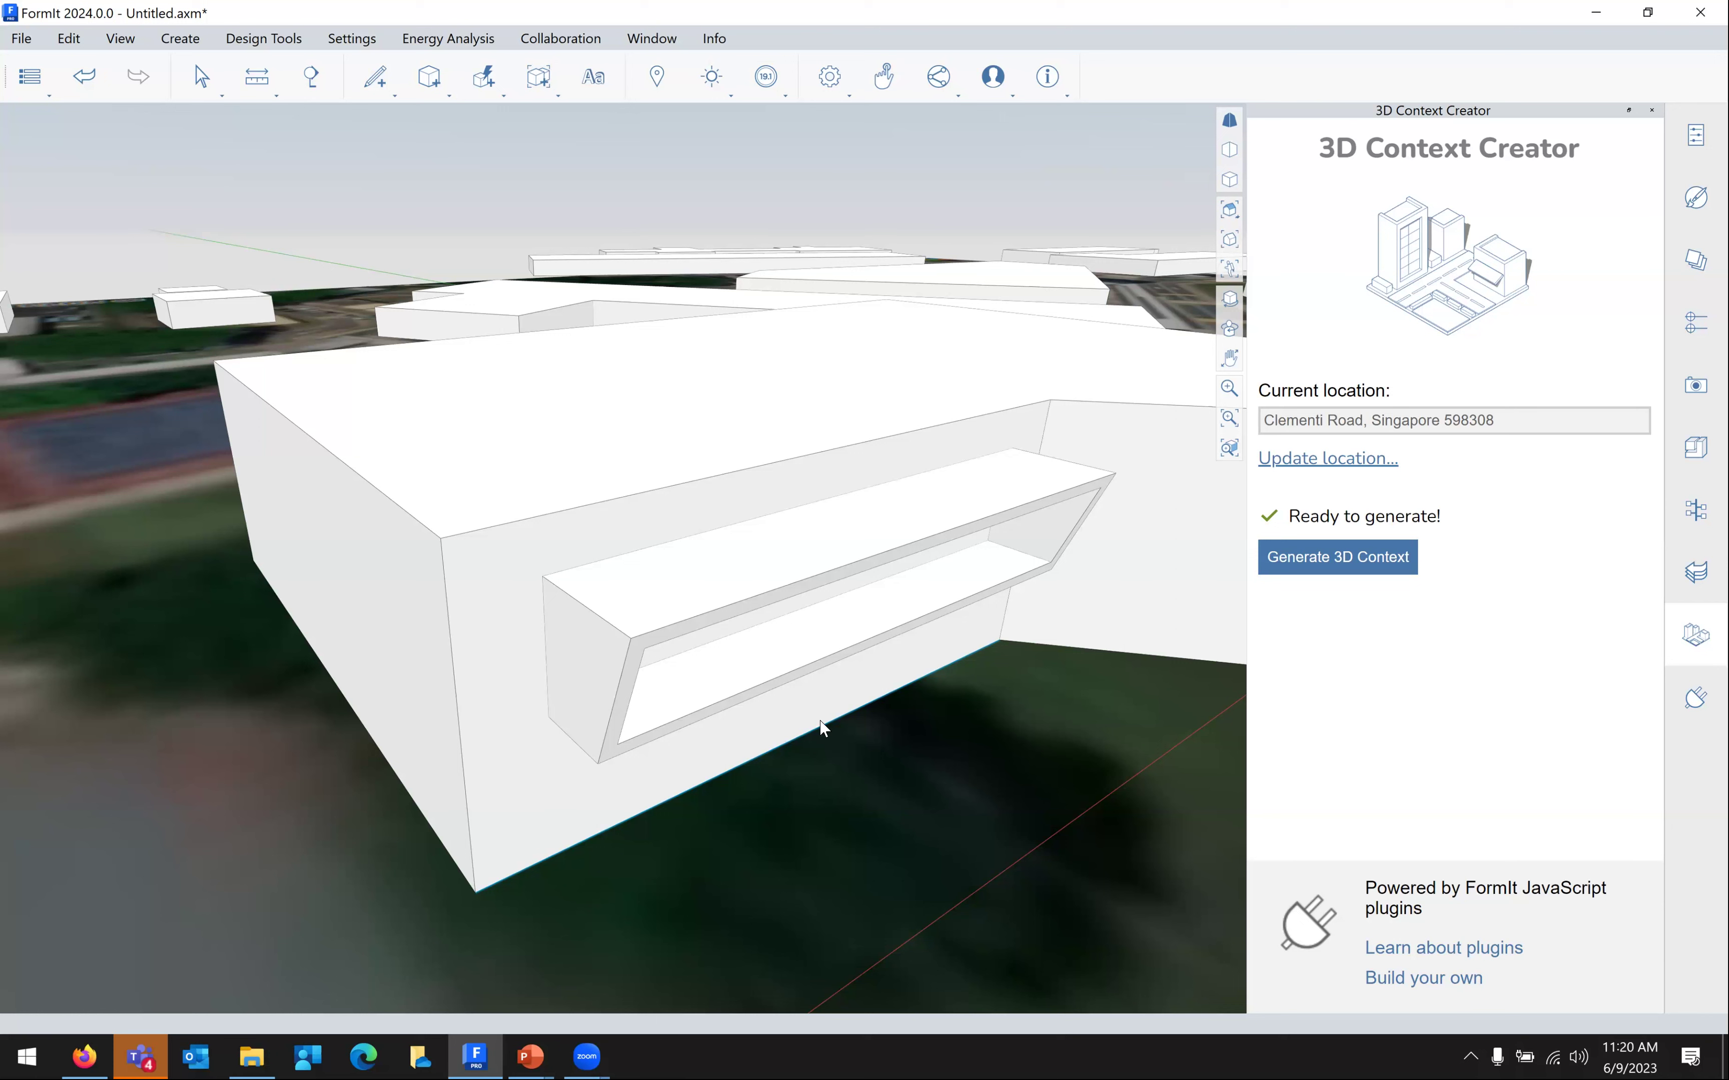
Open the Materials panel beside the model, showing the Material Samples library folders
{"action": "left_click", "coordinate": [1091, 466]}
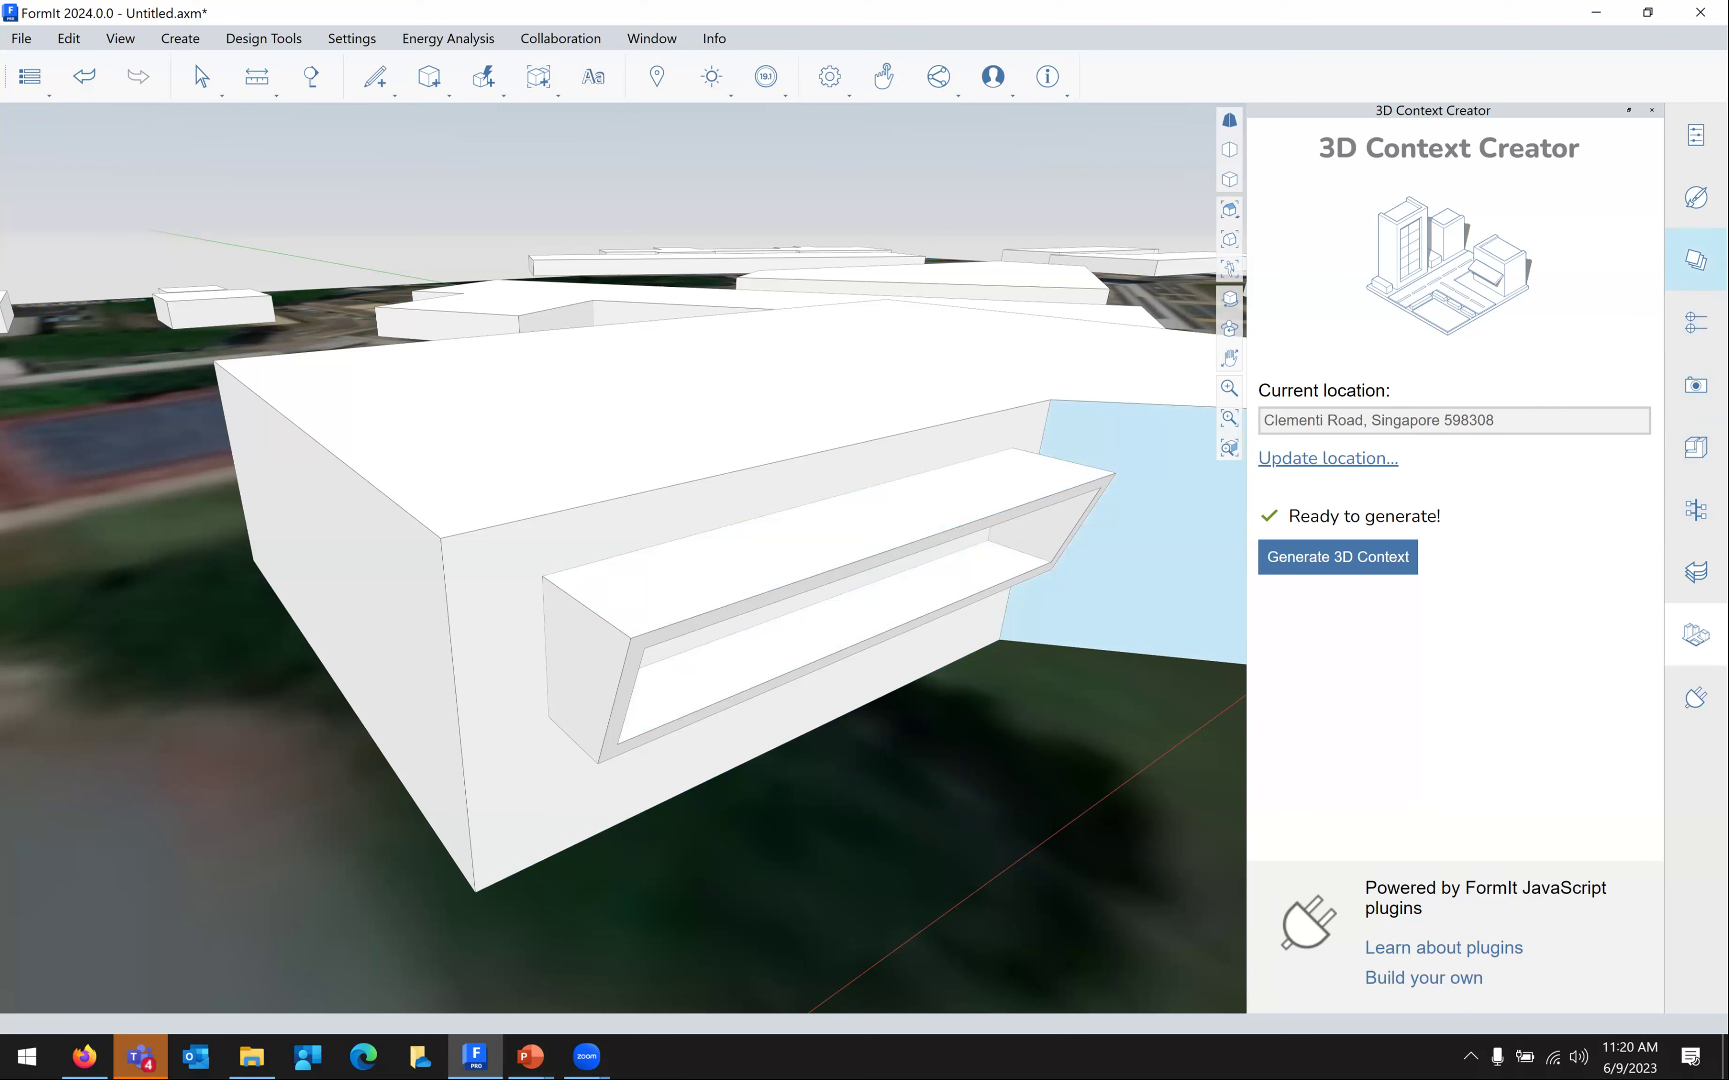
{"action": "left_click", "coordinate": [1695, 258]}
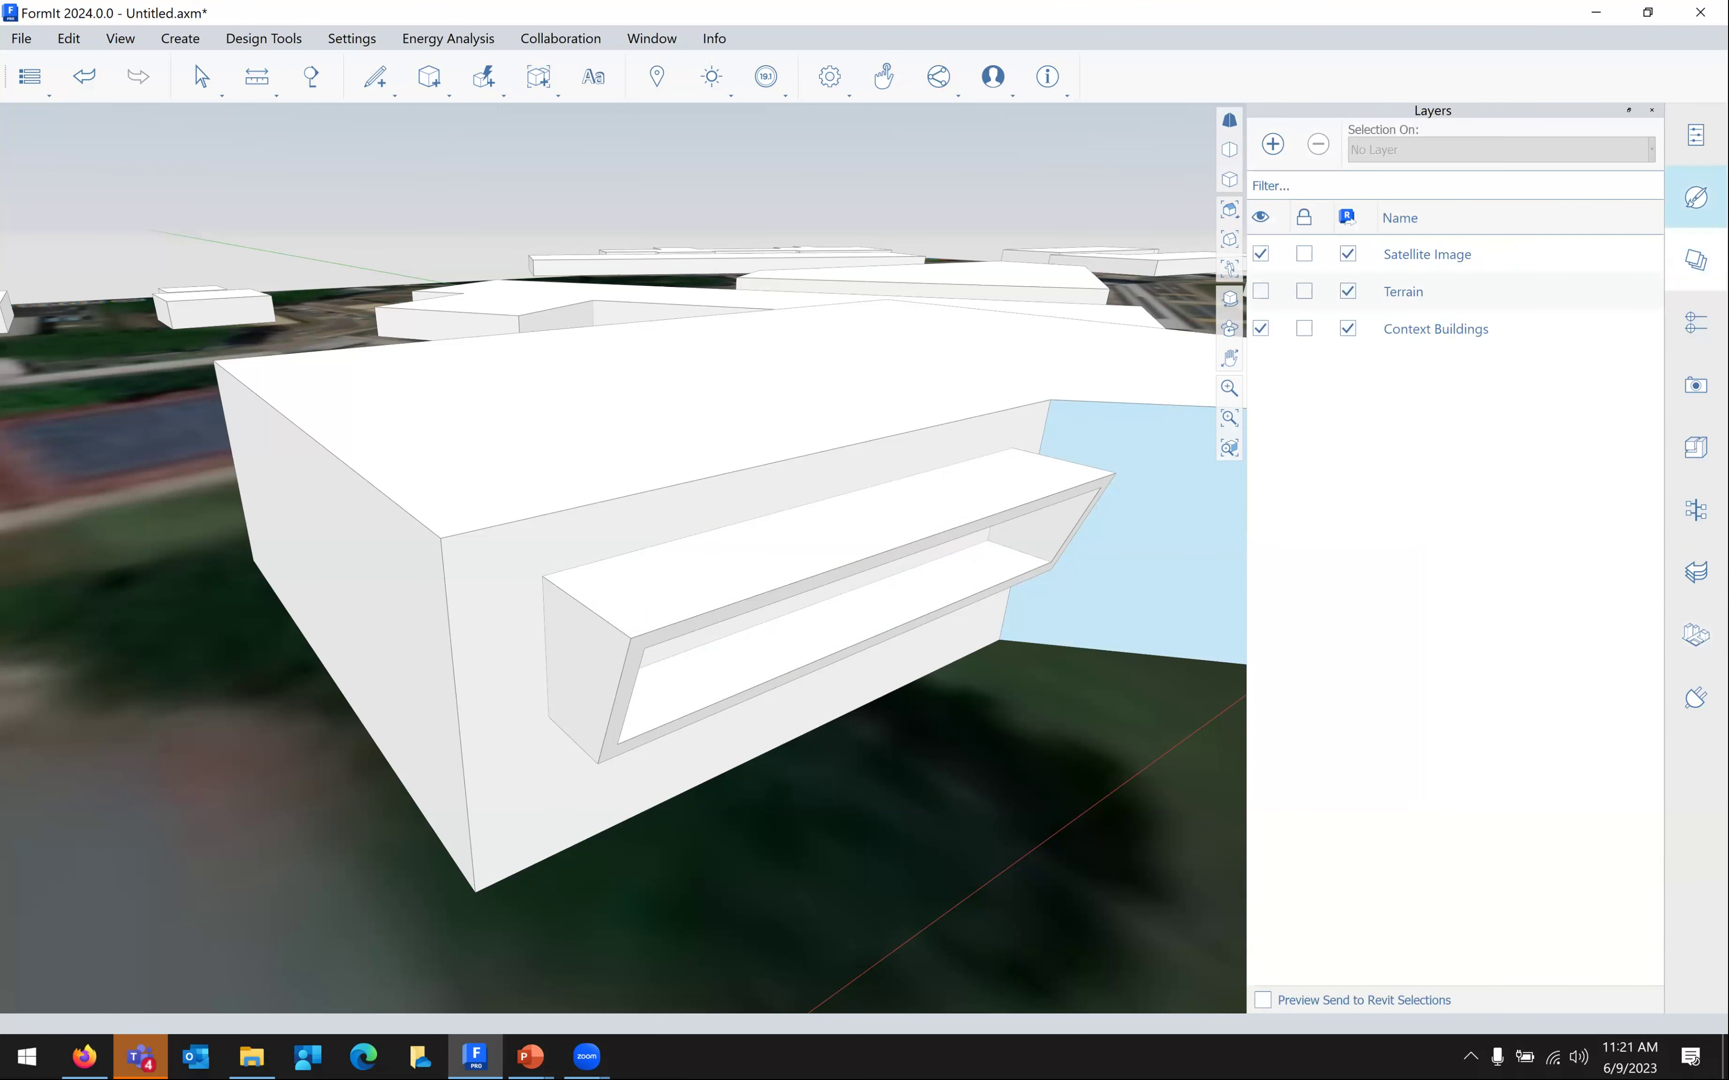
{"action": "left_click", "coordinate": [1695, 196]}
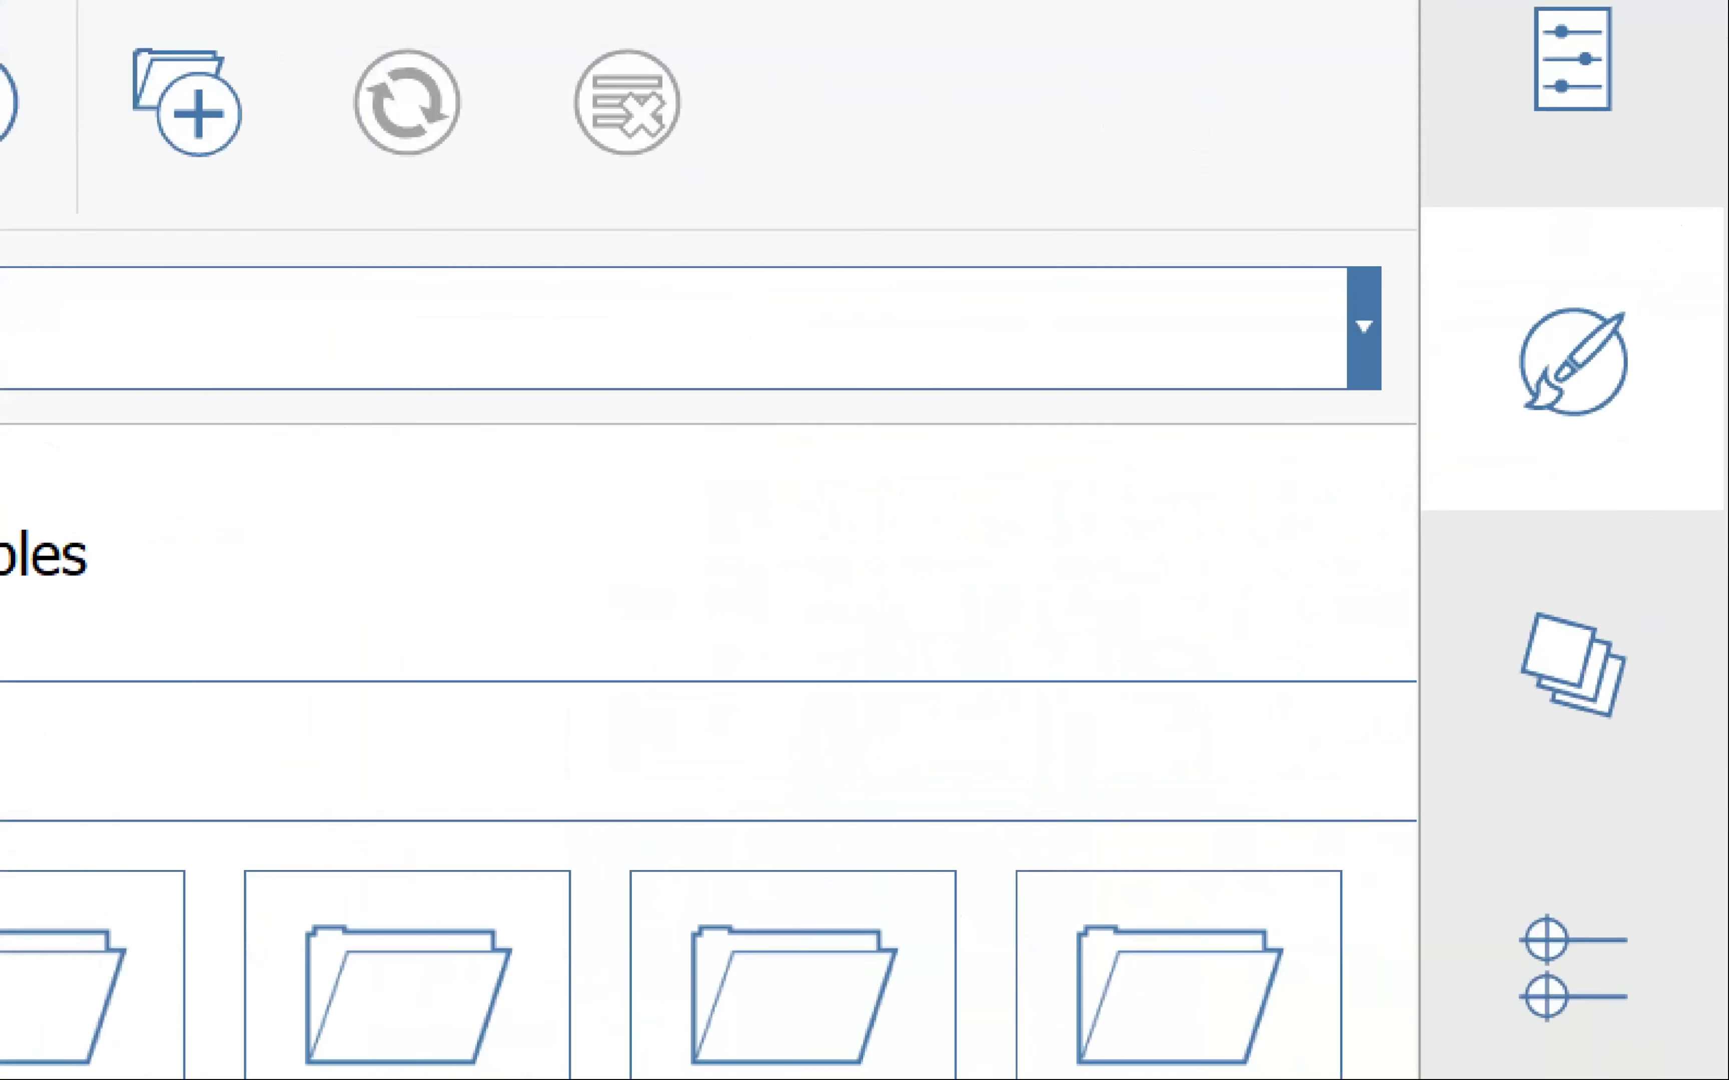
{"action": "left_click_drag", "start_coordinate": [1709, 206], "coordinate": [1727, 330]}
{"action": "left_click_drag", "start_coordinate": [1727, 836], "coordinate": [1329, 269]}
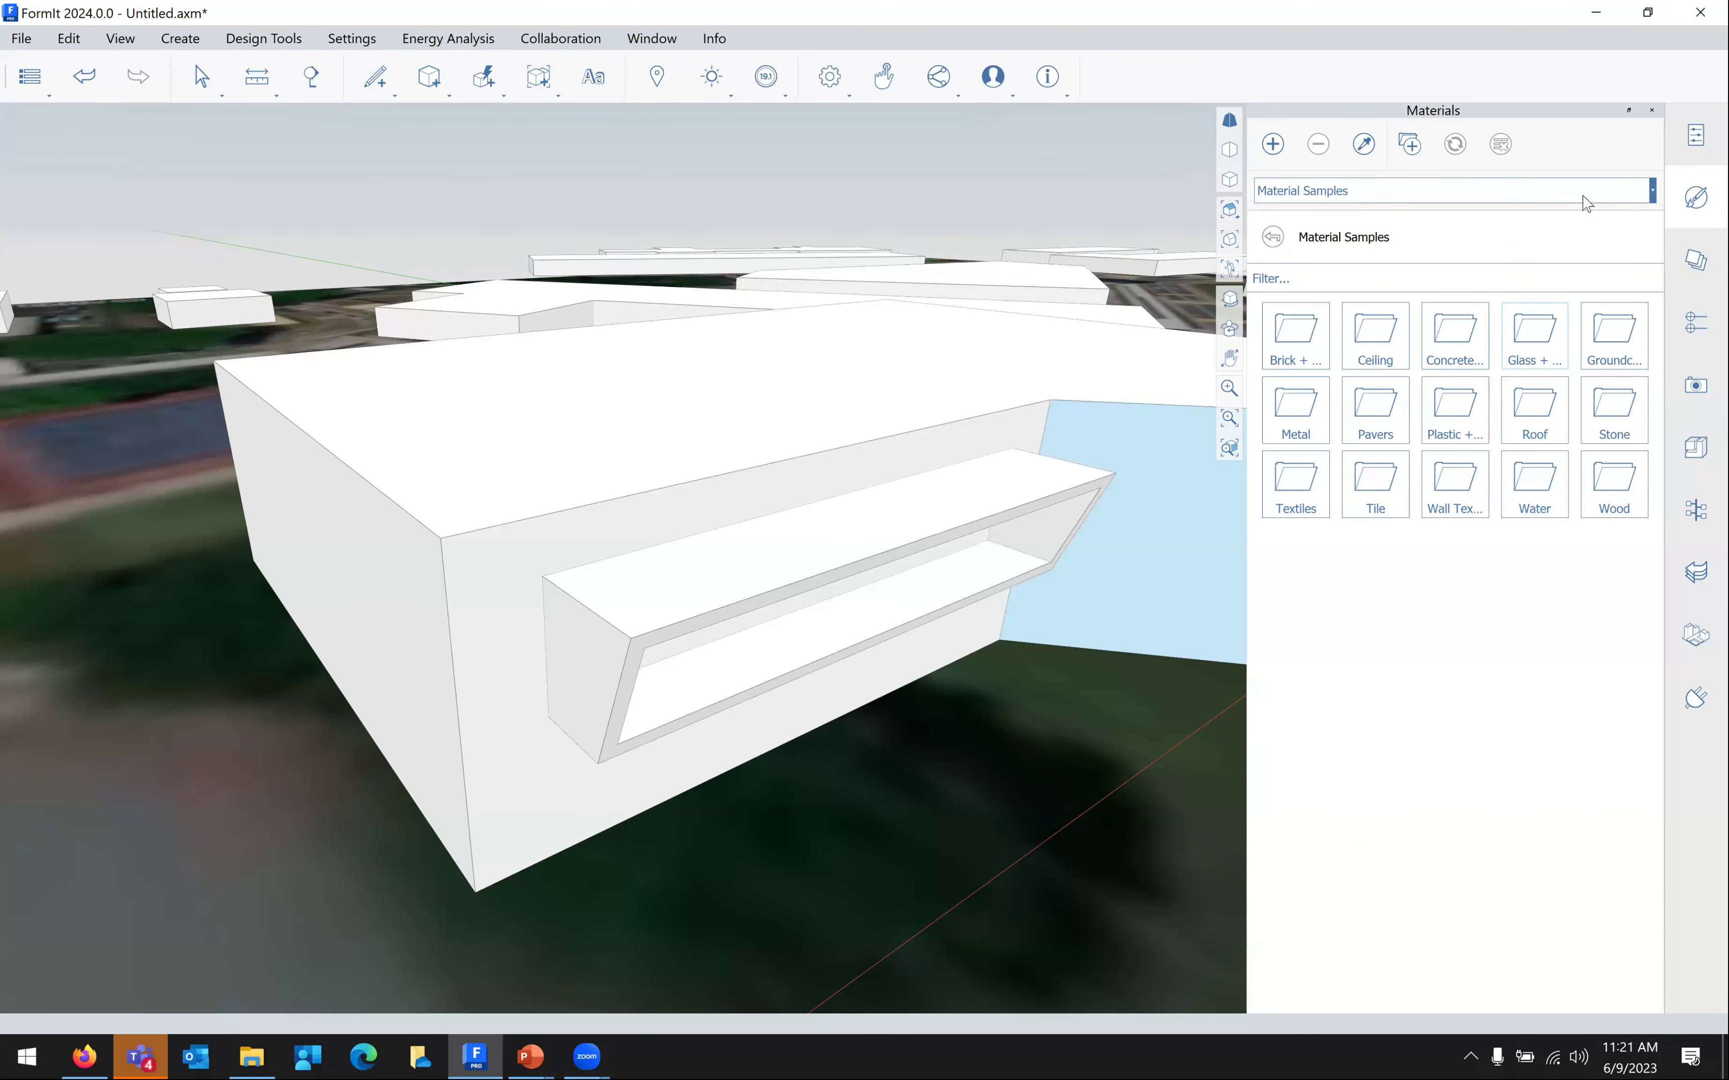
{"action": "left_click", "coordinate": [1133, 317]}
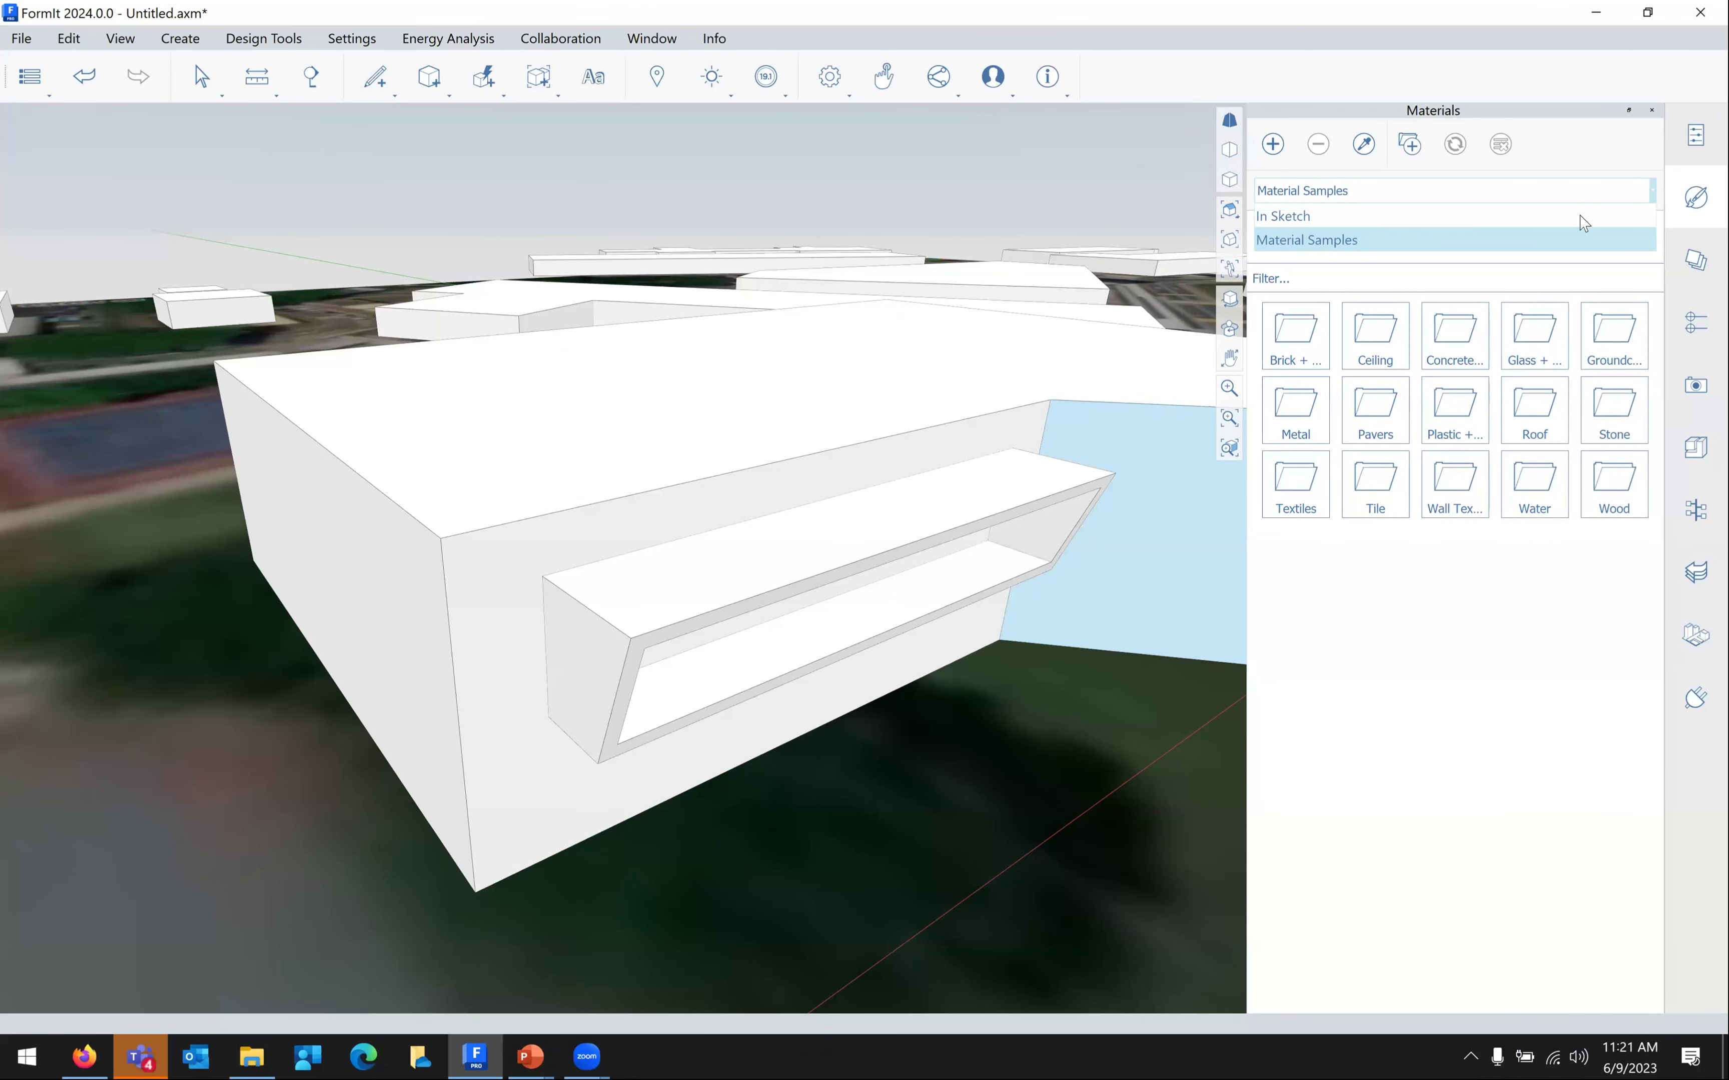
{"action": "left_click", "coordinate": [1532, 600]}
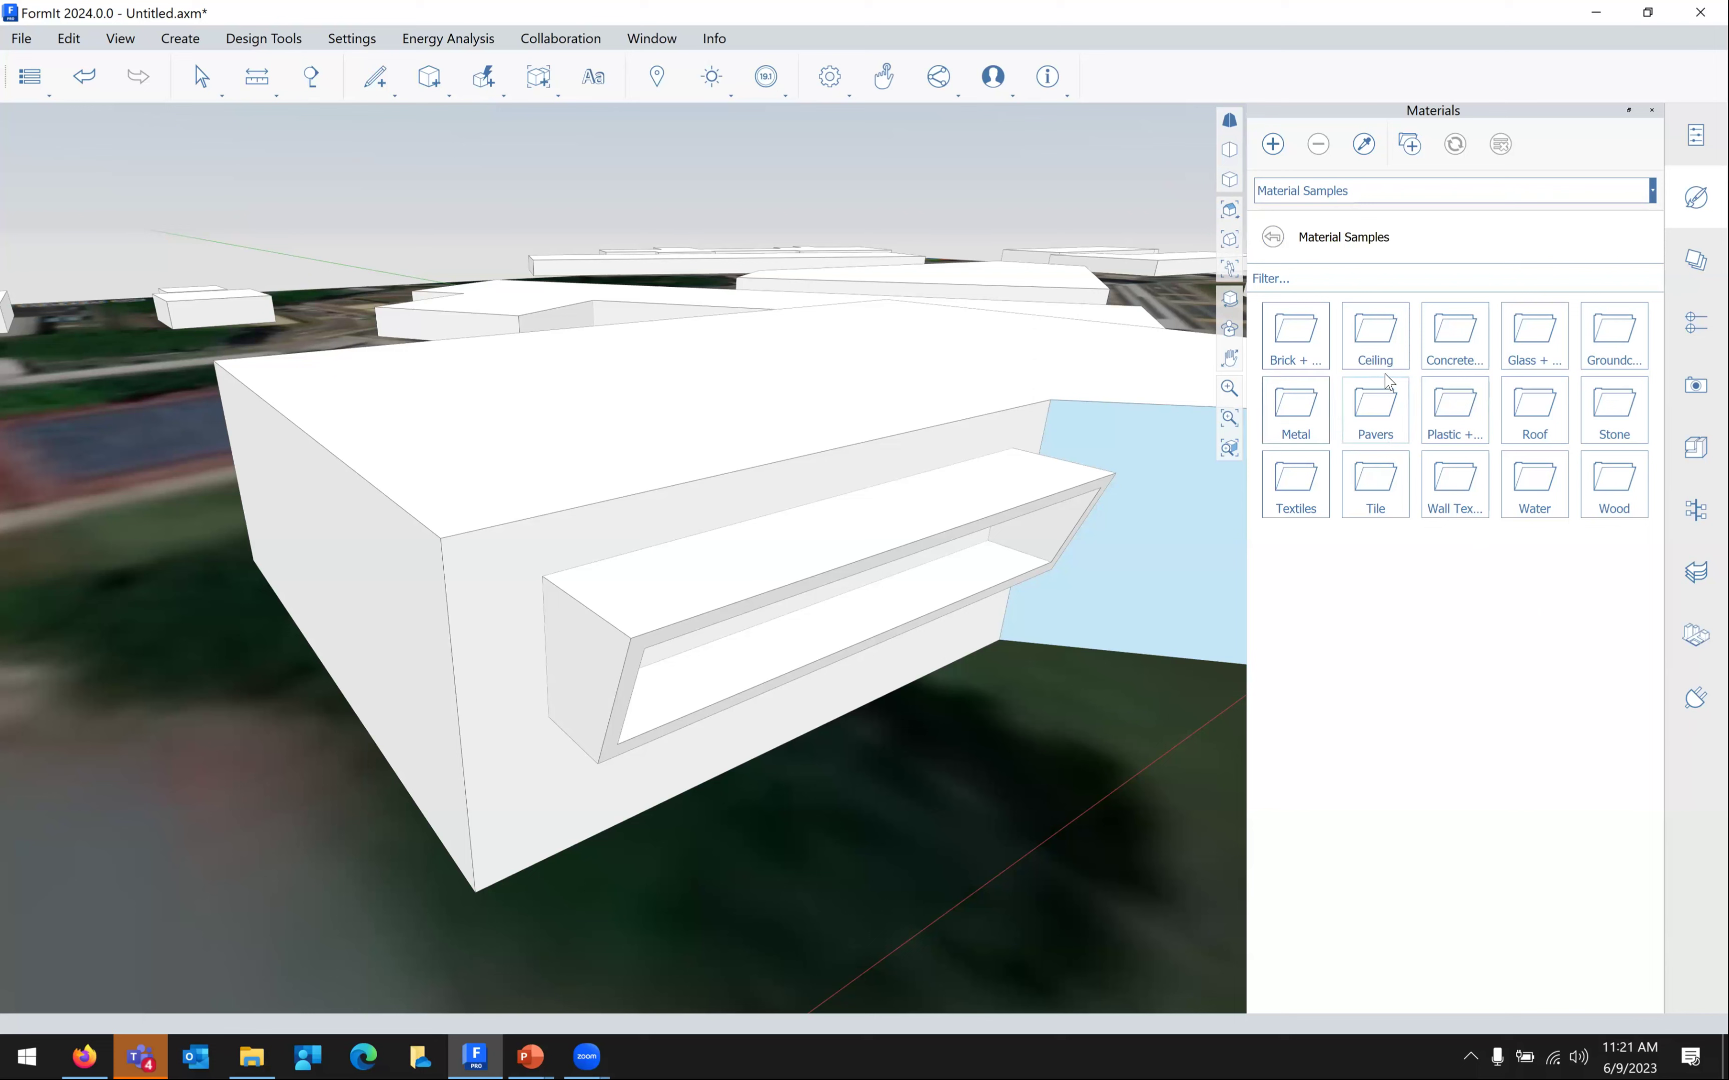
Paint the front and left walls with Concrete - Board Formed - Colorized 1 from Concrete + Asphalt
{"action": "left_click", "coordinate": [1448, 345]}
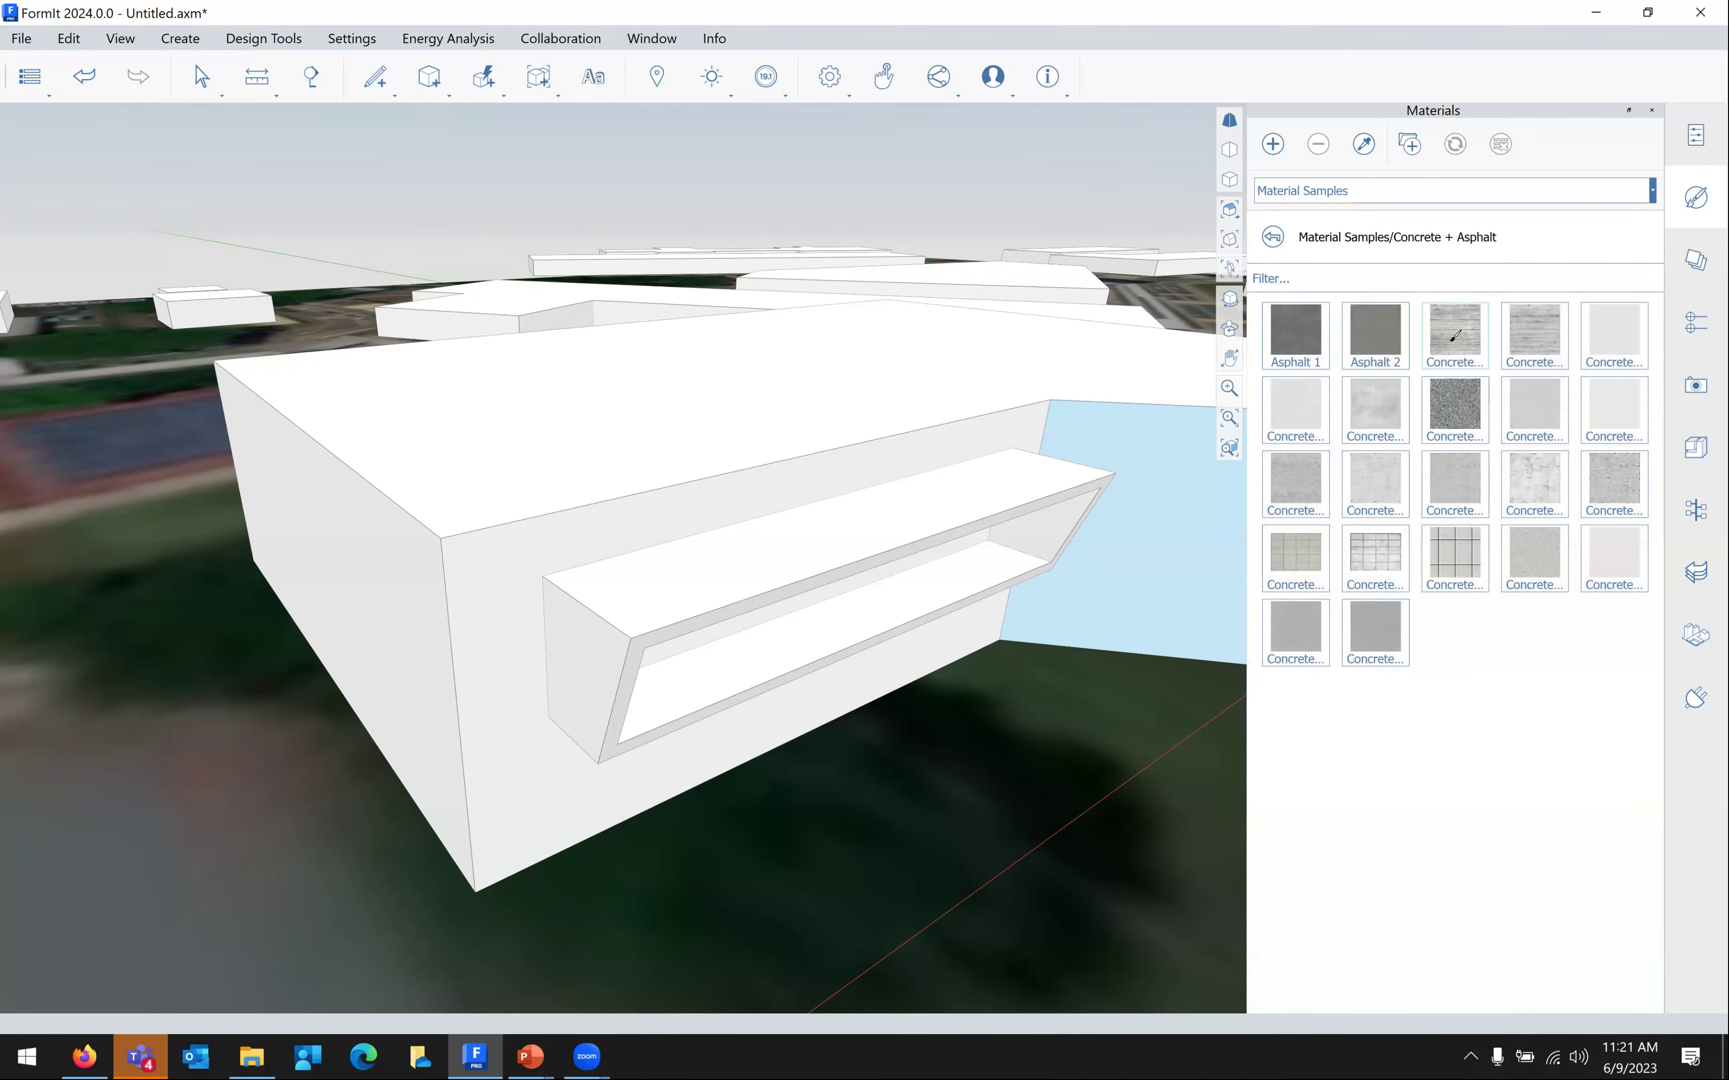
{"action": "left_click", "coordinate": [1454, 337]}
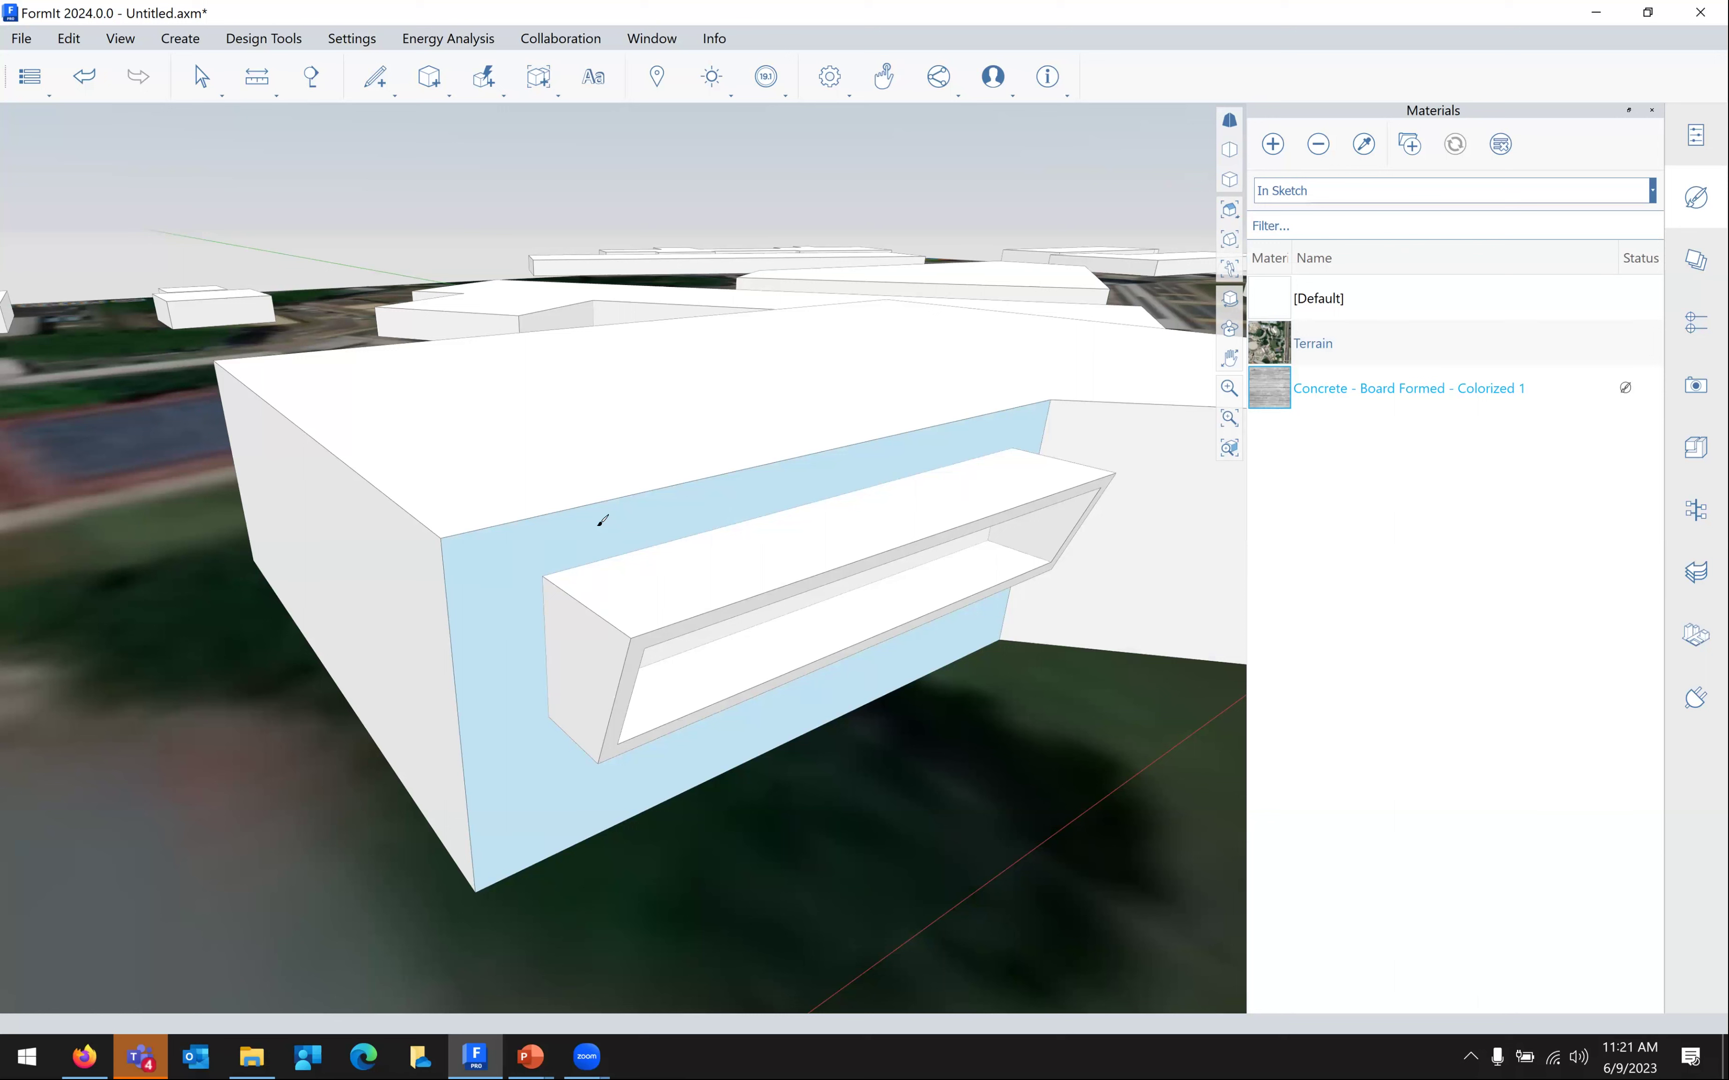
{"action": "left_click", "coordinate": [503, 561]}
{"action": "left_click", "coordinate": [407, 580]}
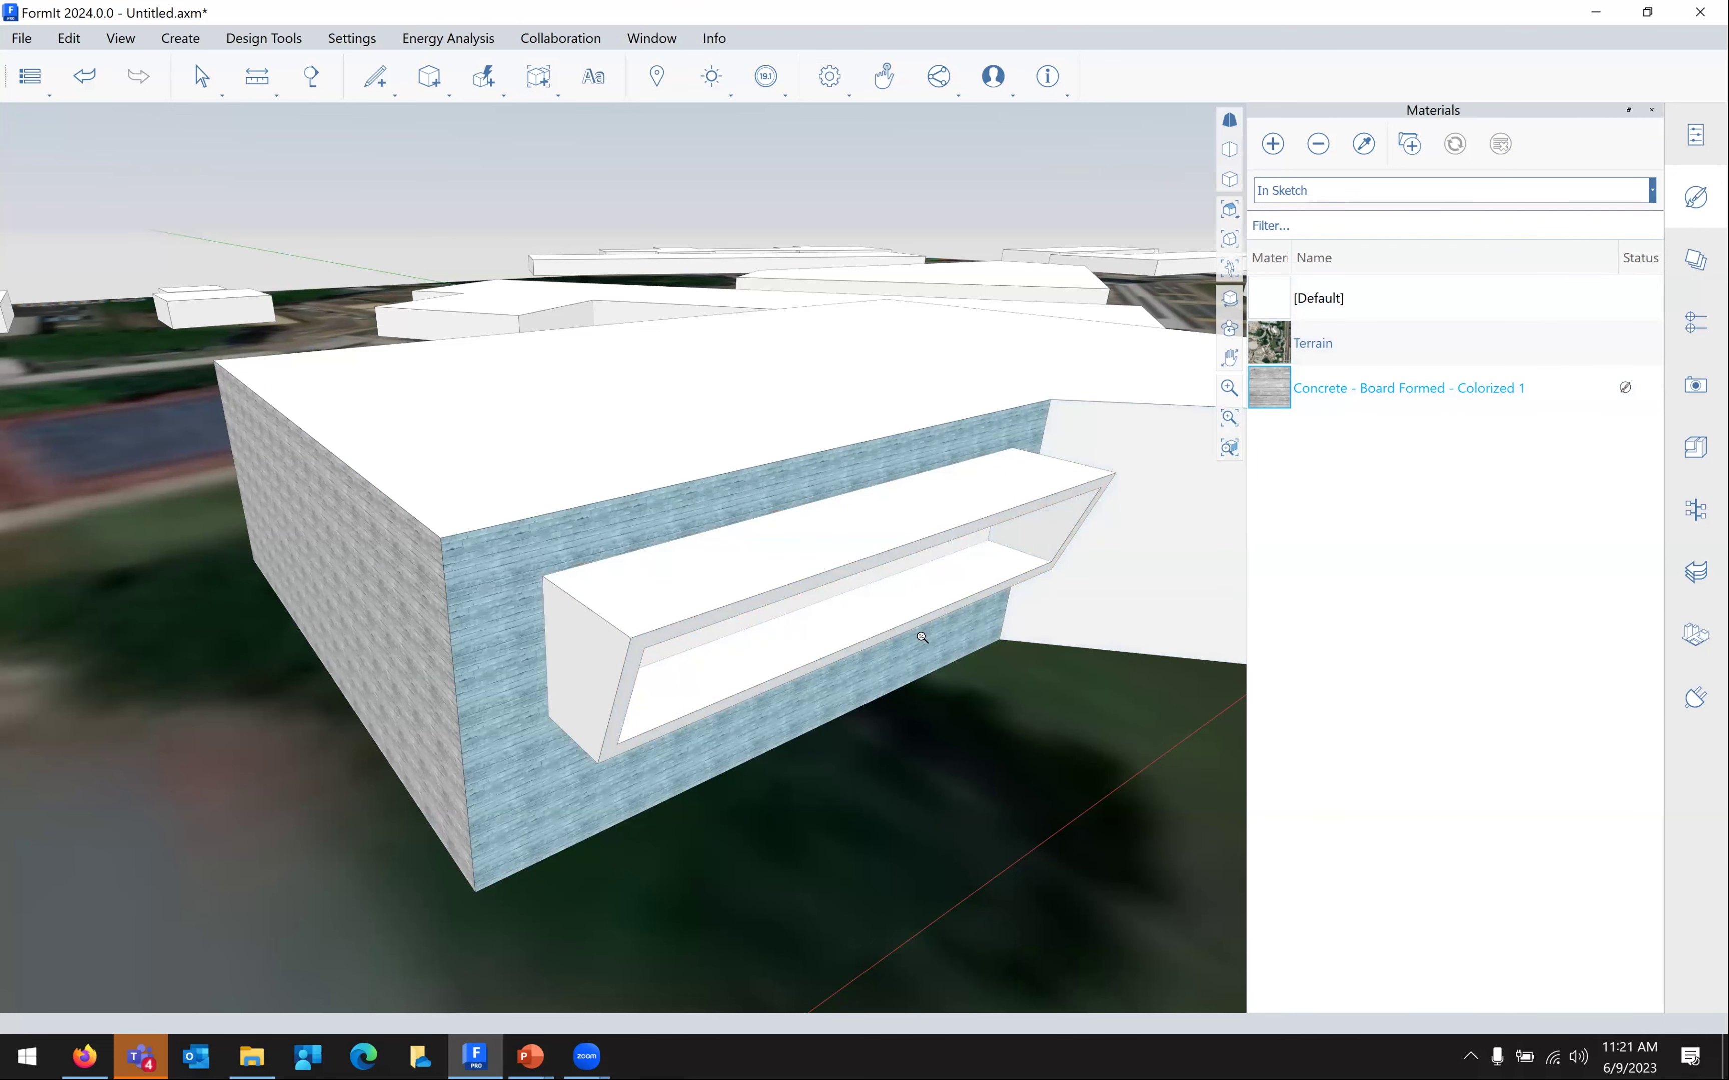
{"action": "scroll", "coordinate": [856, 586], "scroll_direction": "up", "scroll_amount": 3}
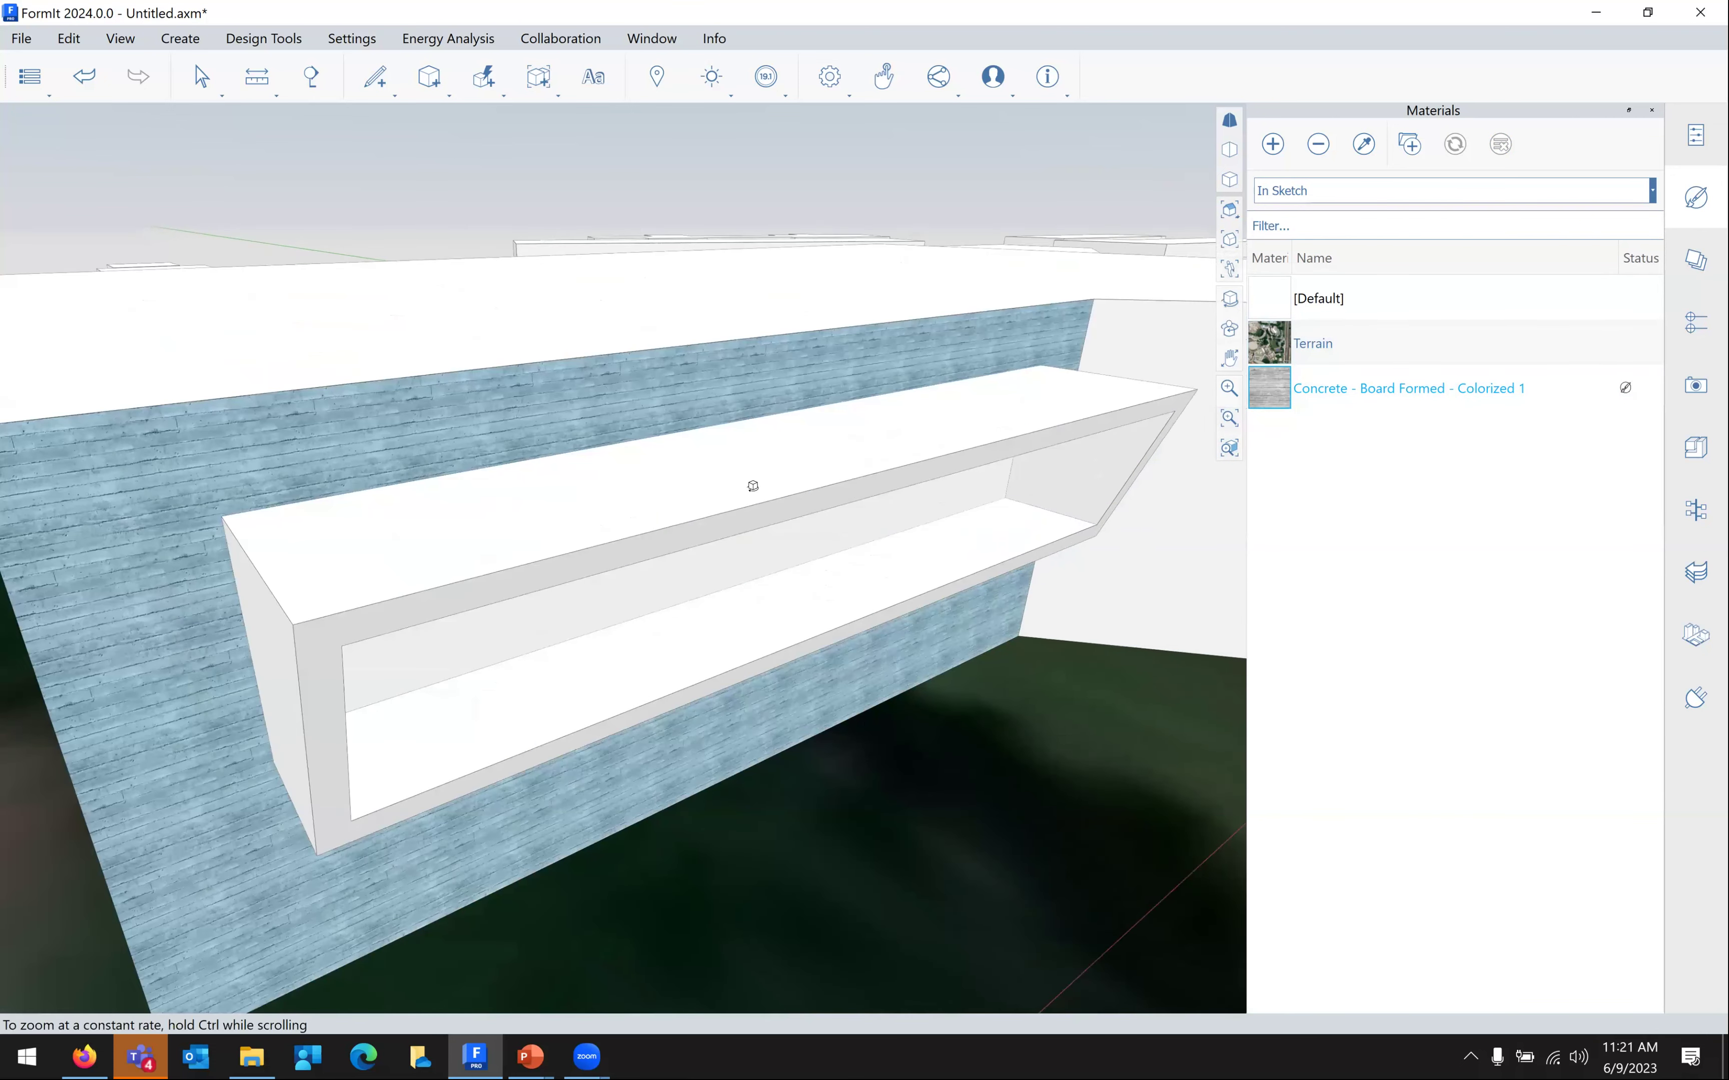
{"action": "middle_click_drag", "start_coordinate": [797, 536], "coordinate": [724, 479]}
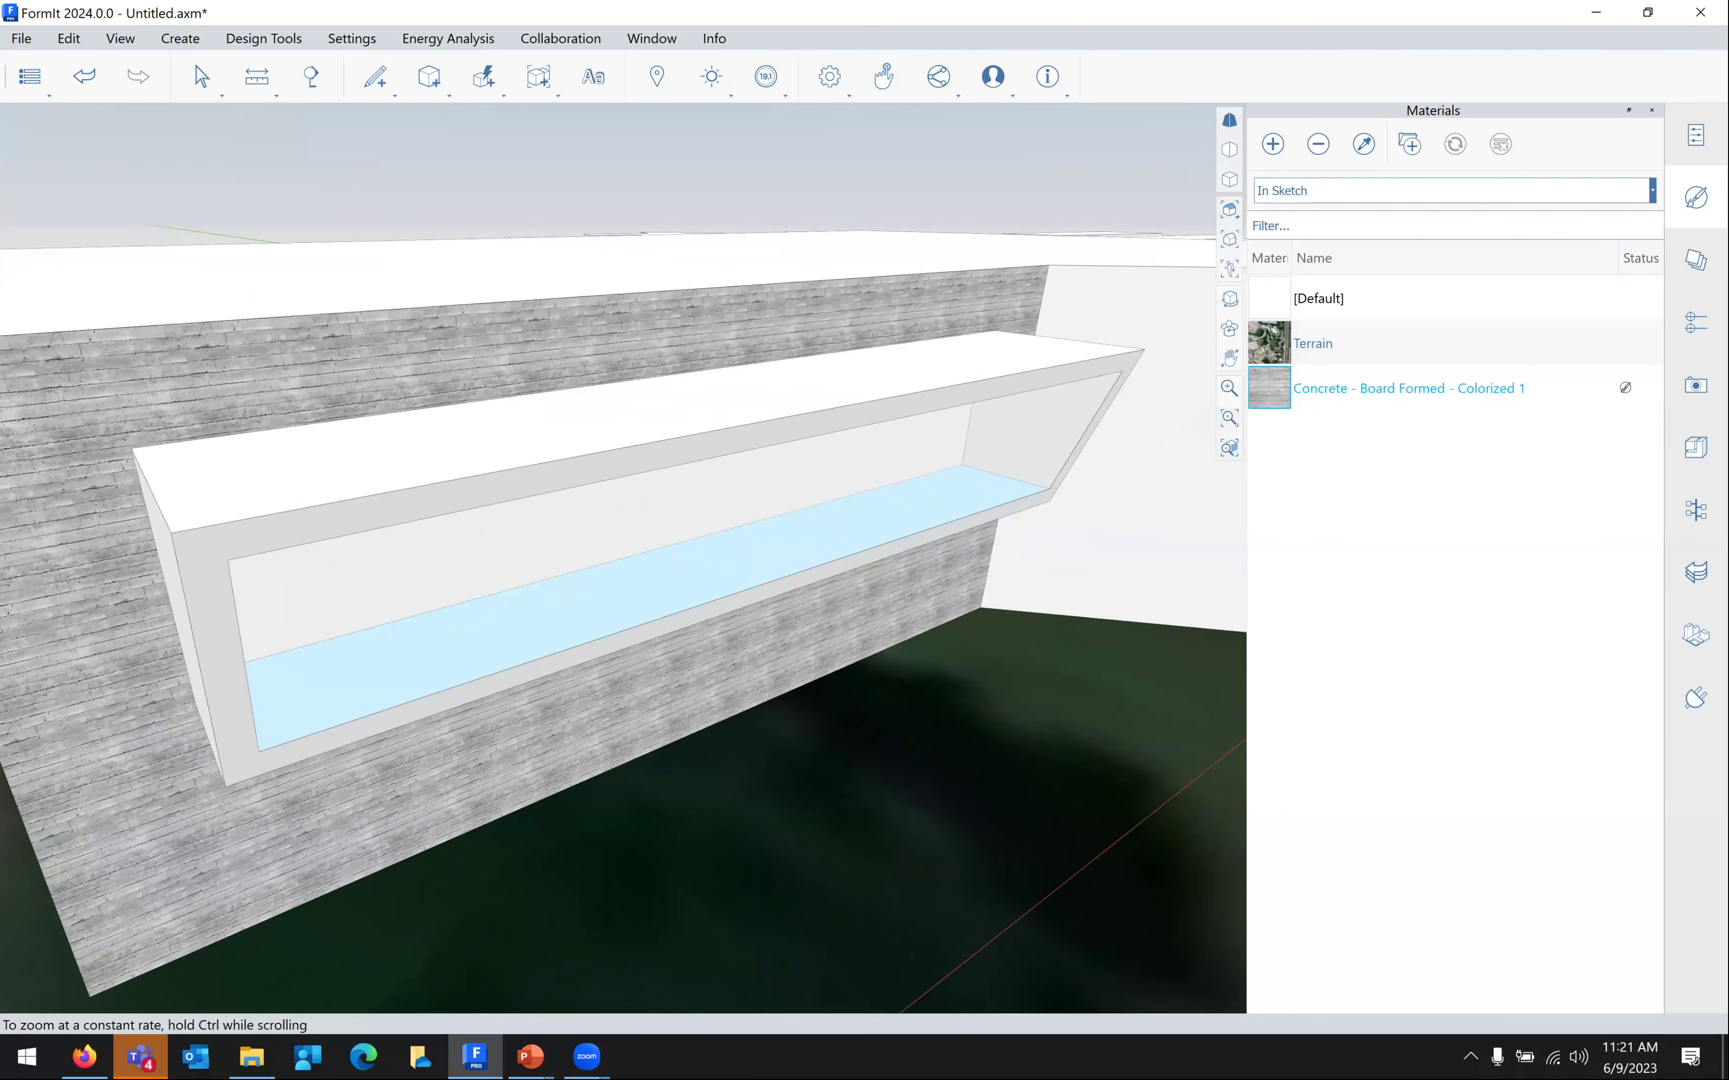
{"action": "right_click_drag", "start_coordinate": [714, 565], "coordinate": [597, 408]}
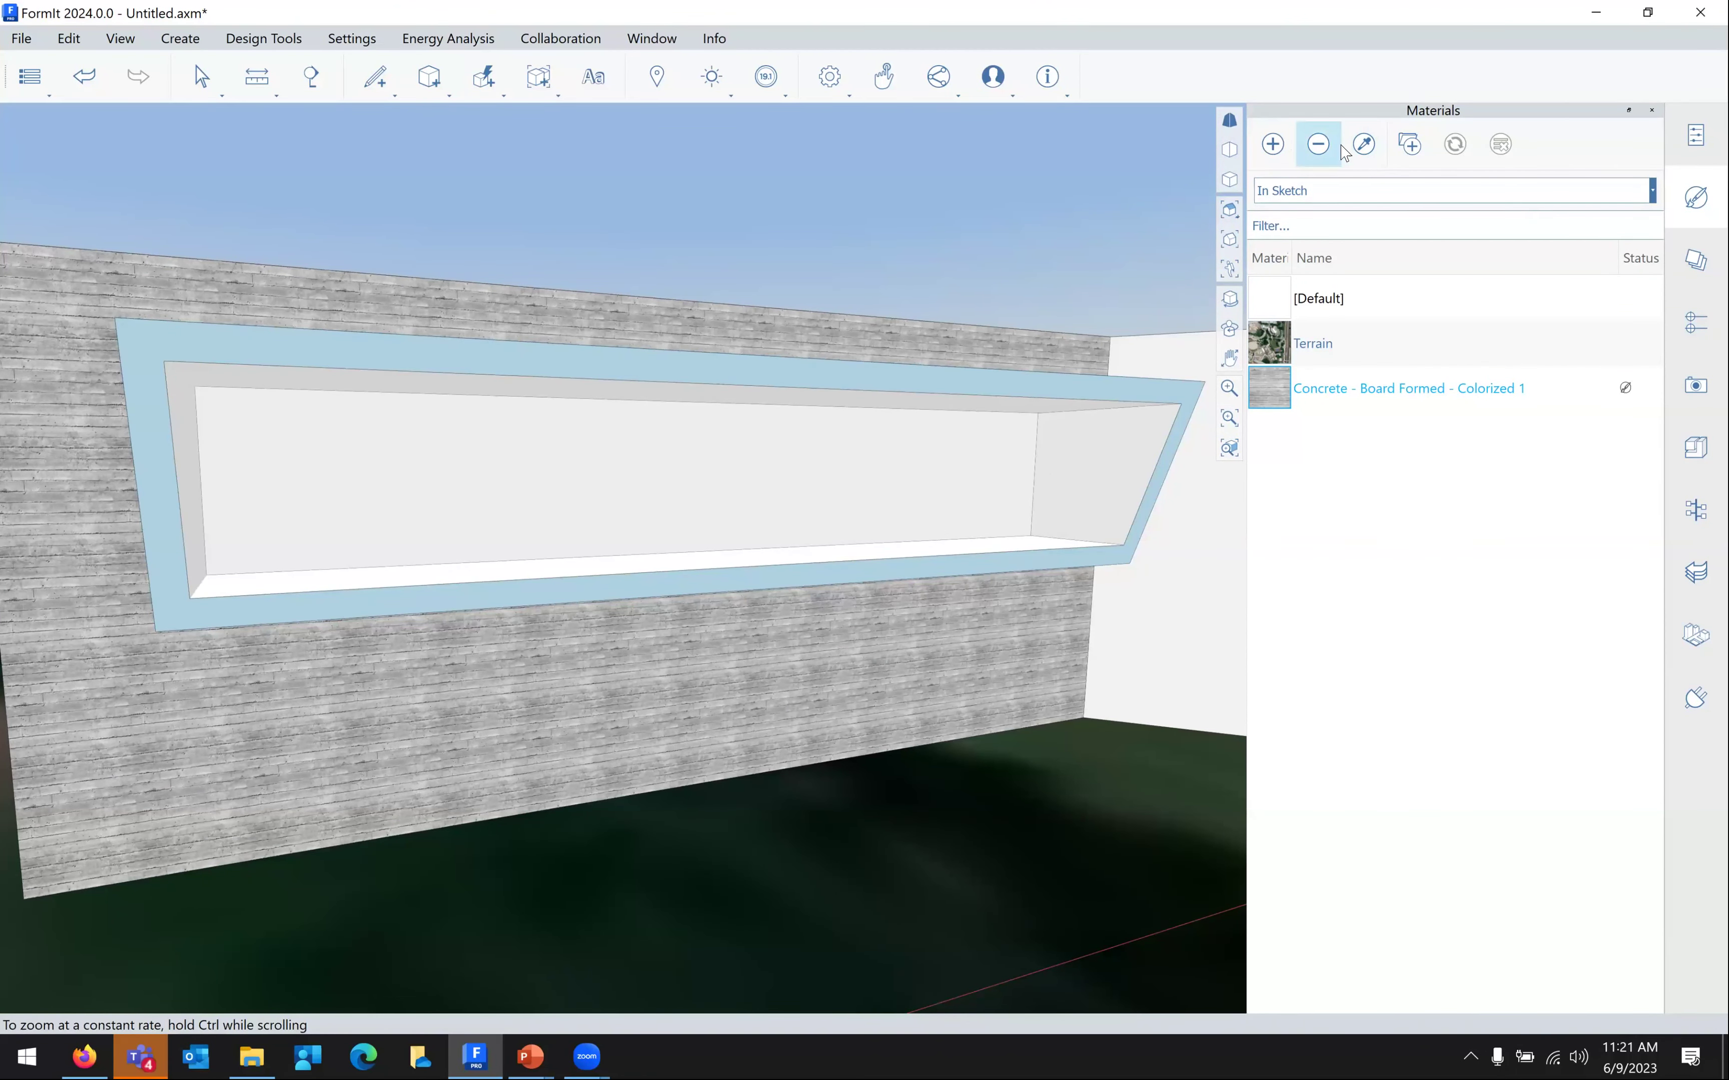
Switch the materials library dropdown back to Material Samples
{"action": "left_click", "coordinate": [1365, 146]}
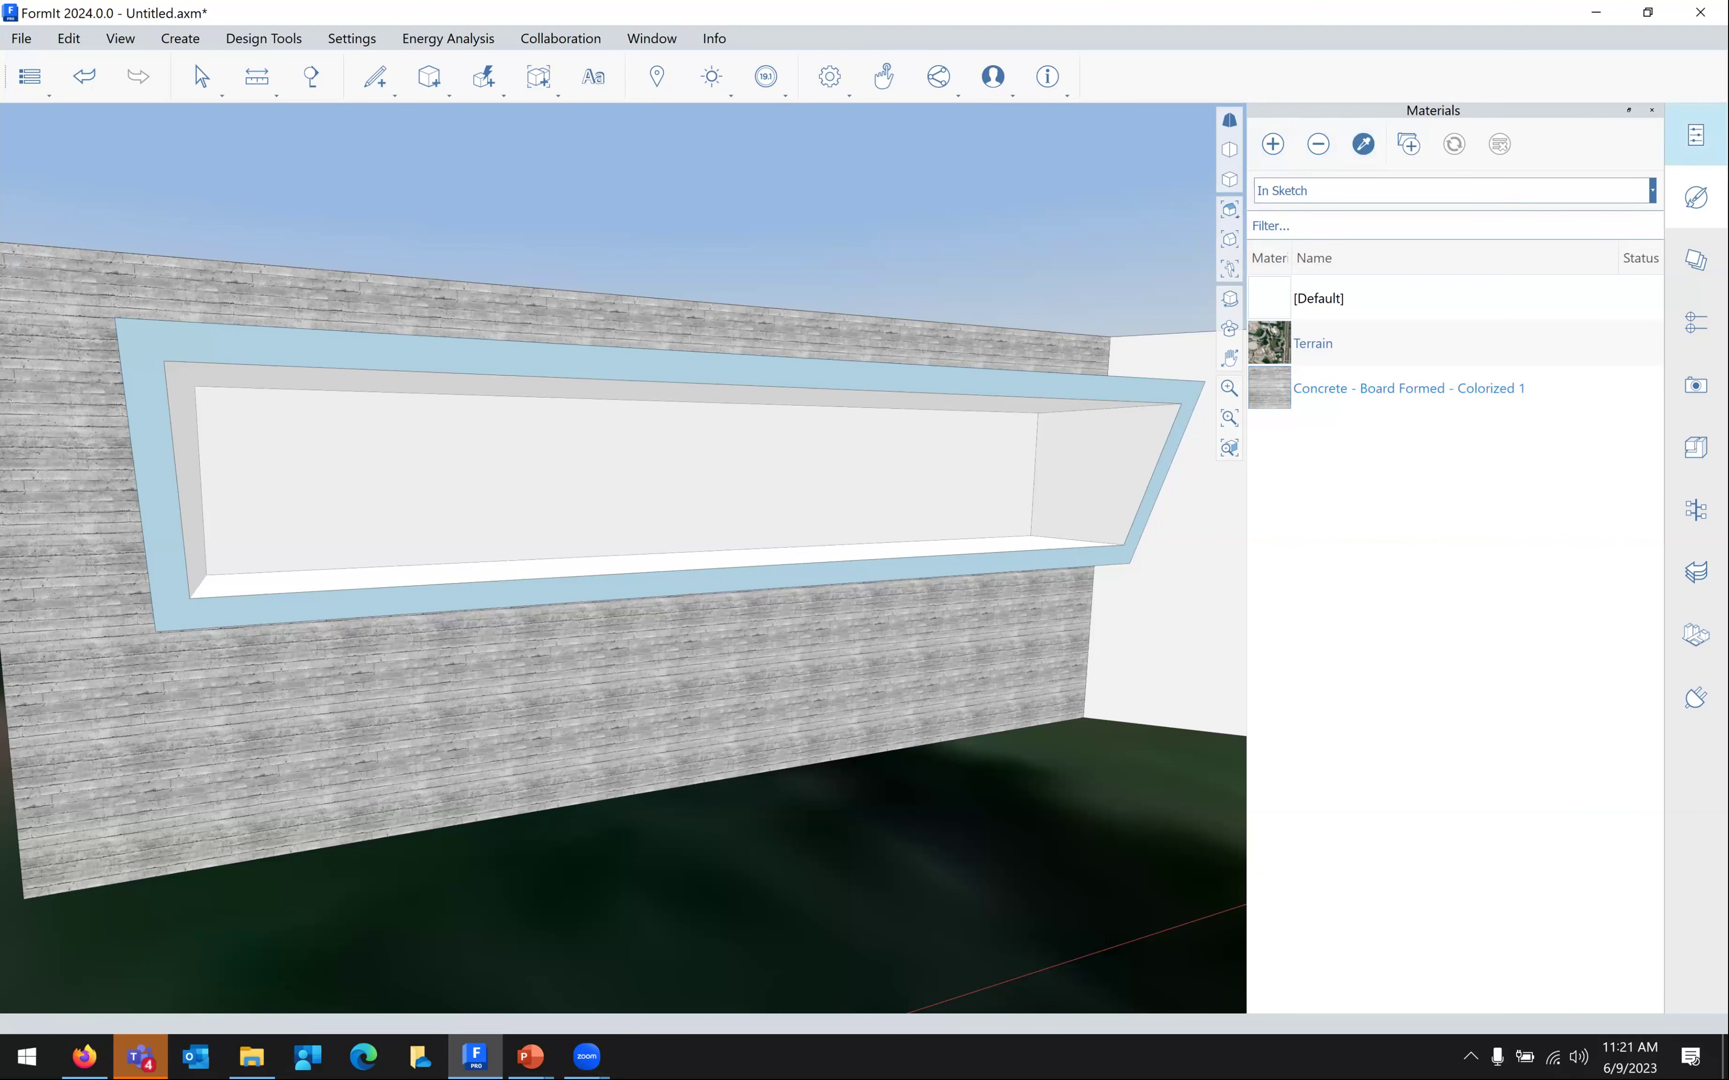
{"action": "left_click", "coordinate": [1696, 135]}
{"action": "left_click", "coordinate": [1696, 196]}
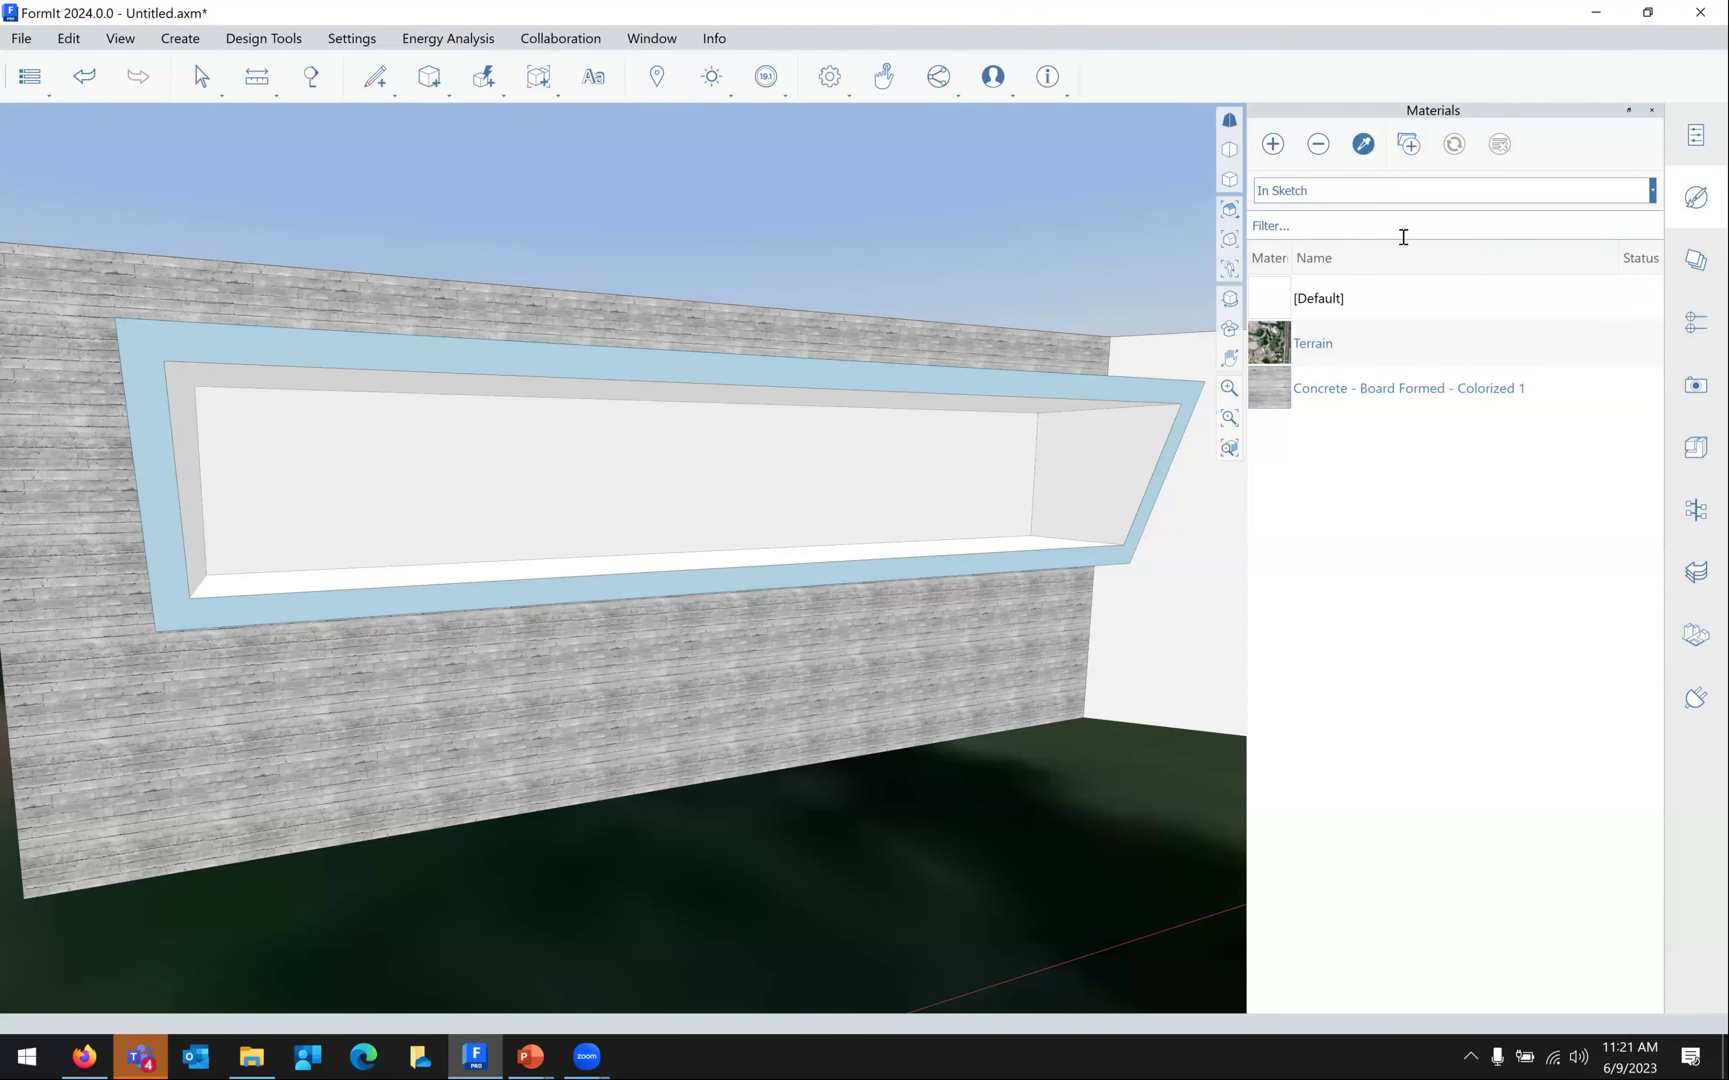
{"action": "left_click", "coordinate": [1501, 201]}
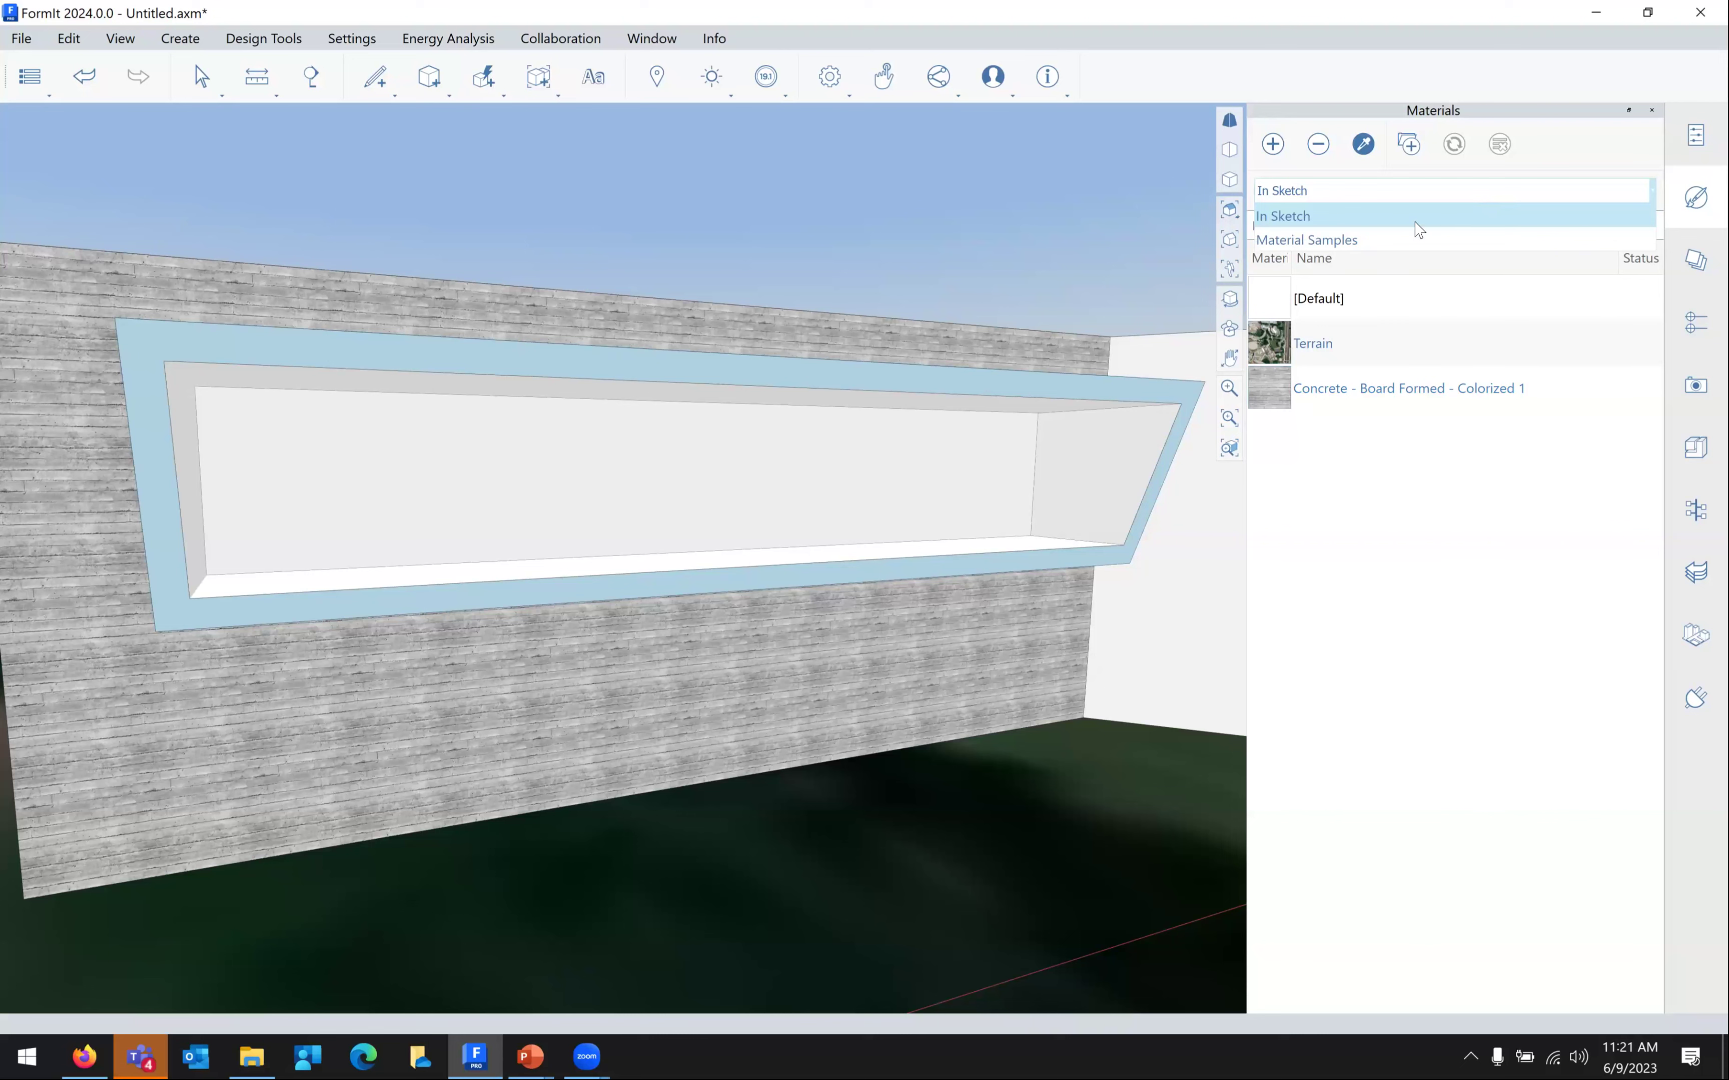
{"action": "left_click", "coordinate": [1385, 245]}
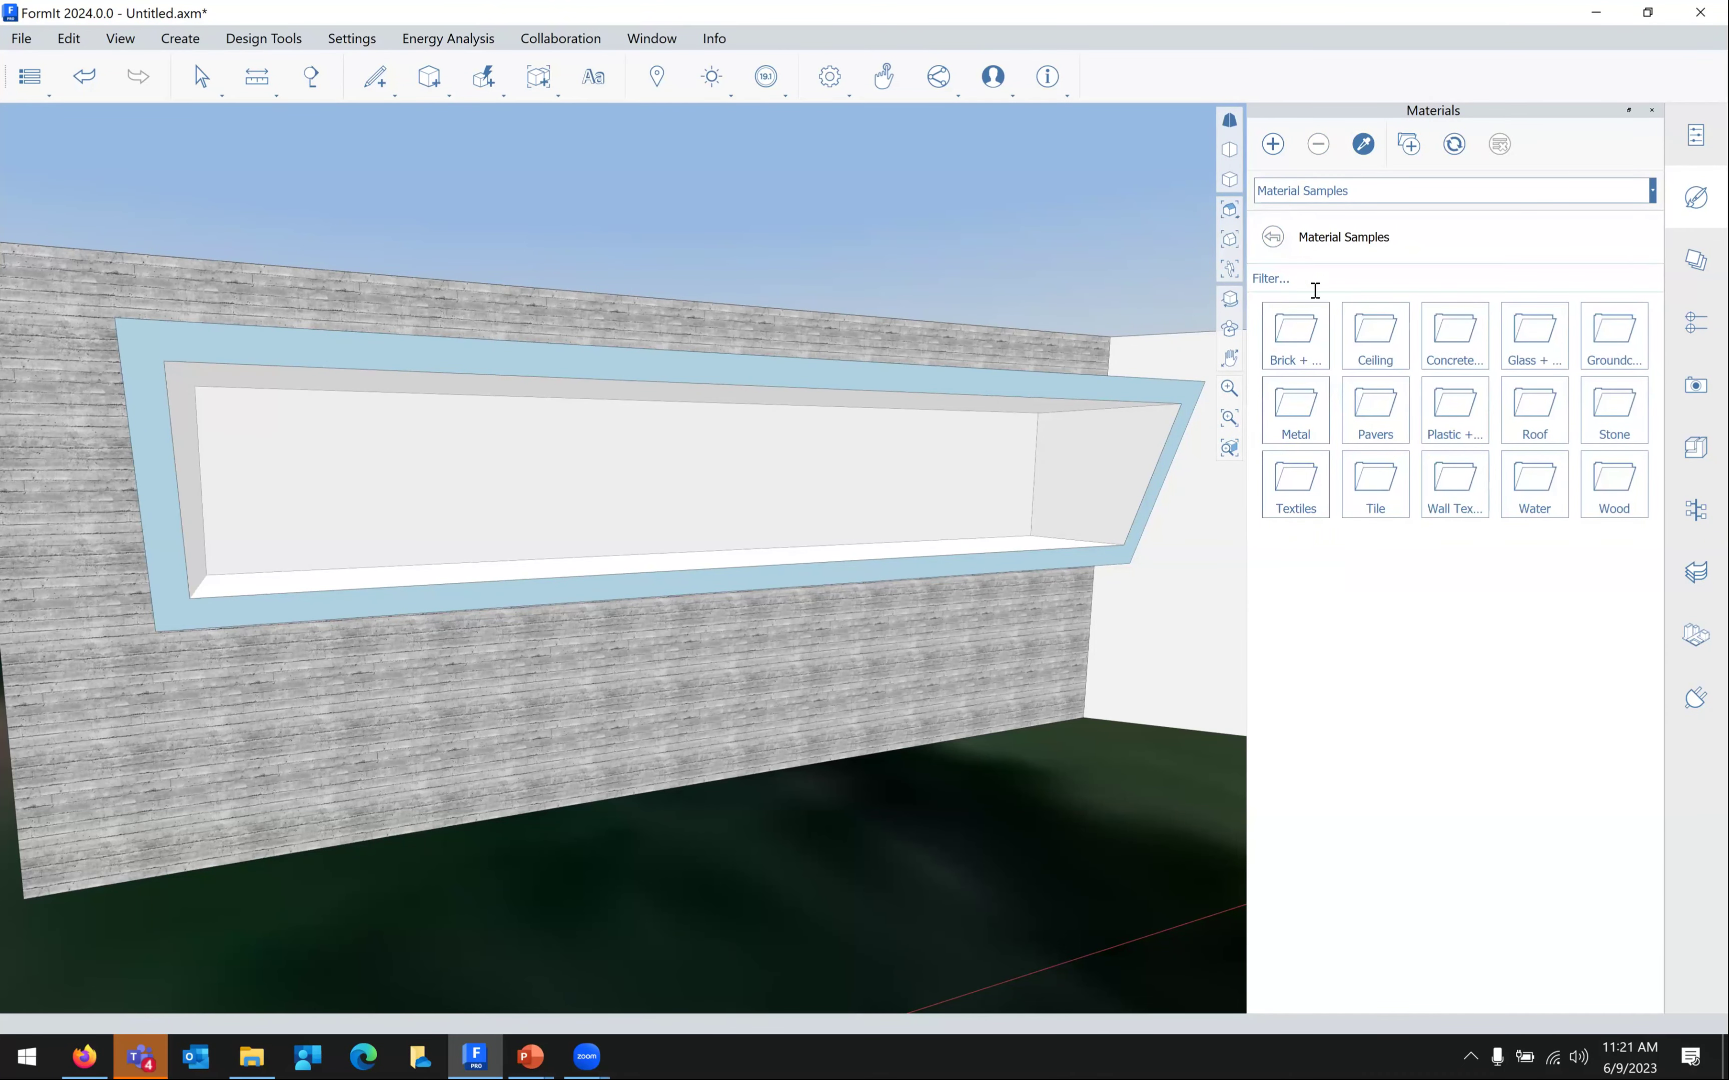
Paint the window box's inner face with Glass - Storefront Door from the Glass + Glazing samples
{"action": "left_click", "coordinate": [1519, 336]}
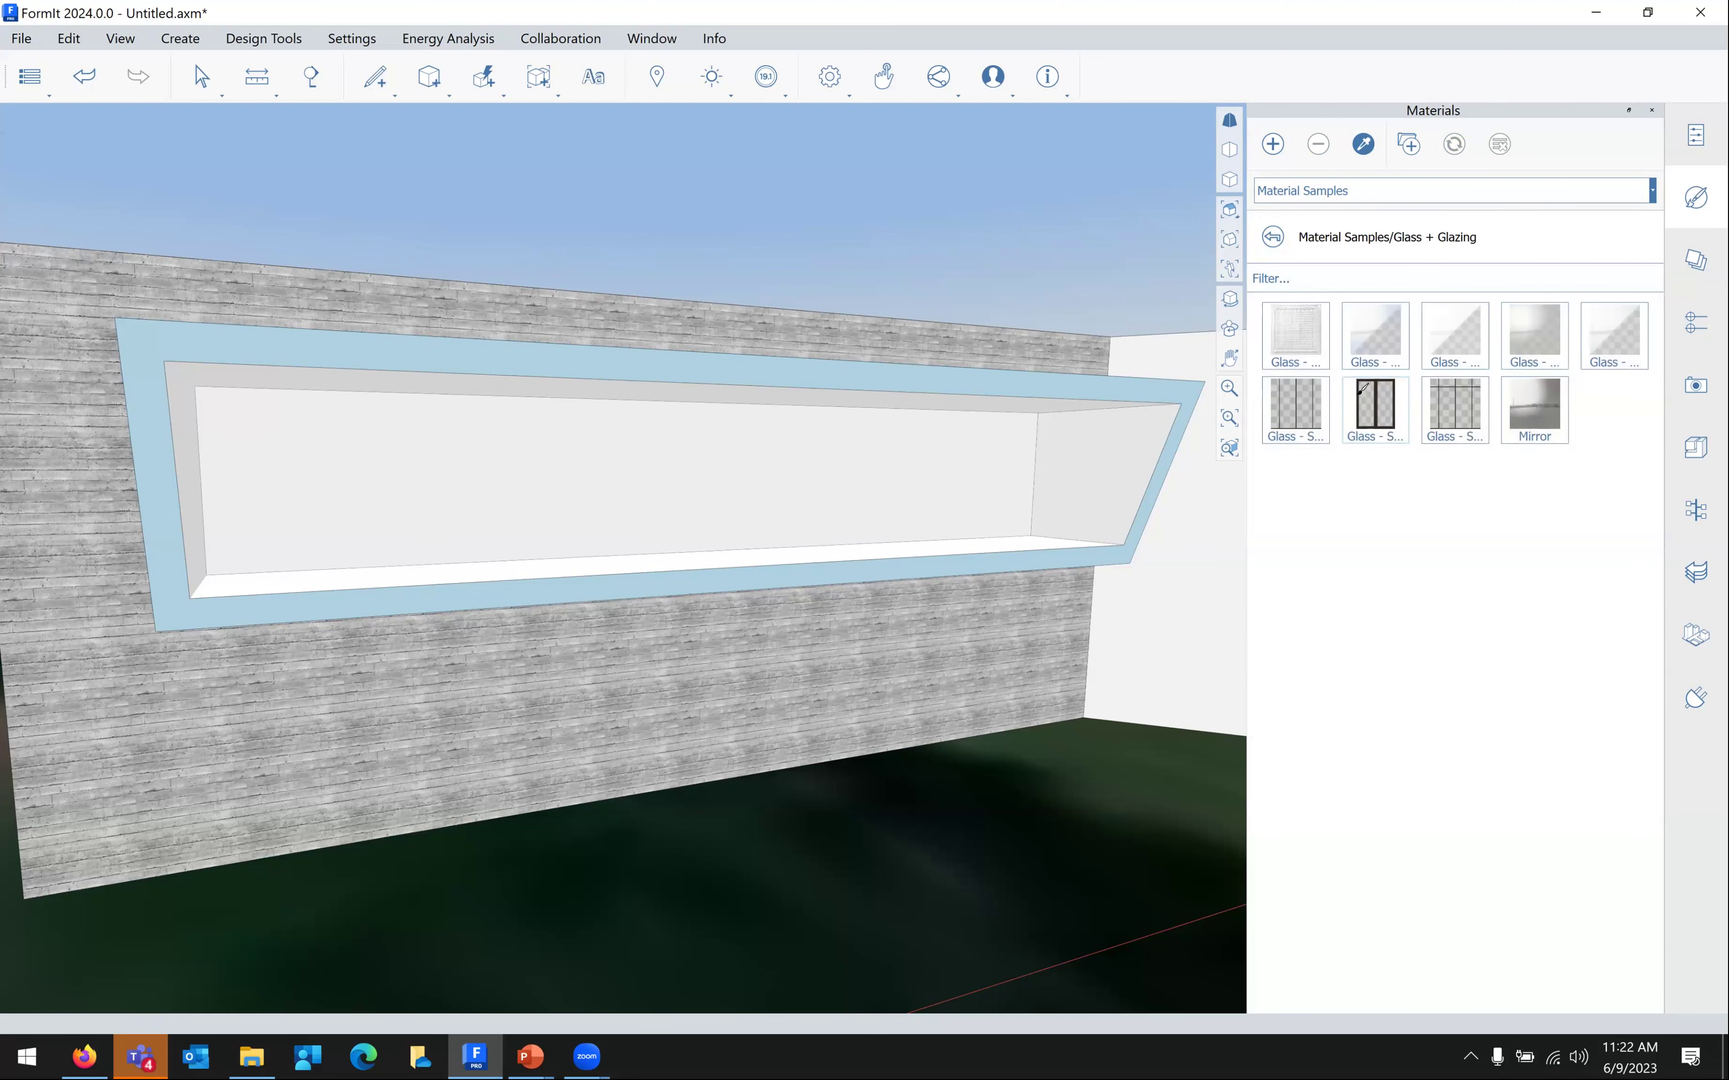
{"action": "left_click", "coordinate": [1385, 391]}
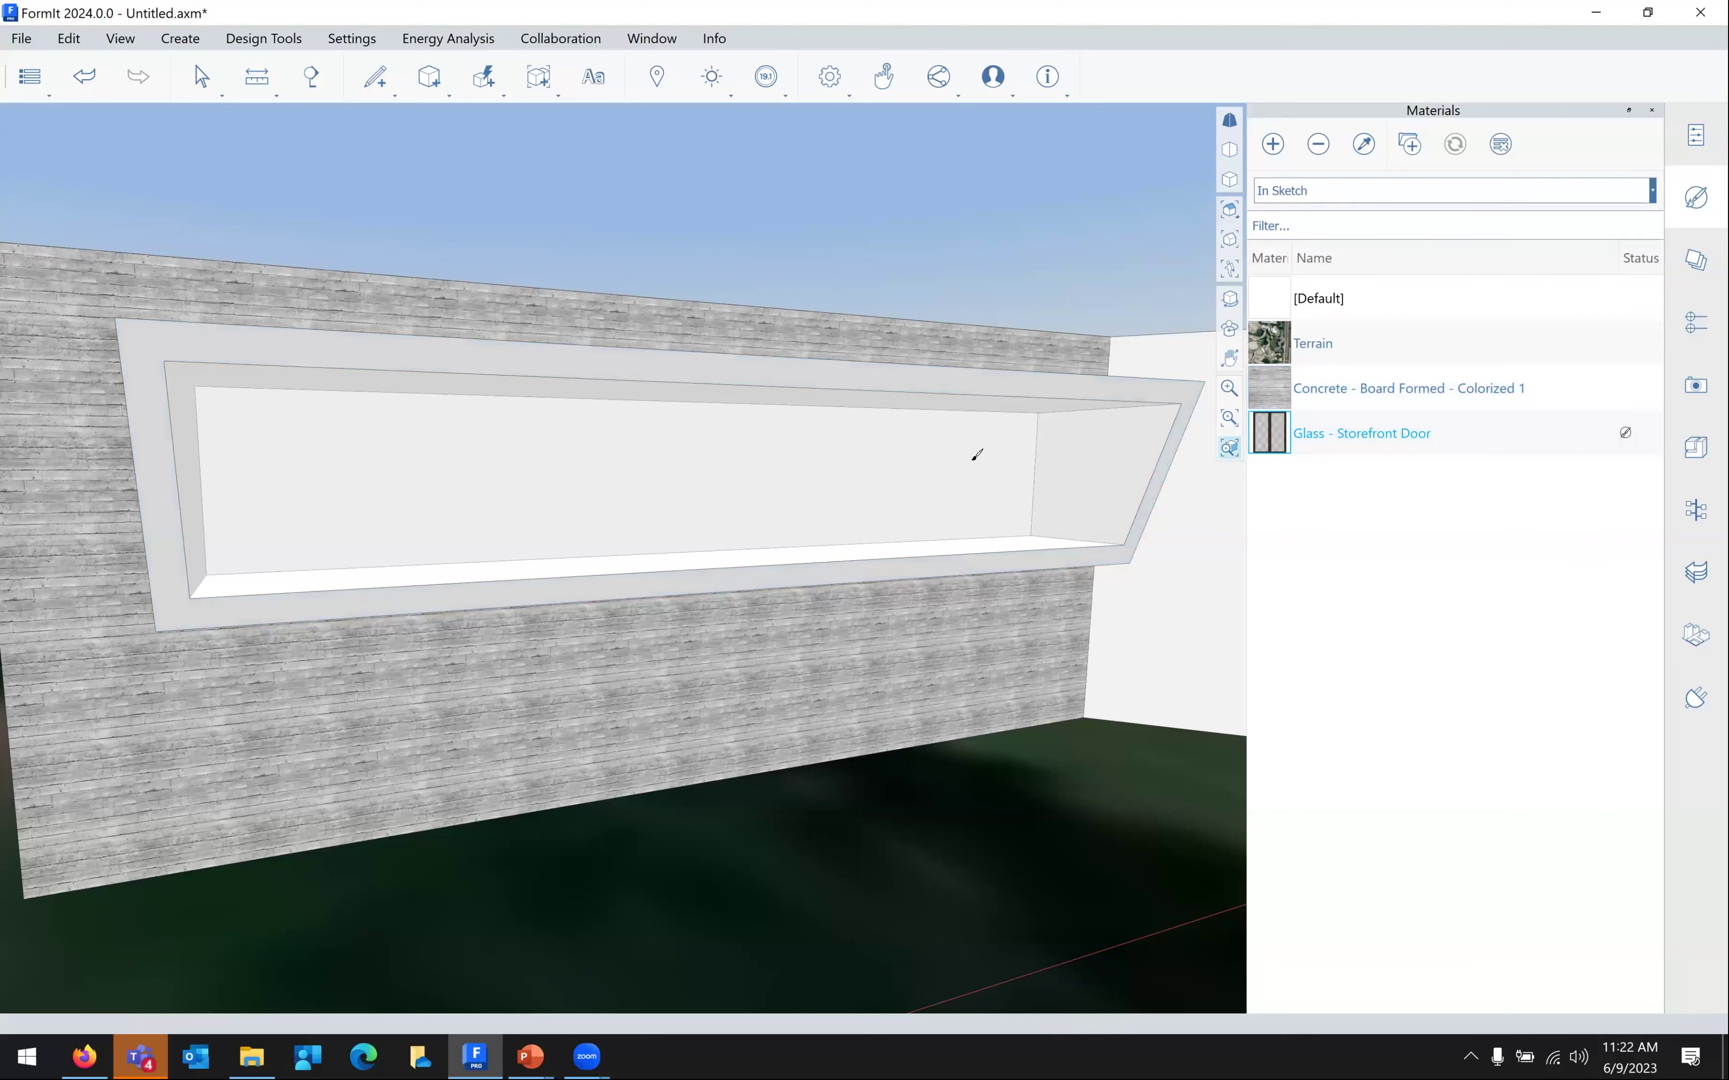
{"action": "left_click", "coordinate": [725, 477]}
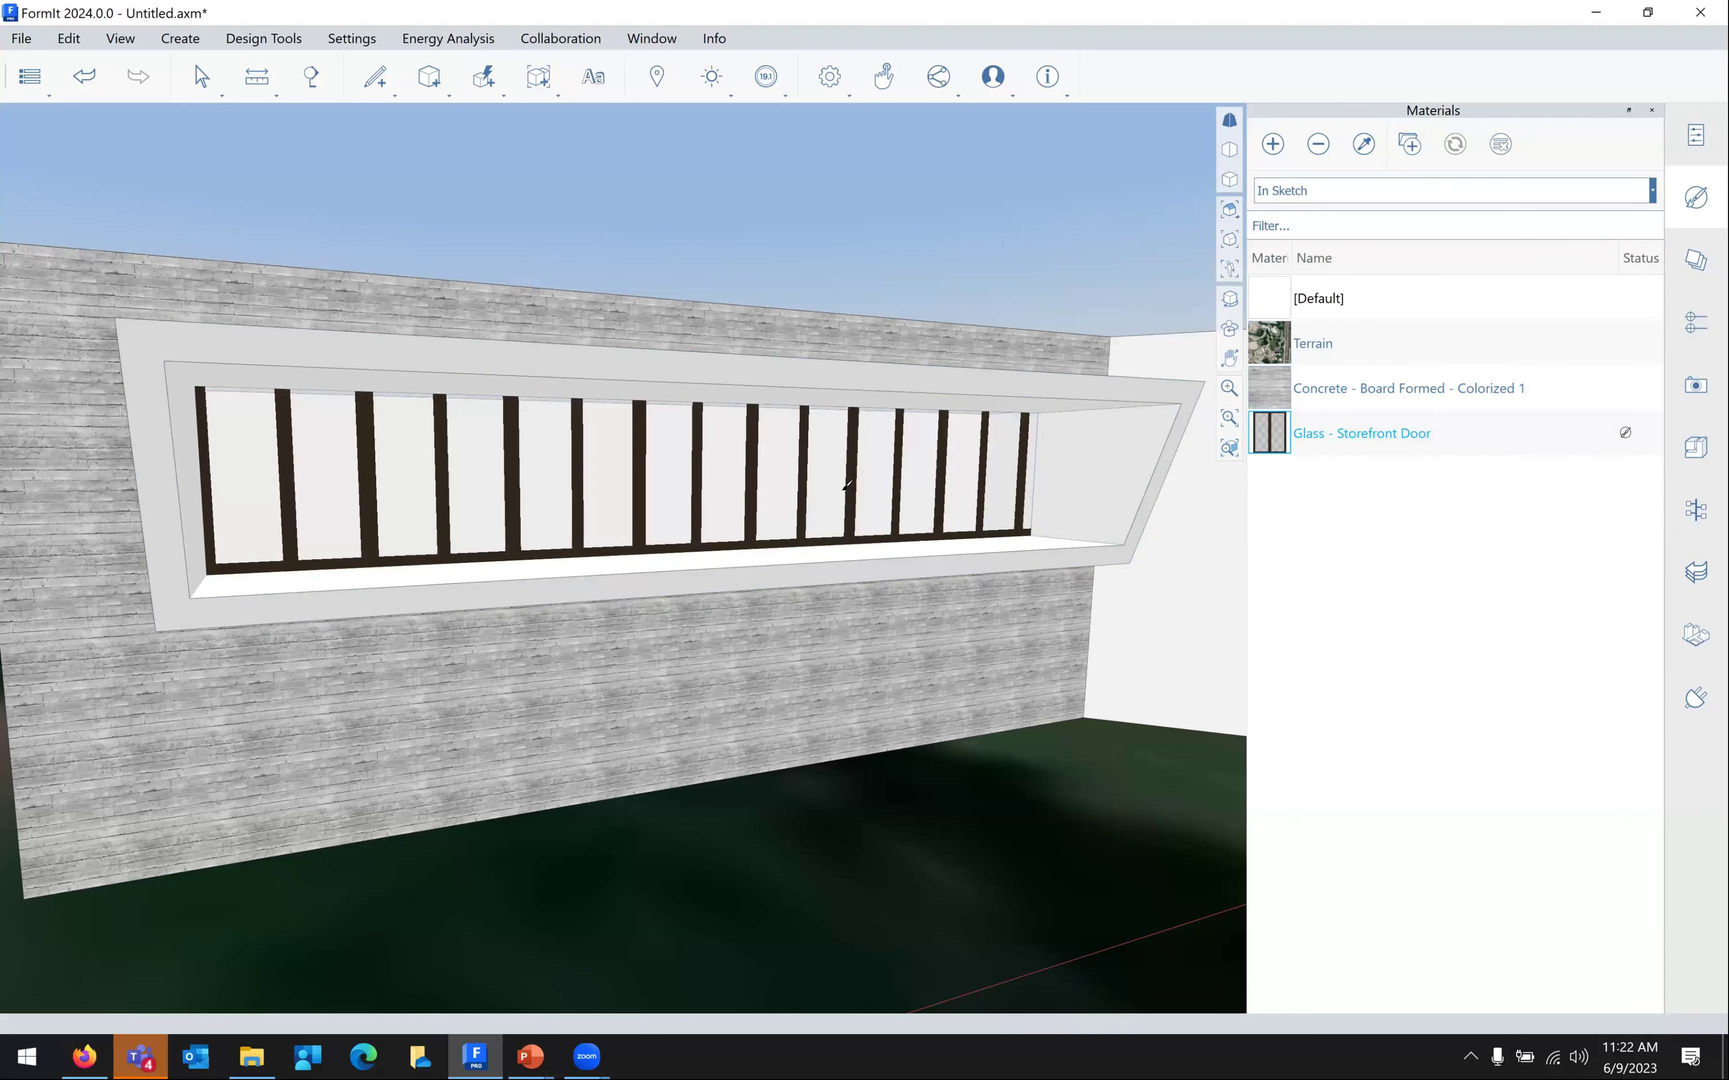
{"action": "mouse_move", "coordinate": [950, 571]}
{"action": "right_mouse_down"}
{"action": "mouse_move", "coordinate": [776, 576]}
{"action": "mouse_move", "coordinate": [981, 577]}
{"action": "mouse_move", "coordinate": [956, 599]}
{"action": "mouse_move", "coordinate": [962, 576]}
{"action": "right_mouse_up"}
{"action": "scroll", "coordinate": [962, 576], "scroll_direction": "up", "scroll_amount": 3}
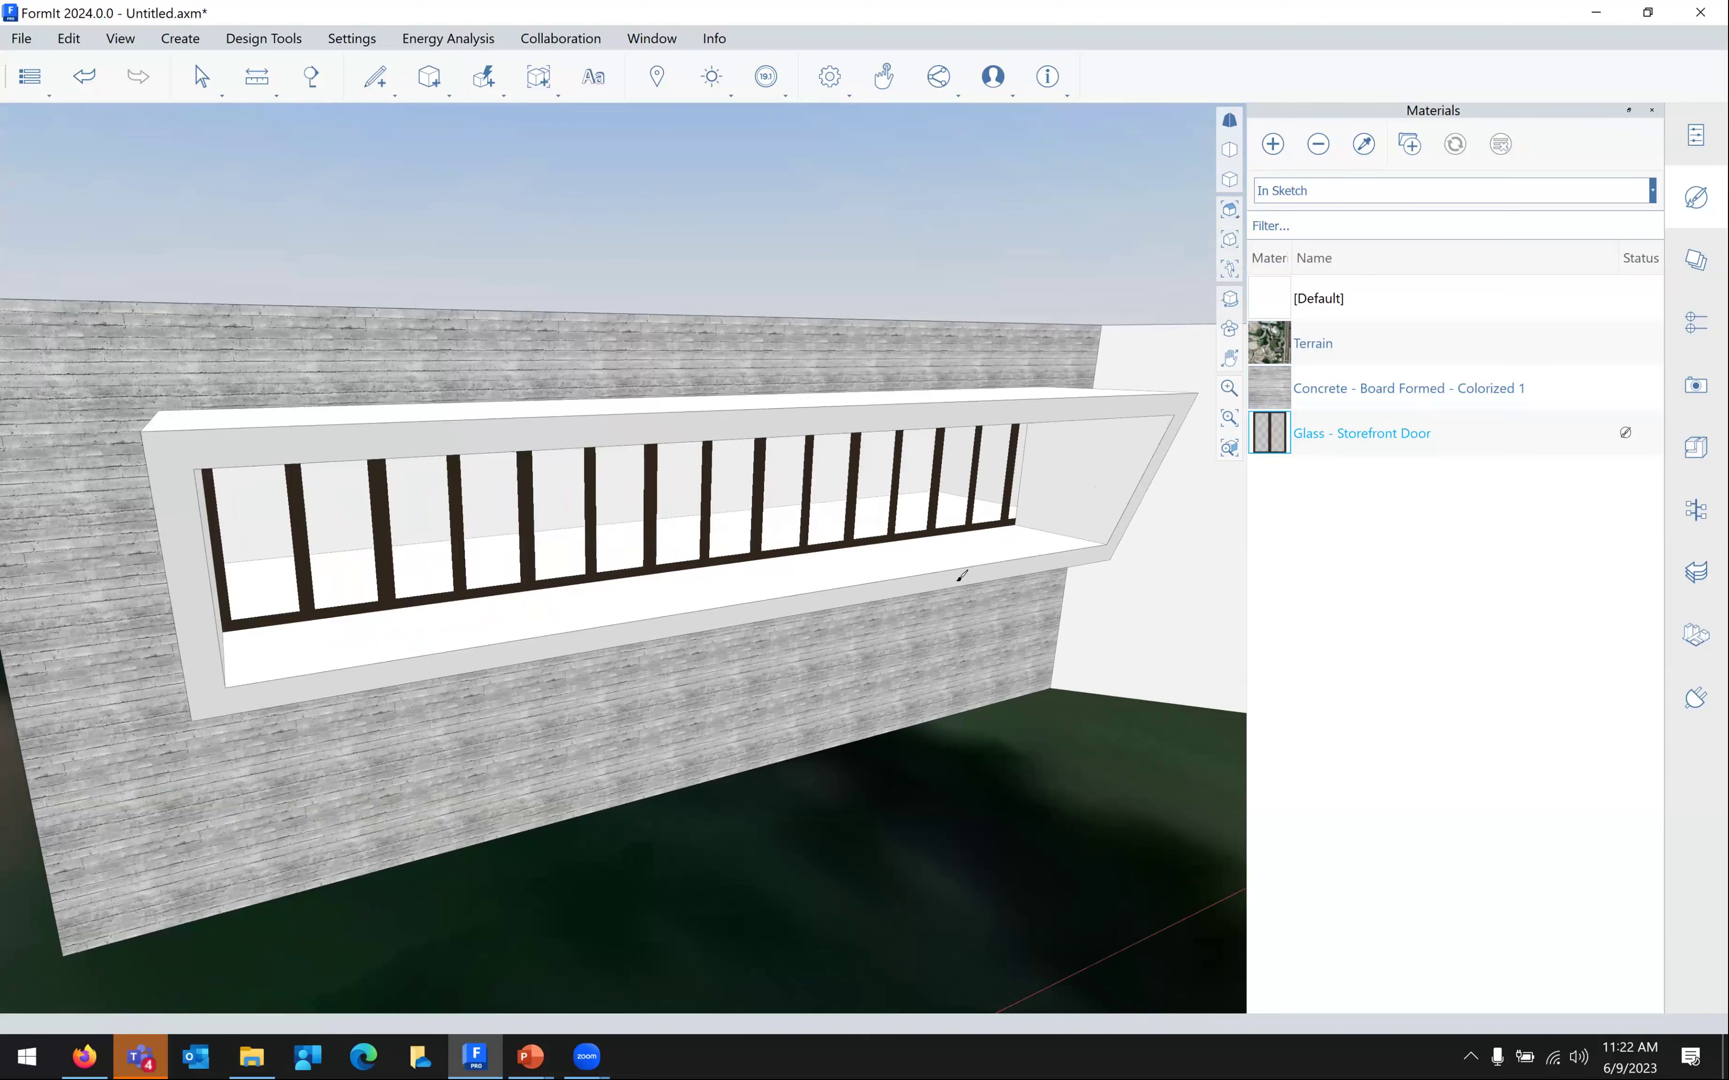
{"action": "scroll", "coordinate": [961, 576], "scroll_direction": "up", "scroll_amount": 1}
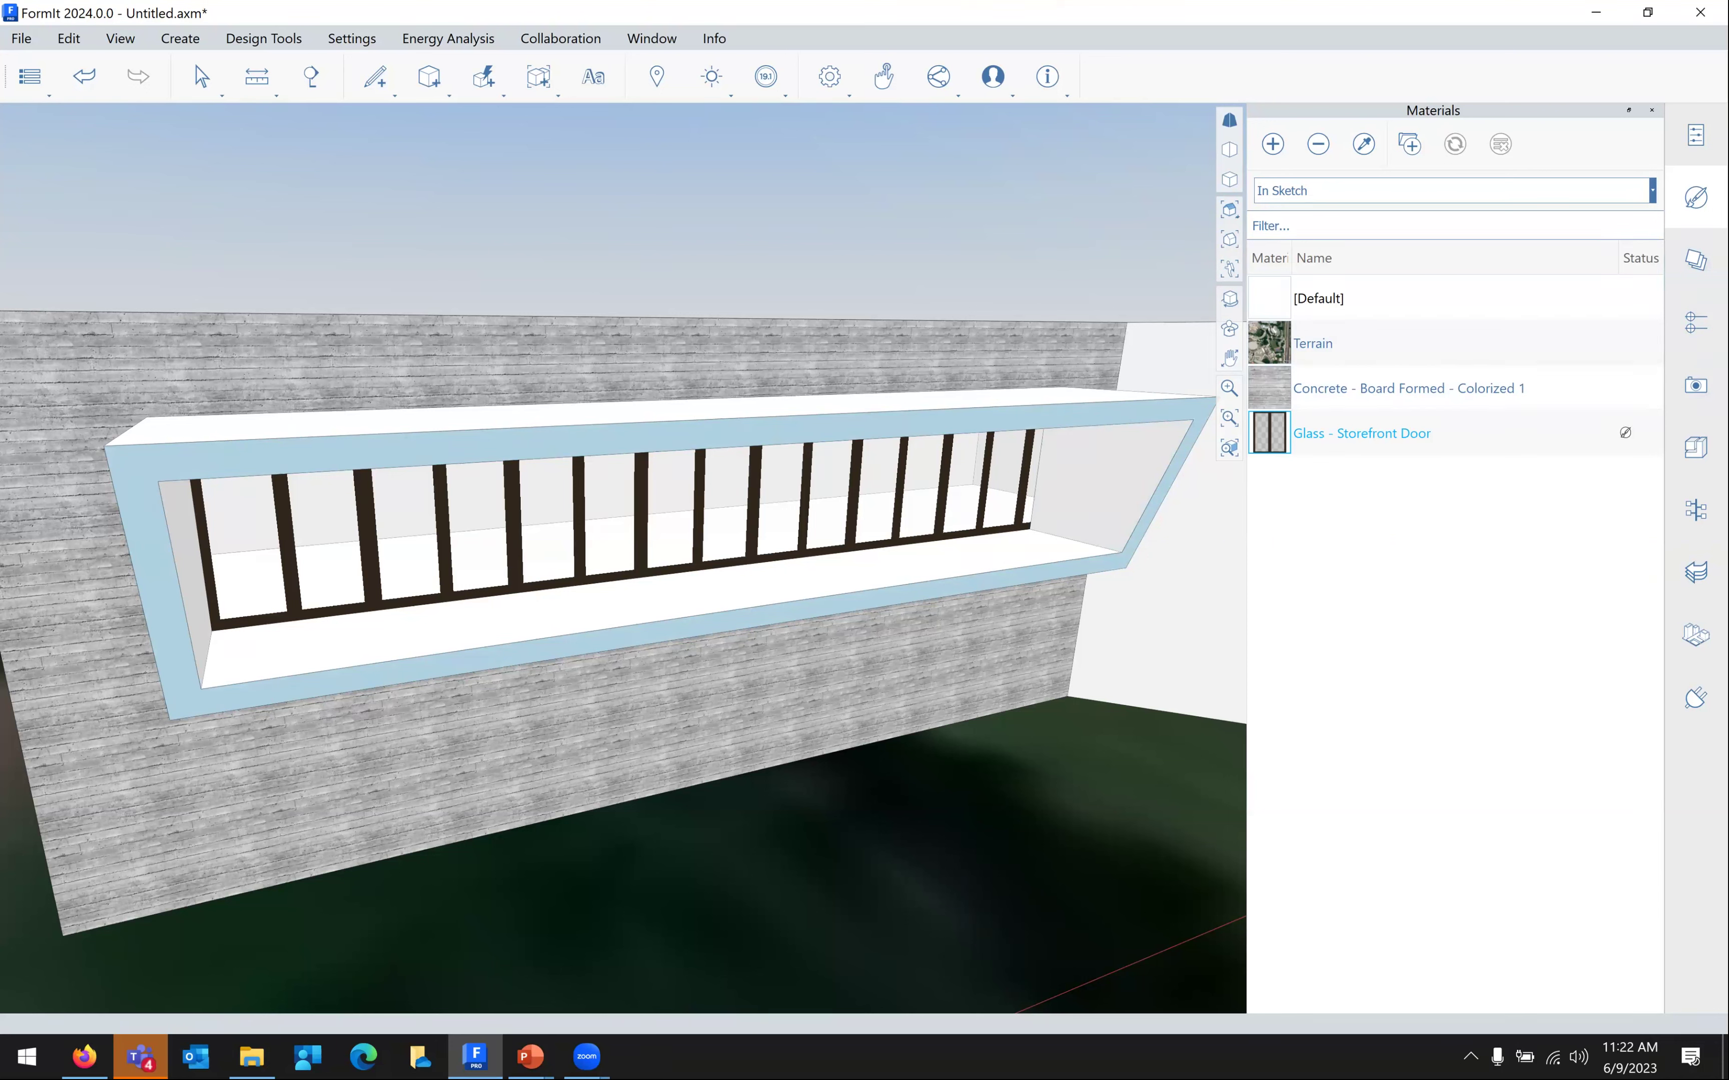
Pick Wood Grain - Colorized 1 from the Material Samples Wood folder
{"action": "left_click", "coordinate": [1508, 195]}
{"action": "left_click", "coordinate": [1366, 240]}
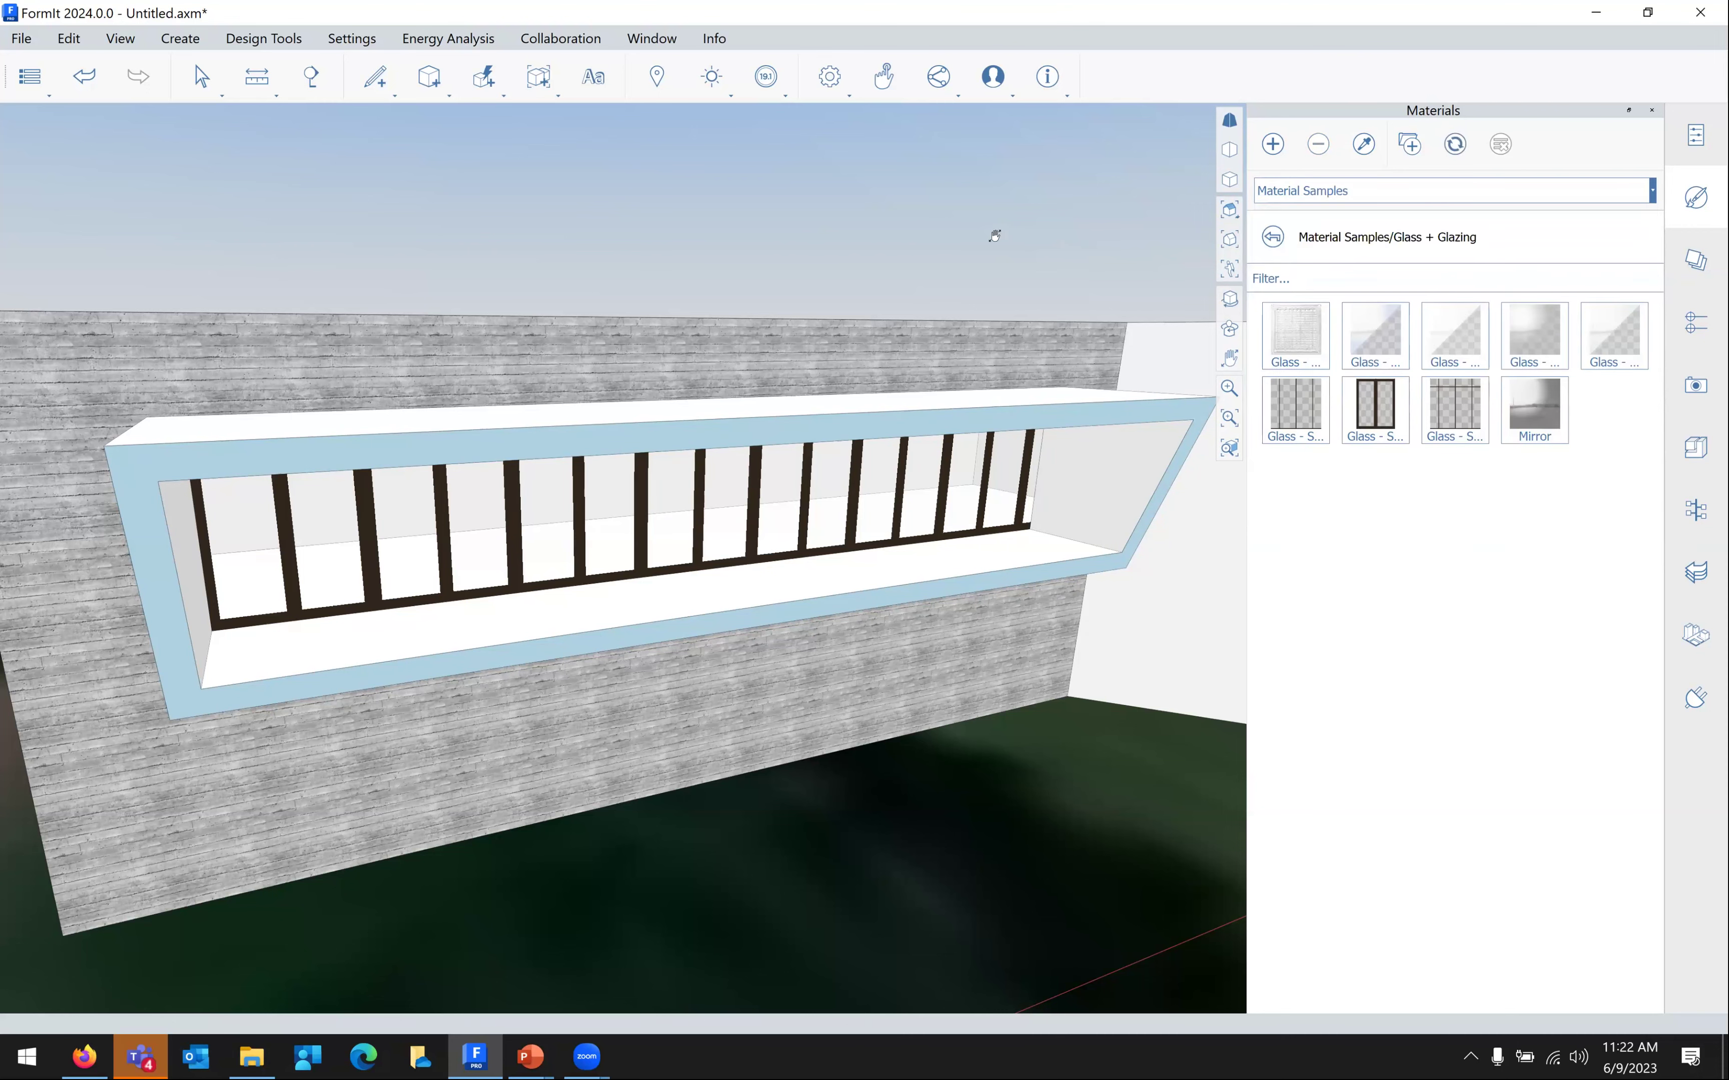
{"action": "middle_click_drag", "start_coordinate": [937, 257], "coordinate": [1101, 272]}
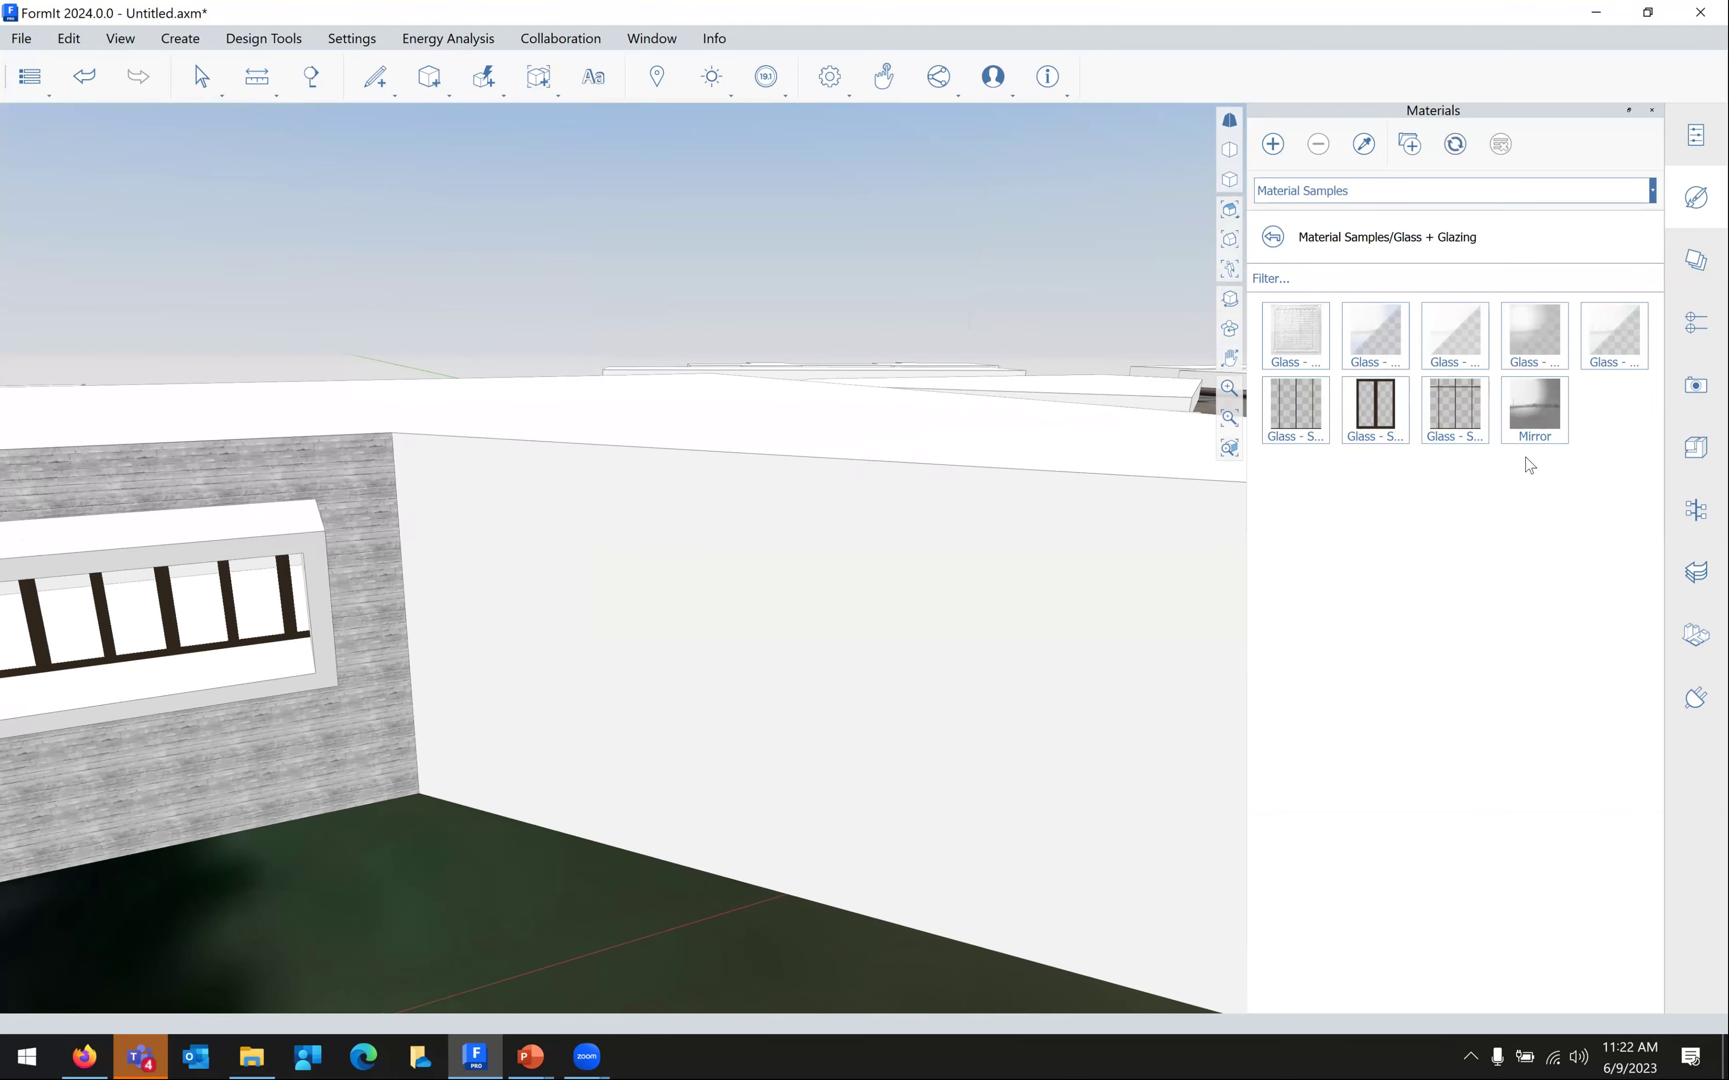
{"action": "left_click", "coordinate": [1272, 237]}
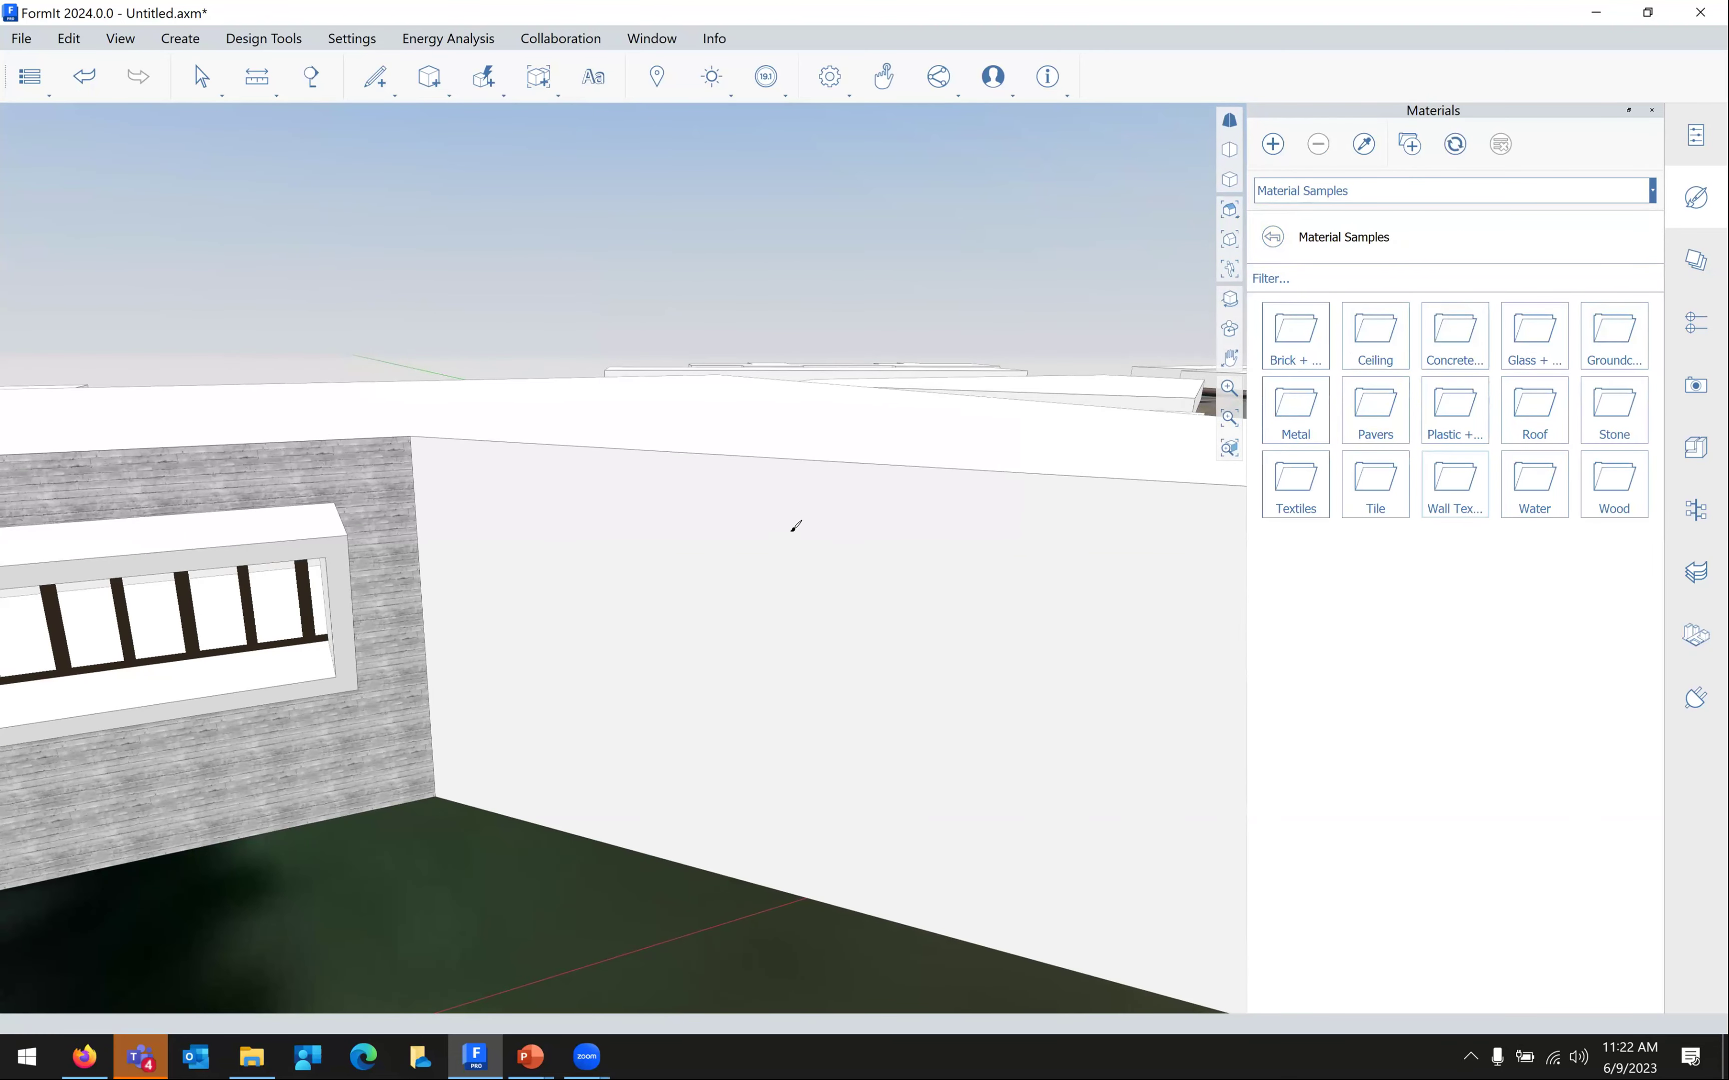
{"action": "left_click", "coordinate": [1613, 498]}
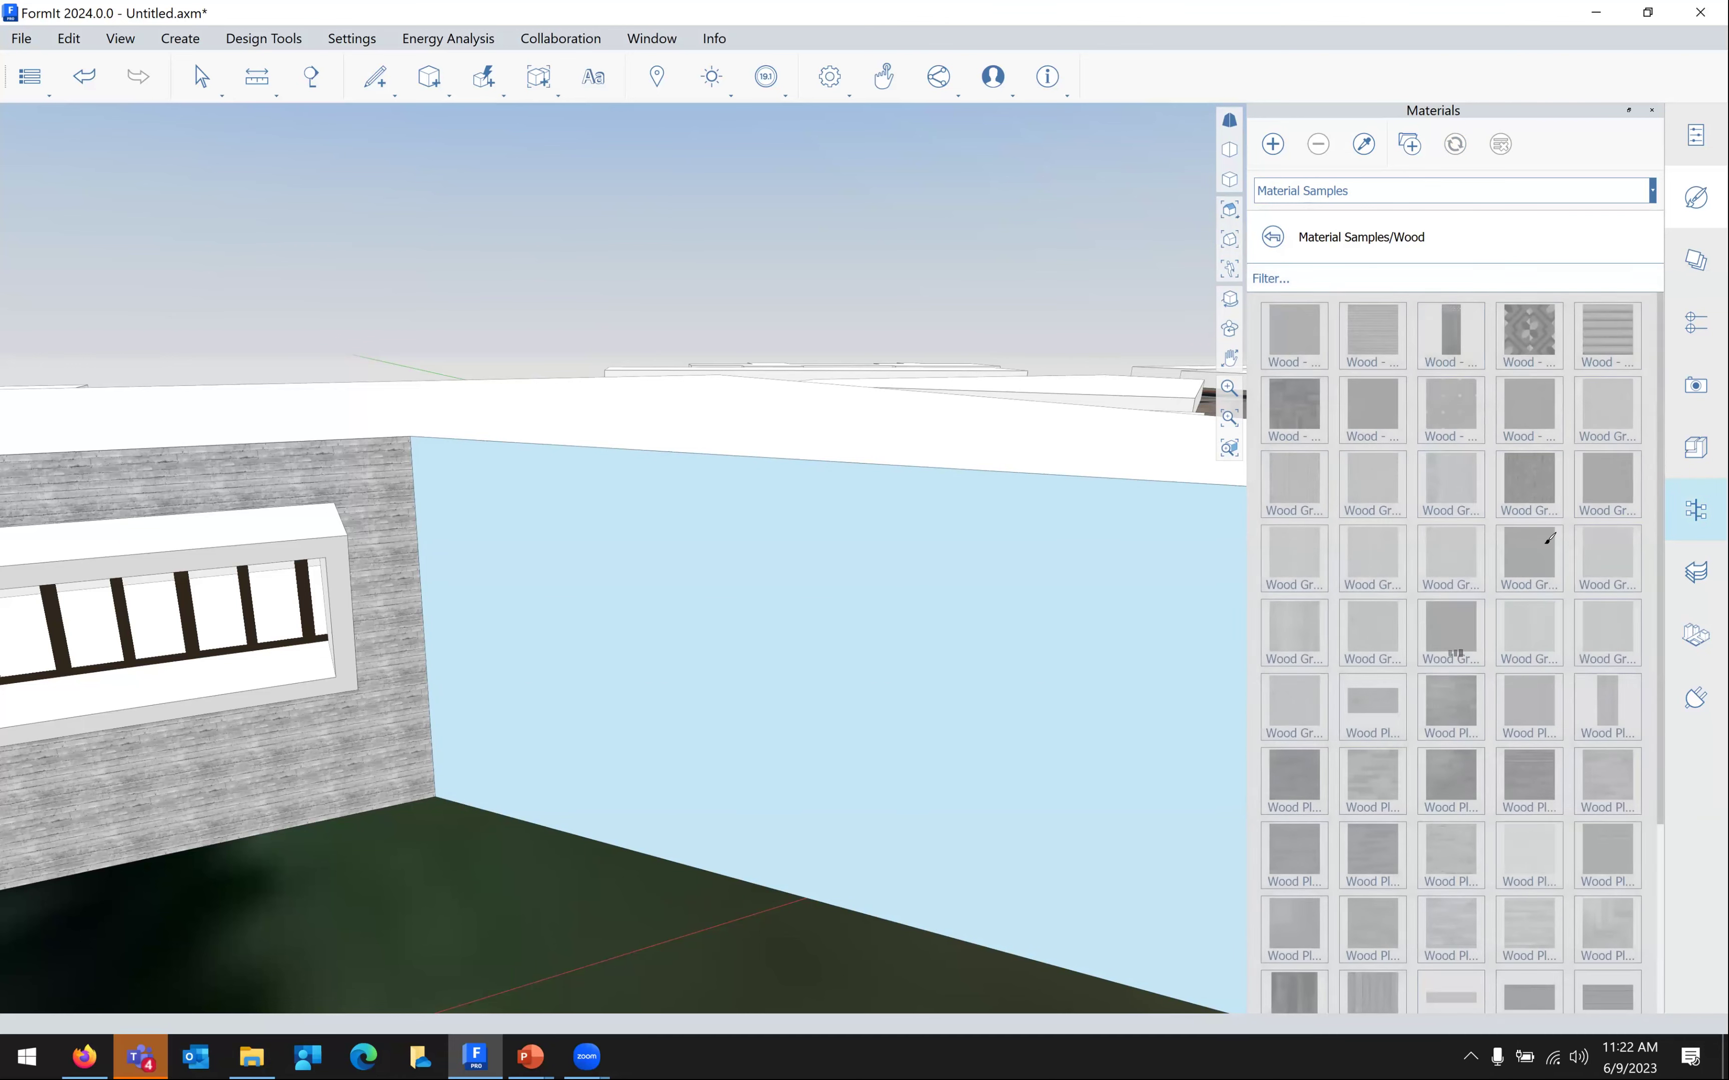
{"action": "left_click", "coordinate": [1294, 484]}
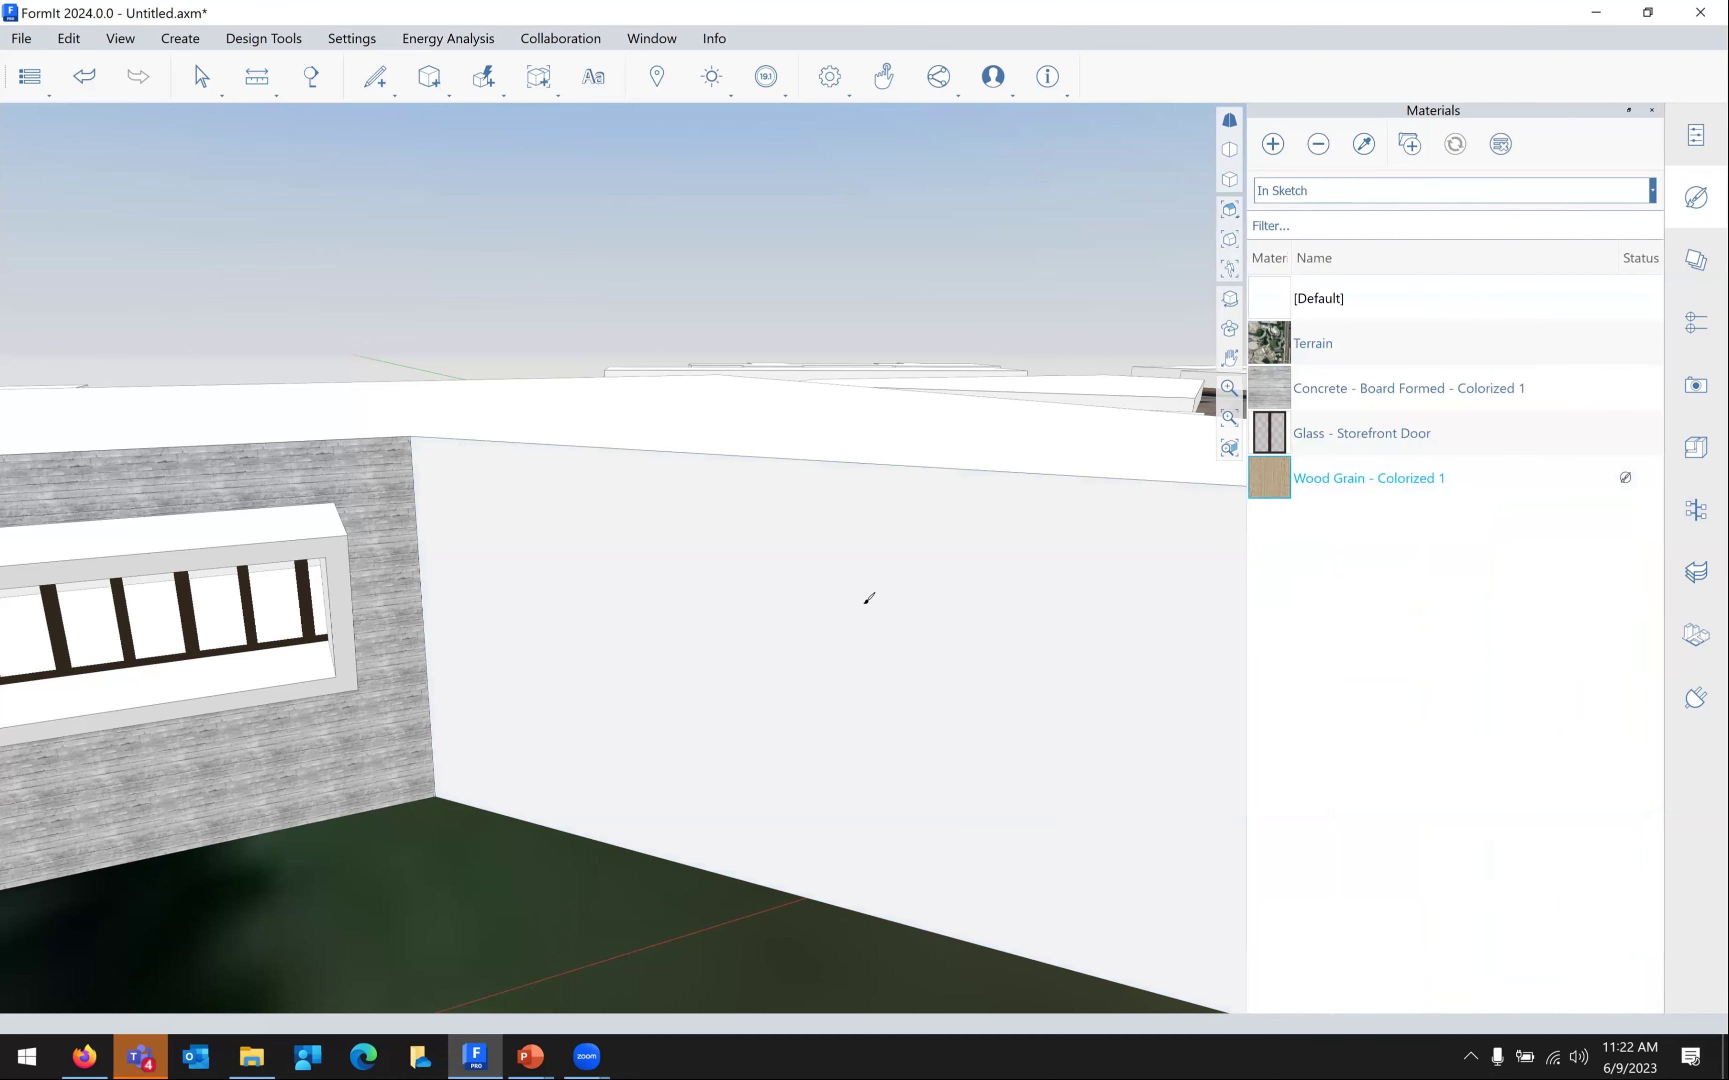
Paint the large white wall beside the concrete facade with Wood Grain - Colorized 1
{"action": "left_click", "coordinate": [964, 573]}
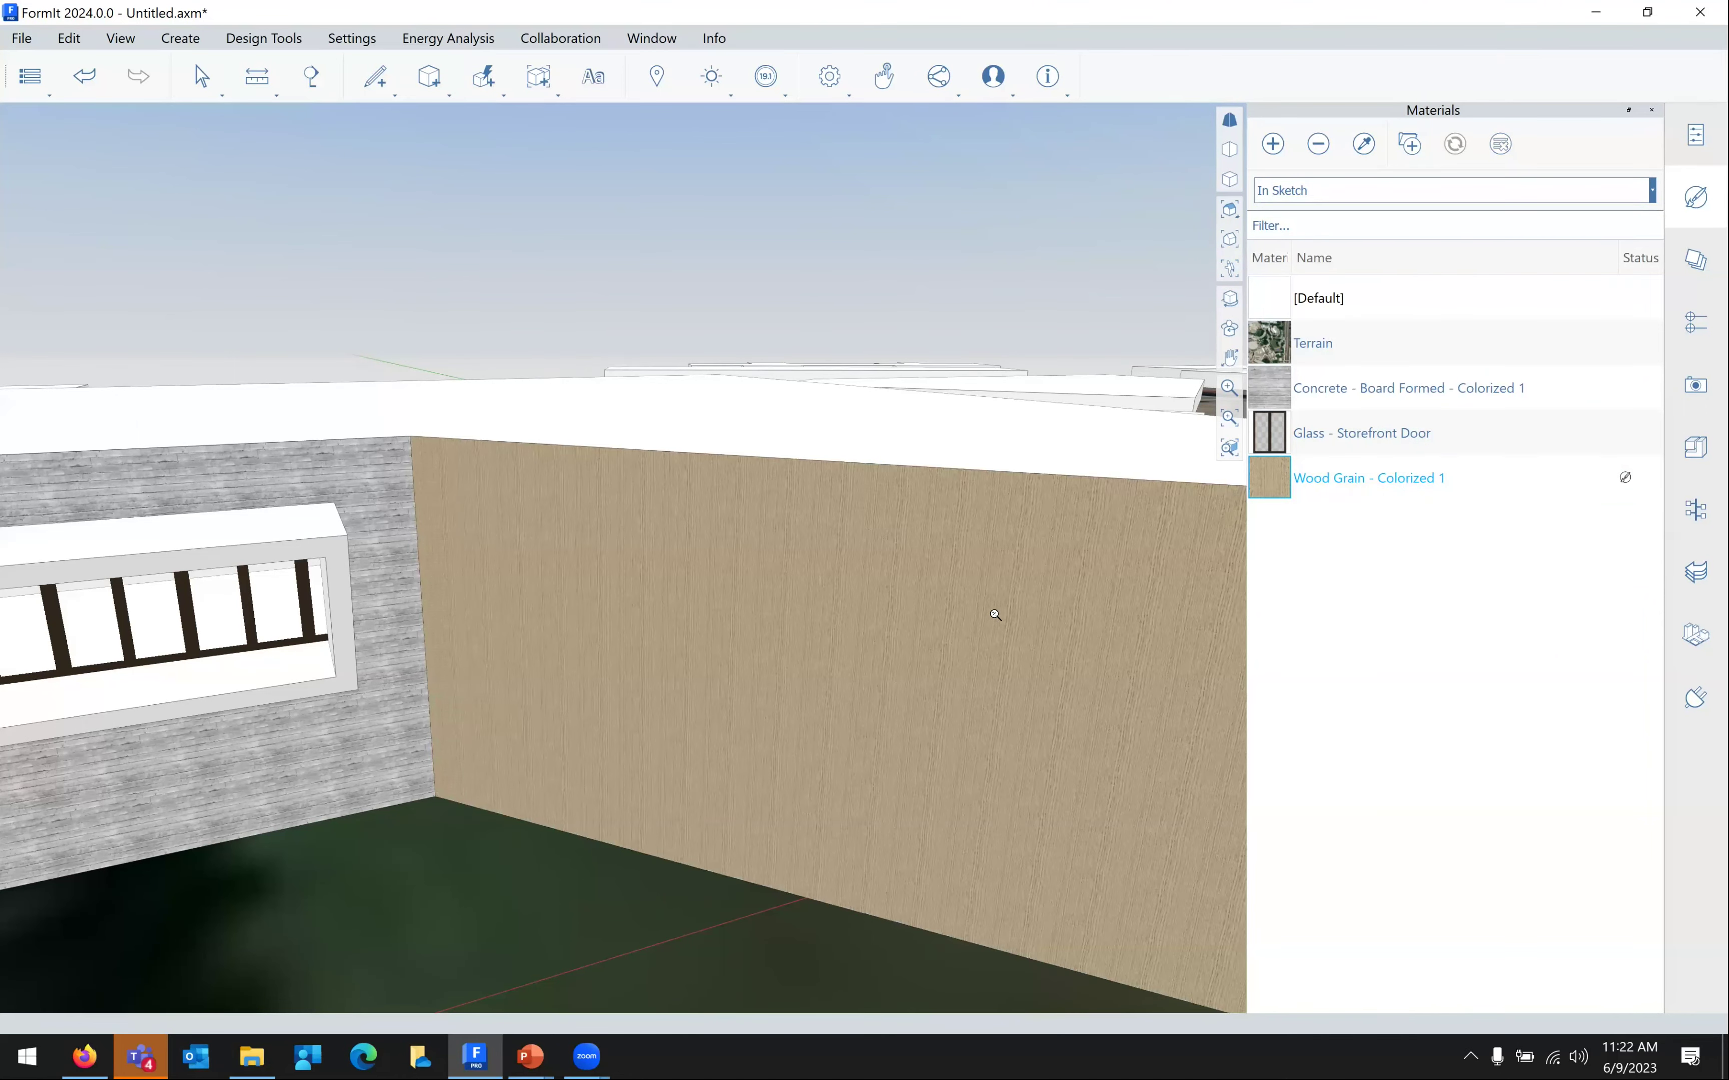
{"action": "scroll", "coordinate": [1004, 614], "scroll_direction": "down", "scroll_amount": 3}
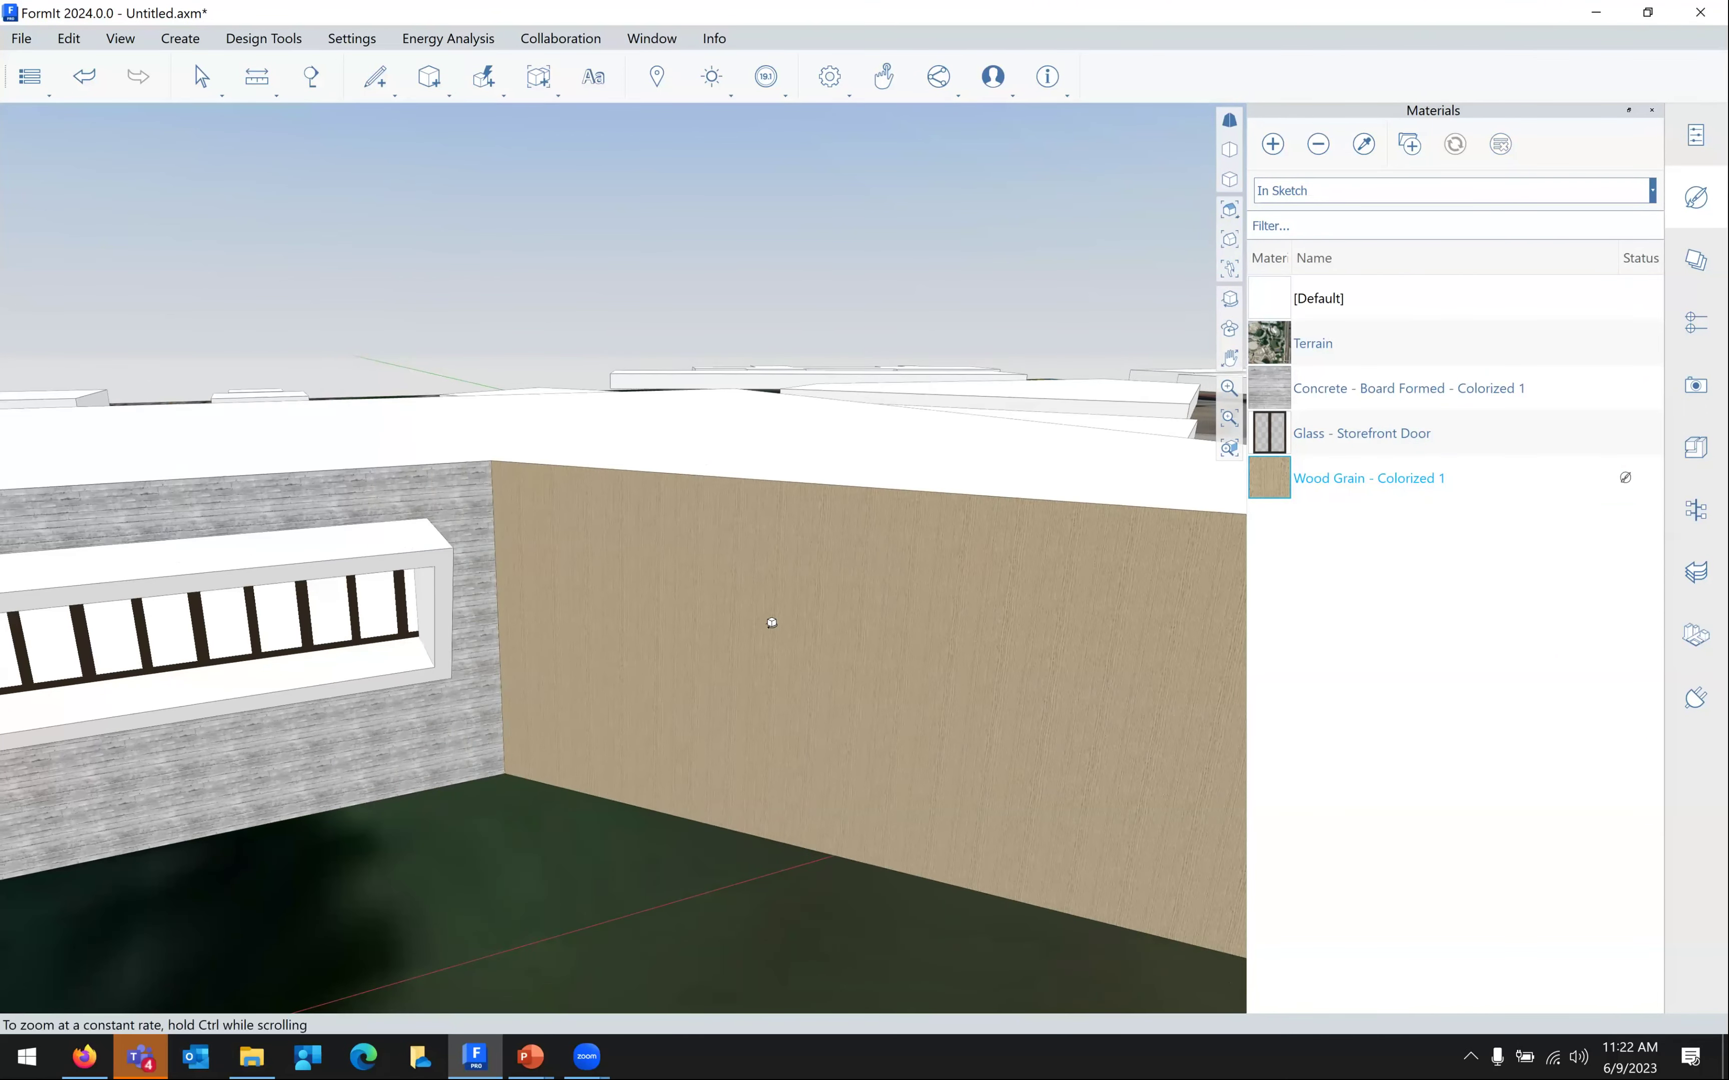
{"action": "scroll", "coordinate": [909, 612], "scroll_direction": "down", "scroll_amount": 4}
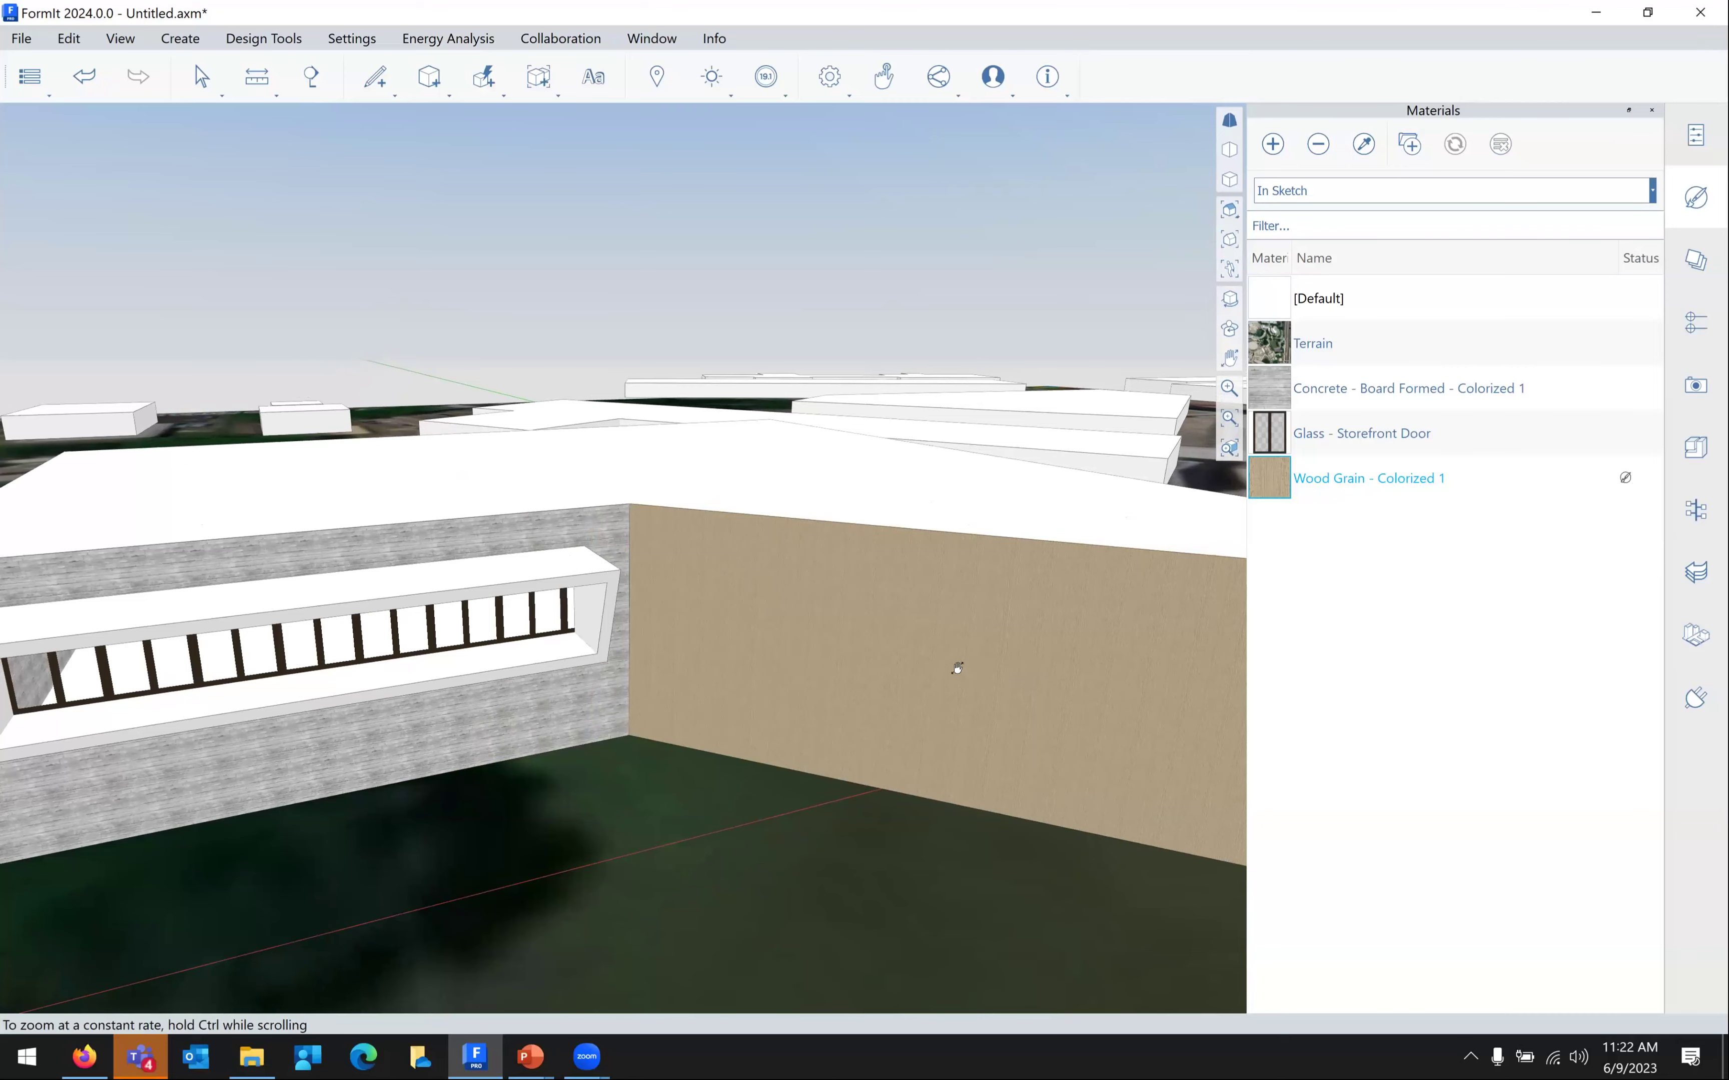
{"action": "middle_click_drag", "start_coordinate": [902, 567], "coordinate": [701, 472]}
{"action": "scroll", "coordinate": [814, 469], "scroll_direction": "up", "scroll_amount": 3}
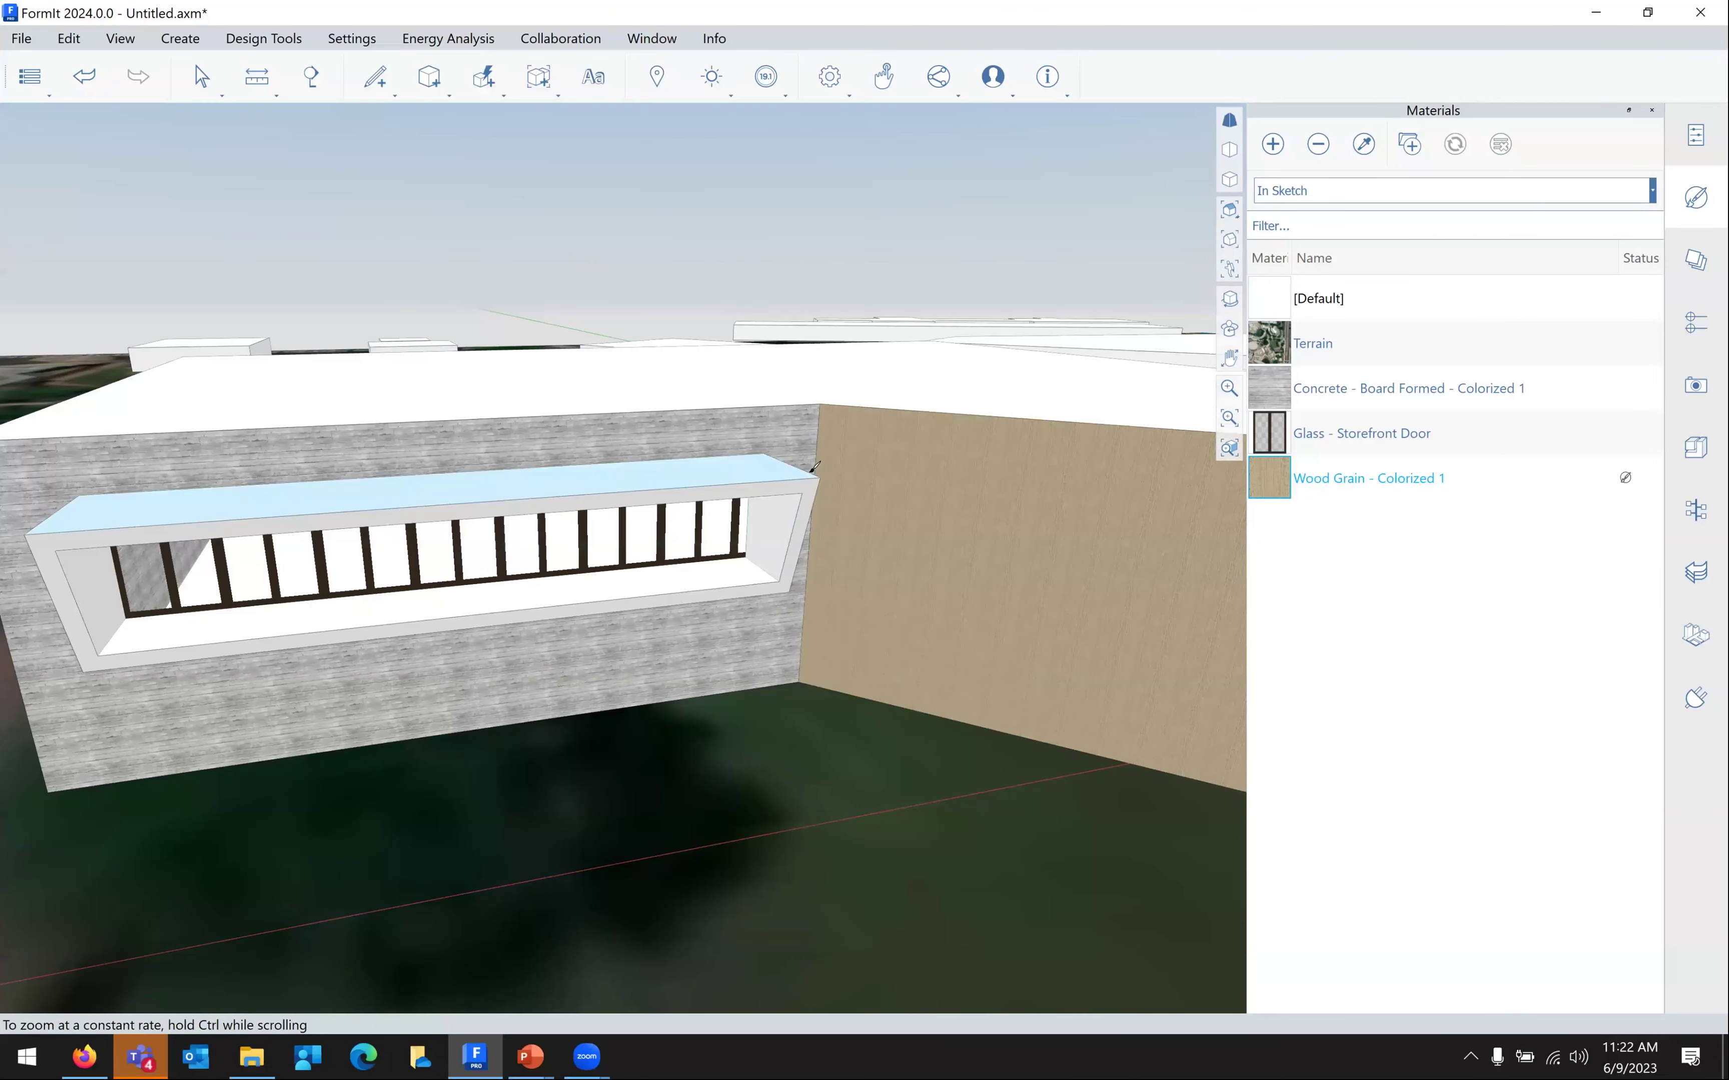
{"action": "scroll", "coordinate": [815, 468], "scroll_direction": "up", "scroll_amount": 1}
{"action": "scroll", "coordinate": [814, 469], "scroll_direction": "up", "scroll_amount": 3}
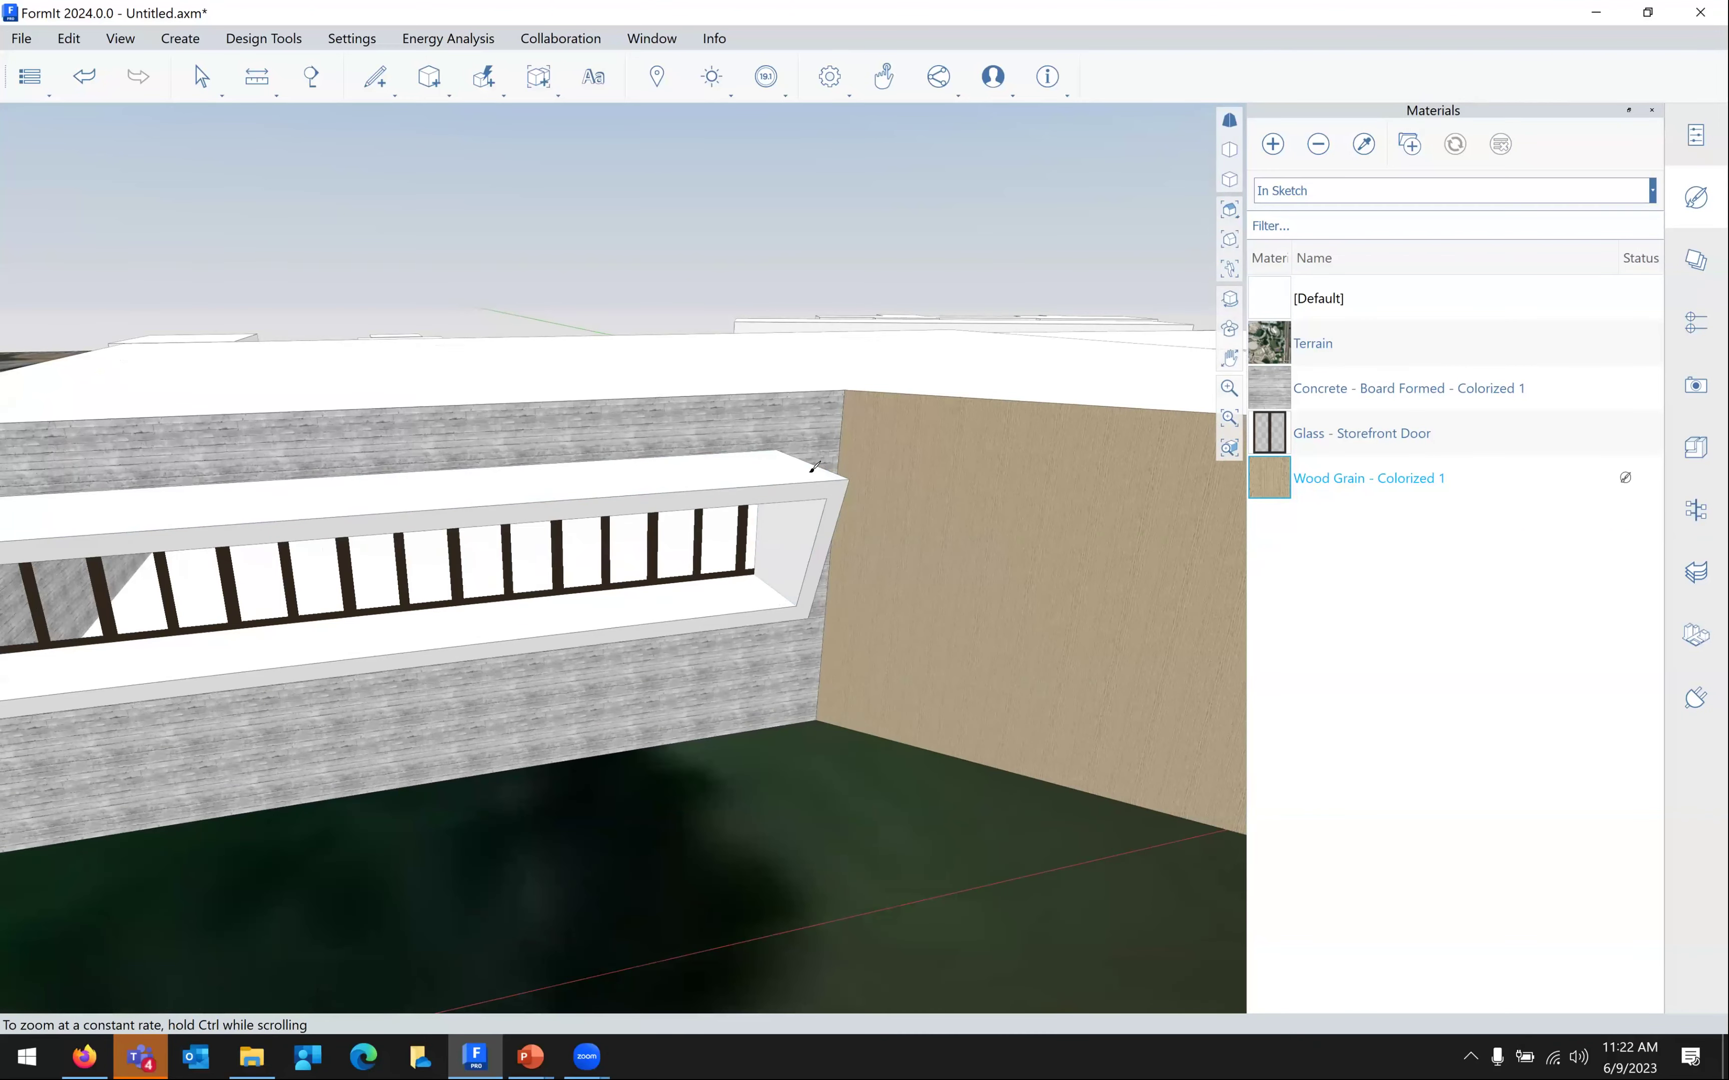
{"action": "scroll", "coordinate": [832, 485], "scroll_direction": "up", "scroll_amount": 1}
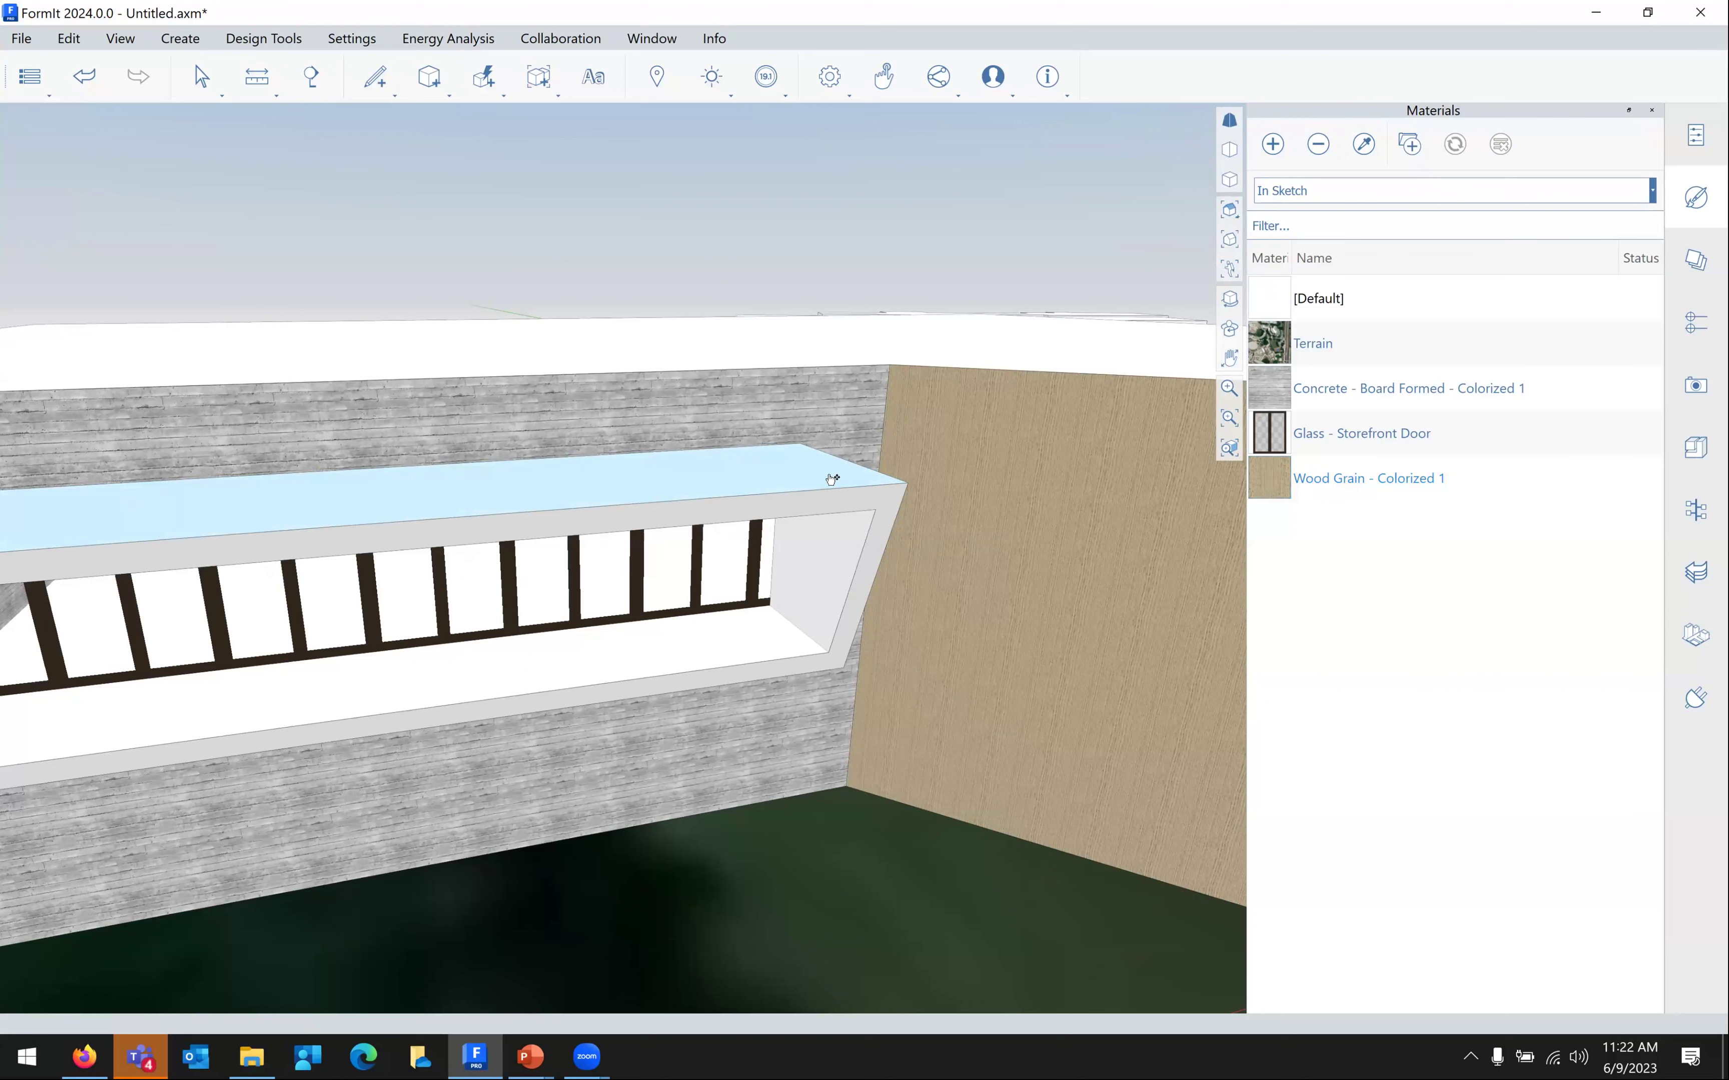
Paint the window box's frame, inner reveal, sill and top face with Wood Grain - Colorized 1
{"action": "double_click", "coordinate": [830, 477]}
{"action": "key", "text": "Escape"}
{"action": "double_click", "coordinate": [863, 490]}
{"action": "key", "text": "Escape"}
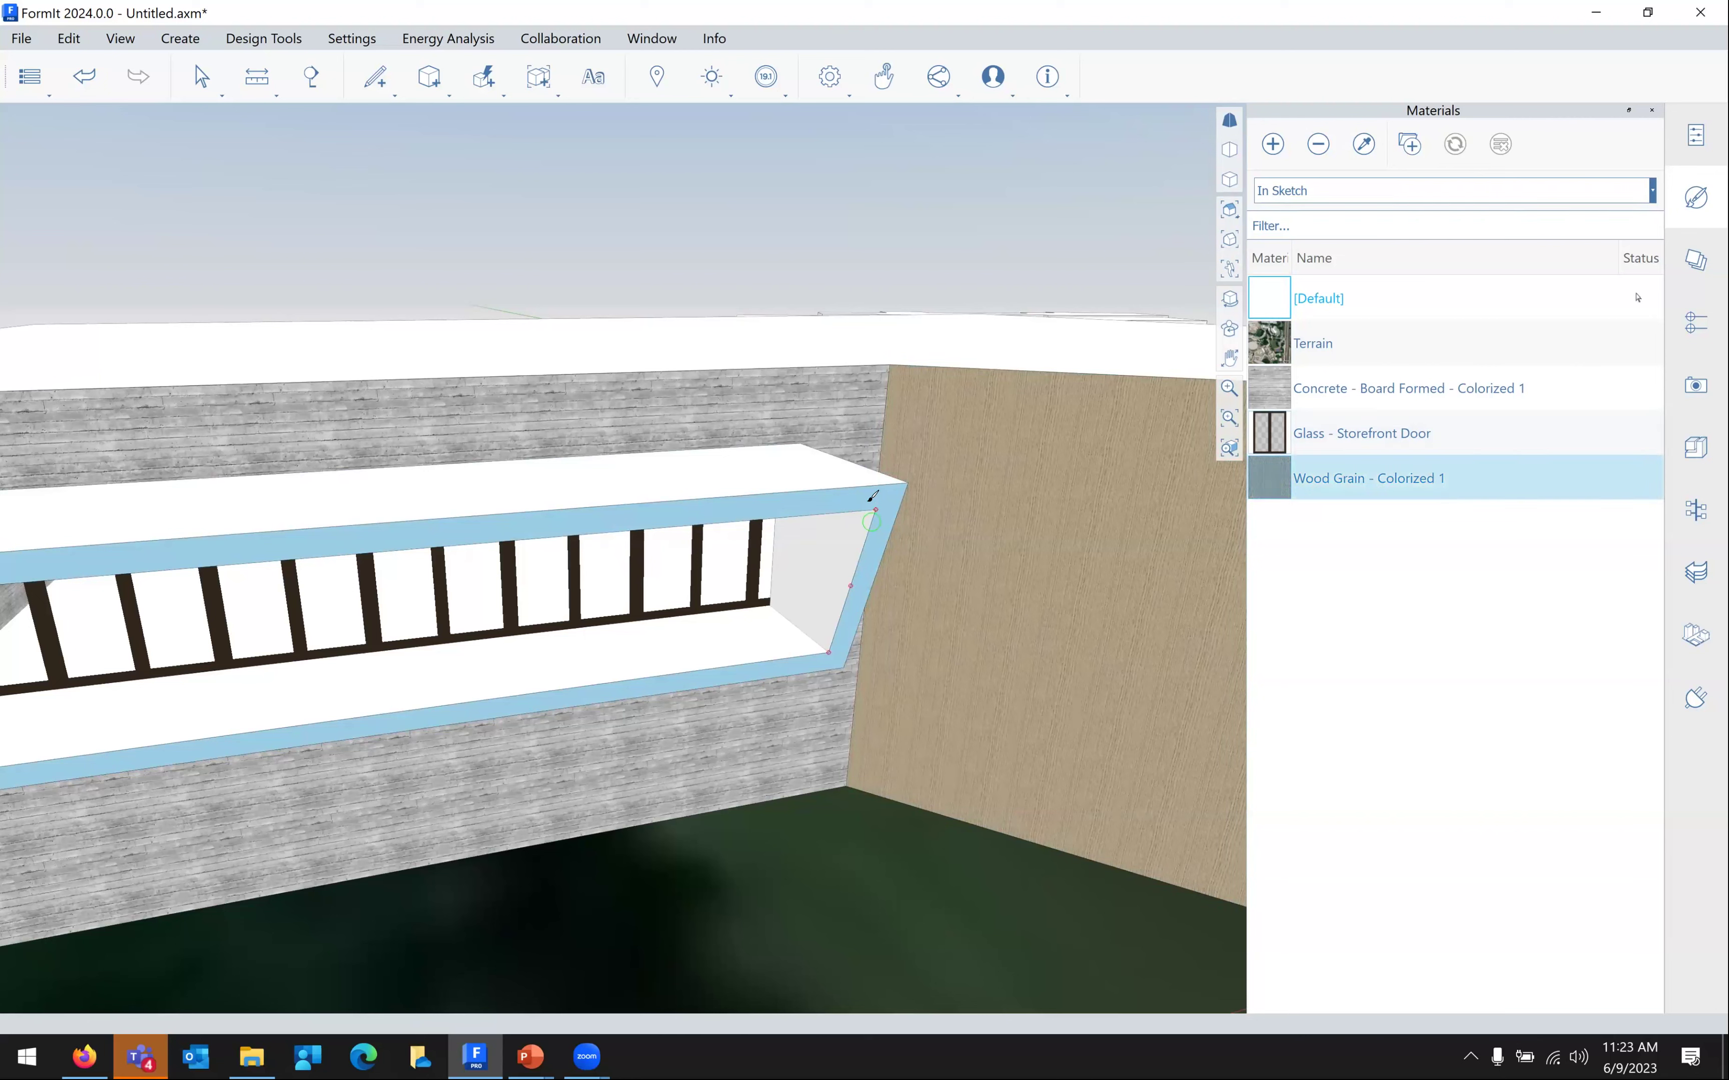
{"action": "left_click", "coordinate": [842, 543]}
{"action": "left_click", "coordinate": [814, 578]}
{"action": "left_click", "coordinate": [750, 635]}
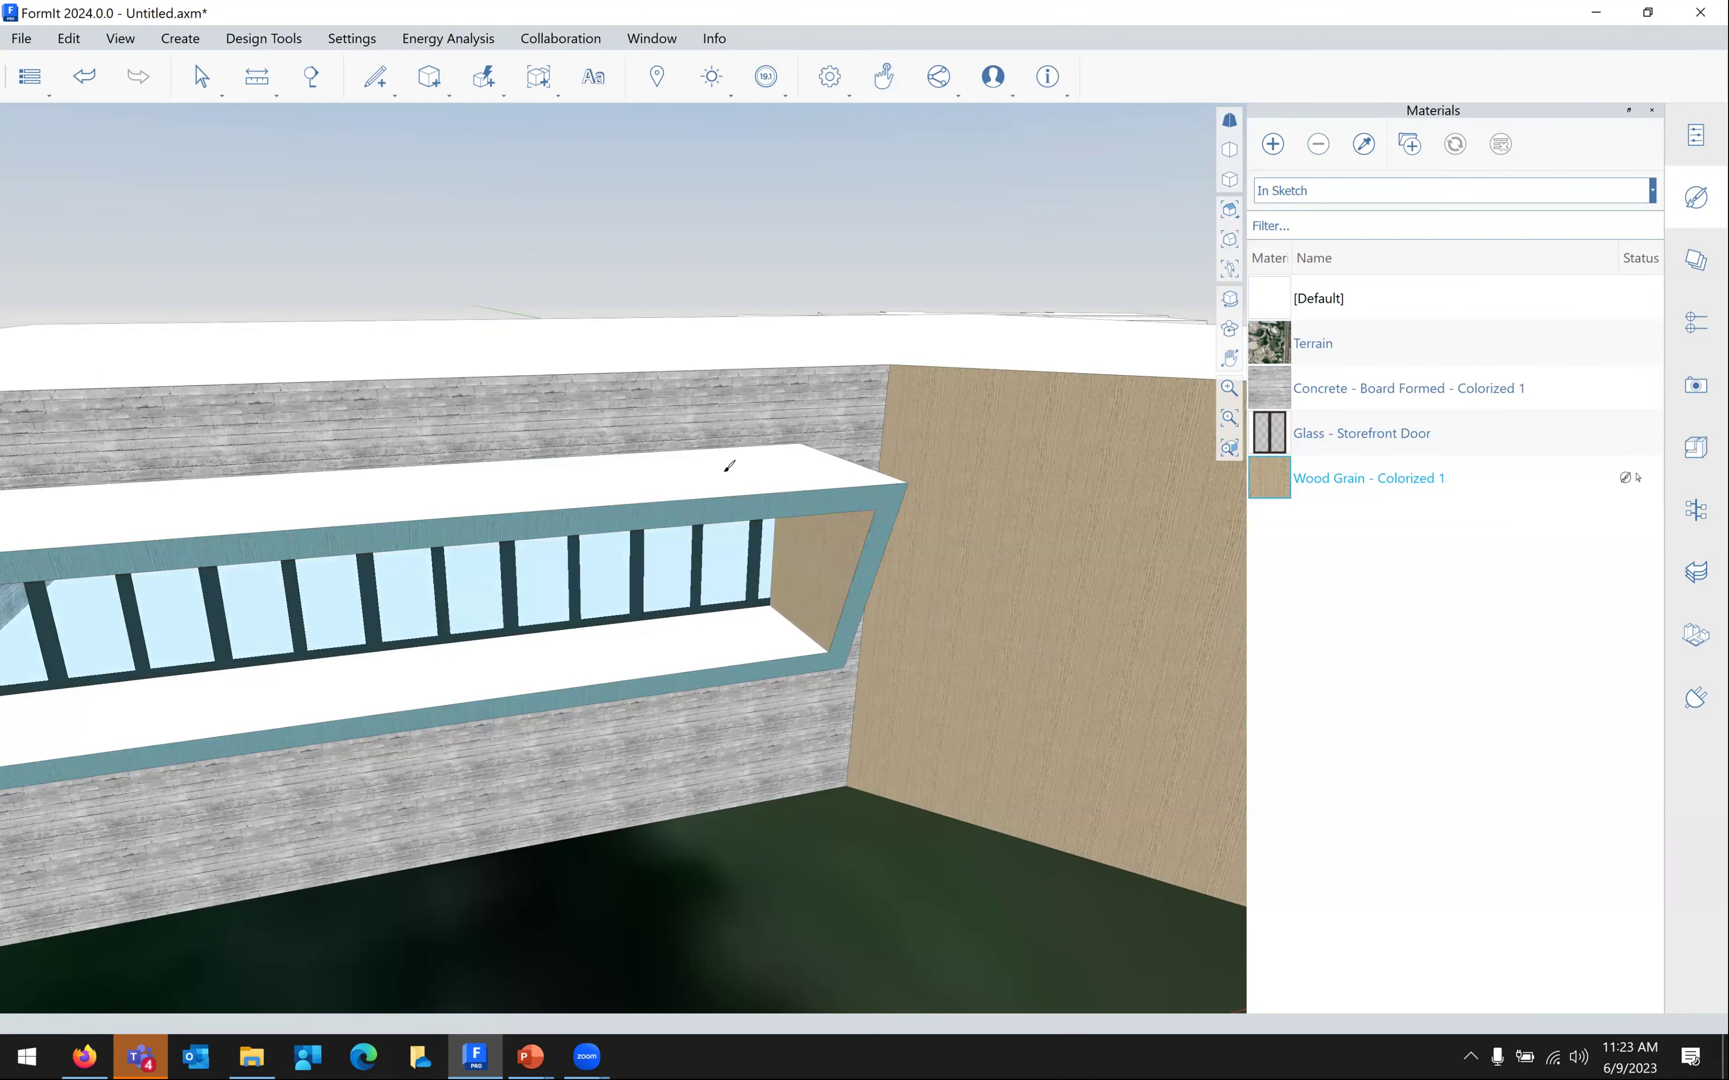
{"action": "left_click", "coordinate": [728, 470]}
Paint the window box's remaining white side face with wood grain
{"action": "right_click_drag", "start_coordinate": [829, 647], "coordinate": [966, 585]}
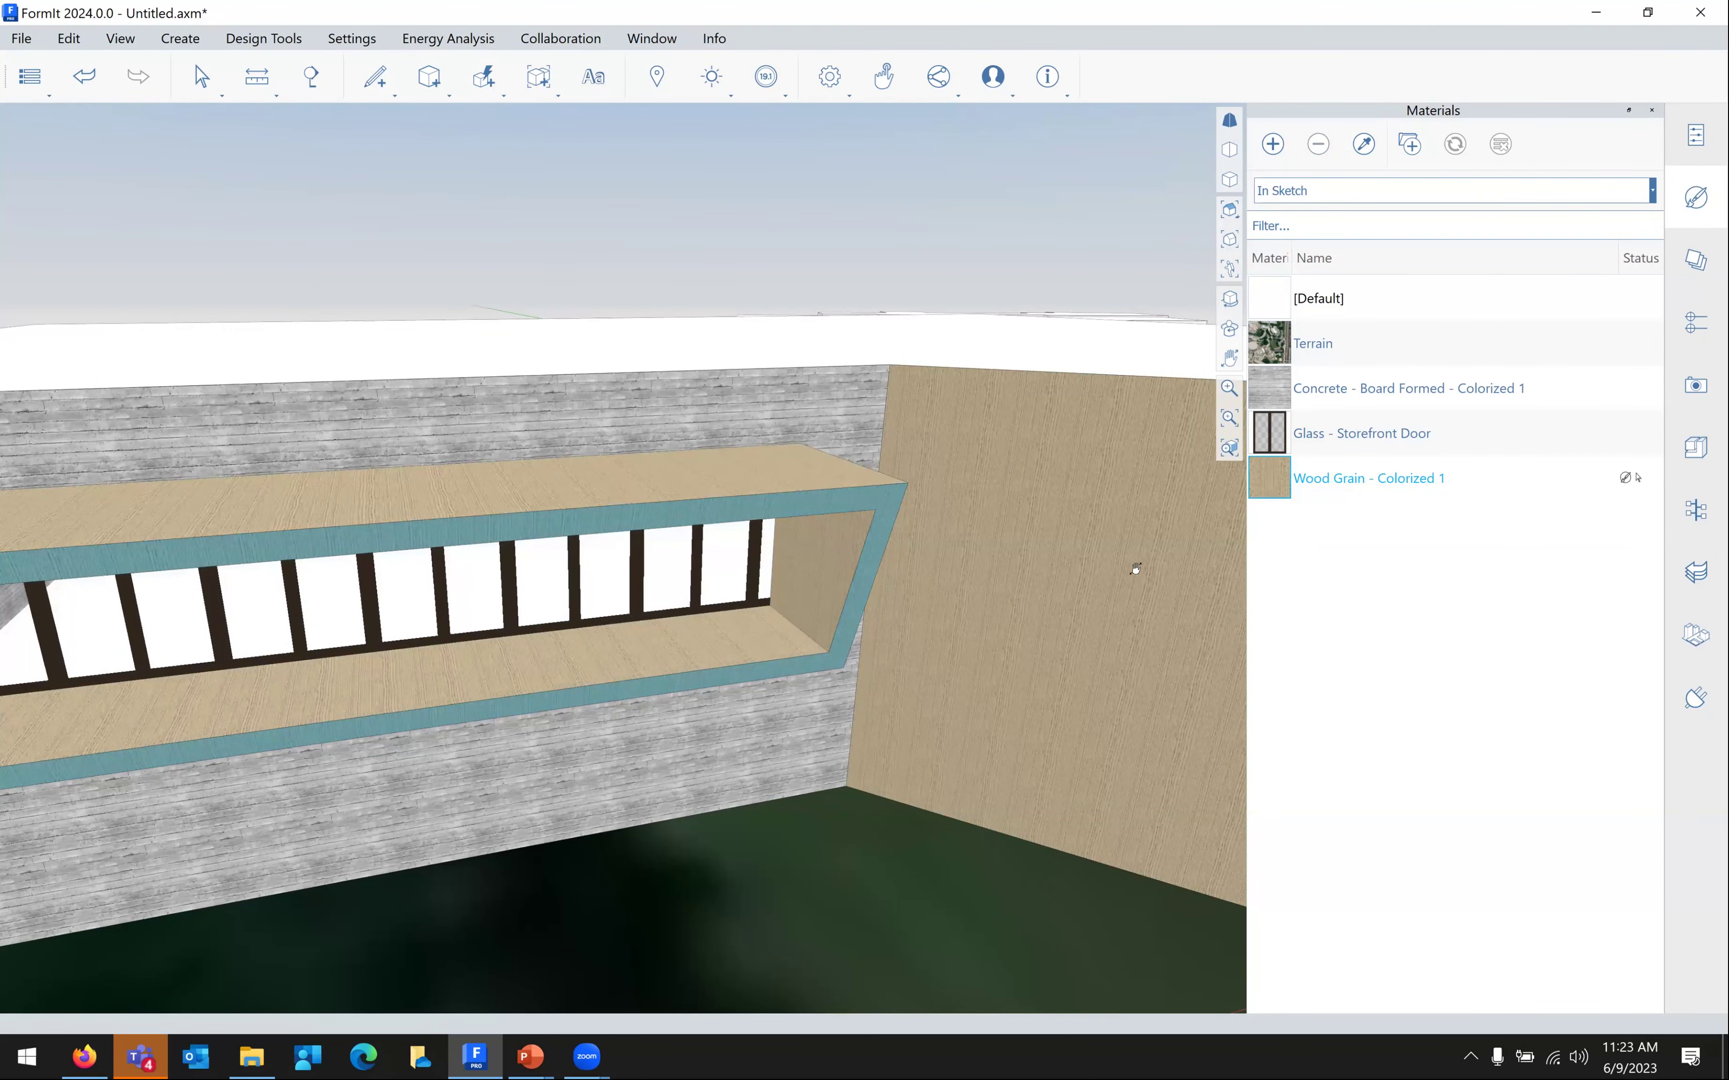
{"action": "scroll", "coordinate": [1114, 579], "scroll_direction": "up", "scroll_amount": 2}
{"action": "scroll", "coordinate": [1075, 615], "scroll_direction": "up", "scroll_amount": 2}
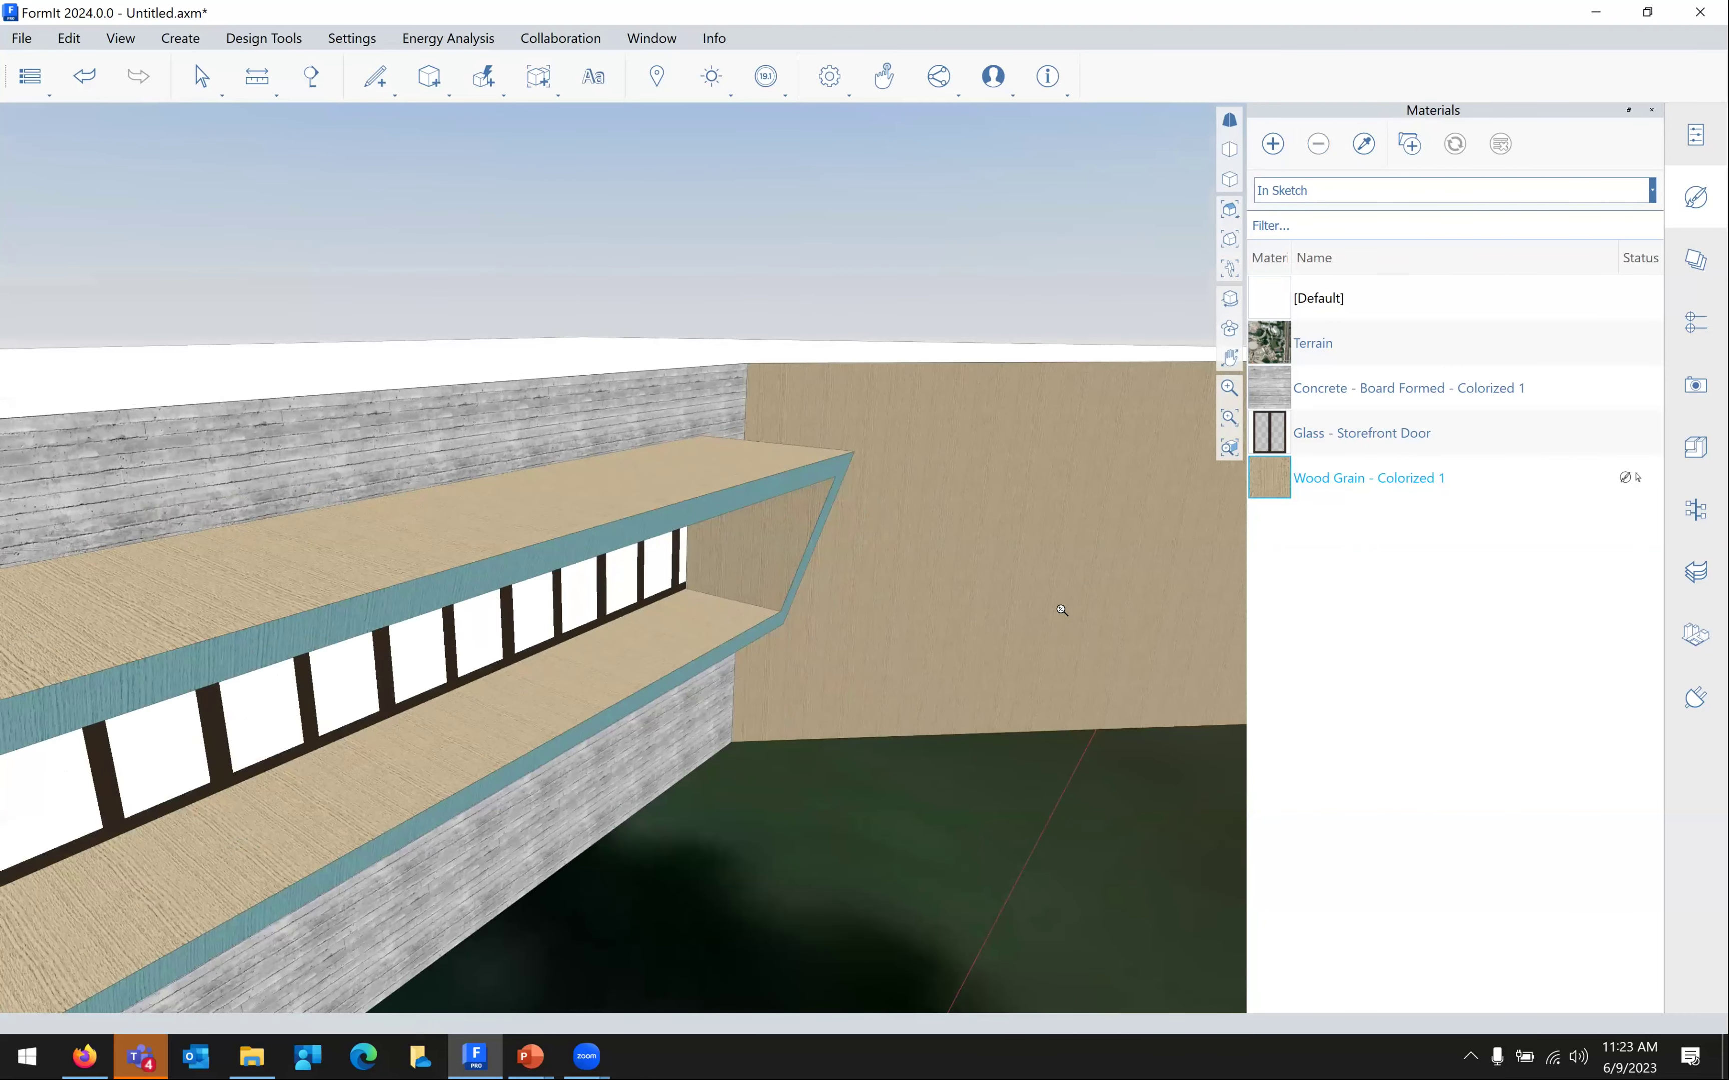
{"action": "scroll", "coordinate": [1061, 609], "scroll_direction": "up", "scroll_amount": 2}
{"action": "scroll", "coordinate": [1053, 606], "scroll_direction": "up", "scroll_amount": 2}
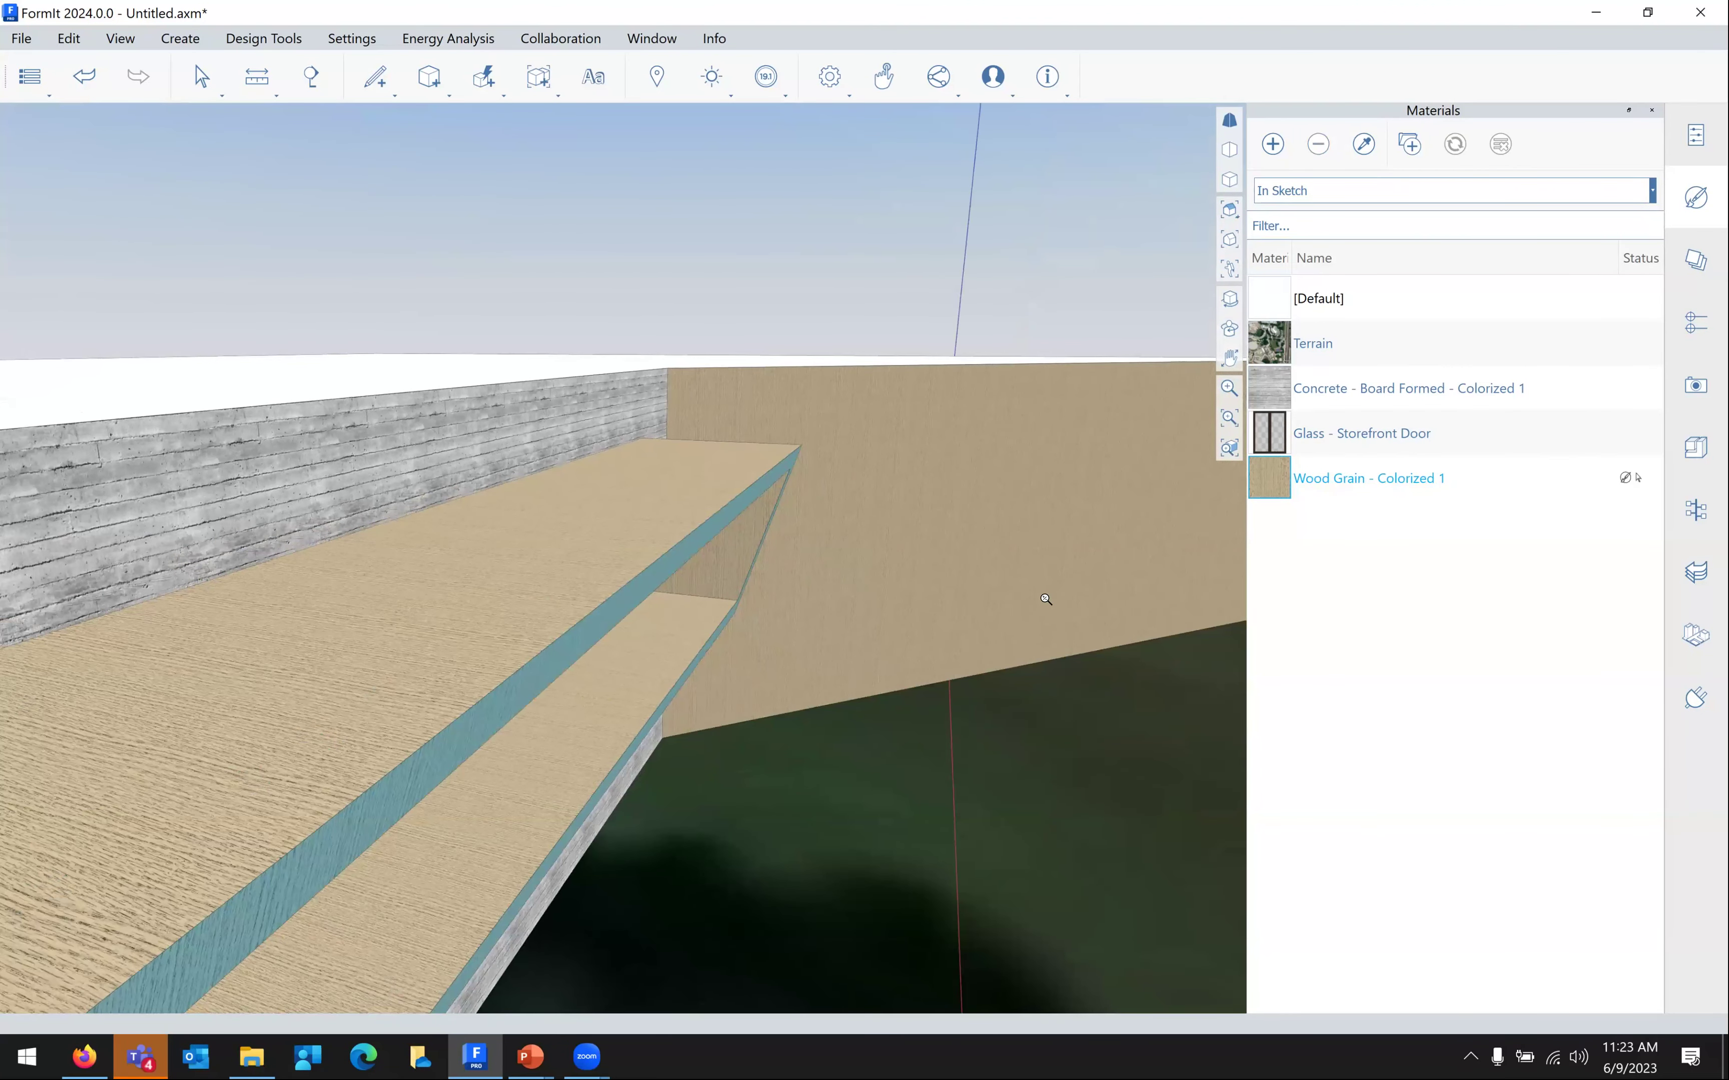
{"action": "scroll", "coordinate": [1036, 615], "scroll_direction": "up", "scroll_amount": 2}
{"action": "scroll", "coordinate": [785, 605], "scroll_direction": "up", "scroll_amount": 3}
{"action": "scroll", "coordinate": [664, 579], "scroll_direction": "down", "scroll_amount": 2}
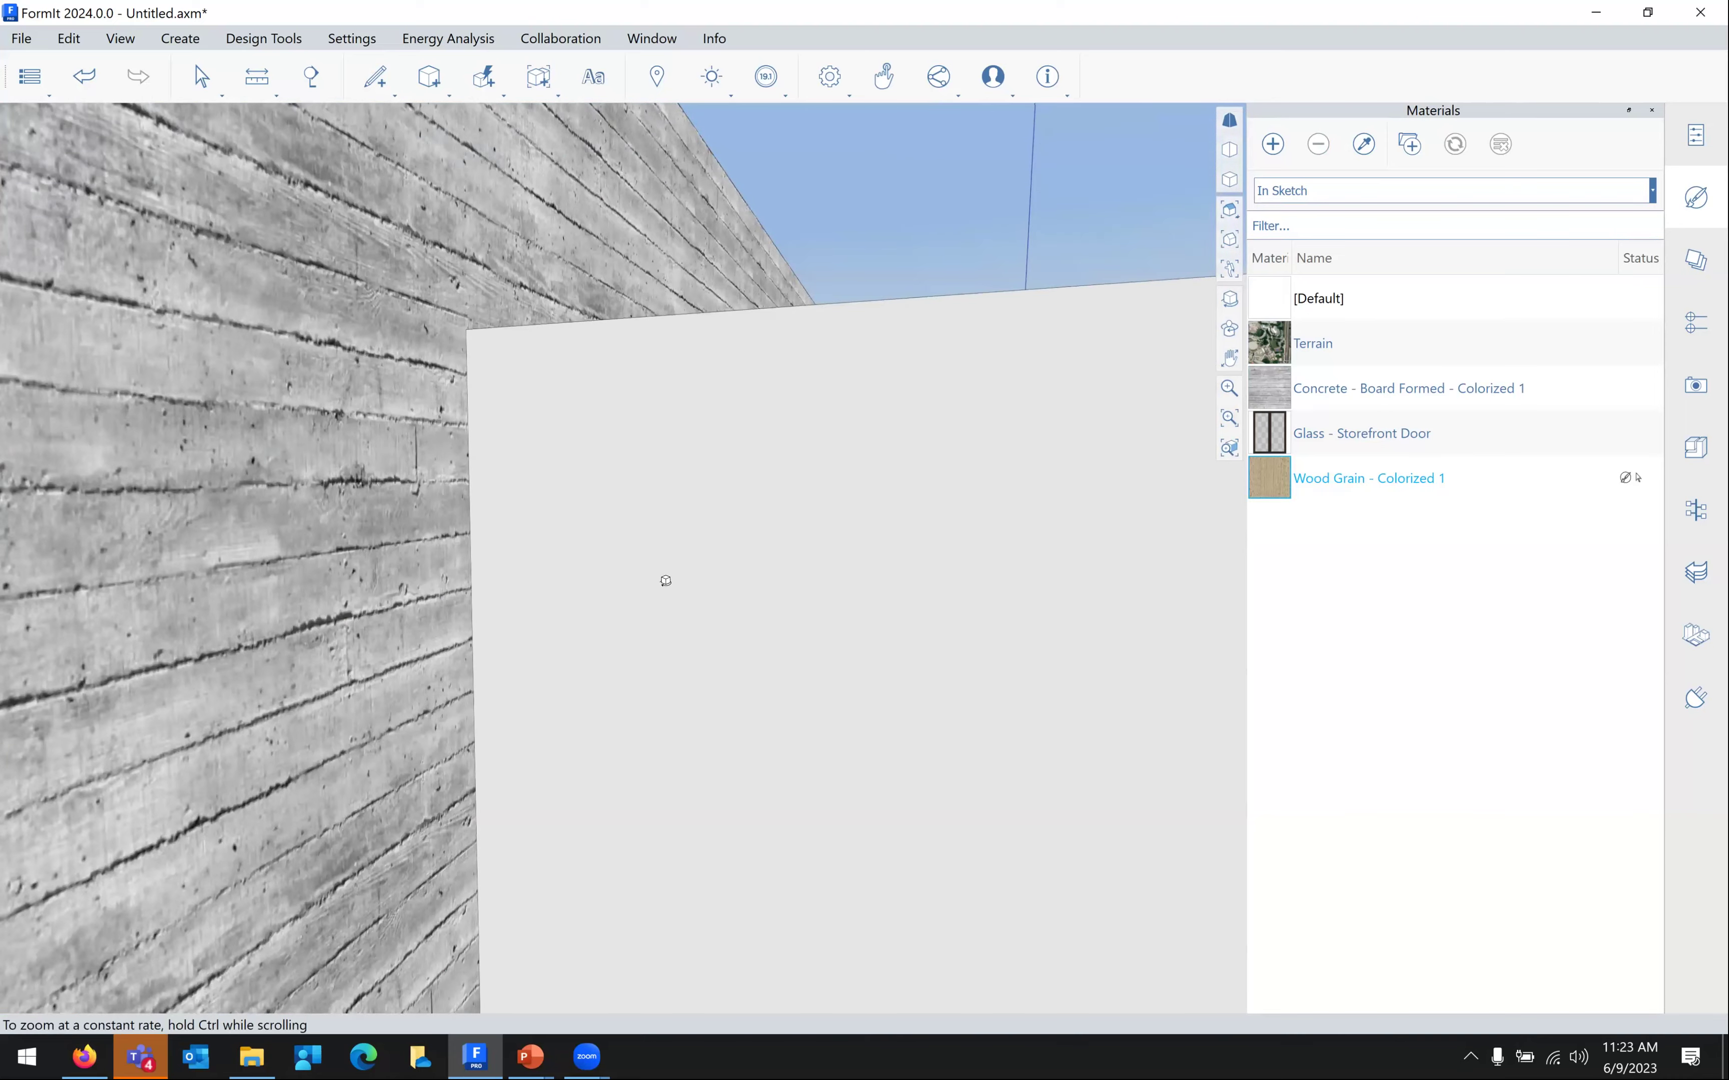
{"action": "scroll", "coordinate": [786, 617], "scroll_direction": "down", "scroll_amount": 2}
{"action": "scroll", "coordinate": [814, 575], "scroll_direction": "down", "scroll_amount": 3}
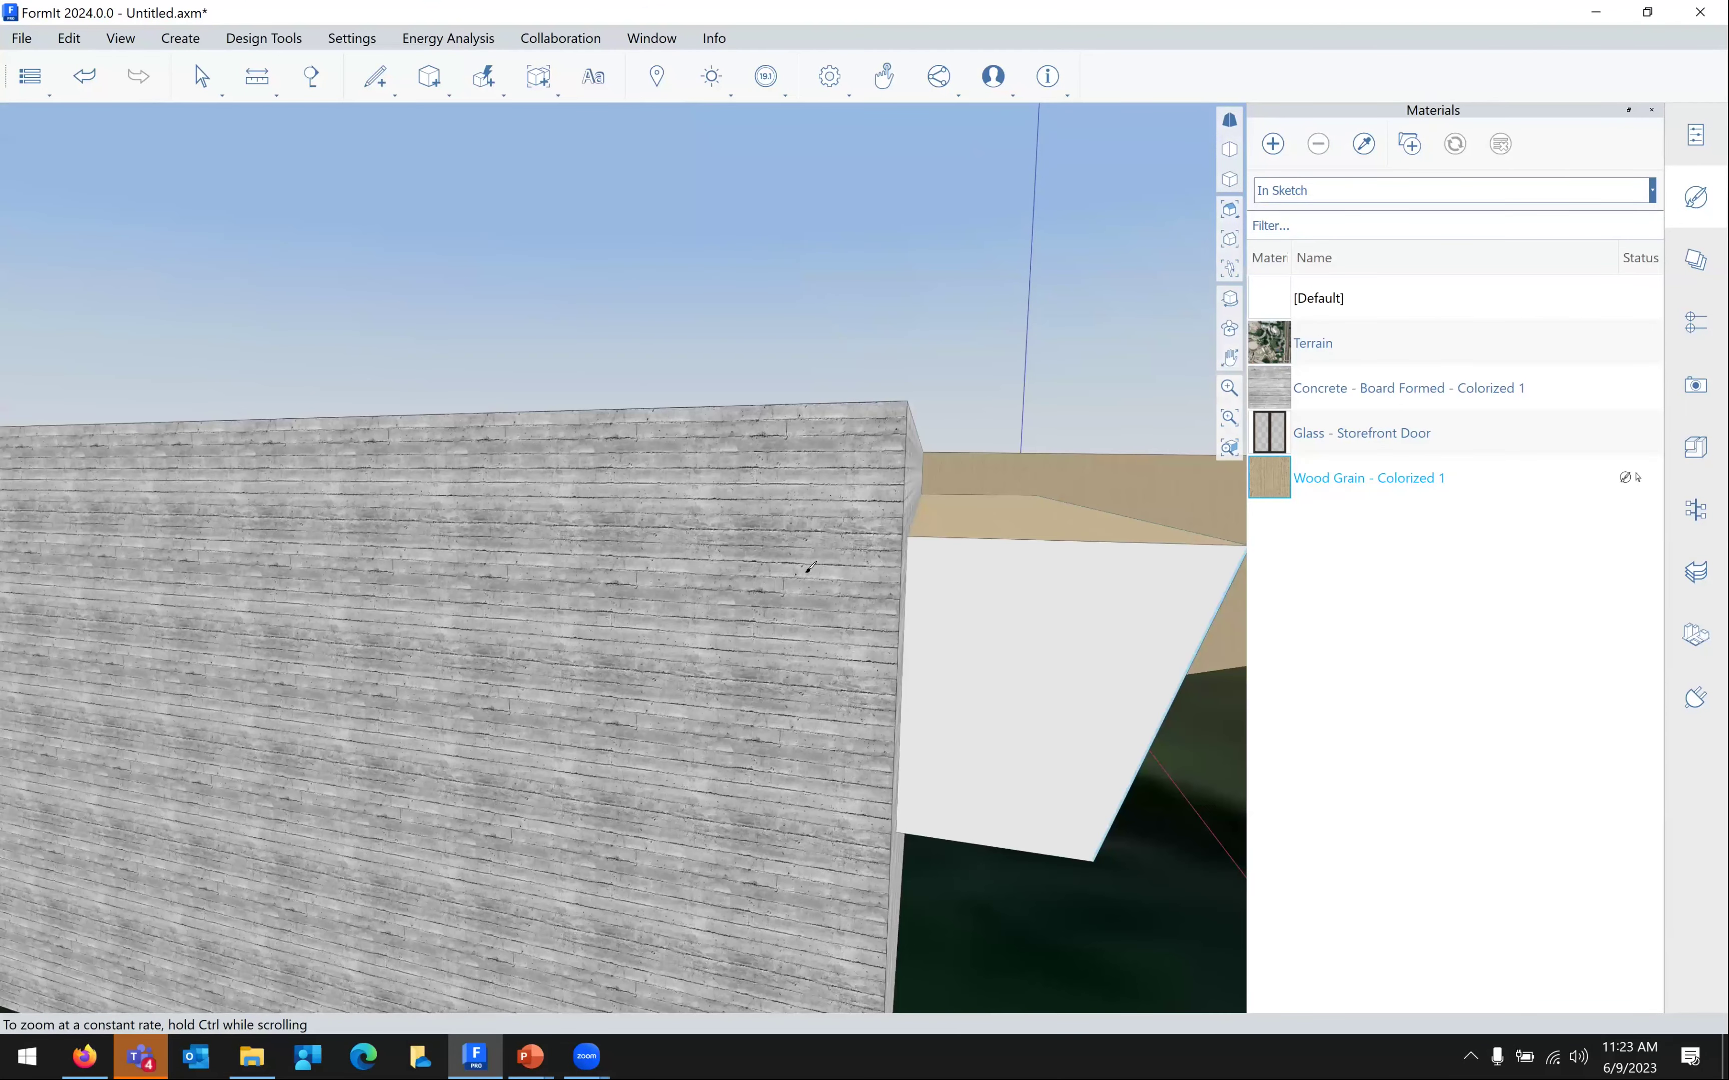
{"action": "scroll", "coordinate": [846, 469], "scroll_direction": "down", "scroll_amount": 3}
{"action": "right_click_drag", "start_coordinate": [895, 561], "coordinate": [864, 454]}
{"action": "left_click", "coordinate": [782, 624]}
Orbit around the building to check the wood finish and exit the Paint tool
{"action": "mouse_move", "coordinate": [882, 683]}
{"action": "right_mouse_down"}
{"action": "mouse_move", "coordinate": [865, 554]}
{"action": "mouse_move", "coordinate": [797, 672]}
{"action": "mouse_move", "coordinate": [838, 682]}
{"action": "right_mouse_up"}
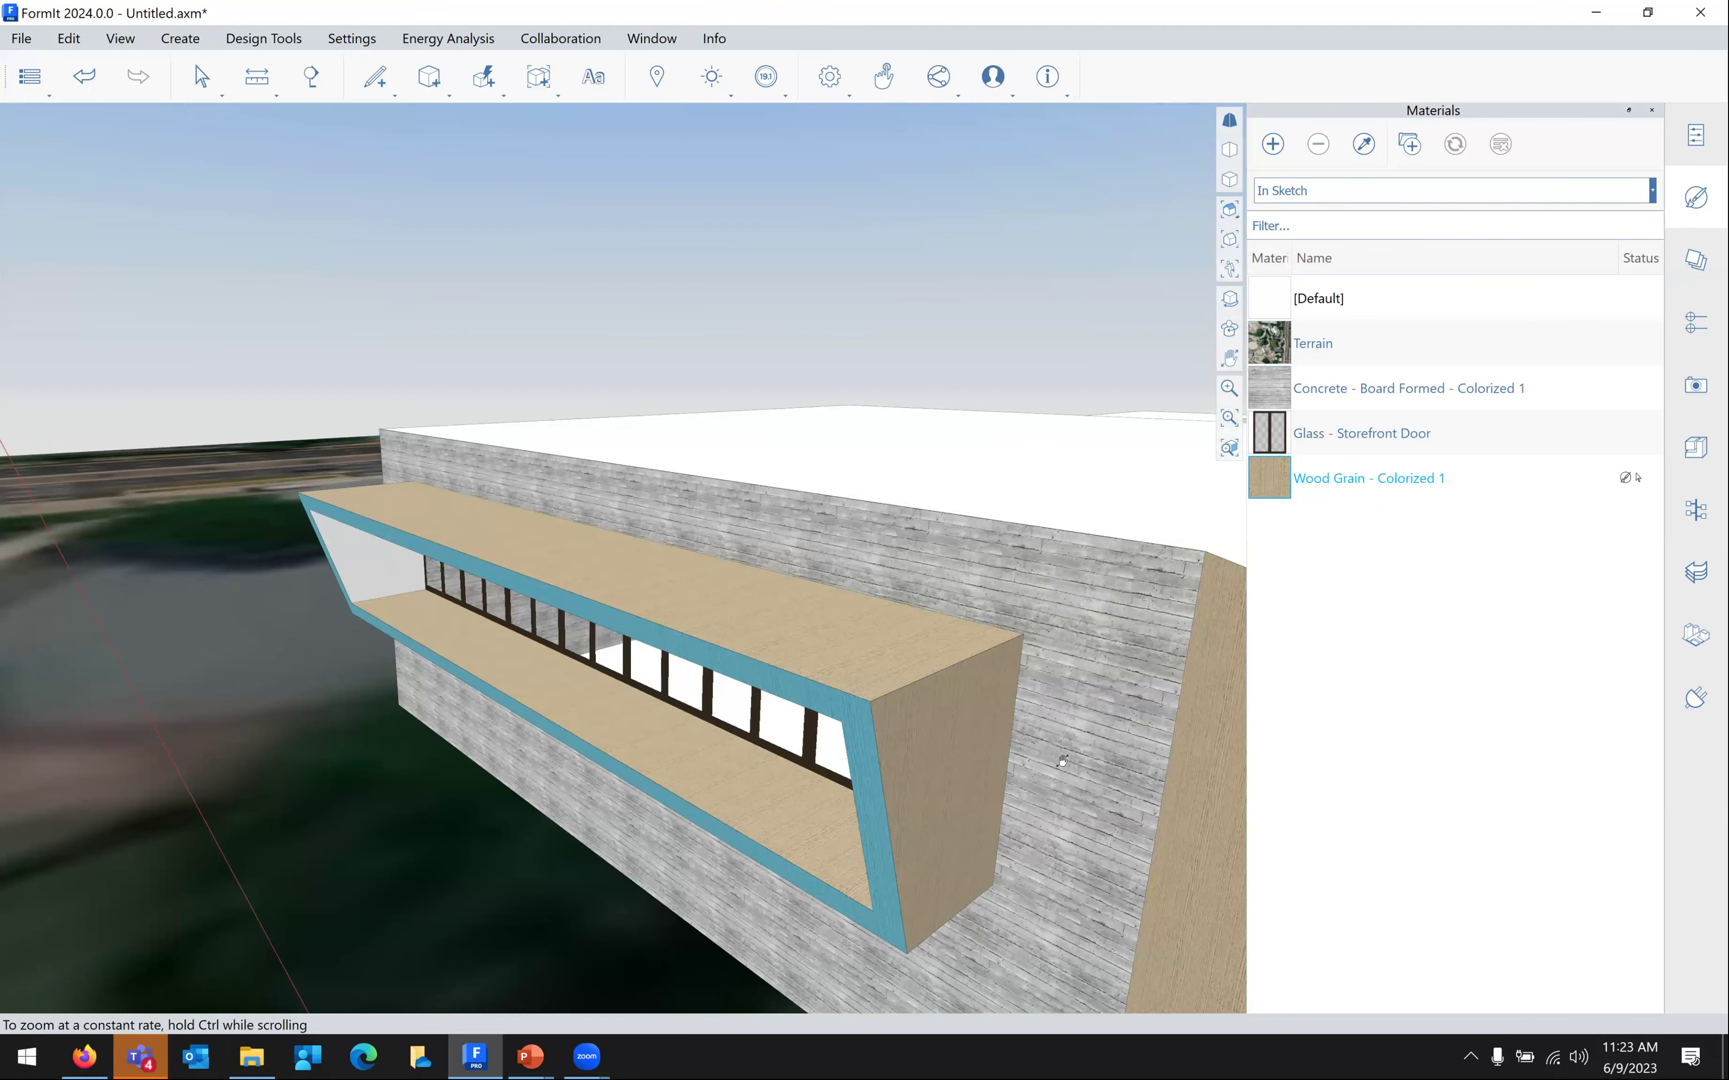
{"action": "scroll", "coordinate": [1063, 761], "scroll_direction": "up", "scroll_amount": 3}
{"action": "mouse_move", "coordinate": [934, 317]}
{"action": "right_mouse_down"}
{"action": "mouse_move", "coordinate": [914, 315]}
{"action": "mouse_move", "coordinate": [1058, 320]}
{"action": "right_mouse_up"}
{"action": "scroll", "coordinate": [934, 318], "scroll_direction": "down", "scroll_amount": 3}
{"action": "key", "text": "Escape"}
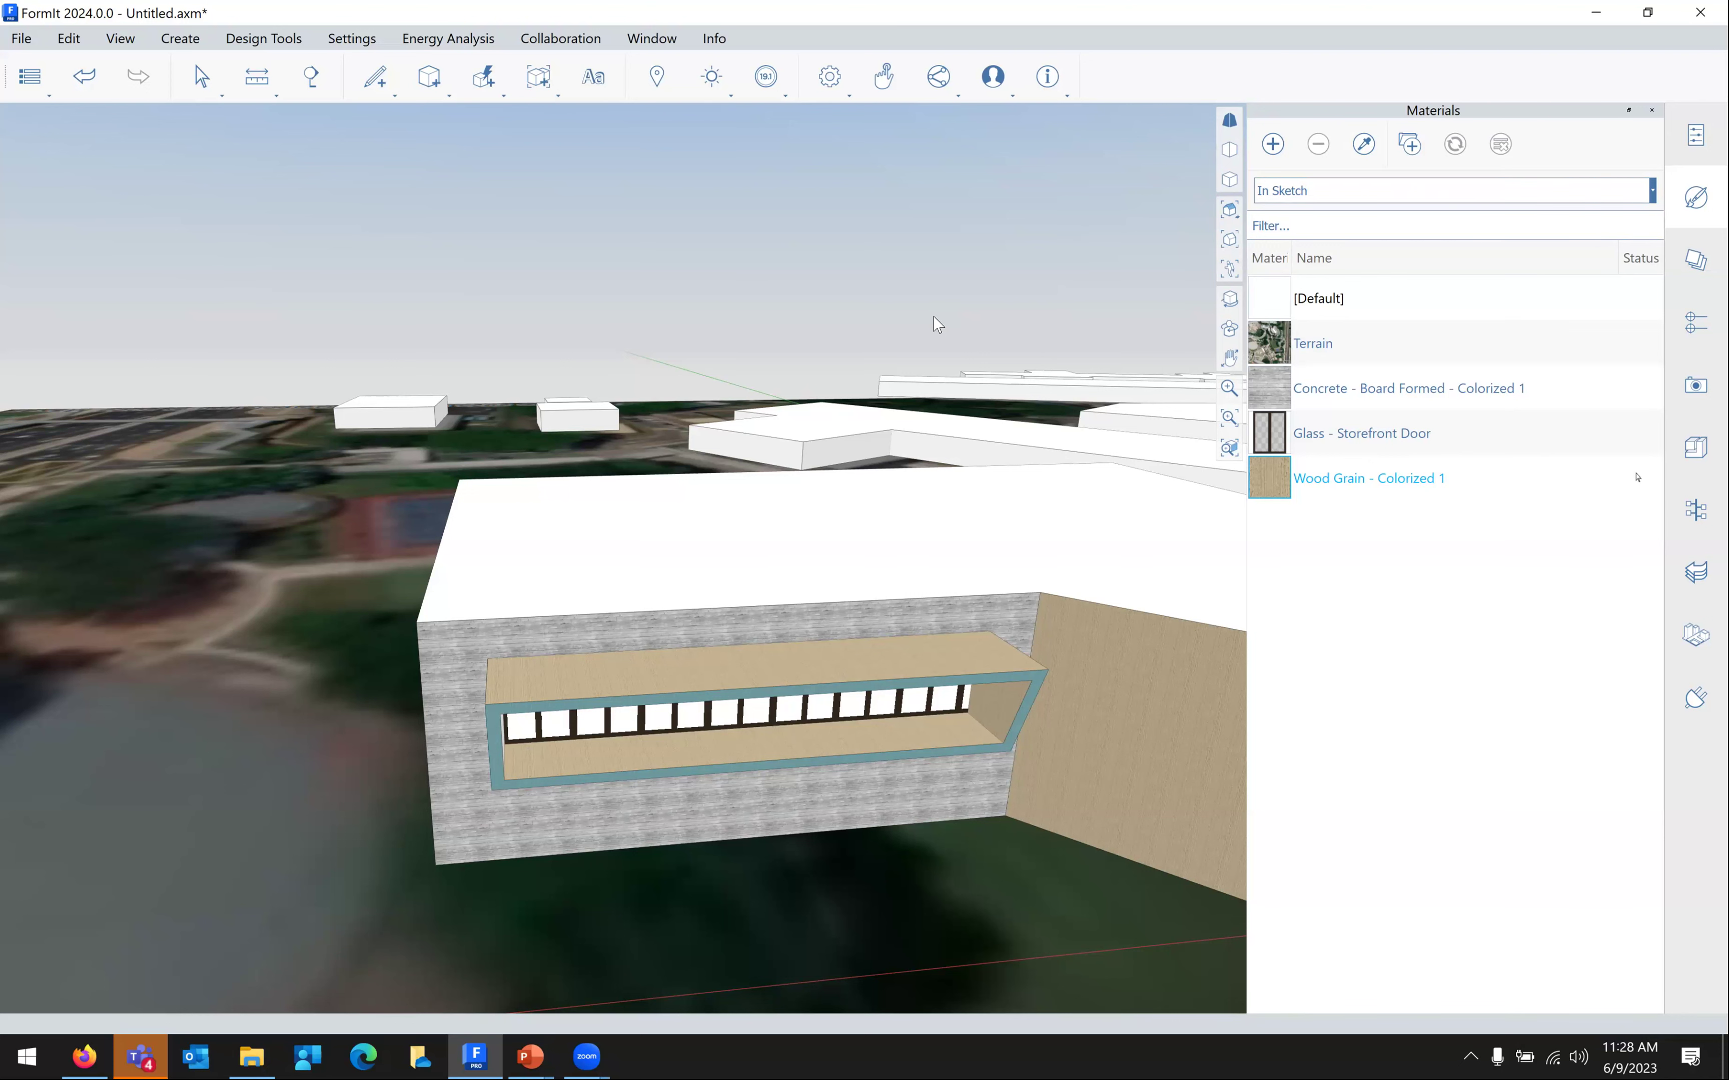
Turn on building shadows for 6/21/2000 at 12:00 PM and reopen the sun settings
{"action": "middle_click_drag", "start_coordinate": [797, 540], "coordinate": [565, 529]}
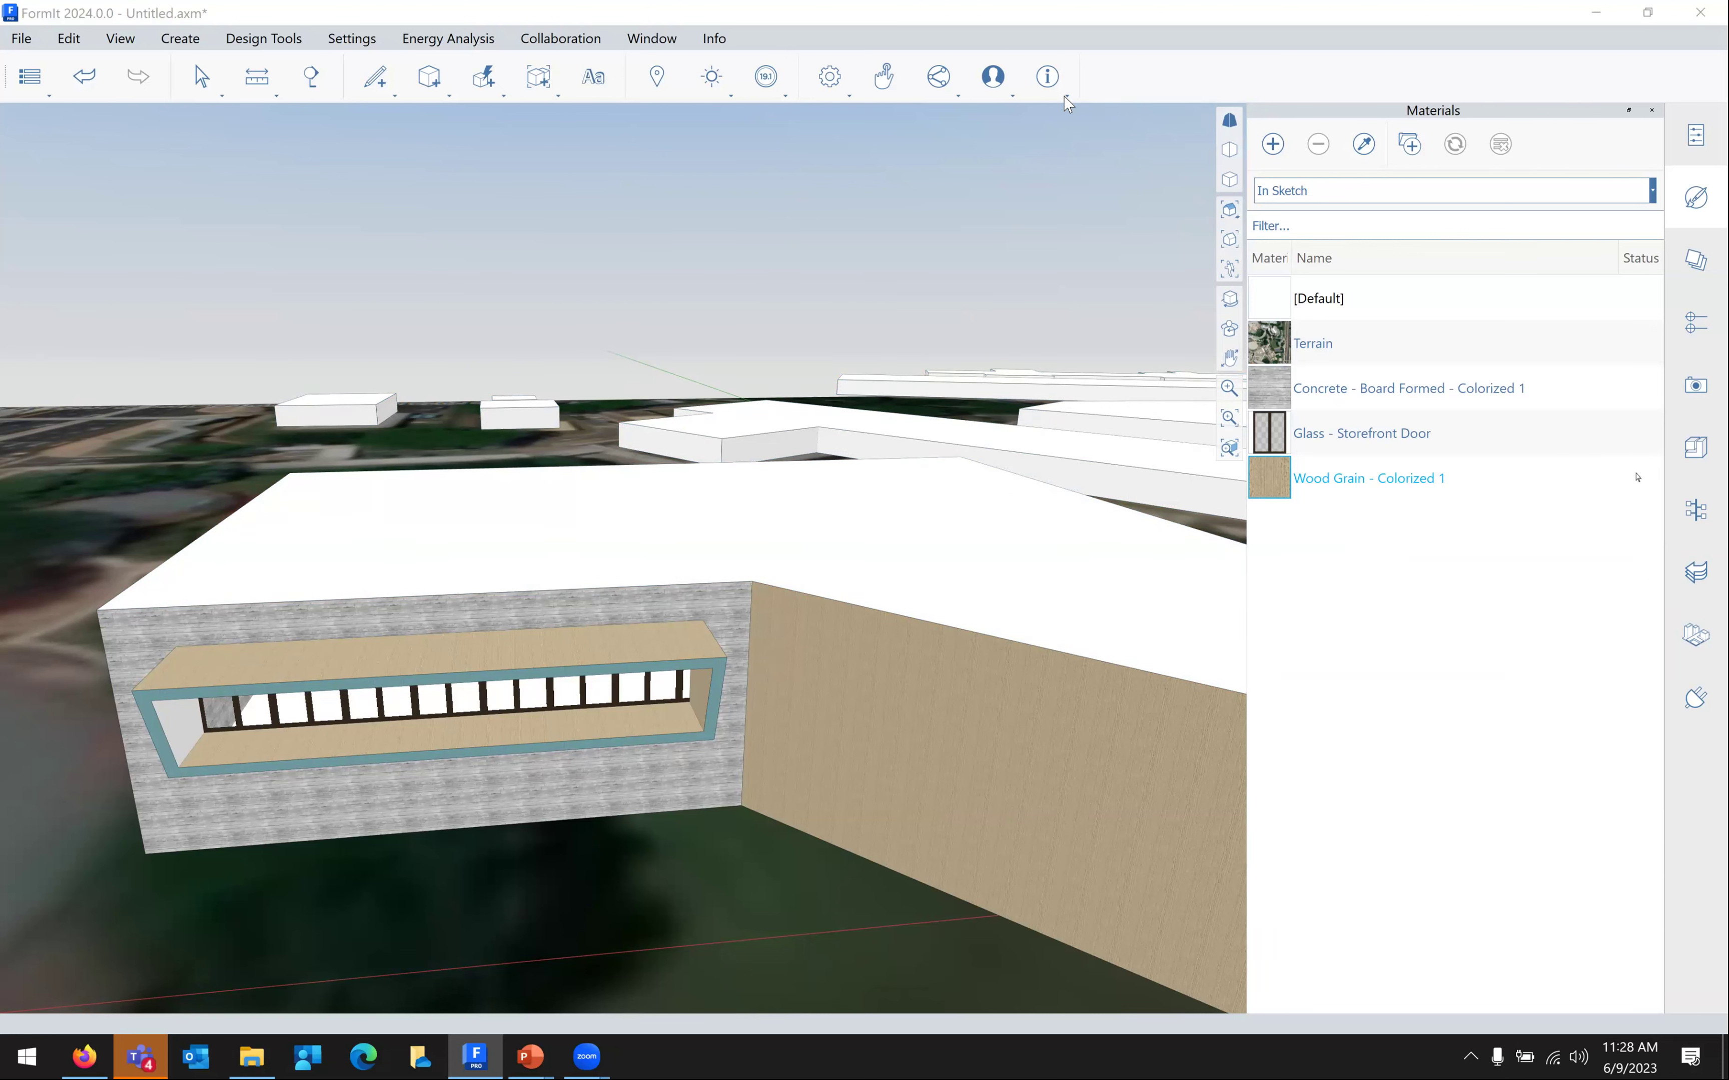
{"action": "left_click", "coordinate": [712, 77]}
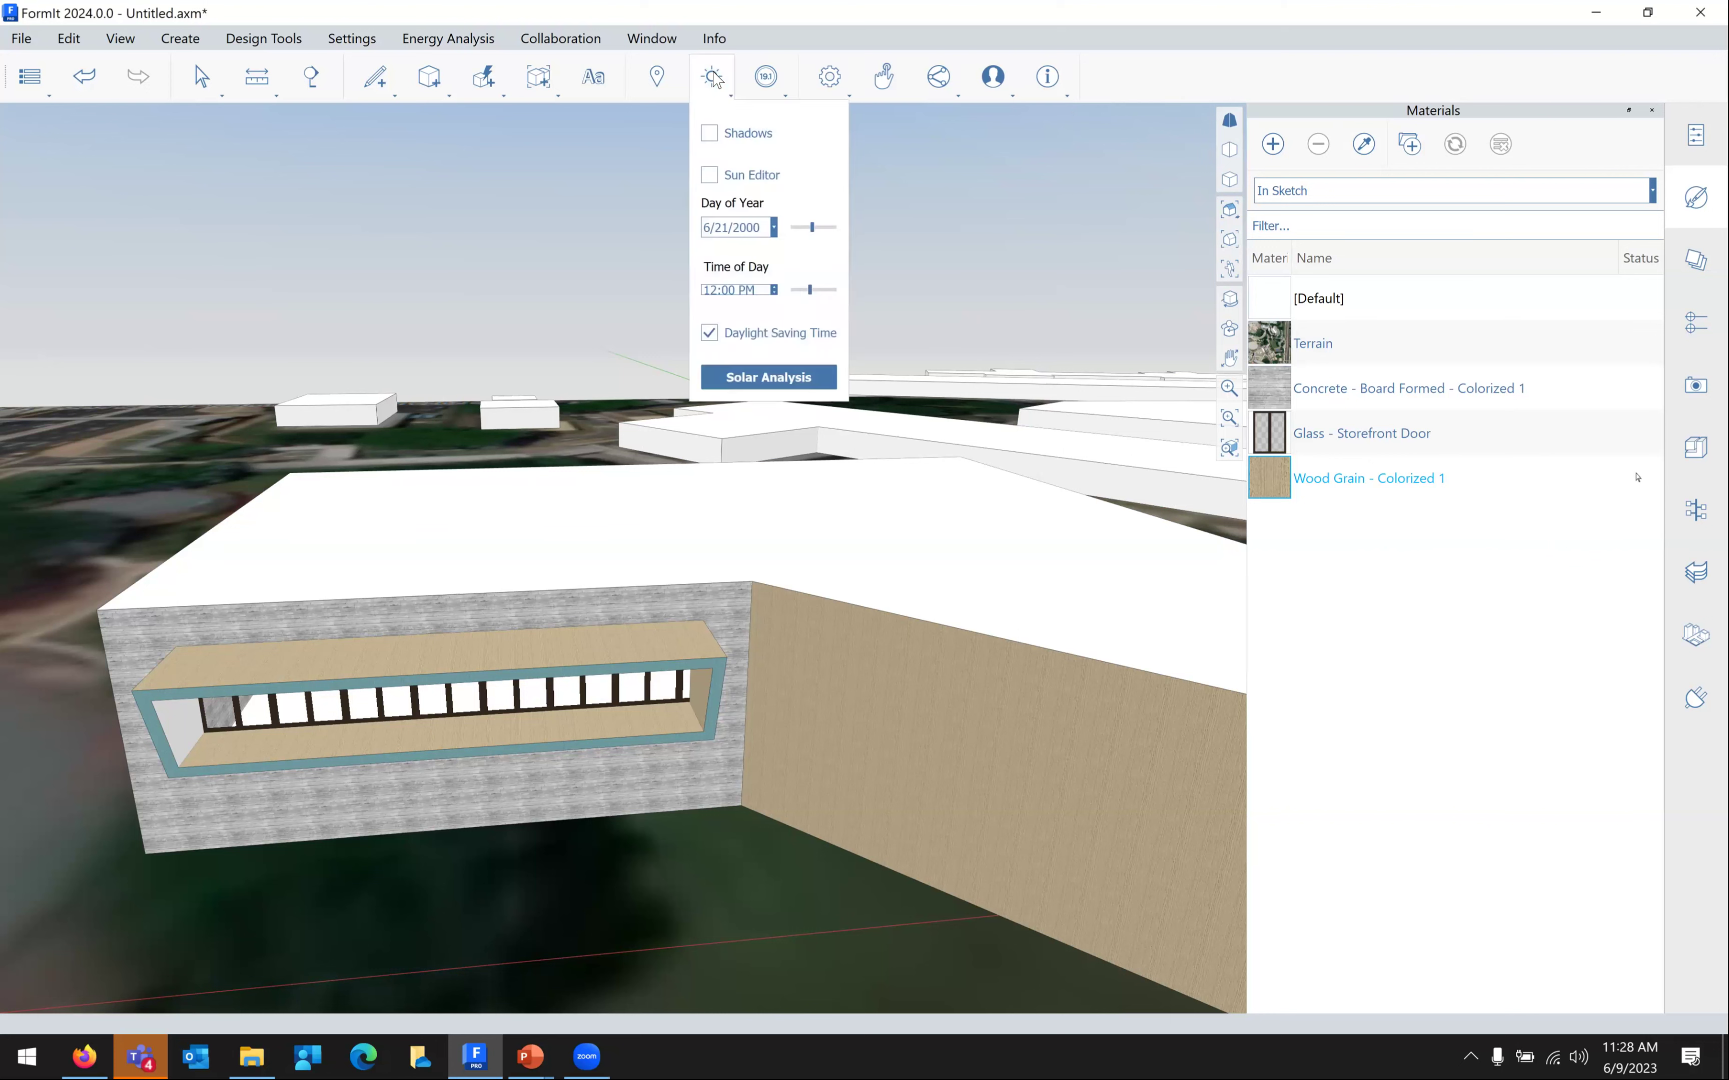
{"action": "left_click", "coordinate": [708, 135]}
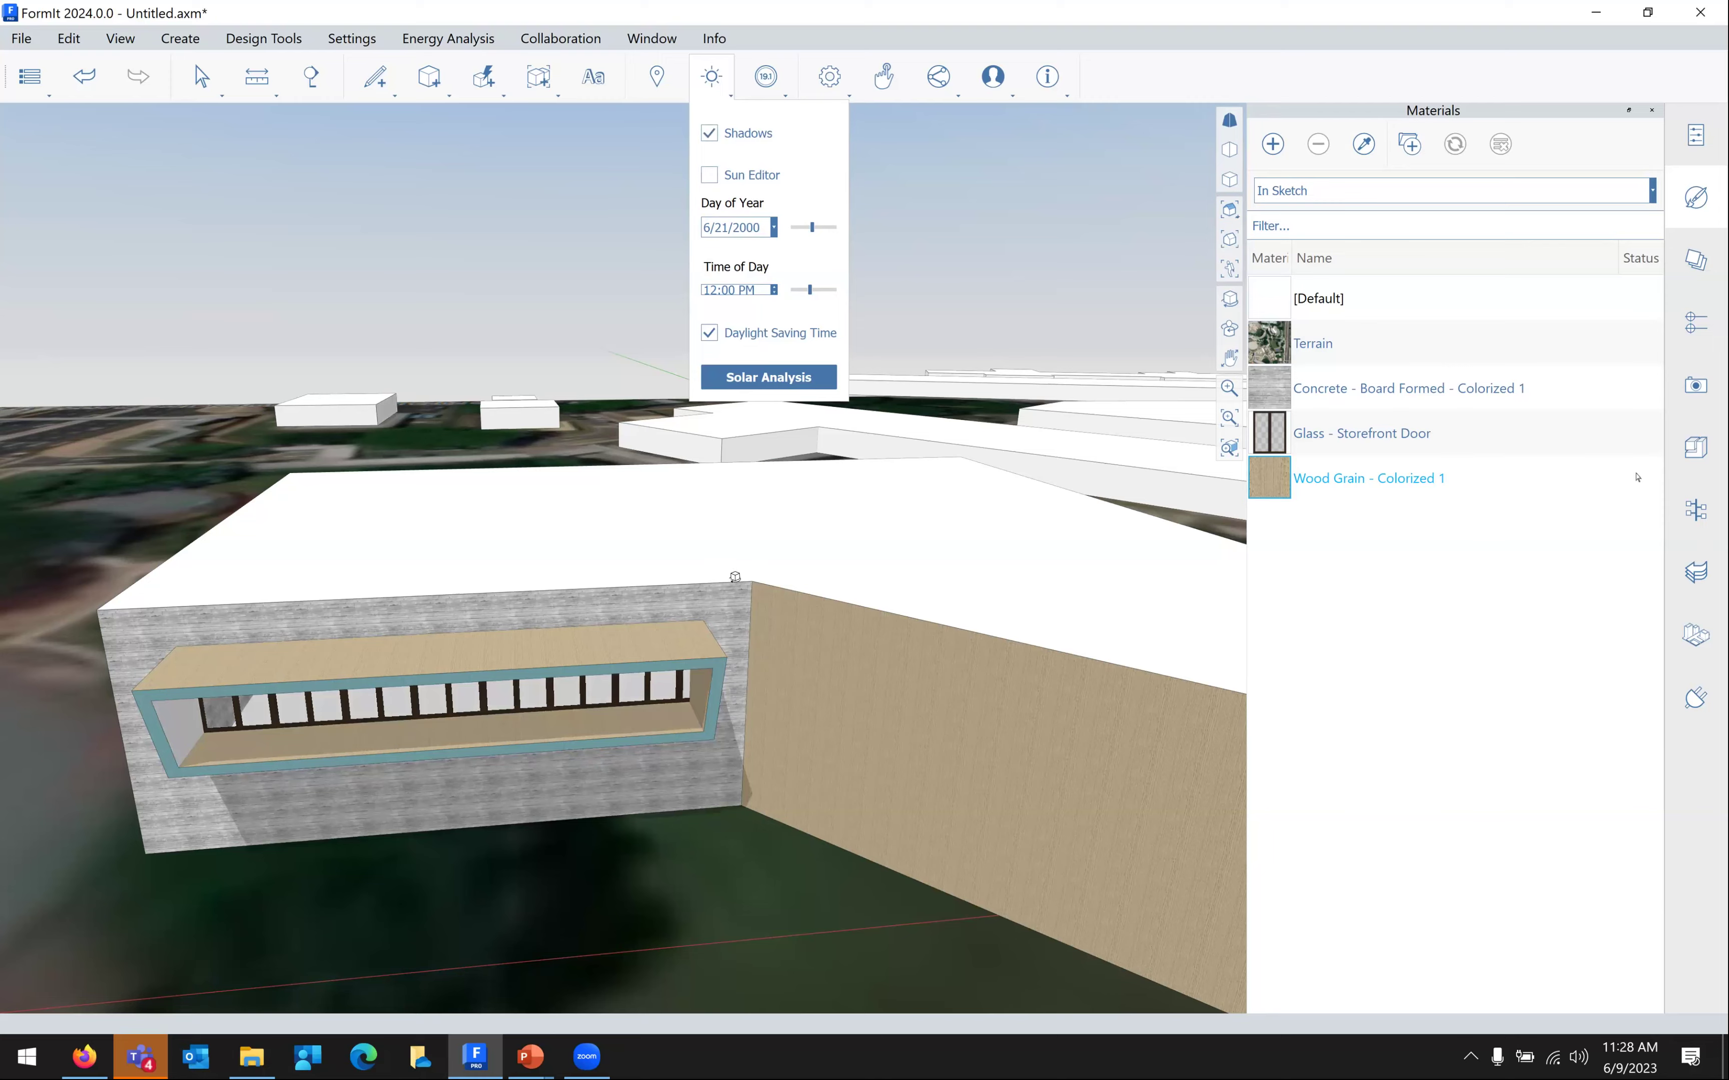
{"action": "middle_click_drag", "start_coordinate": [830, 559], "coordinate": [607, 418]}
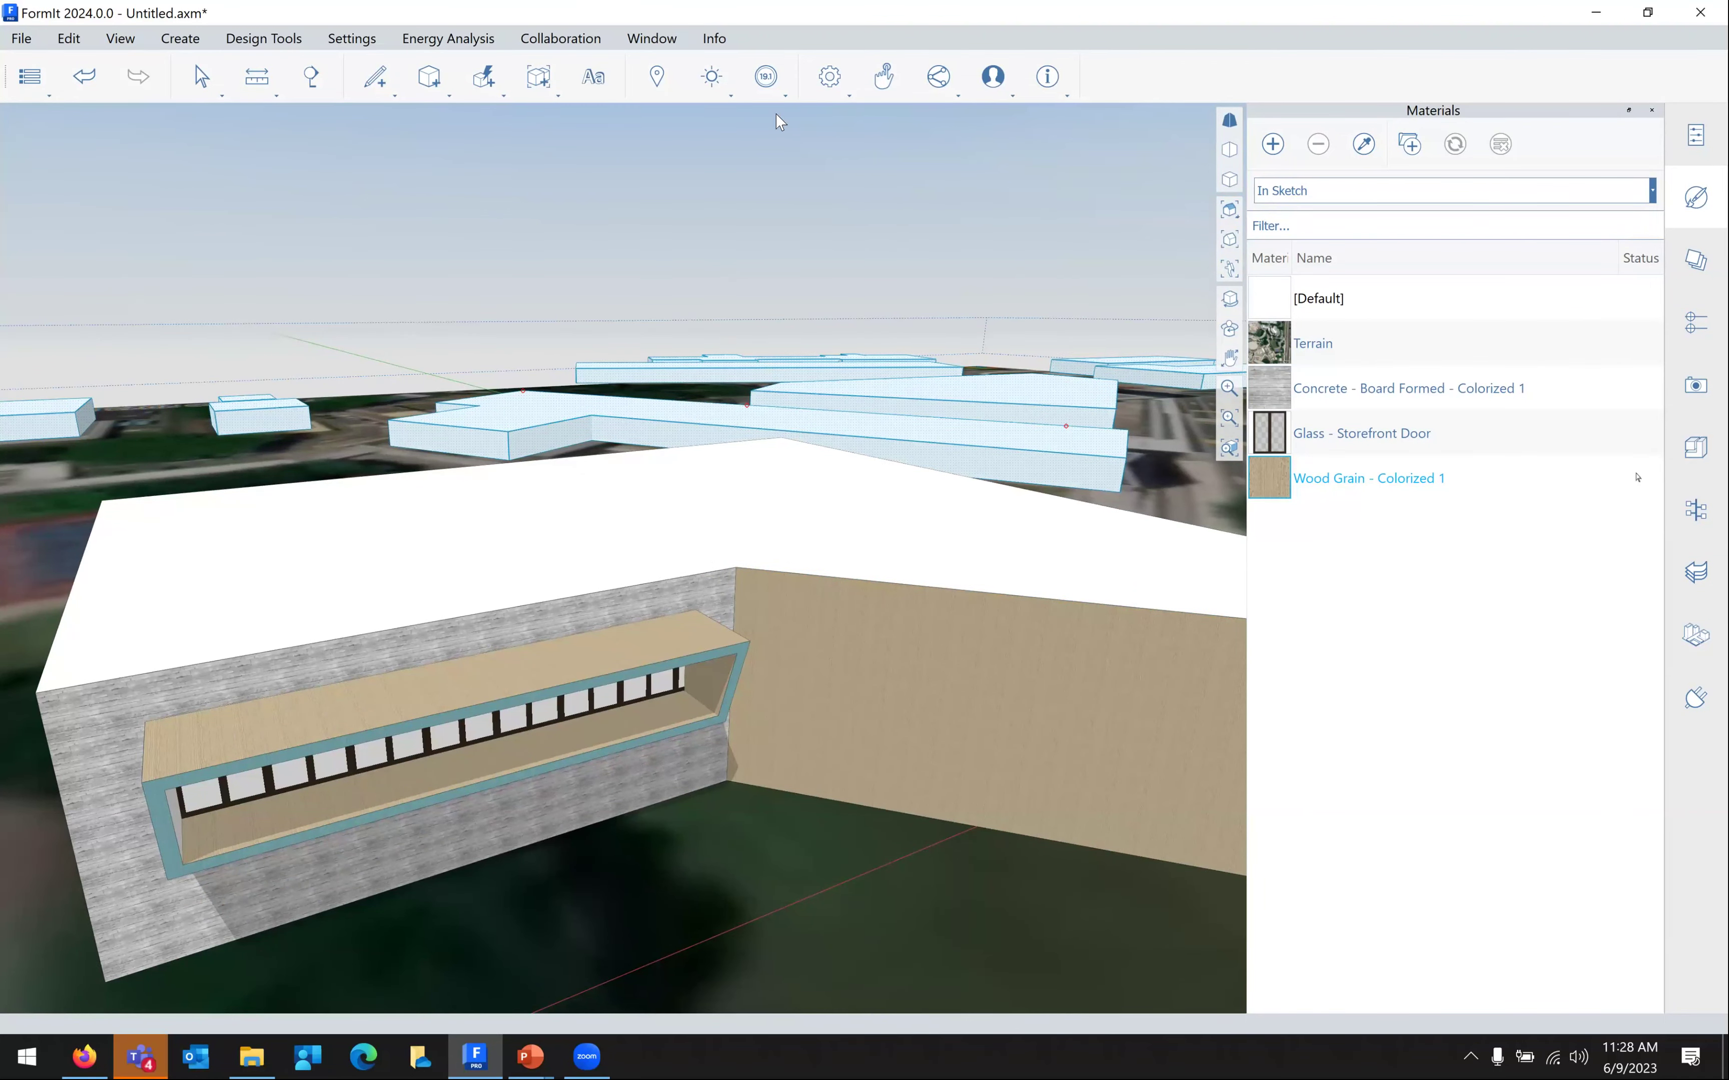
{"action": "scroll", "coordinate": [705, 118], "scroll_direction": "up", "scroll_amount": 2}
{"action": "scroll", "coordinate": [721, 130], "scroll_direction": "down", "scroll_amount": 4}
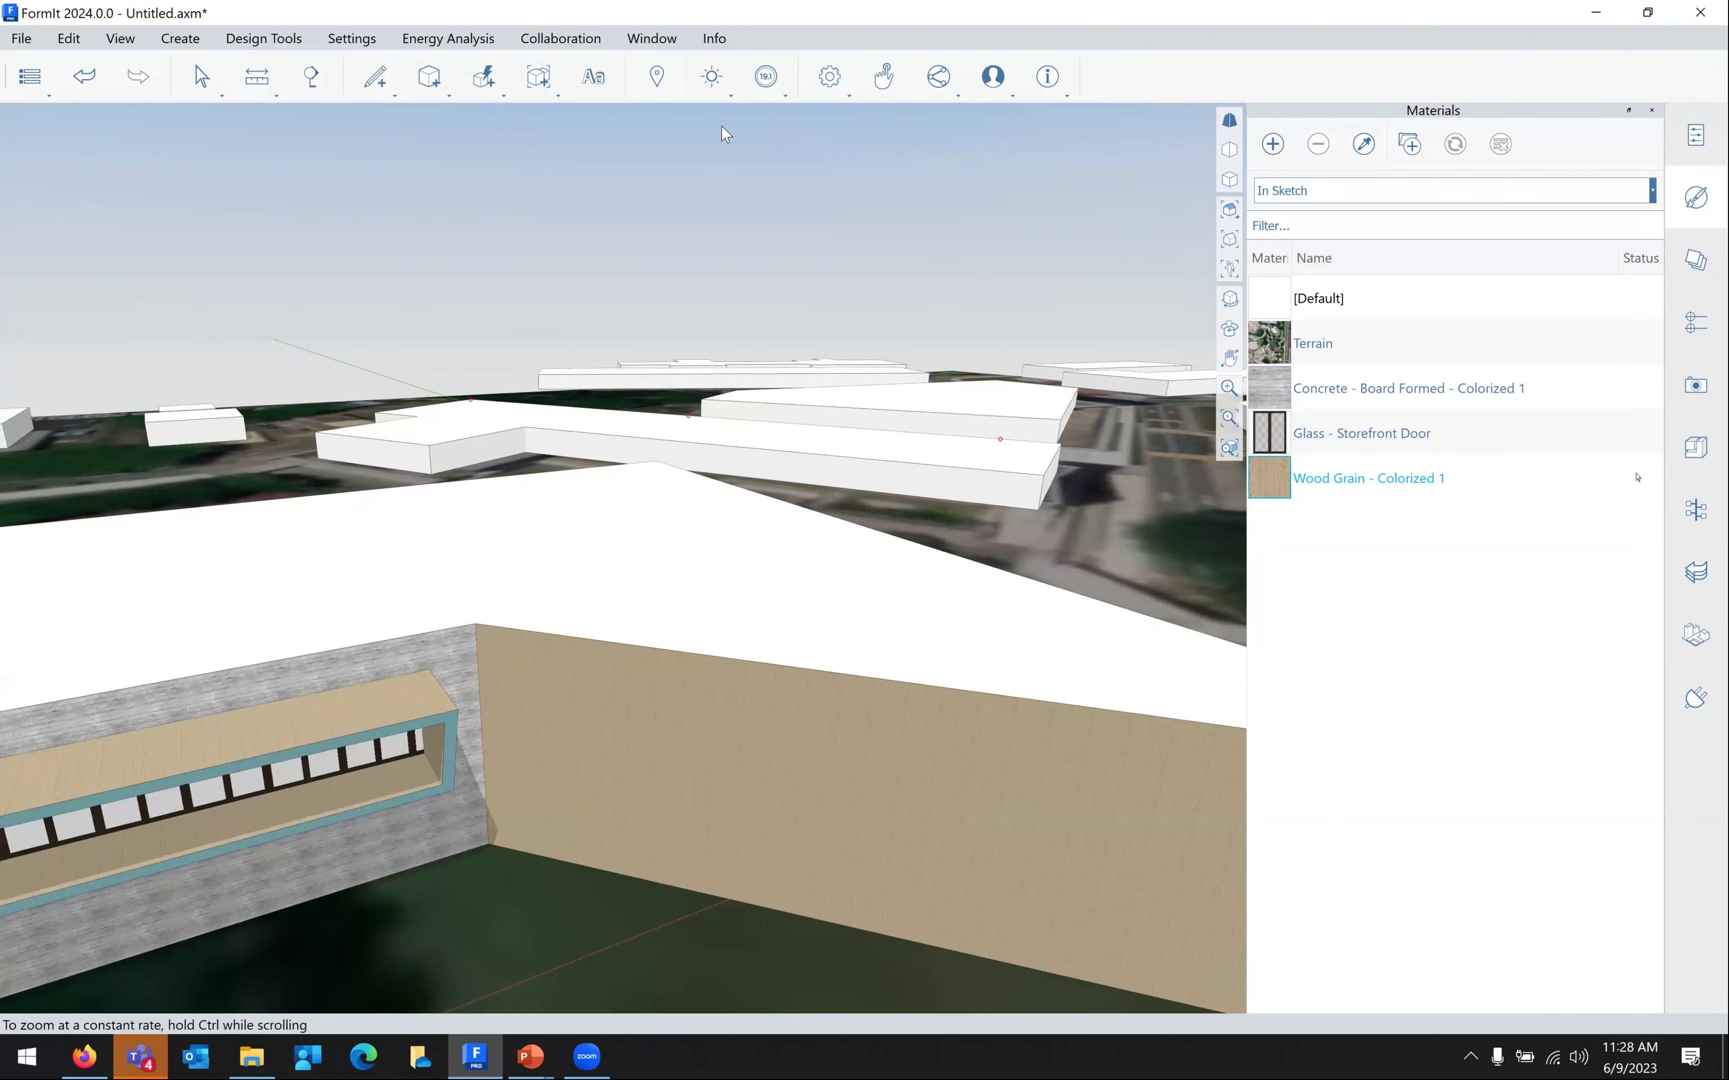
{"action": "left_click", "coordinate": [710, 77]}
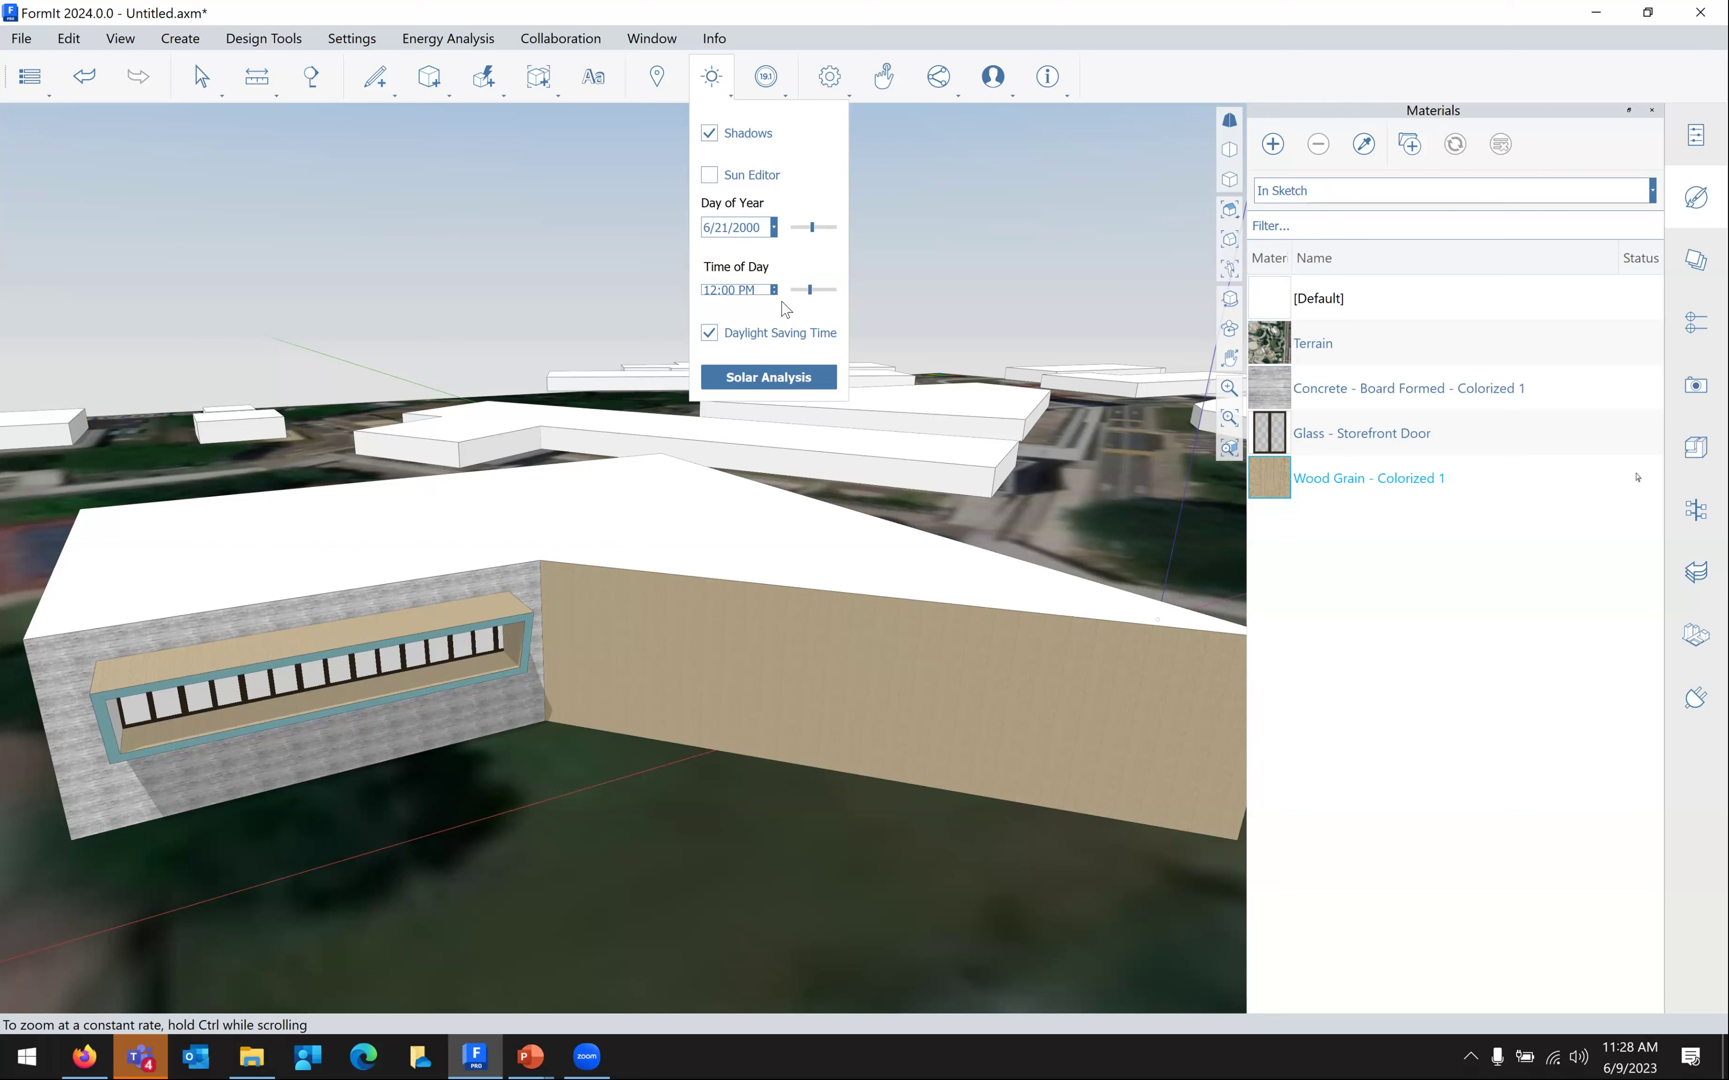
Set the sun's time of day to 9:45 AM
{"action": "left_click_drag", "start_coordinate": [810, 290], "coordinate": [802, 302]}
{"action": "left_click", "coordinate": [745, 496]}
{"action": "right_click_drag", "start_coordinate": [662, 490], "coordinate": [590, 508]}
{"action": "right_click_drag", "start_coordinate": [264, 577], "coordinate": [728, 570]}
{"action": "scroll", "coordinate": [734, 575], "scroll_direction": "up", "scroll_amount": 3}
{"action": "scroll", "coordinate": [734, 576], "scroll_direction": "up", "scroll_amount": 3}
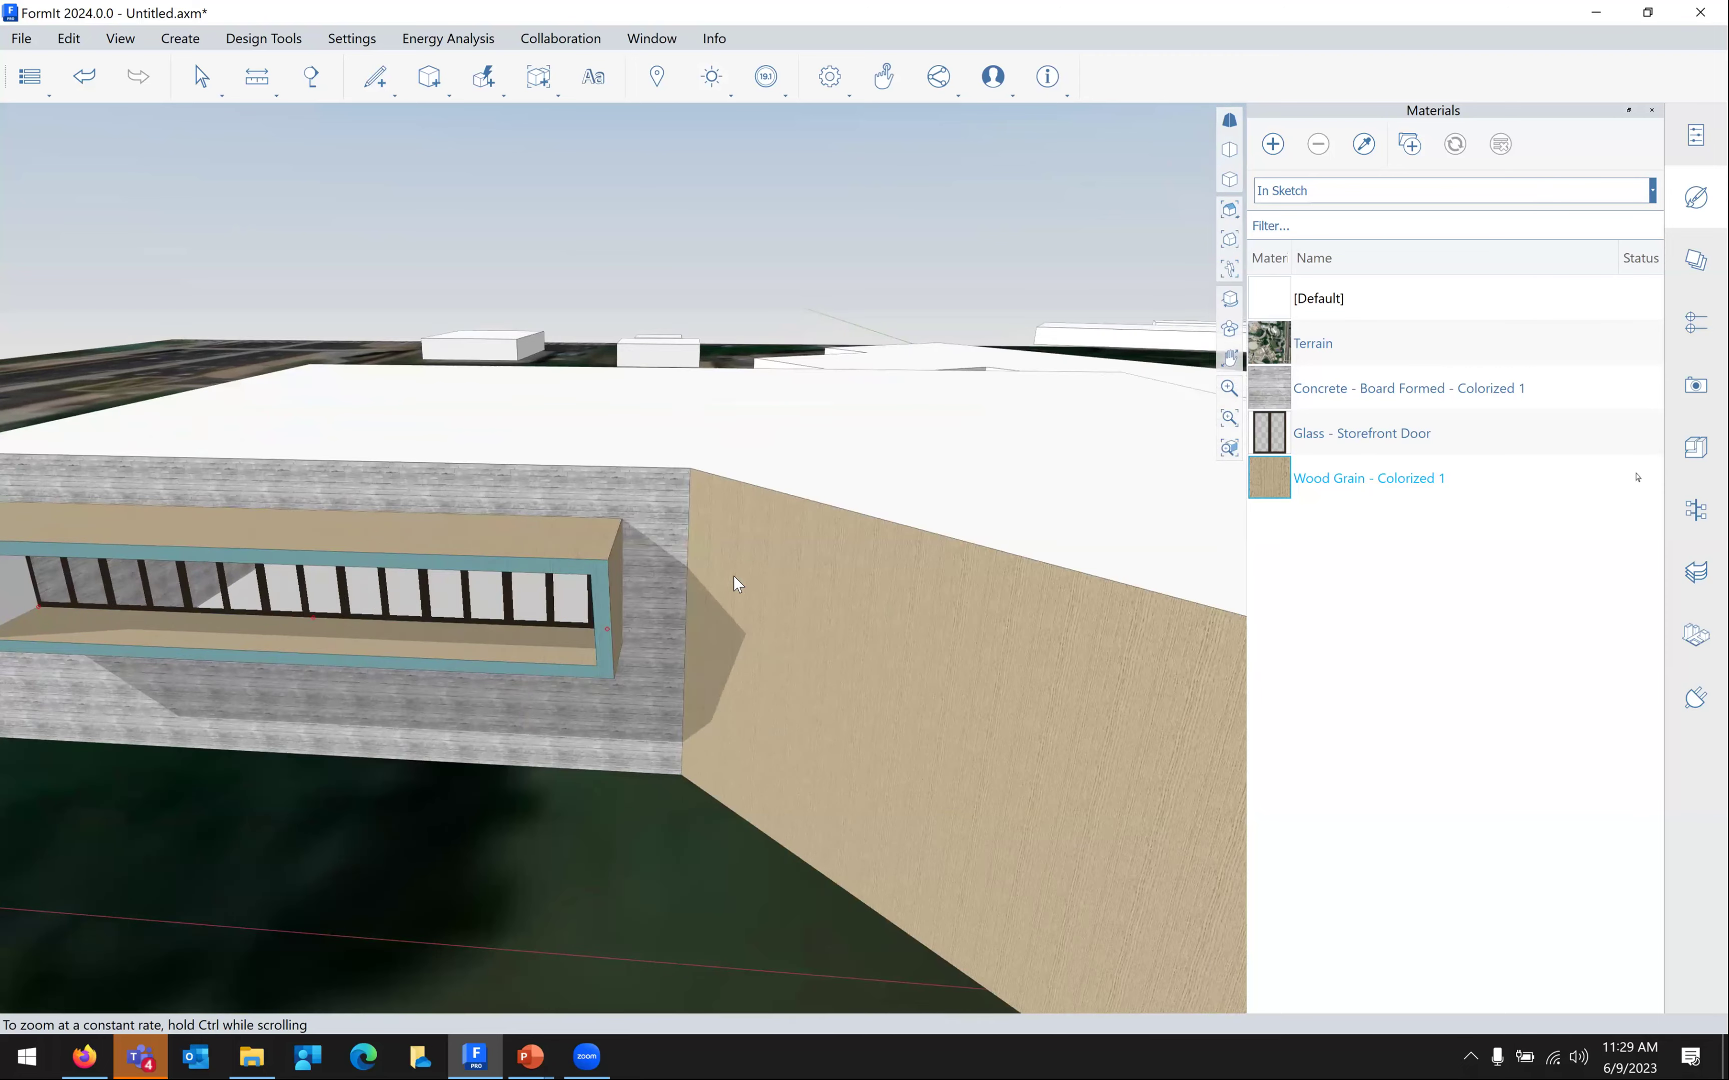
{"action": "scroll", "coordinate": [734, 576], "scroll_direction": "down", "scroll_amount": 5}
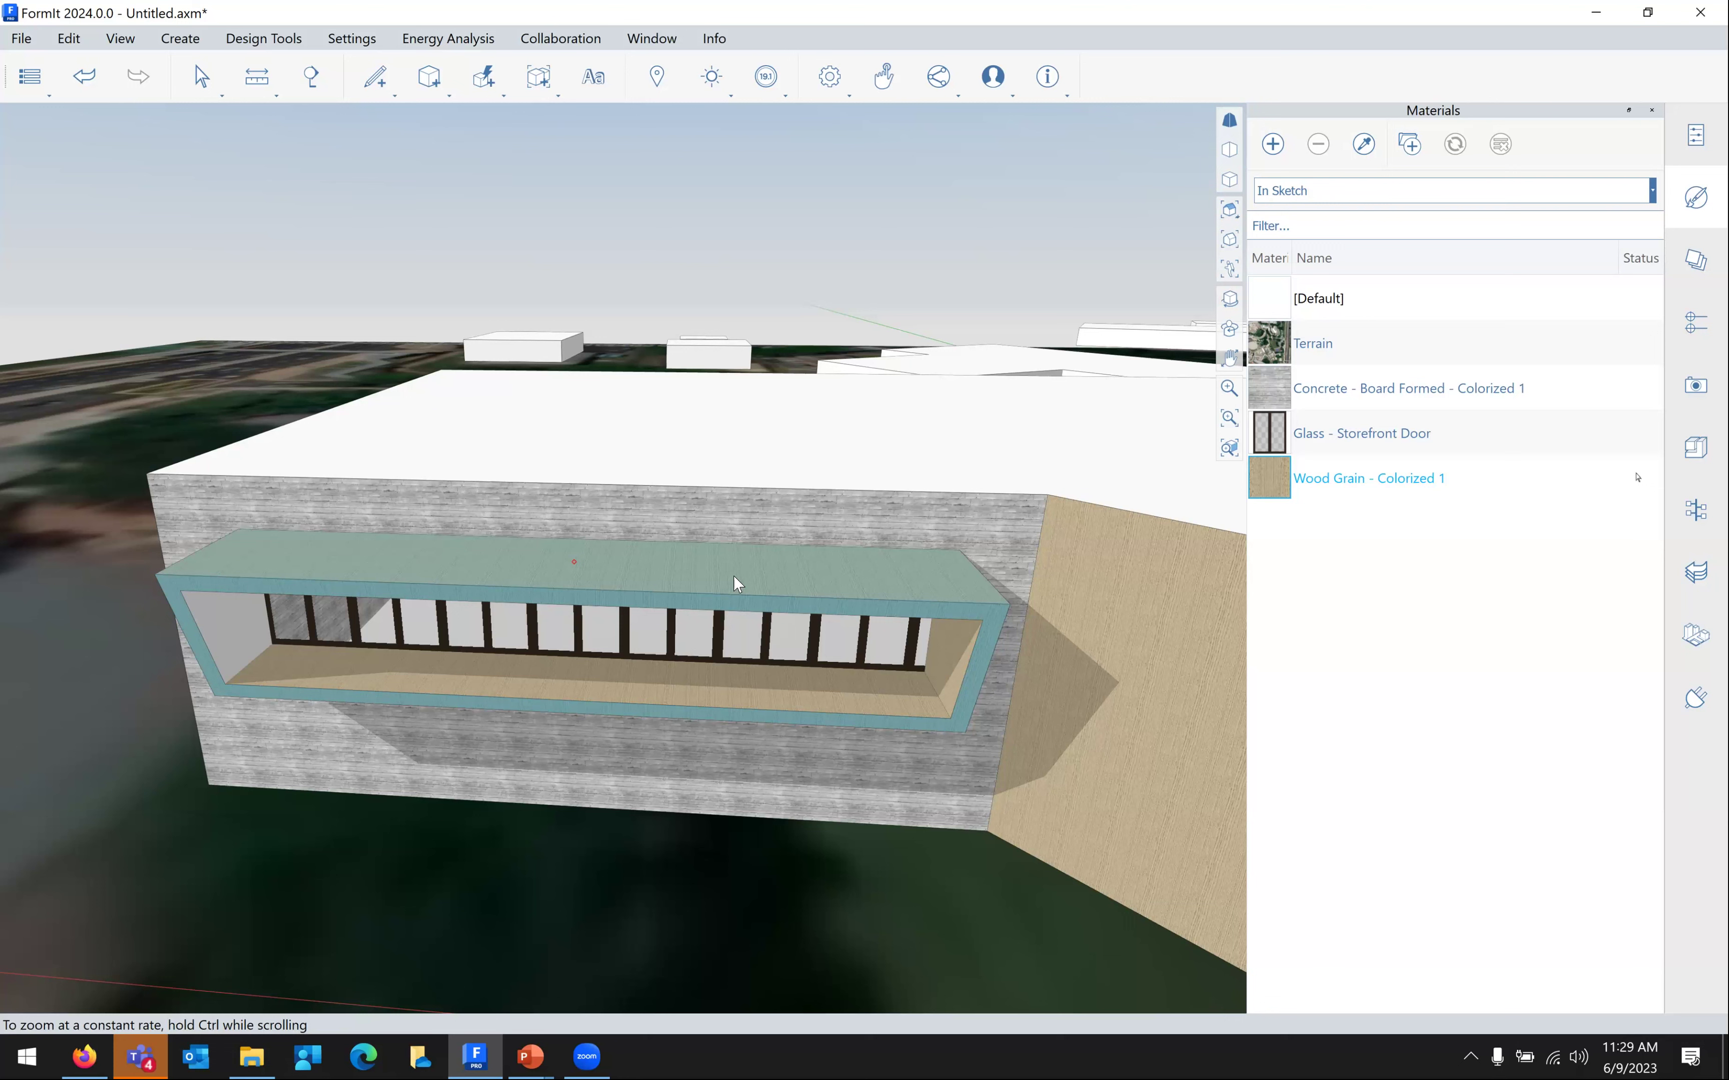
Paint the window-box overhang's top face with Wood Grain - Colorized 1
{"action": "left_click", "coordinate": [734, 580]}
{"action": "scroll", "coordinate": [821, 793], "scroll_direction": "down", "scroll_amount": 3}
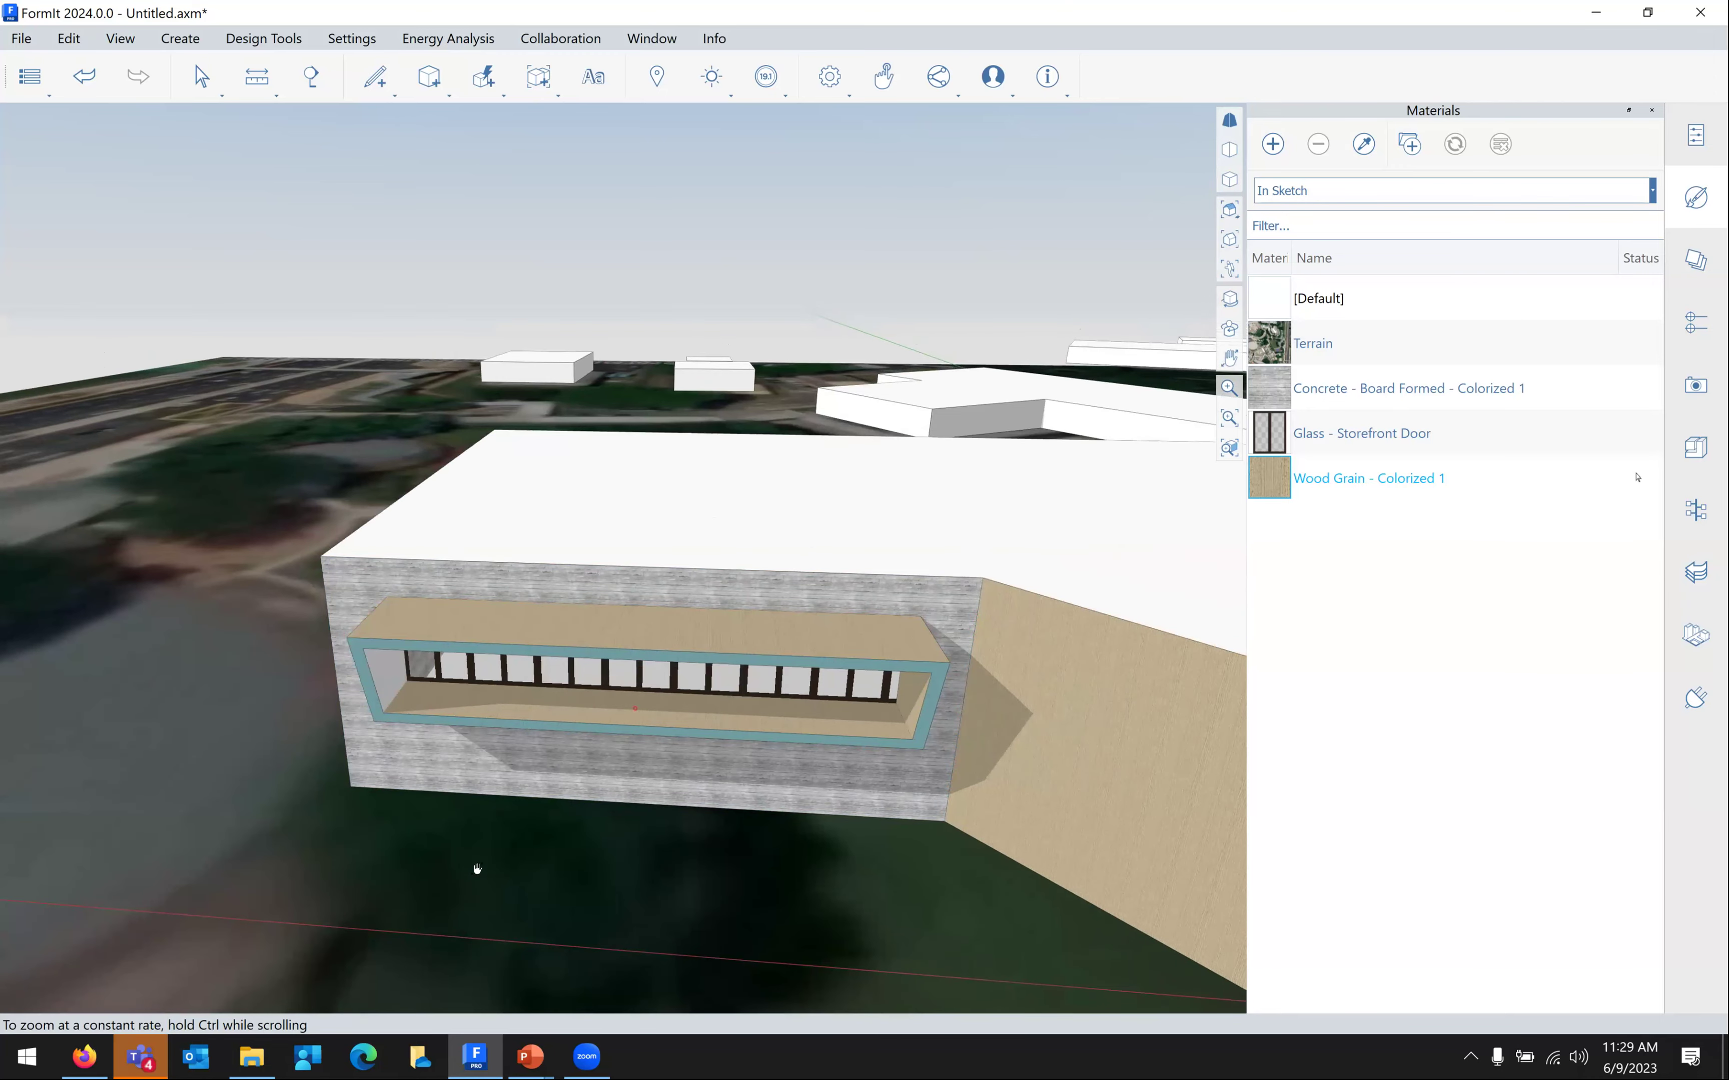
{"action": "scroll", "coordinate": [278, 768], "scroll_direction": "down", "scroll_amount": 4}
{"action": "middle_click_drag", "start_coordinate": [278, 768], "coordinate": [450, 776]}
{"action": "middle_click_drag", "start_coordinate": [799, 775], "coordinate": [217, 829]}
{"action": "scroll", "coordinate": [616, 784], "scroll_direction": "up", "scroll_amount": 1}
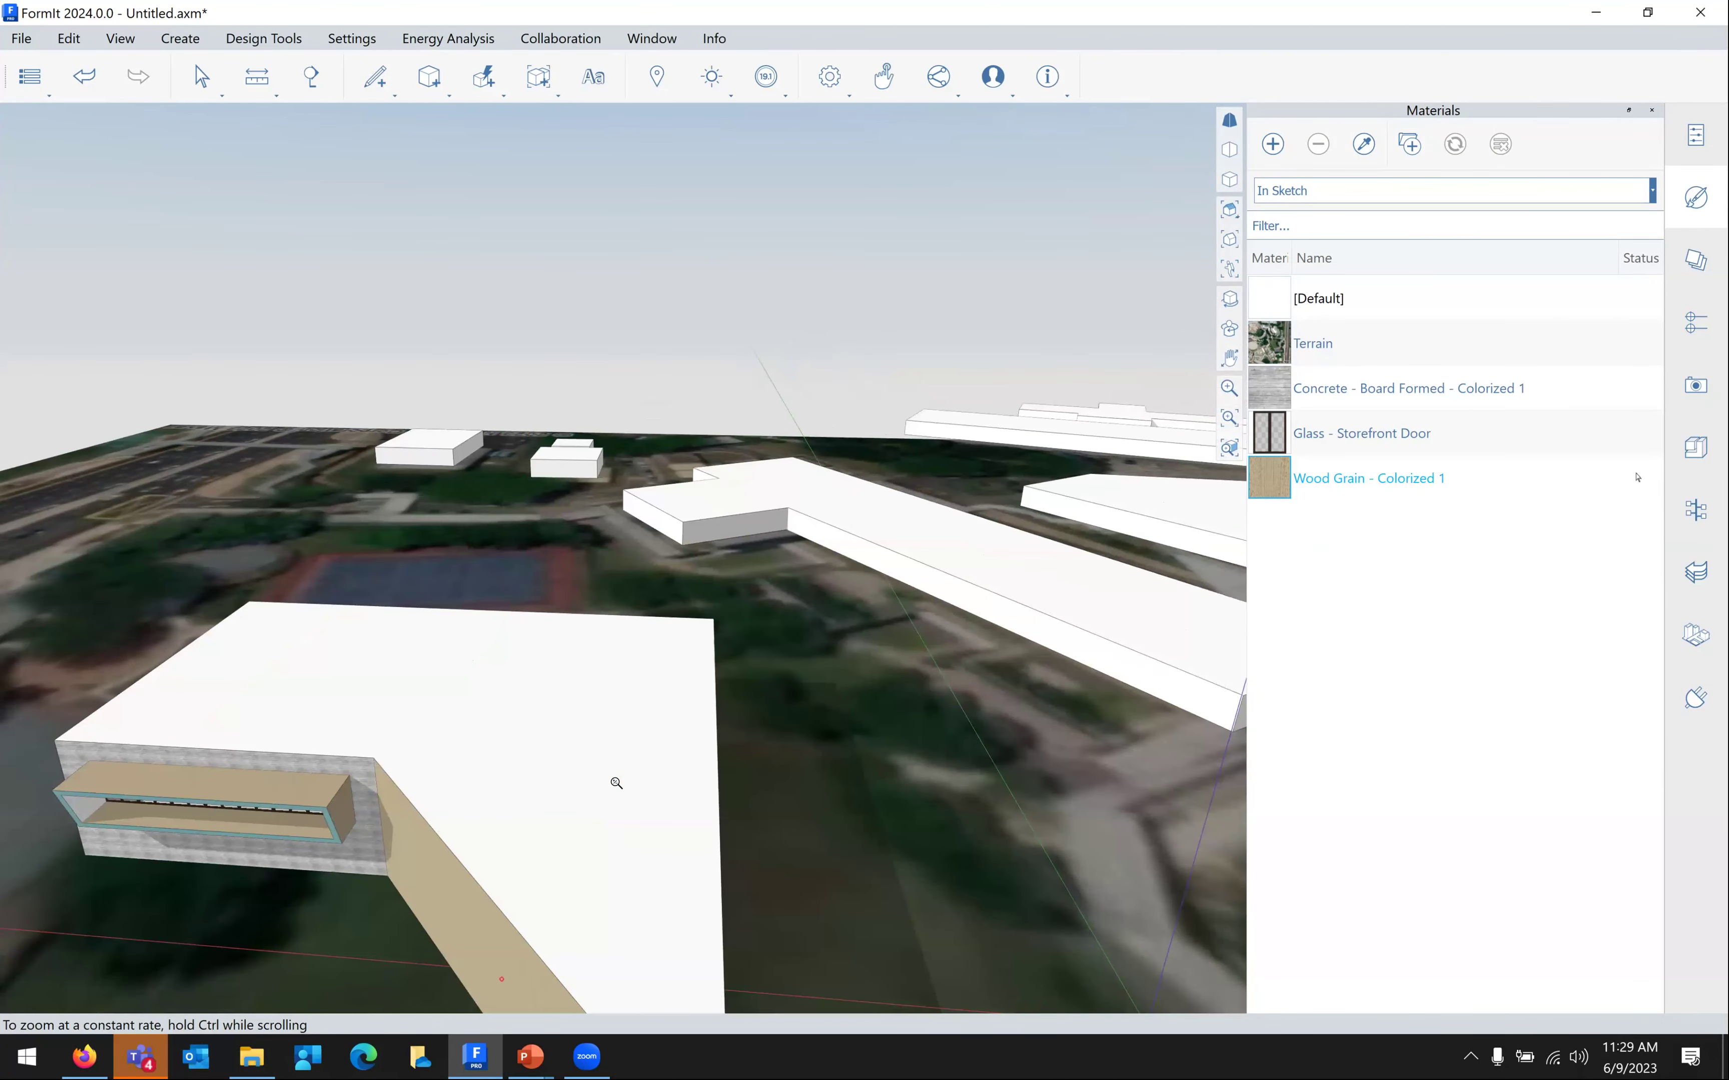
{"action": "scroll", "coordinate": [616, 783], "scroll_direction": "up", "scroll_amount": 2}
Pan to the building's long side and bring up the File menu commands
{"action": "middle_click_drag", "start_coordinate": [722, 884], "coordinate": [1043, 870]}
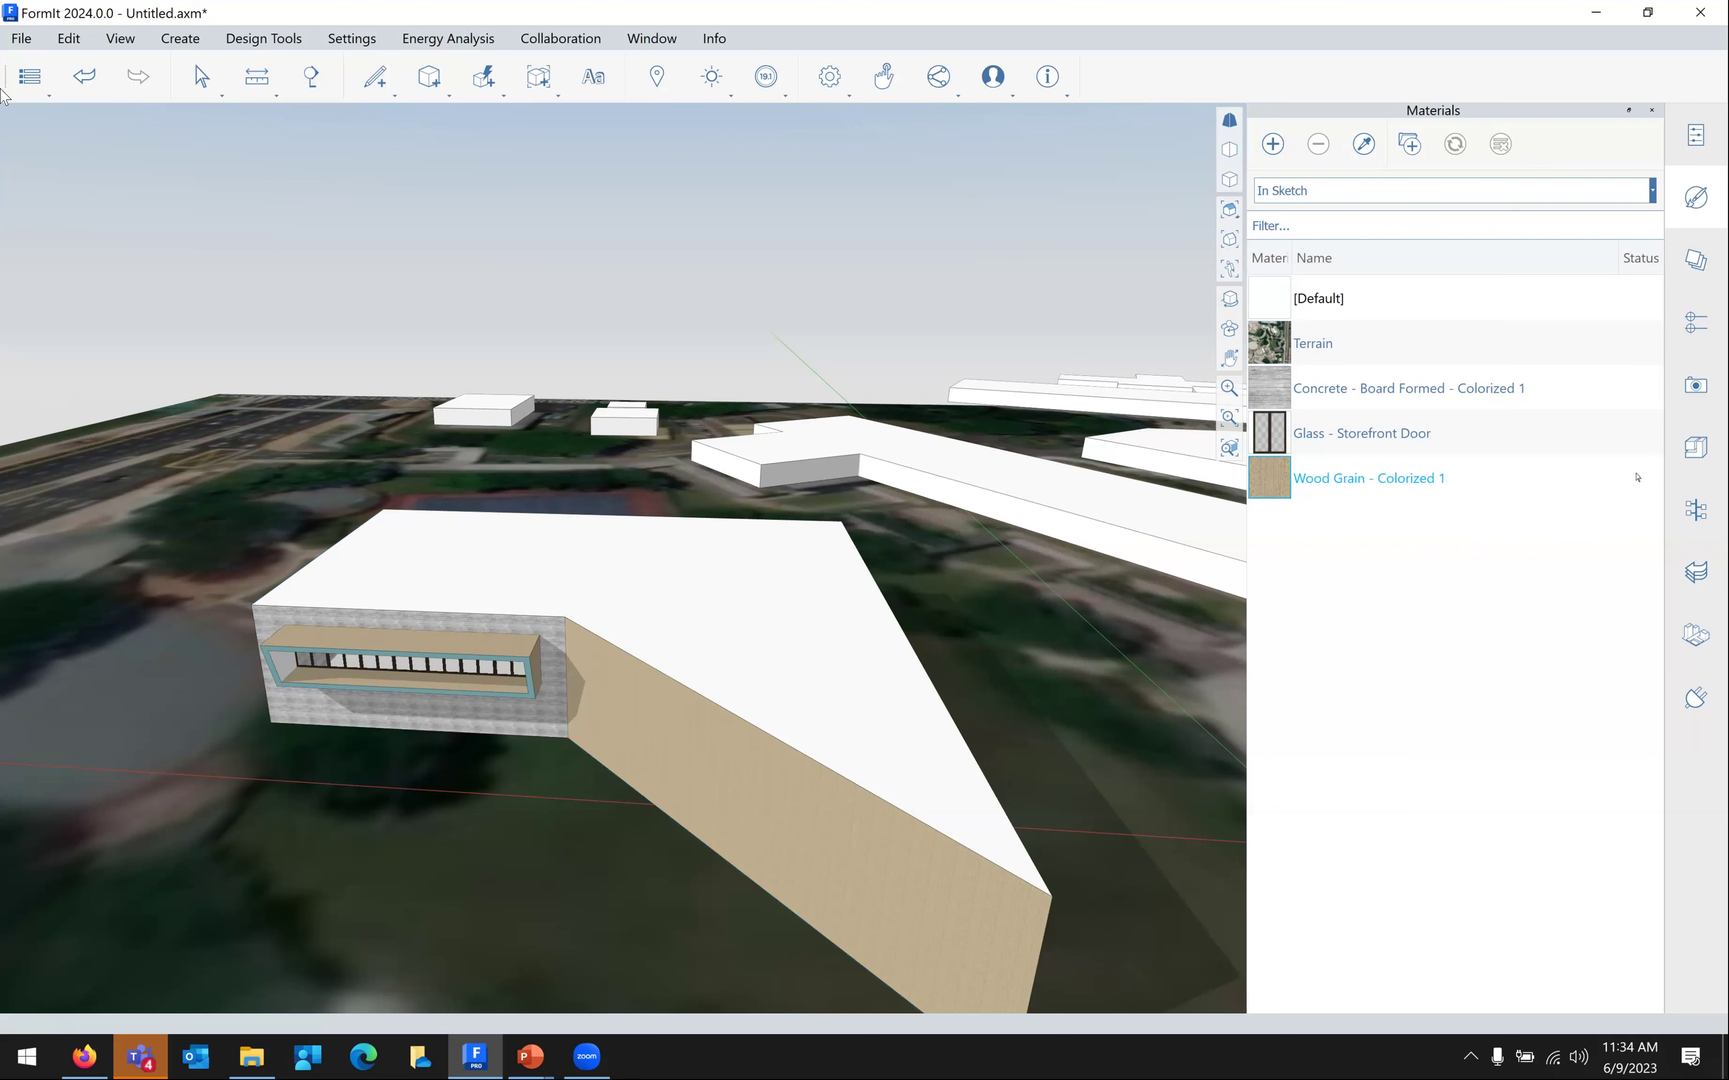
{"action": "left_click", "coordinate": [18, 45]}
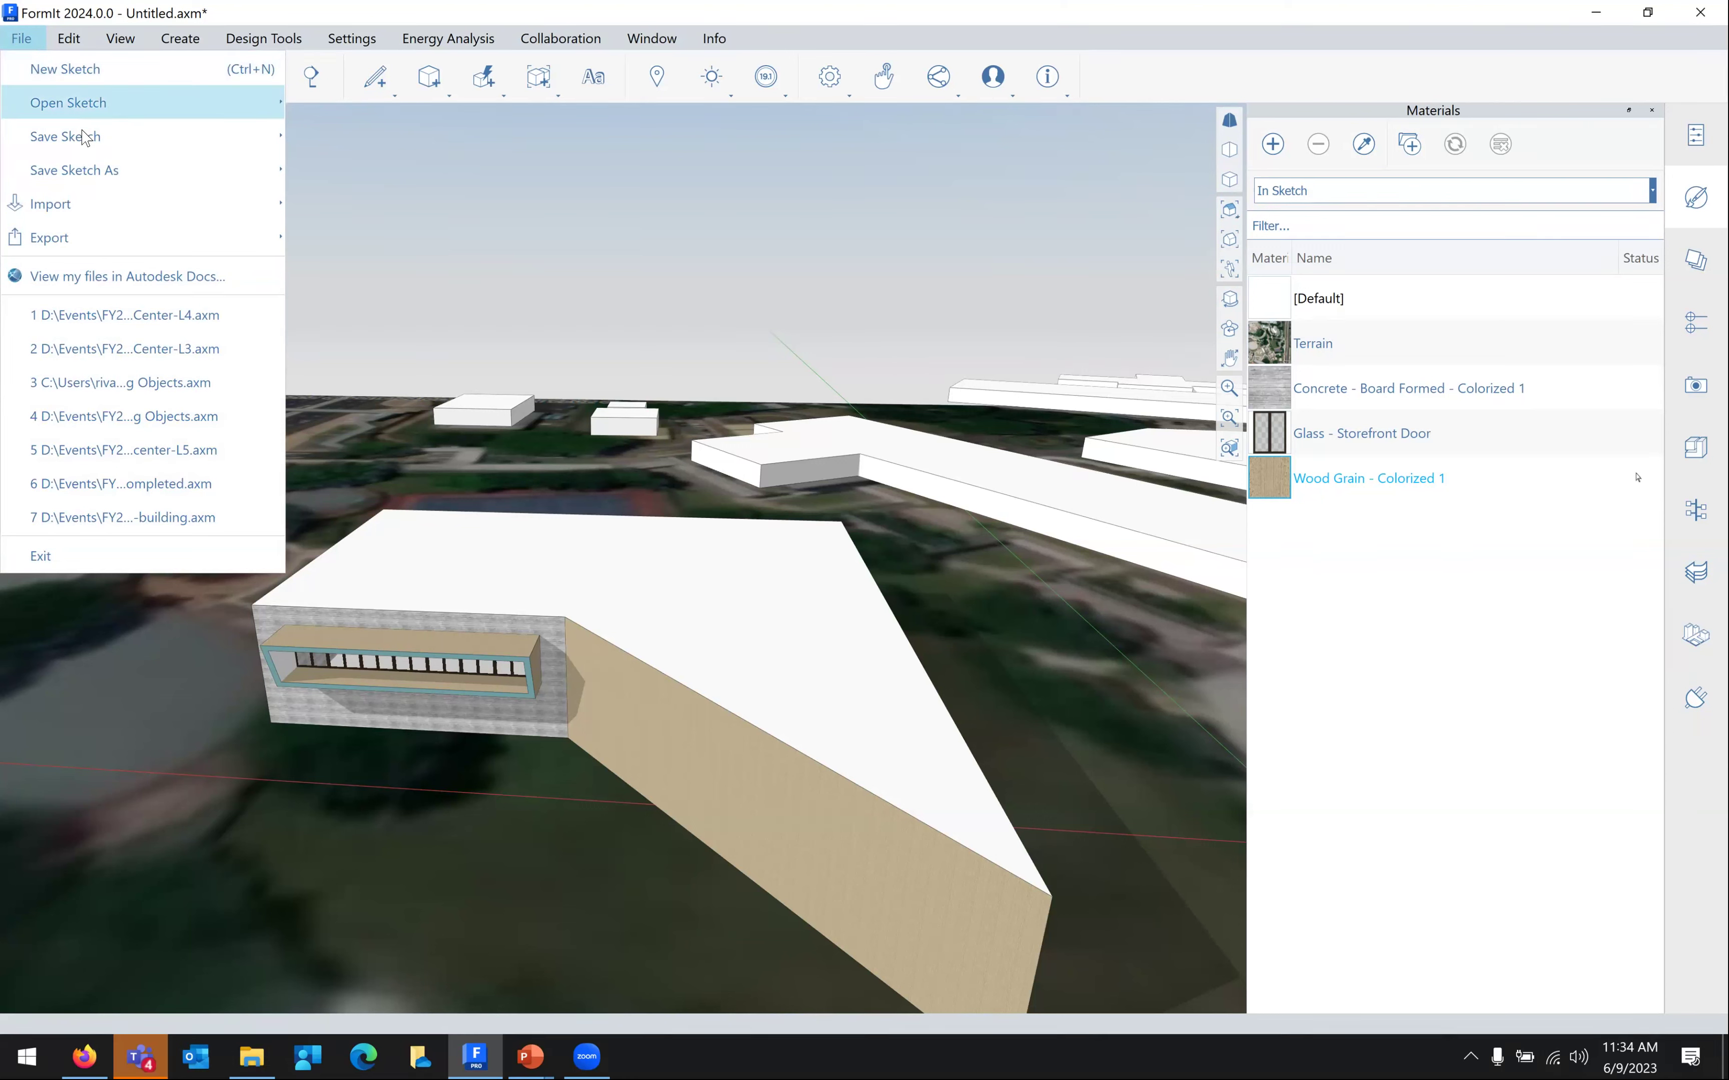
Save the sketch locally as 'Ngee Ann Poly class' in the Ngee Ann Polytechnic folder
{"action": "mouse_move", "coordinate": [89, 143]}
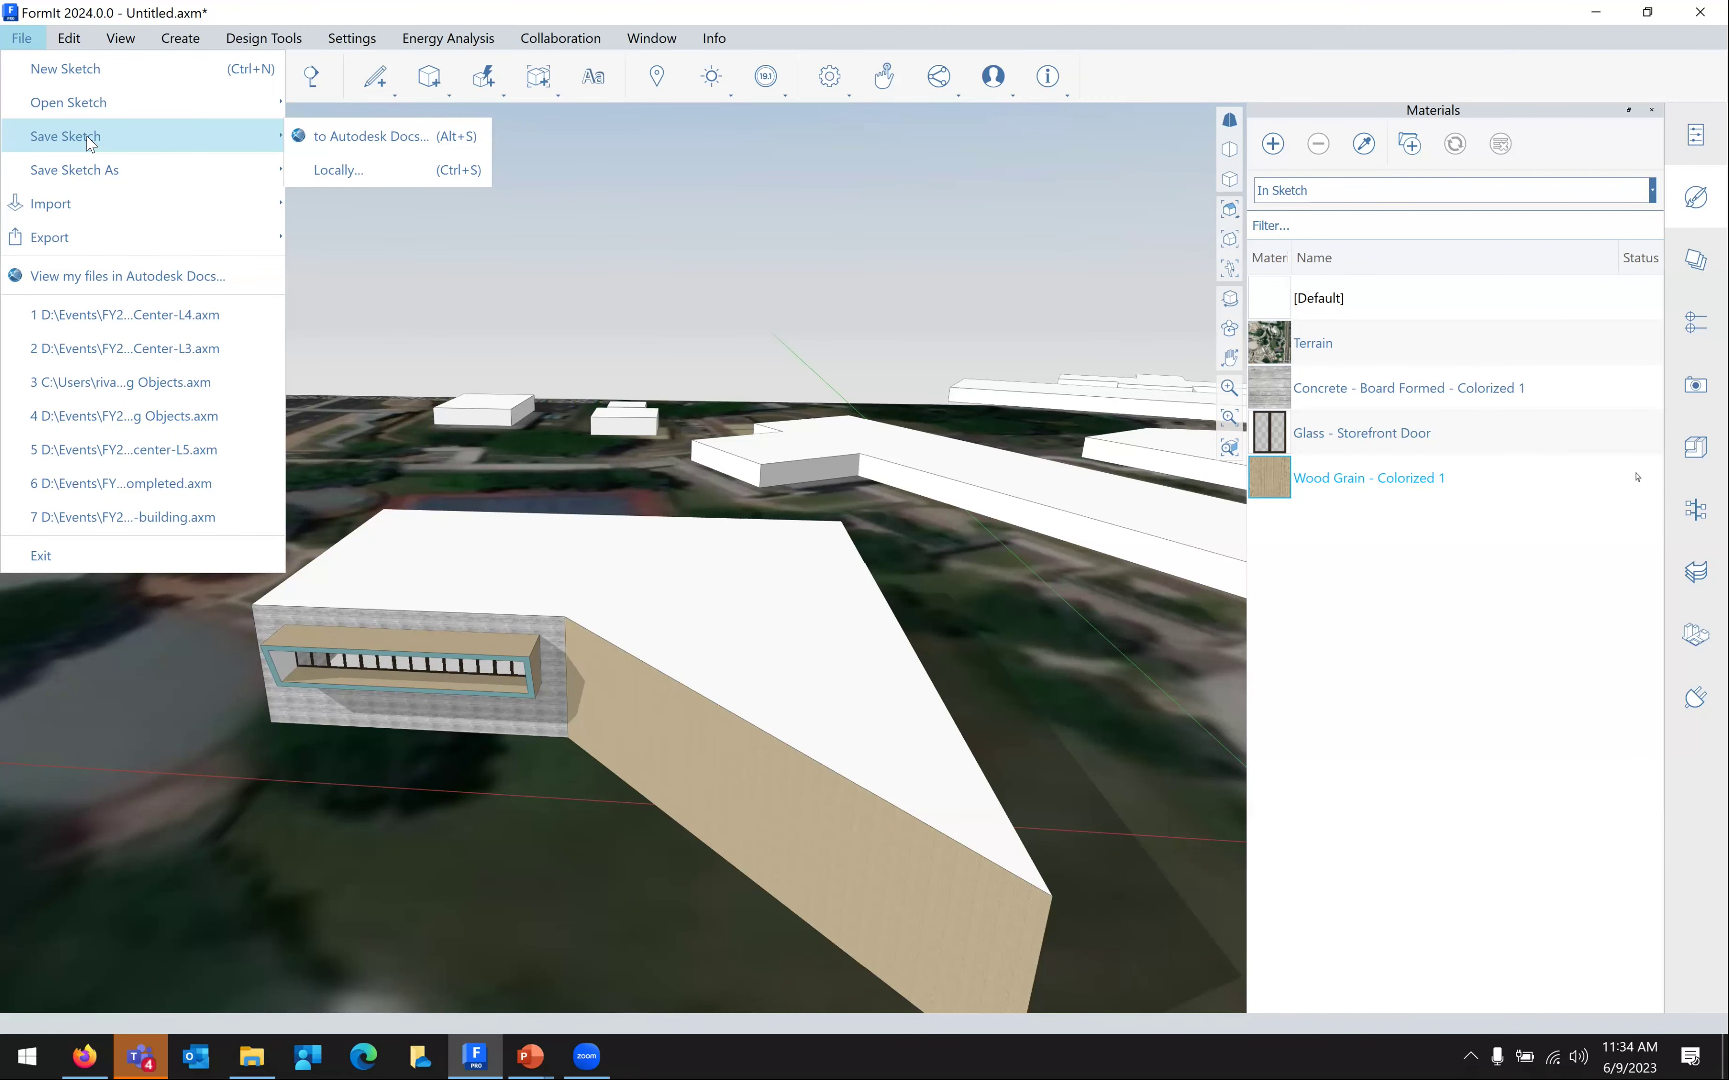
{"action": "left_click", "coordinate": [331, 170]}
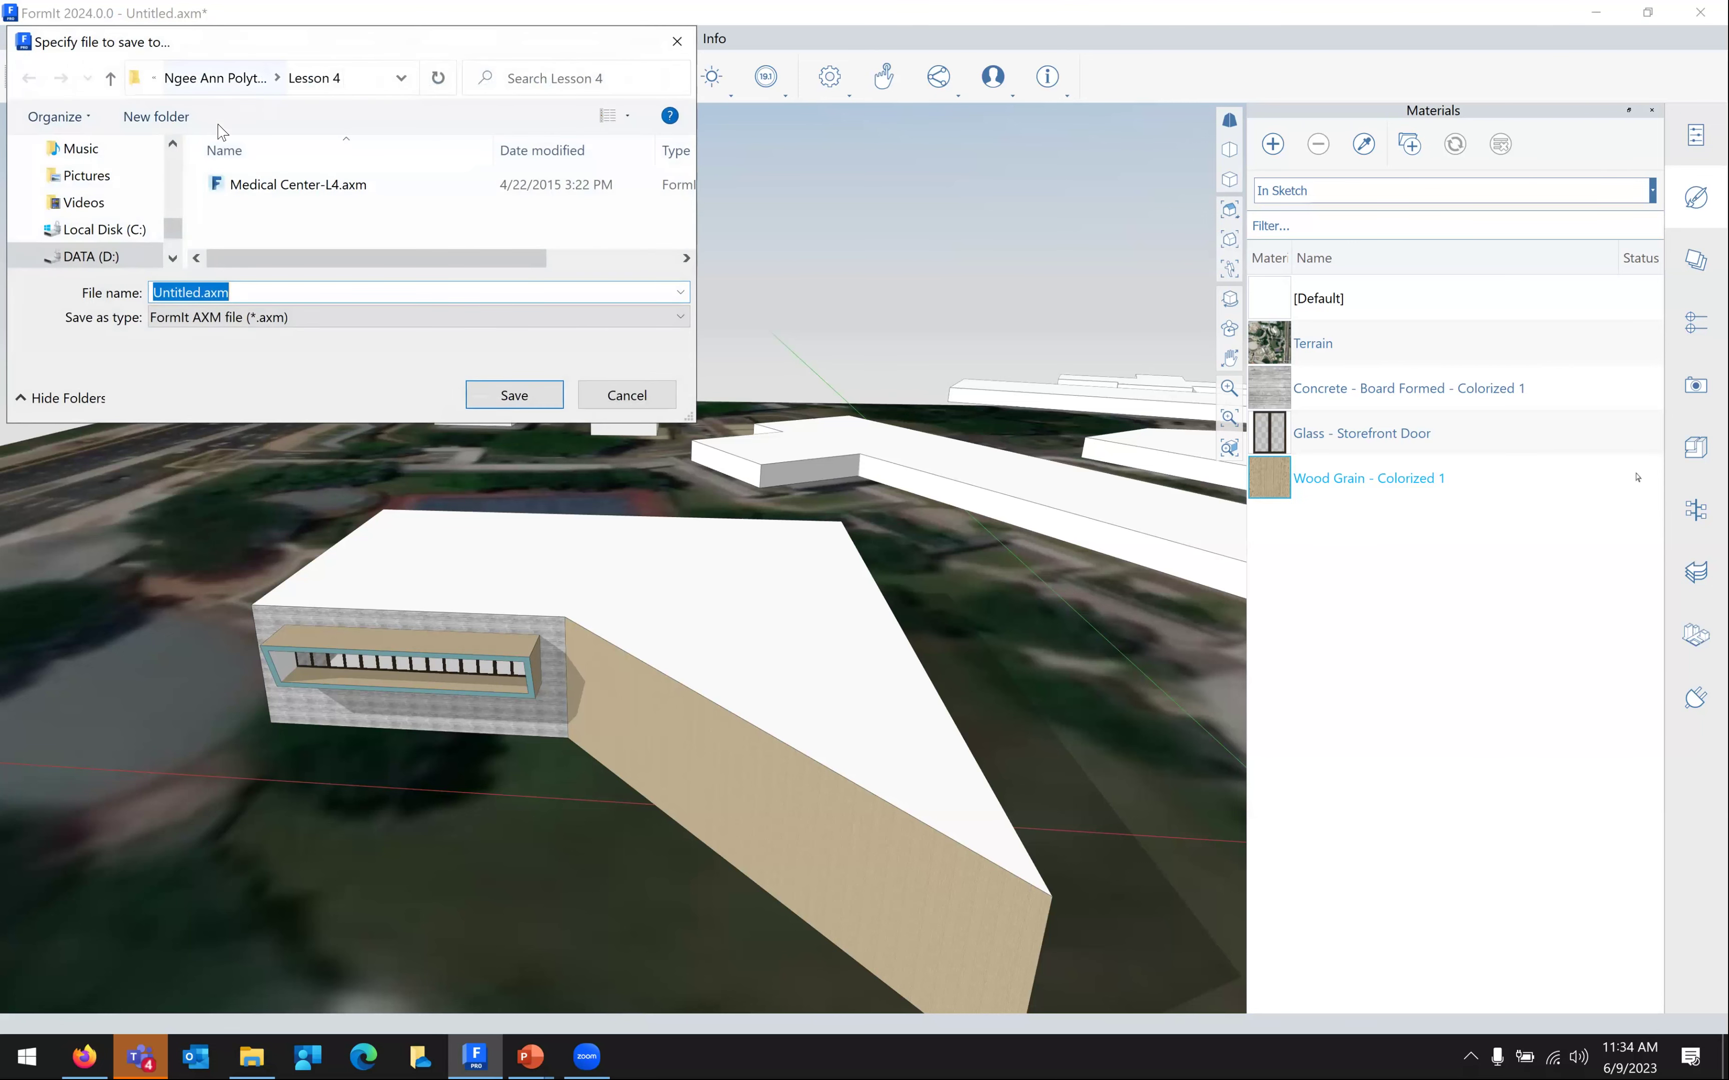
{"action": "left_click", "coordinate": [224, 79]}
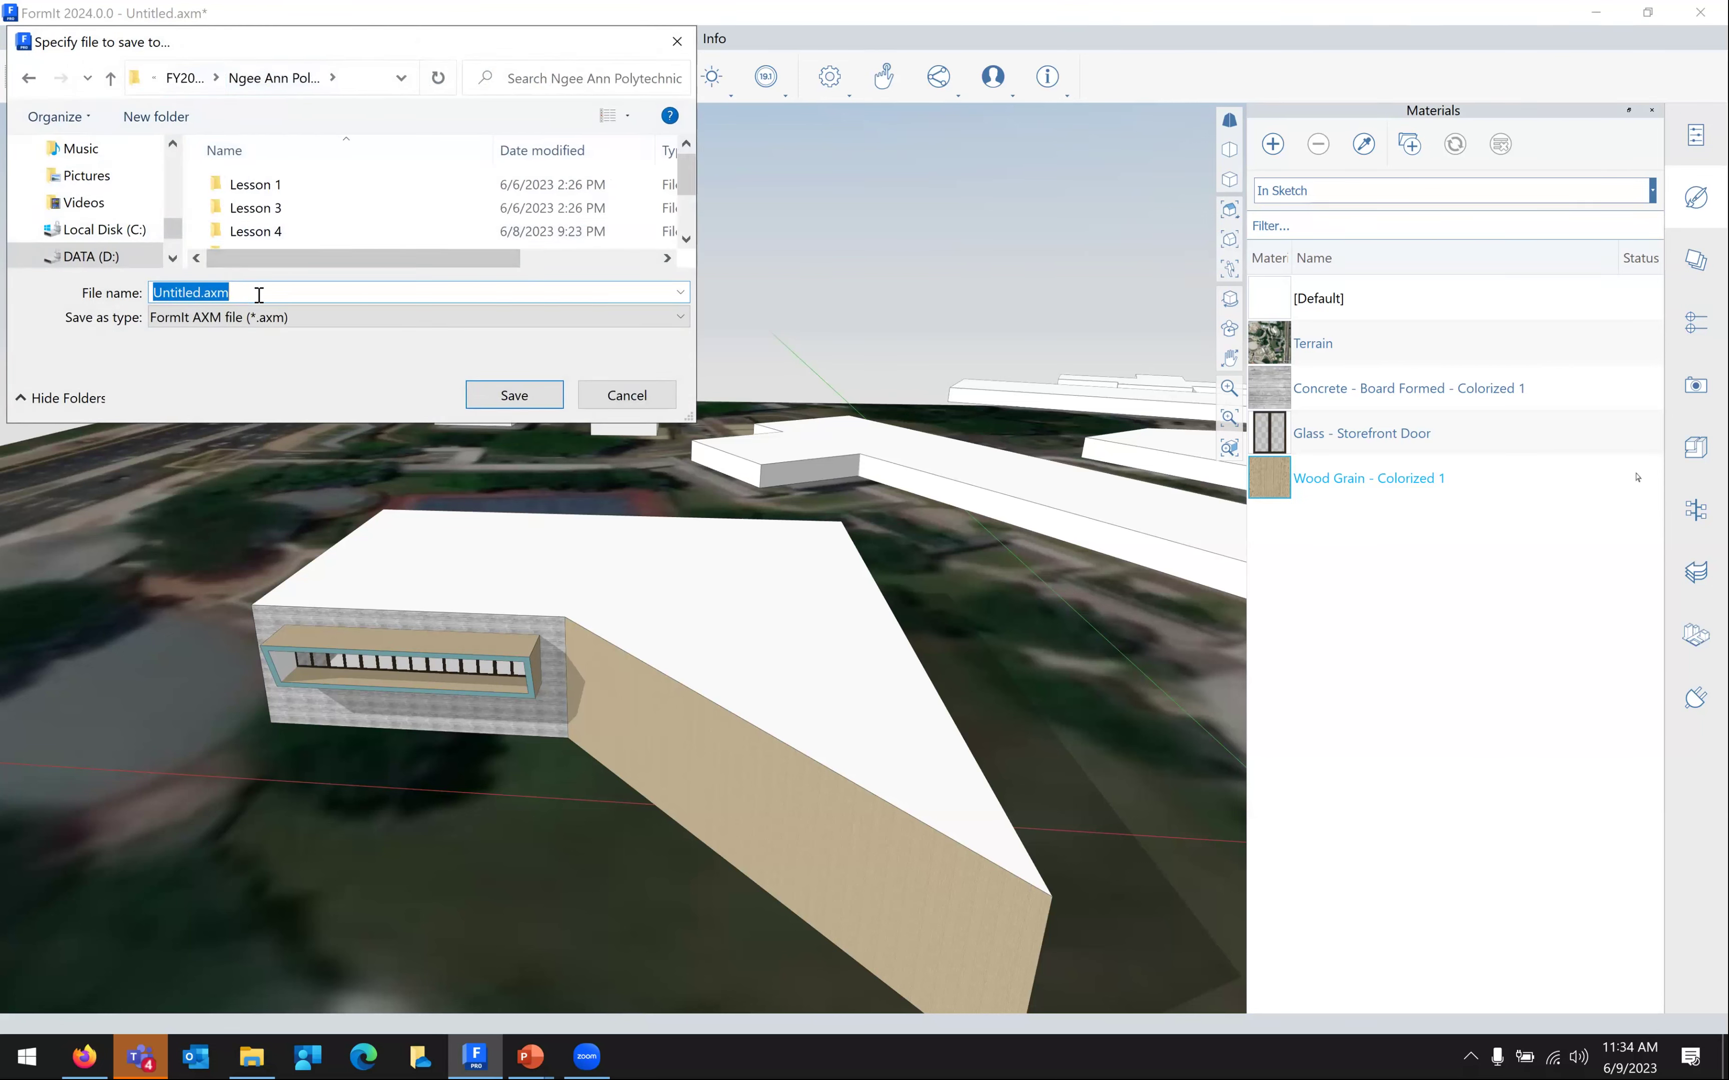
{"action": "type", "text": "Ngee Ann Polu"}
{"action": "key", "text": "BackSpace"}
{"action": "type", "text": "y class"}
{"action": "left_click", "coordinate": [515, 395]}
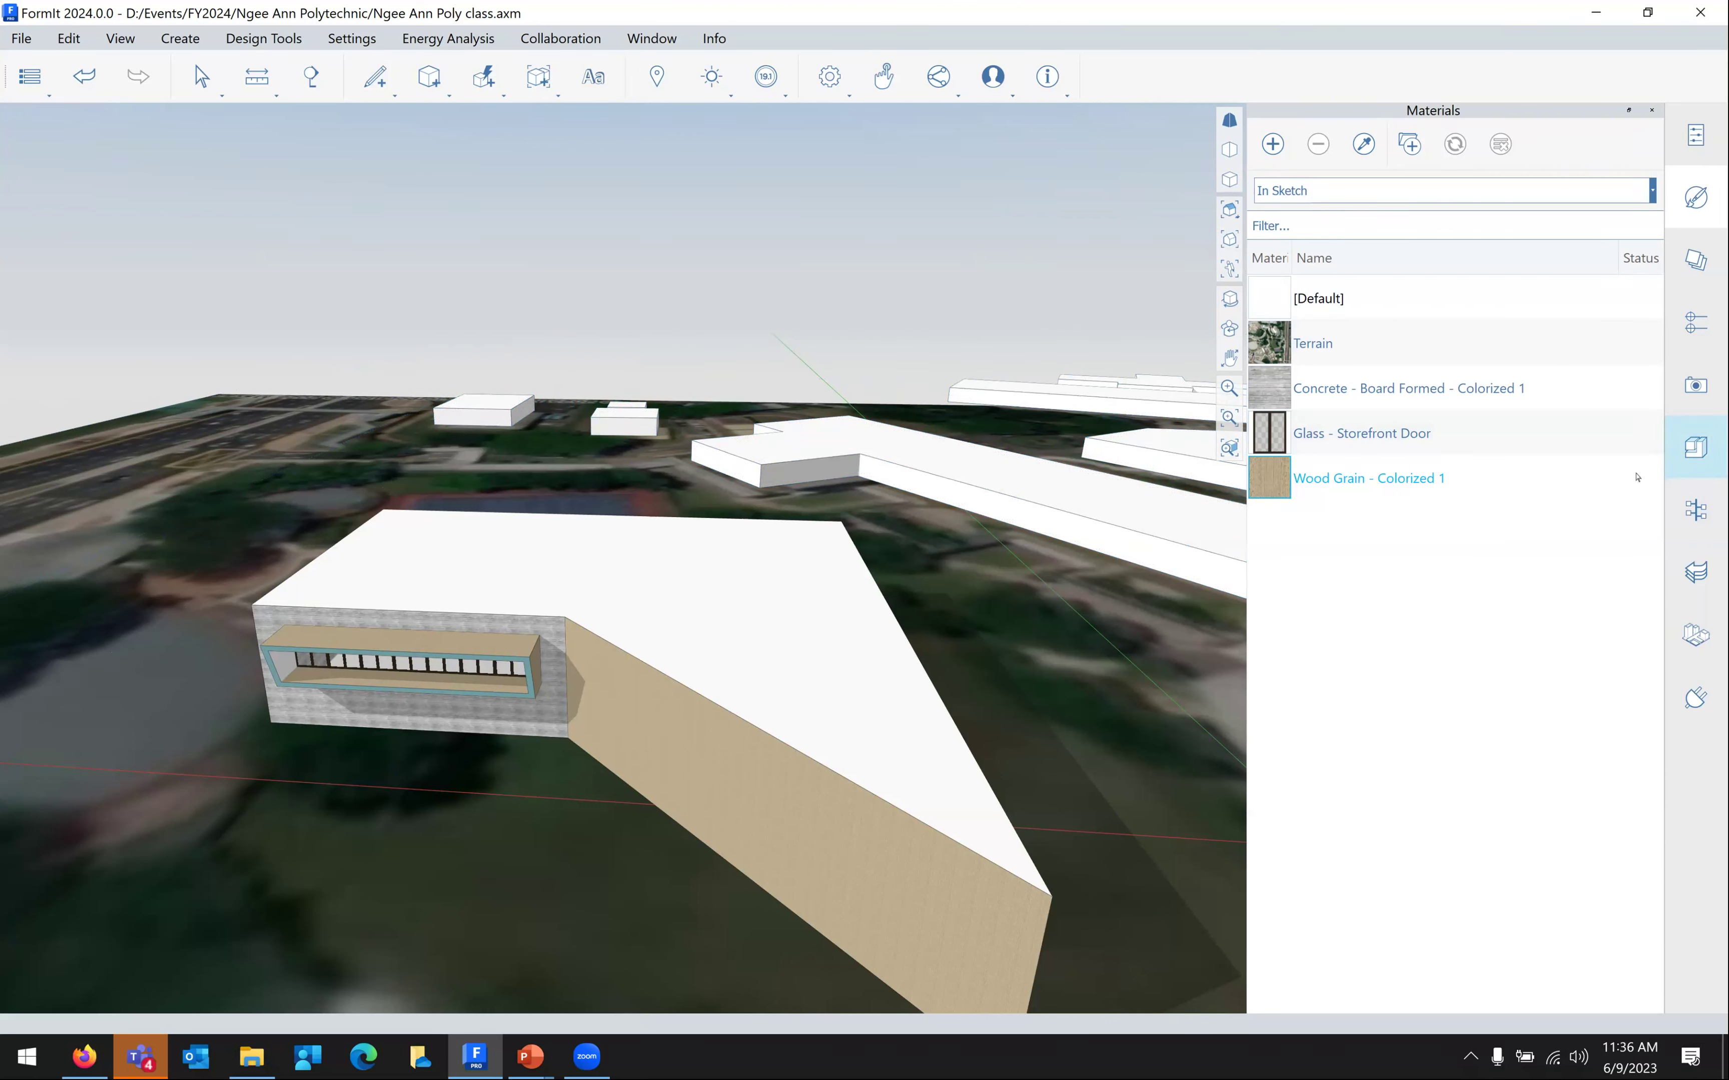
Switch the Content Library source to the Content Library Samples furniture collection
{"action": "left_click", "coordinate": [1696, 448]}
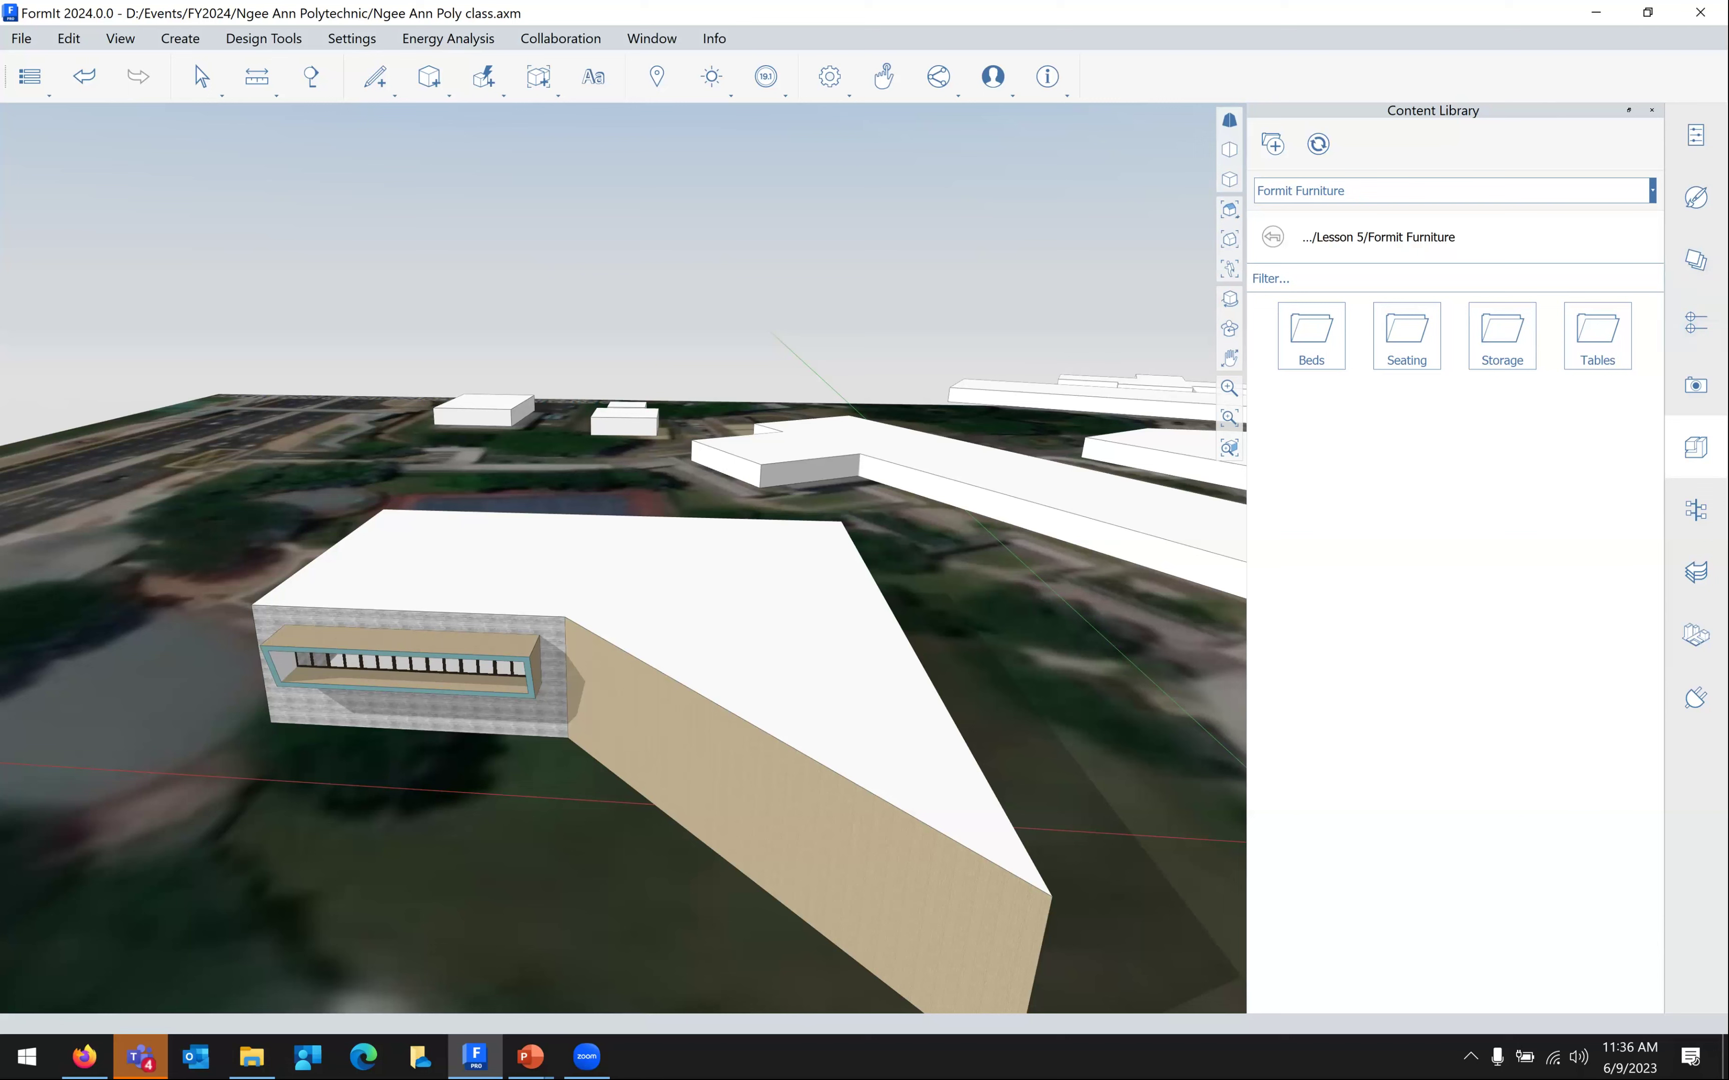
{"action": "left_click", "coordinate": [1560, 190]}
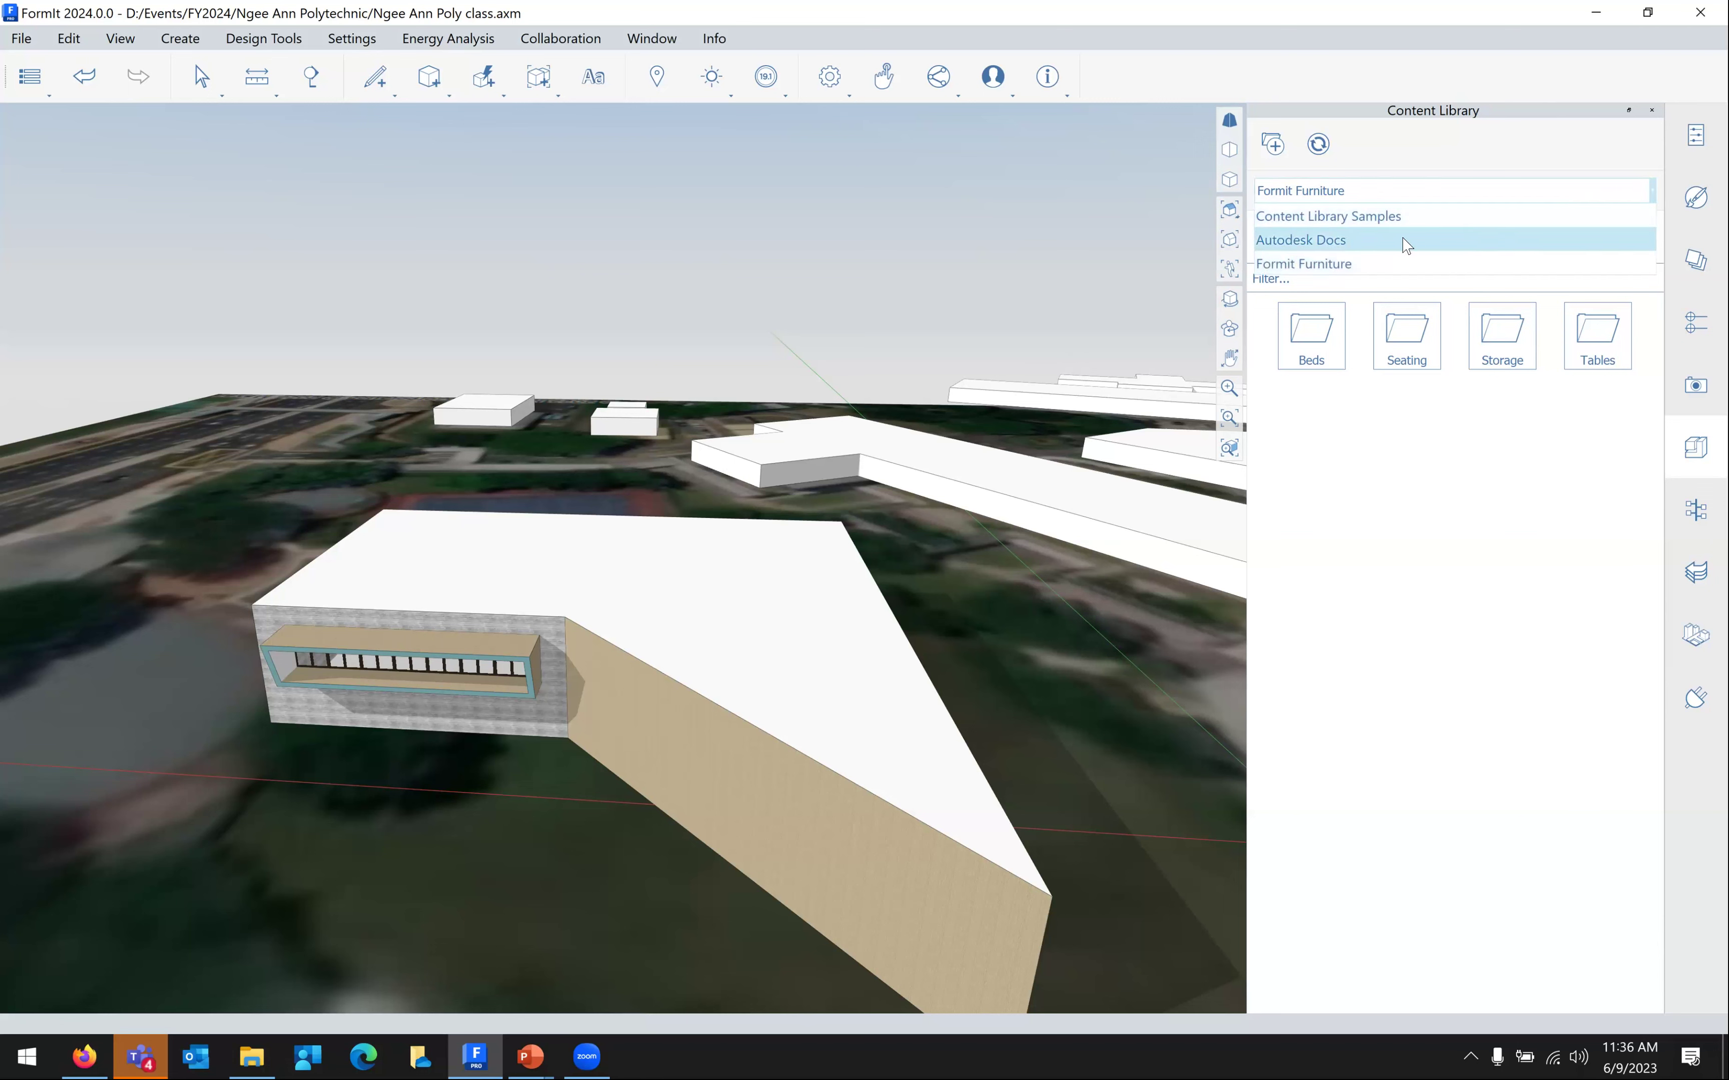
{"action": "left_click", "coordinate": [1337, 228]}
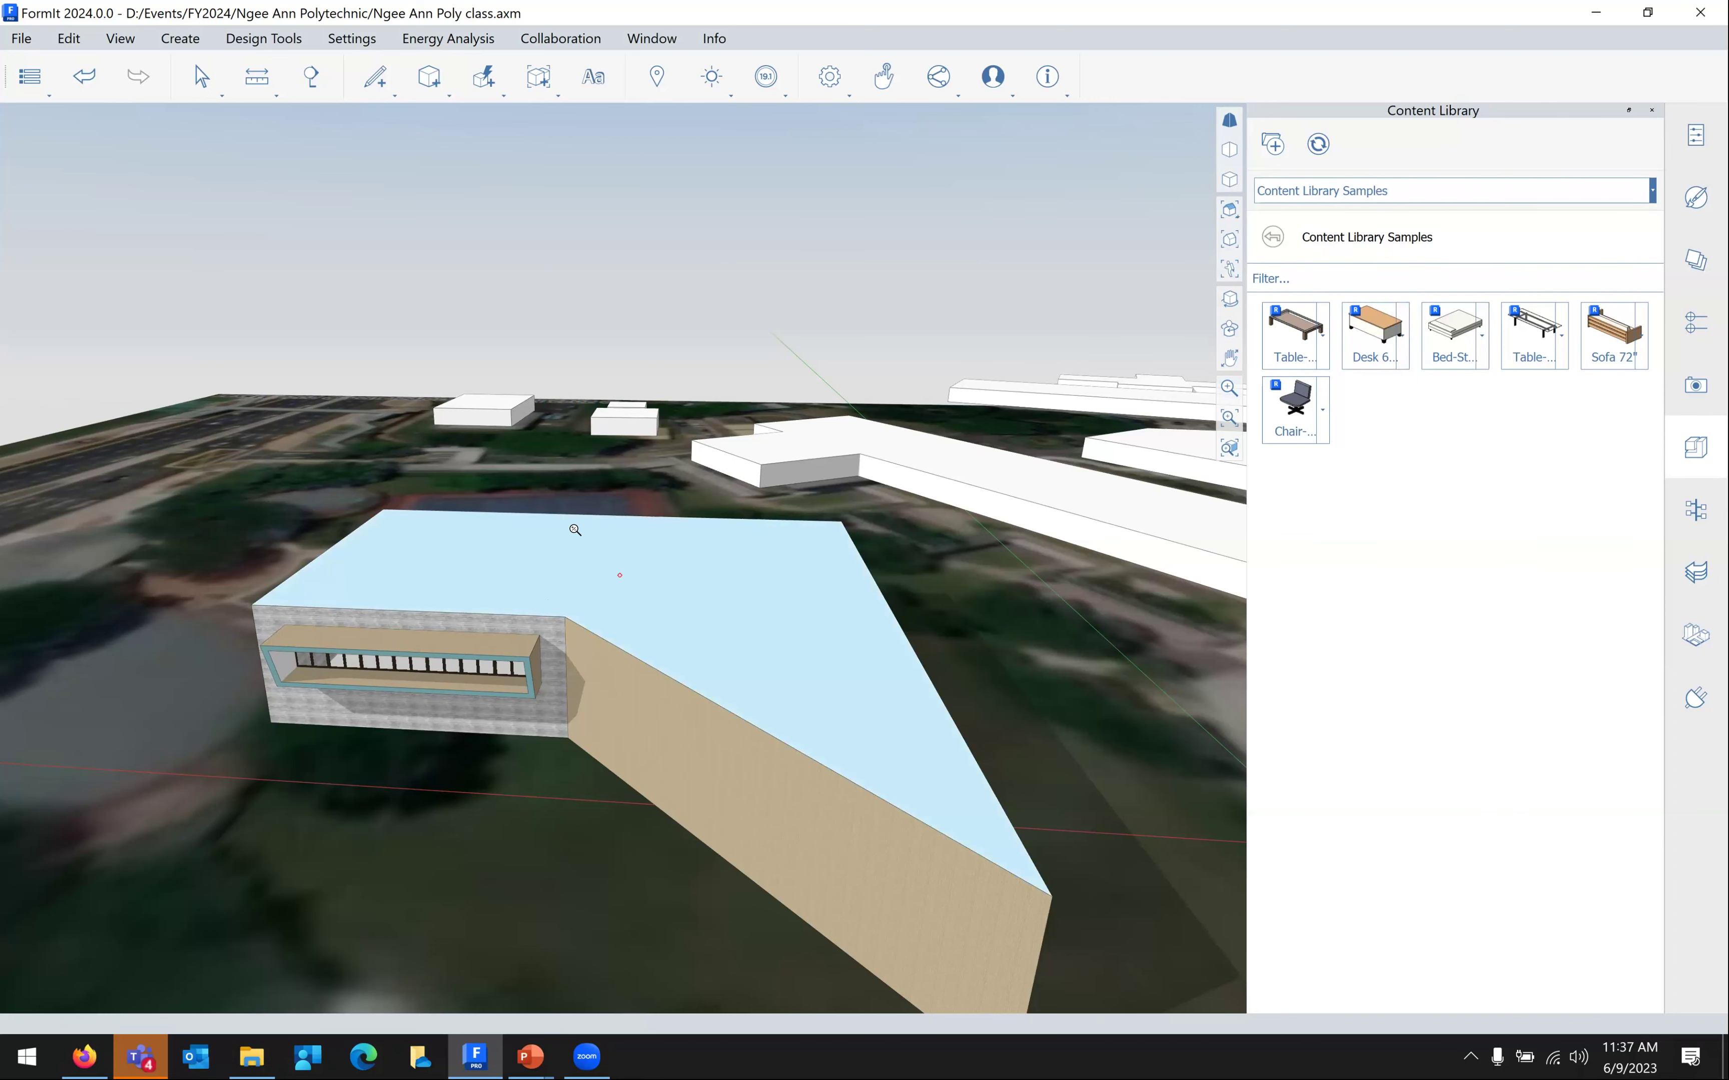
Drop a glass-top table from the samples onto the building roof
{"action": "scroll", "coordinate": [575, 529], "scroll_direction": "up", "scroll_amount": 8}
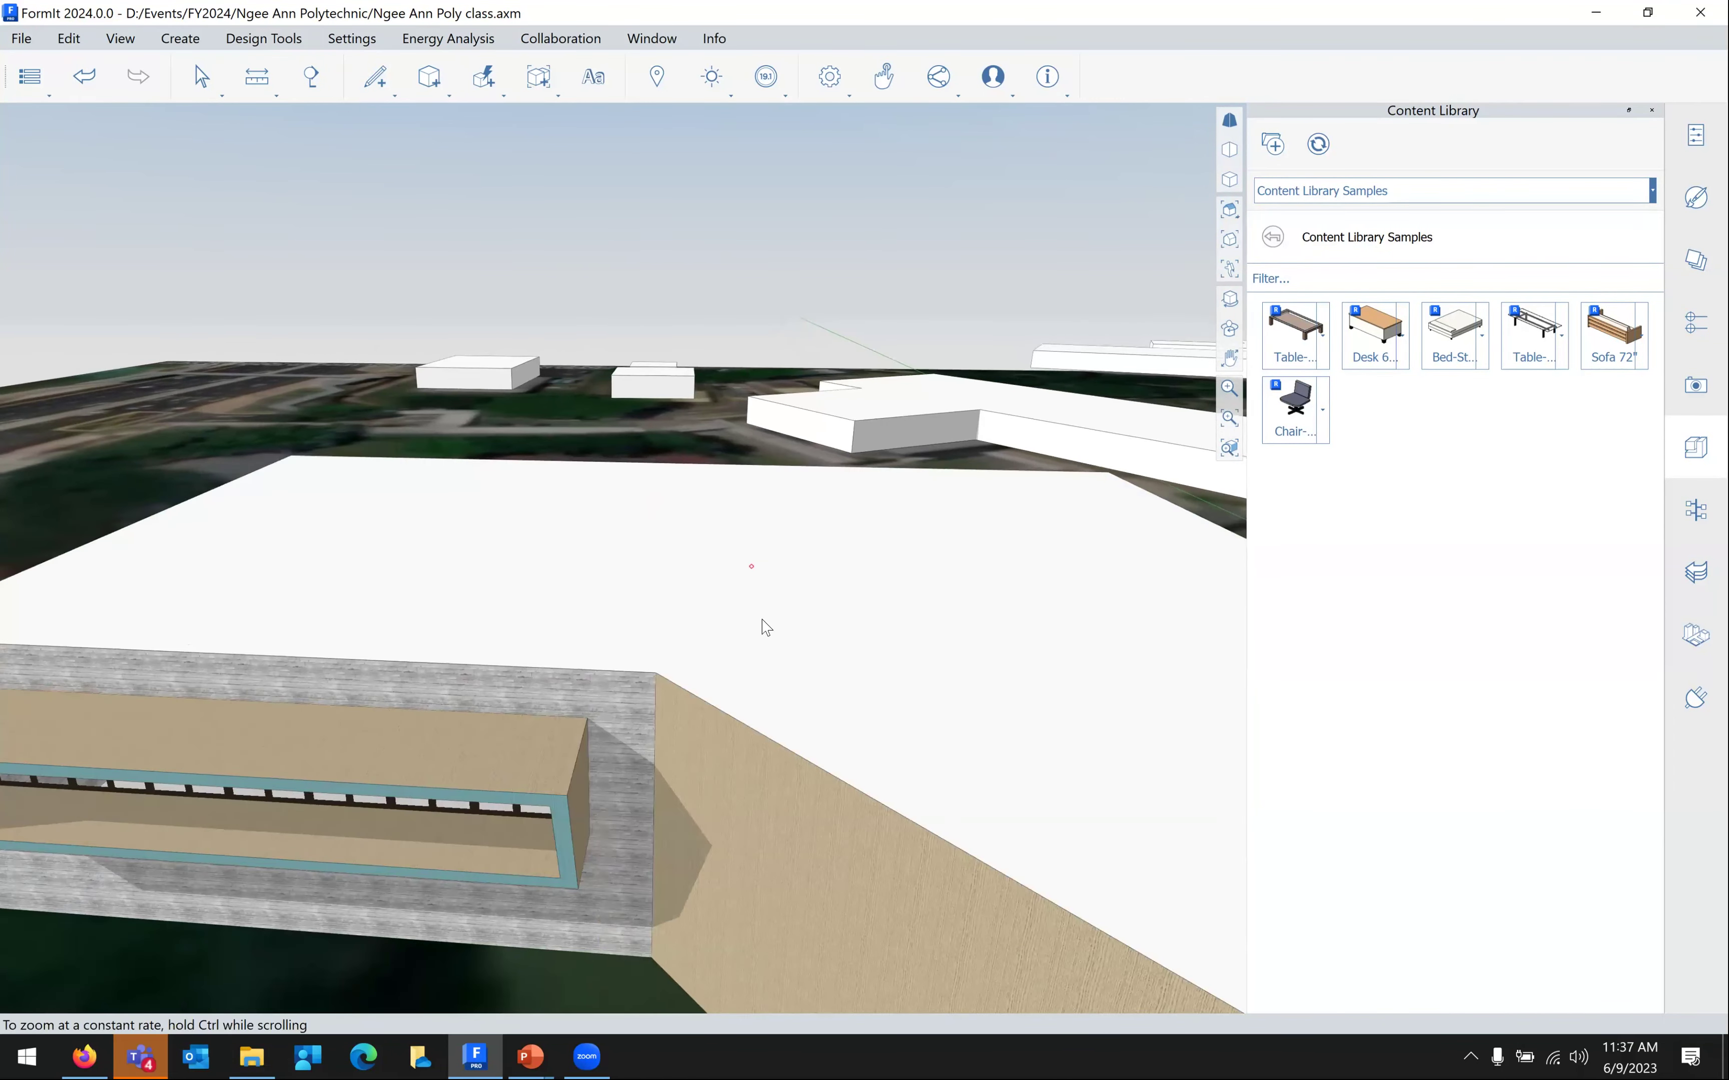
{"action": "scroll", "coordinate": [800, 614], "scroll_direction": "down", "scroll_amount": 2}
{"action": "scroll", "coordinate": [929, 629], "scroll_direction": "up", "scroll_amount": 4}
{"action": "left_click_drag", "start_coordinate": [1299, 348], "coordinate": [810, 575]}
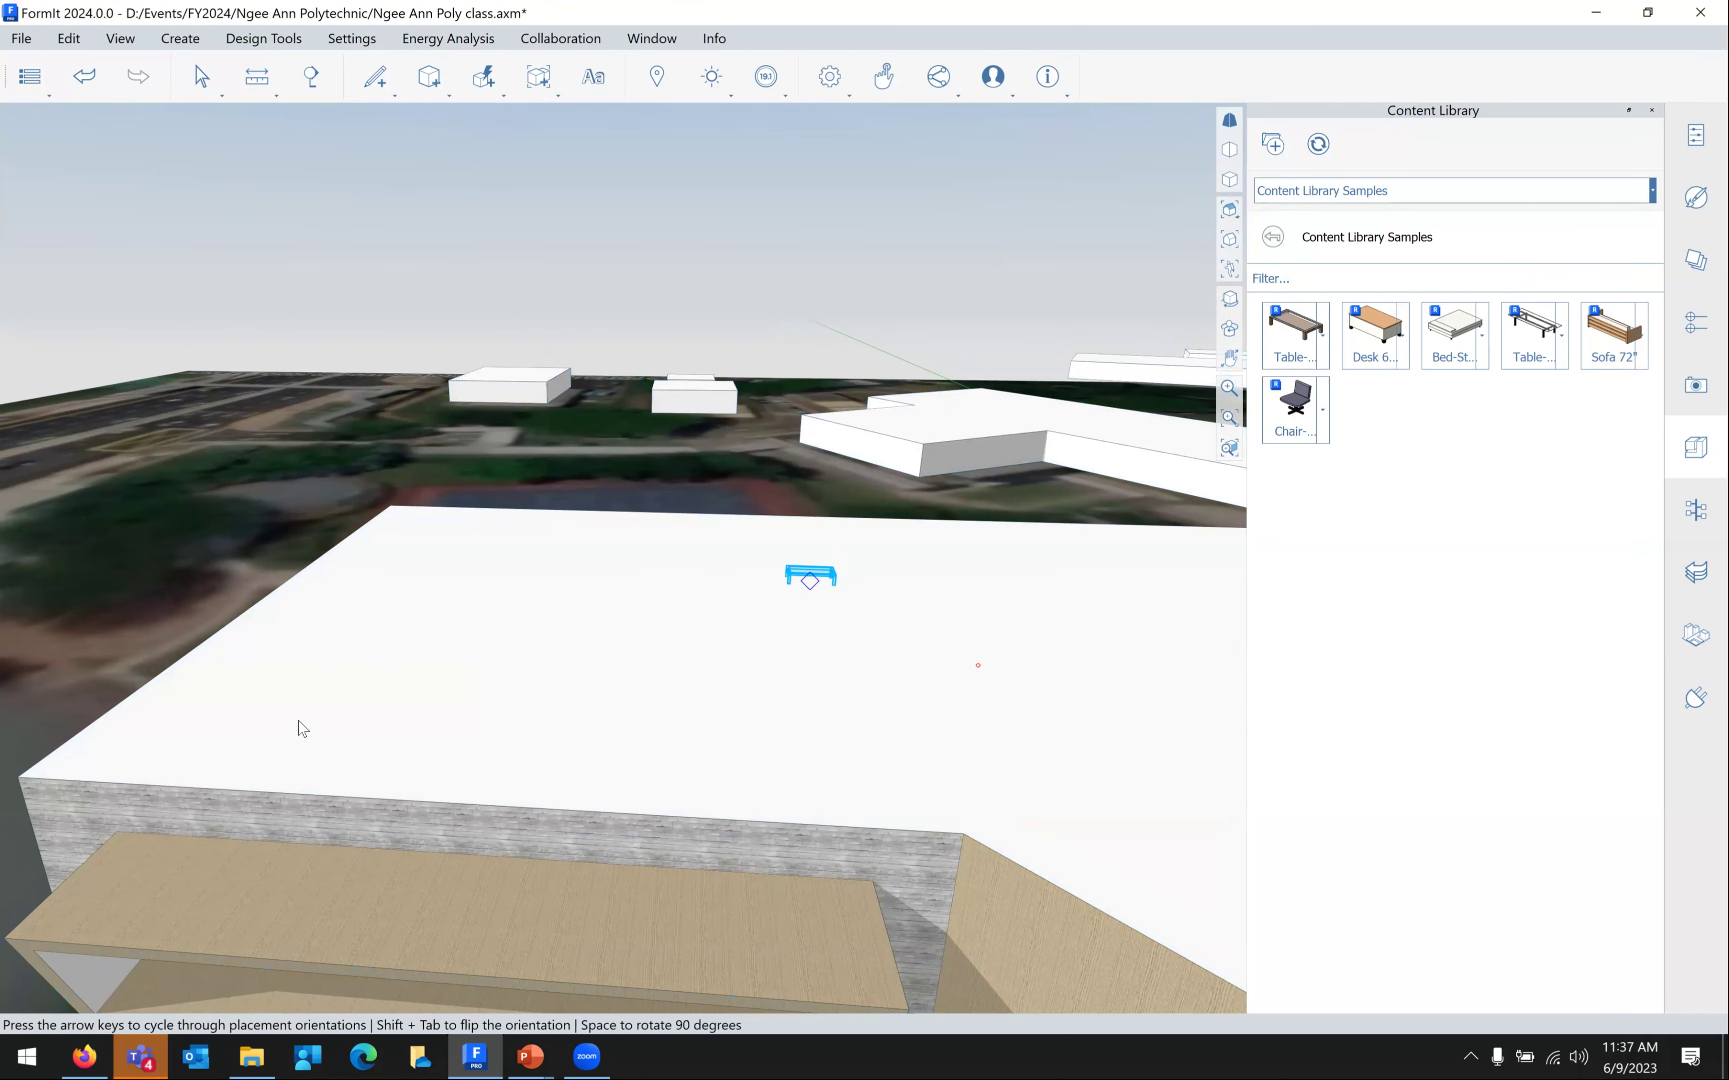
{"action": "scroll", "coordinate": [239, 754], "scroll_direction": "up", "scroll_amount": 4}
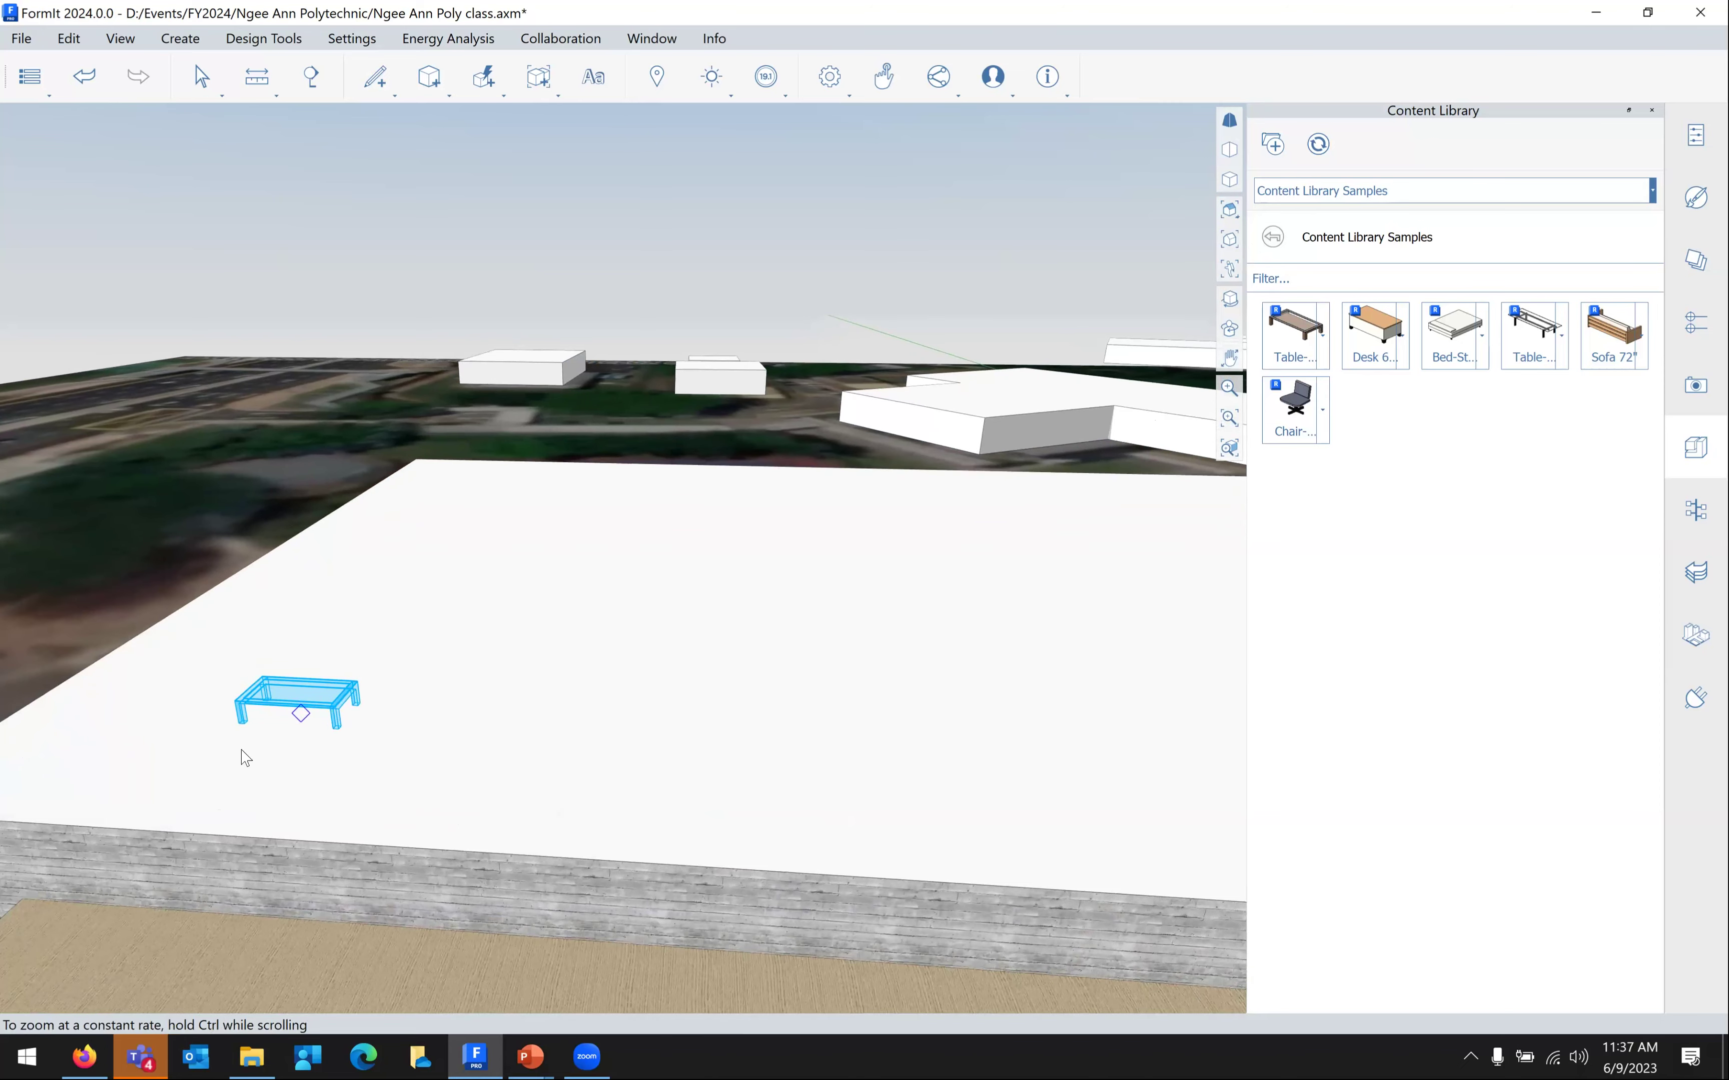
{"action": "scroll", "coordinate": [721, 624], "scroll_direction": "up", "scroll_amount": 3}
{"action": "left_click", "coordinate": [427, 747]}
Place an office chair beside the table on the roof
{"action": "scroll", "coordinate": [776, 710], "scroll_direction": "down", "scroll_amount": 1}
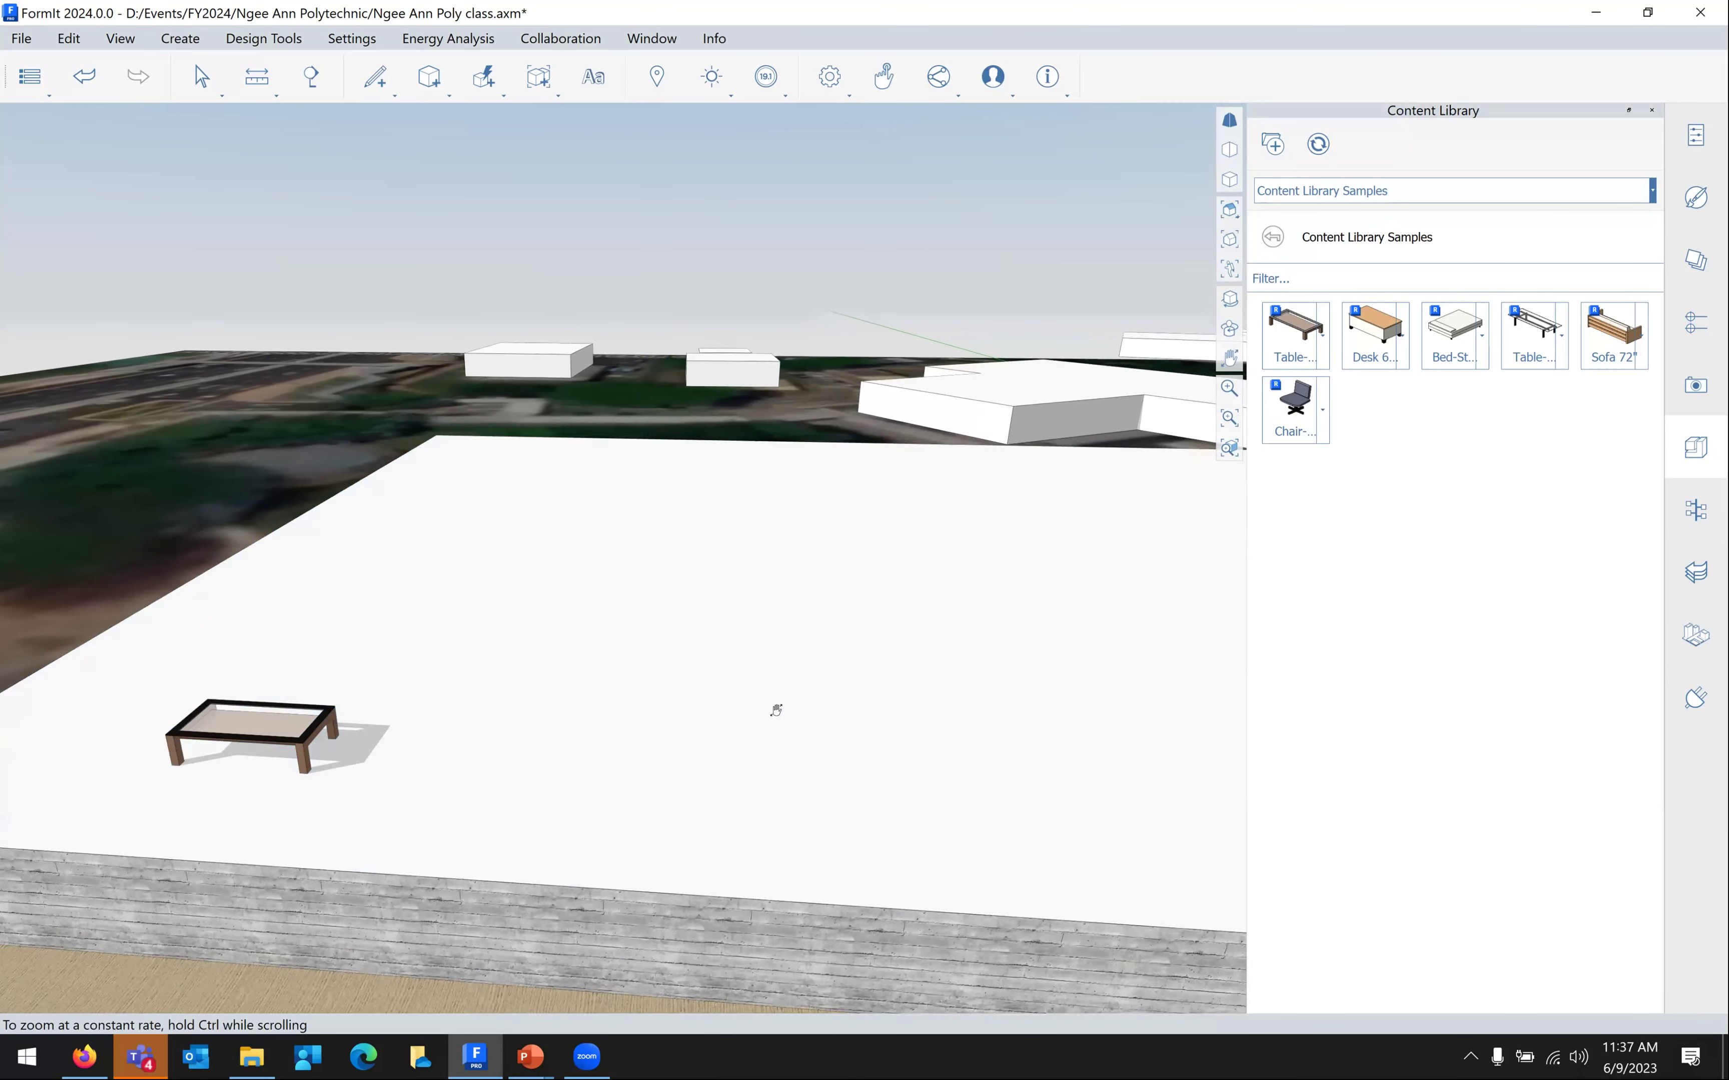
{"action": "scroll", "coordinate": [1126, 482], "scroll_direction": "down", "scroll_amount": 2}
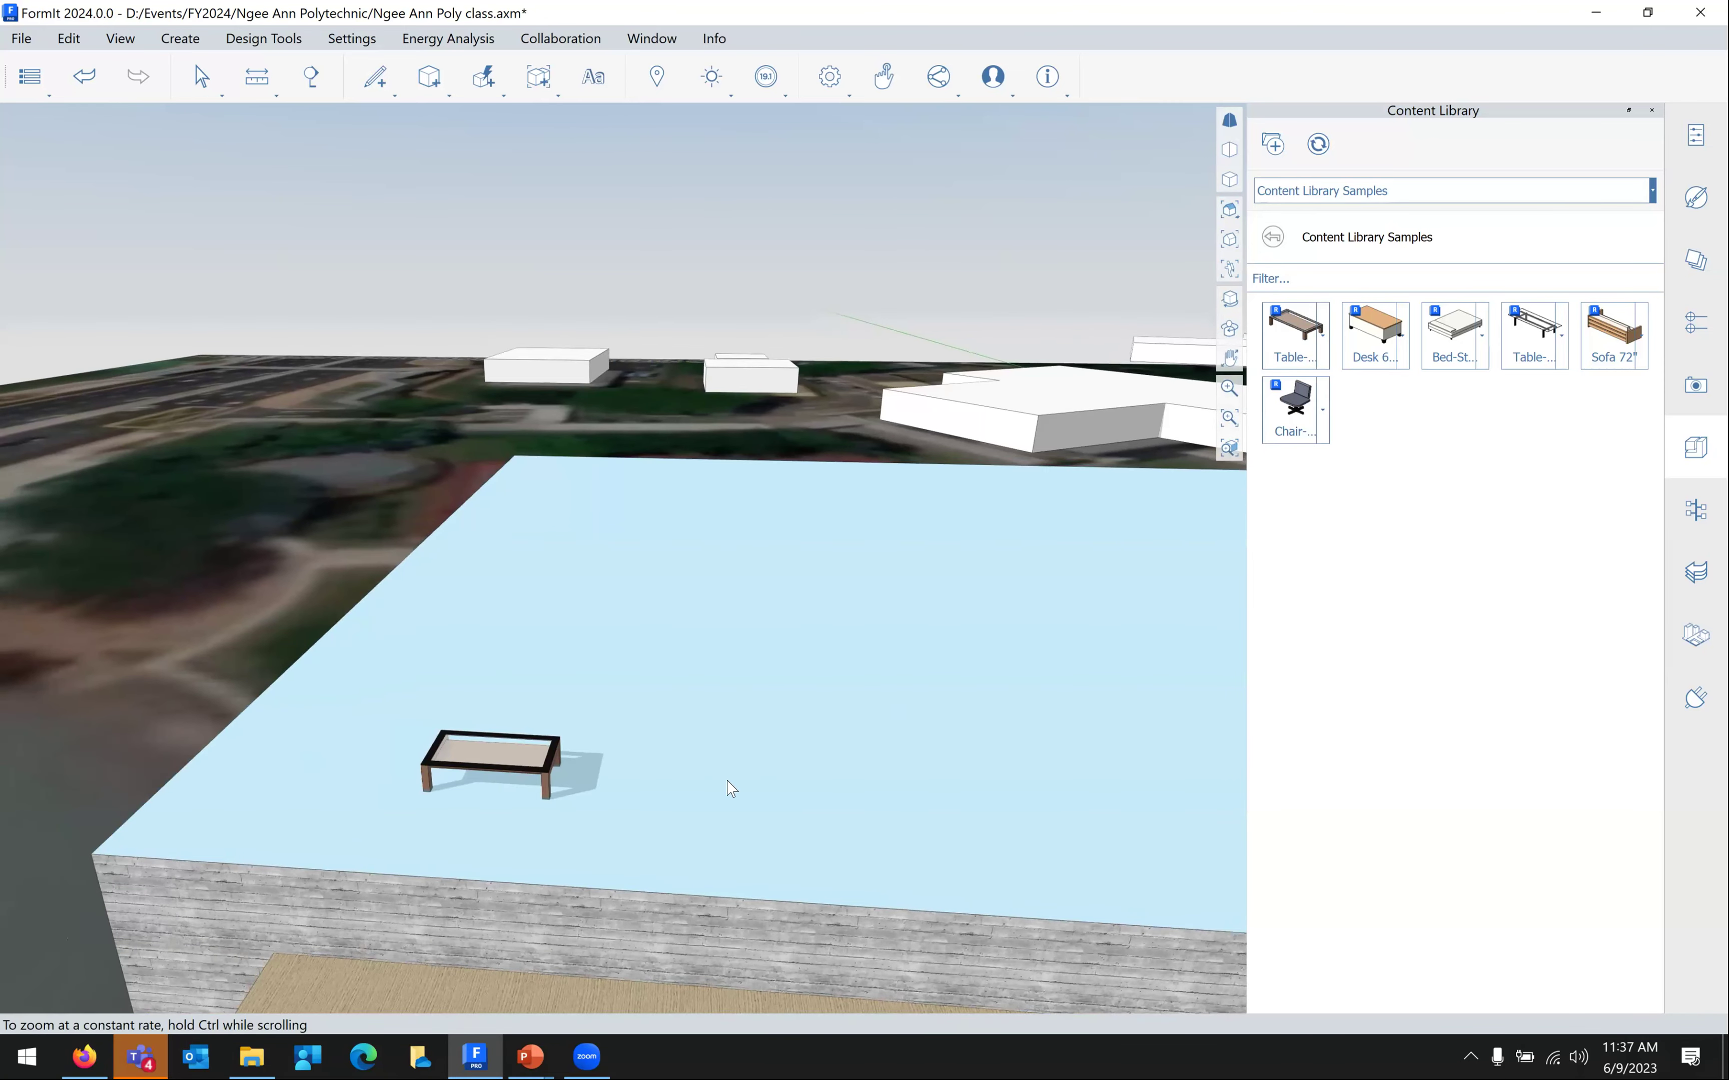
{"action": "scroll", "coordinate": [706, 799], "scroll_direction": "up", "scroll_amount": 4}
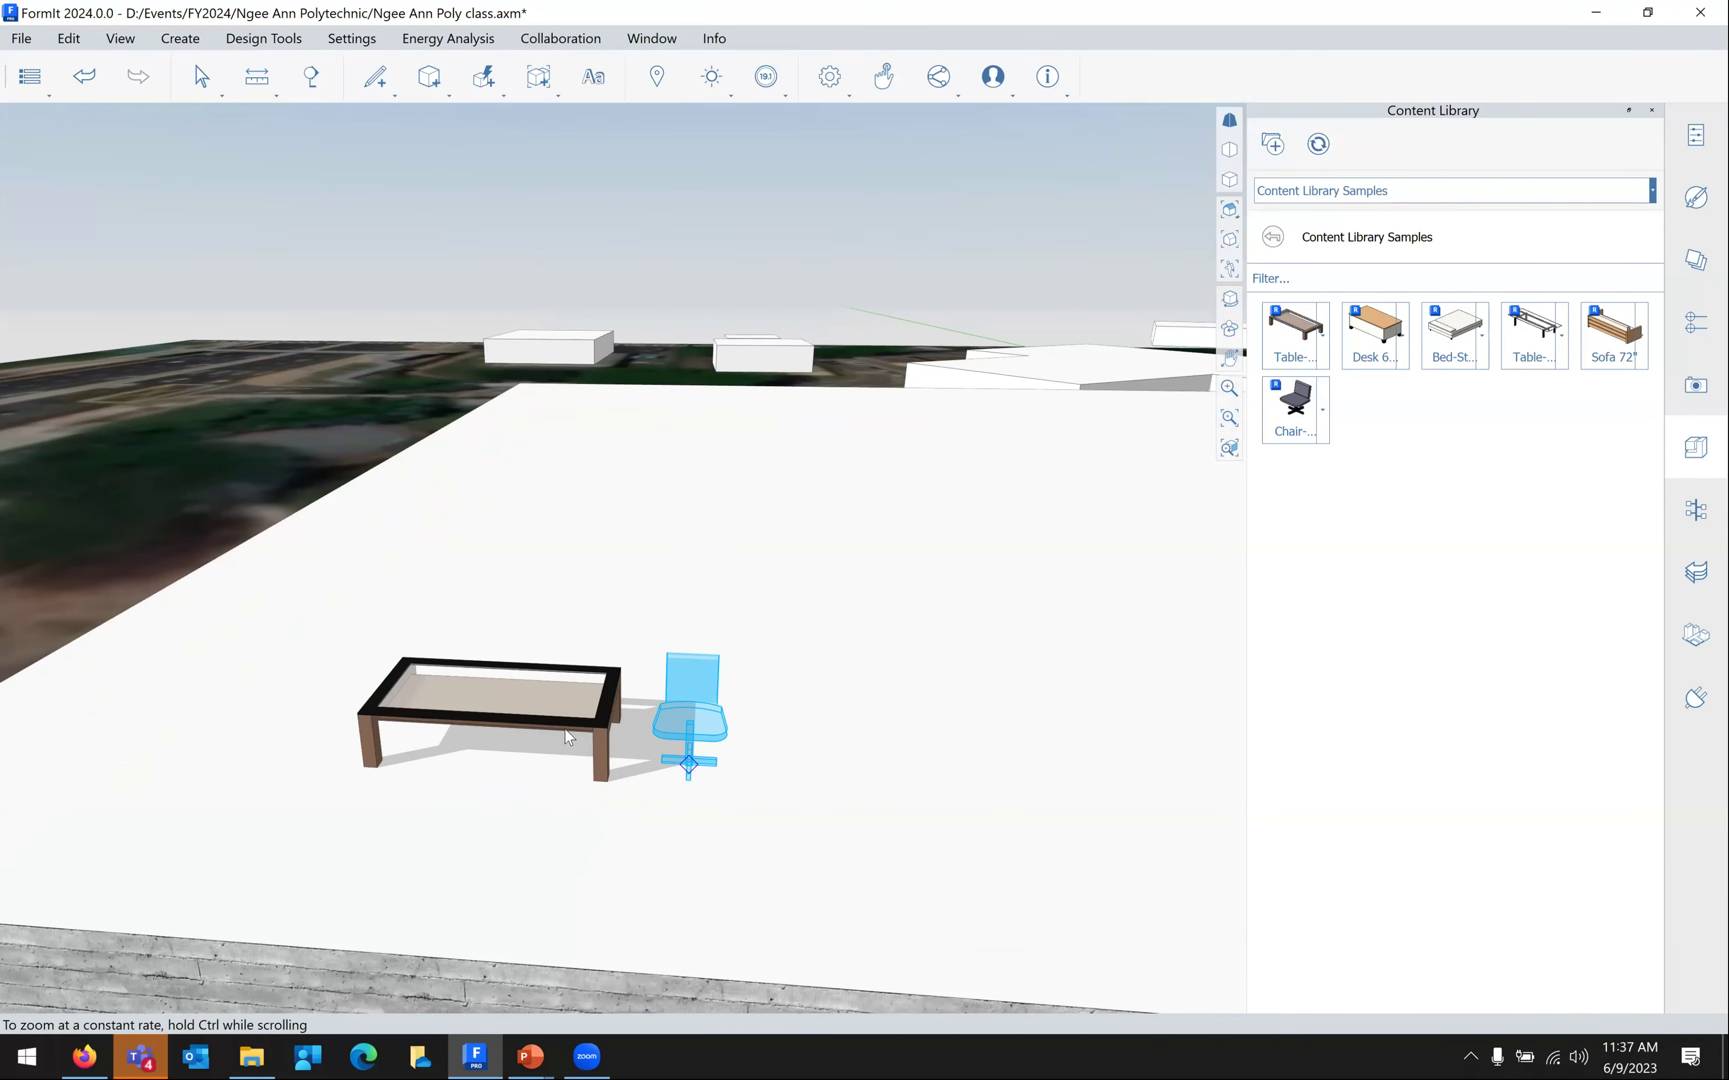
{"action": "left_click", "coordinate": [569, 736]}
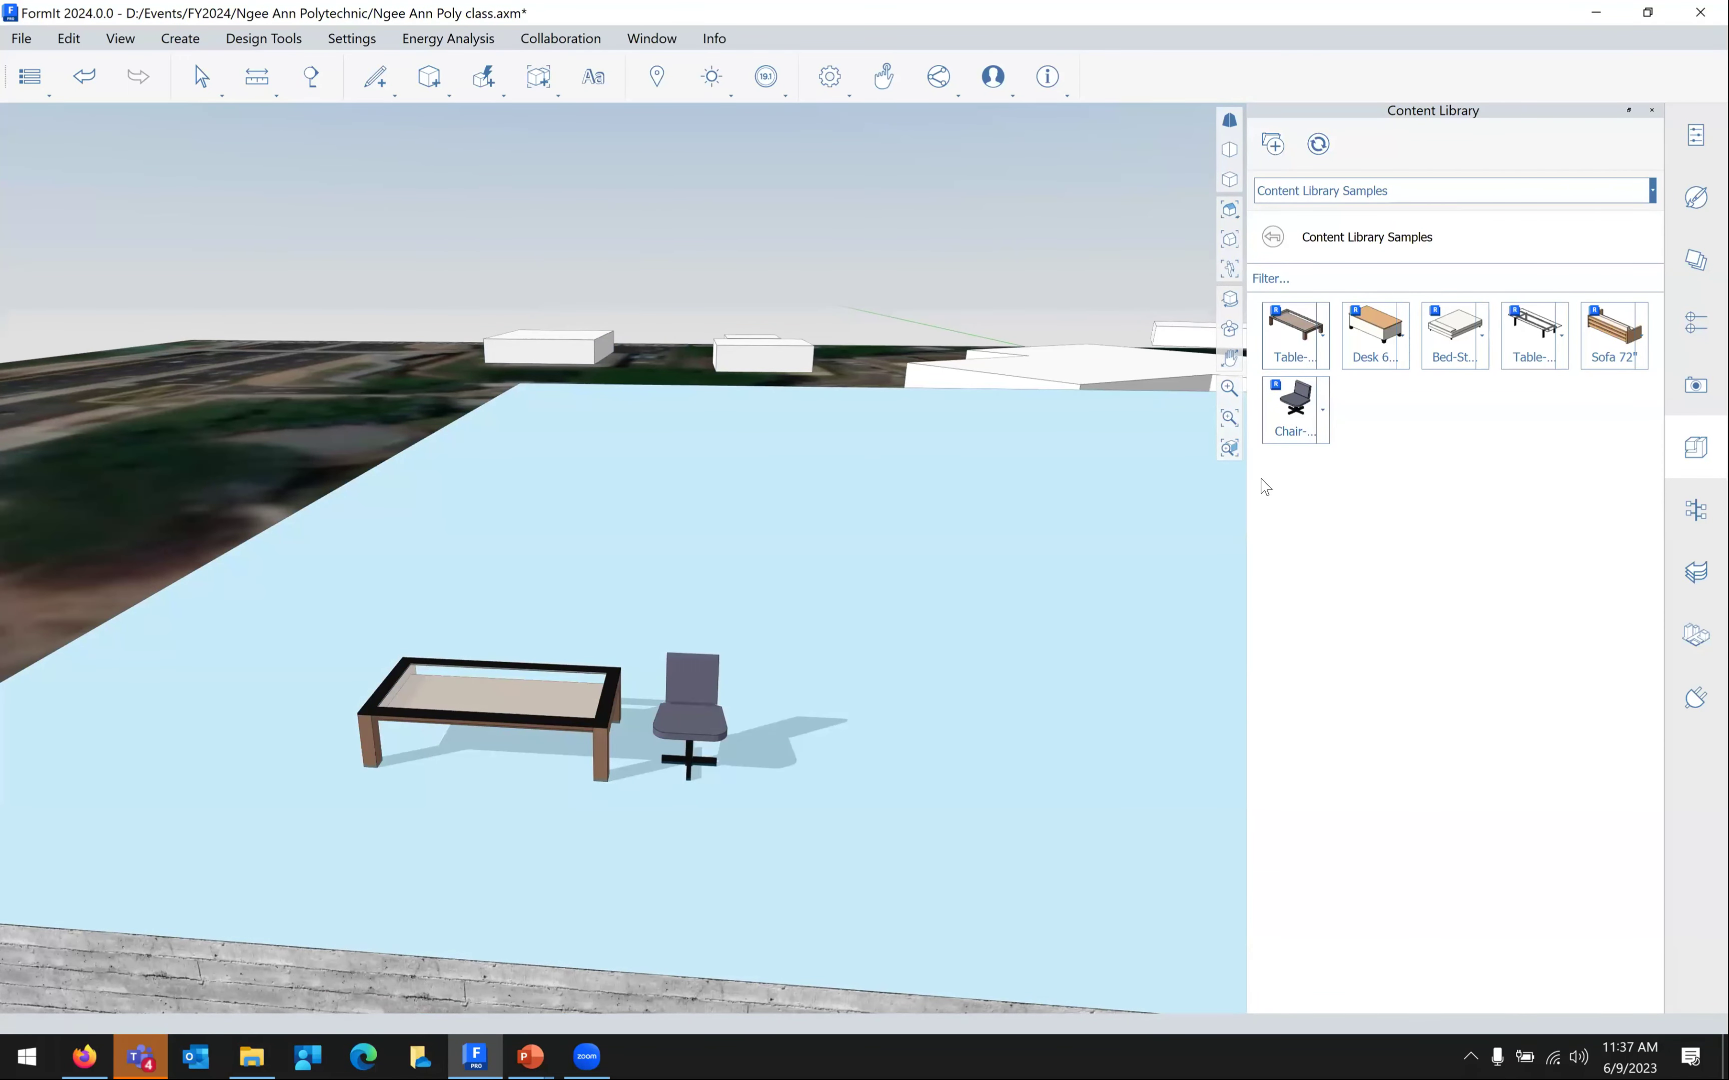
{"action": "scroll", "coordinate": [1015, 710], "scroll_direction": "down", "scroll_amount": 5}
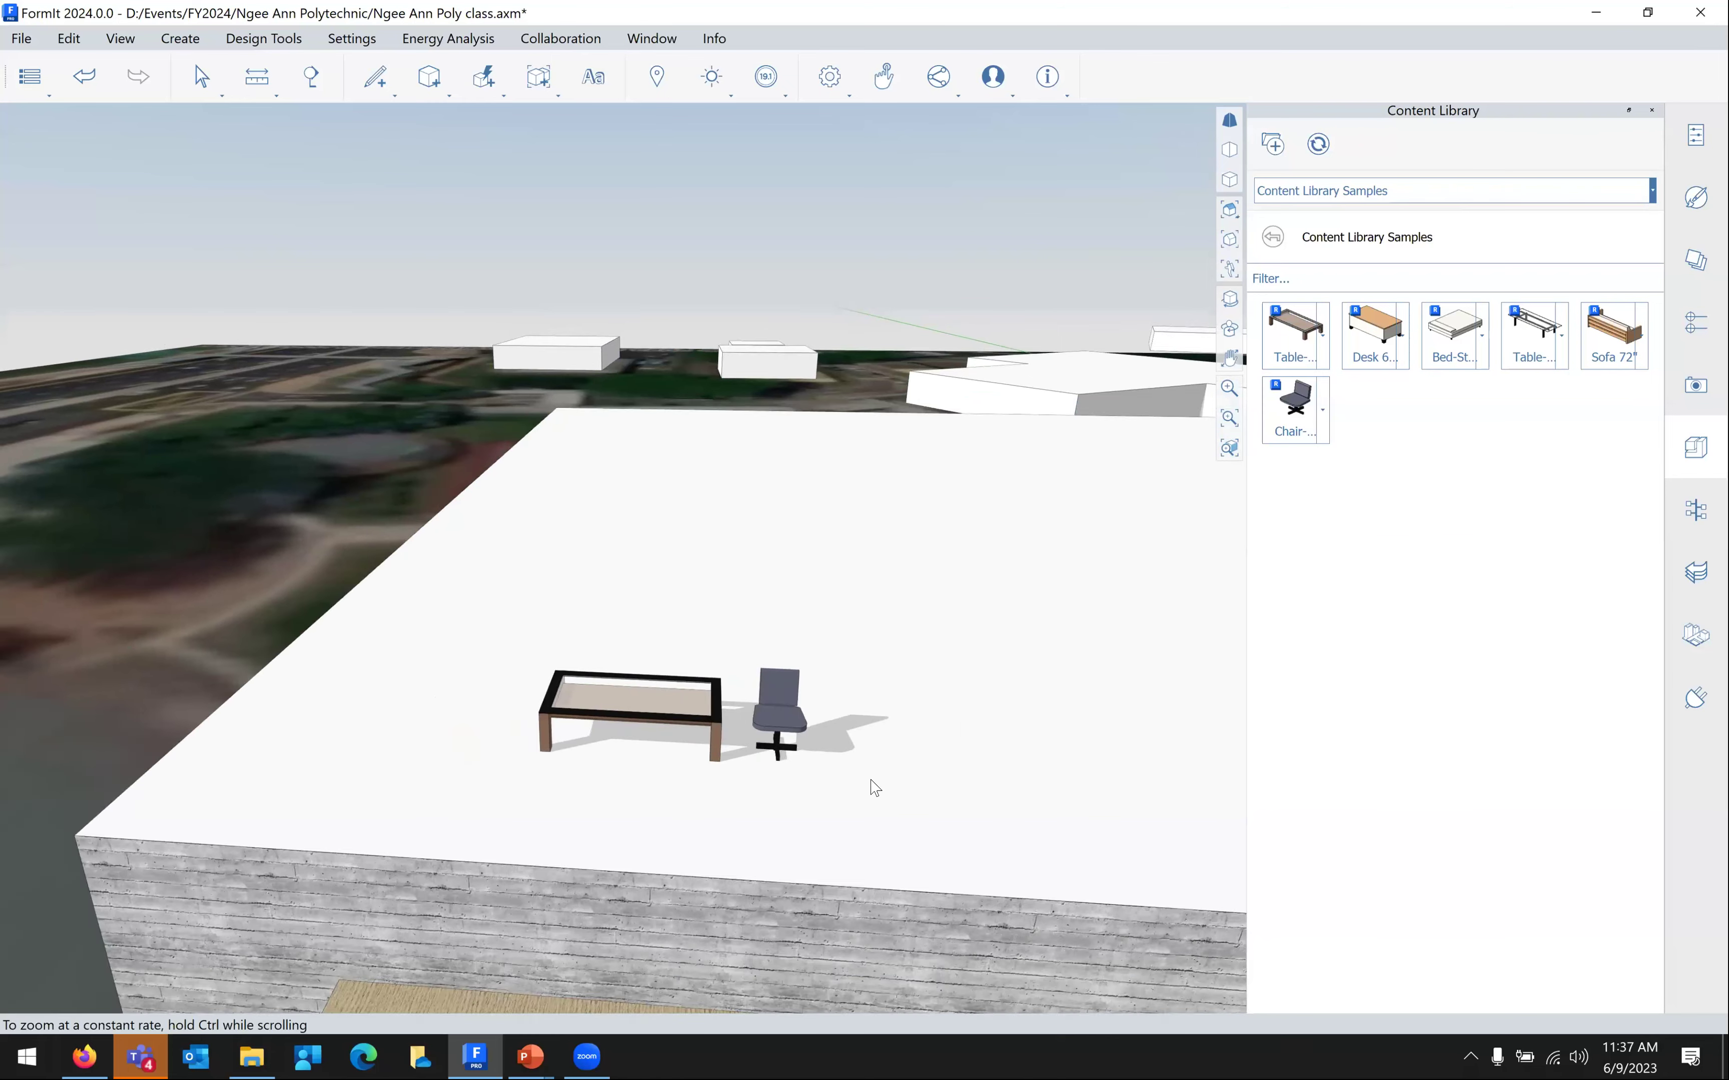
{"action": "scroll", "coordinate": [923, 677], "scroll_direction": "down", "scroll_amount": 4}
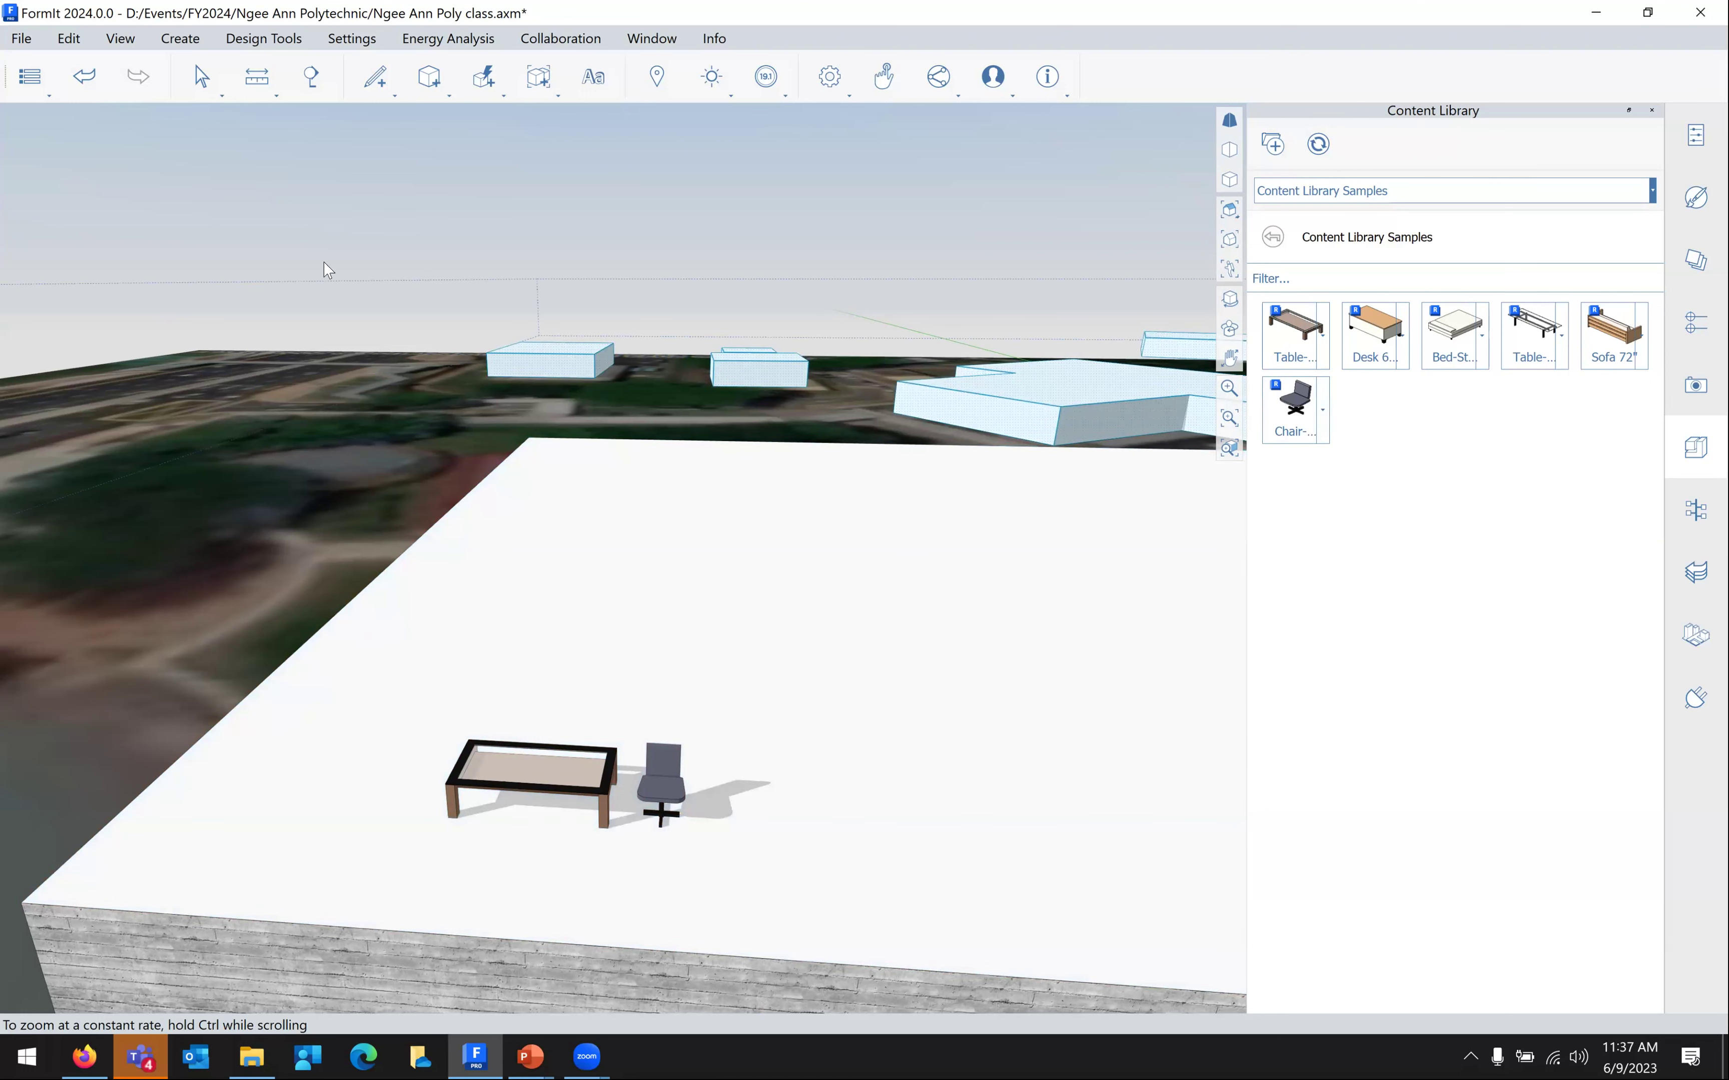
{"action": "left_click", "coordinate": [22, 40]}
{"action": "mouse_move", "coordinate": [113, 207]}
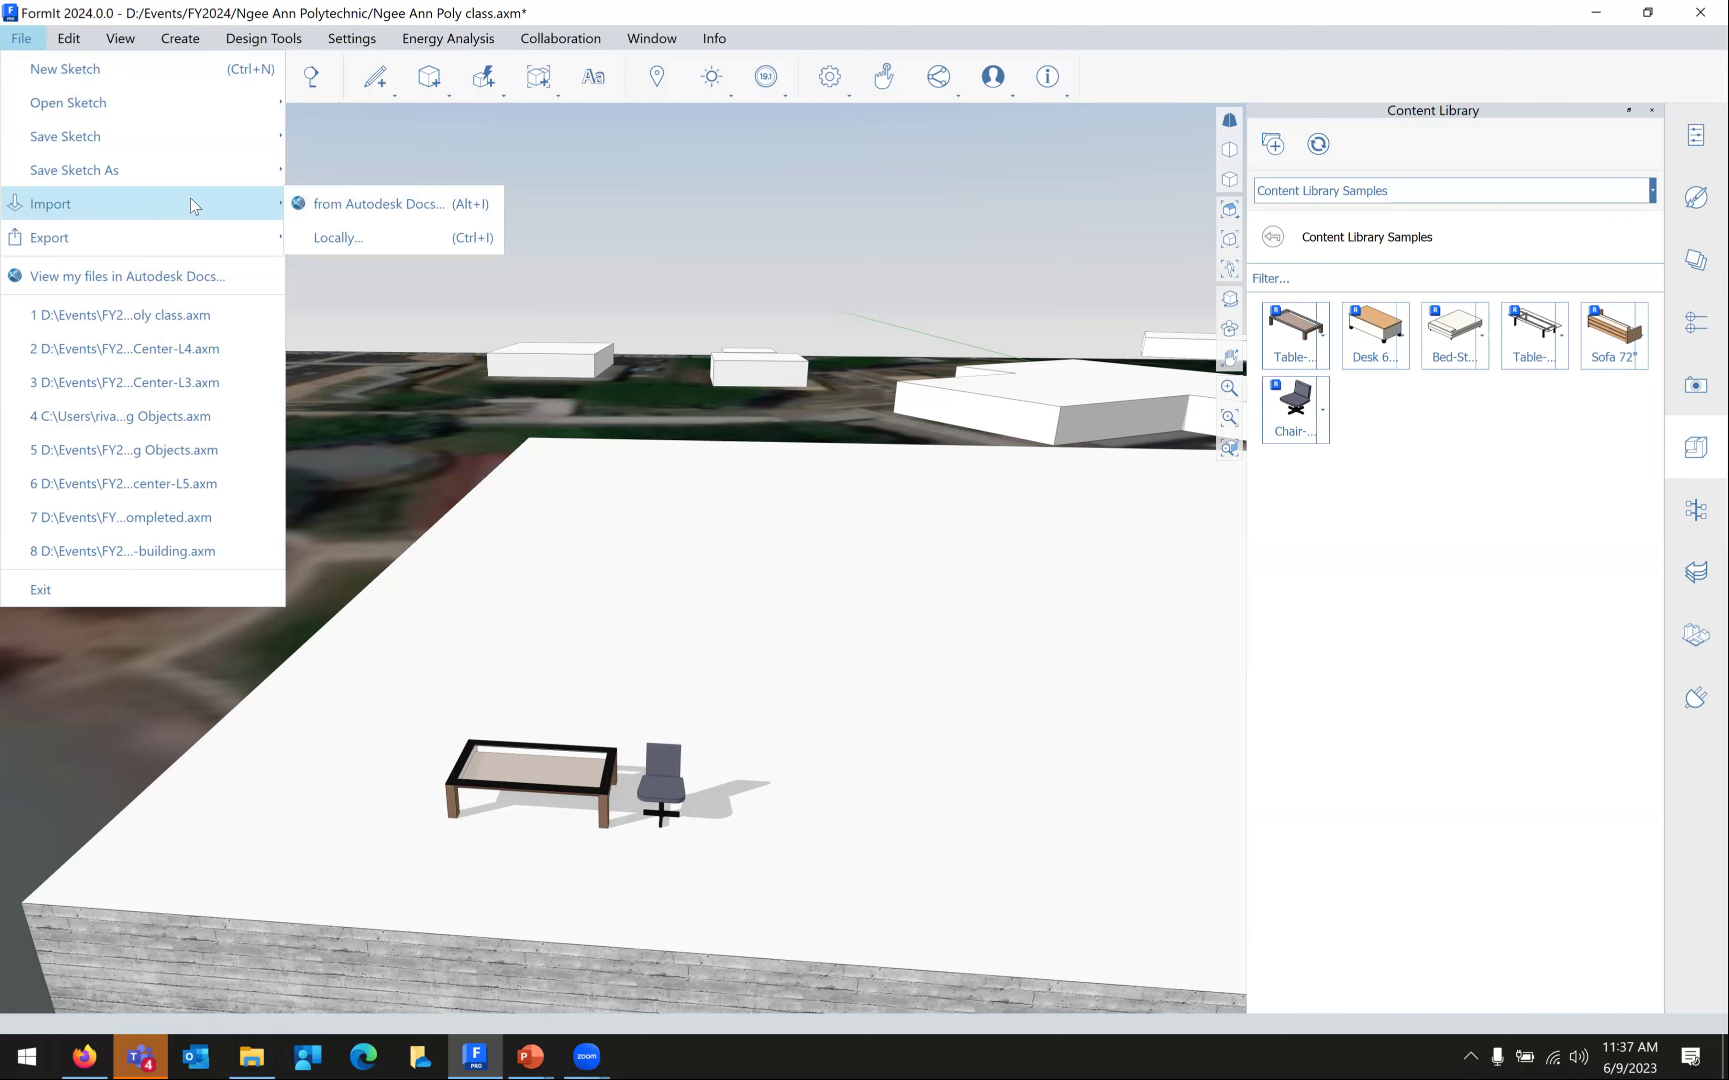
{"action": "left_click", "coordinate": [309, 235]}
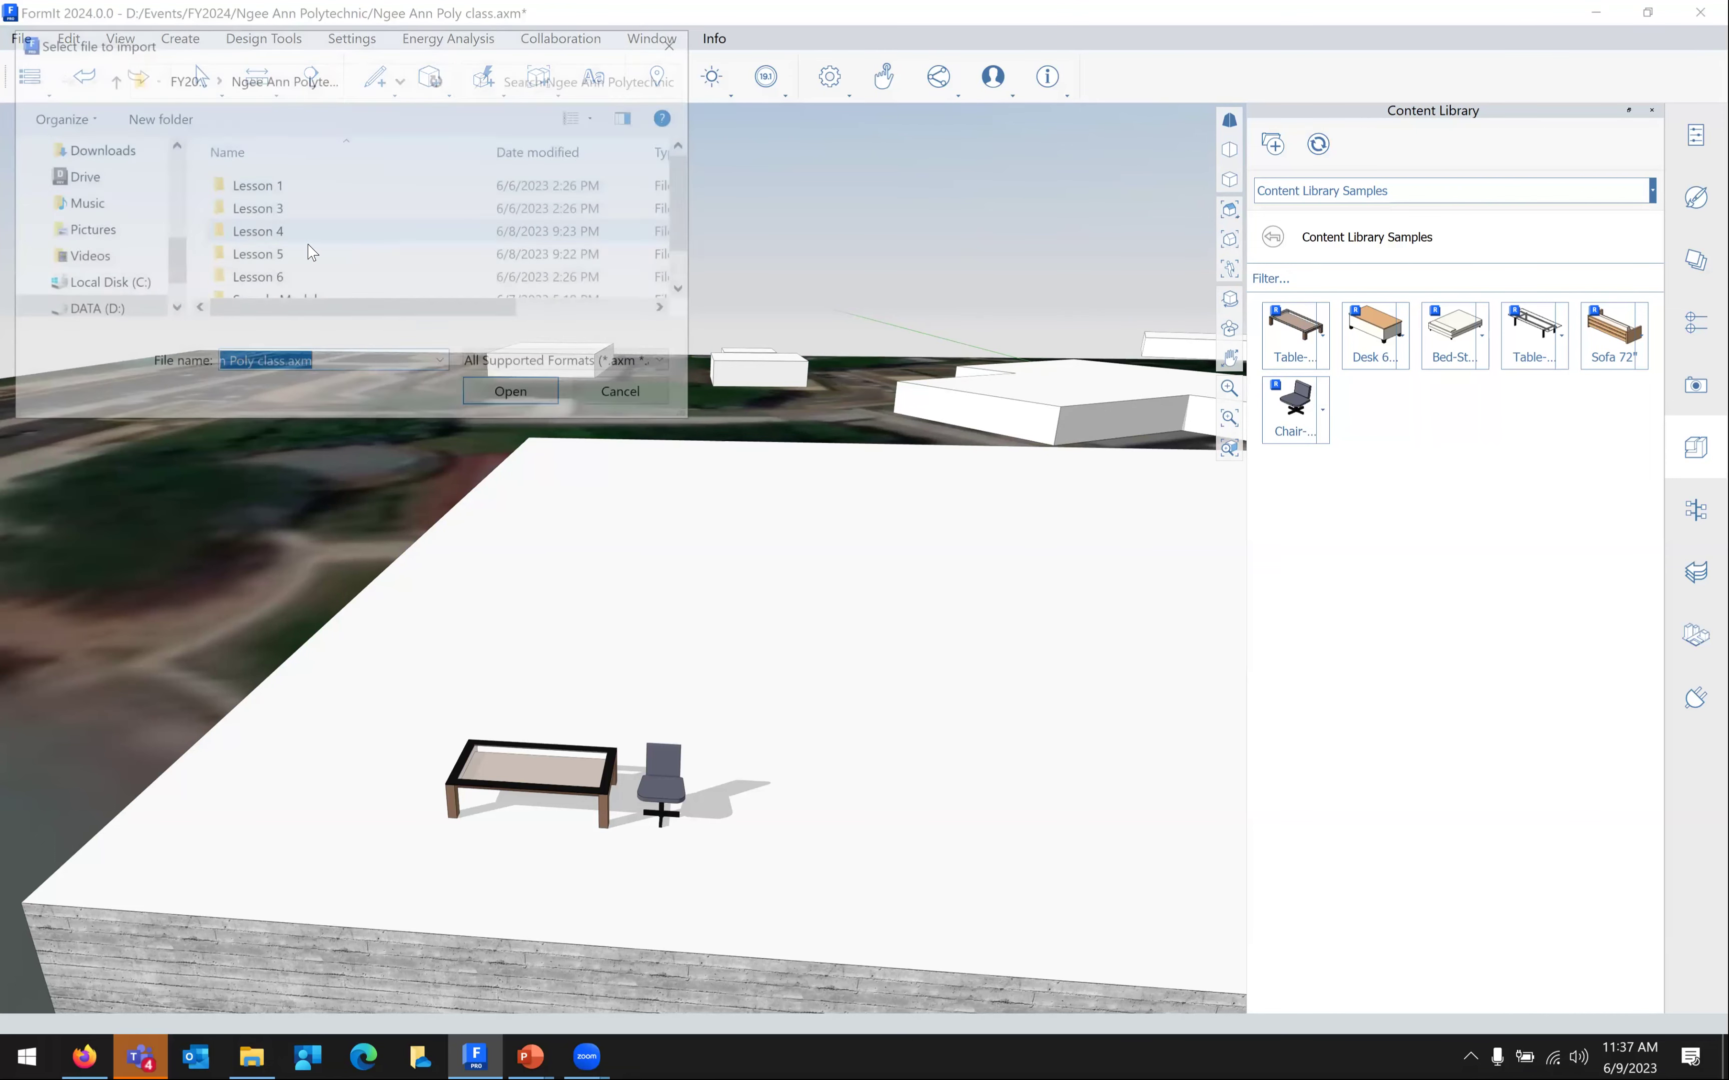
{"action": "double_click", "coordinate": [272, 215]}
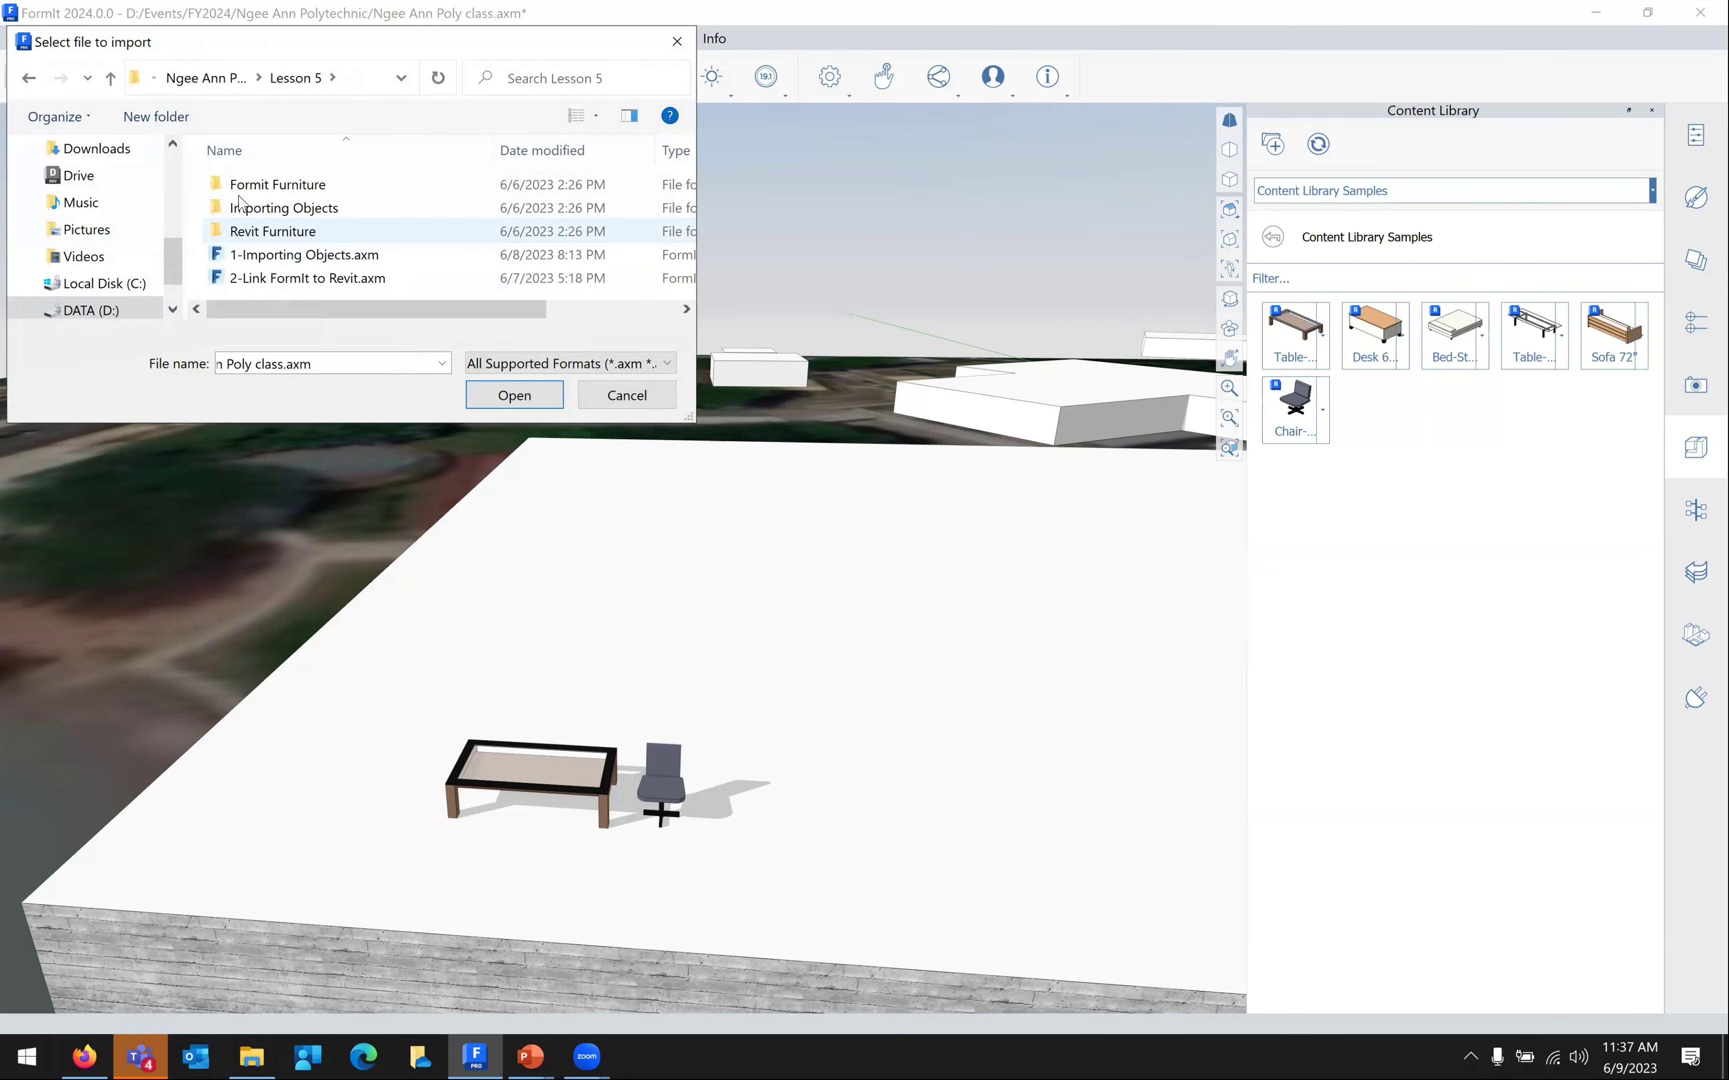
{"action": "double_click", "coordinate": [253, 210]}
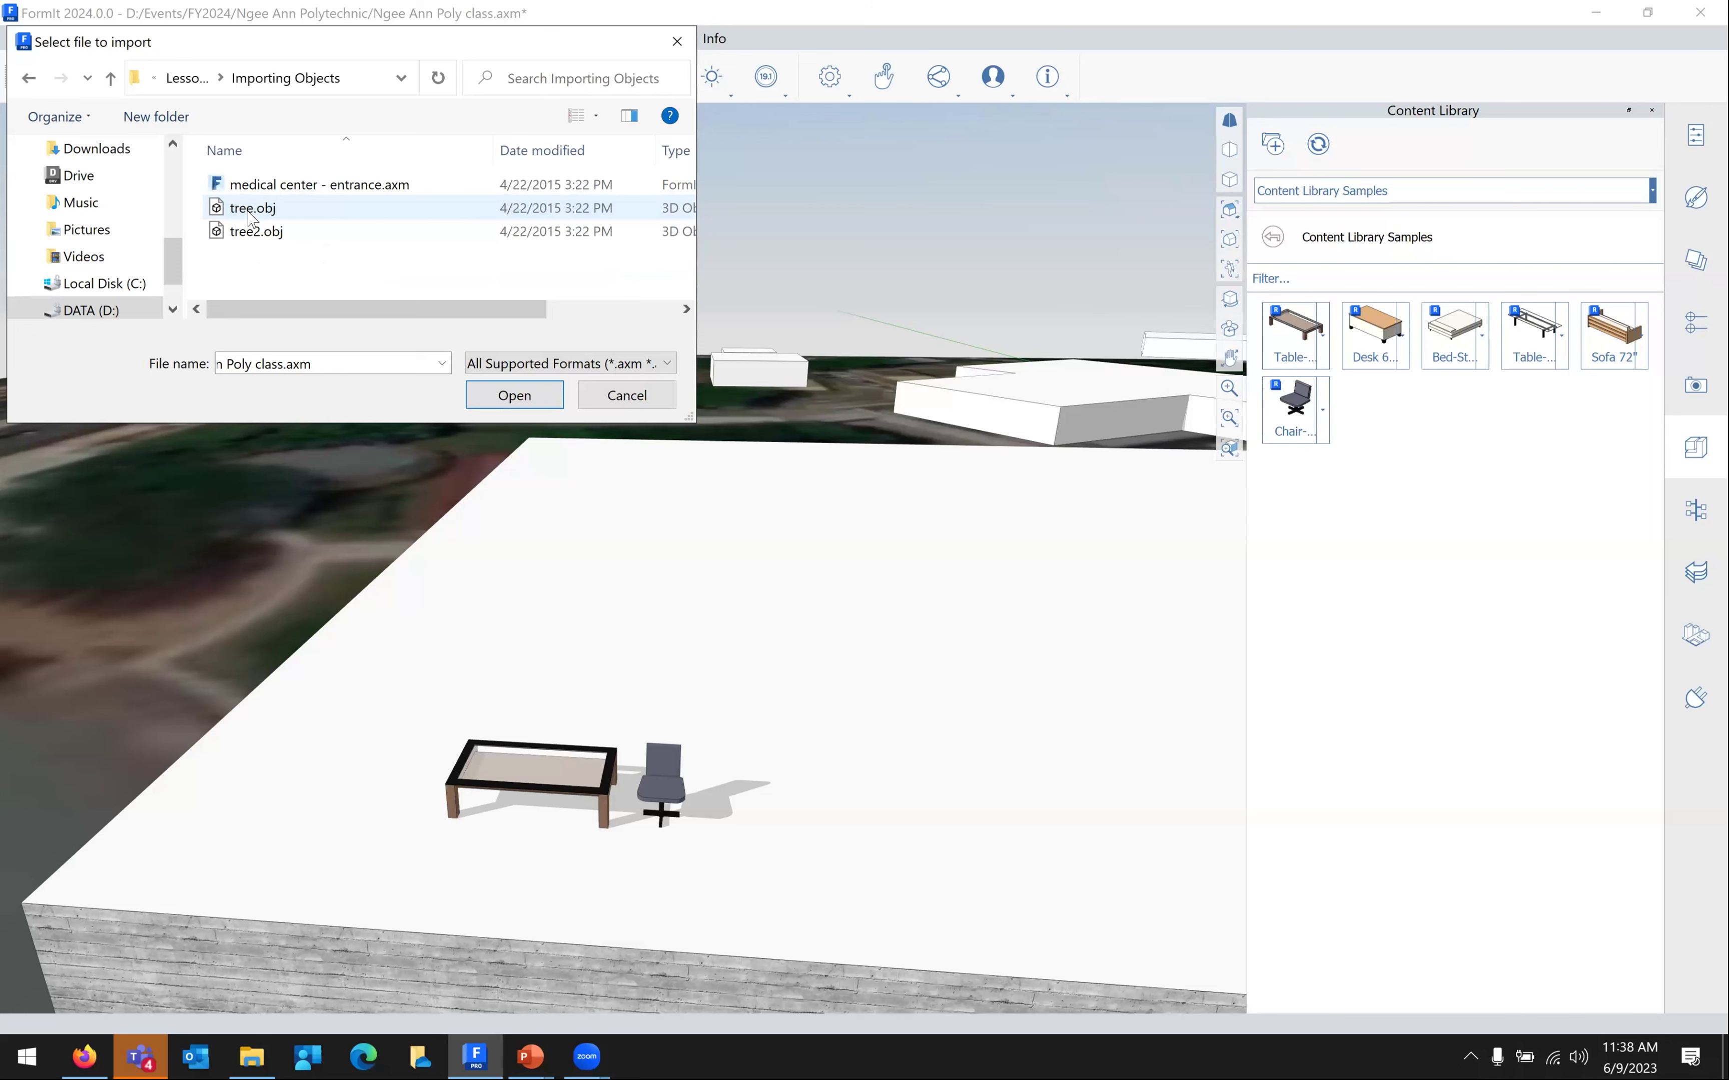
{"action": "left_click", "coordinate": [251, 213]}
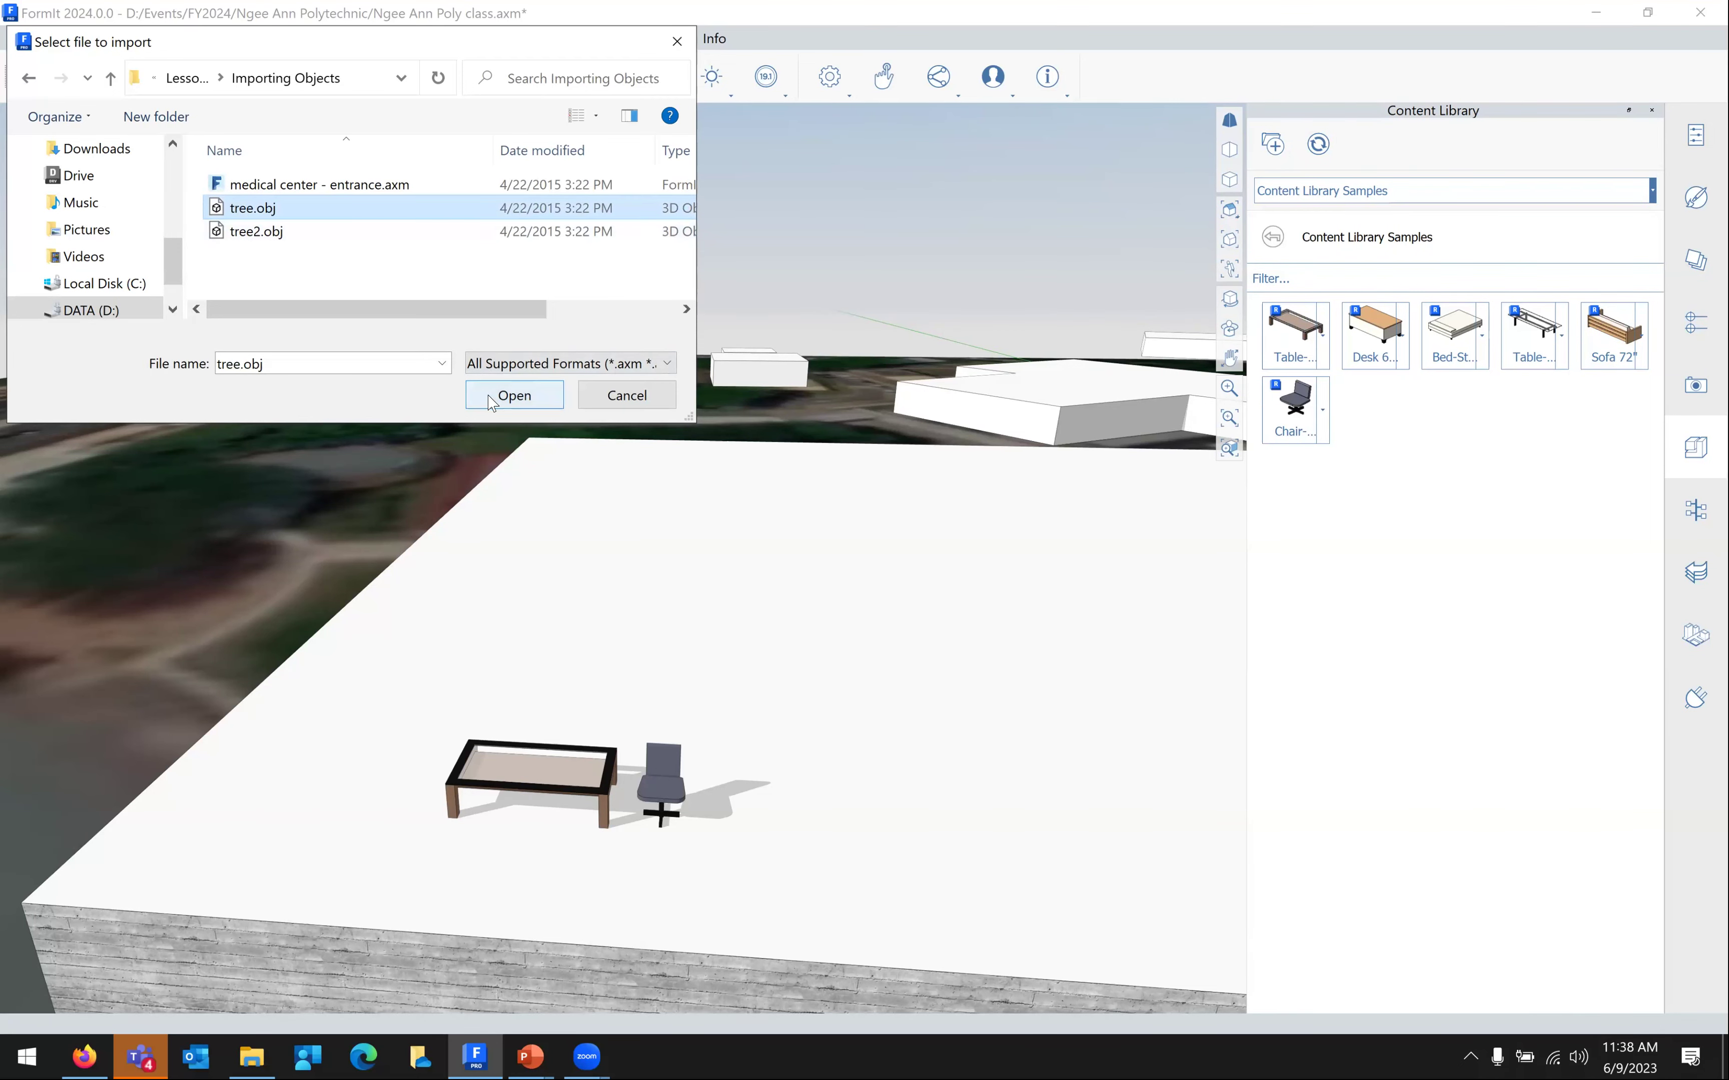
{"action": "left_click", "coordinate": [512, 395]}
{"action": "scroll", "coordinate": [690, 612], "scroll_direction": "down", "scroll_amount": 3}
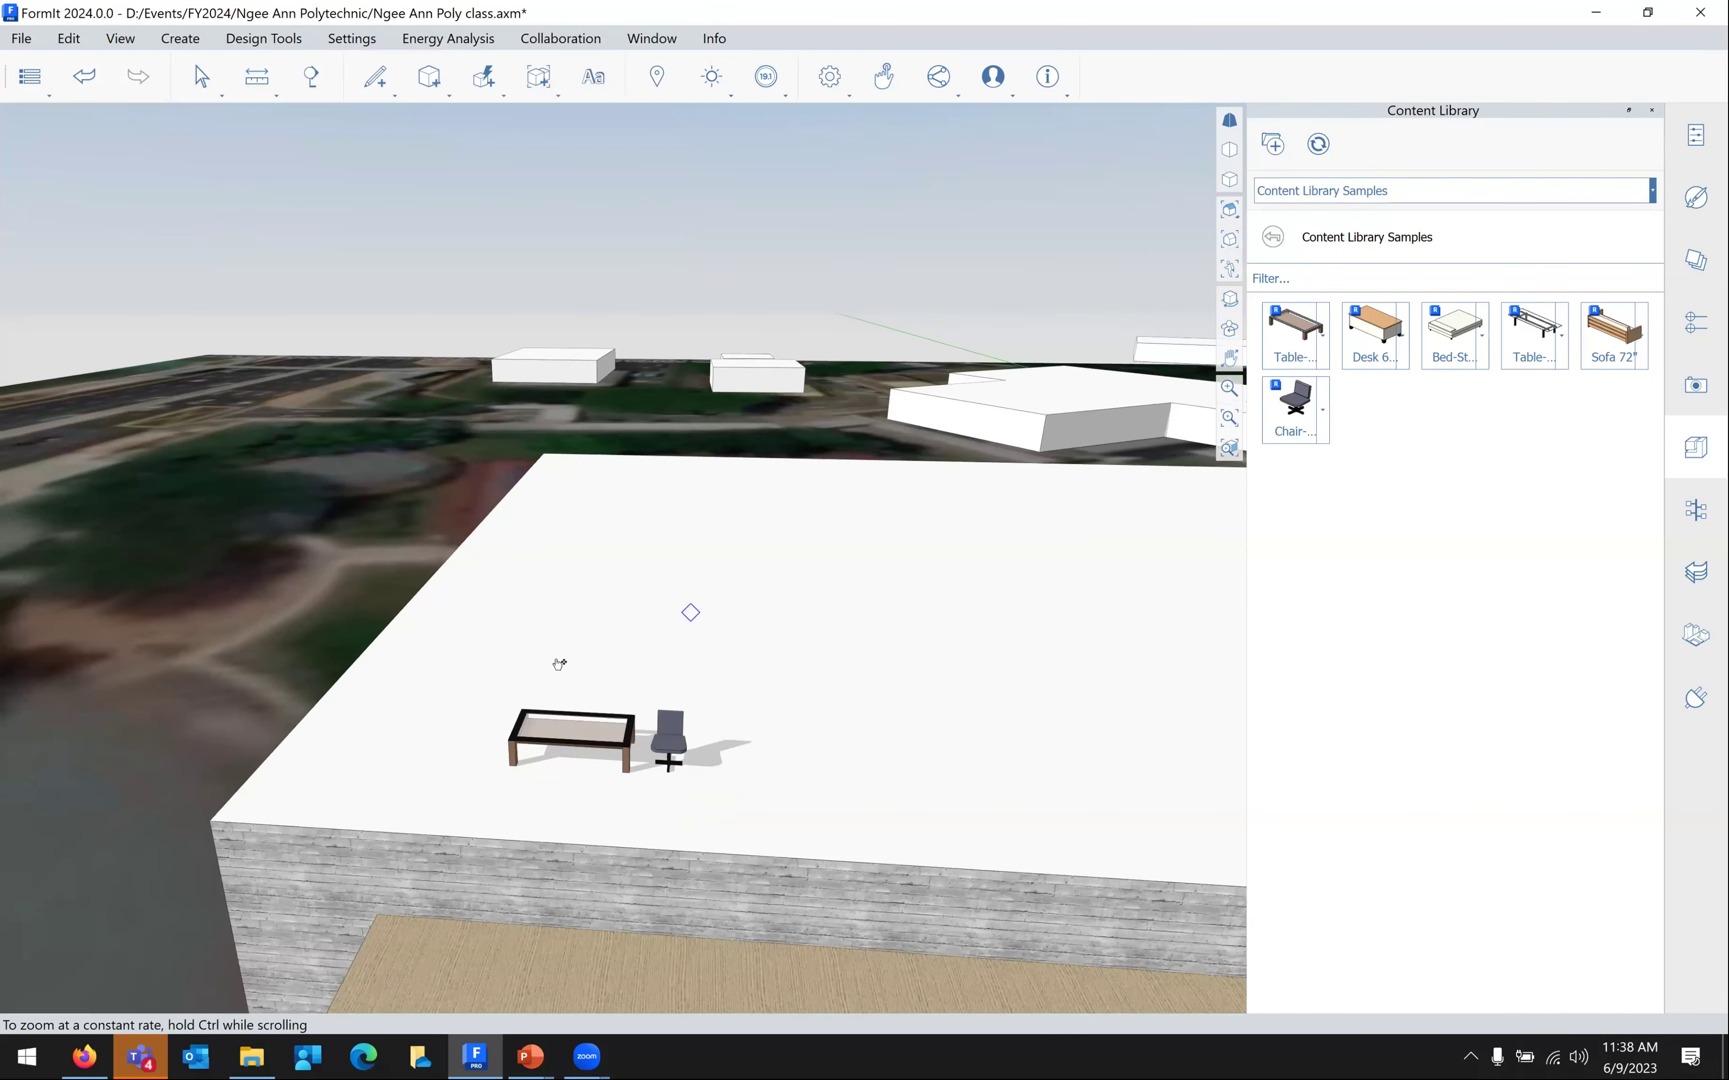
{"action": "scroll", "coordinate": [372, 693], "scroll_direction": "down", "scroll_amount": 5}
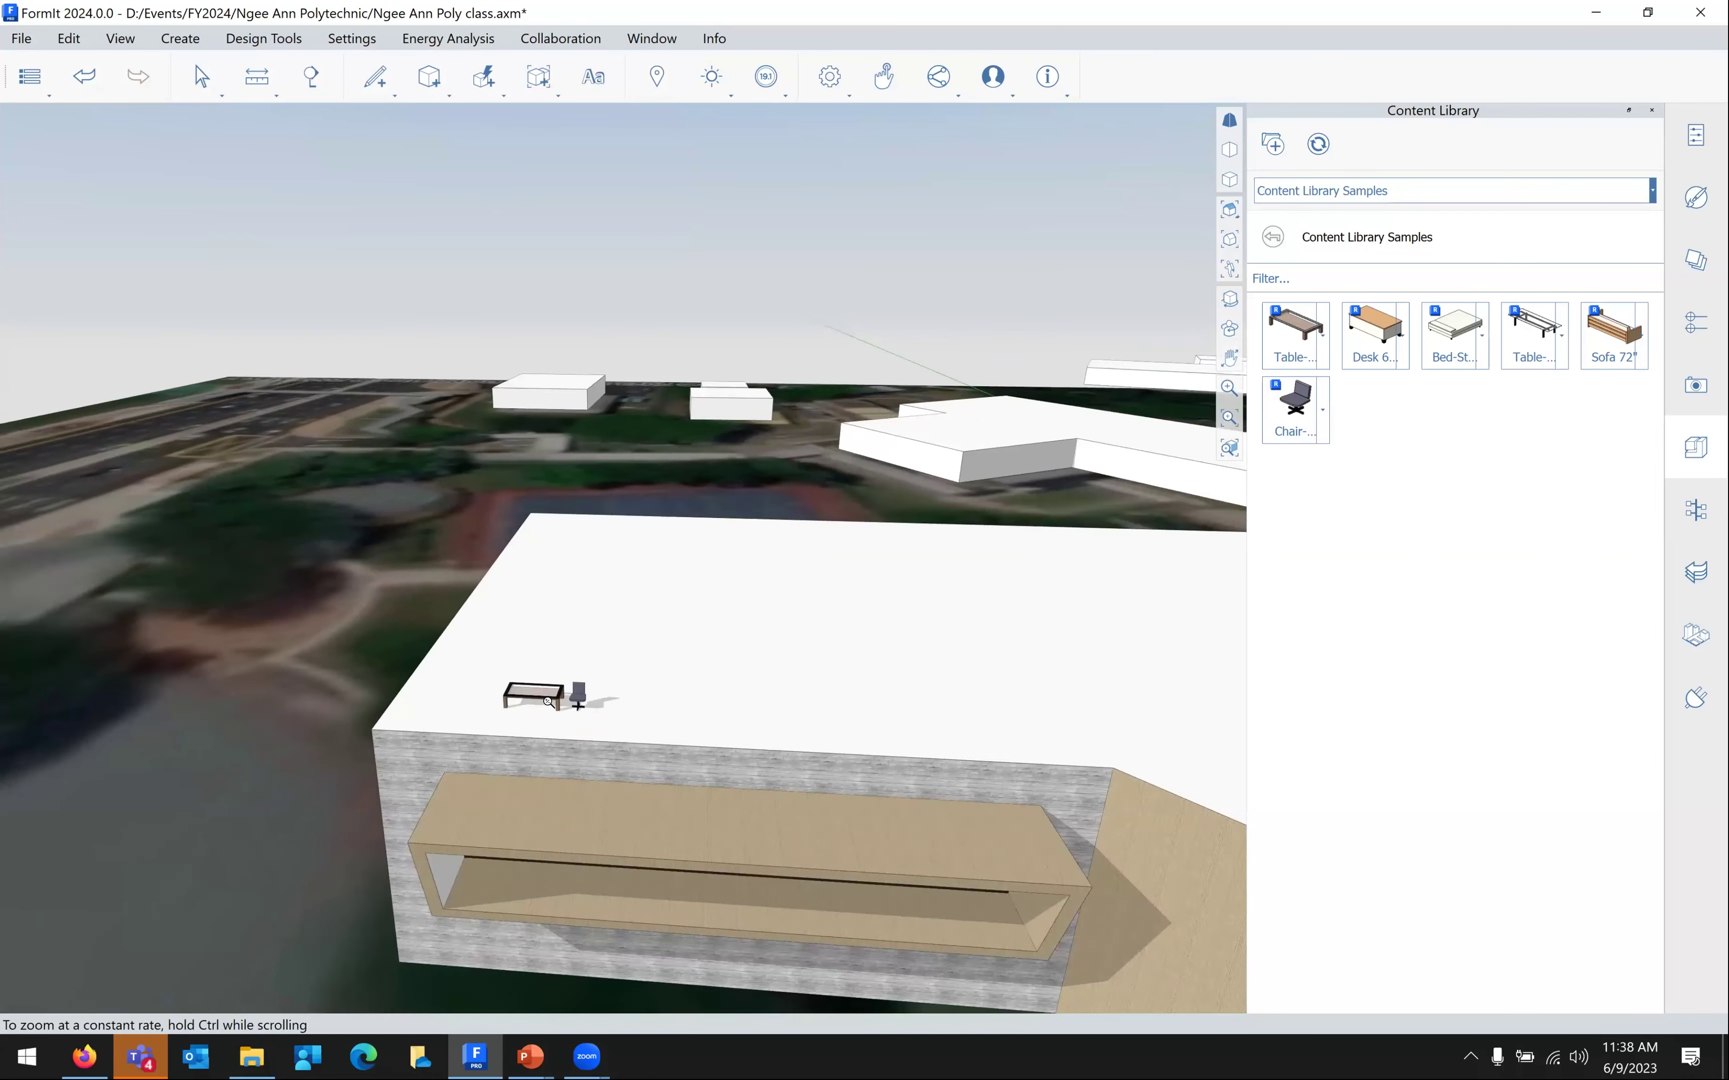
{"action": "scroll", "coordinate": [551, 697], "scroll_direction": "up", "scroll_amount": 4}
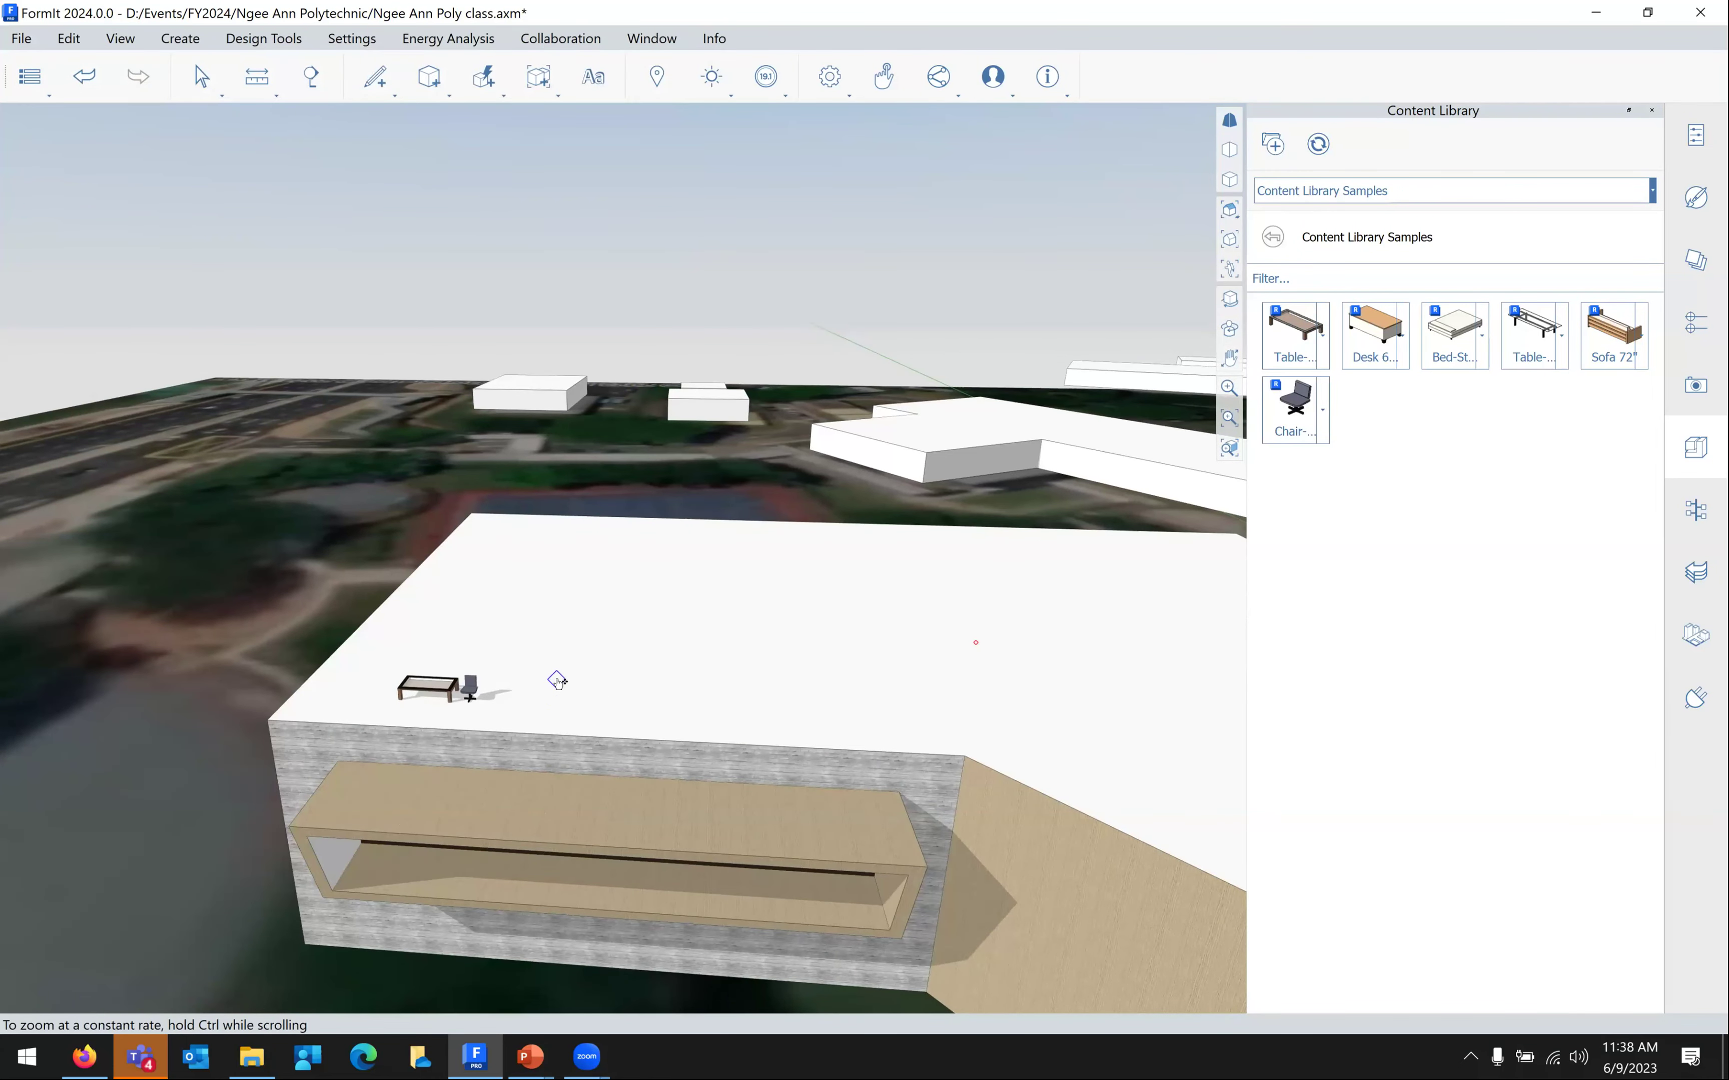
{"action": "left_click", "coordinate": [571, 674]}
{"action": "key", "text": "Escape"}
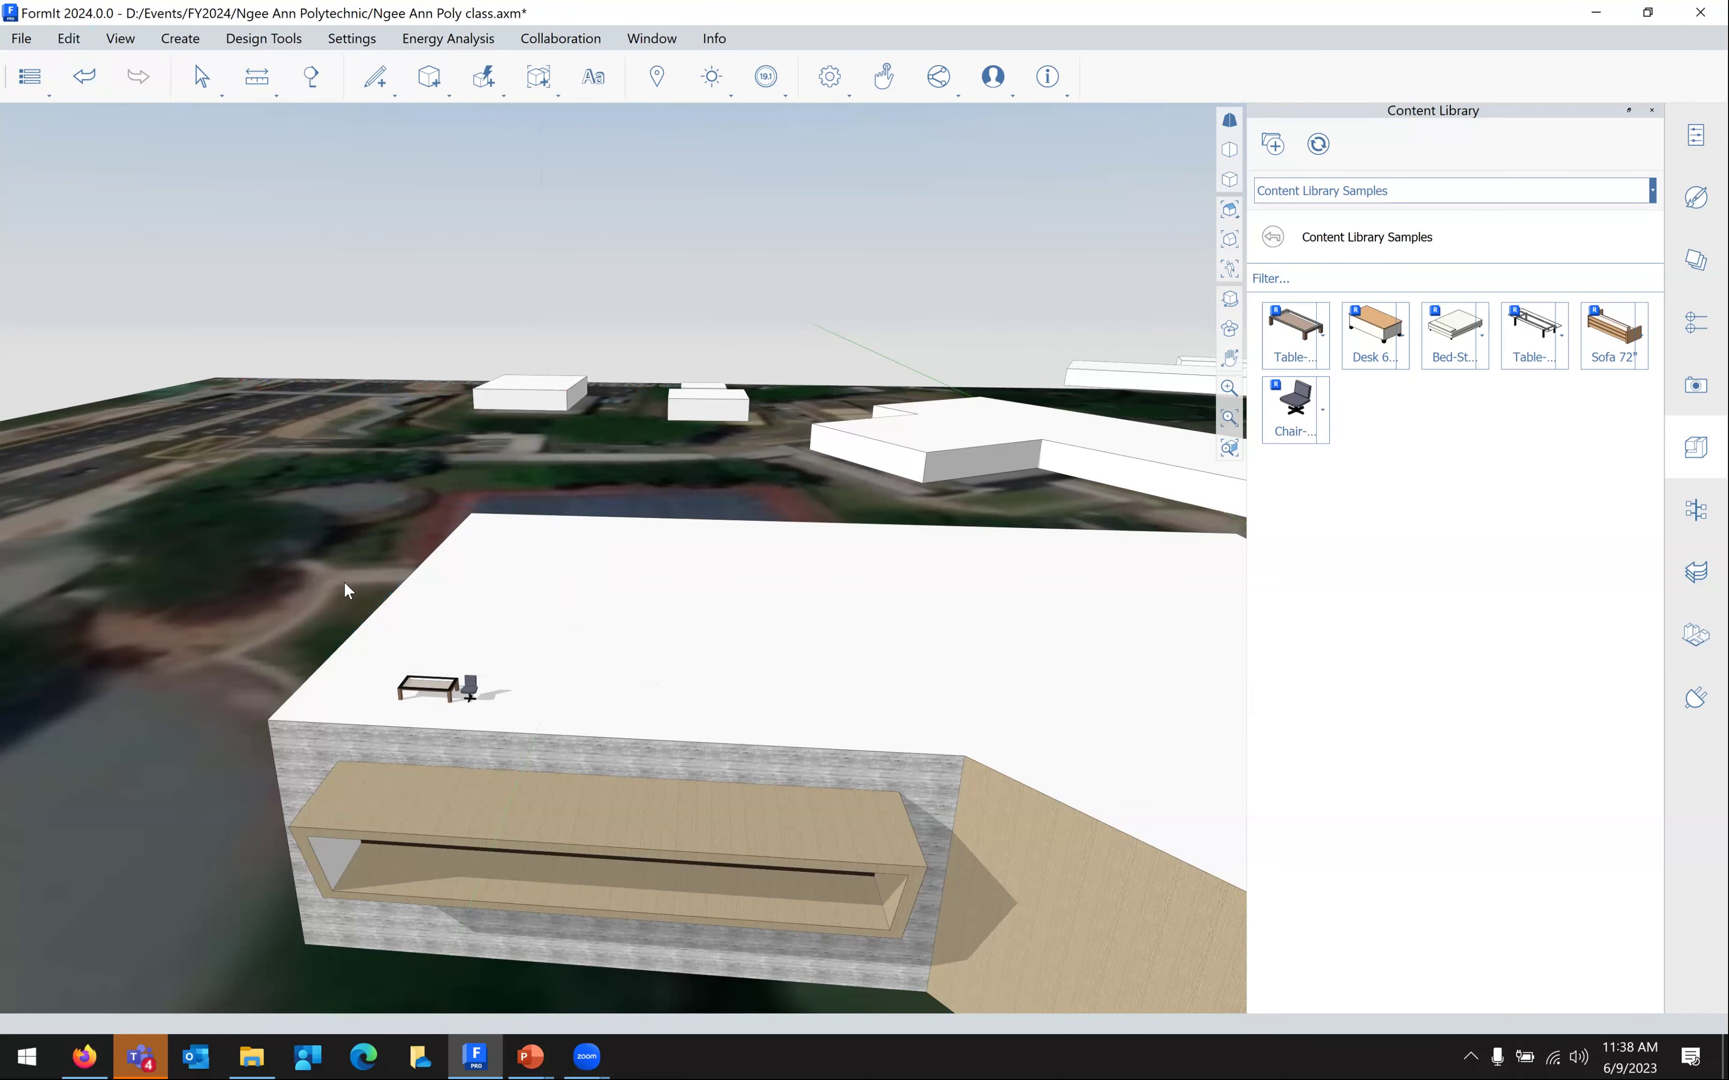
{"action": "left_click", "coordinate": [22, 38]}
{"action": "mouse_move", "coordinate": [270, 215]}
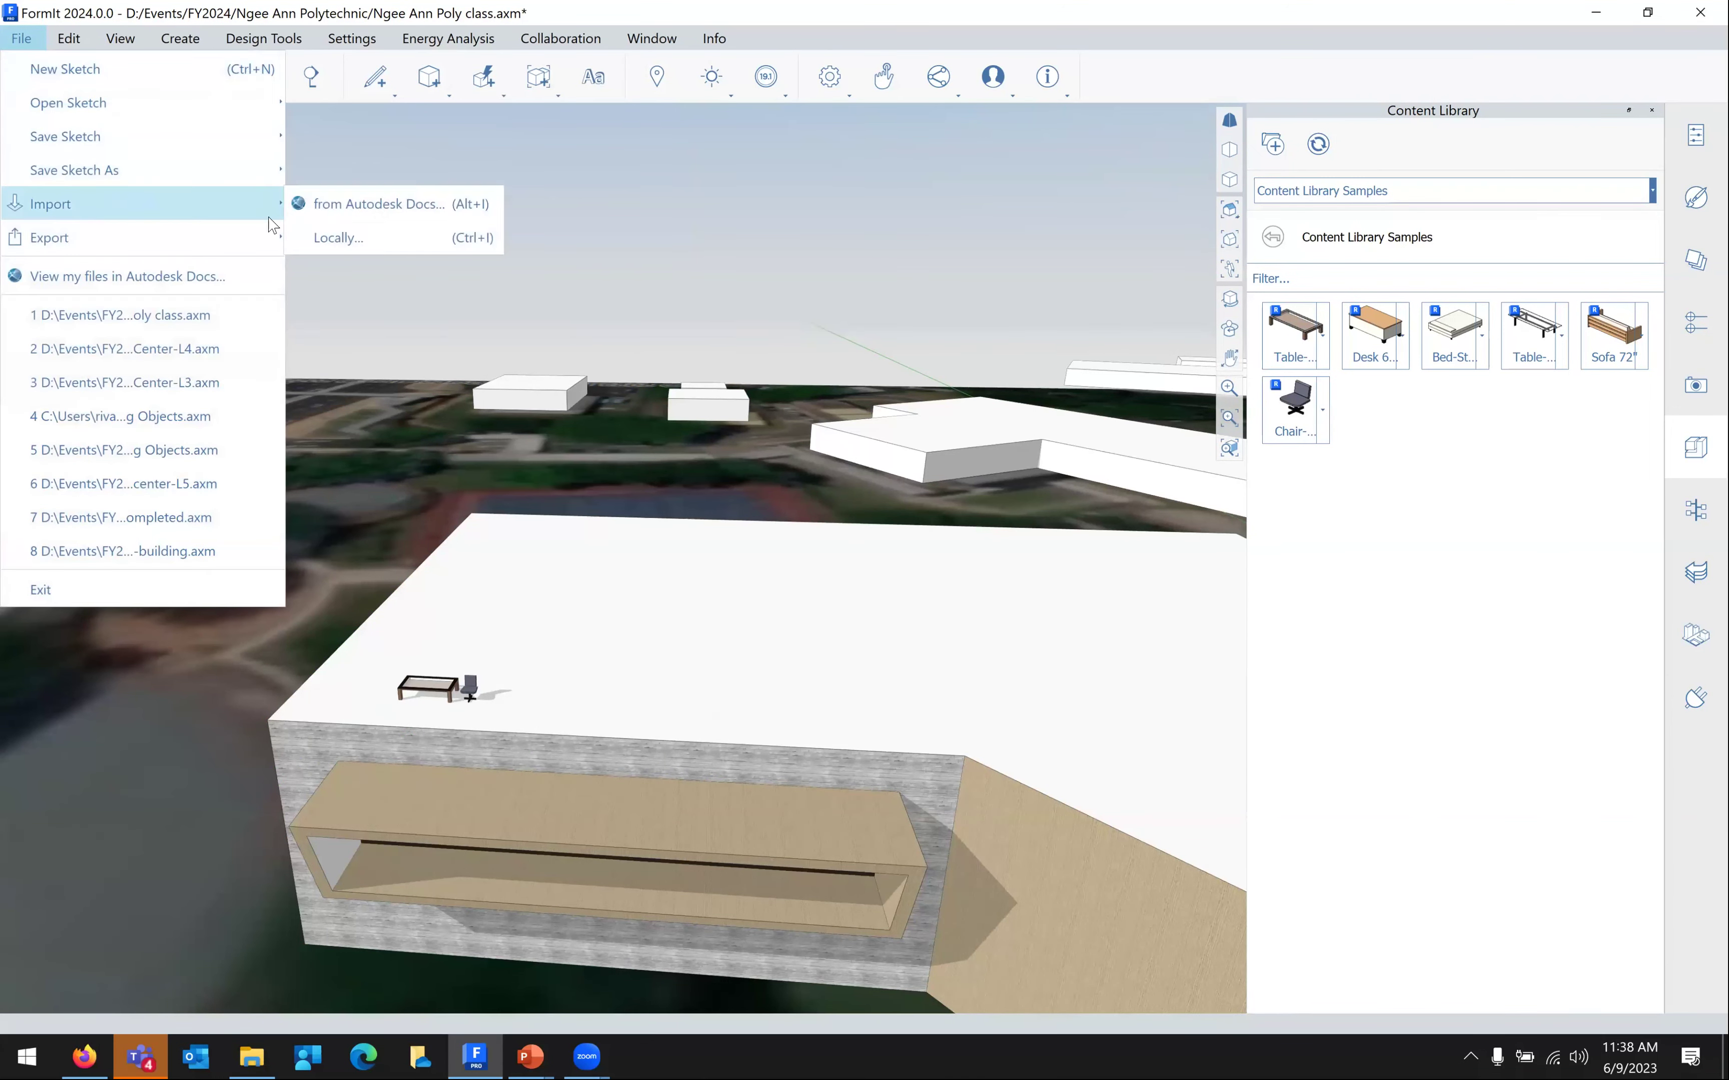
{"action": "left_click", "coordinate": [335, 238]}
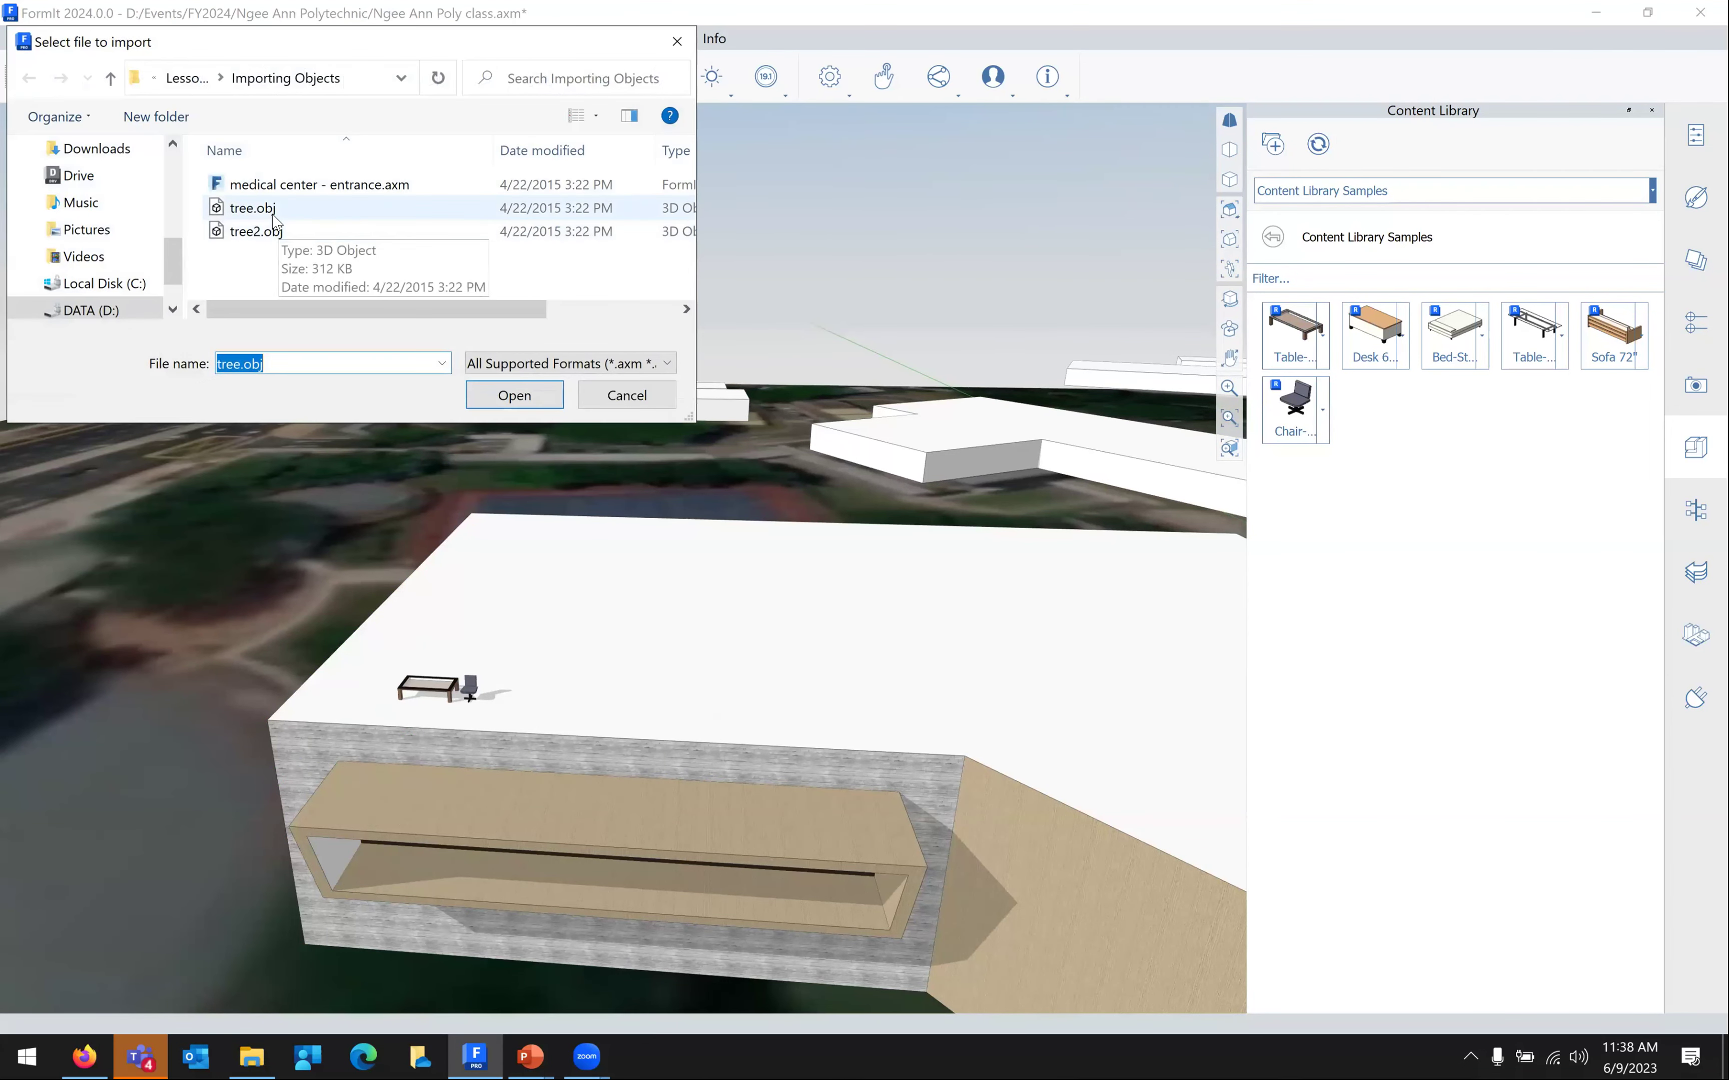
{"action": "left_click", "coordinate": [273, 214]}
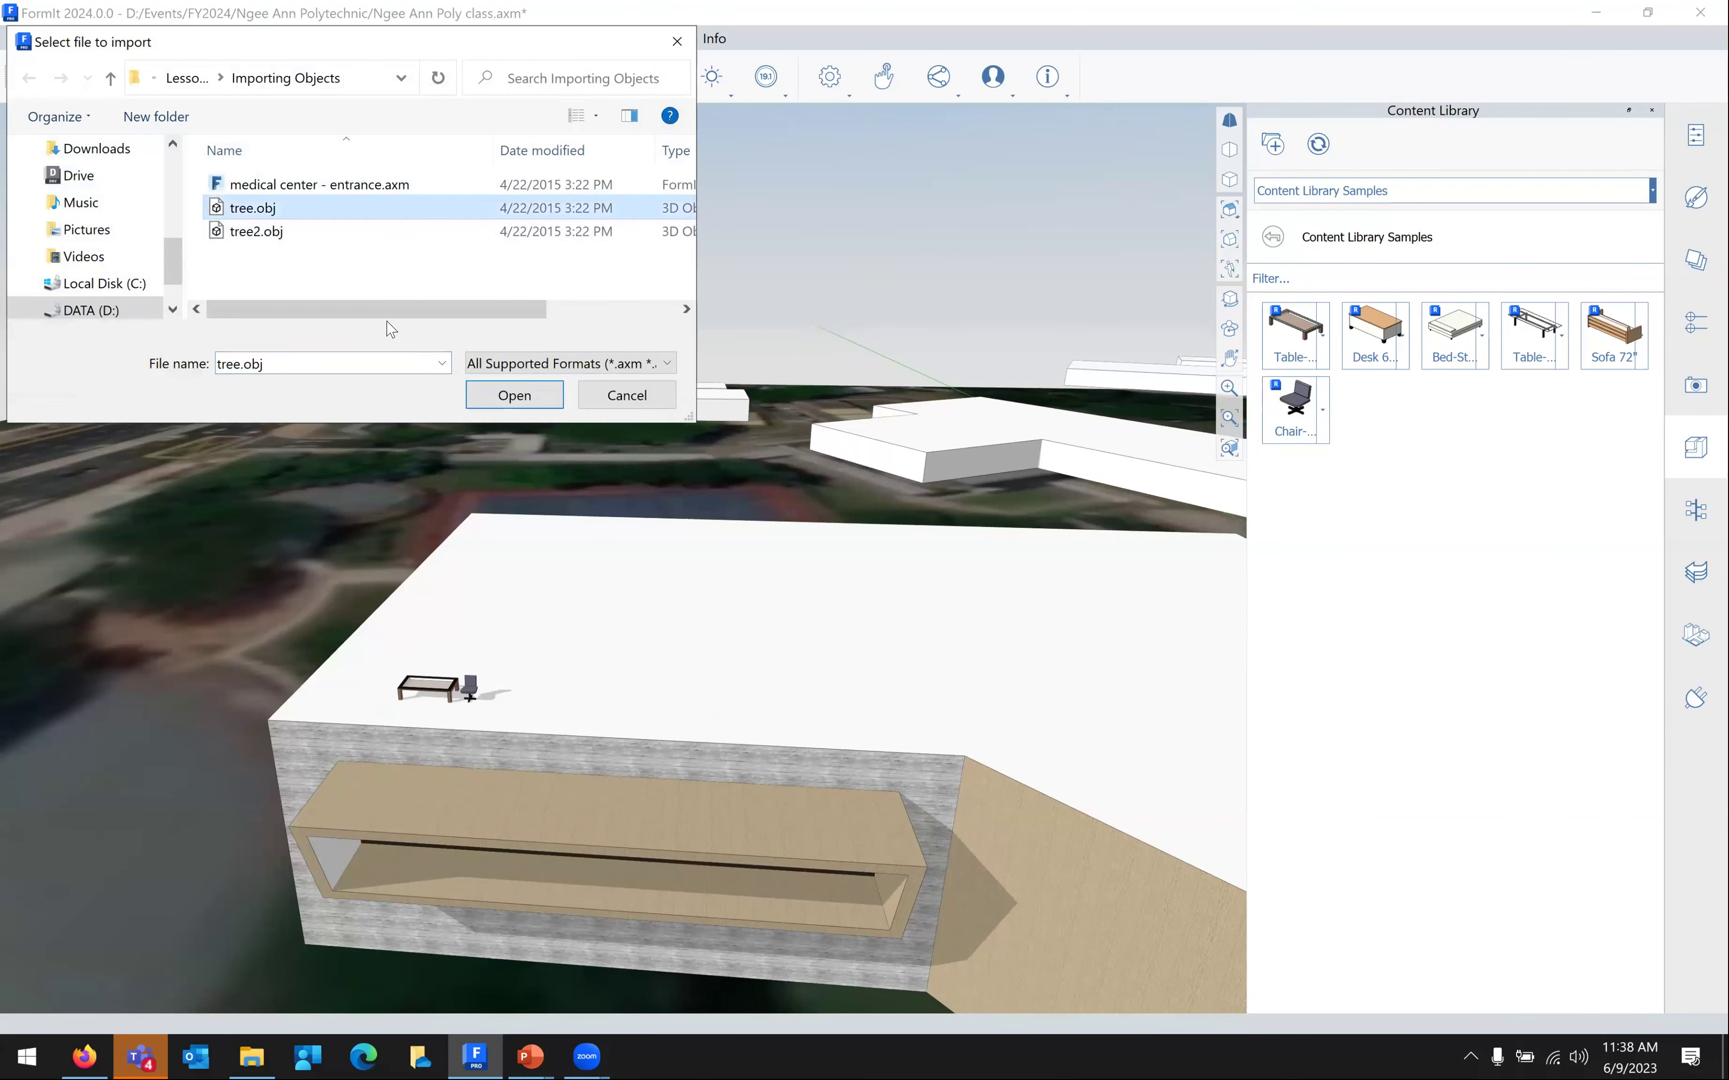
{"action": "left_click", "coordinate": [480, 405]}
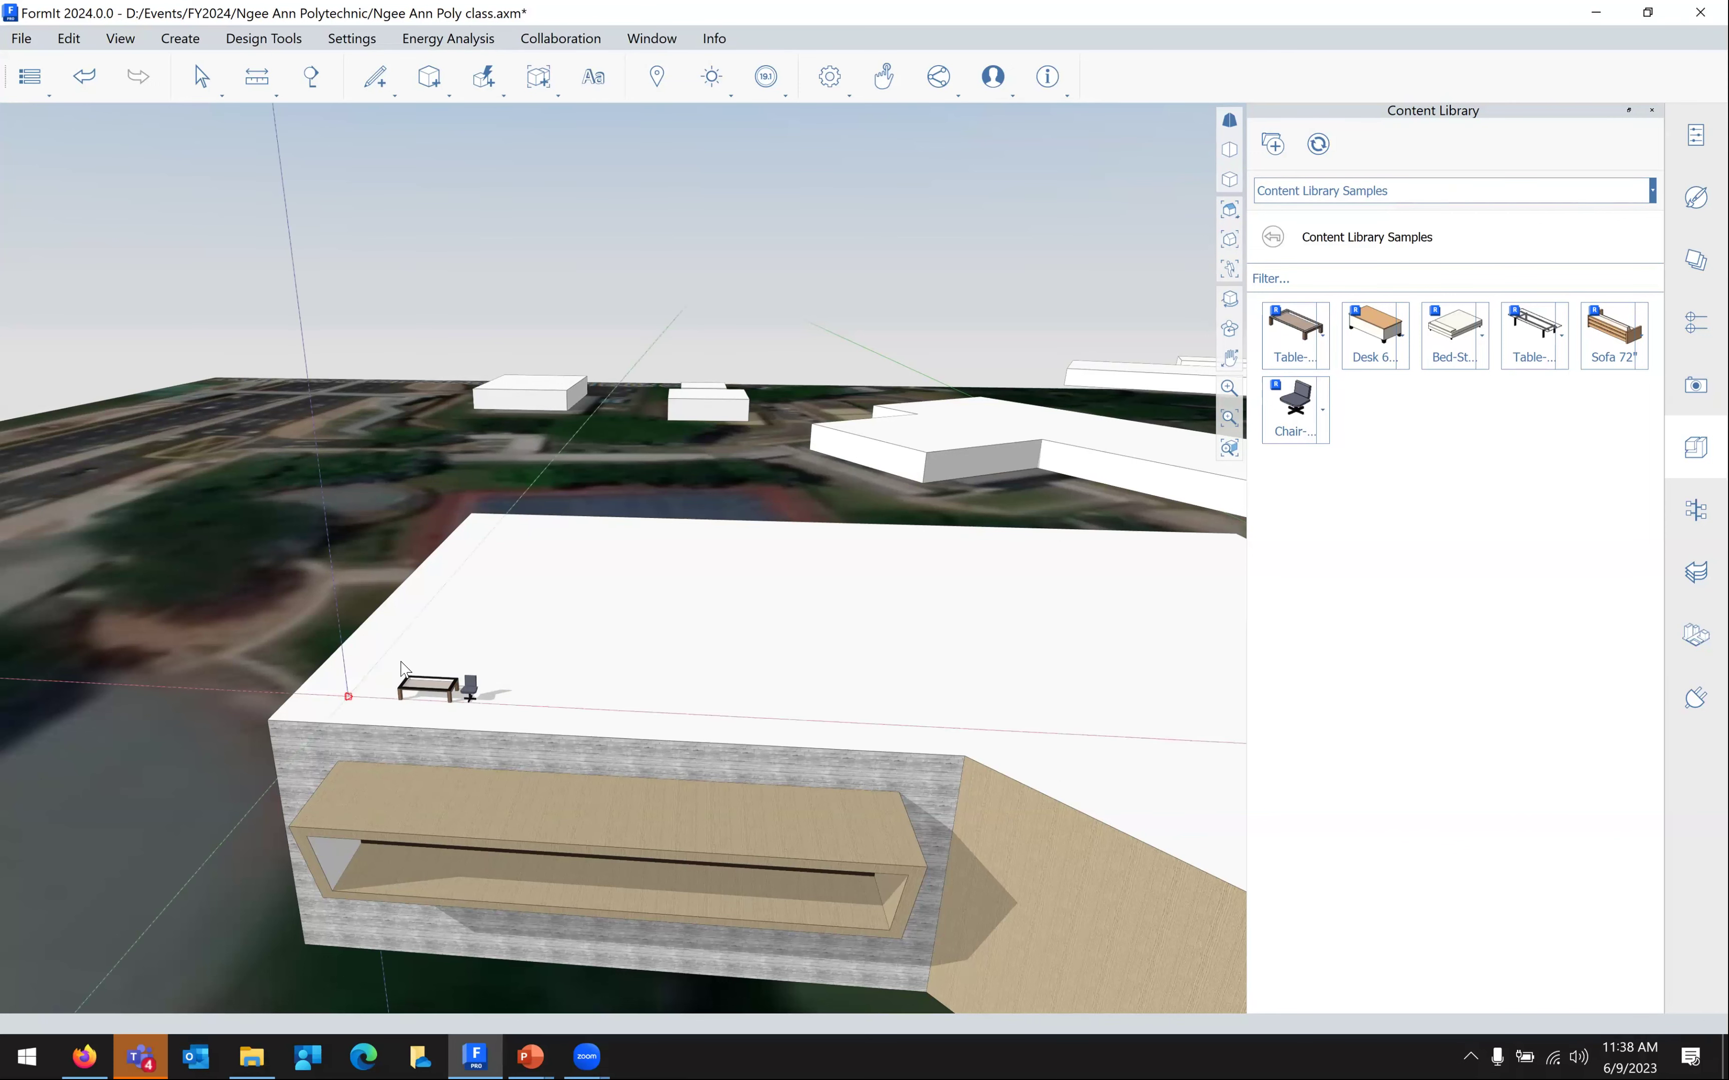
{"action": "double_click", "coordinate": [409, 680]}
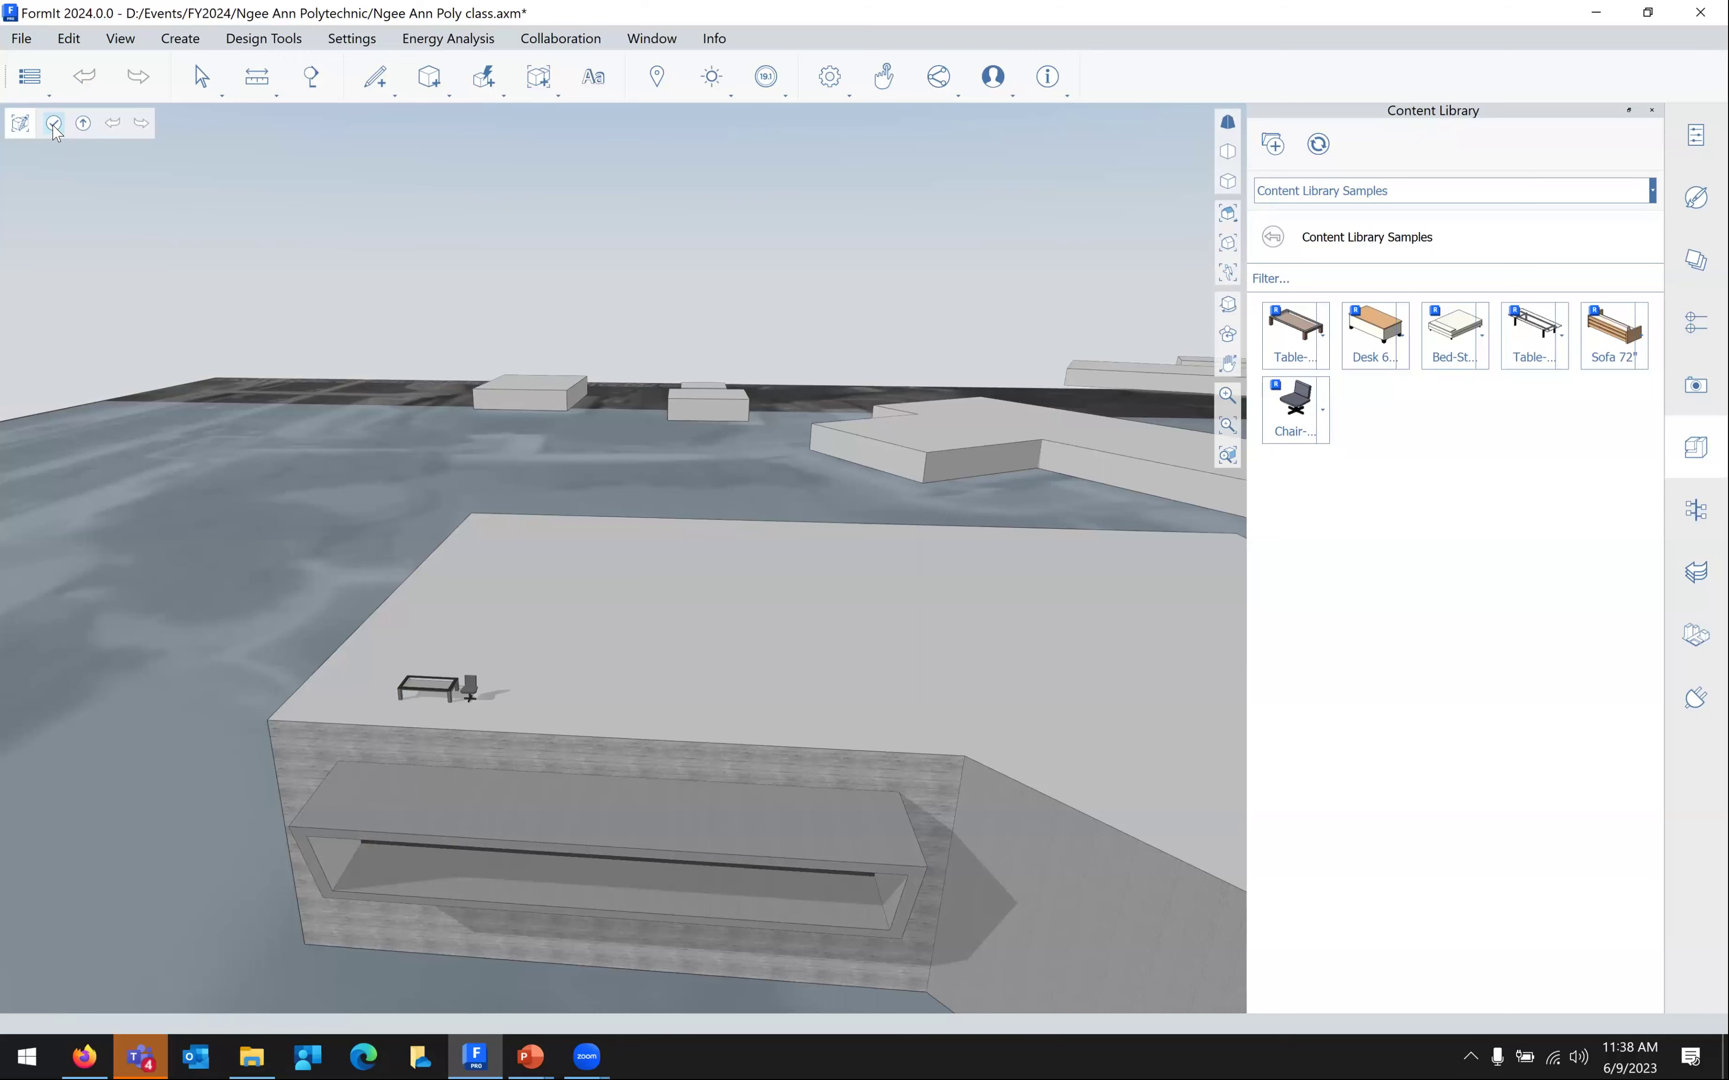
{"action": "left_click", "coordinate": [53, 122]}
{"action": "scroll", "coordinate": [506, 699], "scroll_direction": "down", "scroll_amount": 2}
{"action": "scroll", "coordinate": [506, 700], "scroll_direction": "down", "scroll_amount": 5}
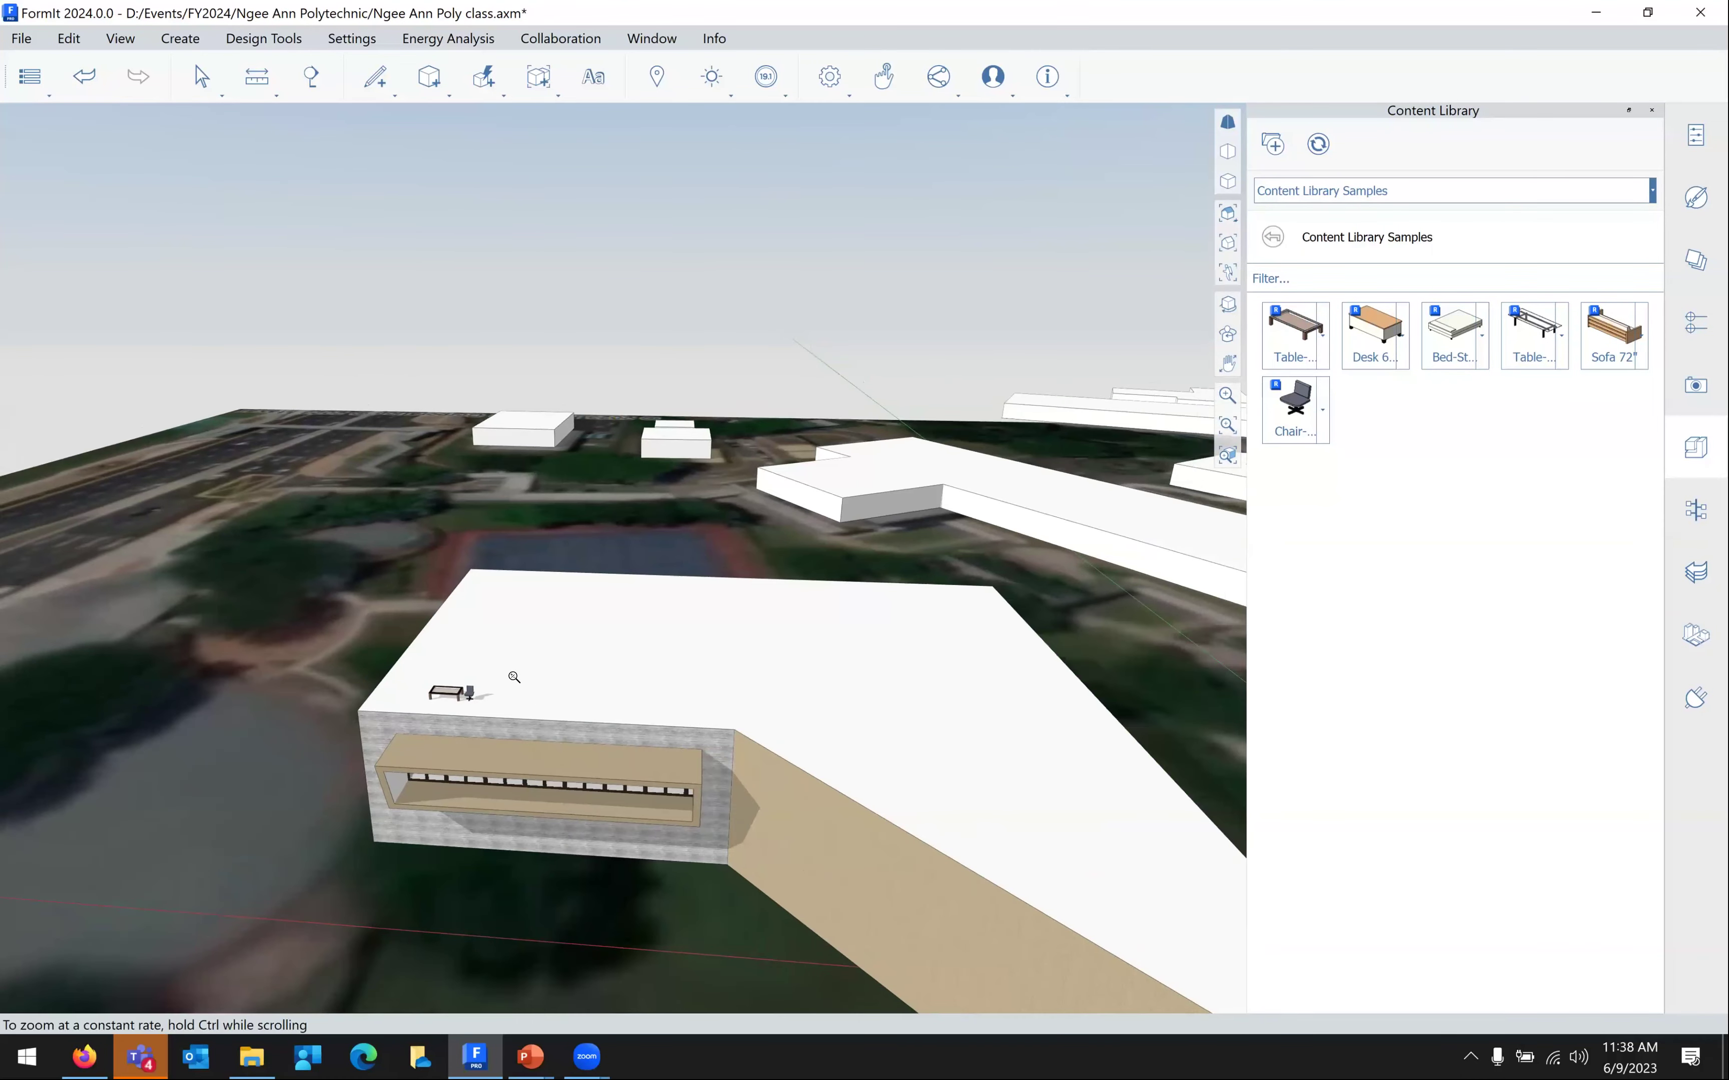
Import the local model 'medical center - entrance.axm'
{"action": "left_click", "coordinate": [42, 40]}
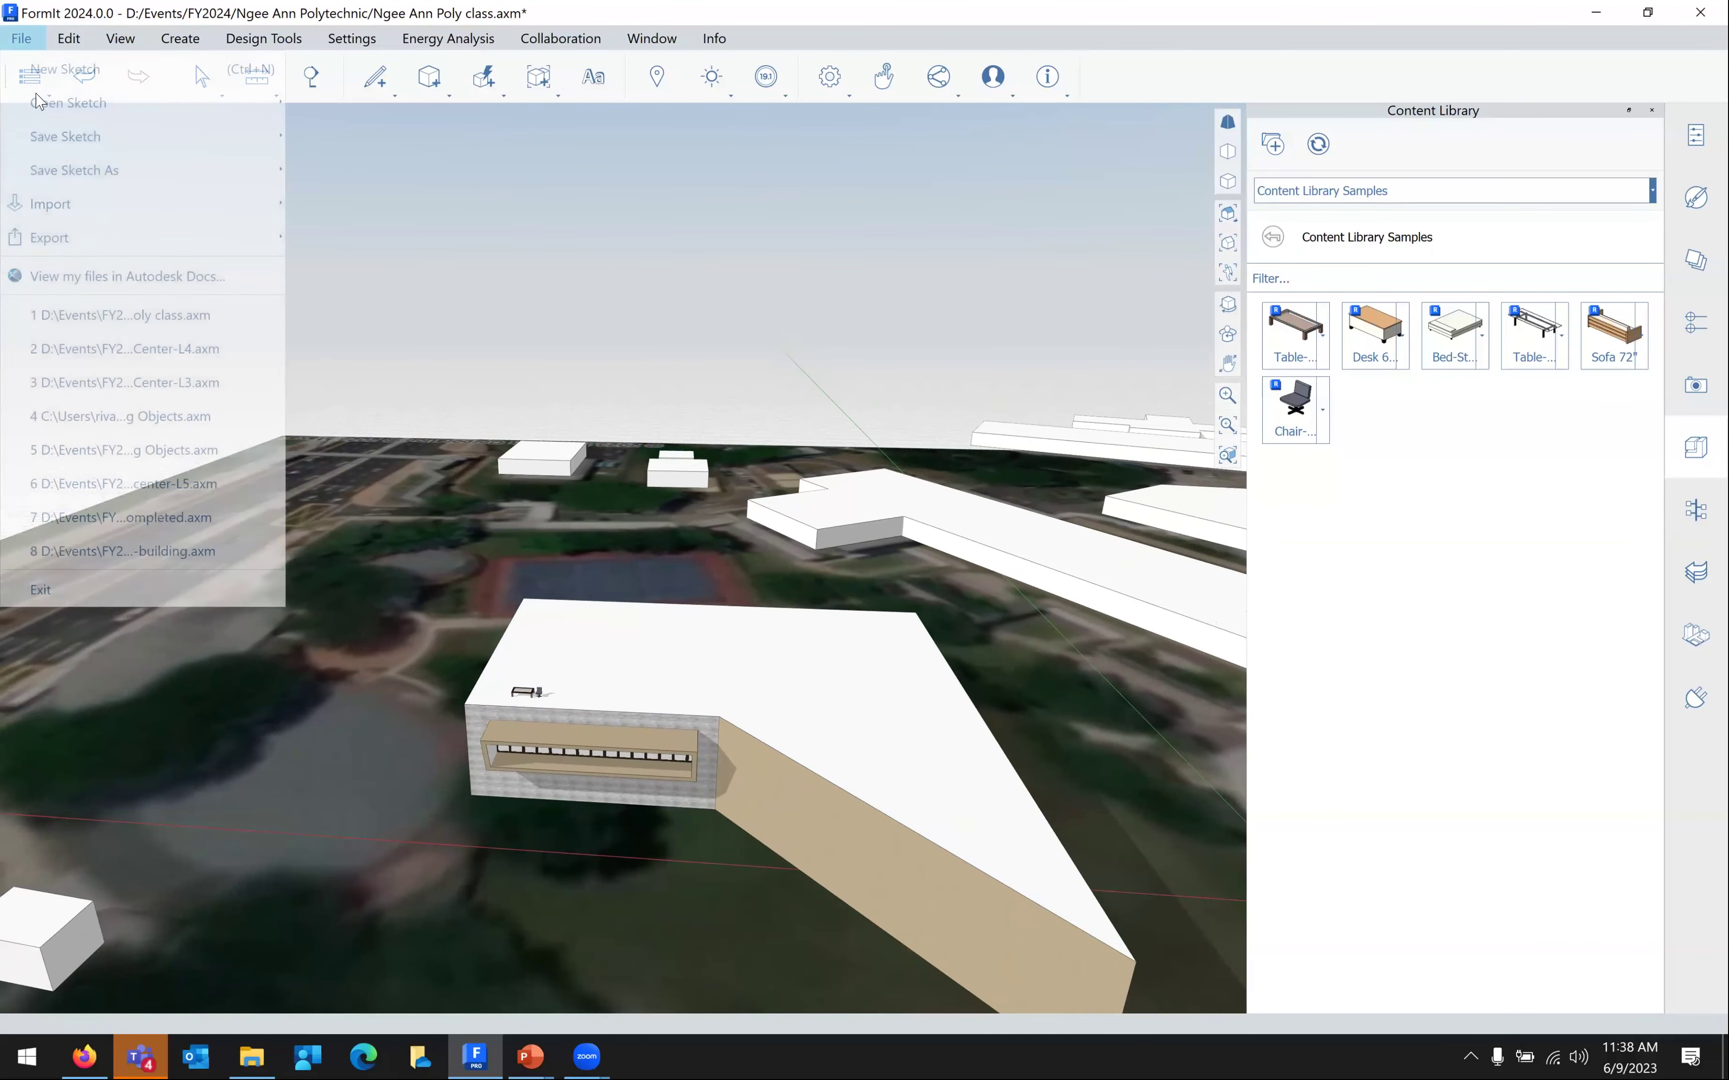
{"action": "mouse_move", "coordinate": [99, 203]}
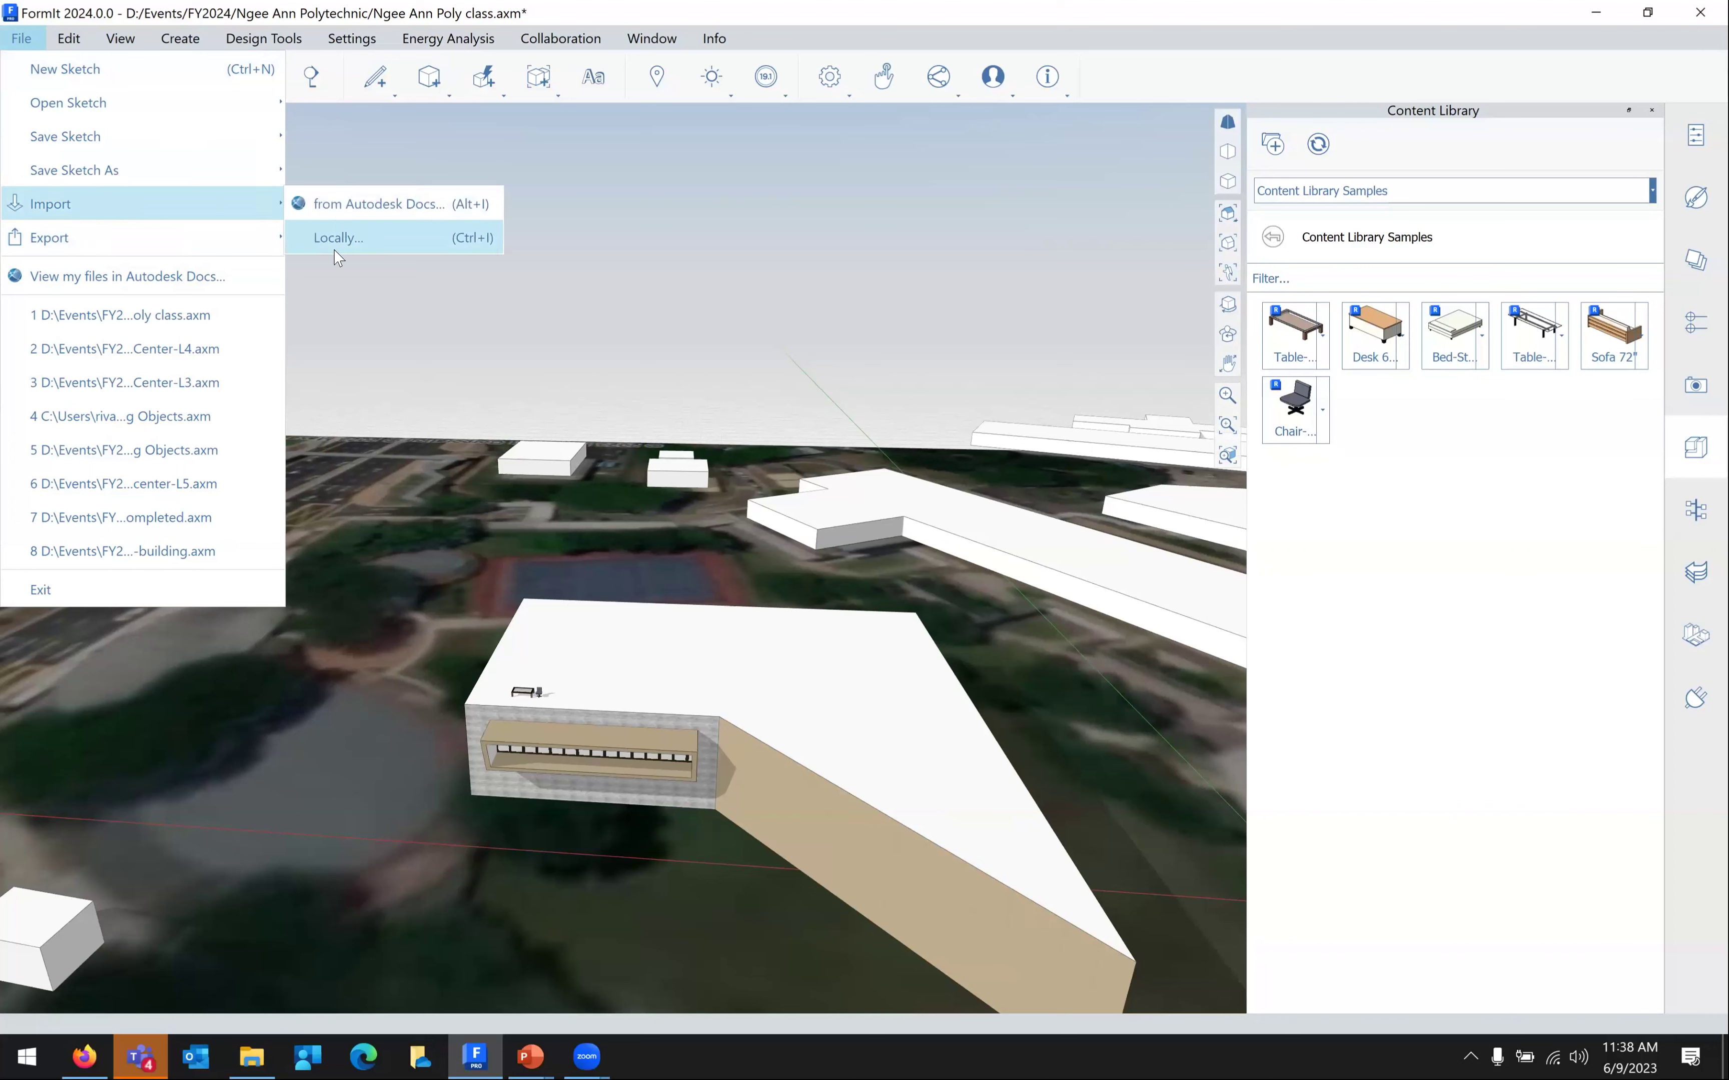
{"action": "left_click", "coordinate": [339, 238]}
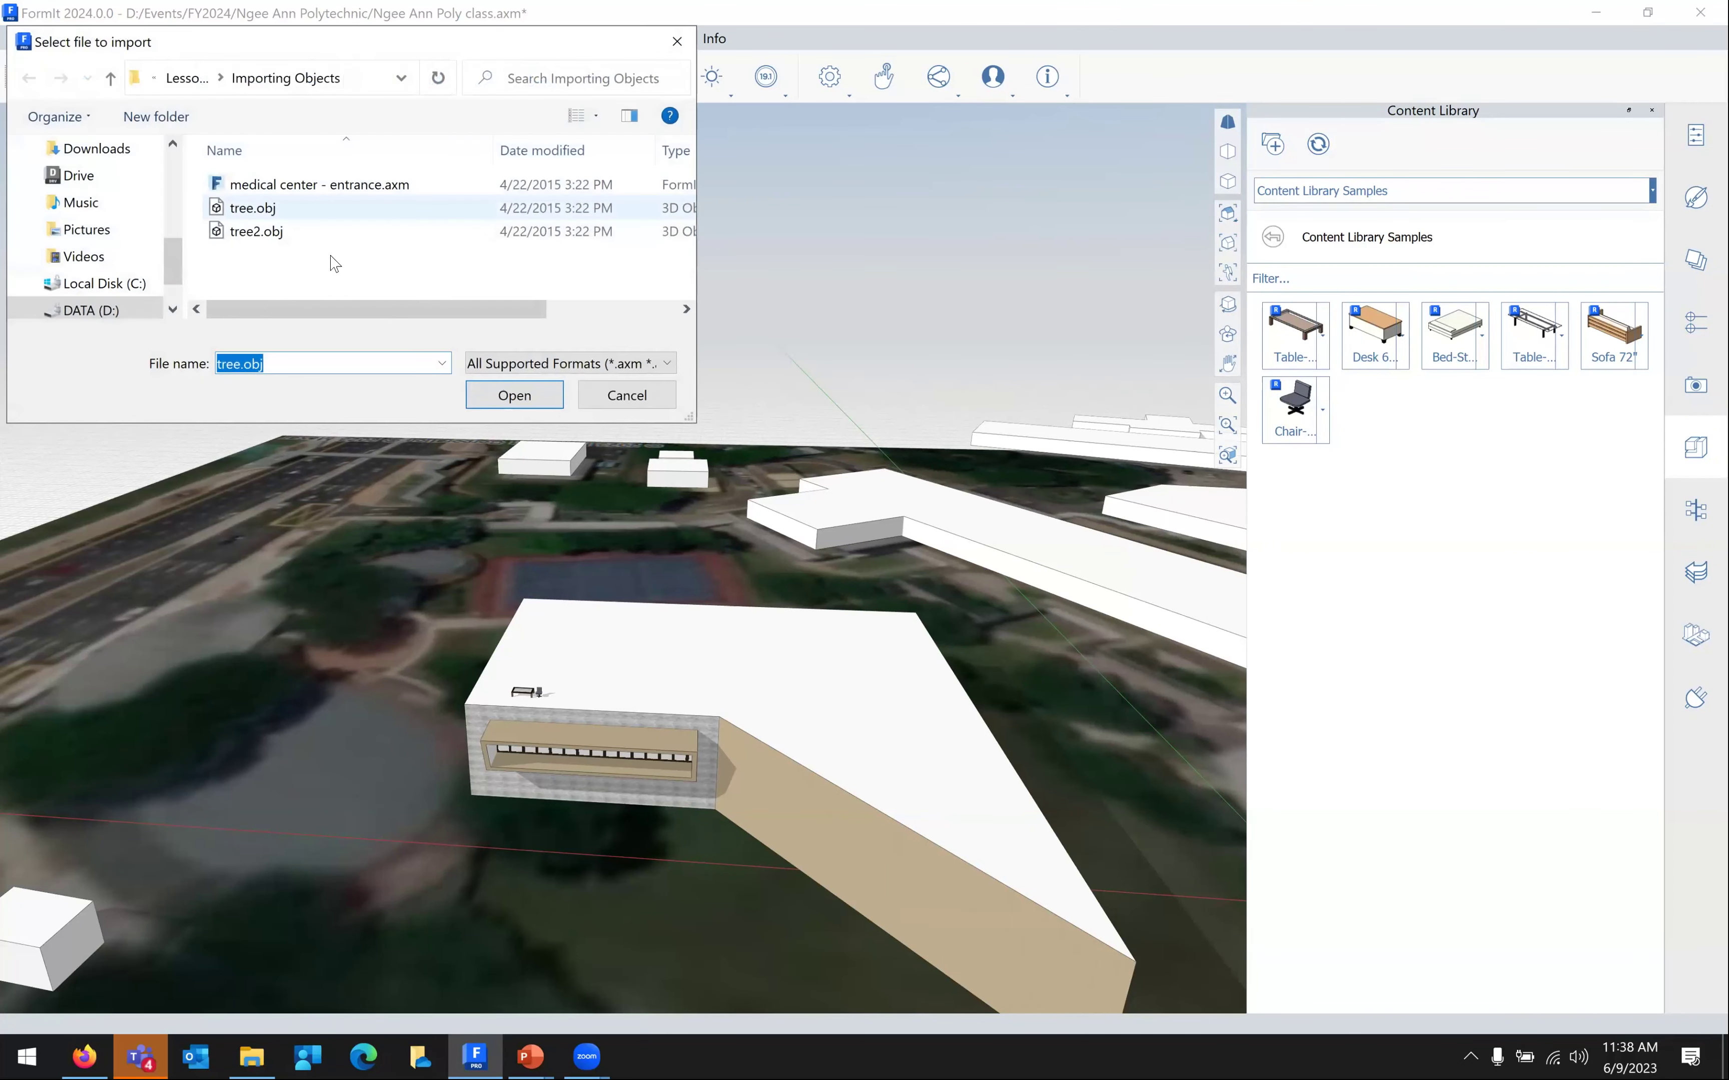
{"action": "left_click", "coordinate": [319, 184]}
{"action": "left_click", "coordinate": [513, 395]}
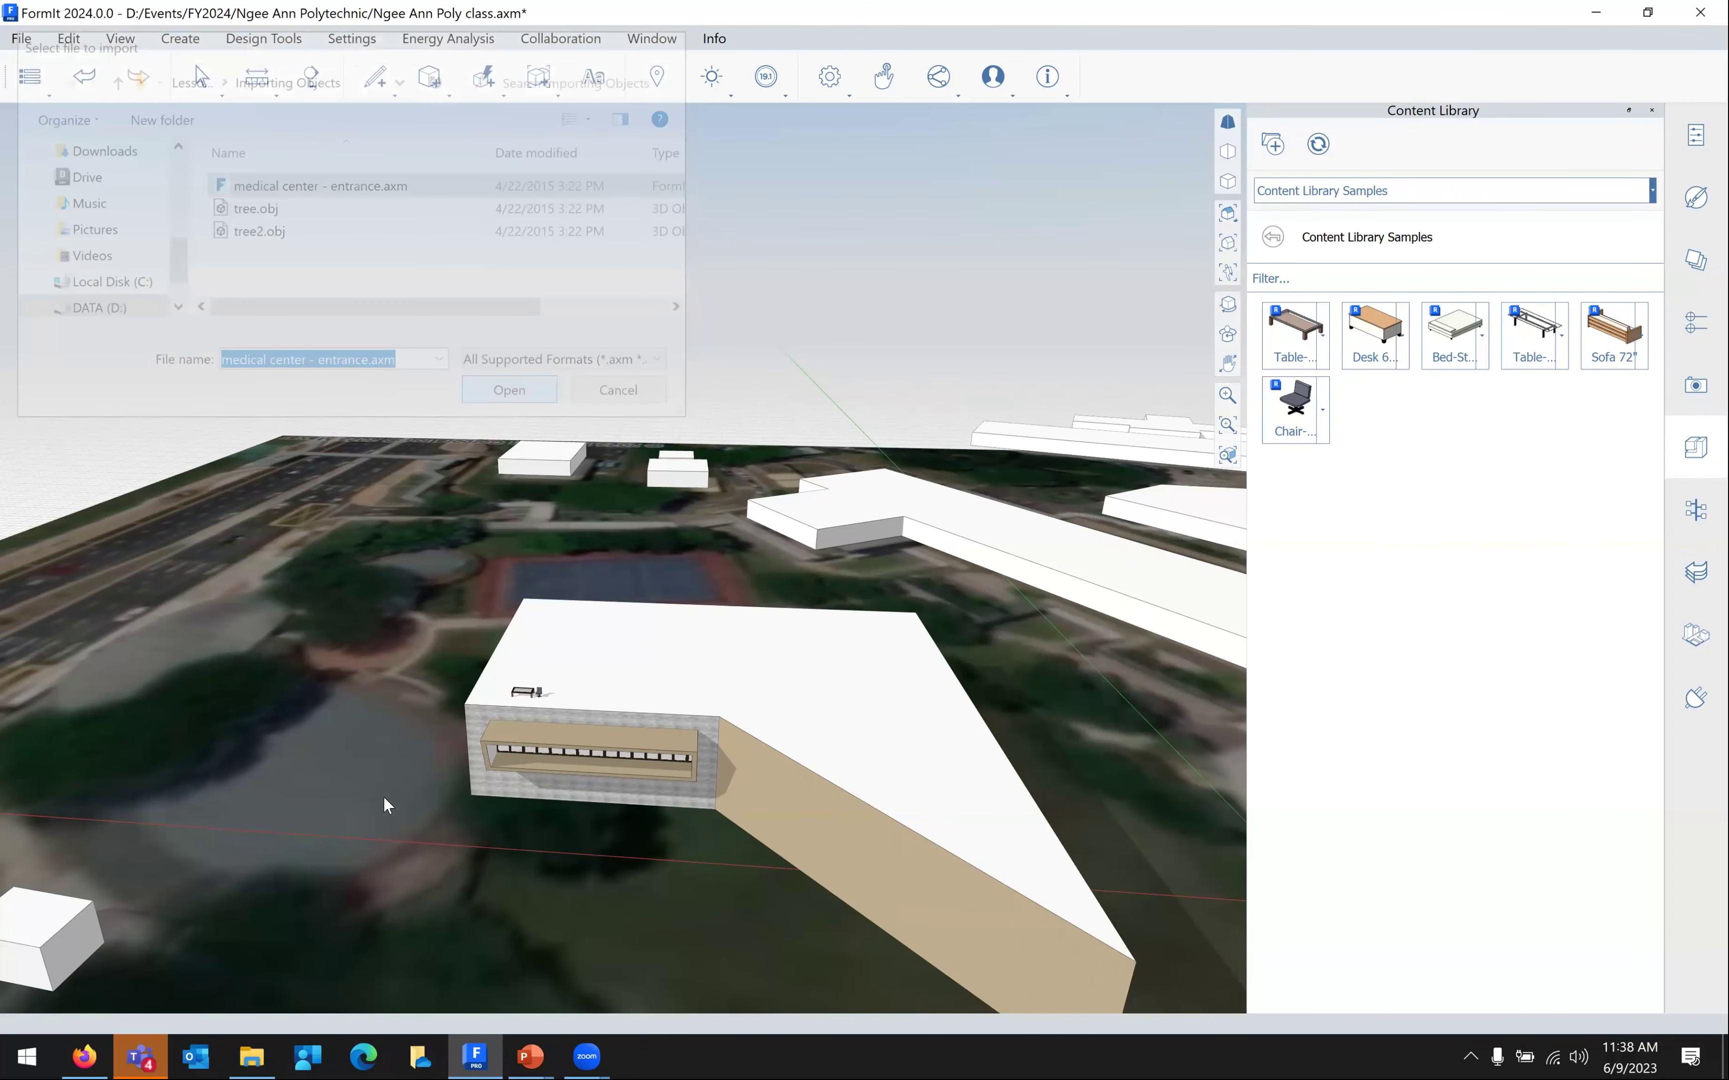
Set the imported canopy on the ground beside the building near the tree
{"action": "scroll", "coordinate": [384, 795], "scroll_direction": "down", "scroll_amount": 5}
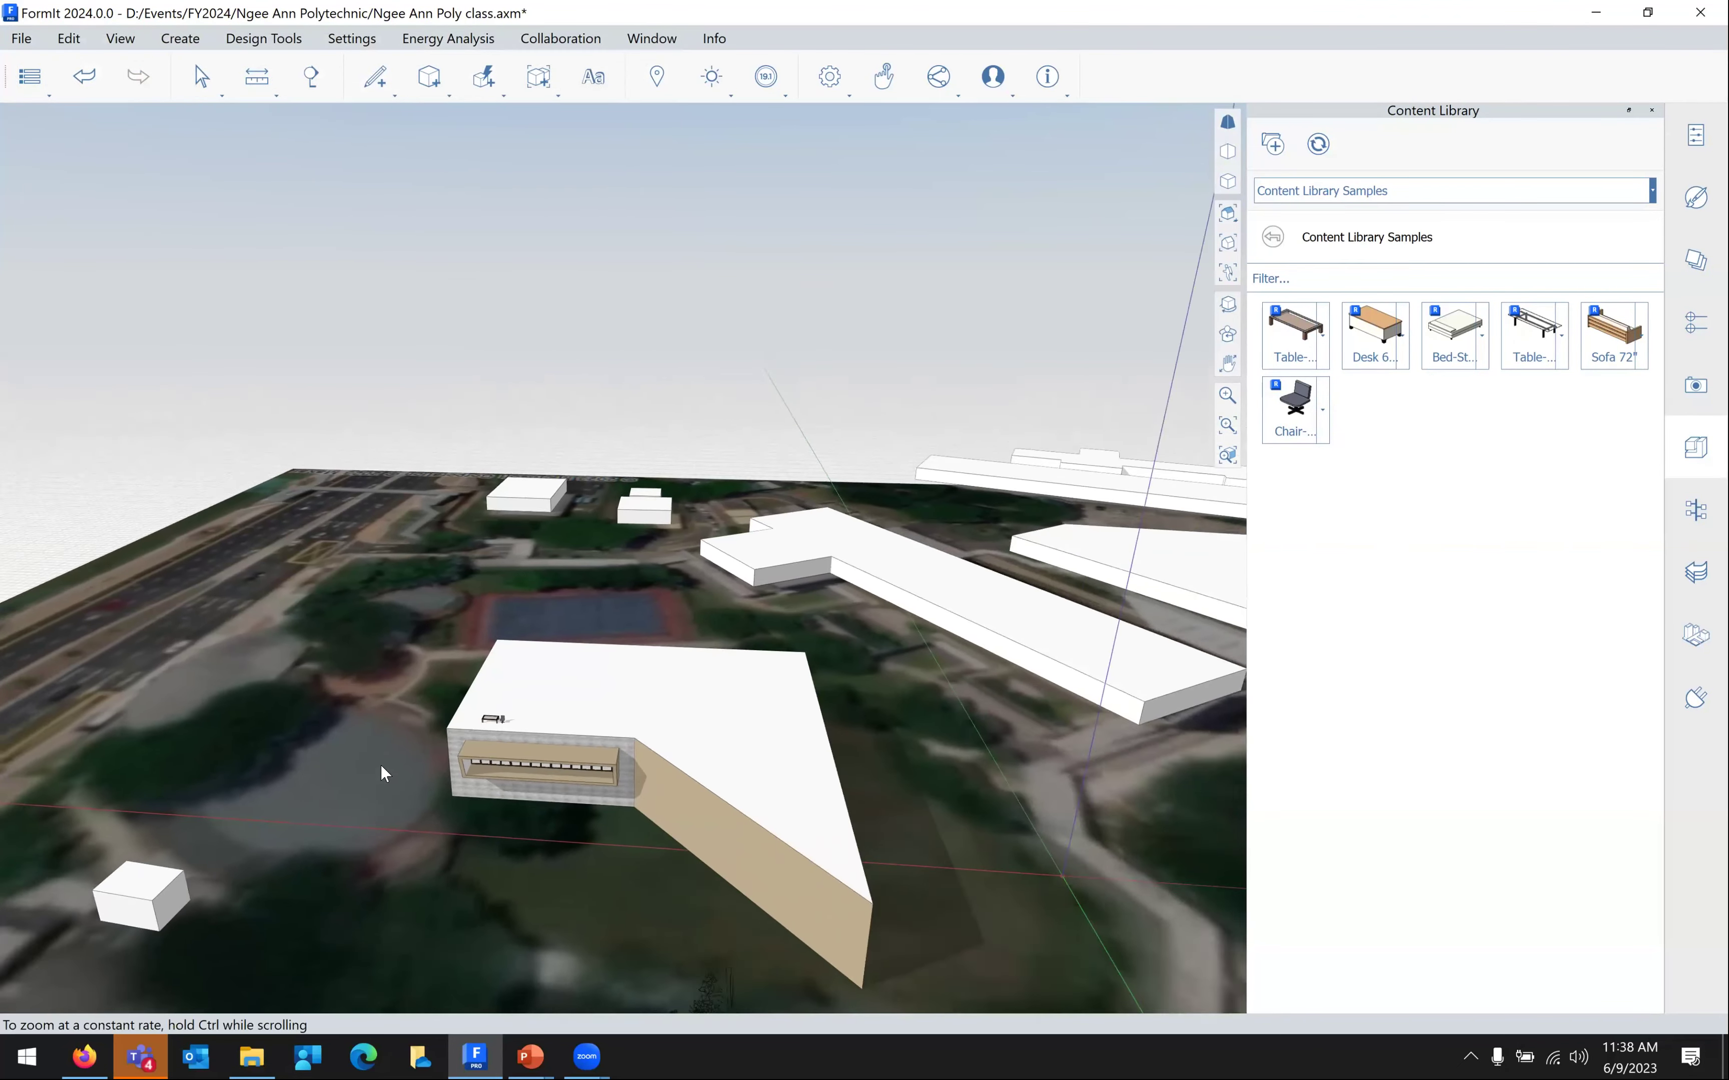
{"action": "scroll", "coordinate": [380, 628], "scroll_direction": "down", "scroll_amount": 3}
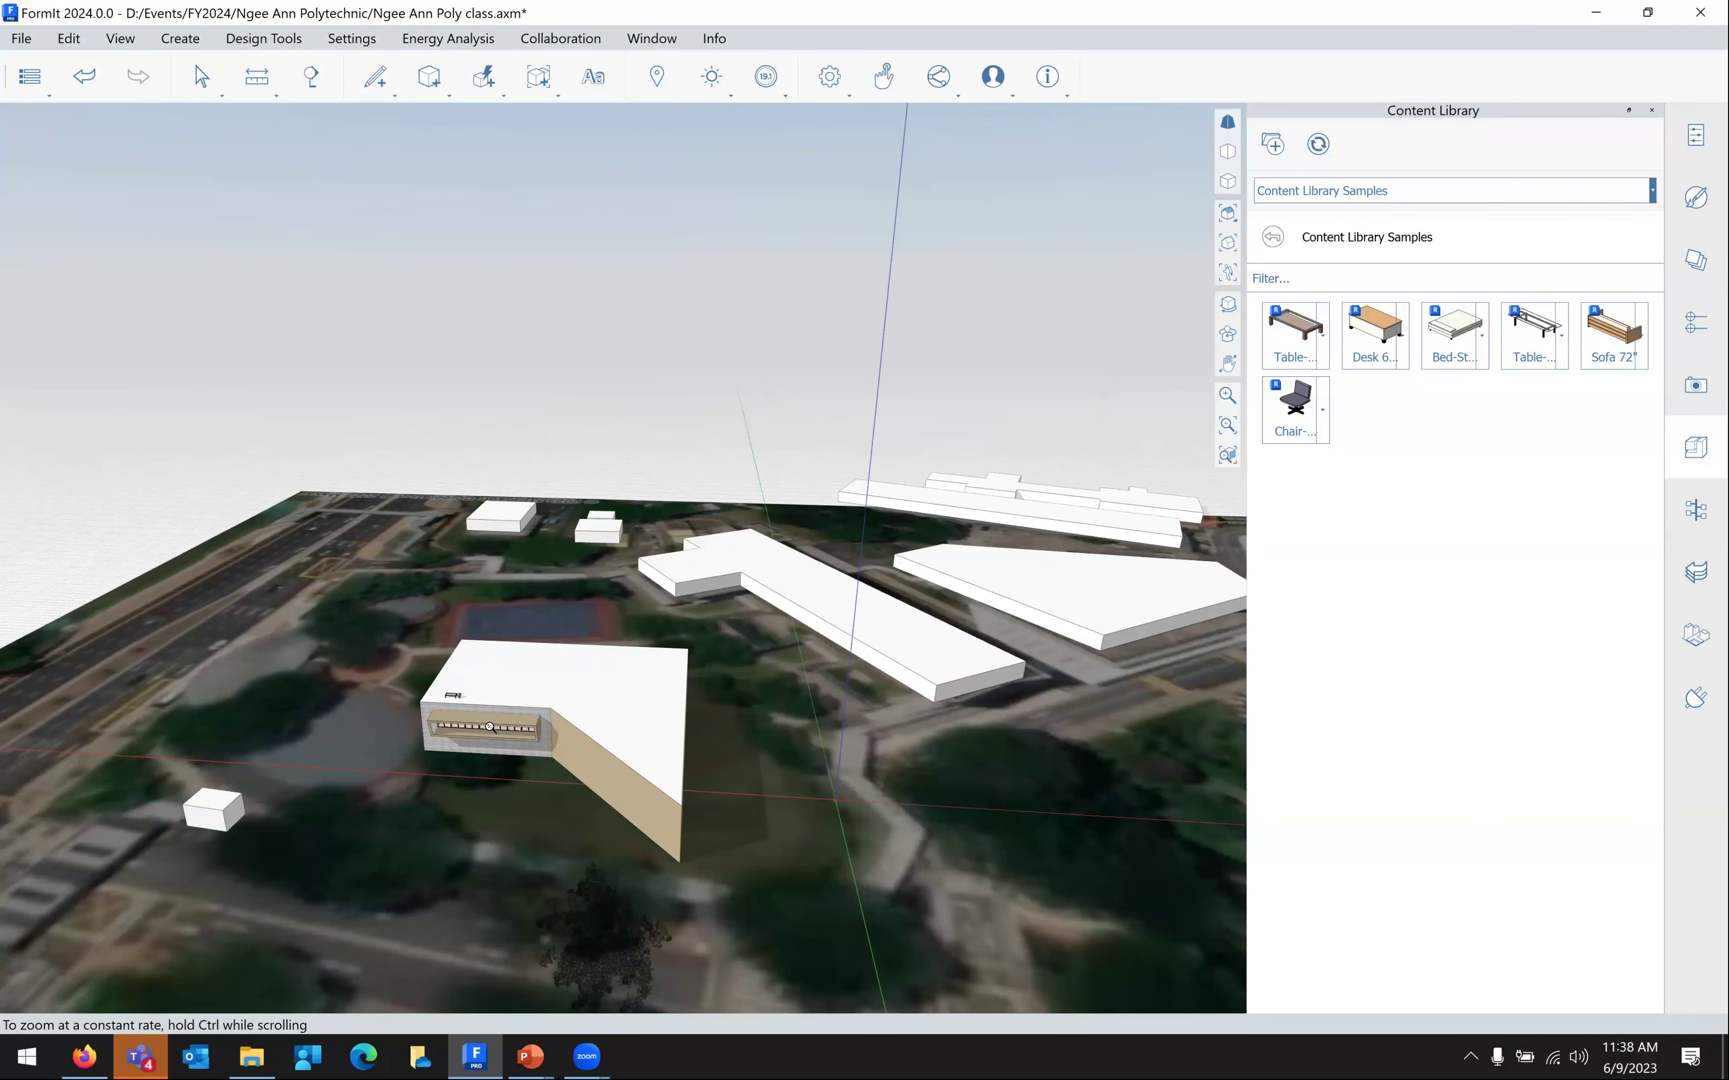
{"action": "scroll", "coordinate": [449, 916], "scroll_direction": "down", "scroll_amount": 2}
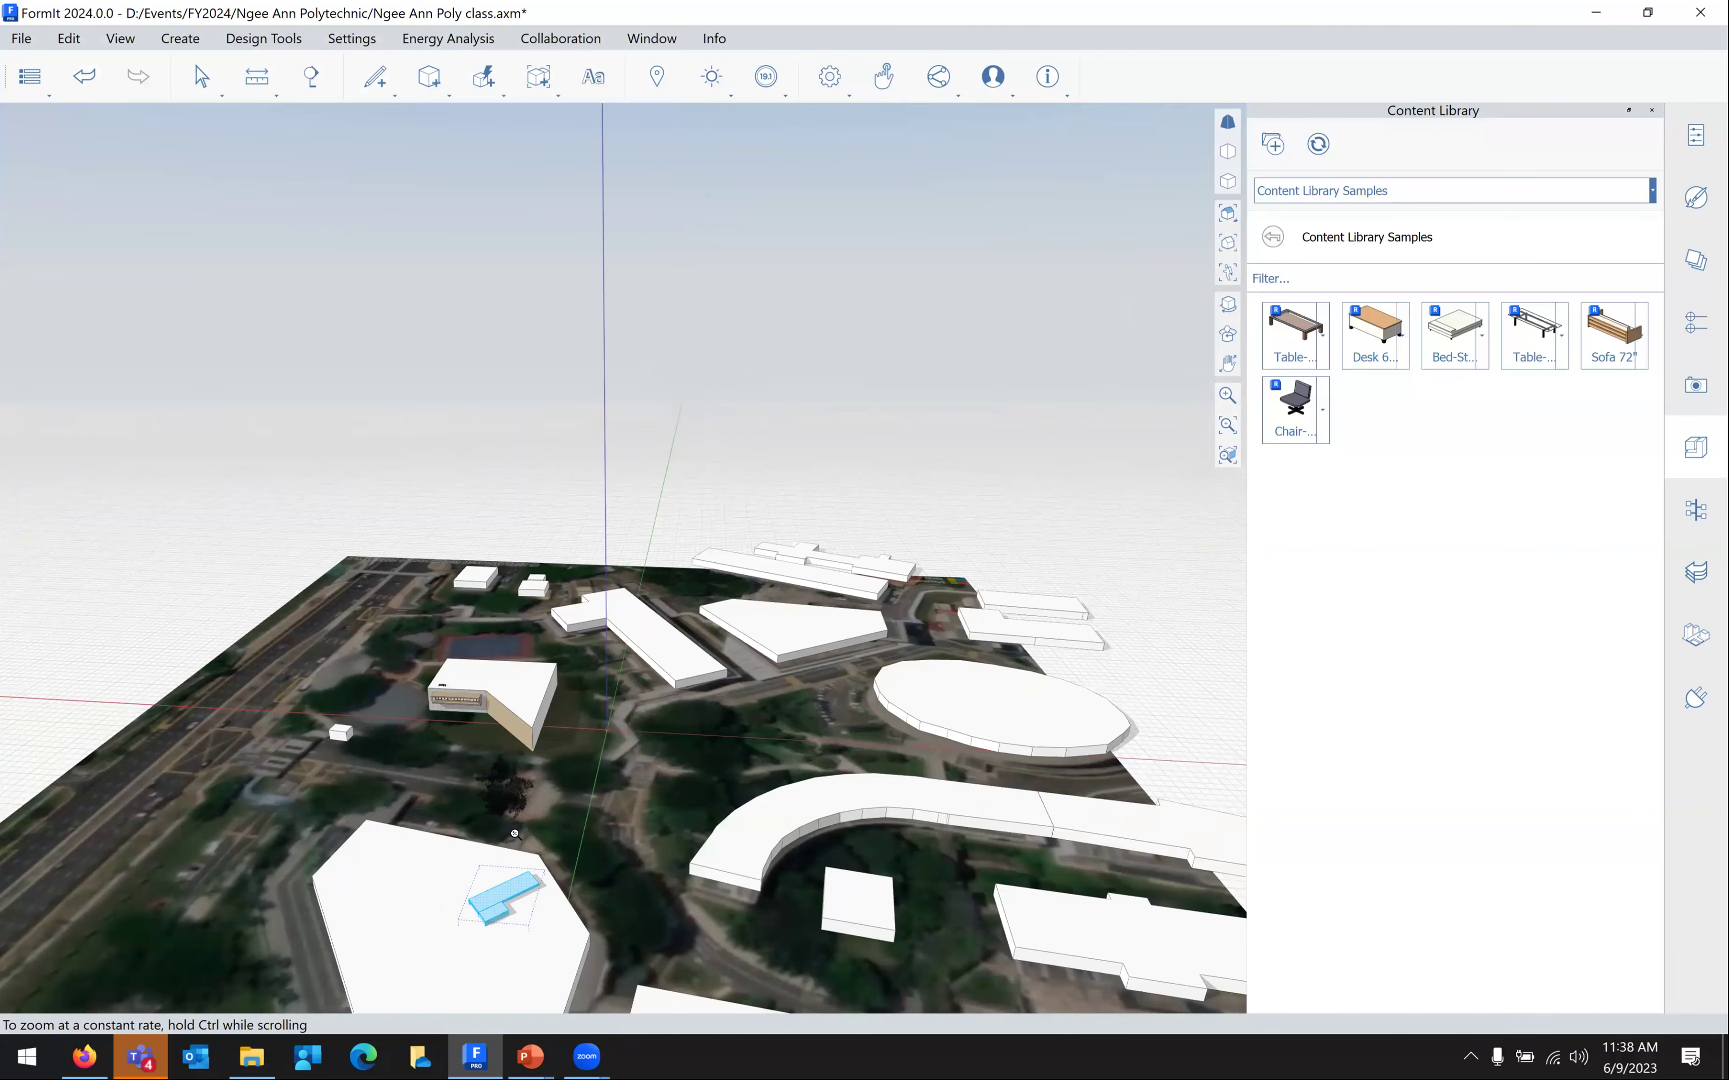
{"action": "scroll", "coordinate": [457, 588], "scroll_direction": "down", "scroll_amount": 2}
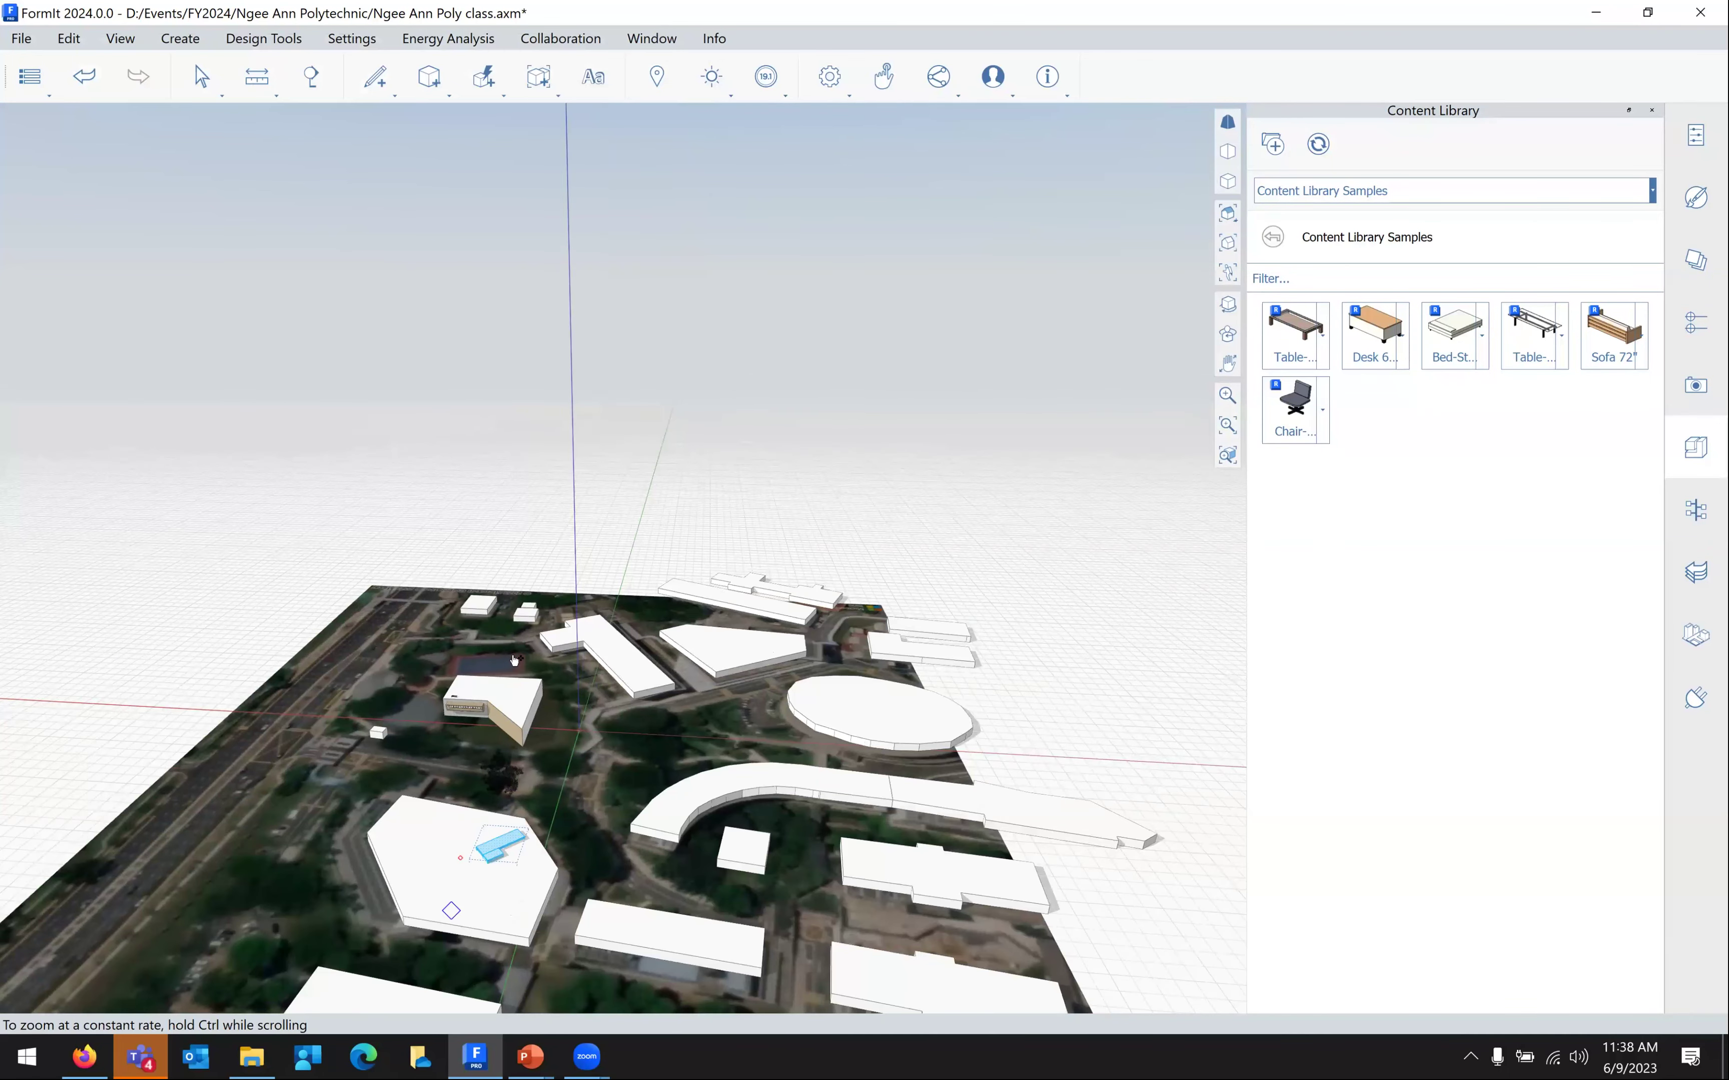
{"action": "scroll", "coordinate": [563, 659], "scroll_direction": "up", "scroll_amount": 5}
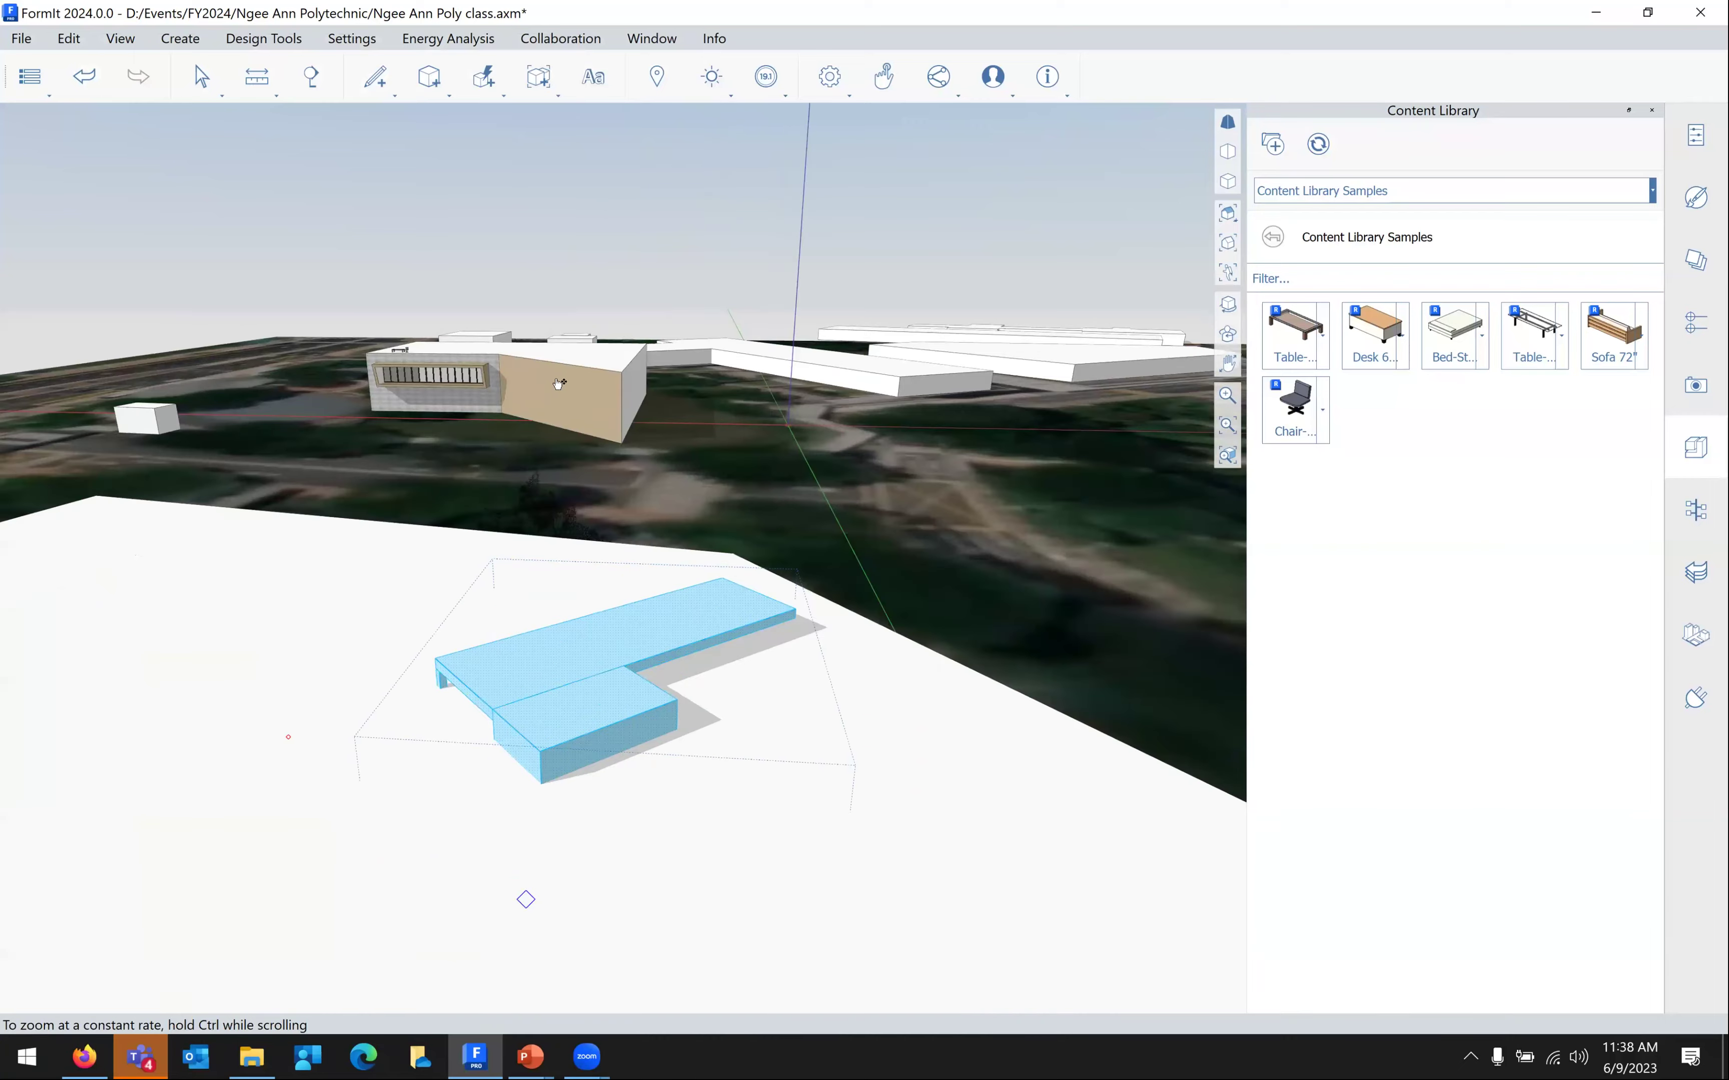
{"action": "scroll", "coordinate": [557, 384], "scroll_direction": "up", "scroll_amount": 1}
{"action": "left_click", "coordinate": [648, 391]}
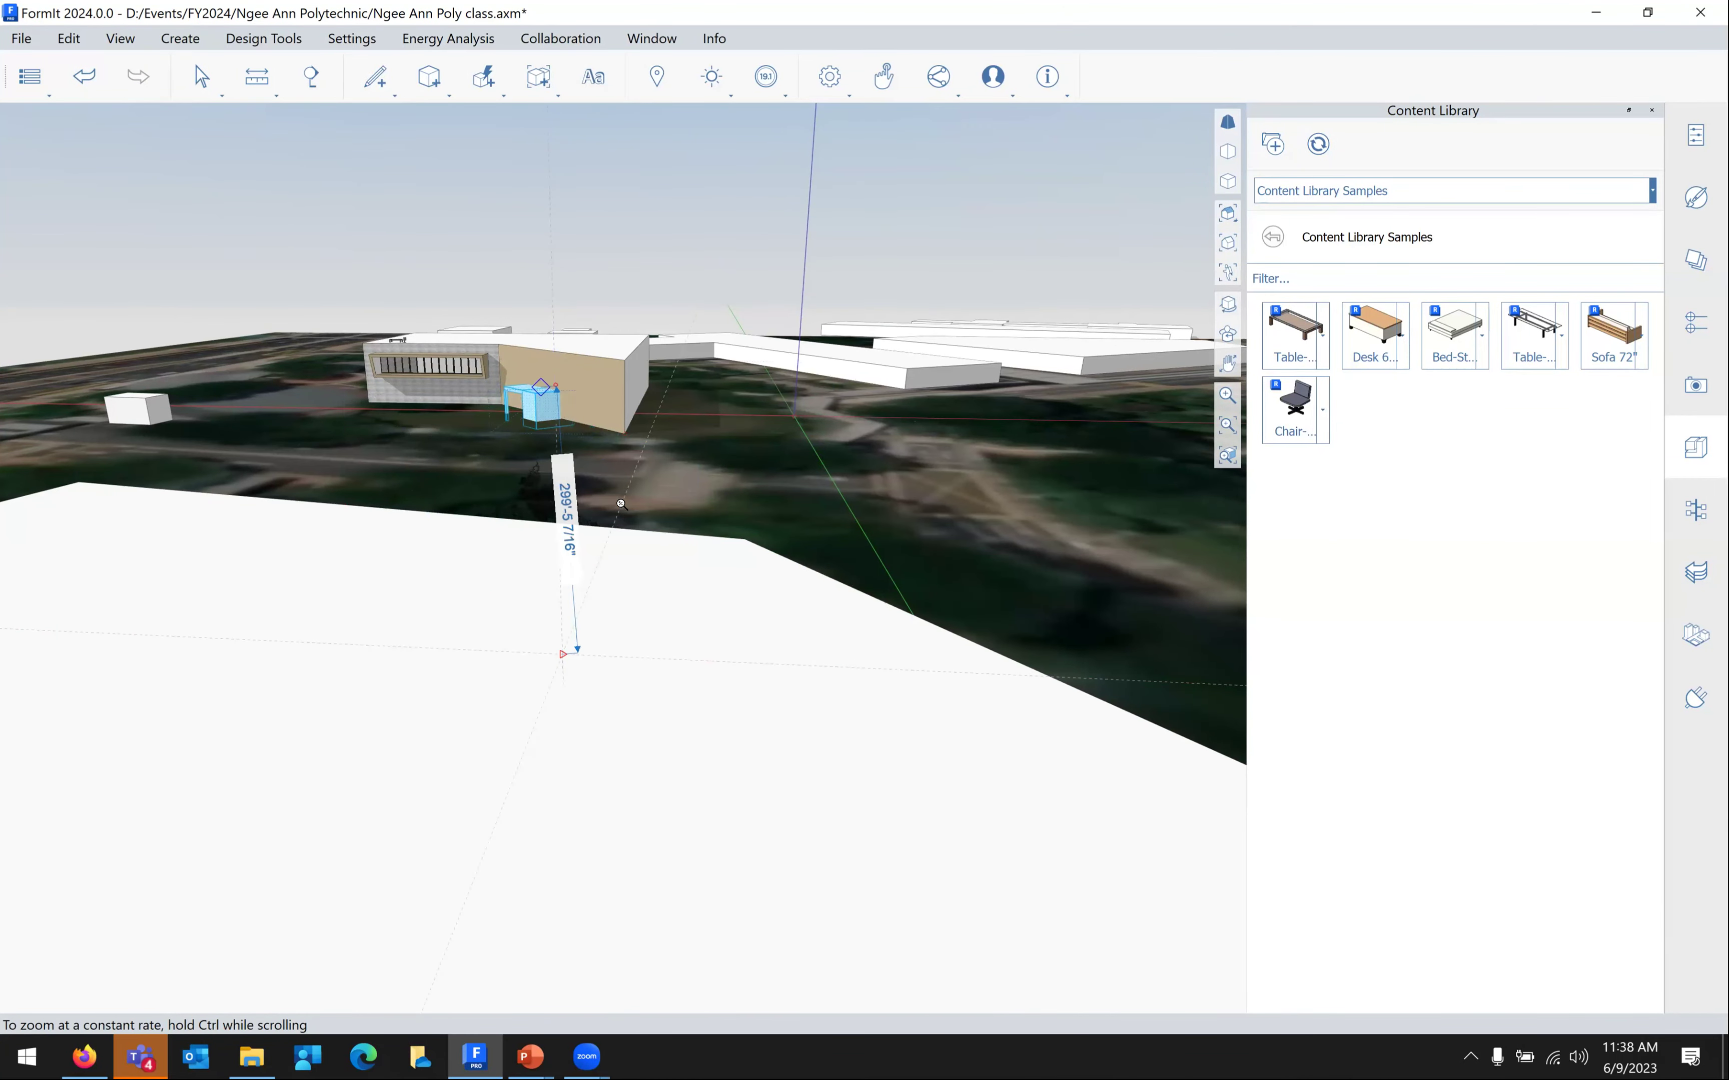
{"action": "scroll", "coordinate": [629, 429], "scroll_direction": "up", "scroll_amount": 2}
{"action": "scroll", "coordinate": [496, 625], "scroll_direction": "up", "scroll_amount": 2}
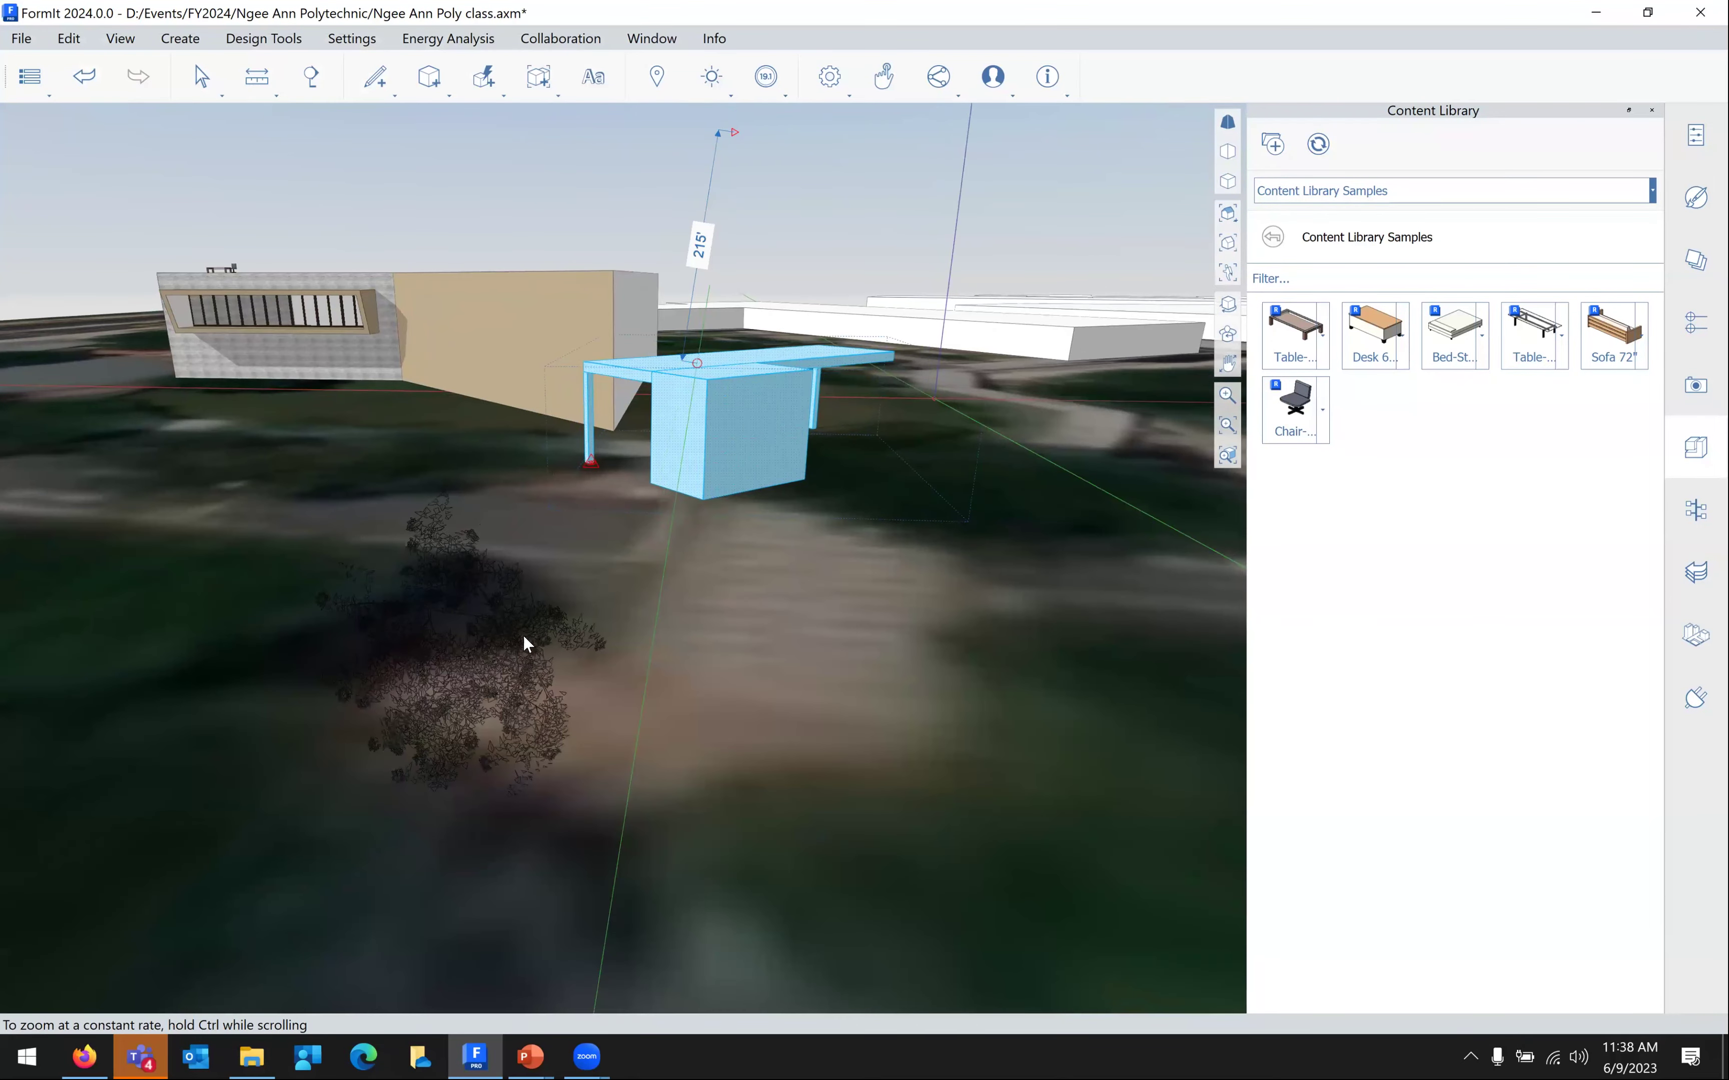
{"action": "scroll", "coordinate": [513, 604], "scroll_direction": "up", "scroll_amount": 2}
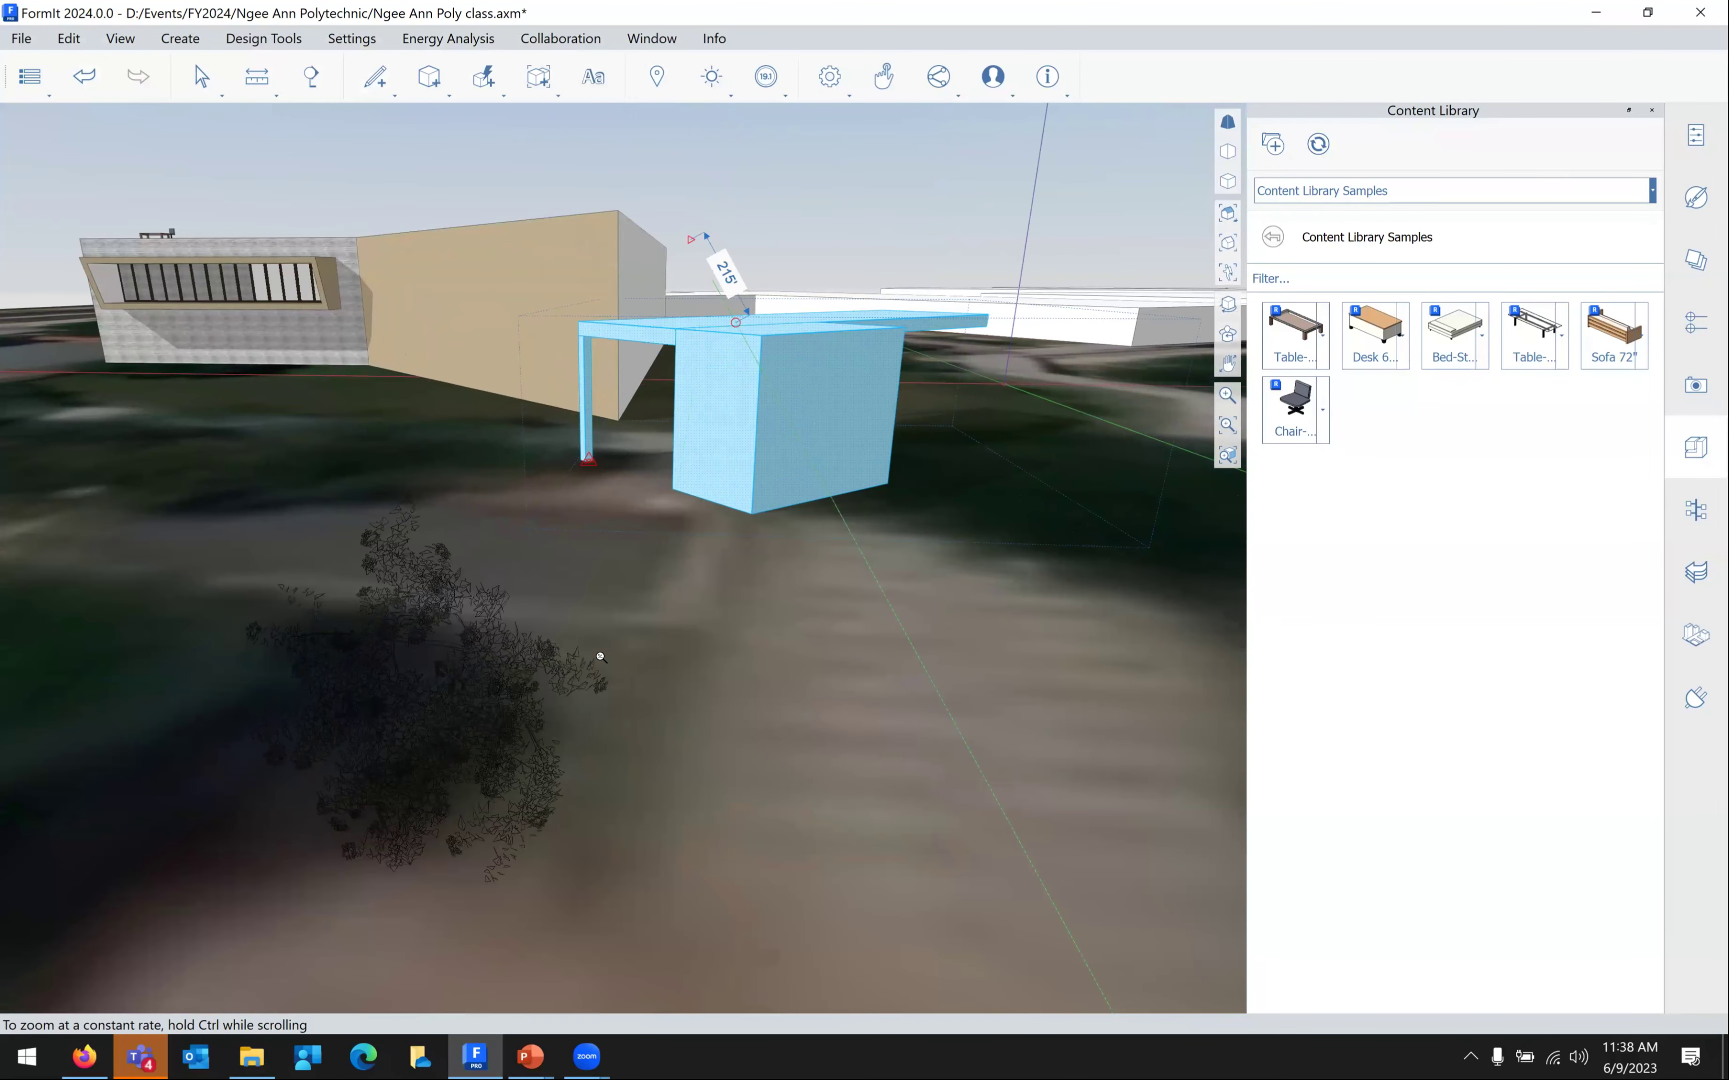
{"action": "scroll", "coordinate": [600, 657], "scroll_direction": "down", "scroll_amount": 2}
Select the tree next to the canopy
{"action": "left_click", "coordinate": [602, 658]}
{"action": "scroll", "coordinate": [1134, 343], "scroll_direction": "down", "scroll_amount": 1}
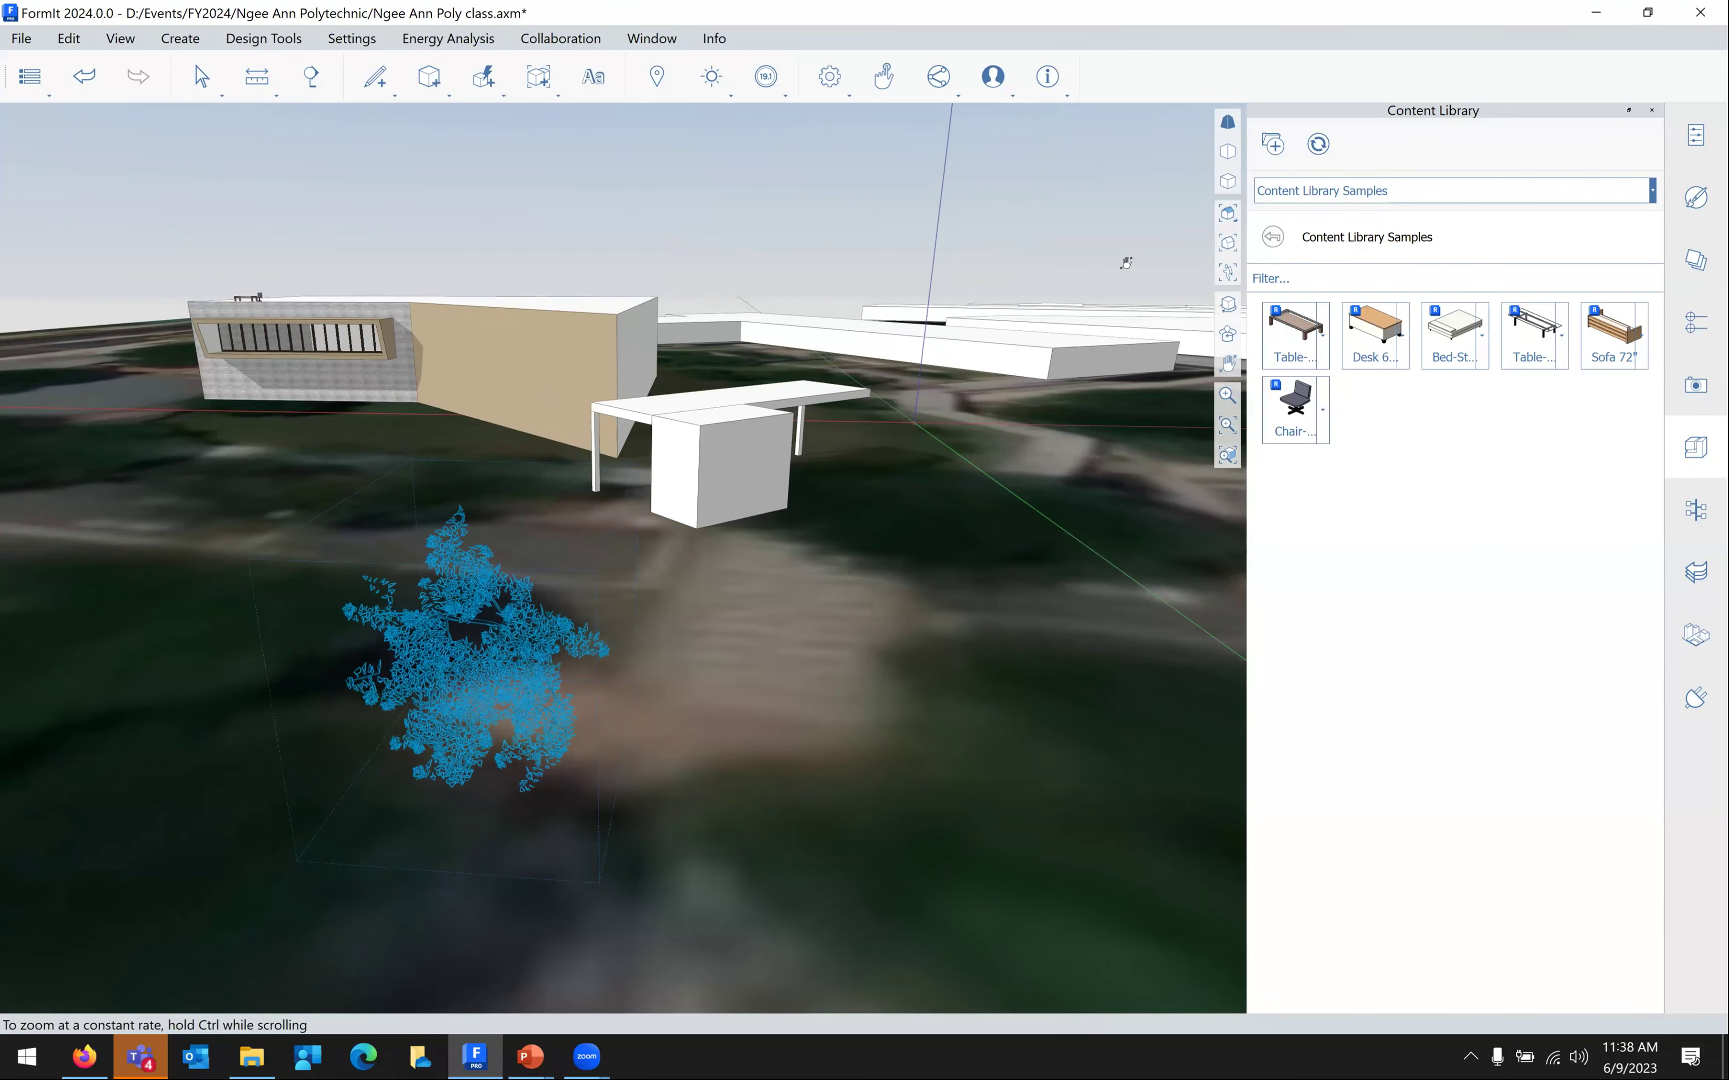
{"action": "scroll", "coordinate": [1126, 263], "scroll_direction": "down", "scroll_amount": 2}
{"action": "scroll", "coordinate": [557, 468], "scroll_direction": "up", "scroll_amount": 1}
{"action": "scroll", "coordinate": [664, 425], "scroll_direction": "up", "scroll_amount": 3}
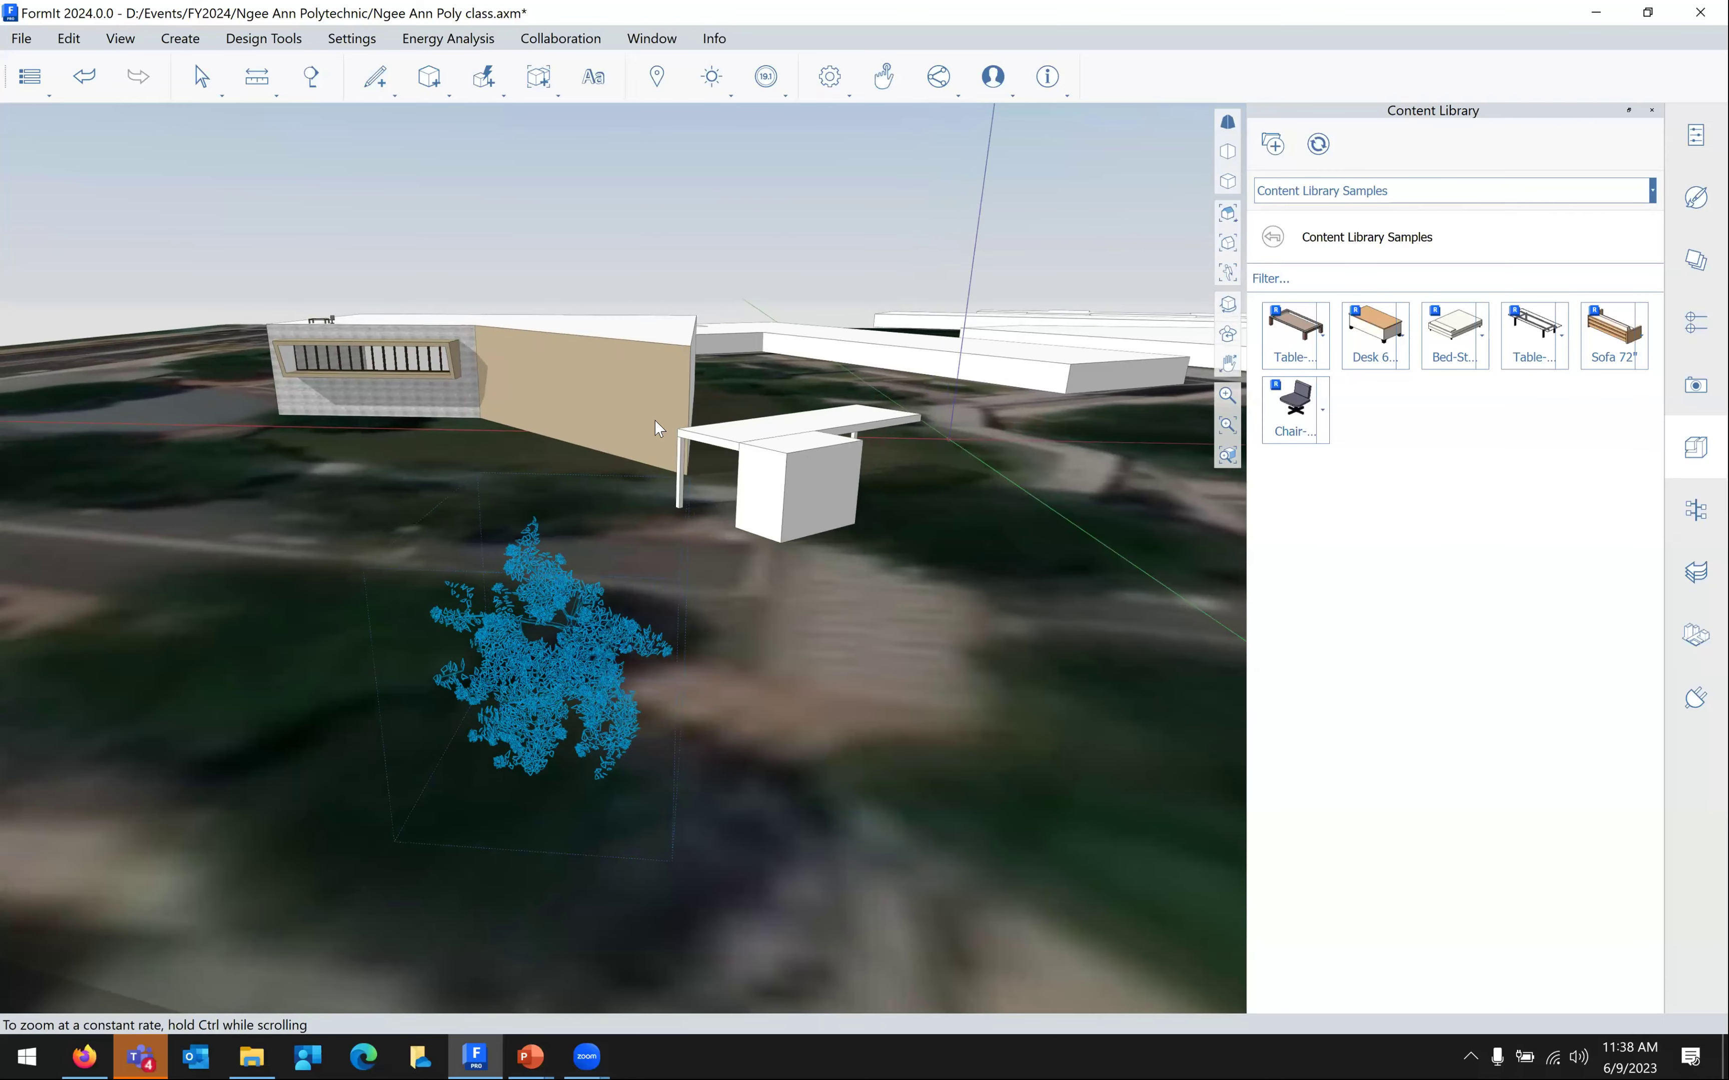
{"action": "middle_click_drag", "start_coordinate": [666, 428], "coordinate": [750, 324]}
{"action": "right_click_drag", "start_coordinate": [750, 324], "coordinate": [756, 337]}
{"action": "middle_click_drag", "start_coordinate": [713, 491], "coordinate": [703, 272]}
{"action": "key", "text": "q"}
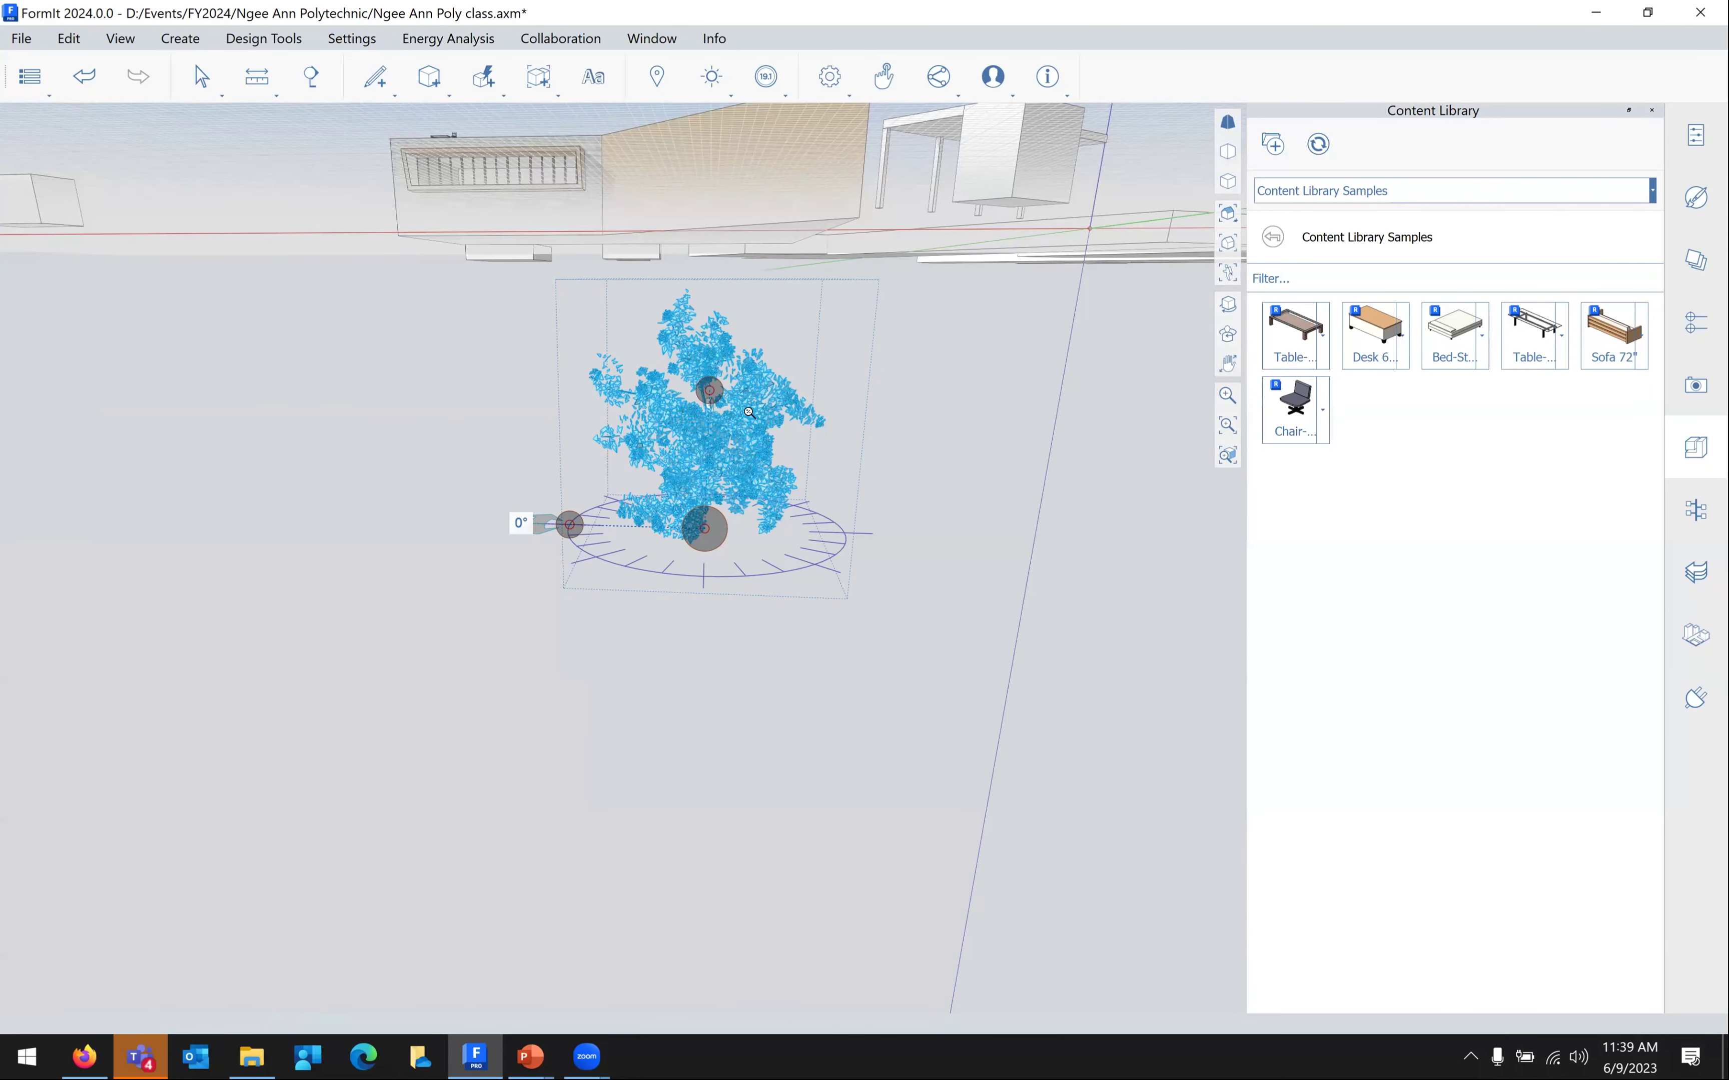
{"action": "key", "text": "Escape"}
{"action": "scroll", "coordinate": [736, 440], "scroll_direction": "up", "scroll_amount": 10}
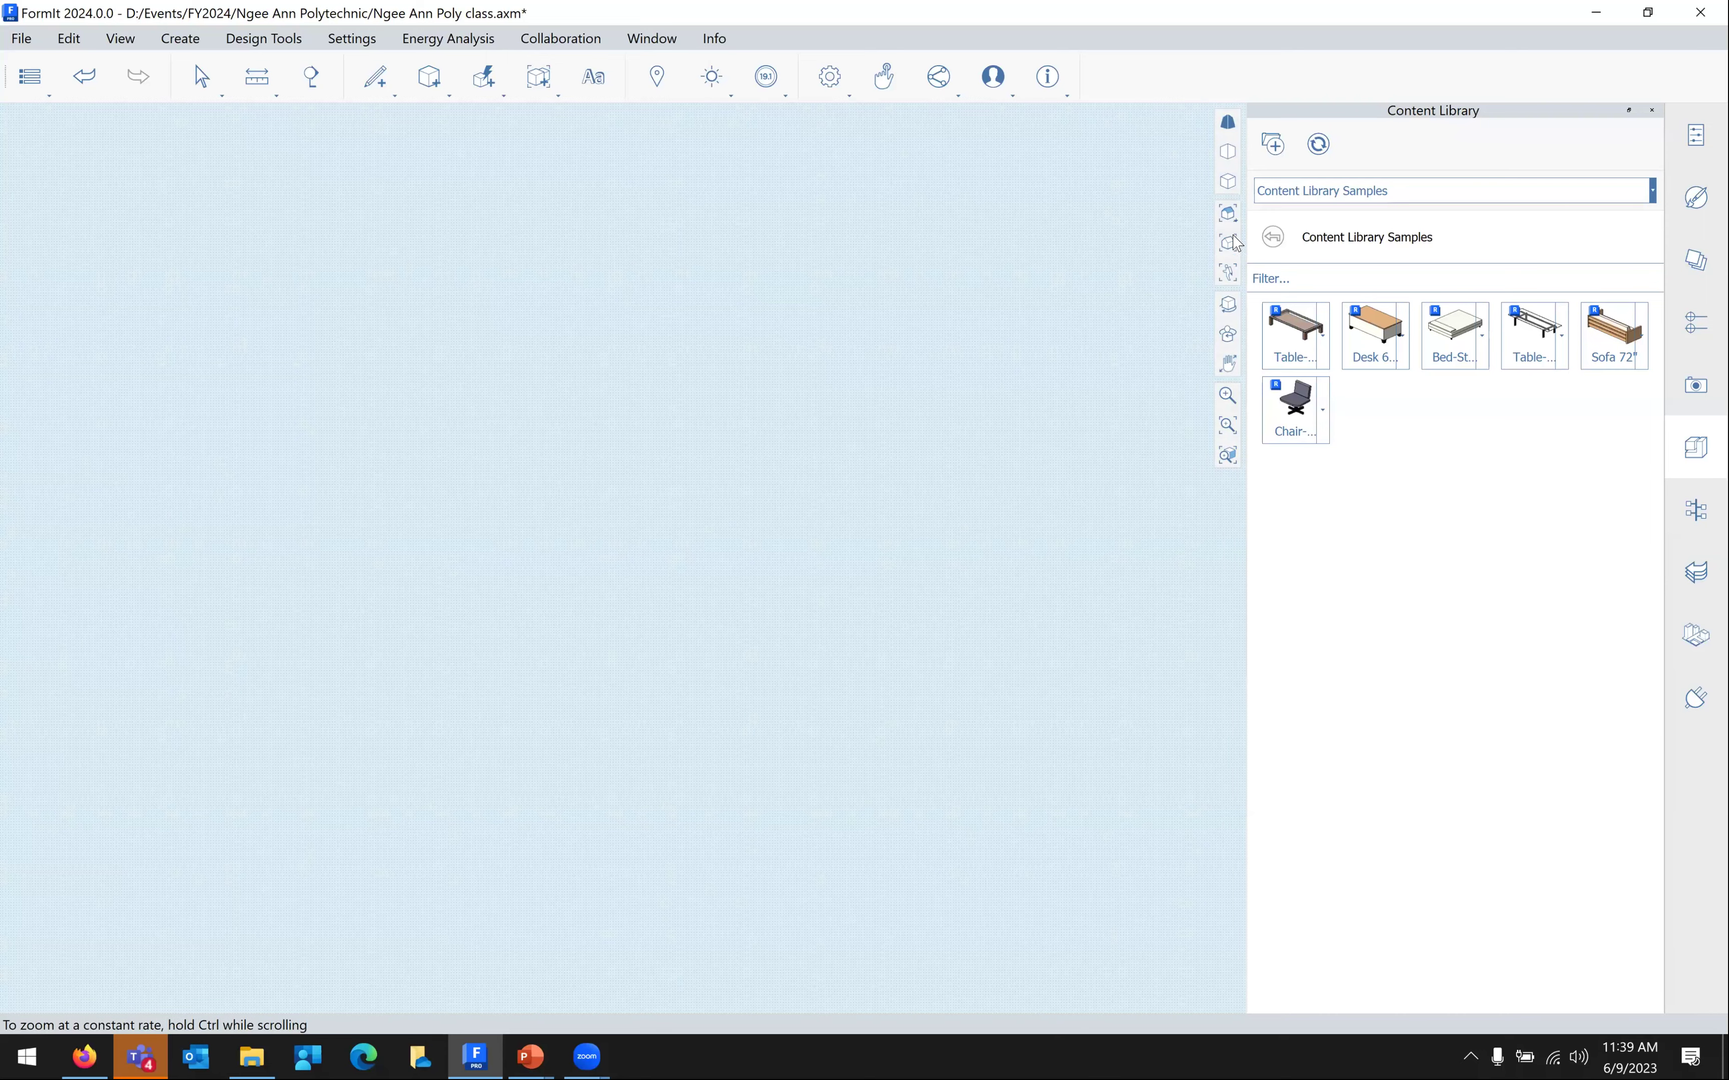
{"action": "left_click", "coordinate": [1228, 243]}
{"action": "middle_click_drag", "start_coordinate": [825, 456], "coordinate": [537, 691]}
{"action": "middle_click_drag", "start_coordinate": [606, 555], "coordinate": [563, 625]}
{"action": "middle_click_drag", "start_coordinate": [506, 560], "coordinate": [470, 617]}
{"action": "middle_click_drag", "start_coordinate": [299, 436], "coordinate": [404, 565]}
Slide the canopy about 64'-9 5/16" toward the building's wall and check it from the window side
{"action": "scroll", "coordinate": [404, 565], "scroll_direction": "down", "scroll_amount": 2}
{"action": "left_click_drag", "start_coordinate": [404, 565], "coordinate": [506, 624]}
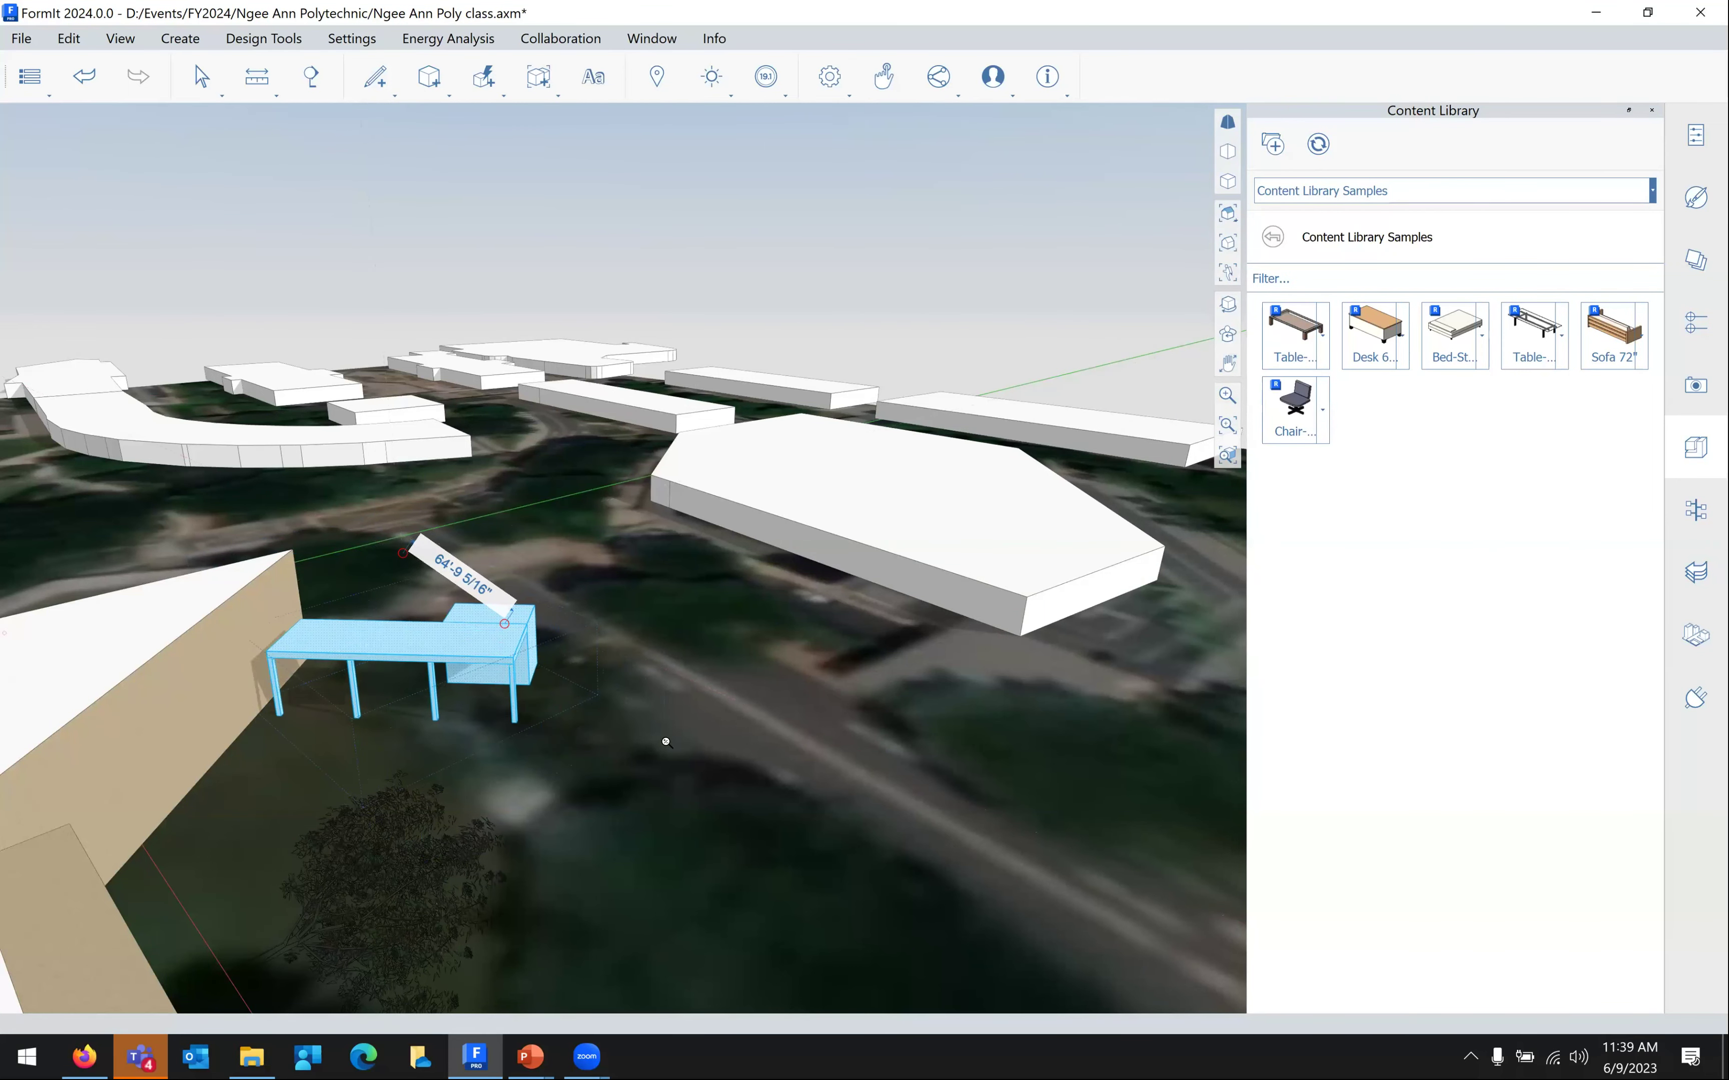
{"action": "scroll", "coordinate": [747, 775], "scroll_direction": "down", "scroll_amount": 1}
{"action": "scroll", "coordinate": [768, 782], "scroll_direction": "down", "scroll_amount": 2}
{"action": "middle_click_drag", "start_coordinate": [841, 779], "coordinate": [158, 663]}
{"action": "middle_click_drag", "start_coordinate": [358, 726], "coordinate": [661, 442]}
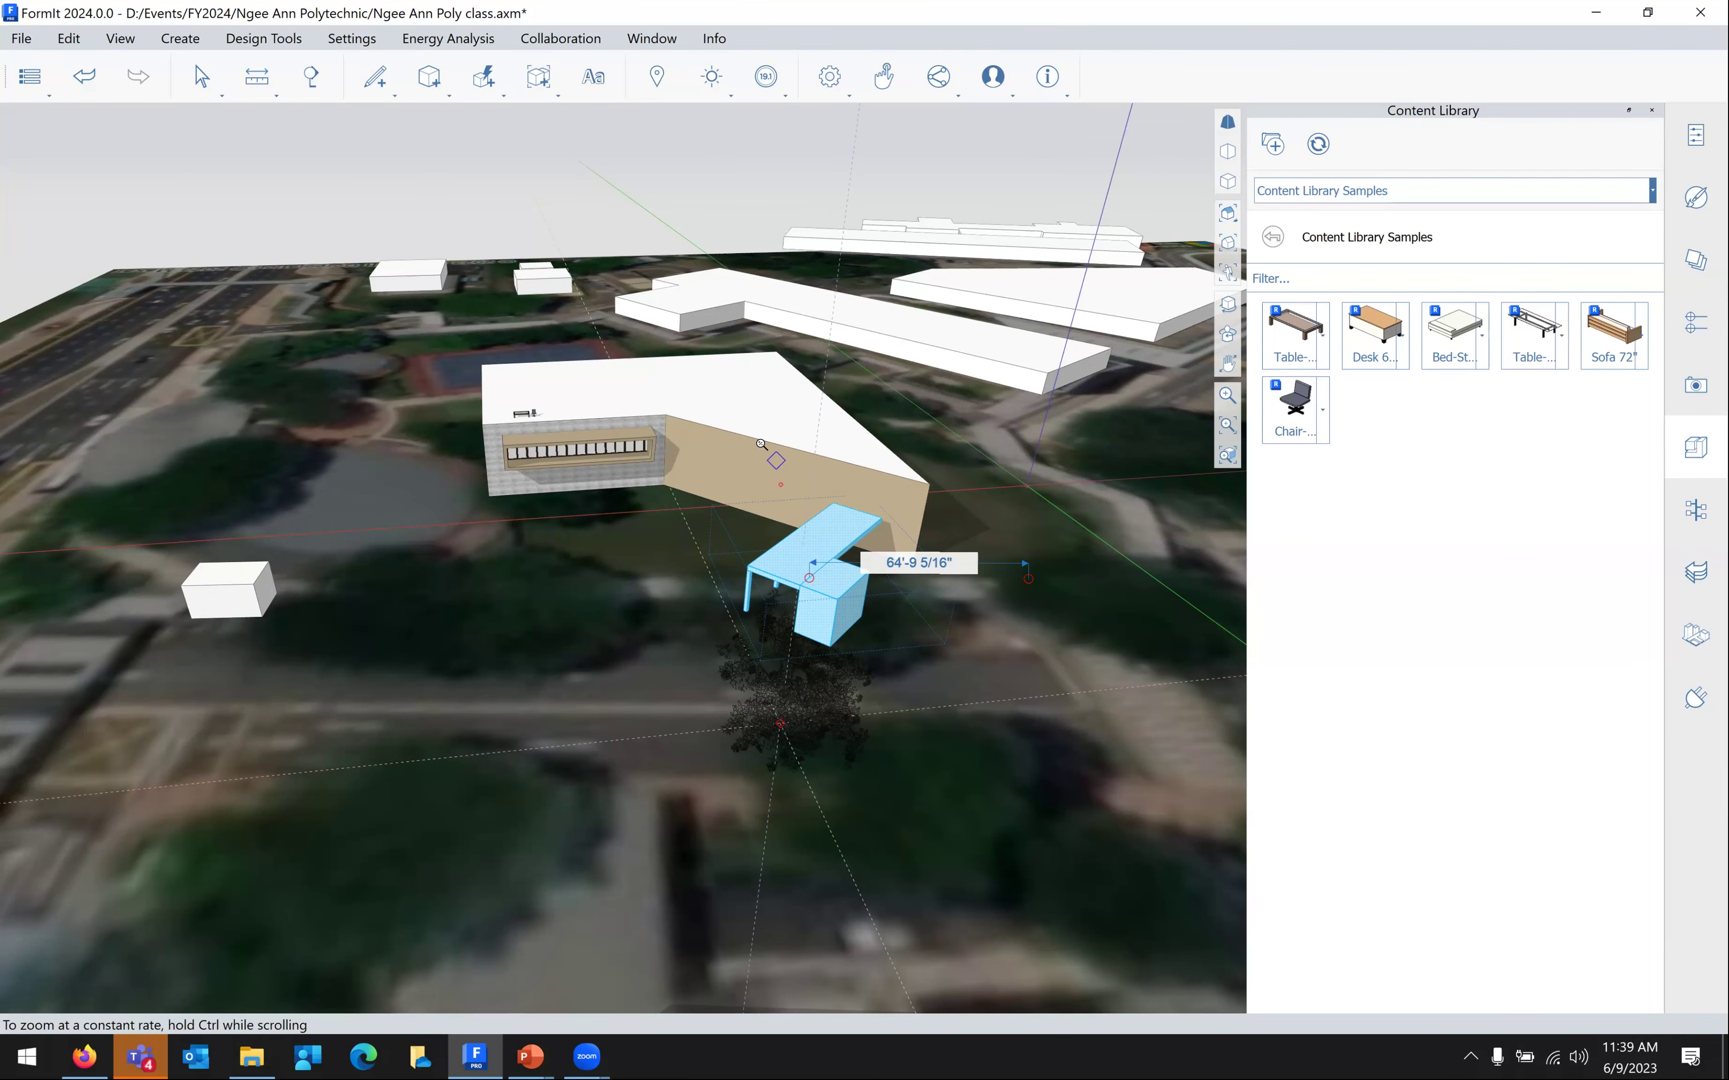
{"action": "scroll", "coordinate": [760, 444], "scroll_direction": "up", "scroll_amount": 4}
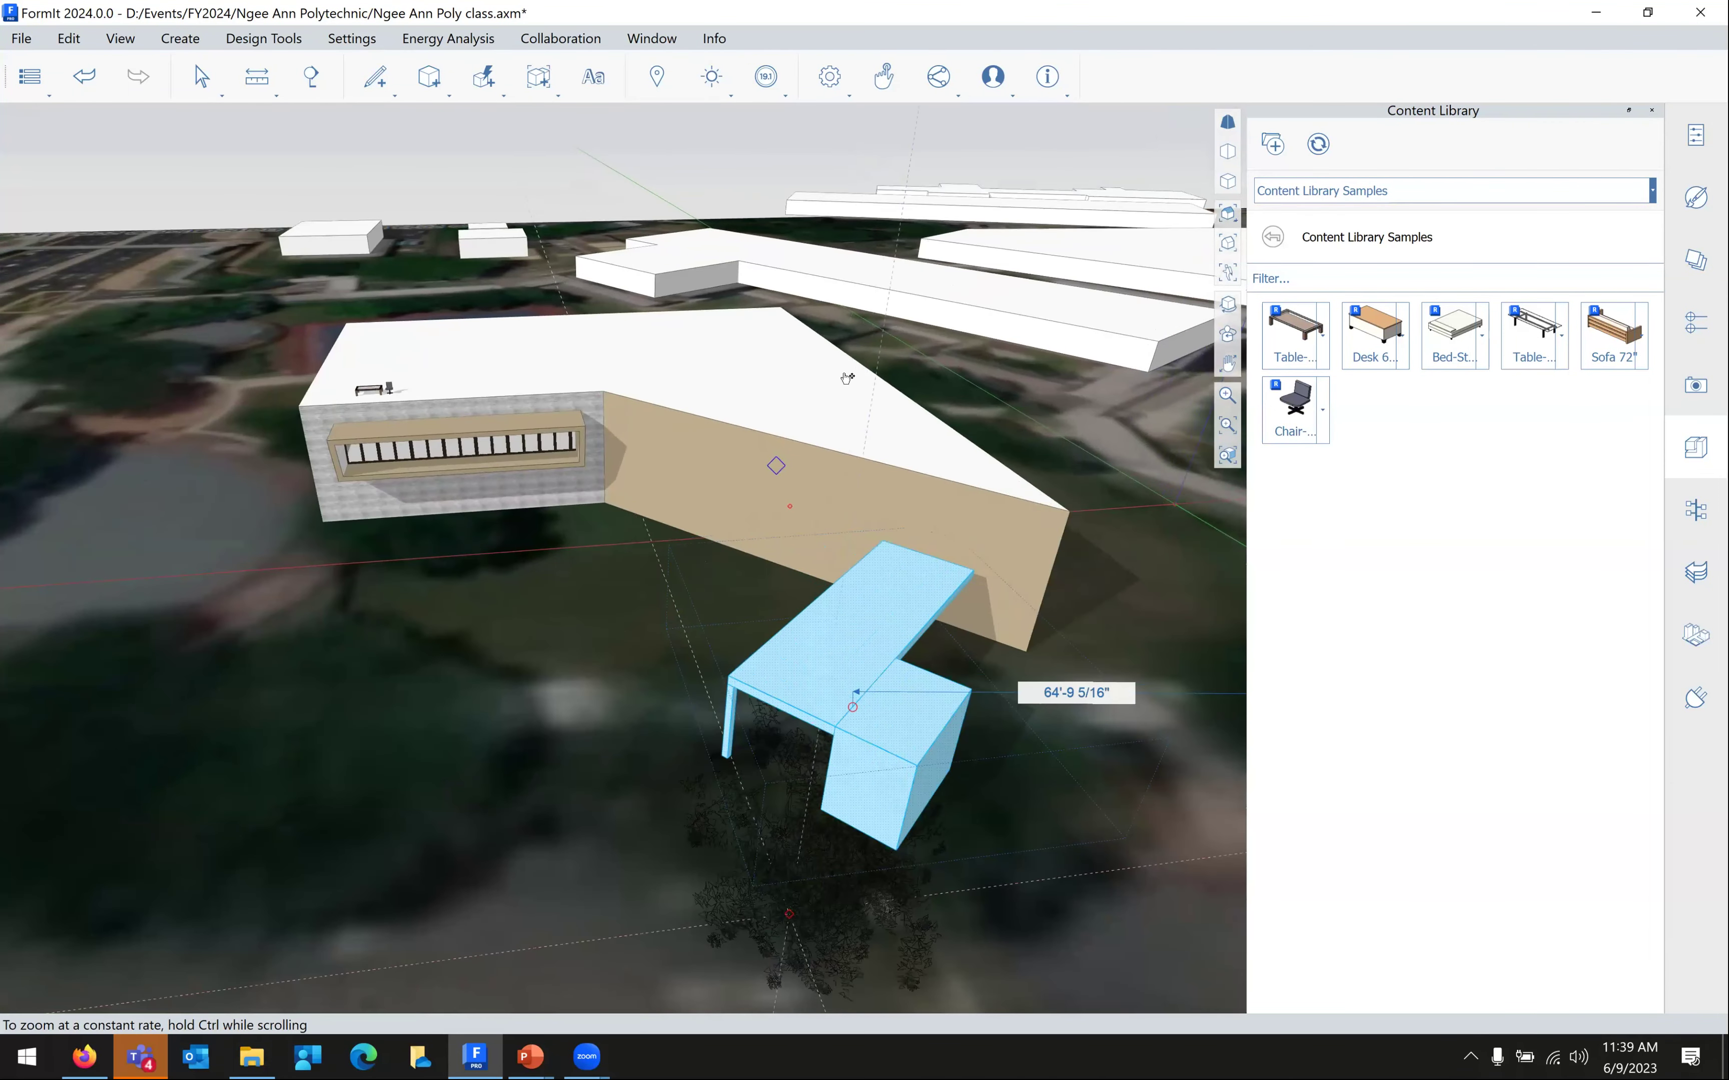
{"action": "scroll", "coordinate": [871, 397], "scroll_direction": "up", "scroll_amount": 4}
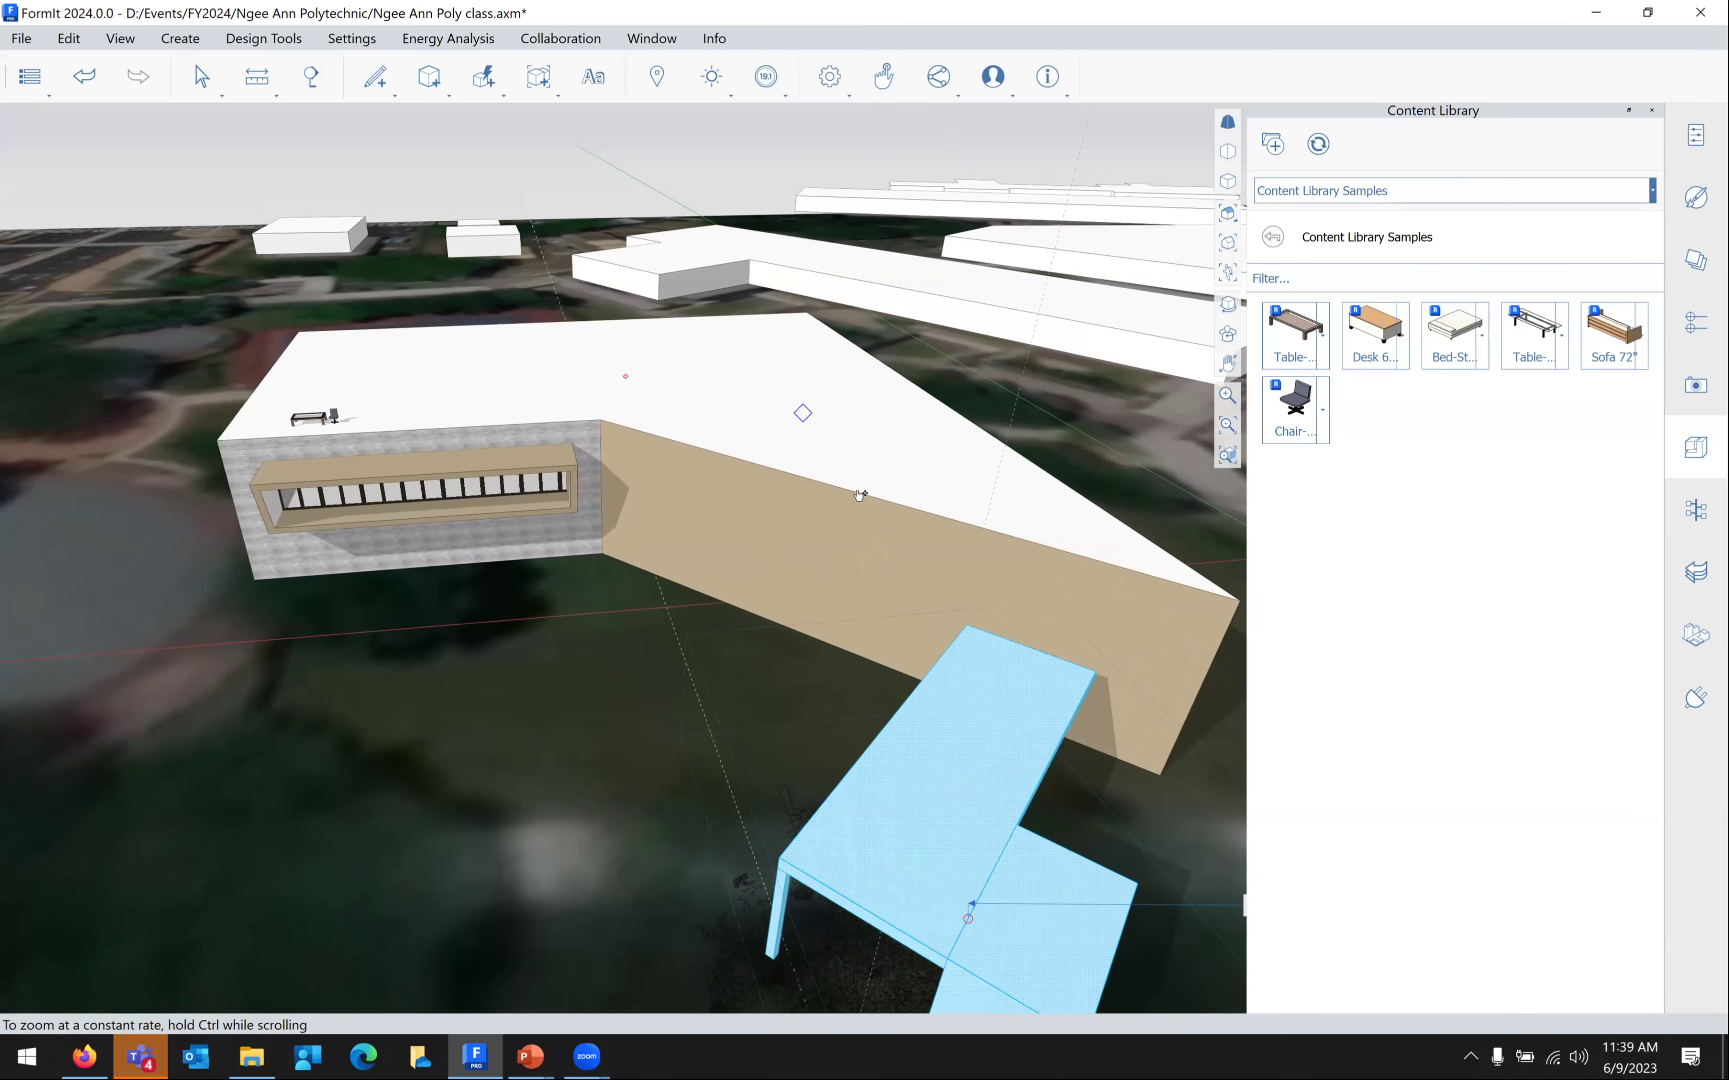
{"action": "middle_click_drag", "start_coordinate": [699, 473], "coordinate": [766, 491]}
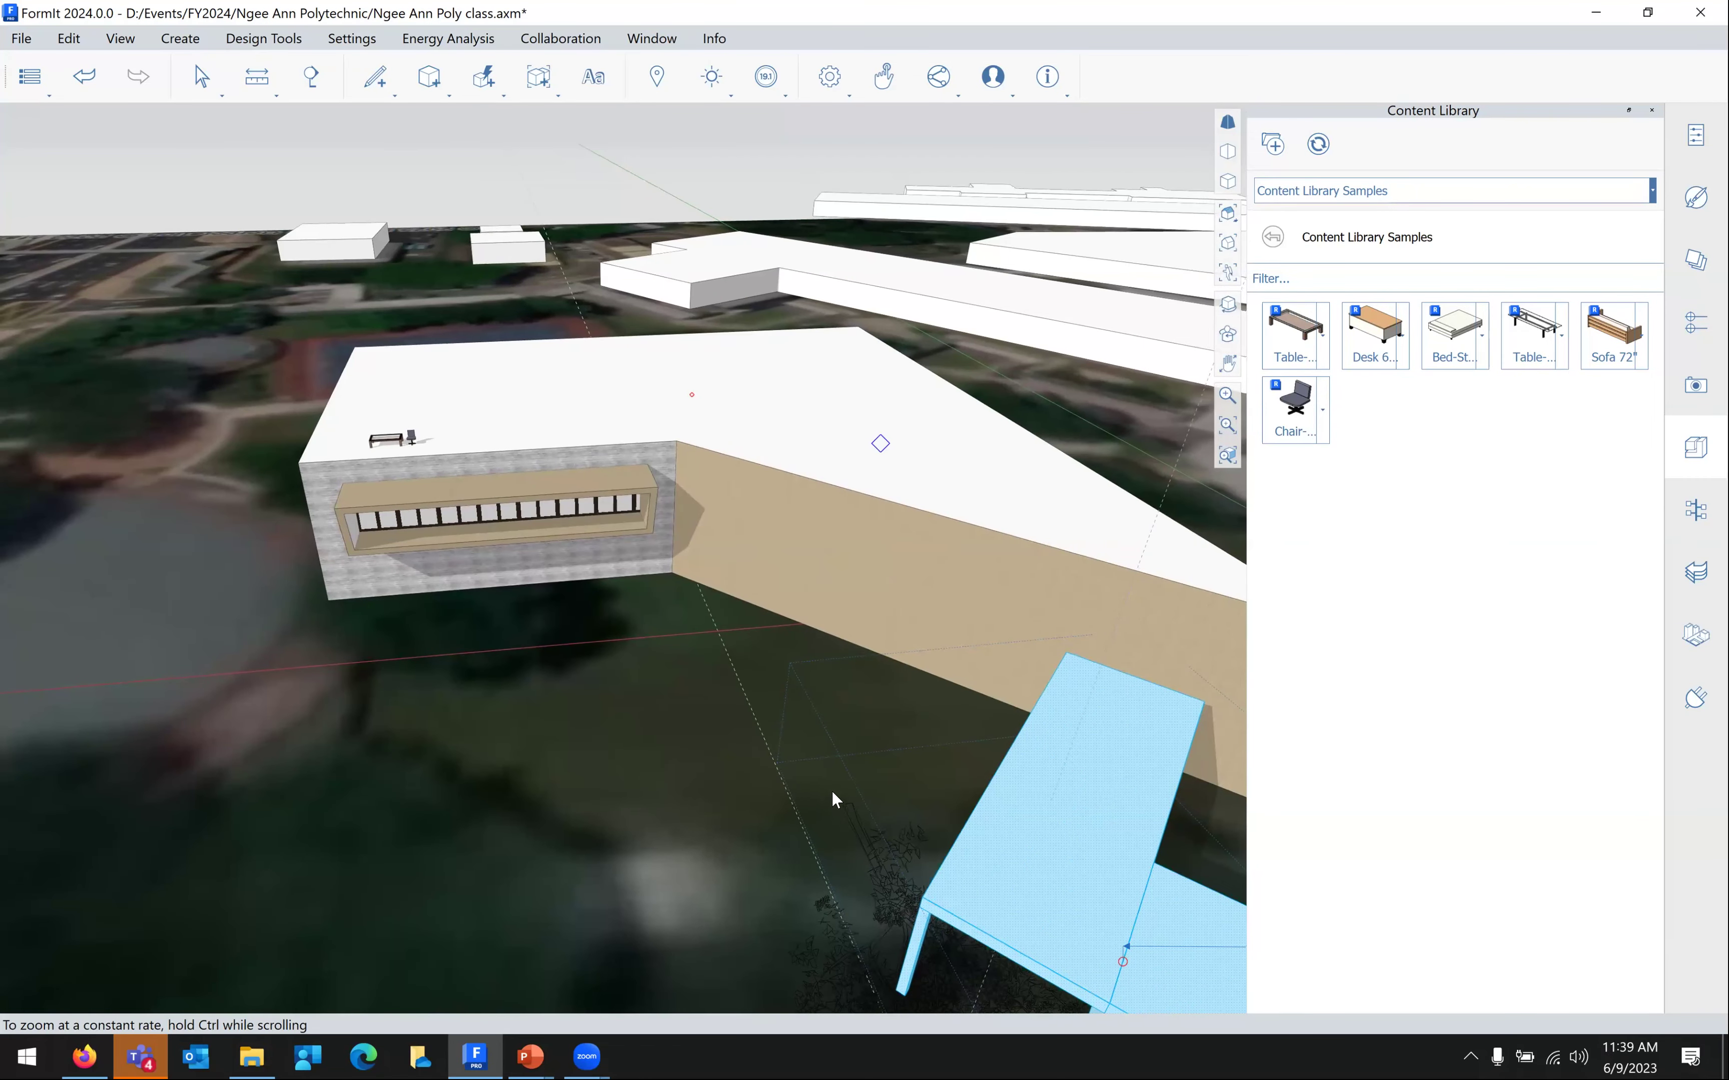
{"action": "scroll", "coordinate": [850, 380], "scroll_direction": "up", "scroll_amount": 2}
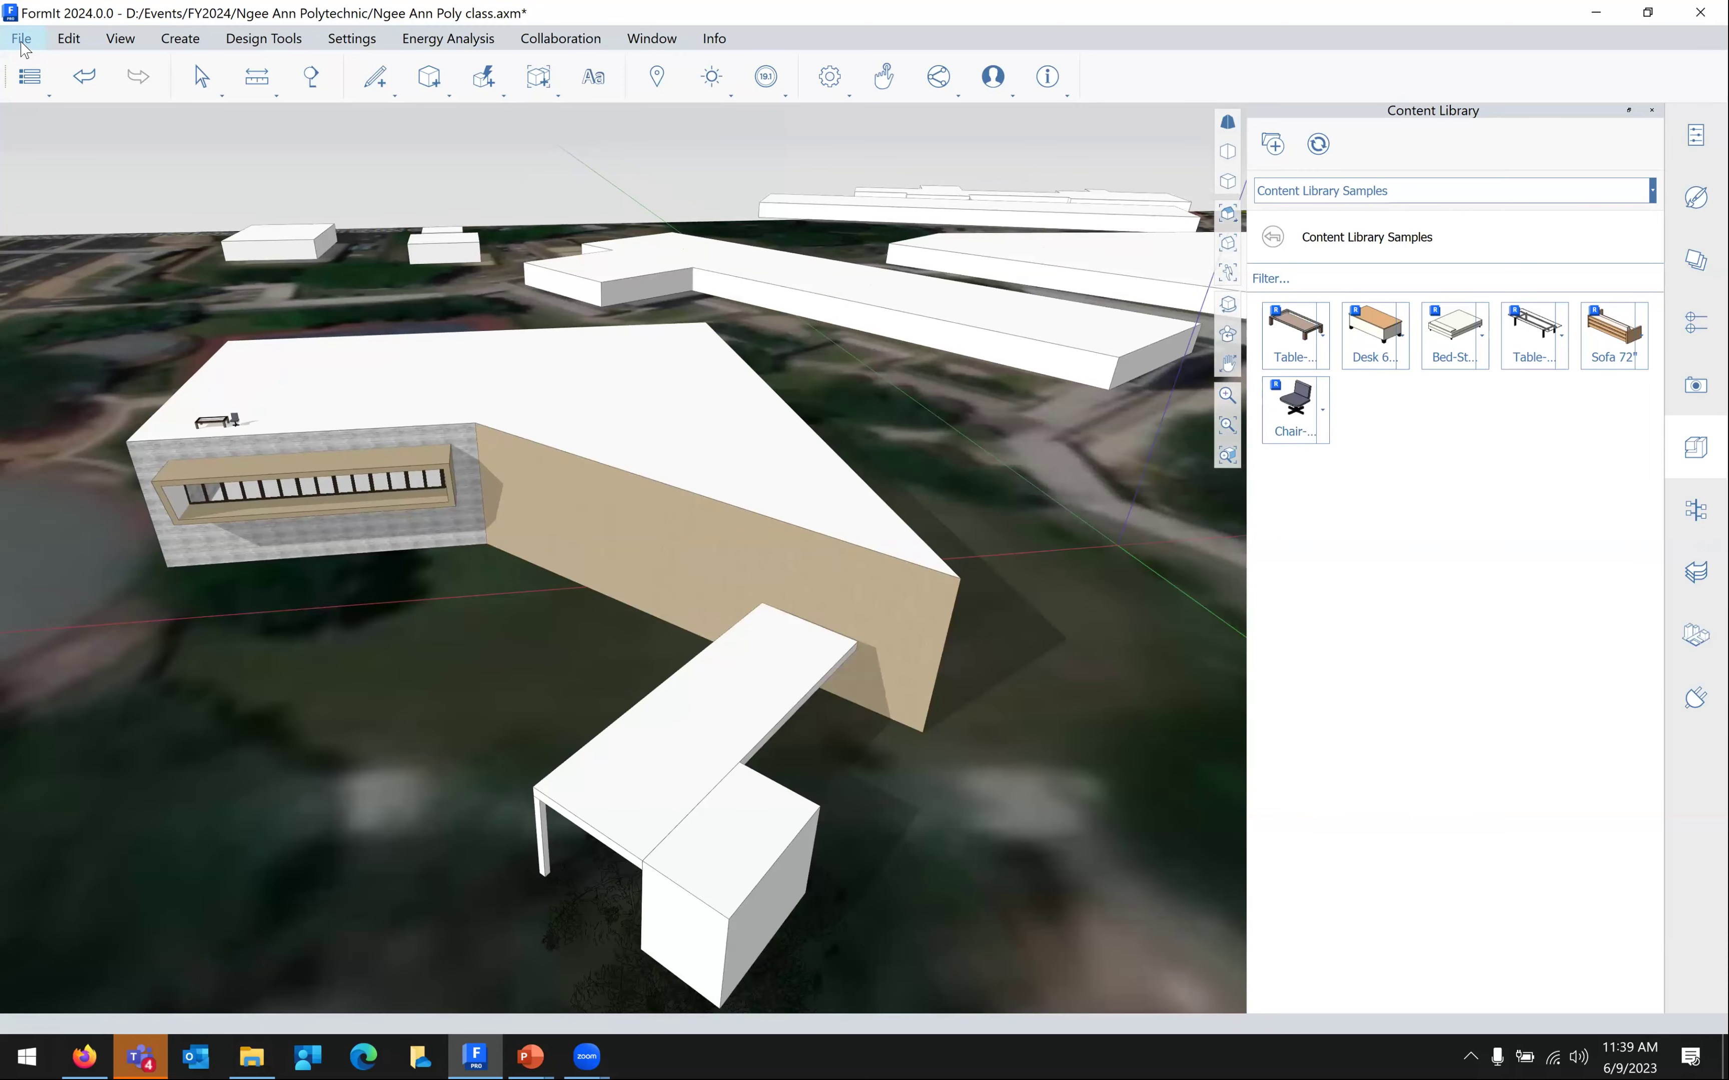
Start a local import and browse to the Lesson 5 > Importing Objects folder
{"action": "left_click", "coordinate": [21, 41]}
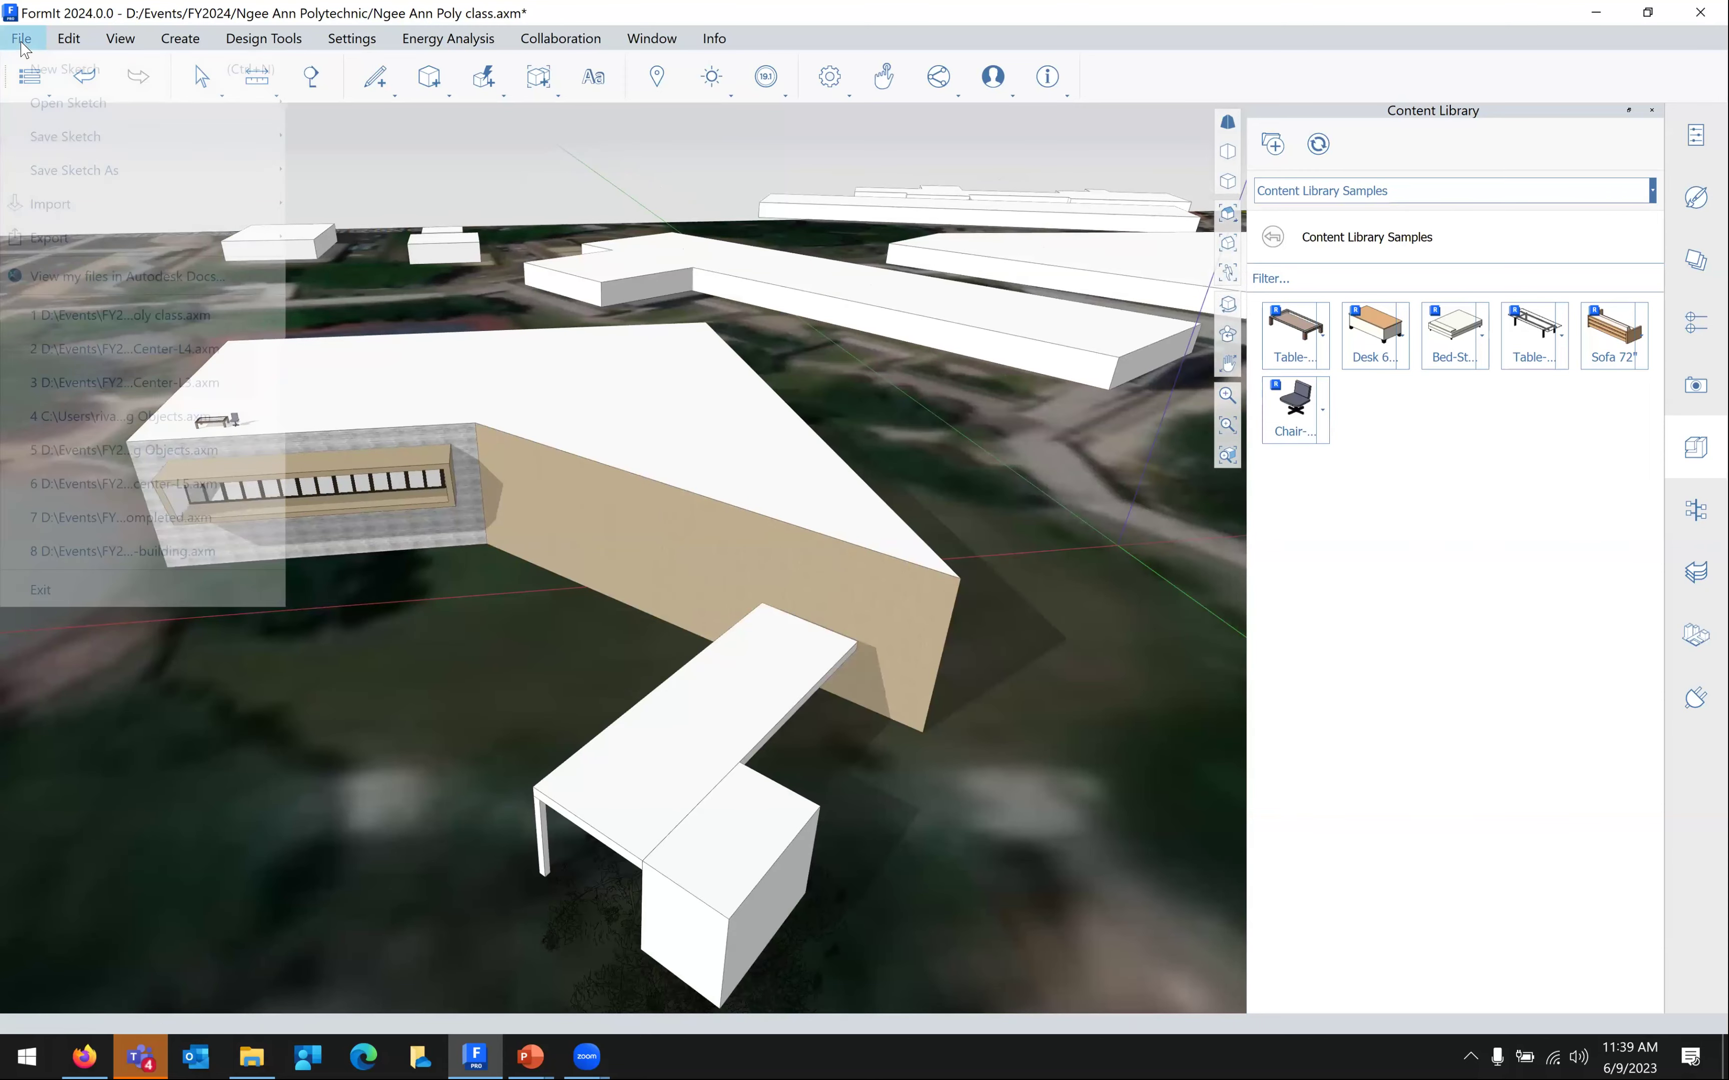
{"action": "mouse_move", "coordinate": [80, 209]}
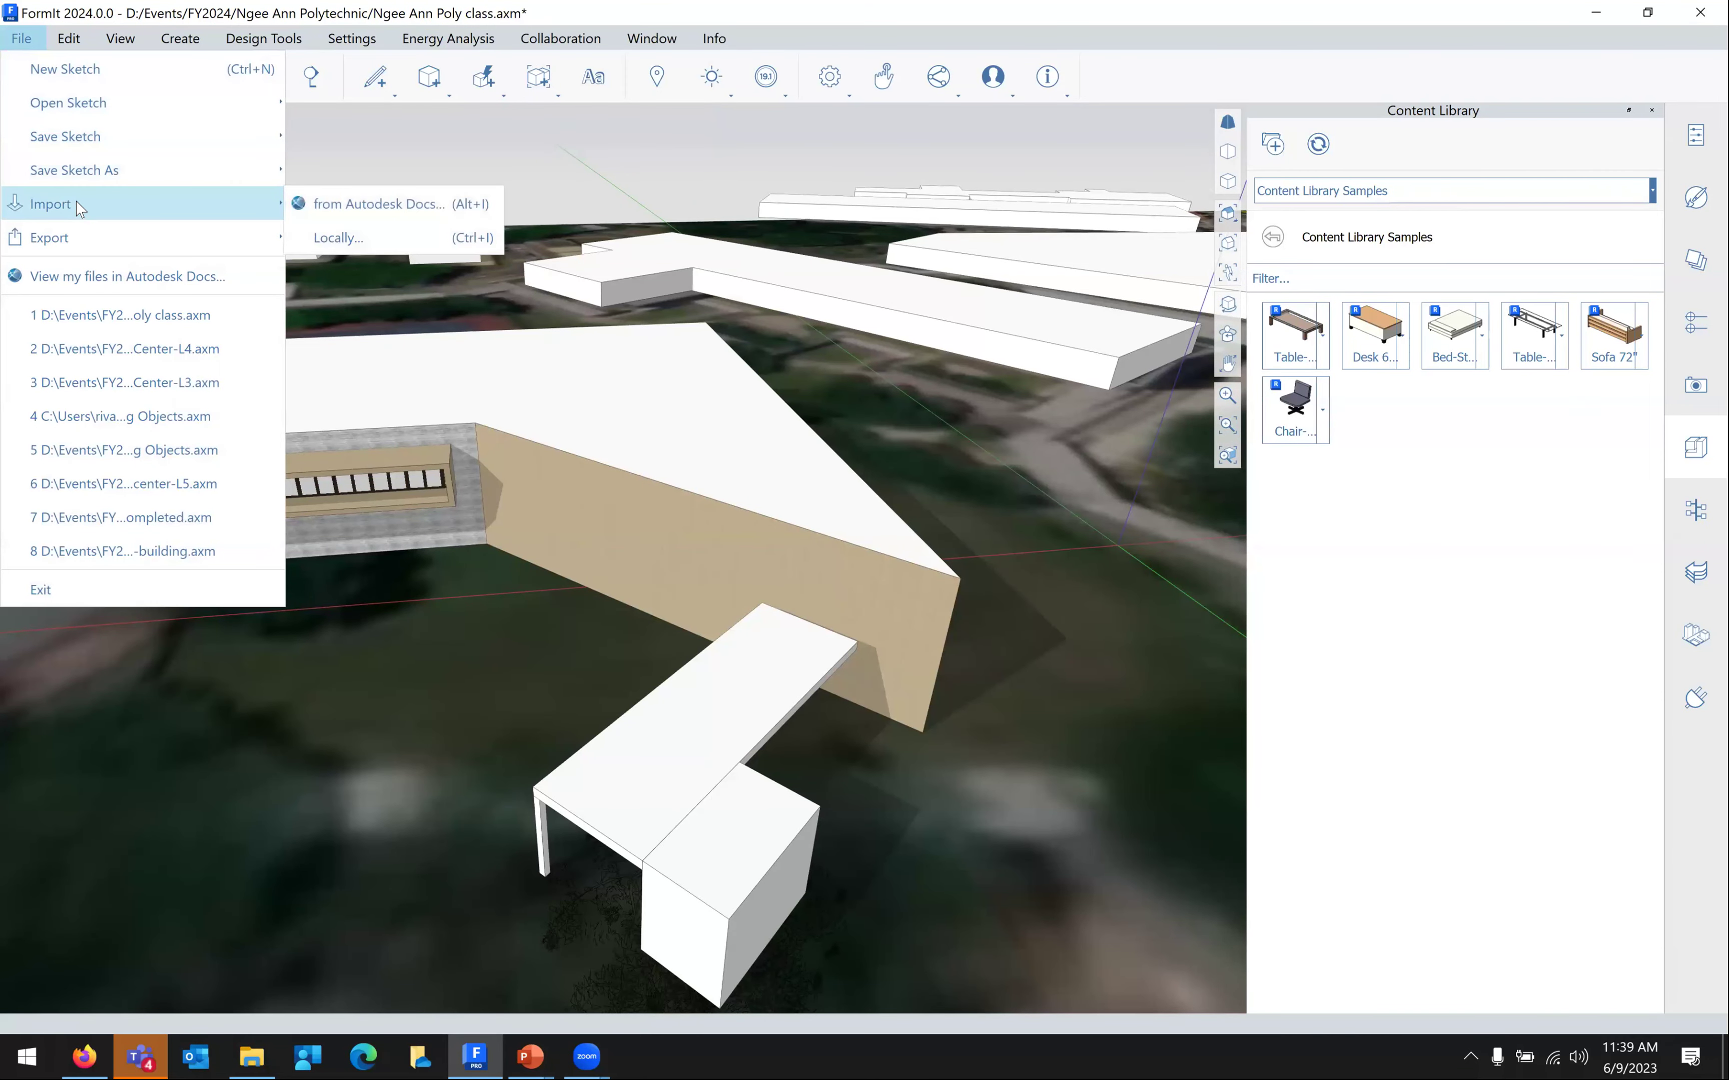
{"action": "left_click", "coordinate": [323, 240]}
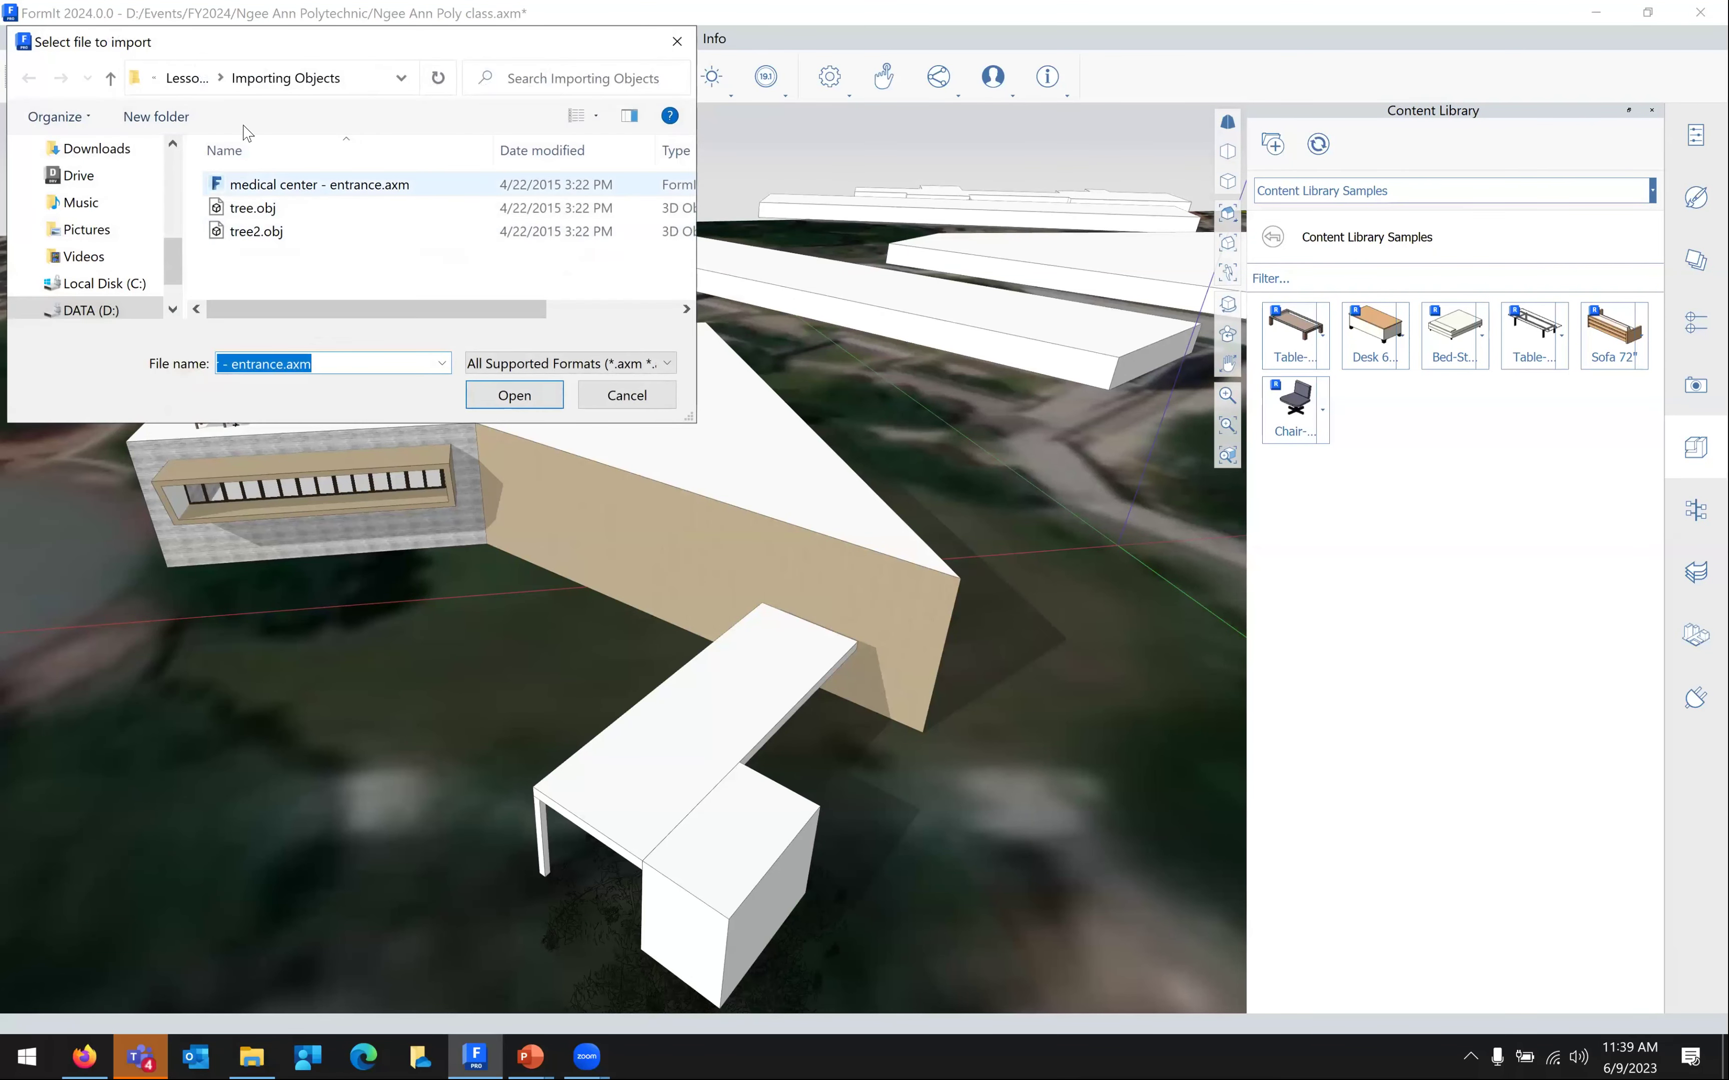
{"action": "left_click", "coordinate": [187, 78]}
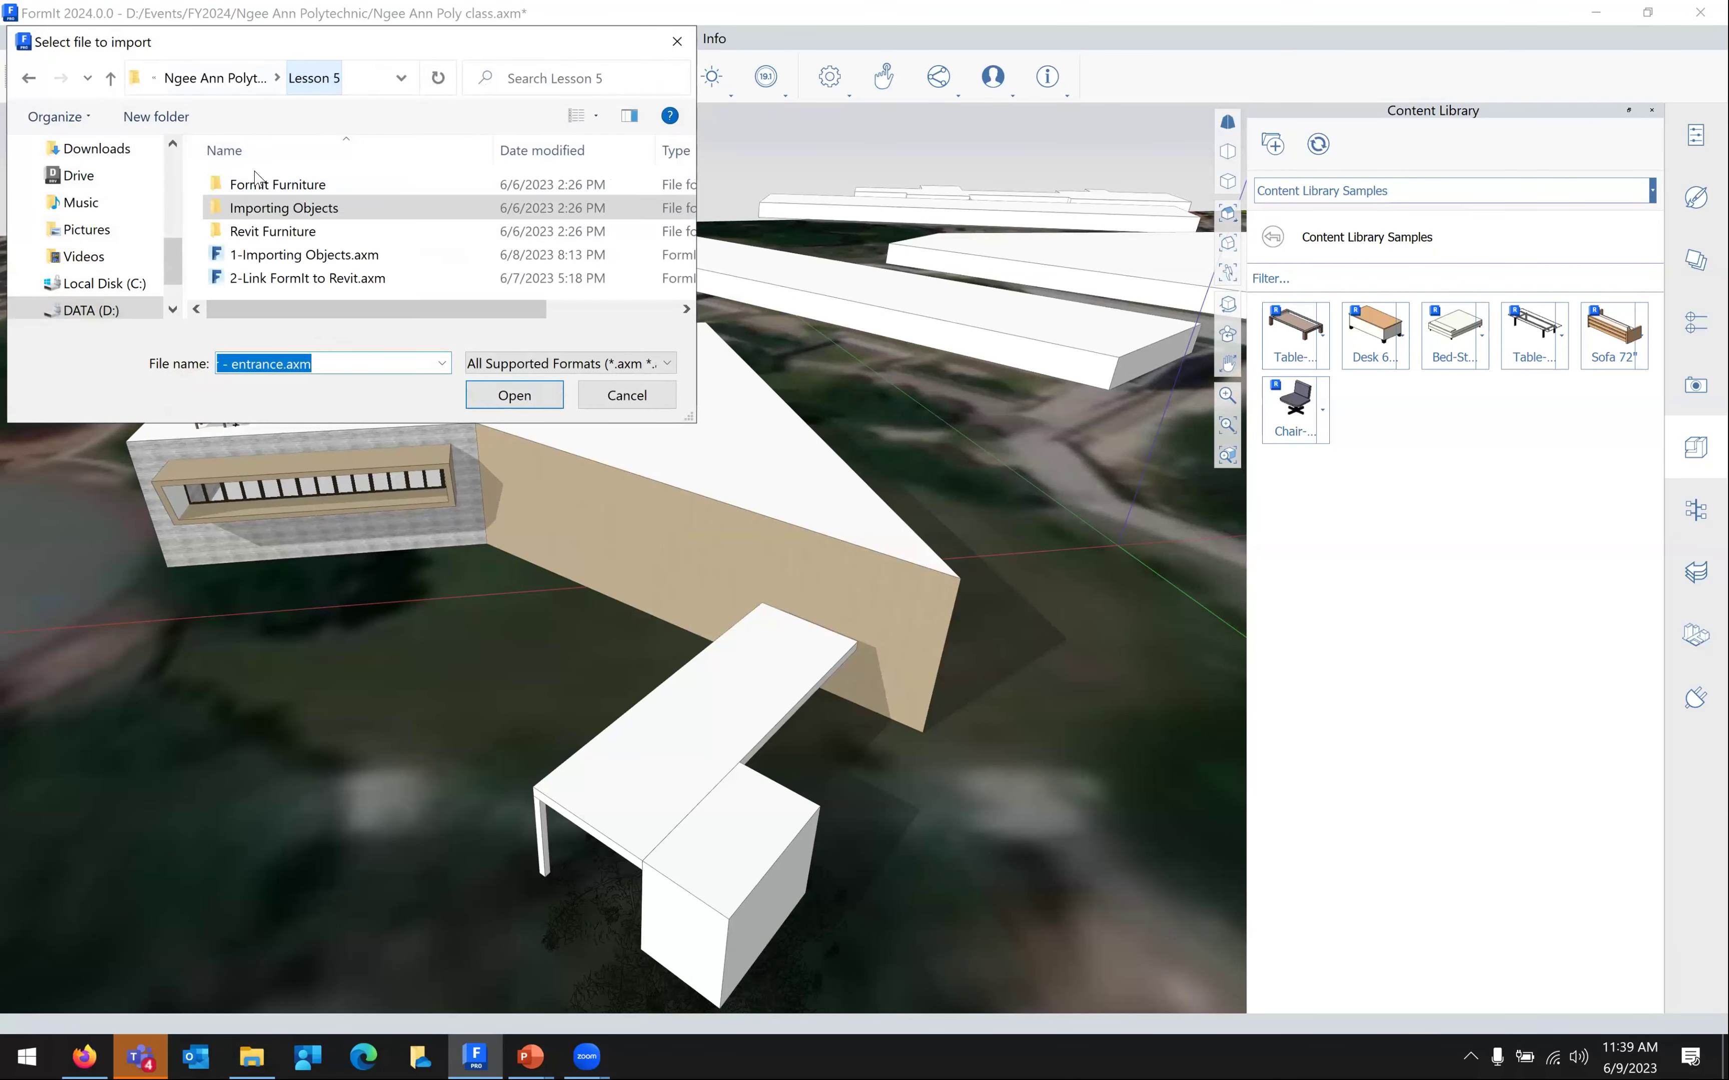
{"action": "left_click", "coordinate": [275, 210]}
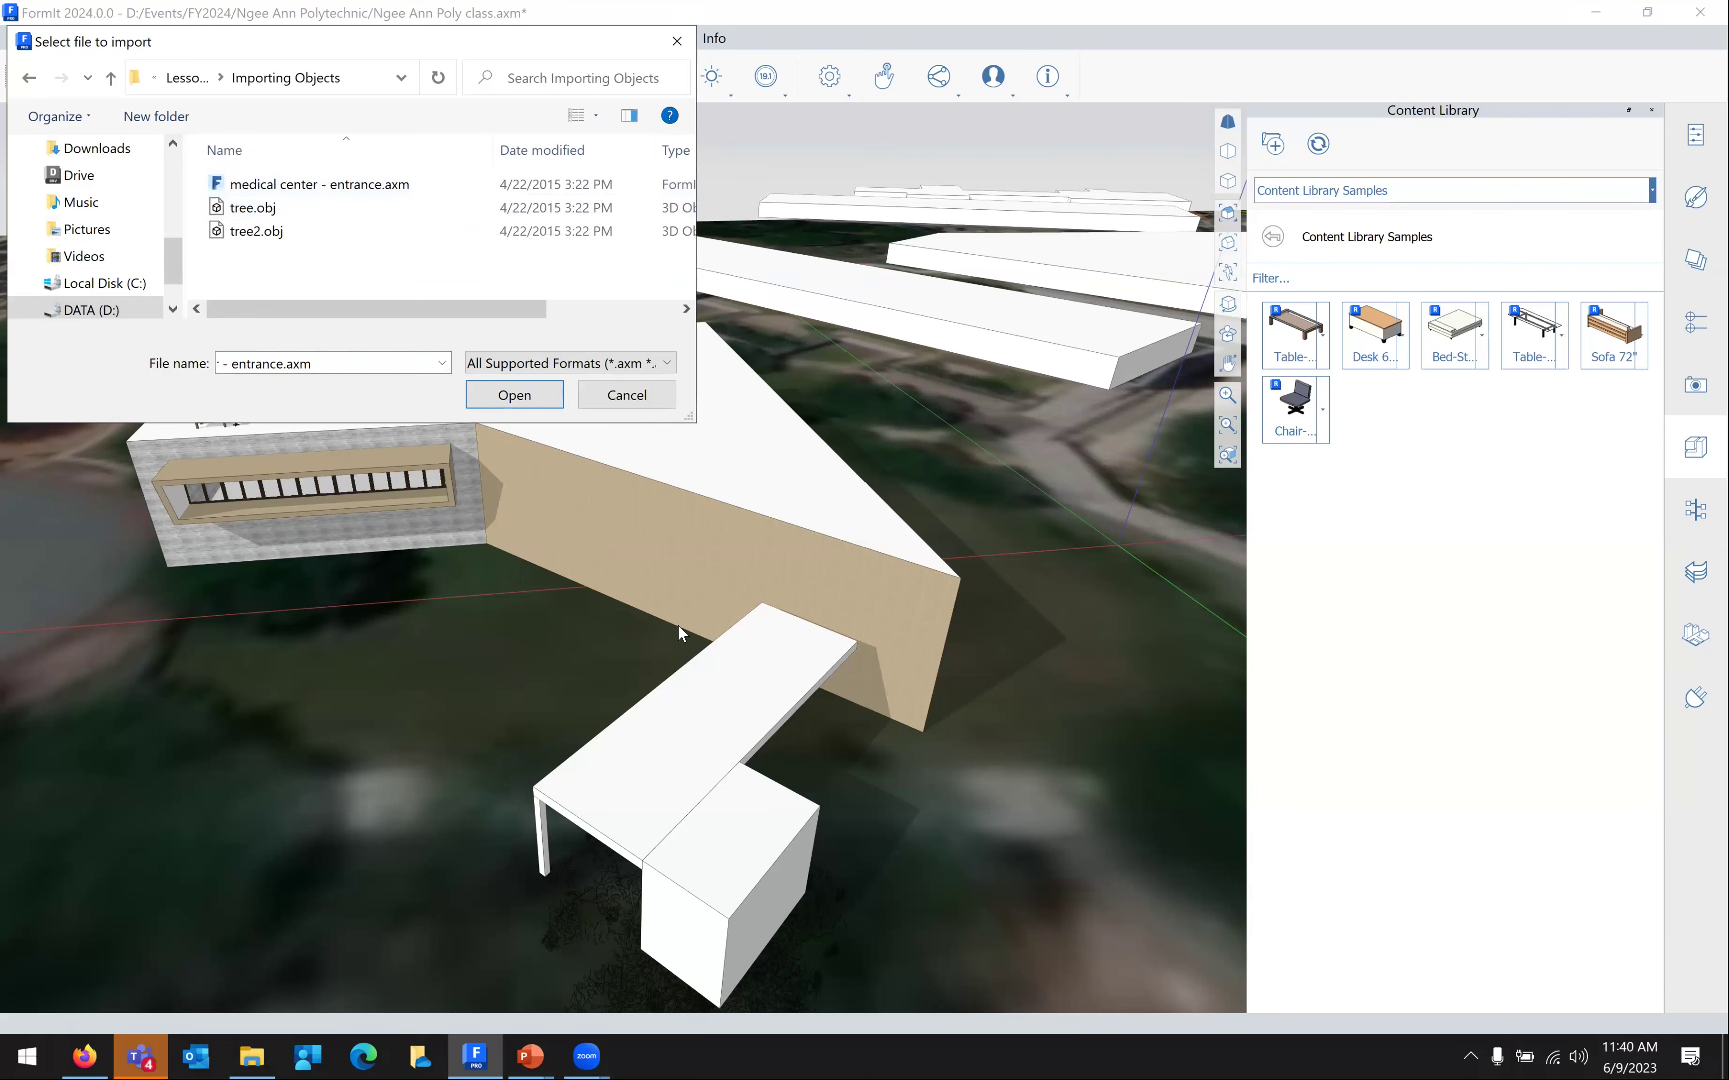
Cancel the import and slide the canopy snug against the building's tan wall
{"action": "left_click", "coordinate": [608, 396]}
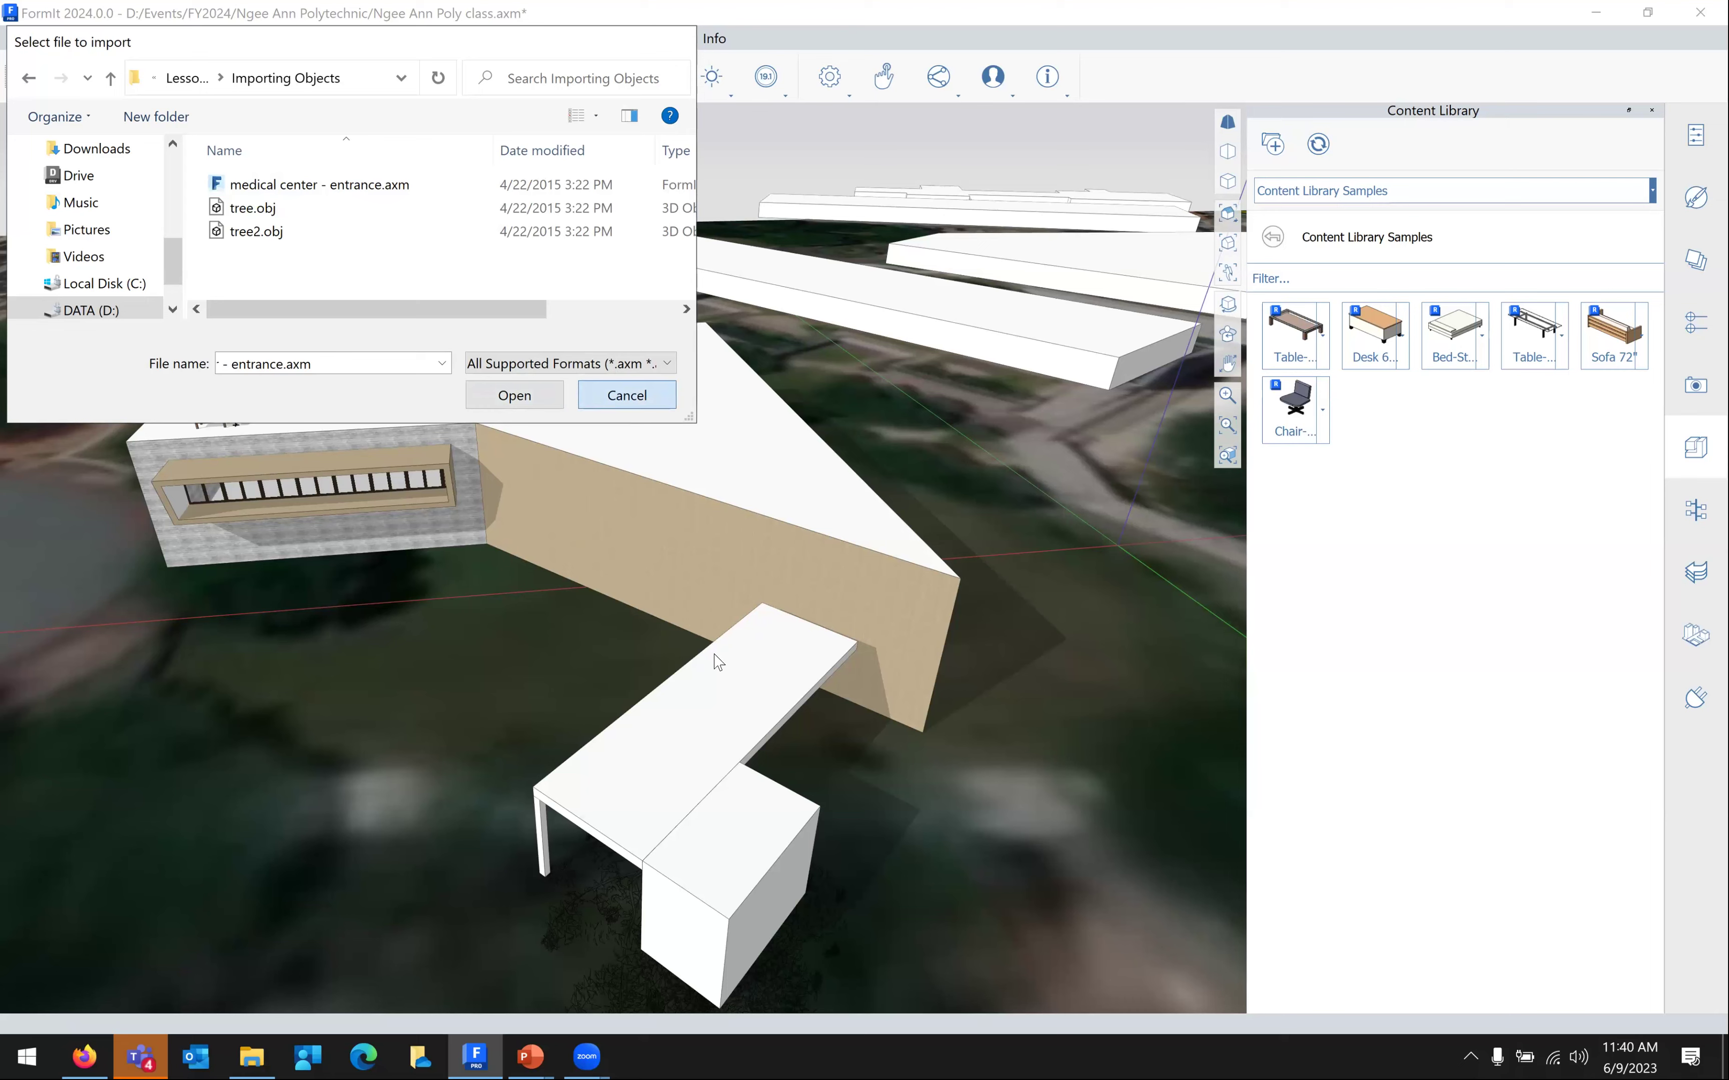
{"action": "scroll", "coordinate": [750, 693], "scroll_direction": "down", "scroll_amount": 4}
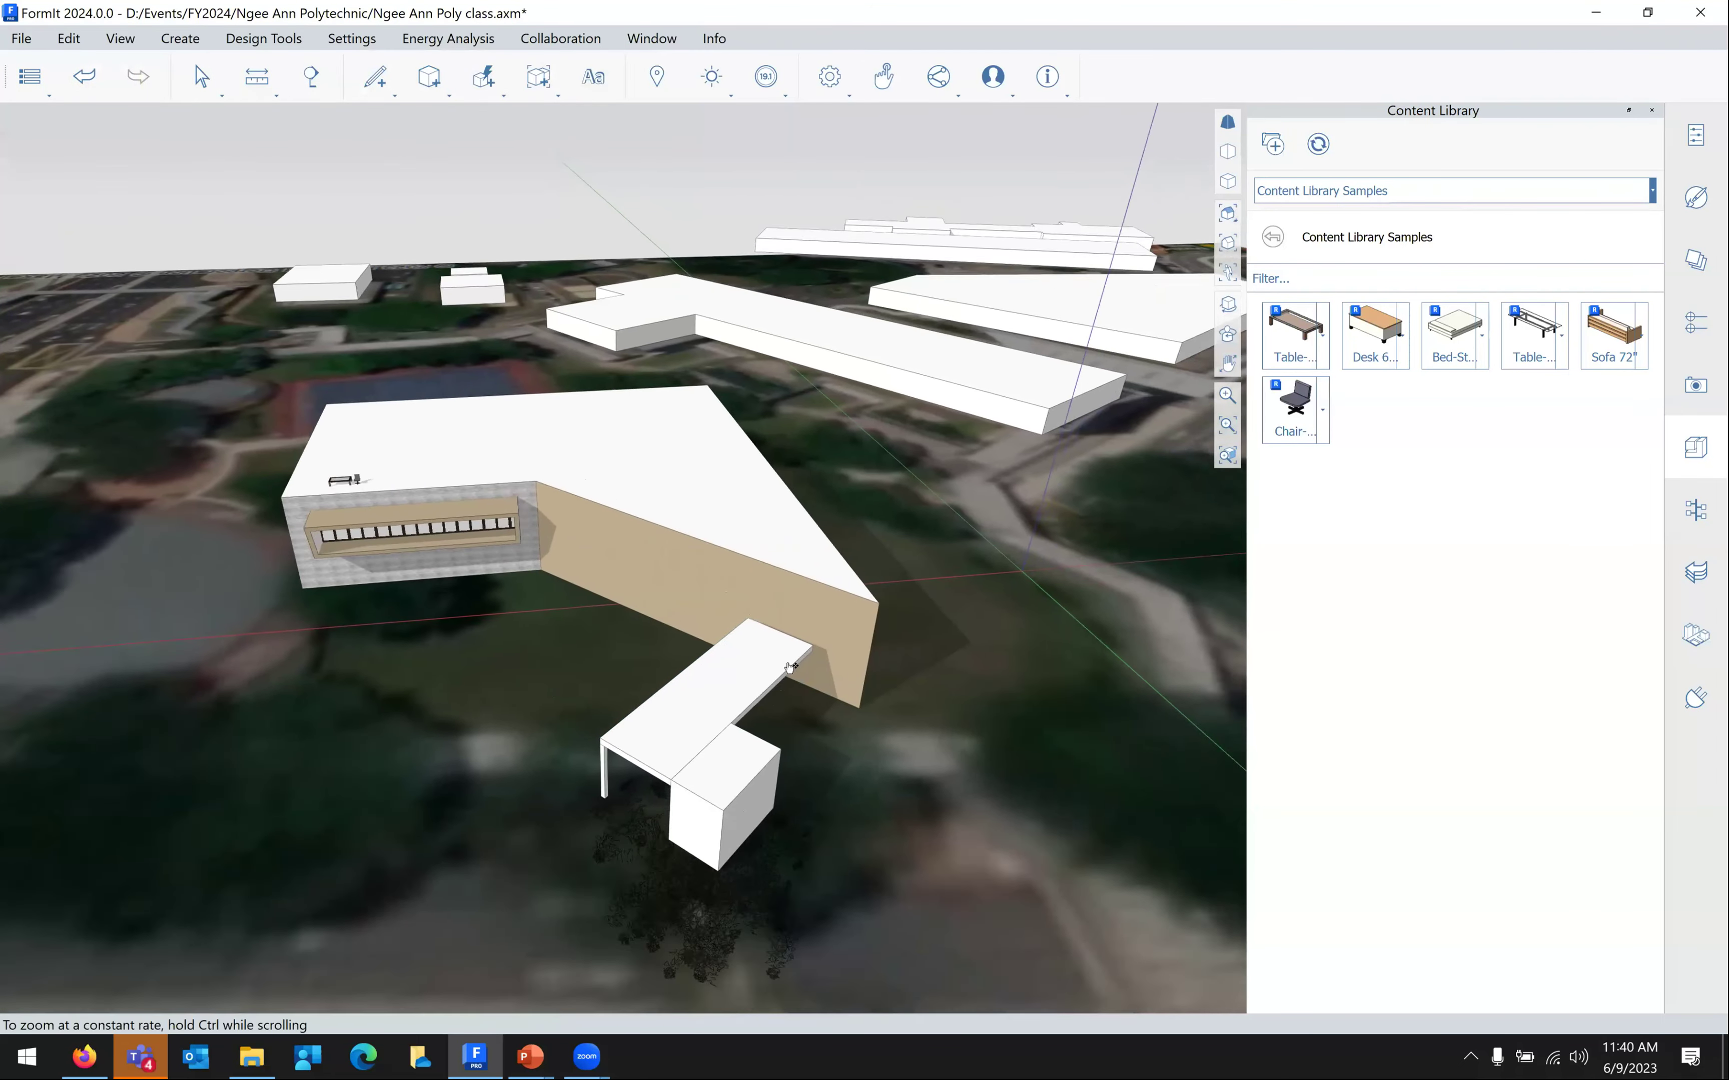
{"action": "scroll", "coordinate": [793, 667], "scroll_direction": "down", "scroll_amount": 4}
{"action": "scroll", "coordinate": [785, 627], "scroll_direction": "up", "scroll_amount": 2}
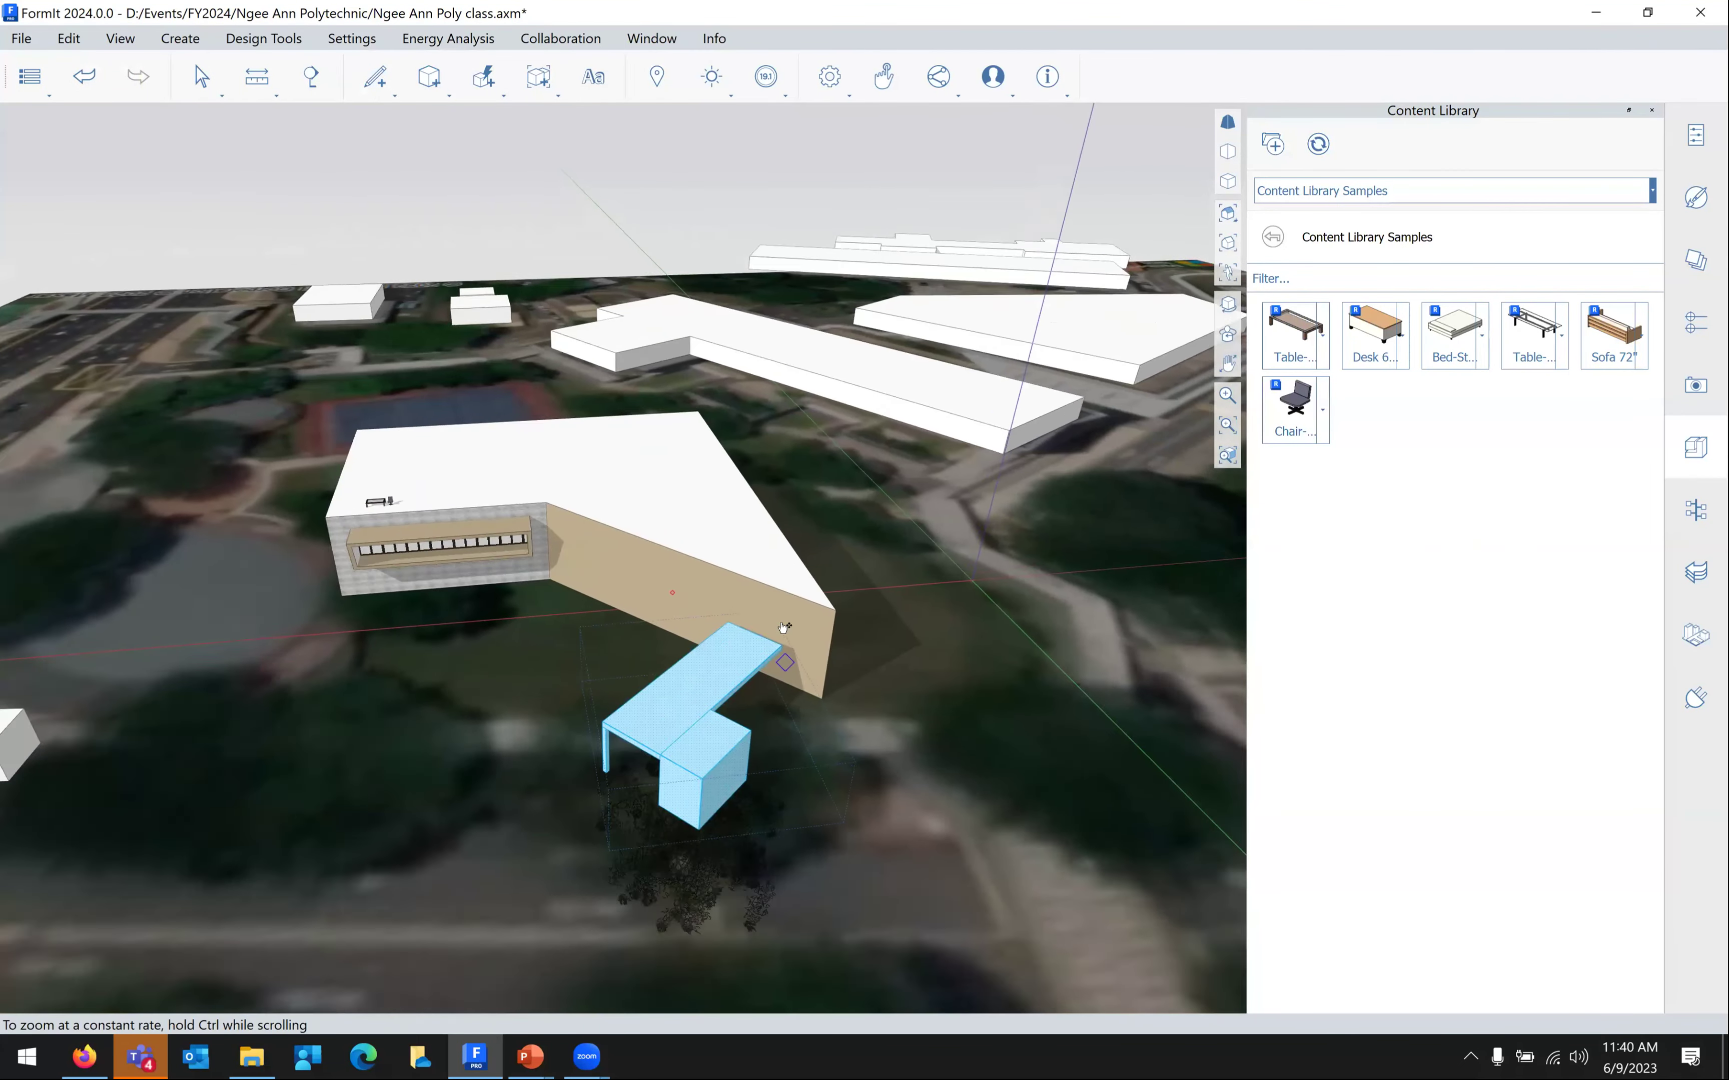
{"action": "scroll", "coordinate": [785, 628], "scroll_direction": "up", "scroll_amount": 5}
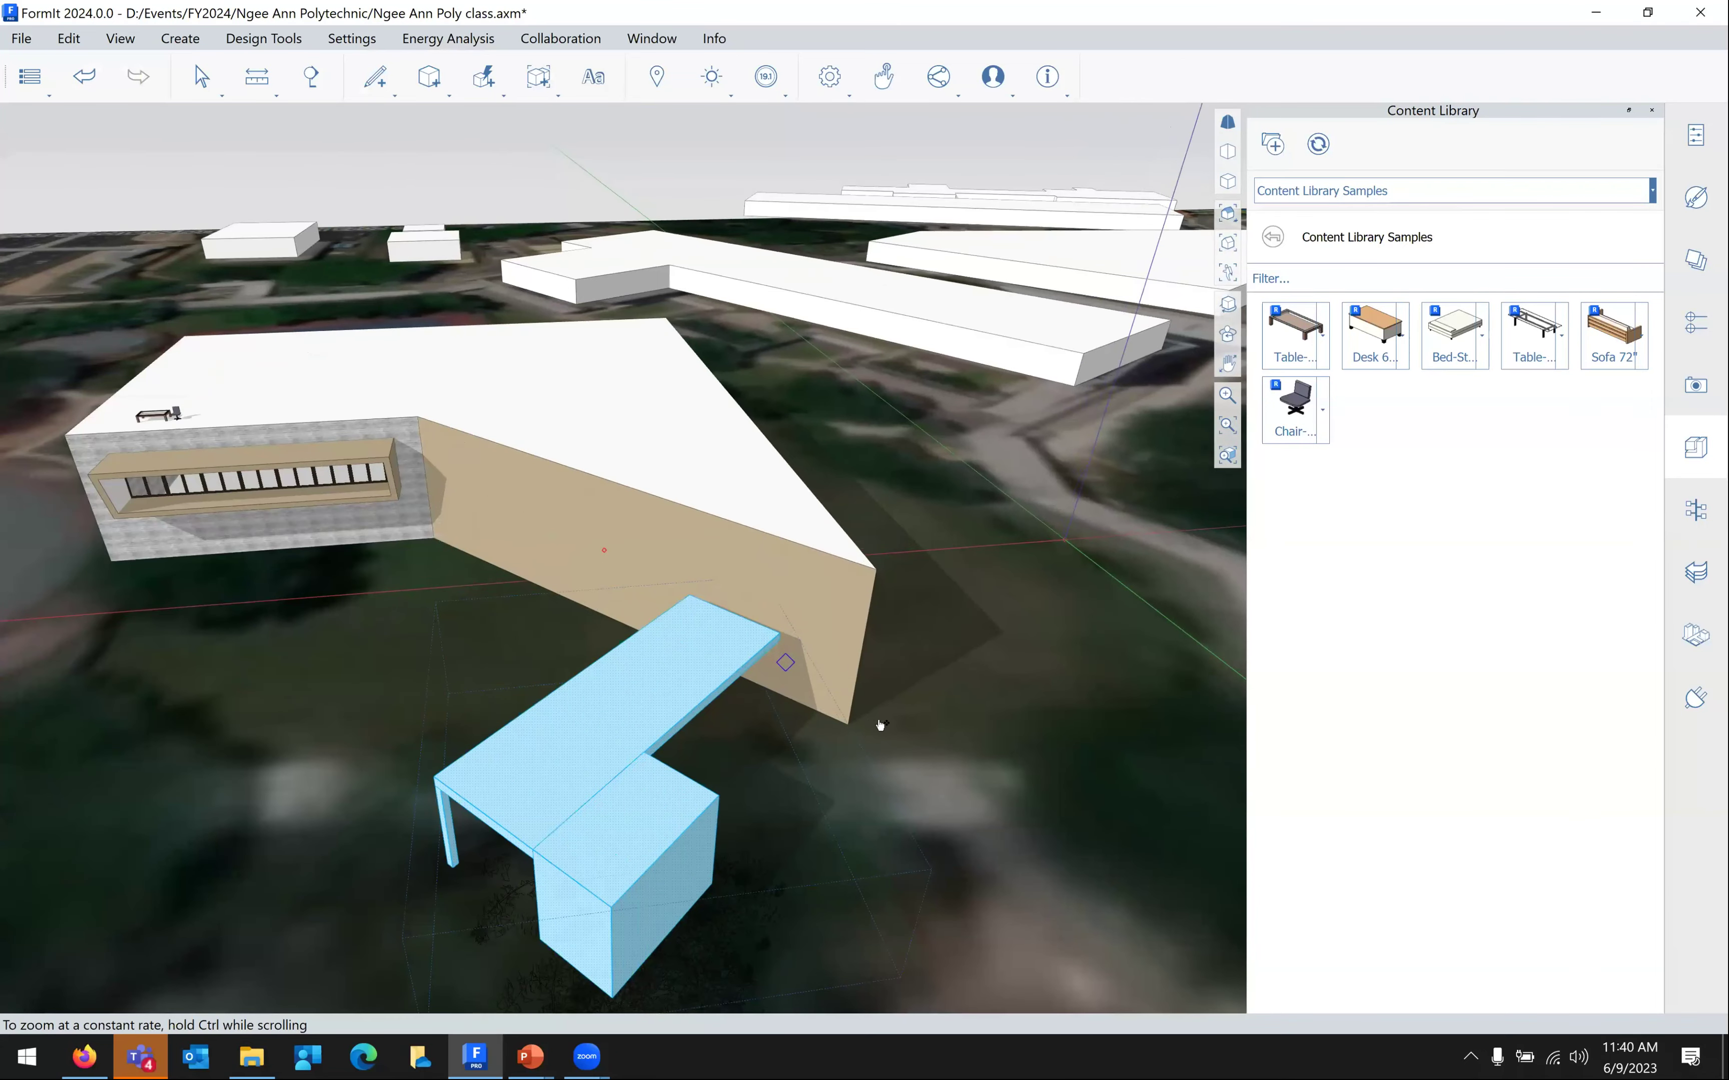
{"action": "scroll", "coordinate": [879, 722], "scroll_direction": "up", "scroll_amount": 3}
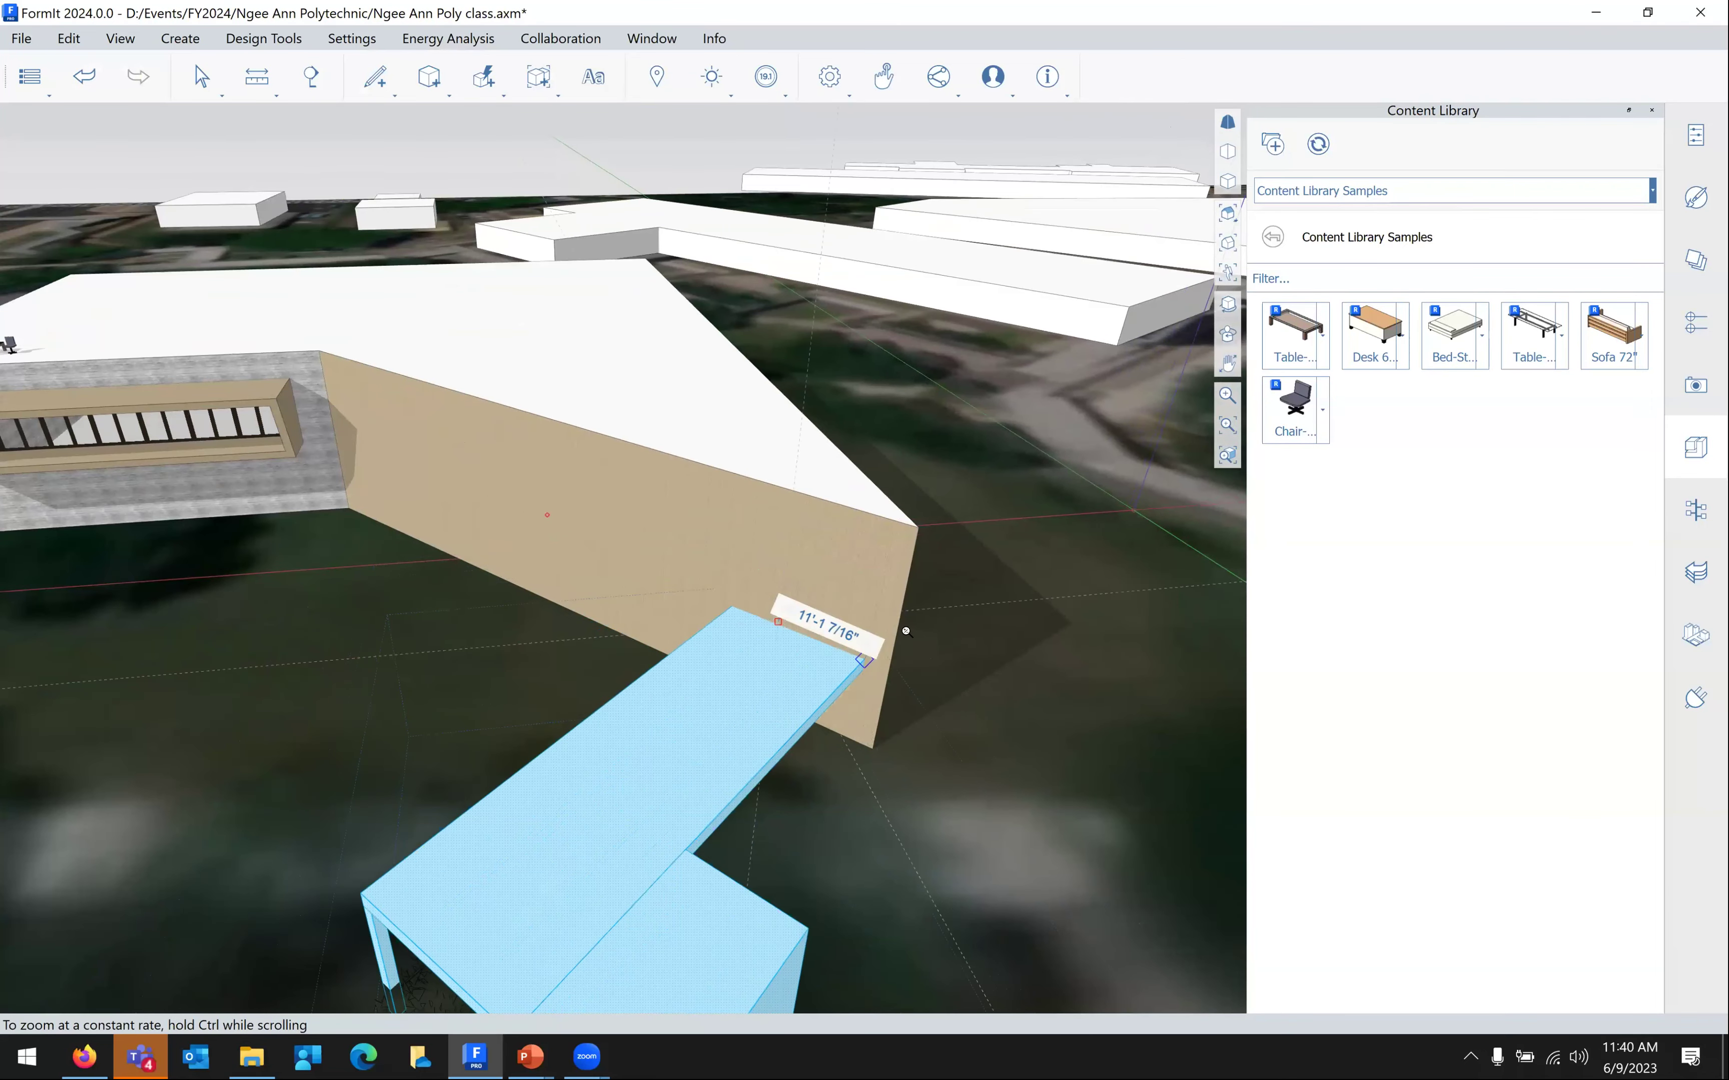
{"action": "scroll", "coordinate": [887, 529], "scroll_direction": "up", "scroll_amount": 3}
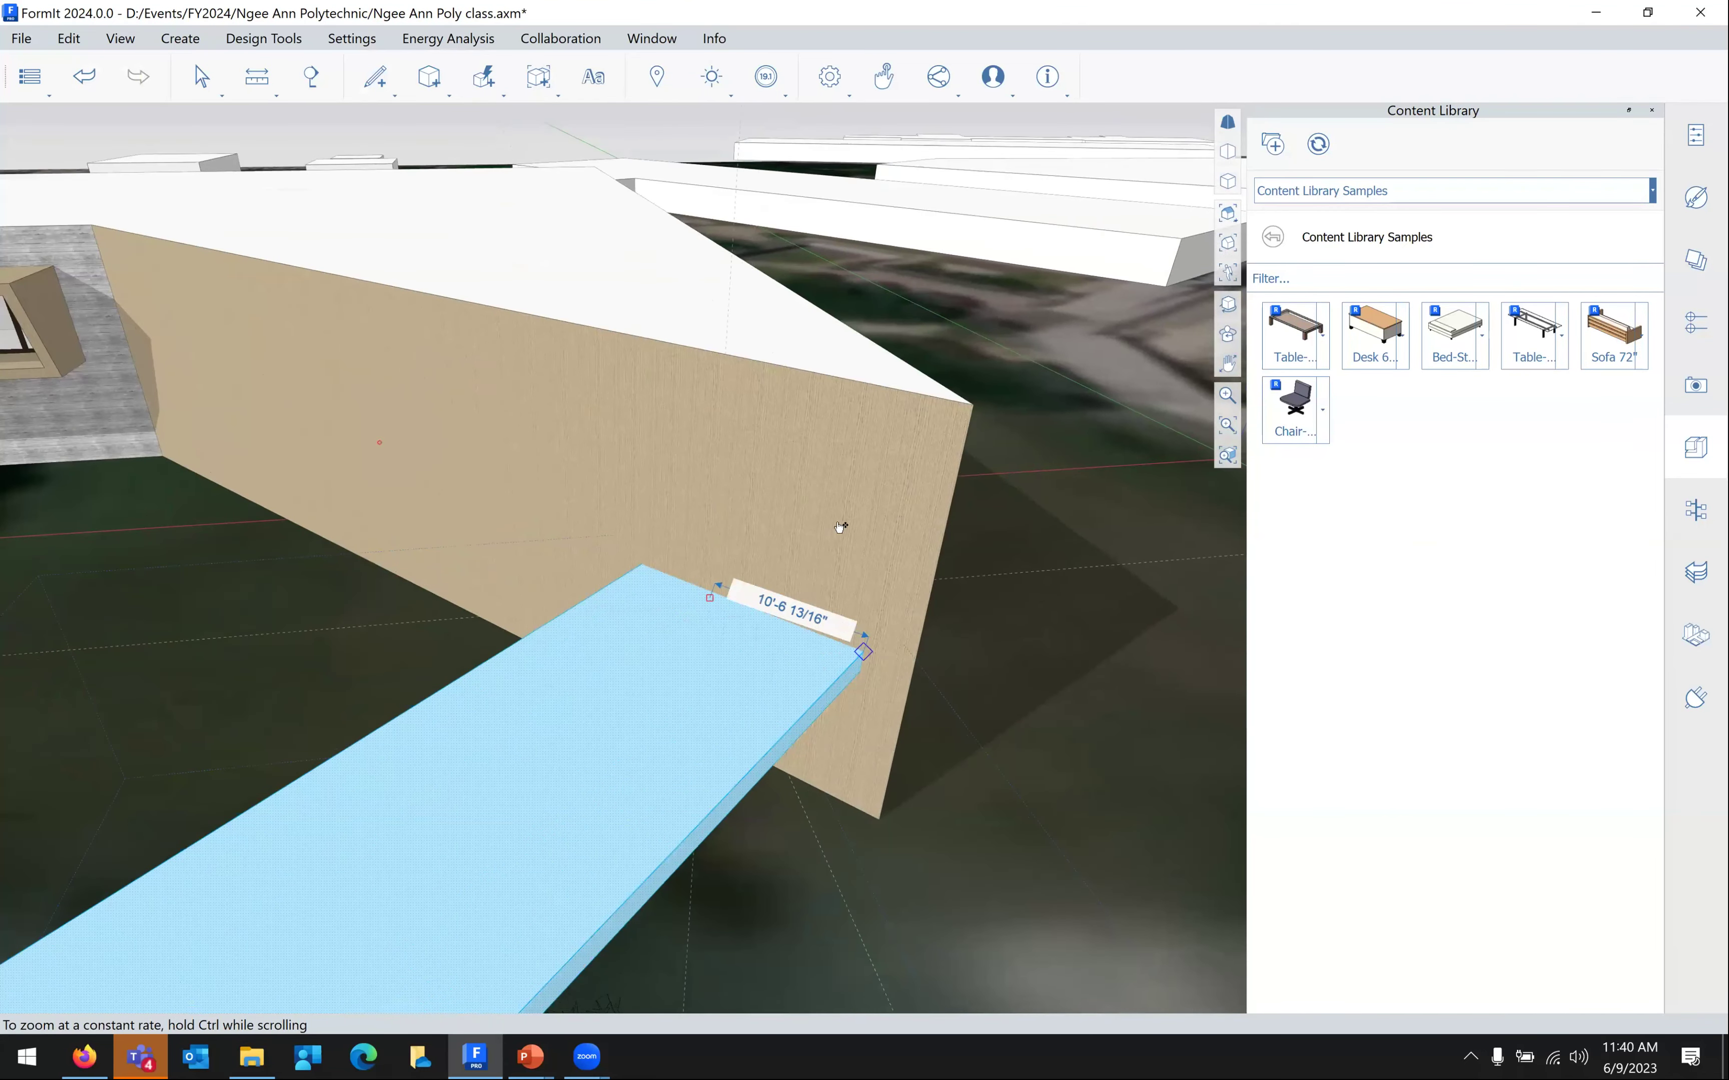
{"action": "scroll", "coordinate": [834, 528], "scroll_direction": "up", "scroll_amount": 3}
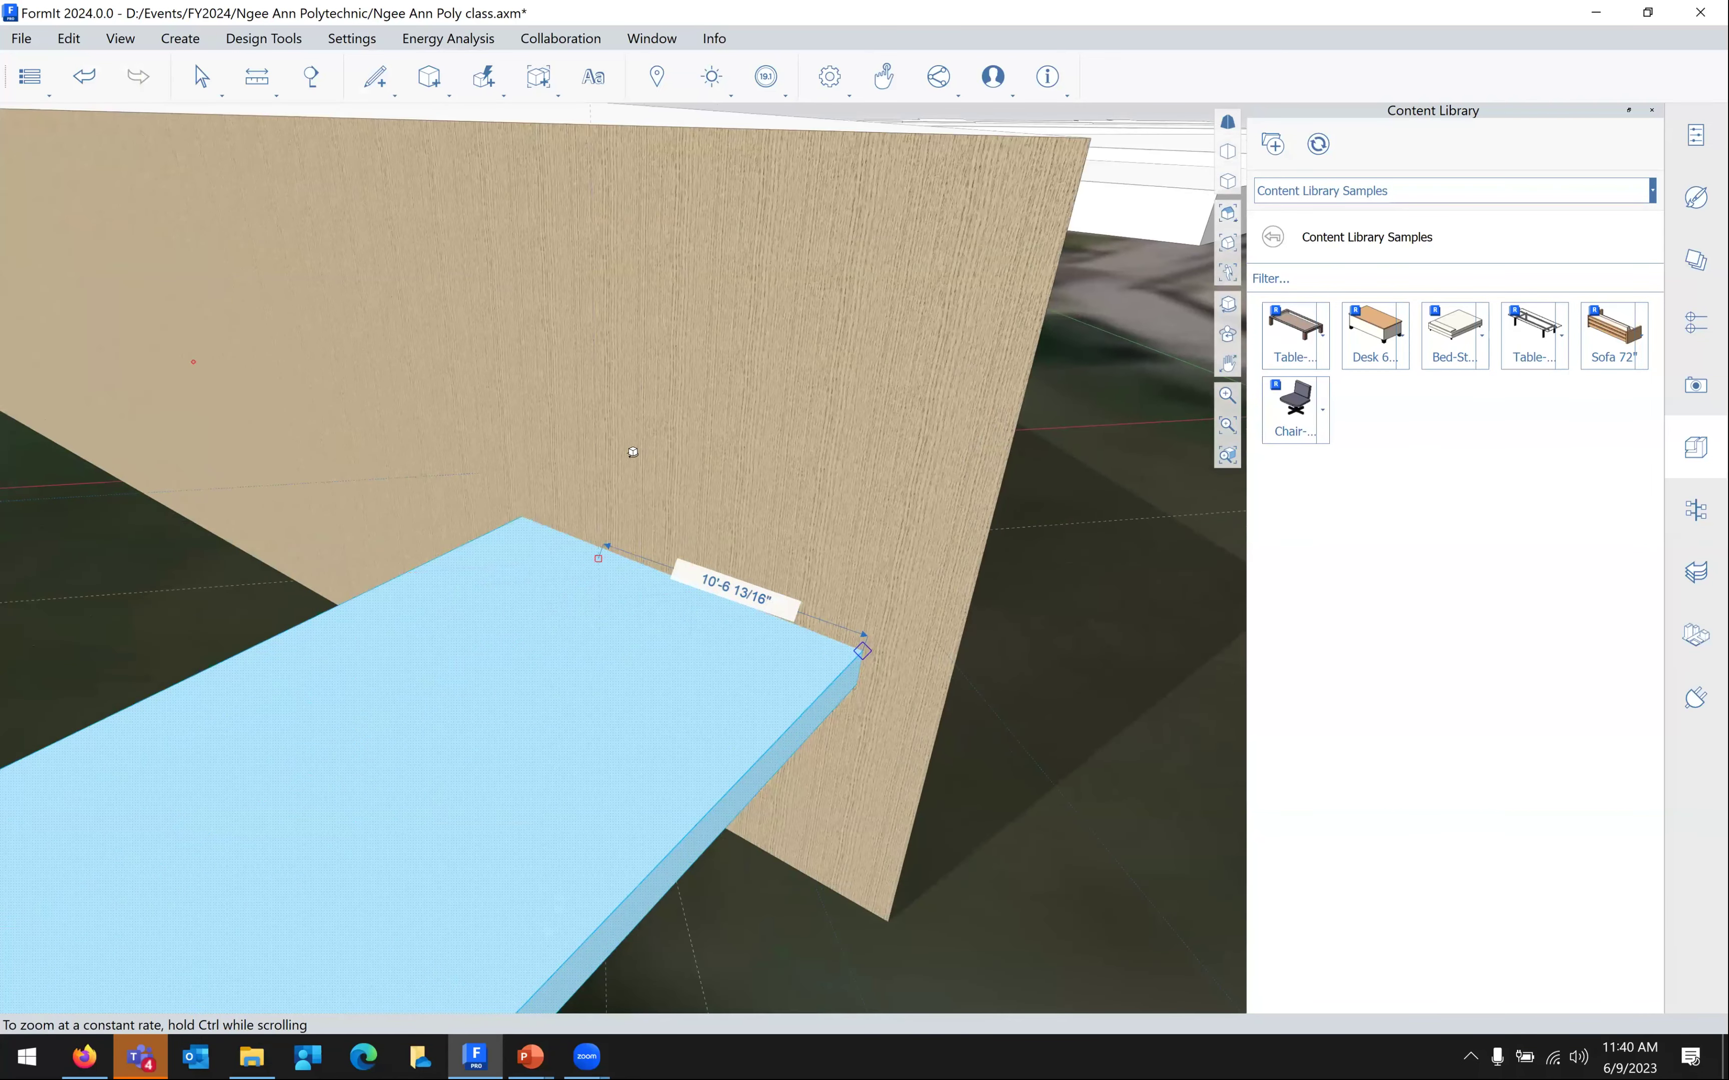
{"action": "scroll", "coordinate": [697, 486], "scroll_direction": "up", "scroll_amount": 1}
{"action": "scroll", "coordinate": [822, 594], "scroll_direction": "up", "scroll_amount": 1}
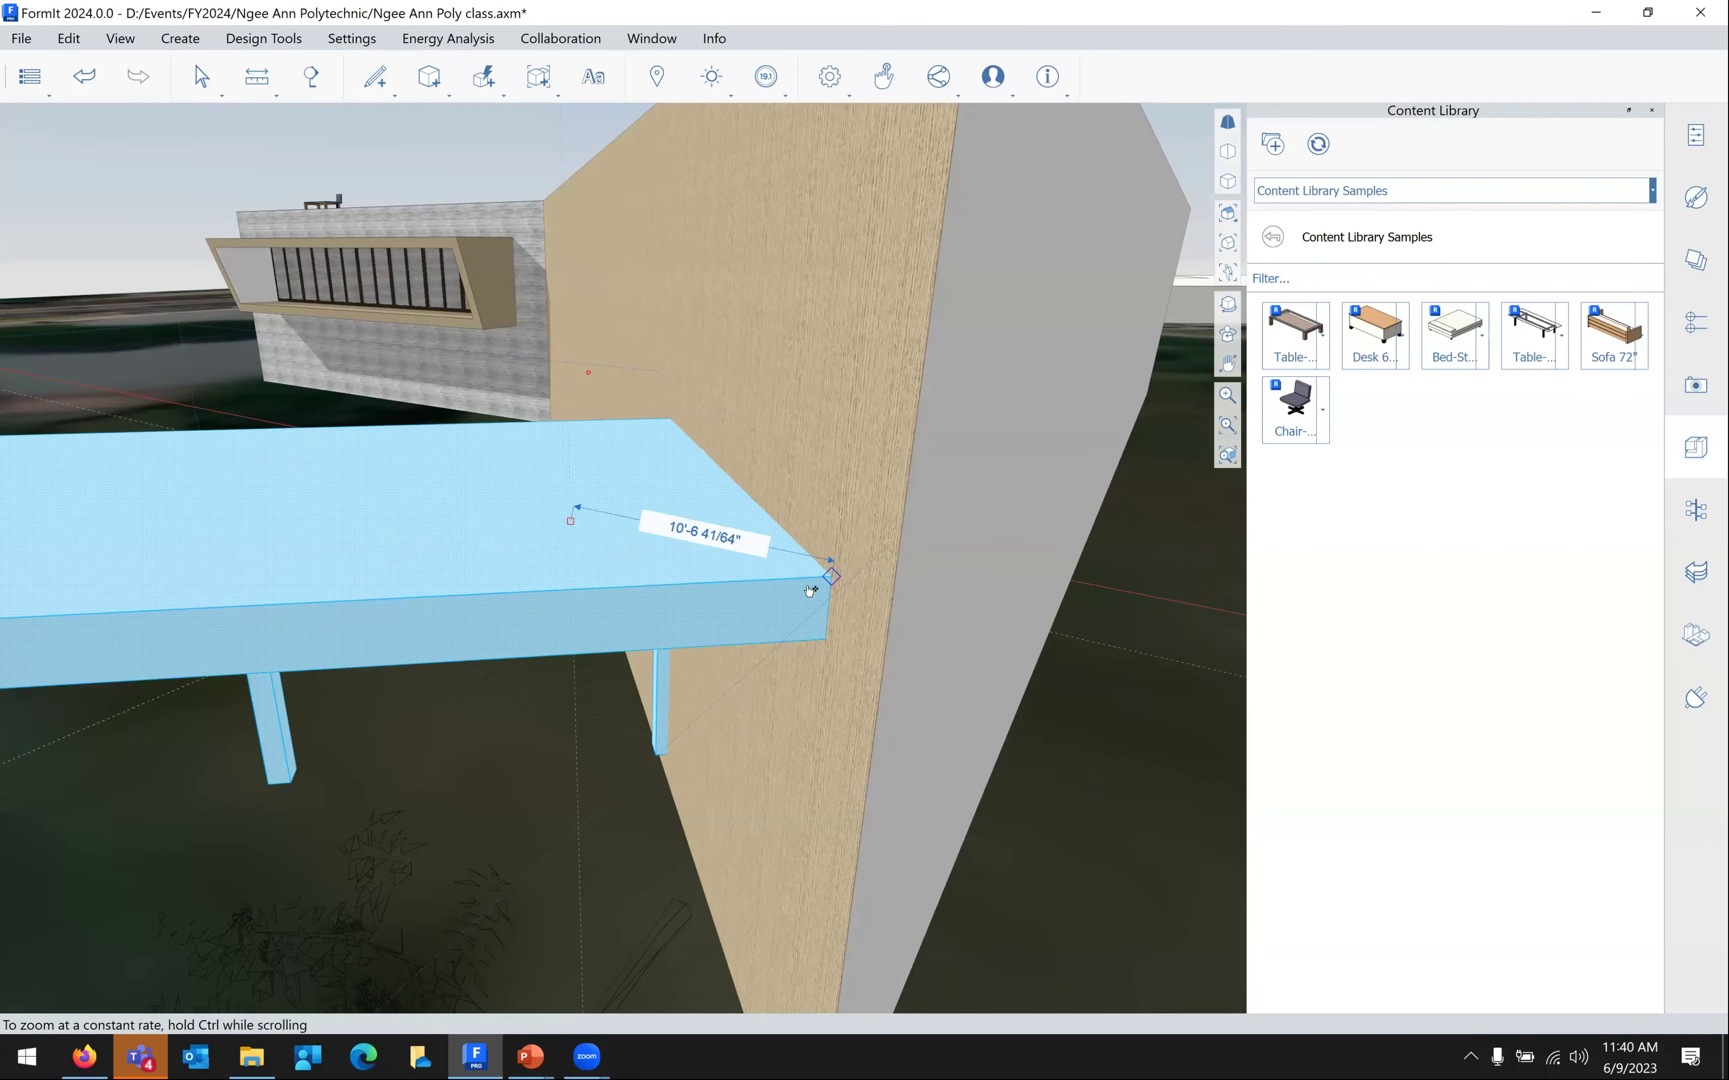
{"action": "scroll", "coordinate": [794, 605], "scroll_direction": "down", "scroll_amount": 5}
{"action": "left_click_drag", "start_coordinate": [795, 604], "coordinate": [909, 751]}
Orbit and pan around the building to check the canopy's placement
{"action": "scroll", "coordinate": [1072, 700], "scroll_direction": "down", "scroll_amount": 3}
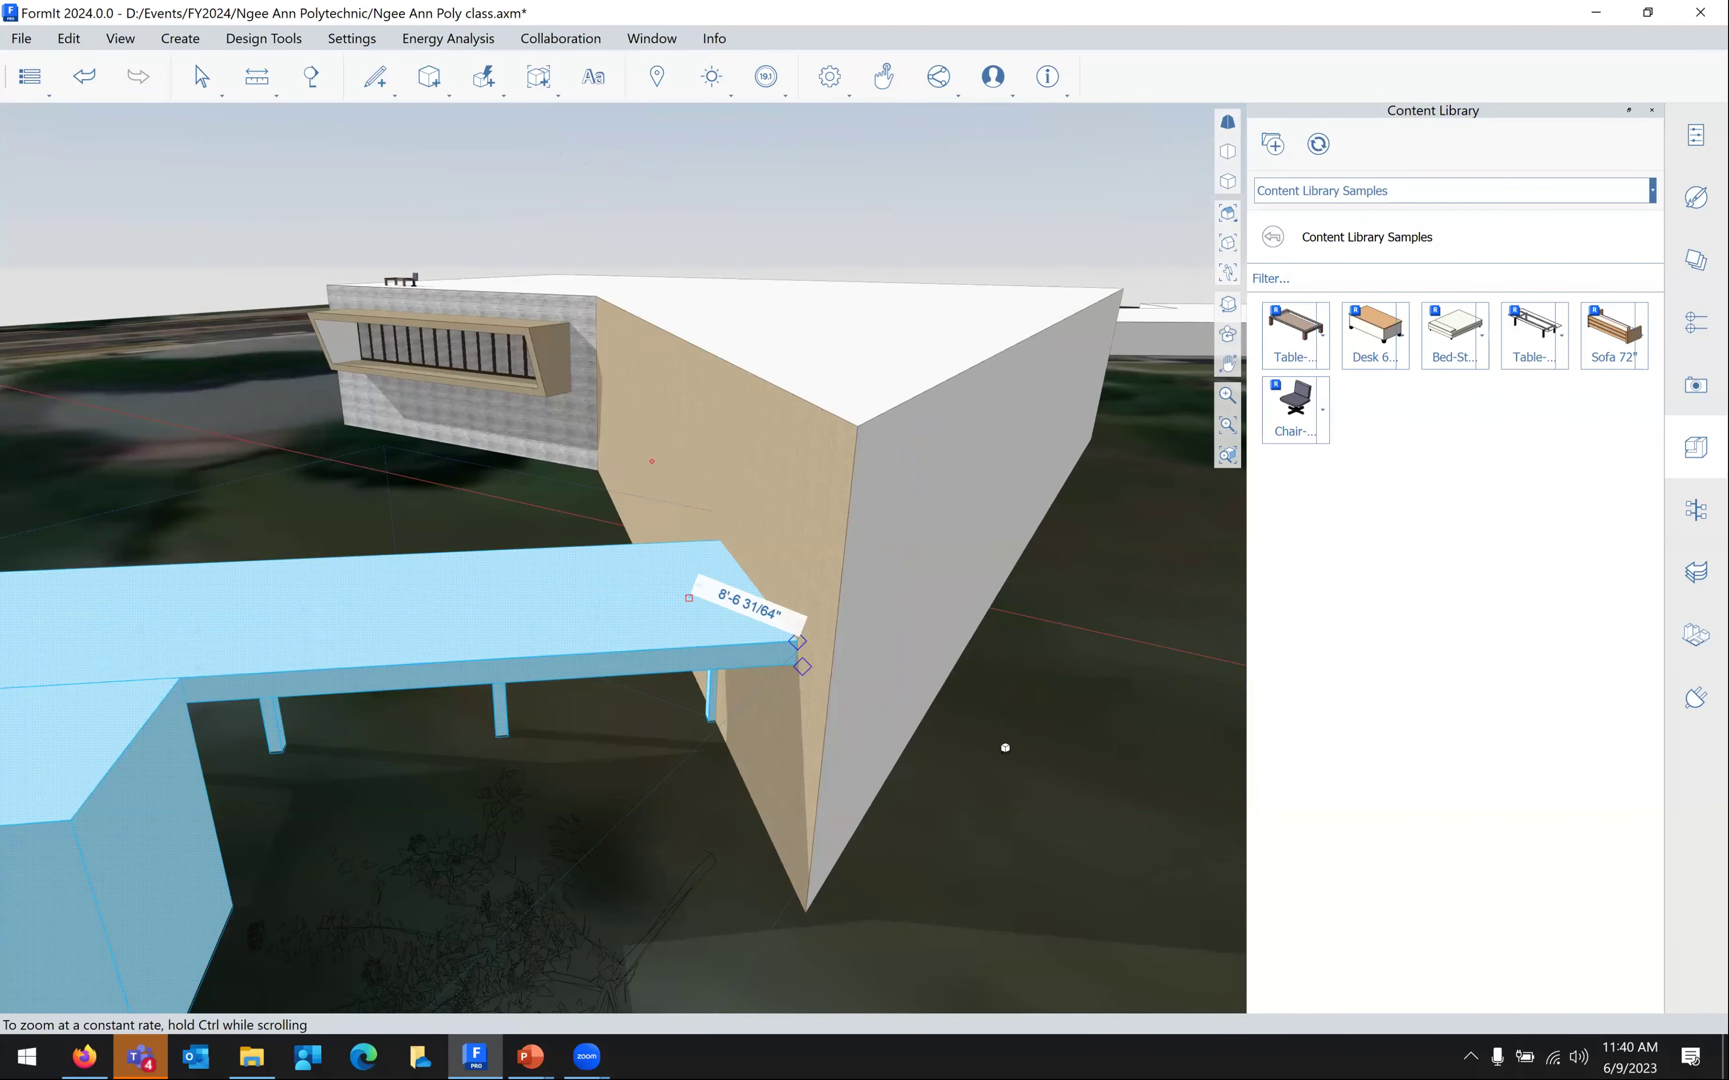
{"action": "scroll", "coordinate": [913, 762], "scroll_direction": "down", "scroll_amount": 3}
{"action": "right_click_drag", "start_coordinate": [919, 766], "coordinate": [919, 765]}
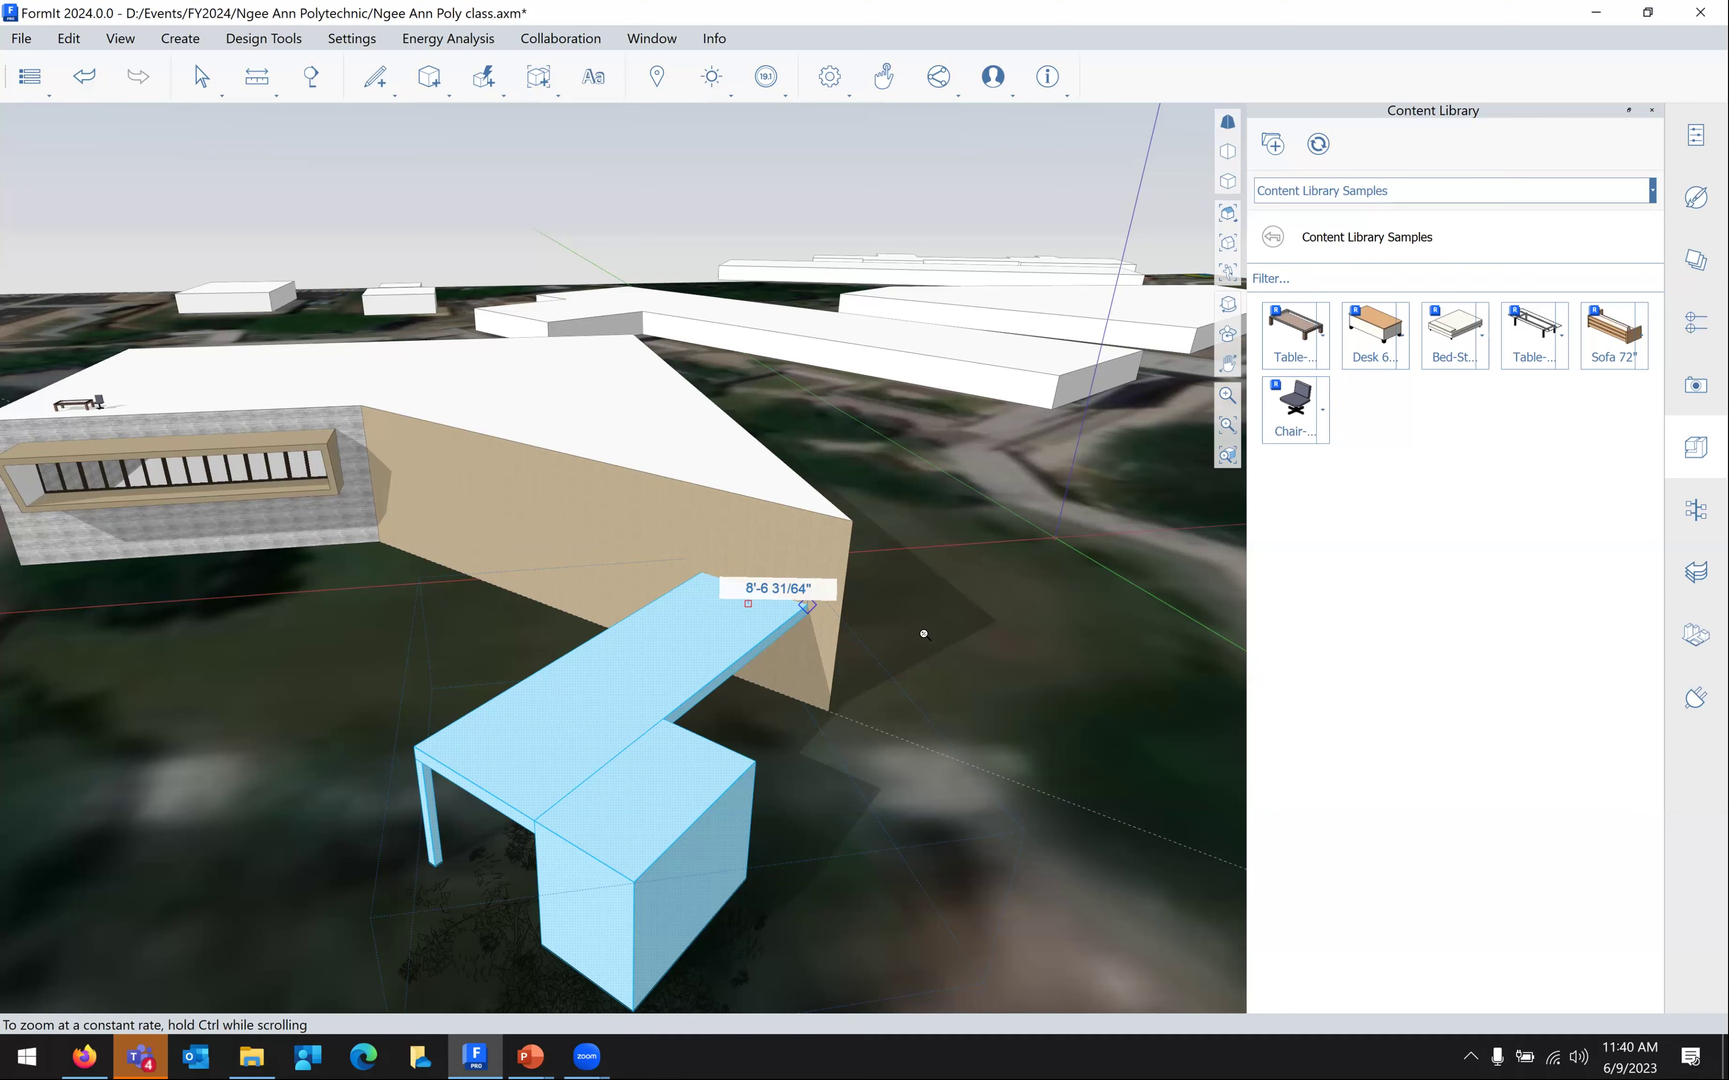
{"action": "middle_click_drag", "start_coordinate": [876, 645], "coordinate": [981, 661]}
{"action": "scroll", "coordinate": [1013, 678], "scroll_direction": "down", "scroll_amount": 2}
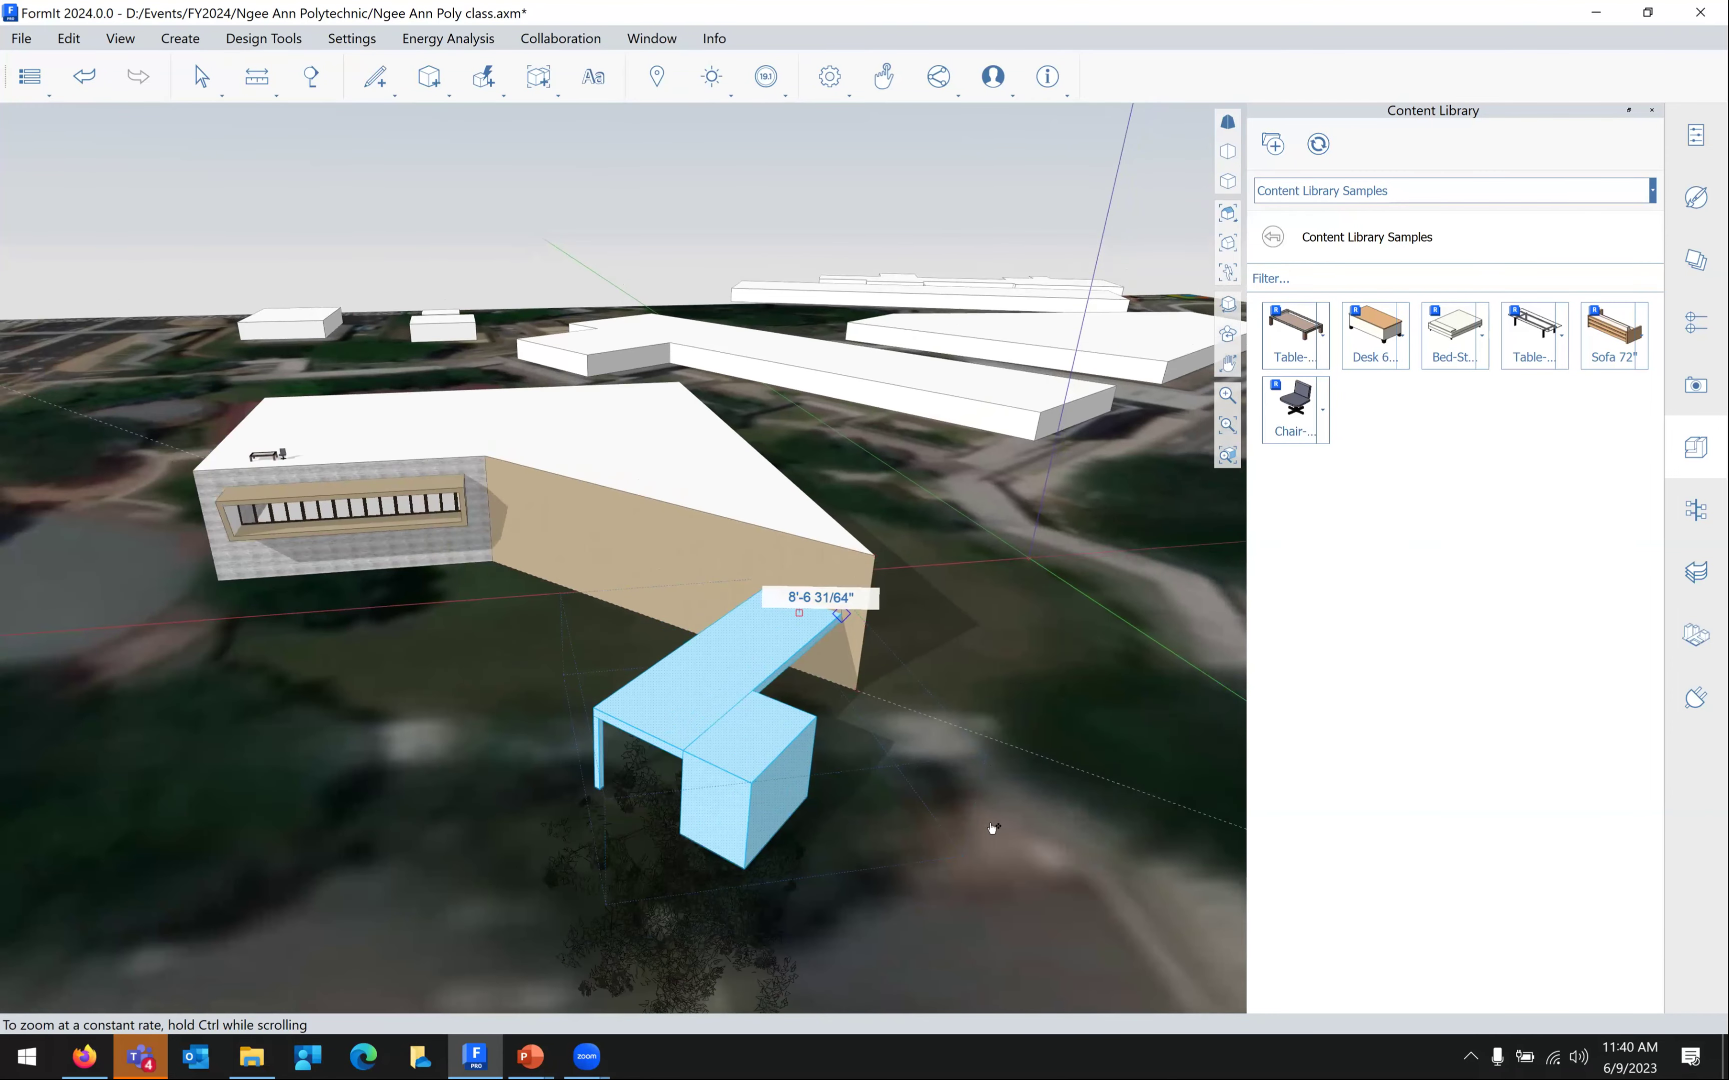
{"action": "scroll", "coordinate": [990, 815], "scroll_direction": "down", "scroll_amount": 2}
{"action": "mouse_move", "coordinate": [956, 788]}
{"action": "middle_mouse_down"}
{"action": "mouse_move", "coordinate": [972, 792]}
{"action": "mouse_move", "coordinate": [915, 765]}
{"action": "middle_mouse_up"}
{"action": "scroll", "coordinate": [917, 766], "scroll_direction": "up", "scroll_amount": 3}
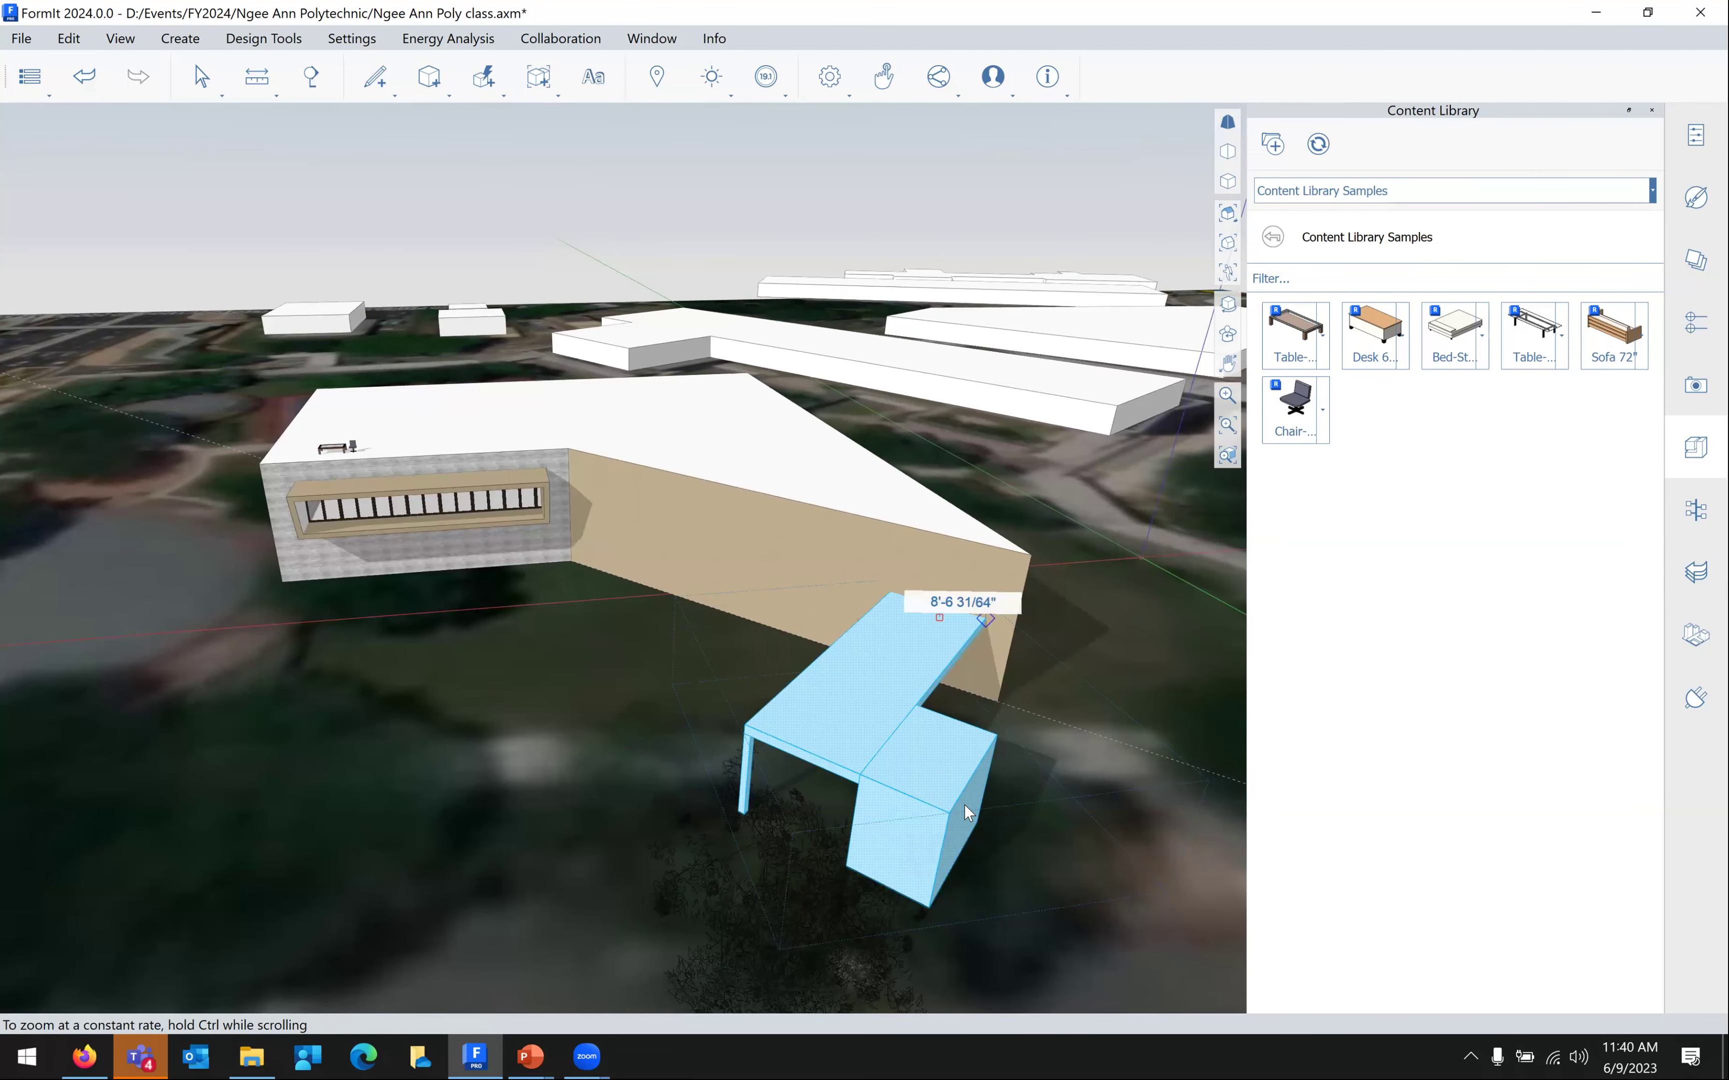
Push the canopy group's boxy end face inward so it becomes a thin wall-like support
{"action": "double_click", "coordinate": [961, 806]}
{"action": "left_click_drag", "start_coordinate": [1003, 830], "coordinate": [832, 797]}
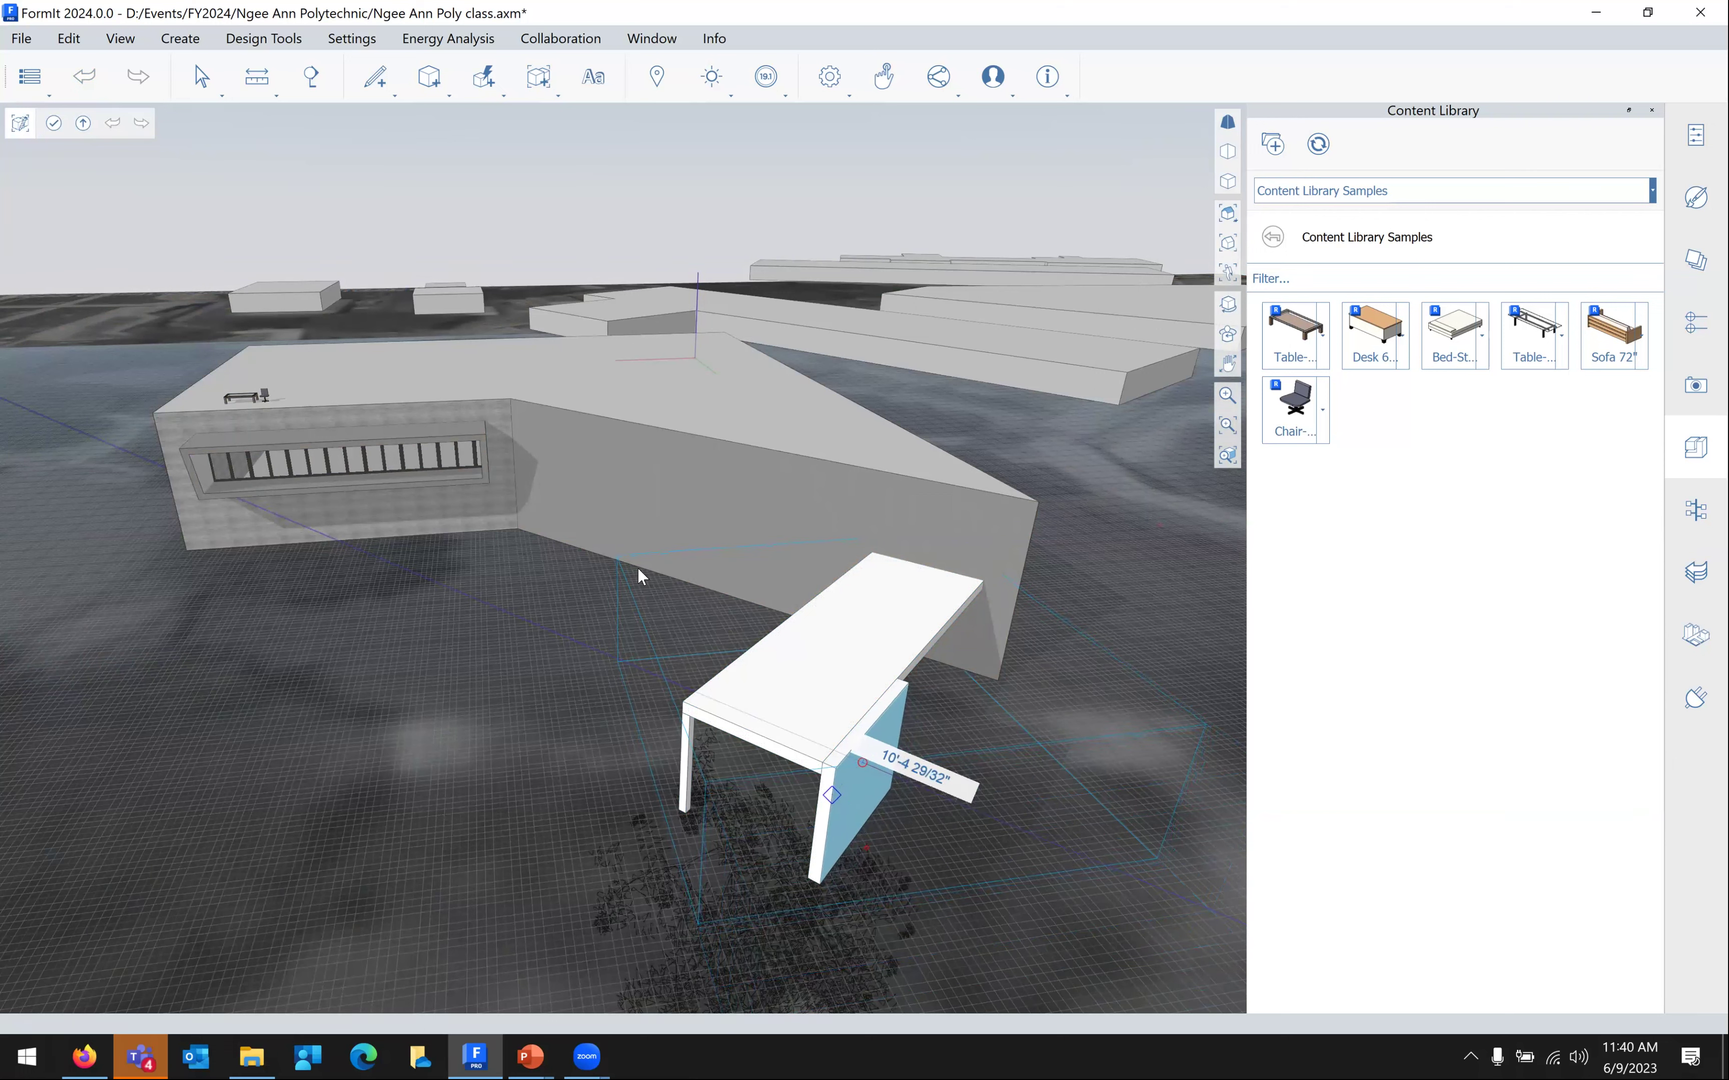
{"action": "left_click", "coordinate": [55, 129]}
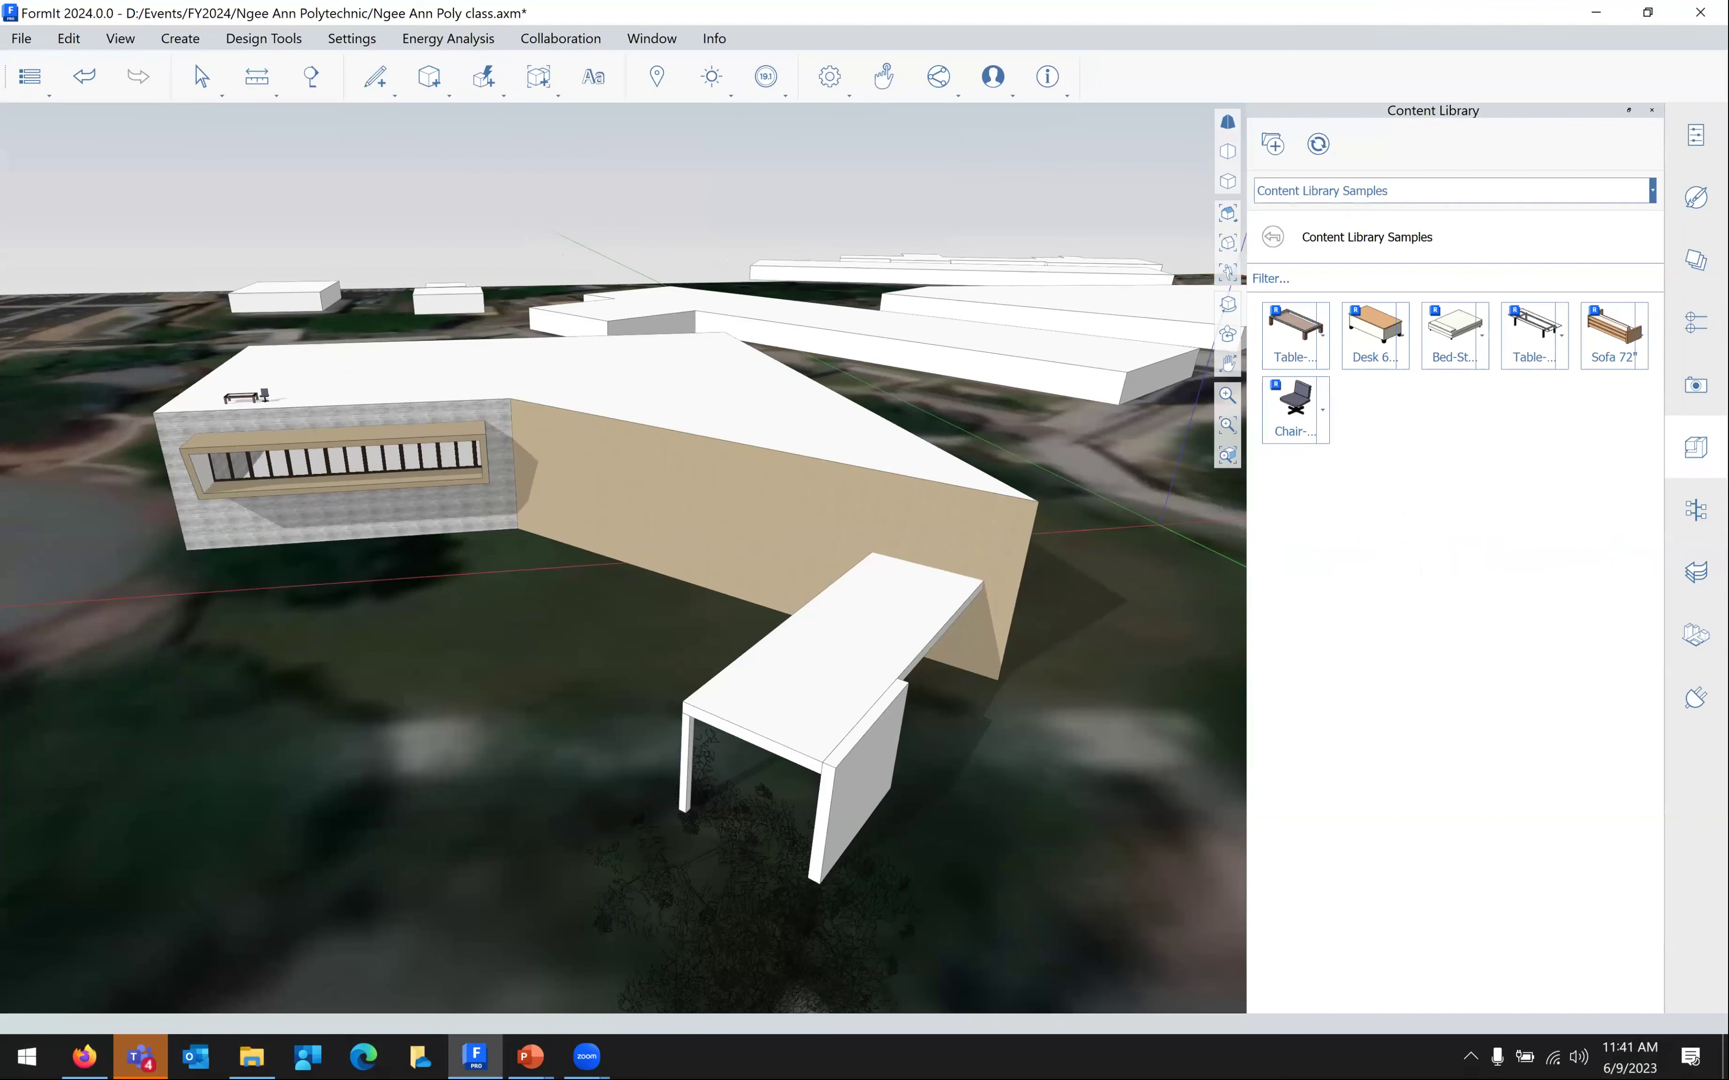
{"action": "left_click", "coordinate": [1220, 274]}
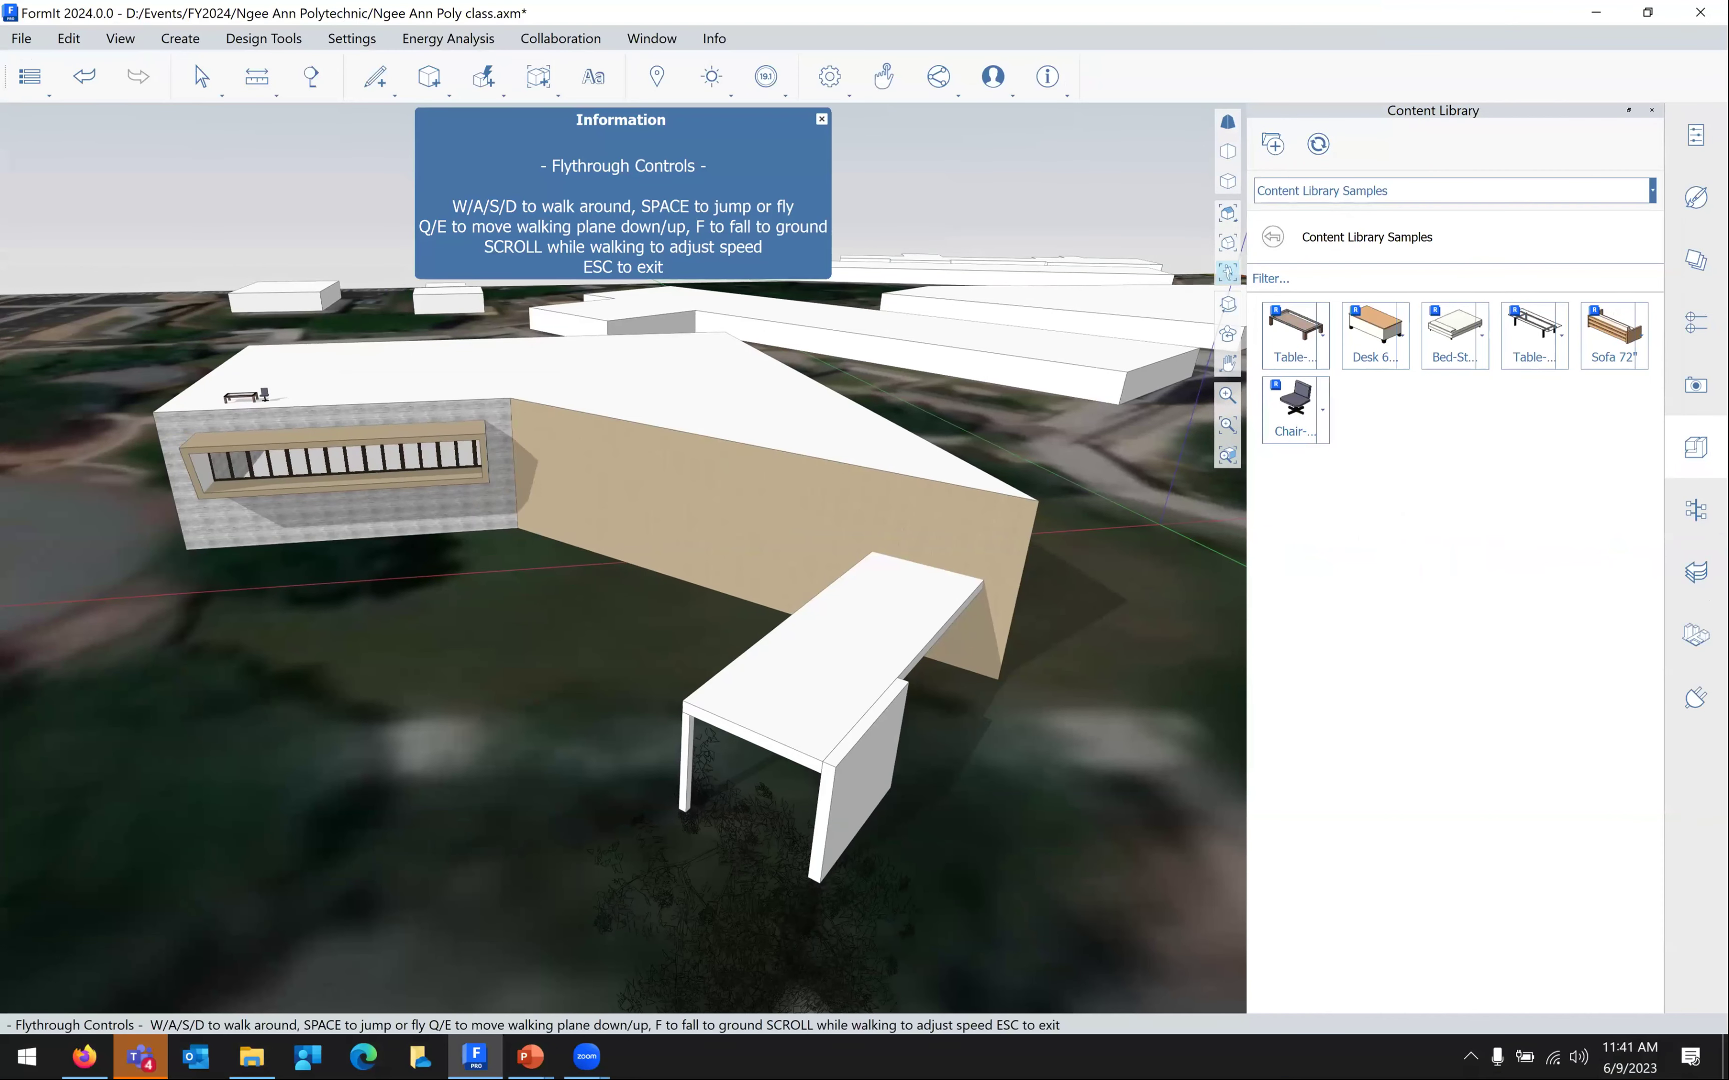
{"action": "key", "text": "w"}
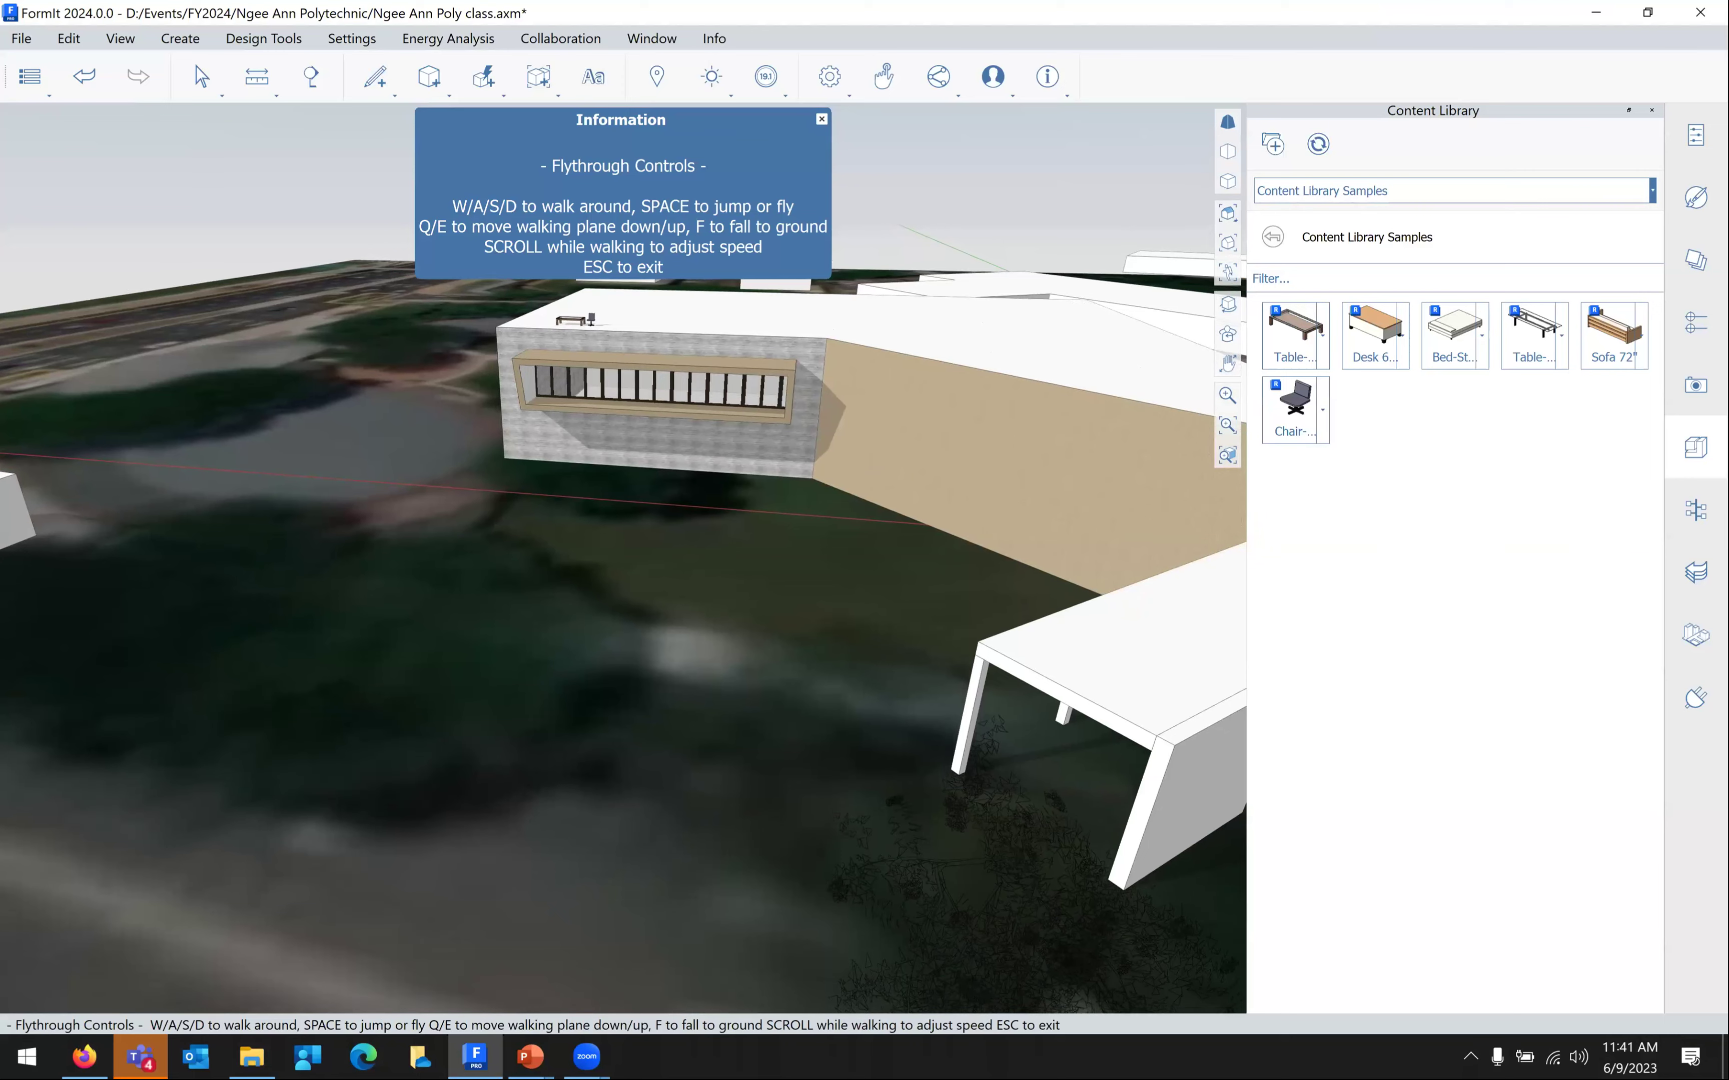
{"action": "key", "text": "q"}
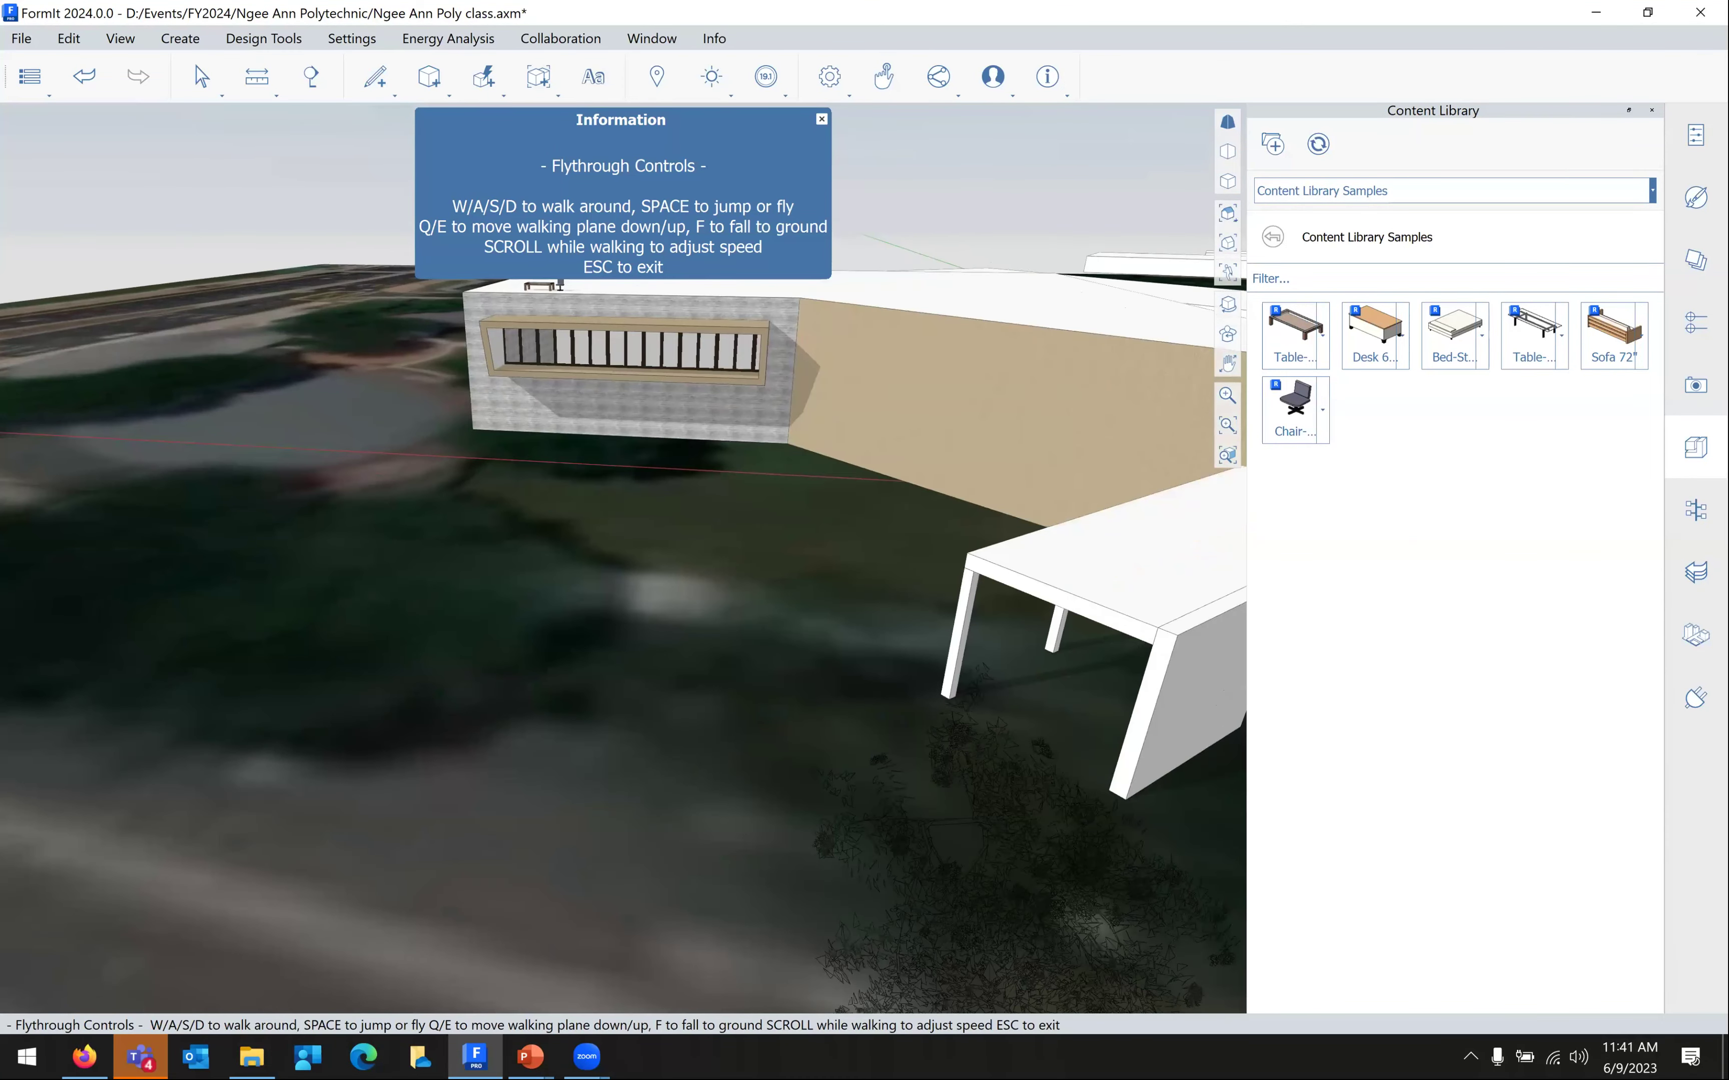
{"action": "key", "text": "q"}
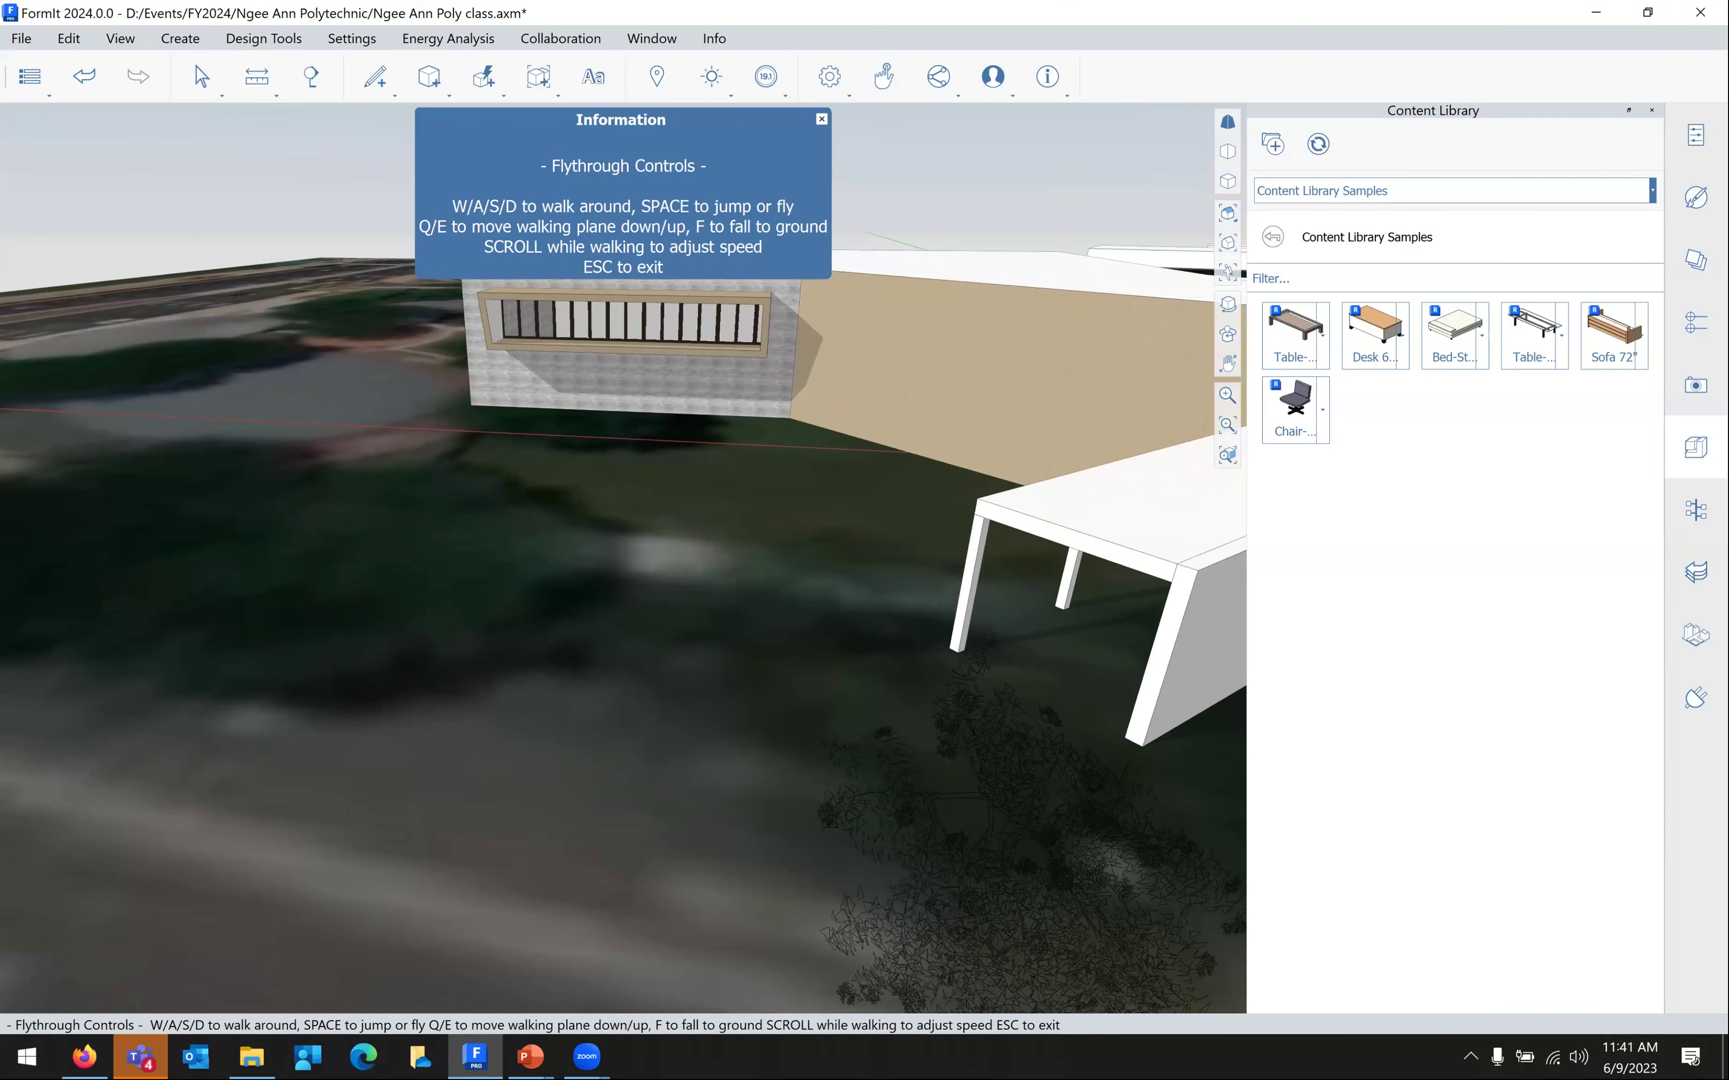
{"action": "key", "text": "f"}
{"action": "key", "text": "w"}
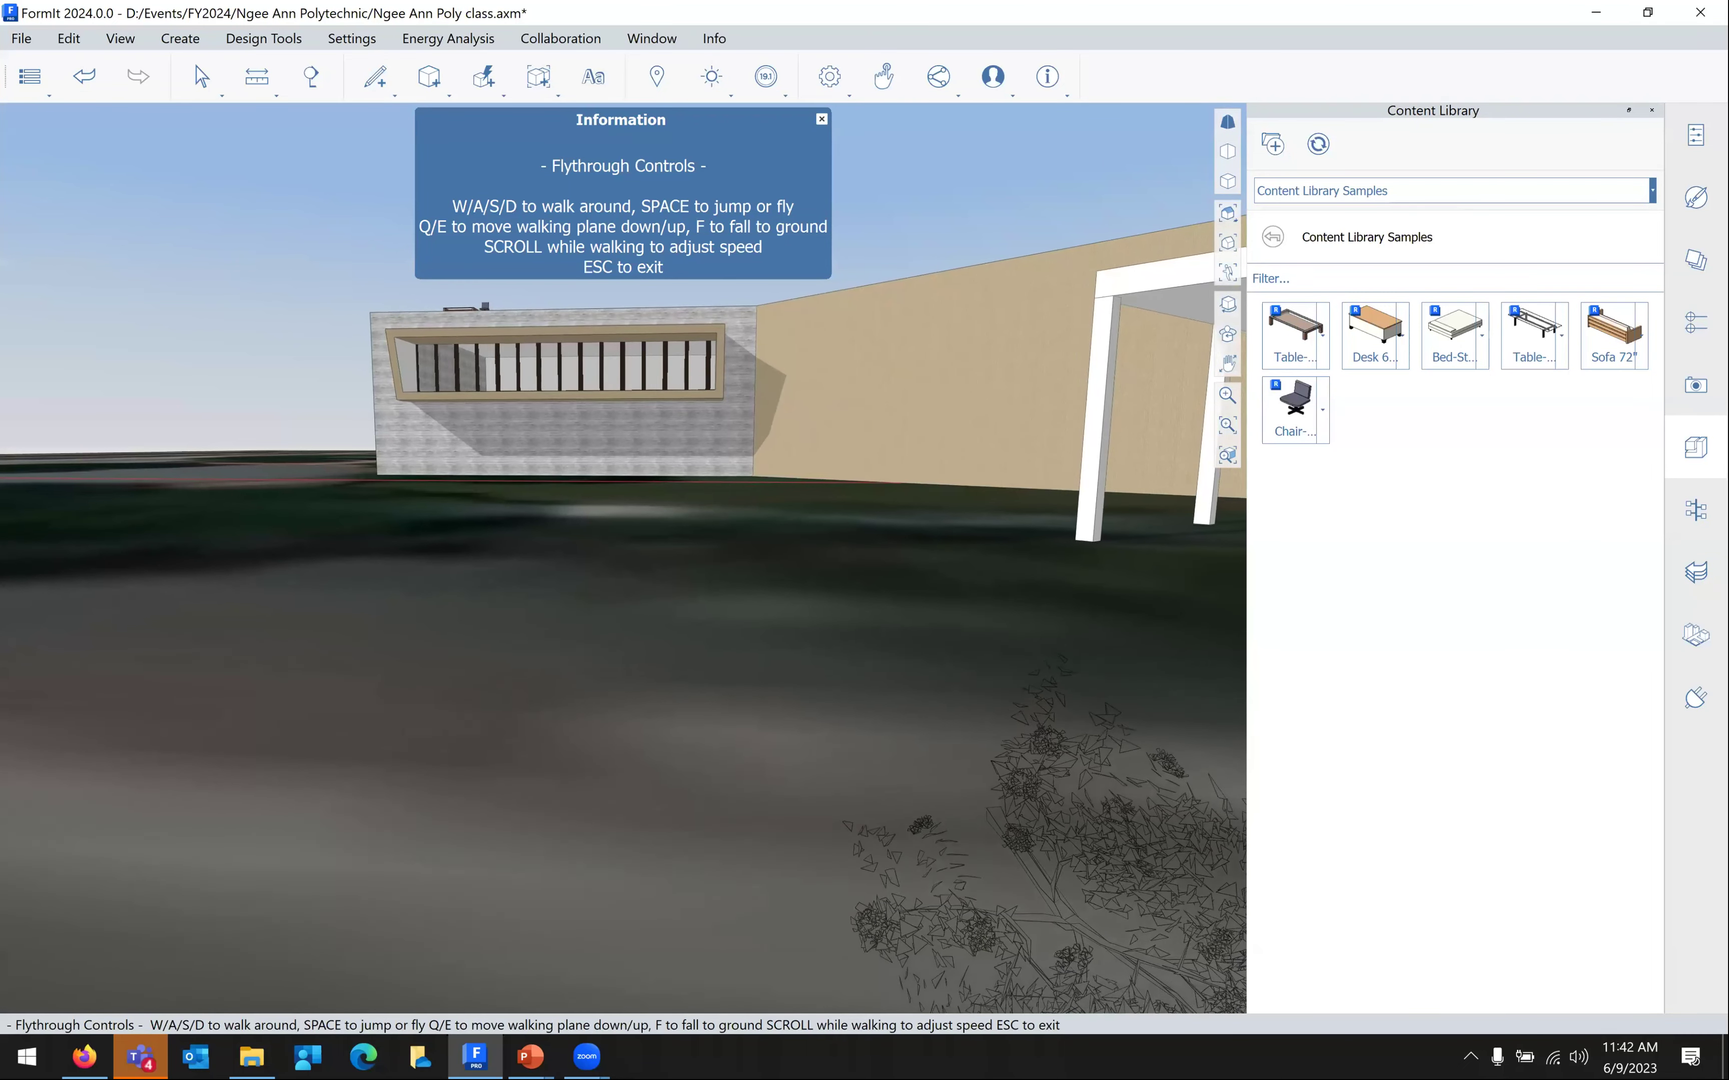
{"action": "key", "text": "w"}
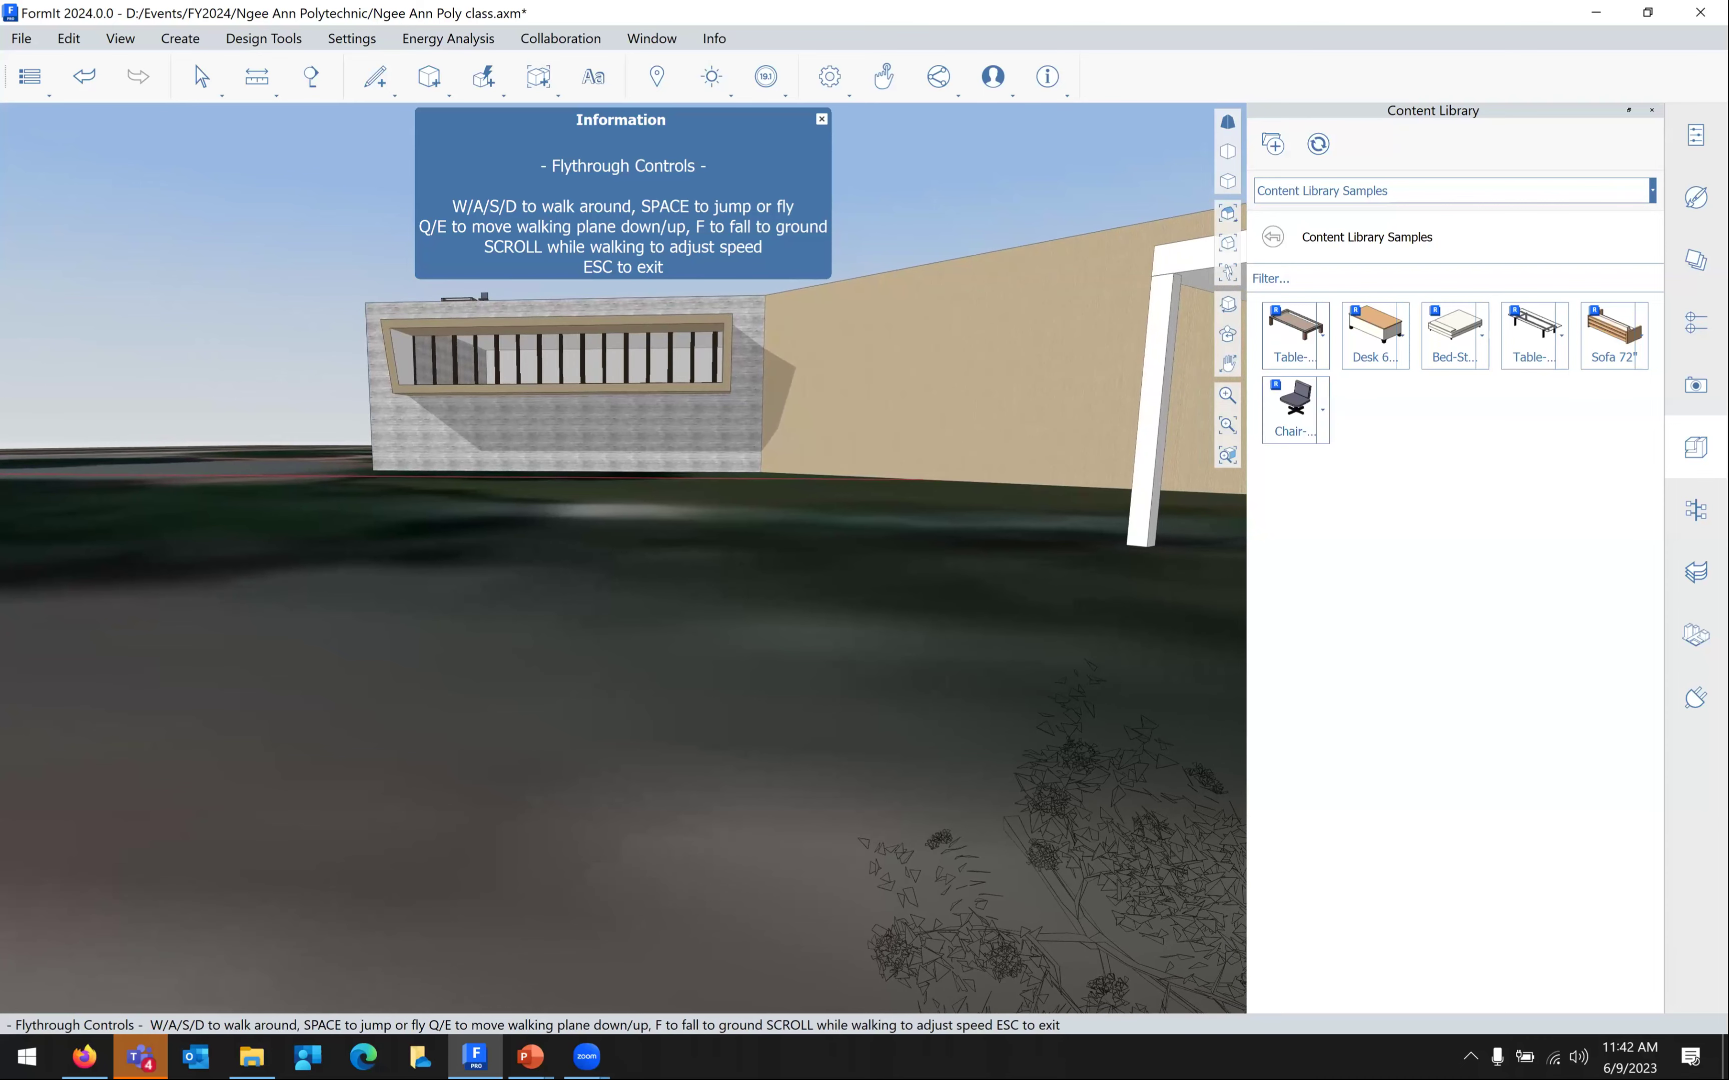
{"action": "key", "text": "Escape"}
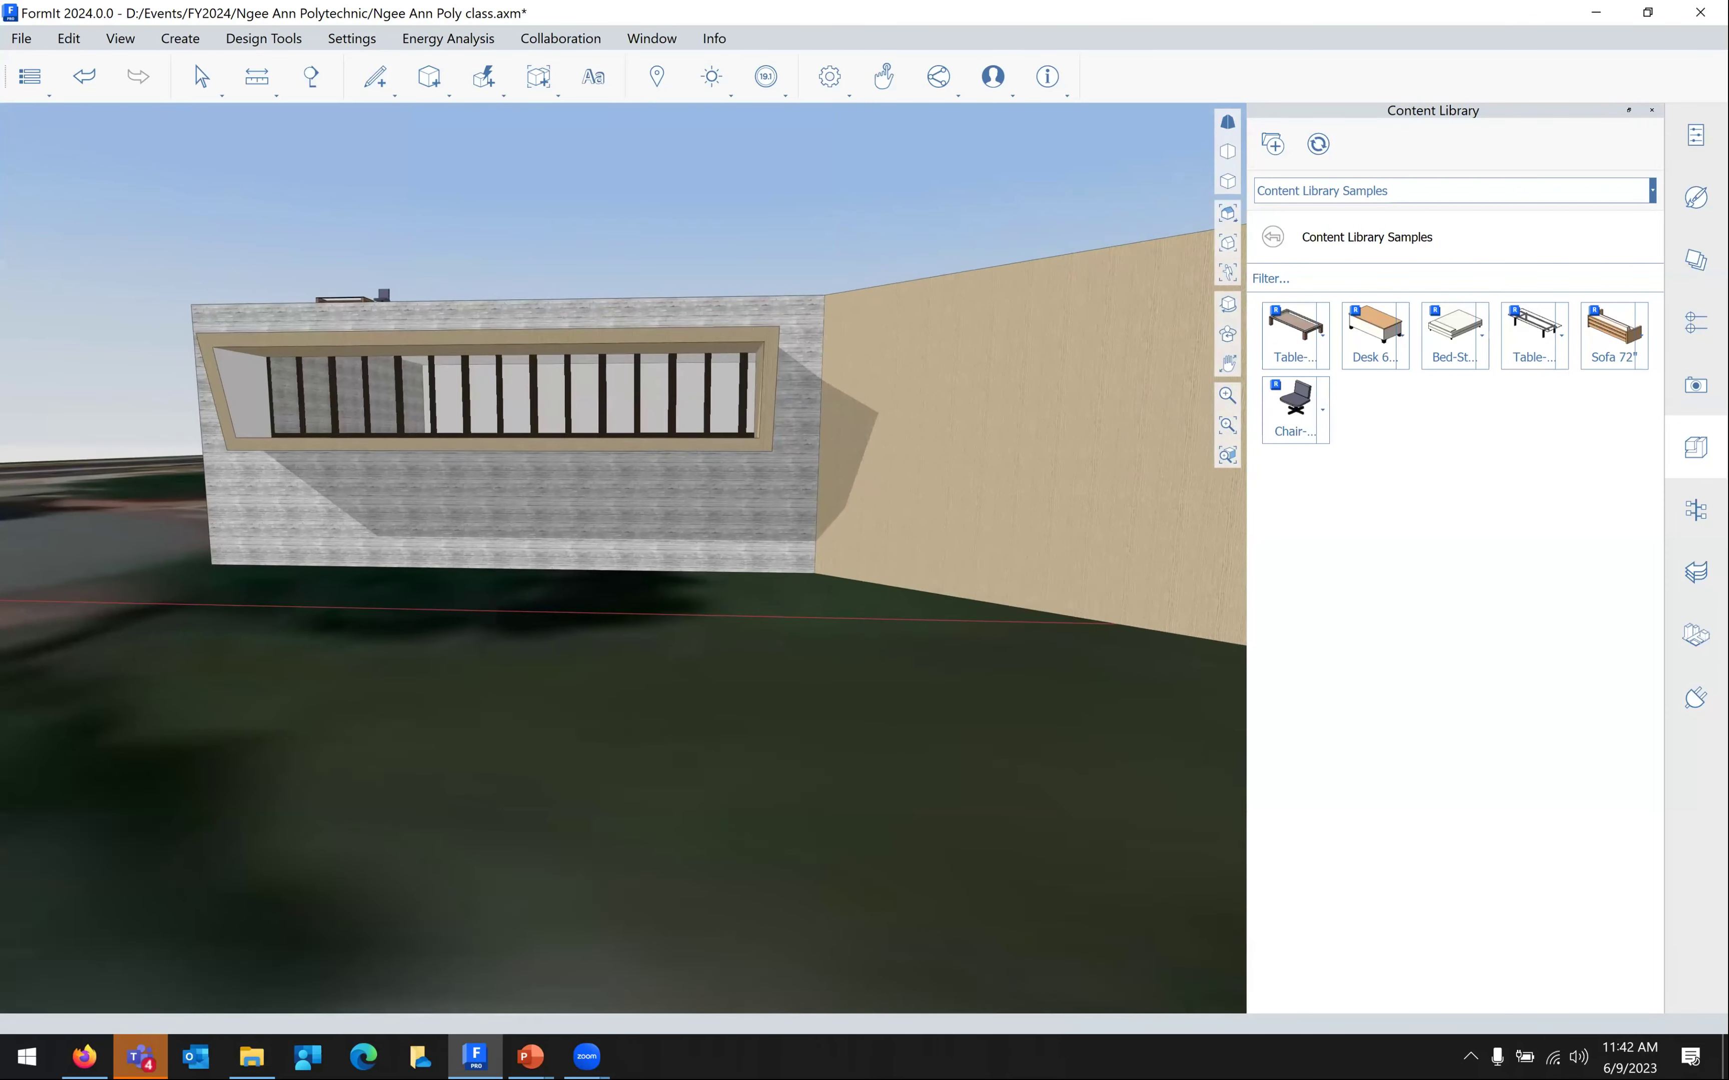
Fly up and across the roof, then descend through it into the room
{"action": "key", "text": "w"}
{"action": "key", "text": "e"}
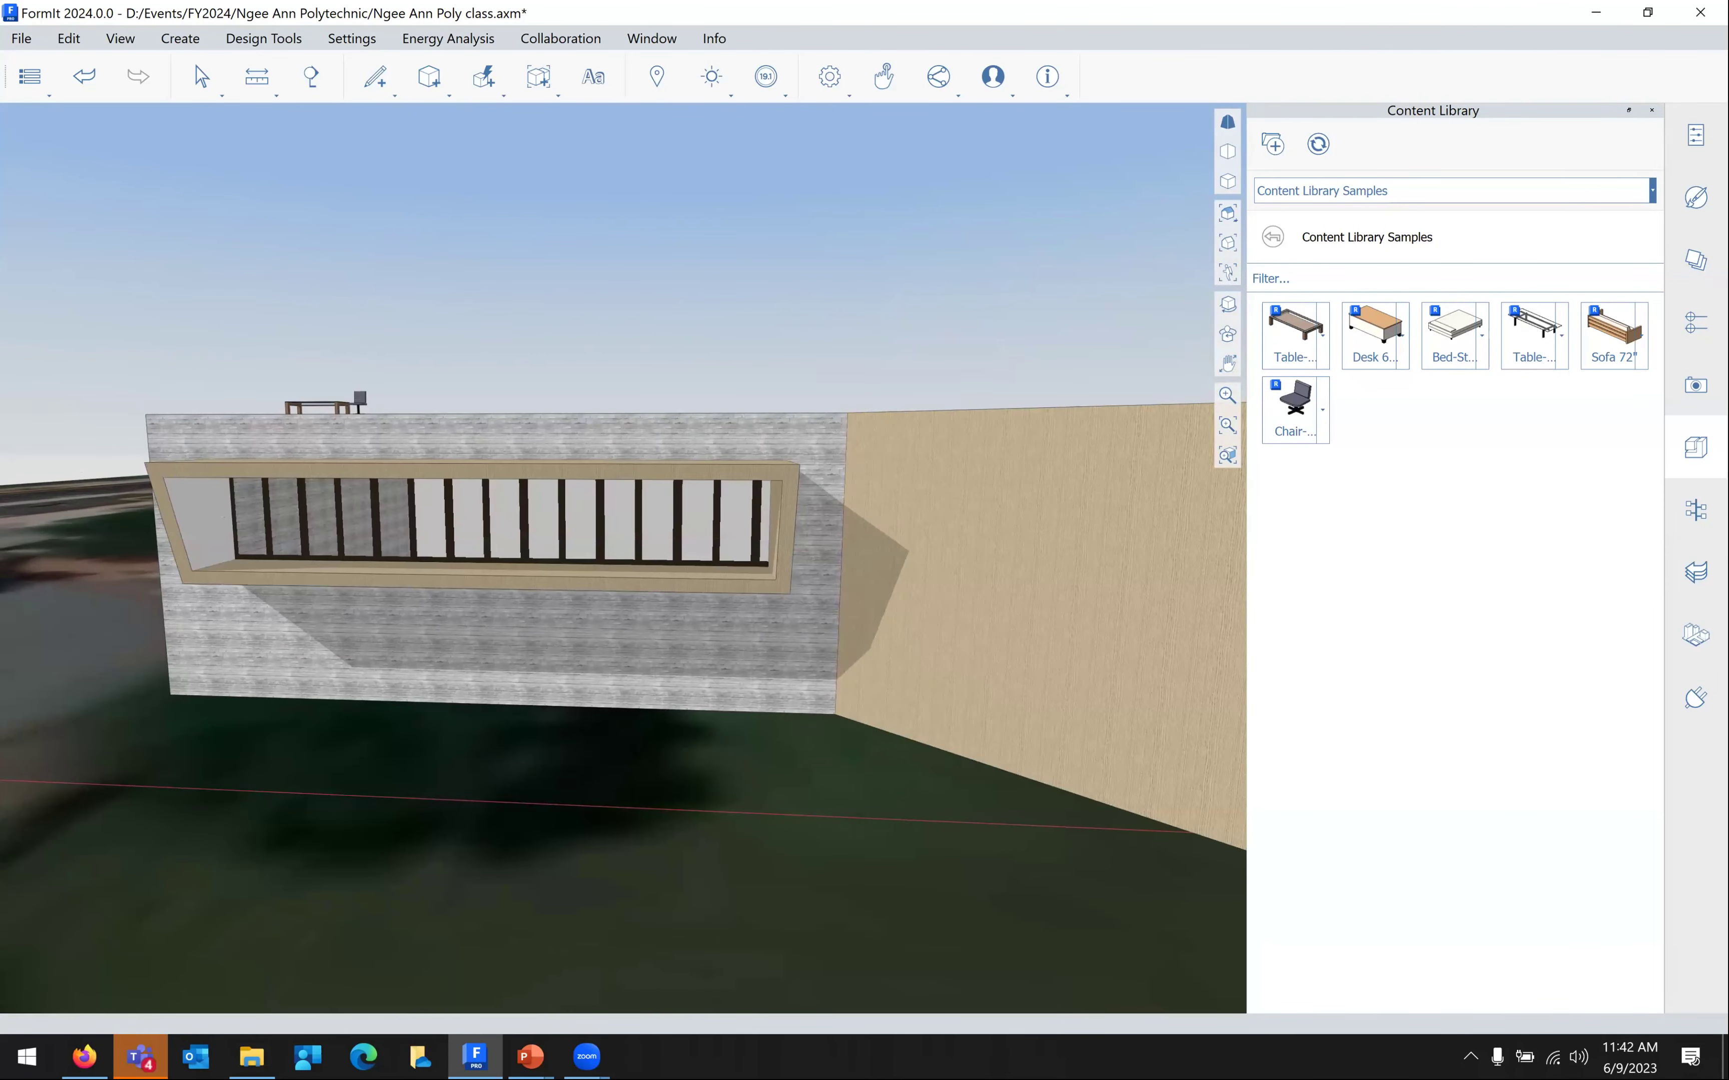
{"action": "key", "text": "w"}
{"action": "key", "text": "e"}
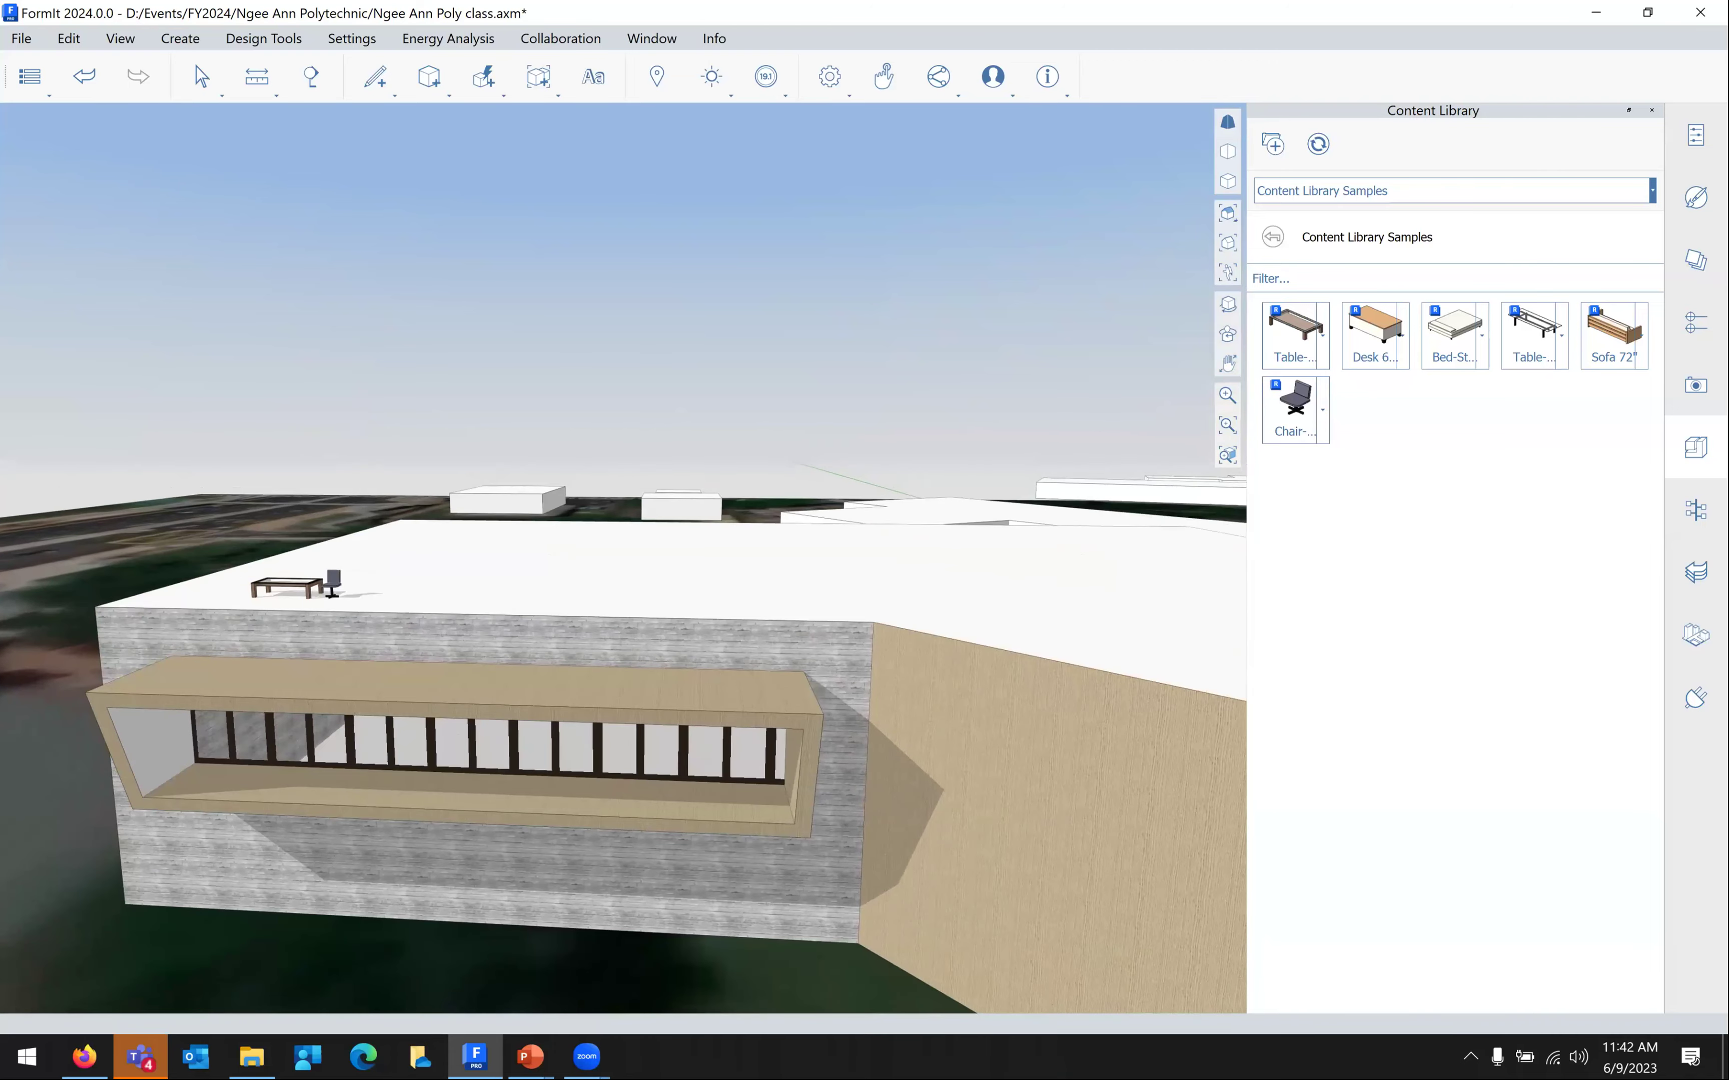
{"action": "key", "text": "w"}
{"action": "key", "text": "e"}
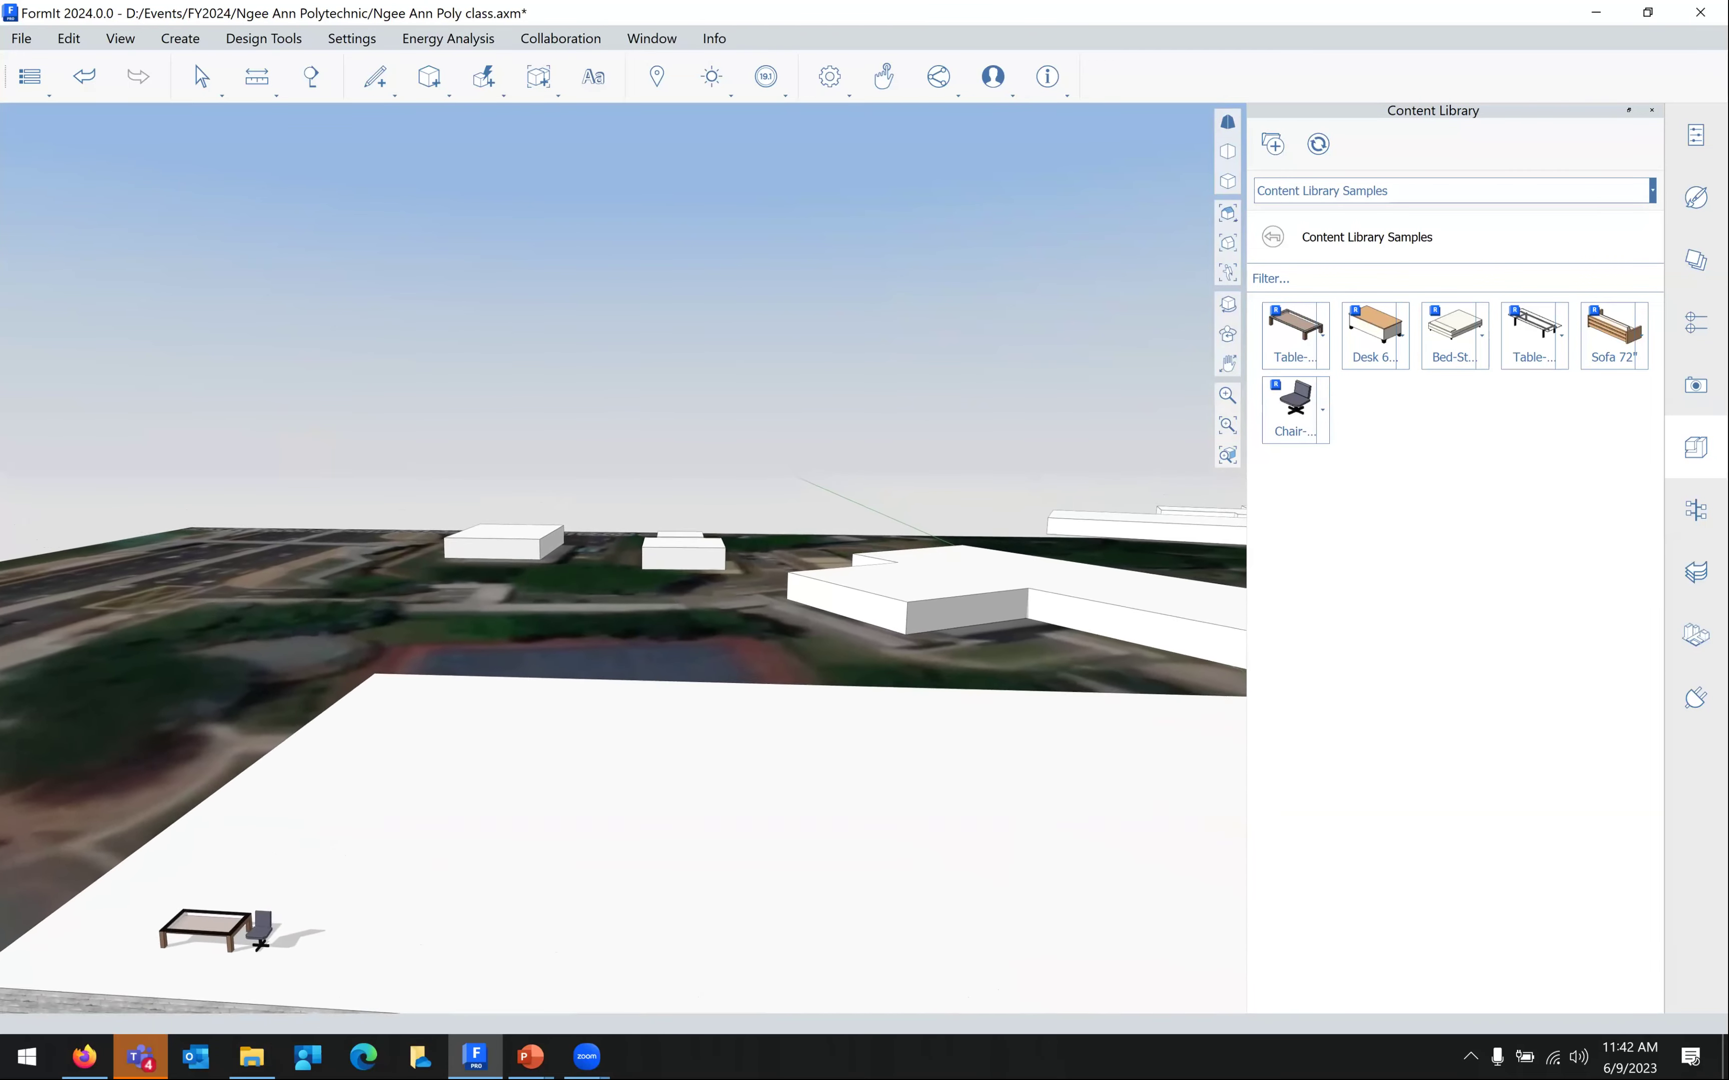
{"action": "key", "text": "w"}
{"action": "key", "text": "e"}
{"action": "key", "text": "q"}
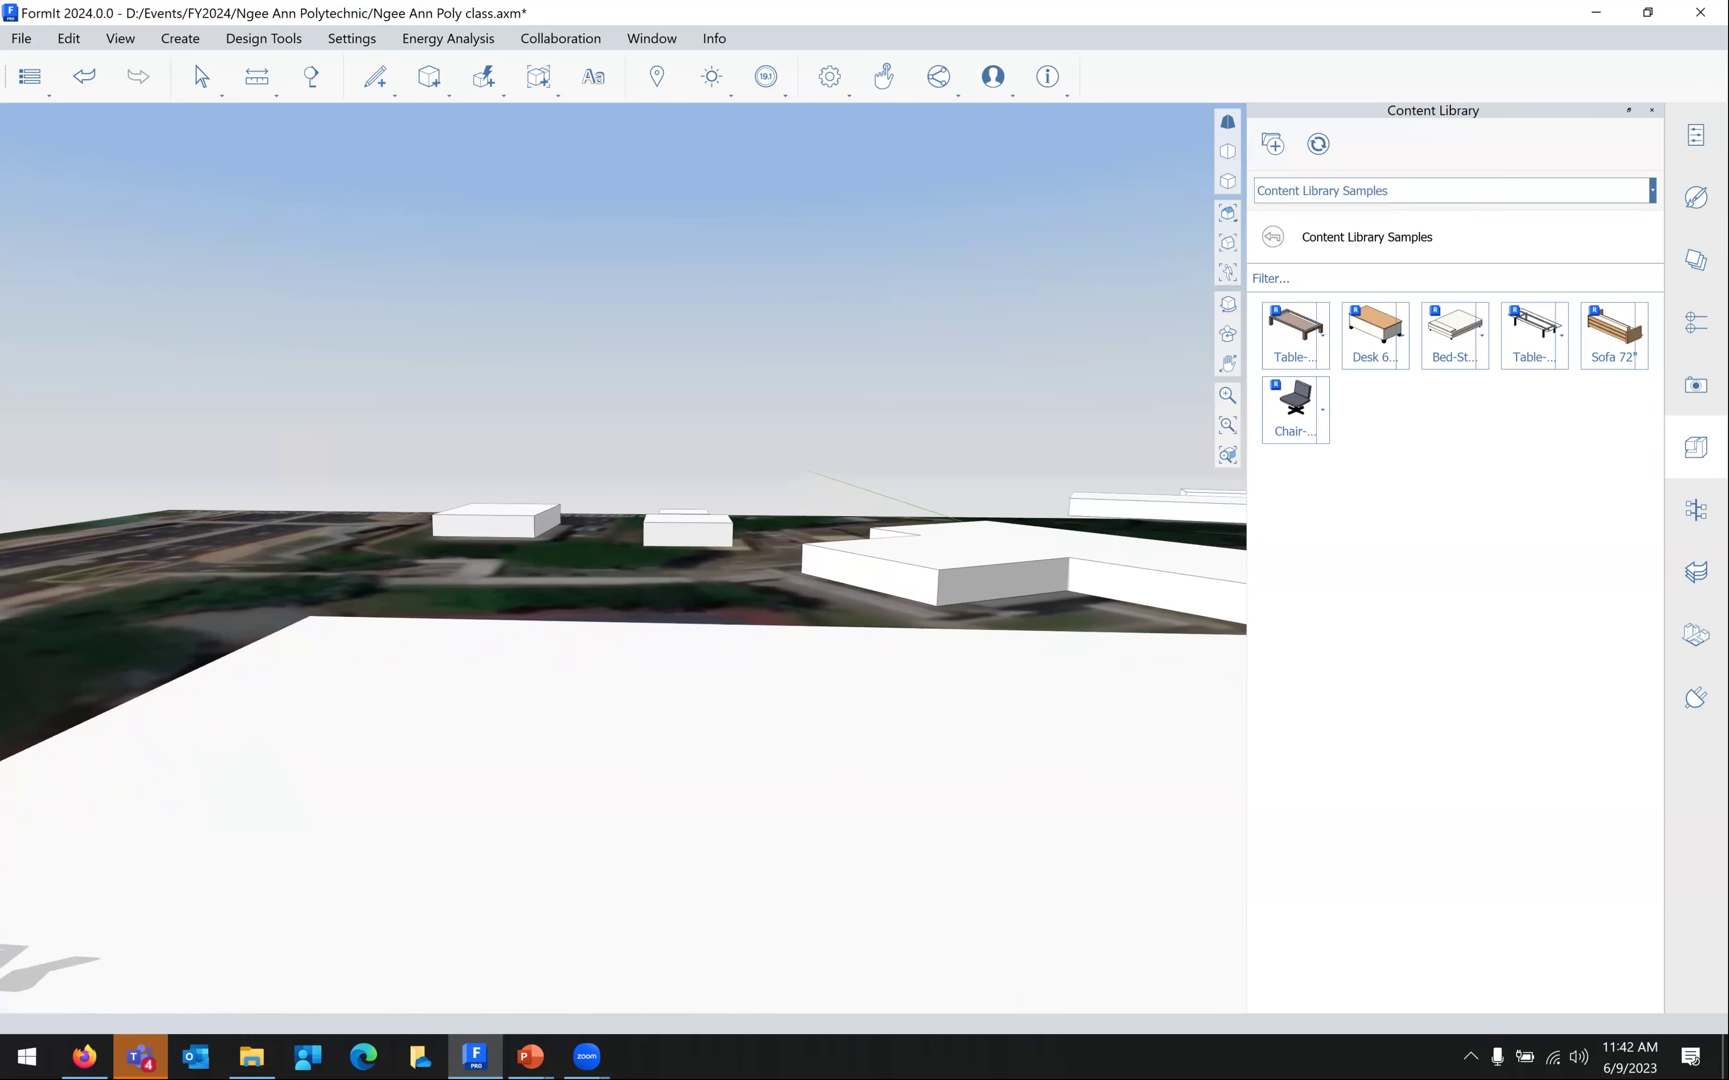
{"action": "key", "text": "q"}
{"action": "key", "text": "q"}
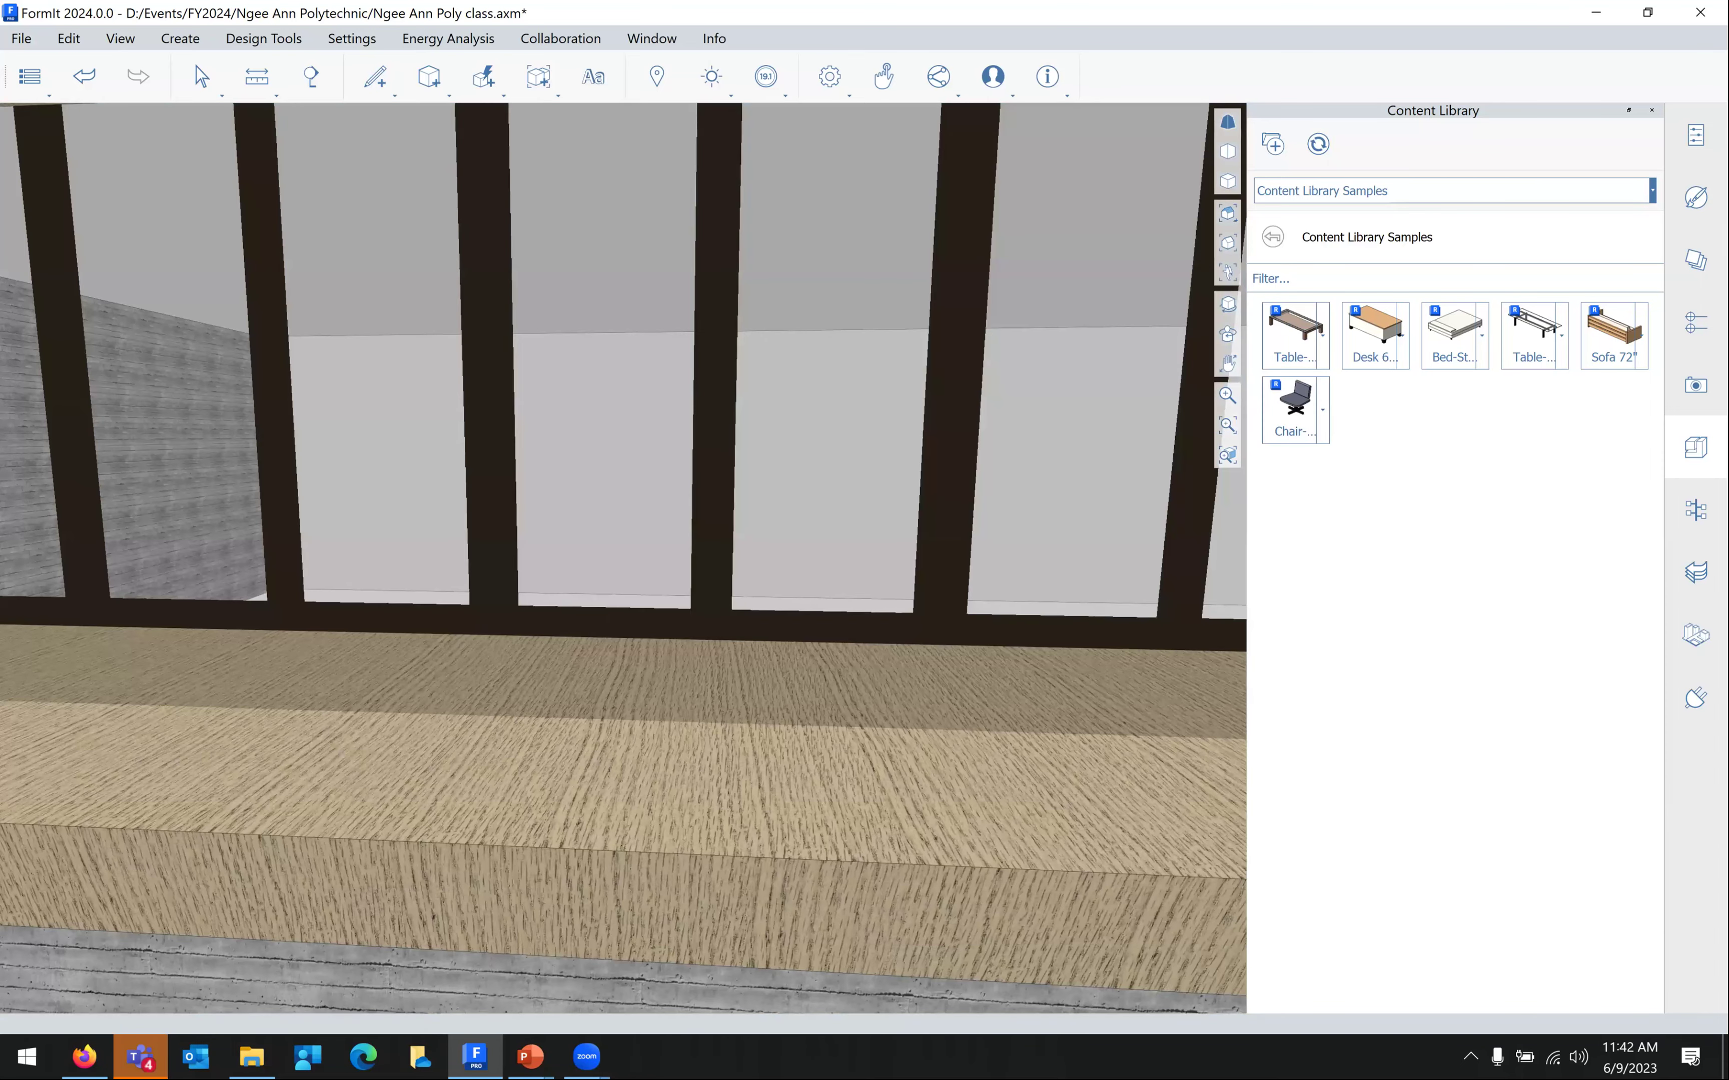
{"action": "key", "text": "q"}
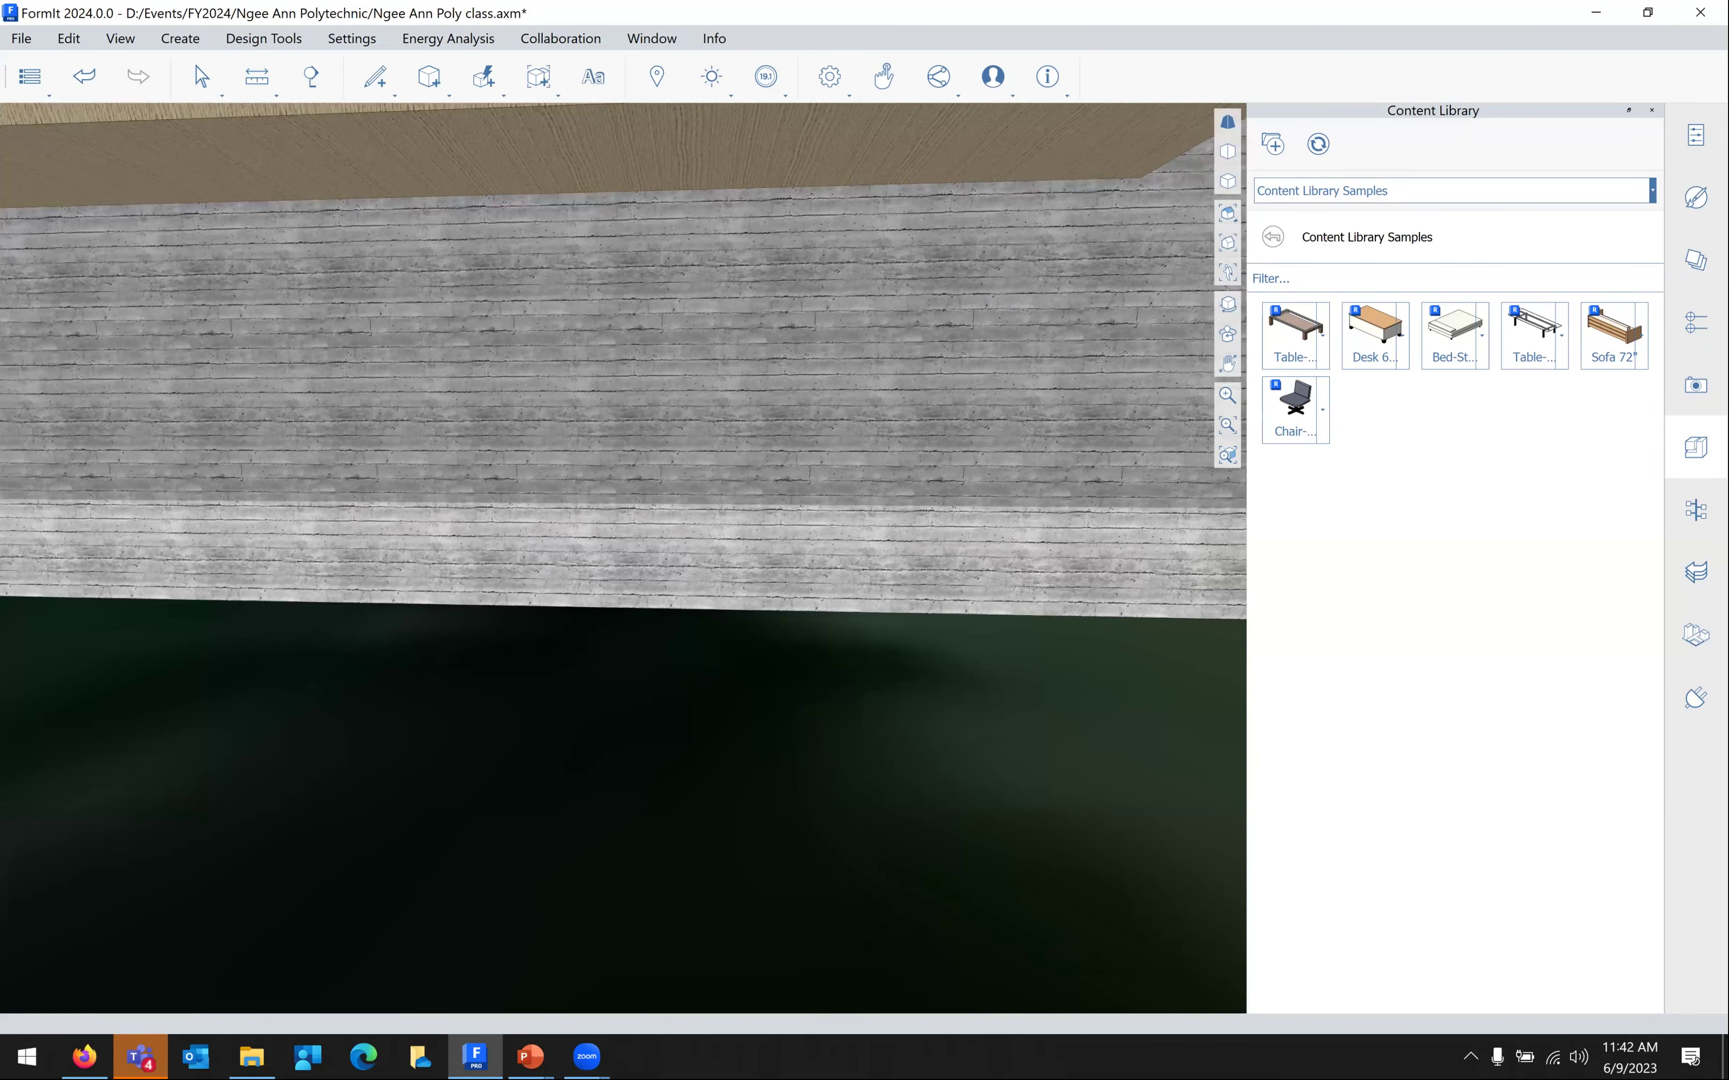
Walk up to the concrete wall, then back off and rise to see the wooden ceiling band
{"action": "key", "text": "s"}
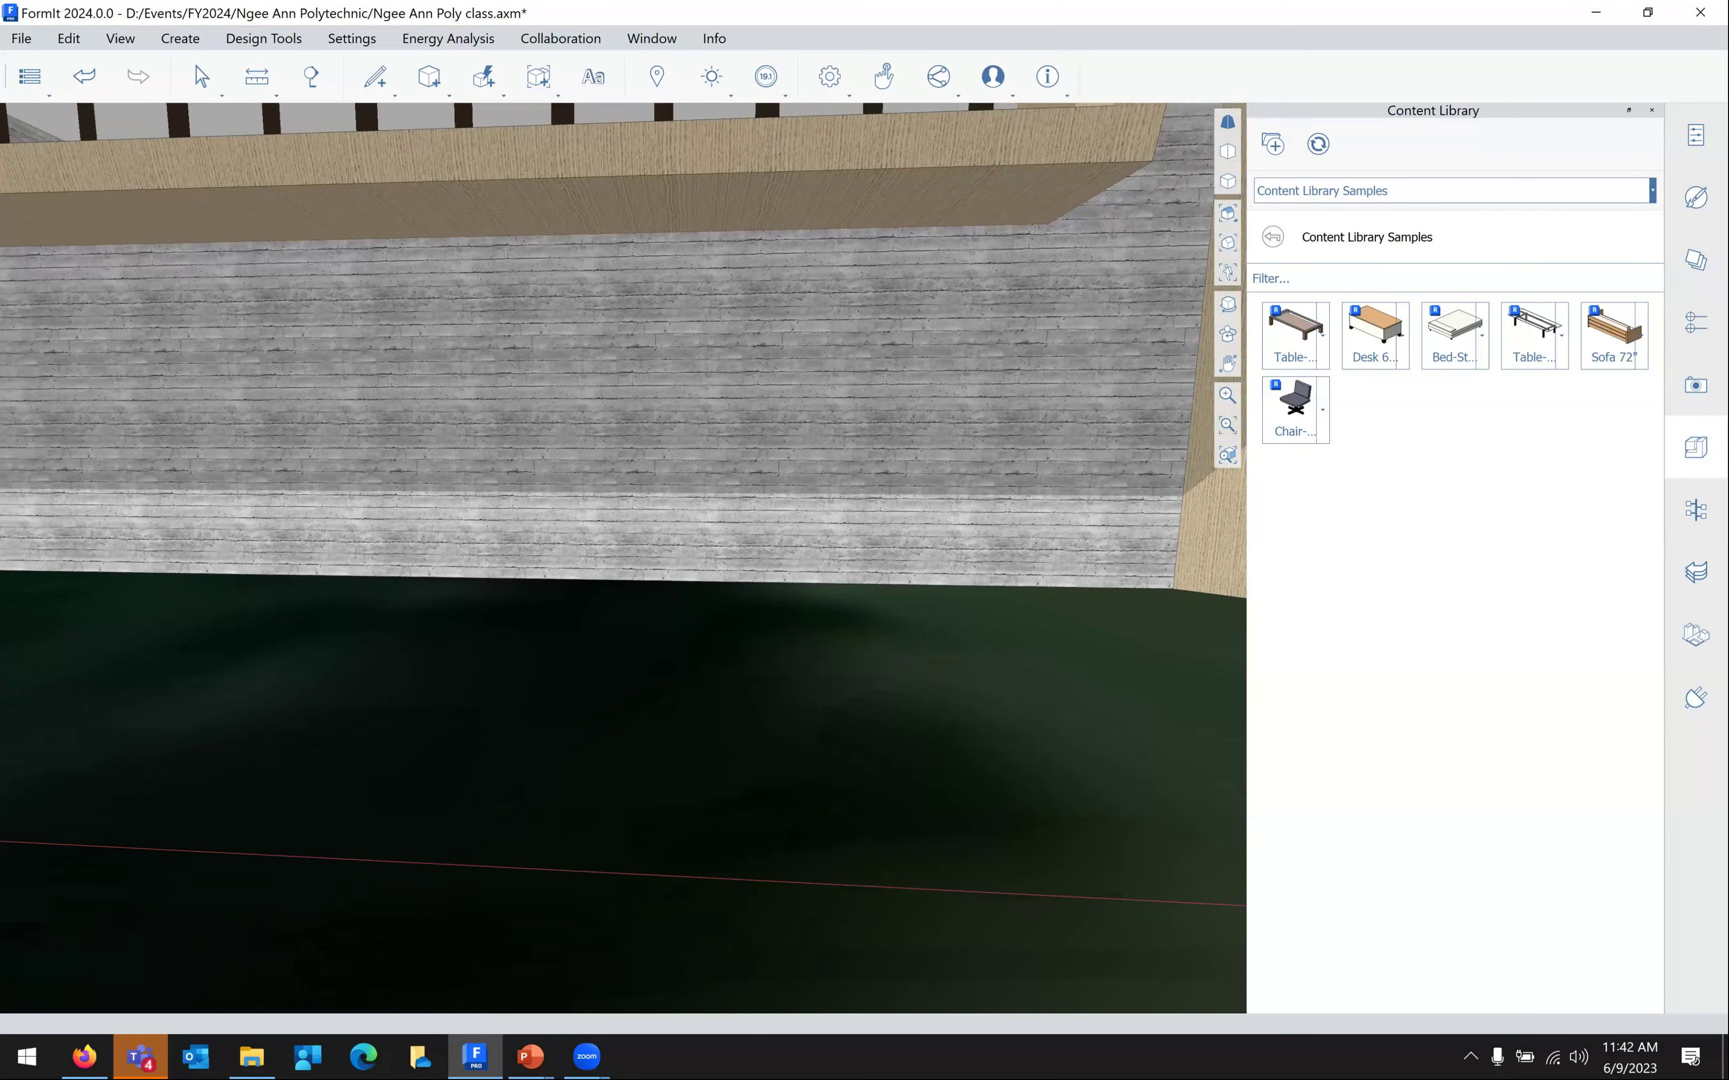
{"action": "key", "text": "w"}
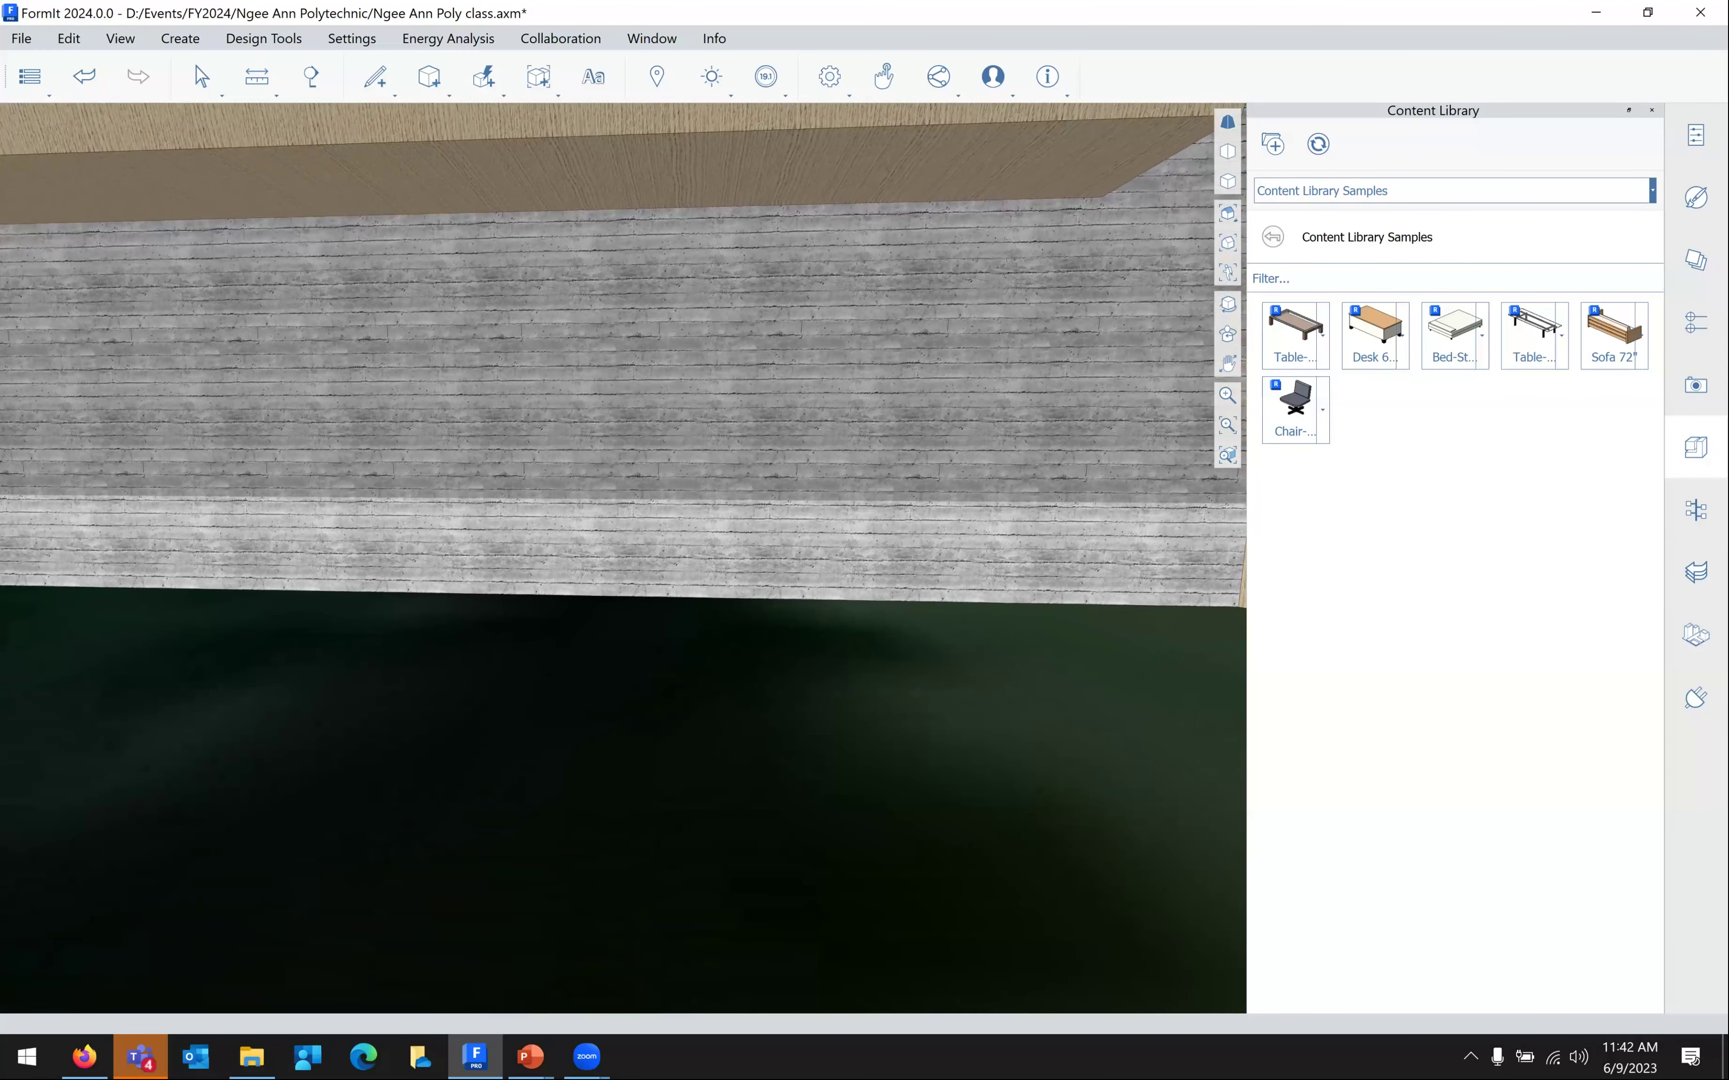
{"action": "key", "text": "w"}
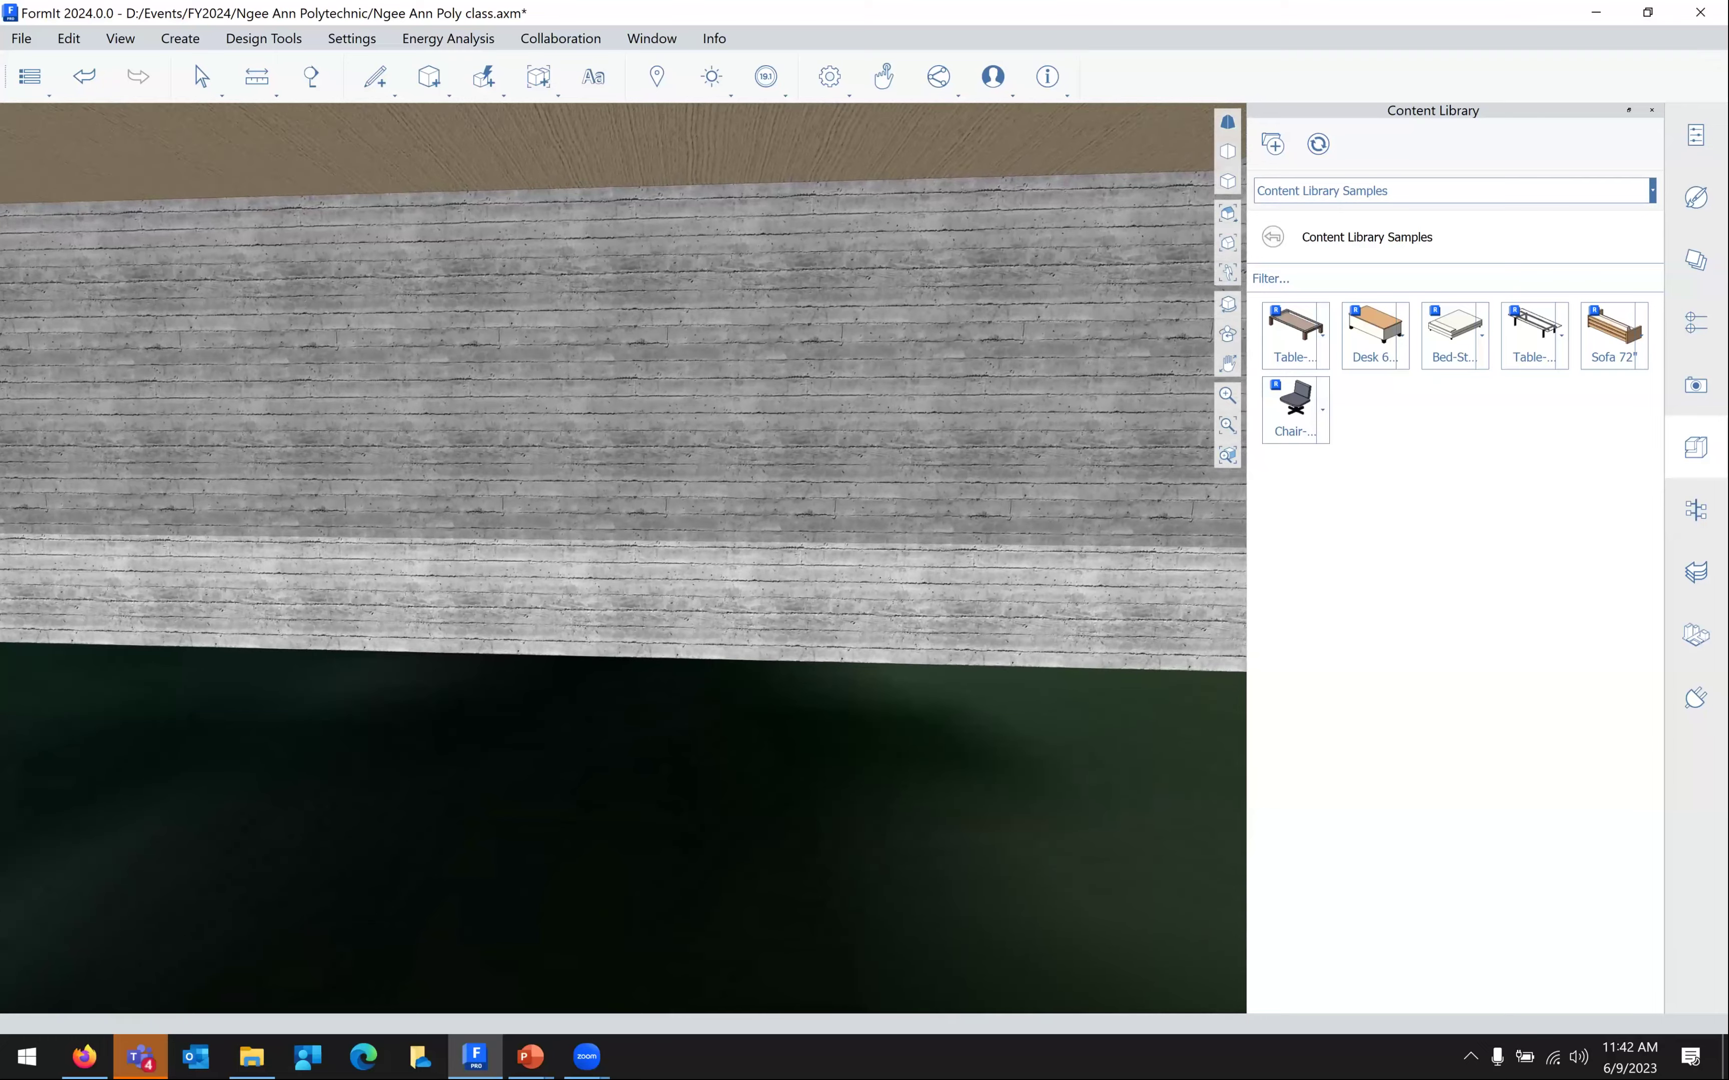
{"action": "key", "text": "w"}
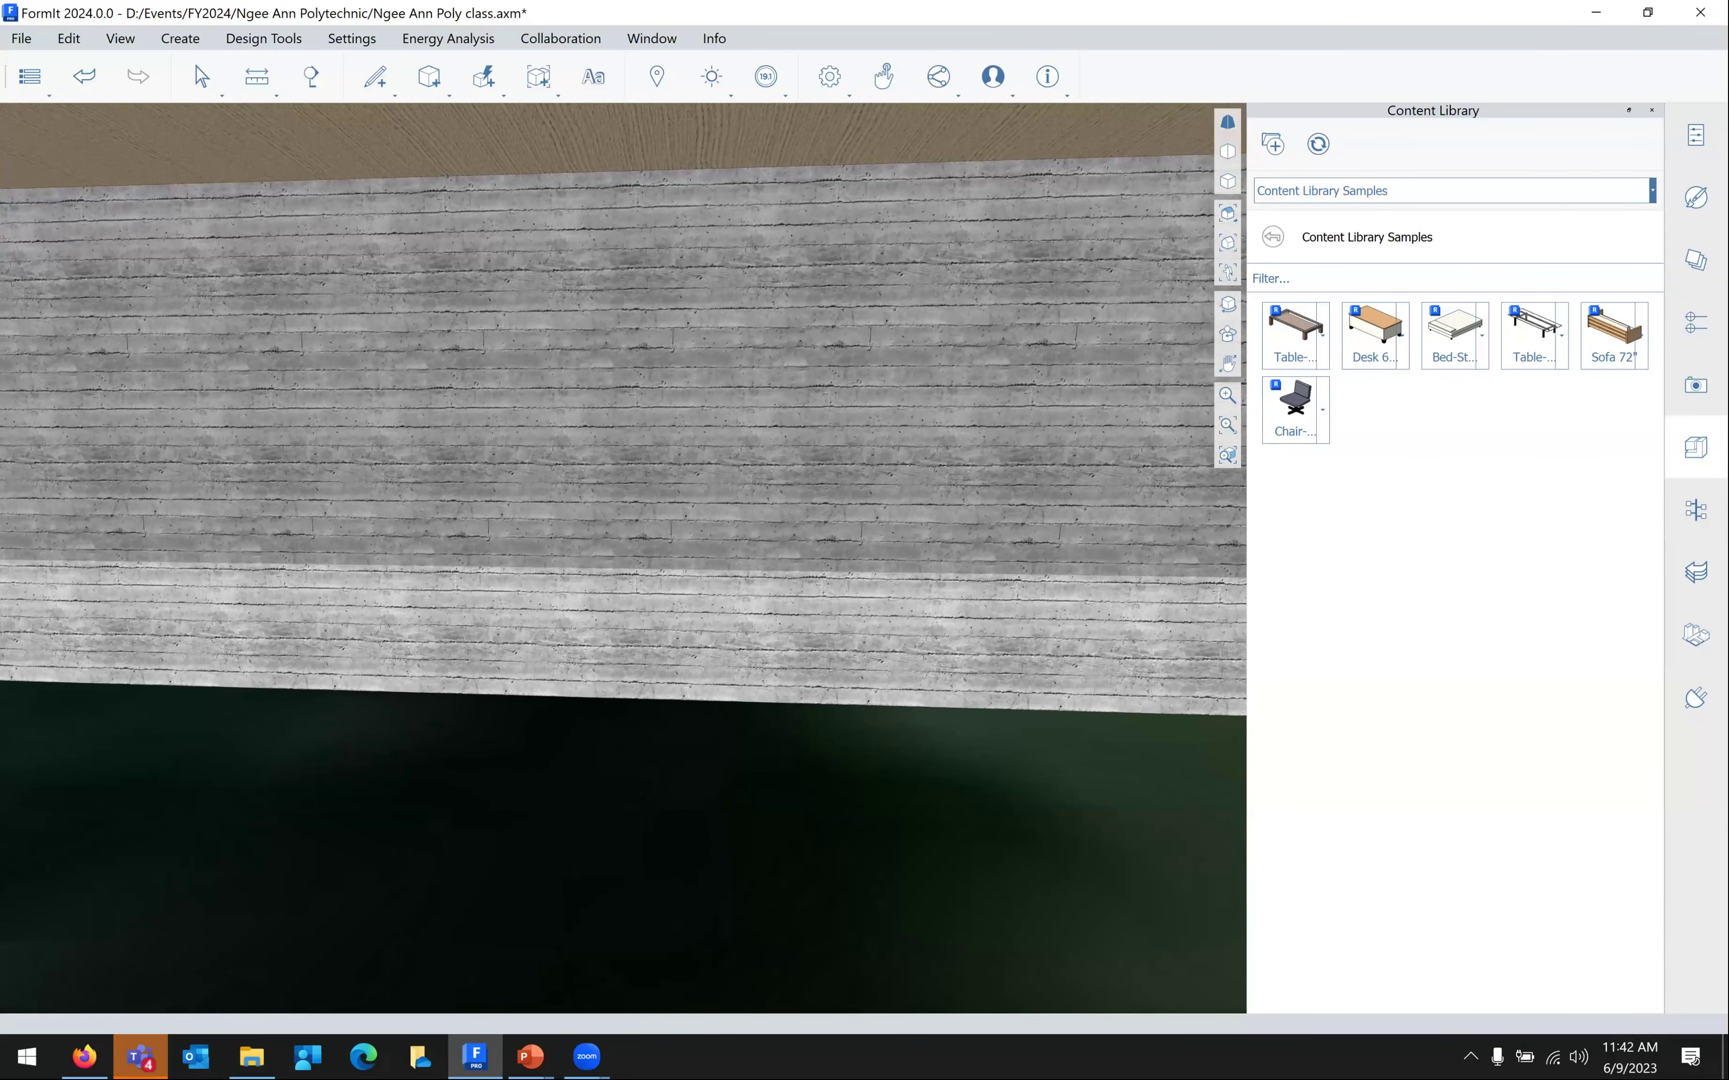
{"action": "key", "text": "w"}
{"action": "key", "text": "s"}
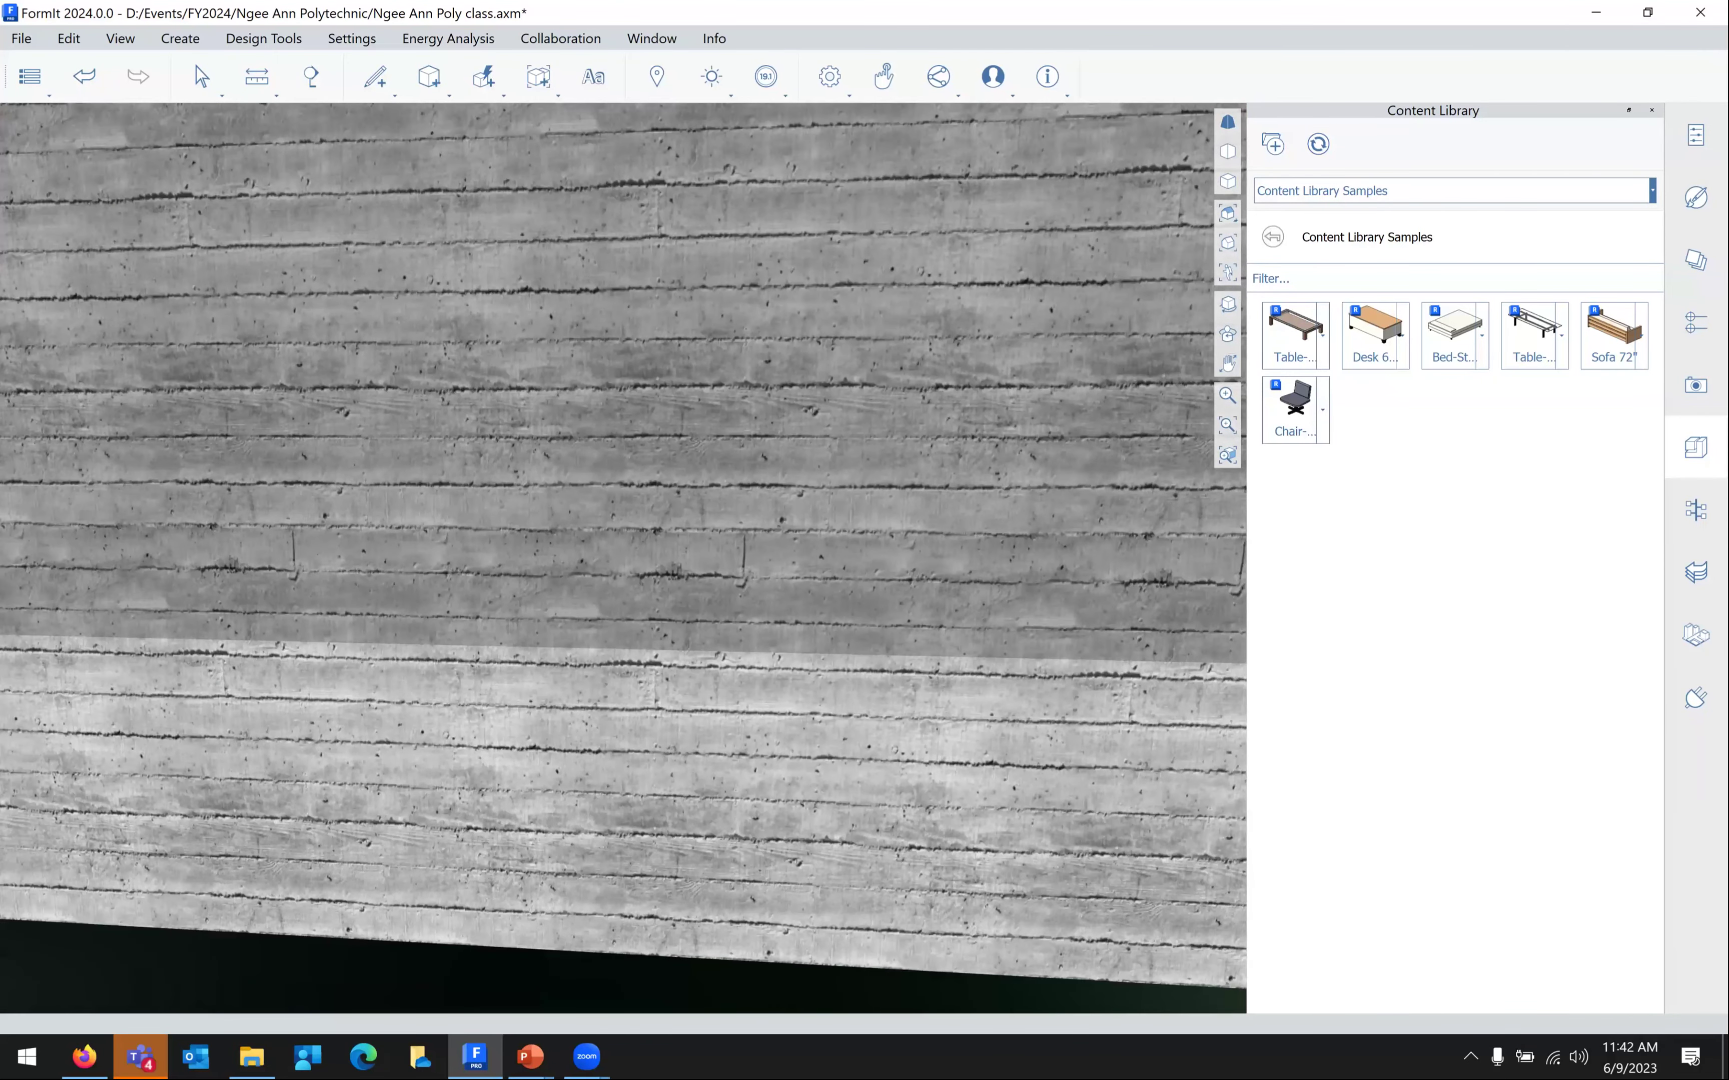
{"action": "key", "text": "s"}
{"action": "key", "text": "e"}
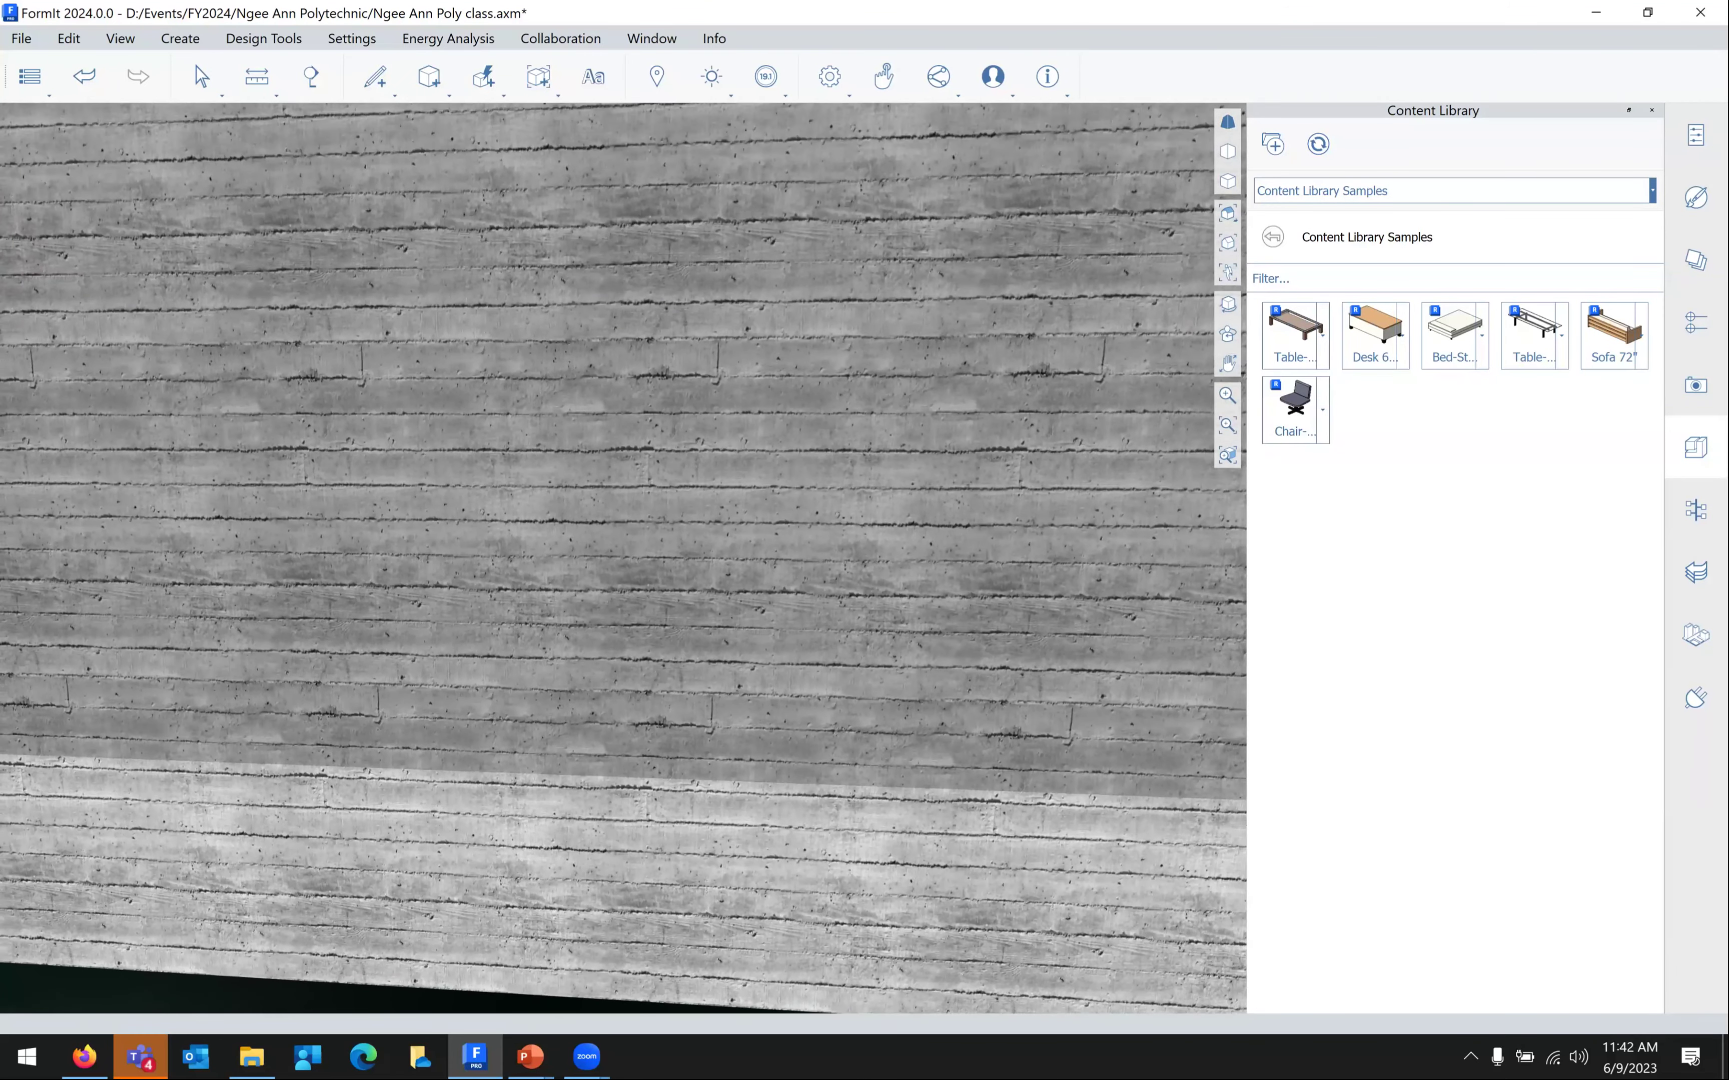
{"action": "key", "text": "e"}
Orbit and zoom out to view the ribbon window's right end and the room corner
{"action": "right_click_drag", "start_coordinate": [624, 559], "coordinate": [1222, 547]}
{"action": "right_click_drag", "start_coordinate": [624, 558], "coordinate": [1063, 462]}
{"action": "scroll", "coordinate": [624, 608], "scroll_direction": "down", "scroll_amount": 5}
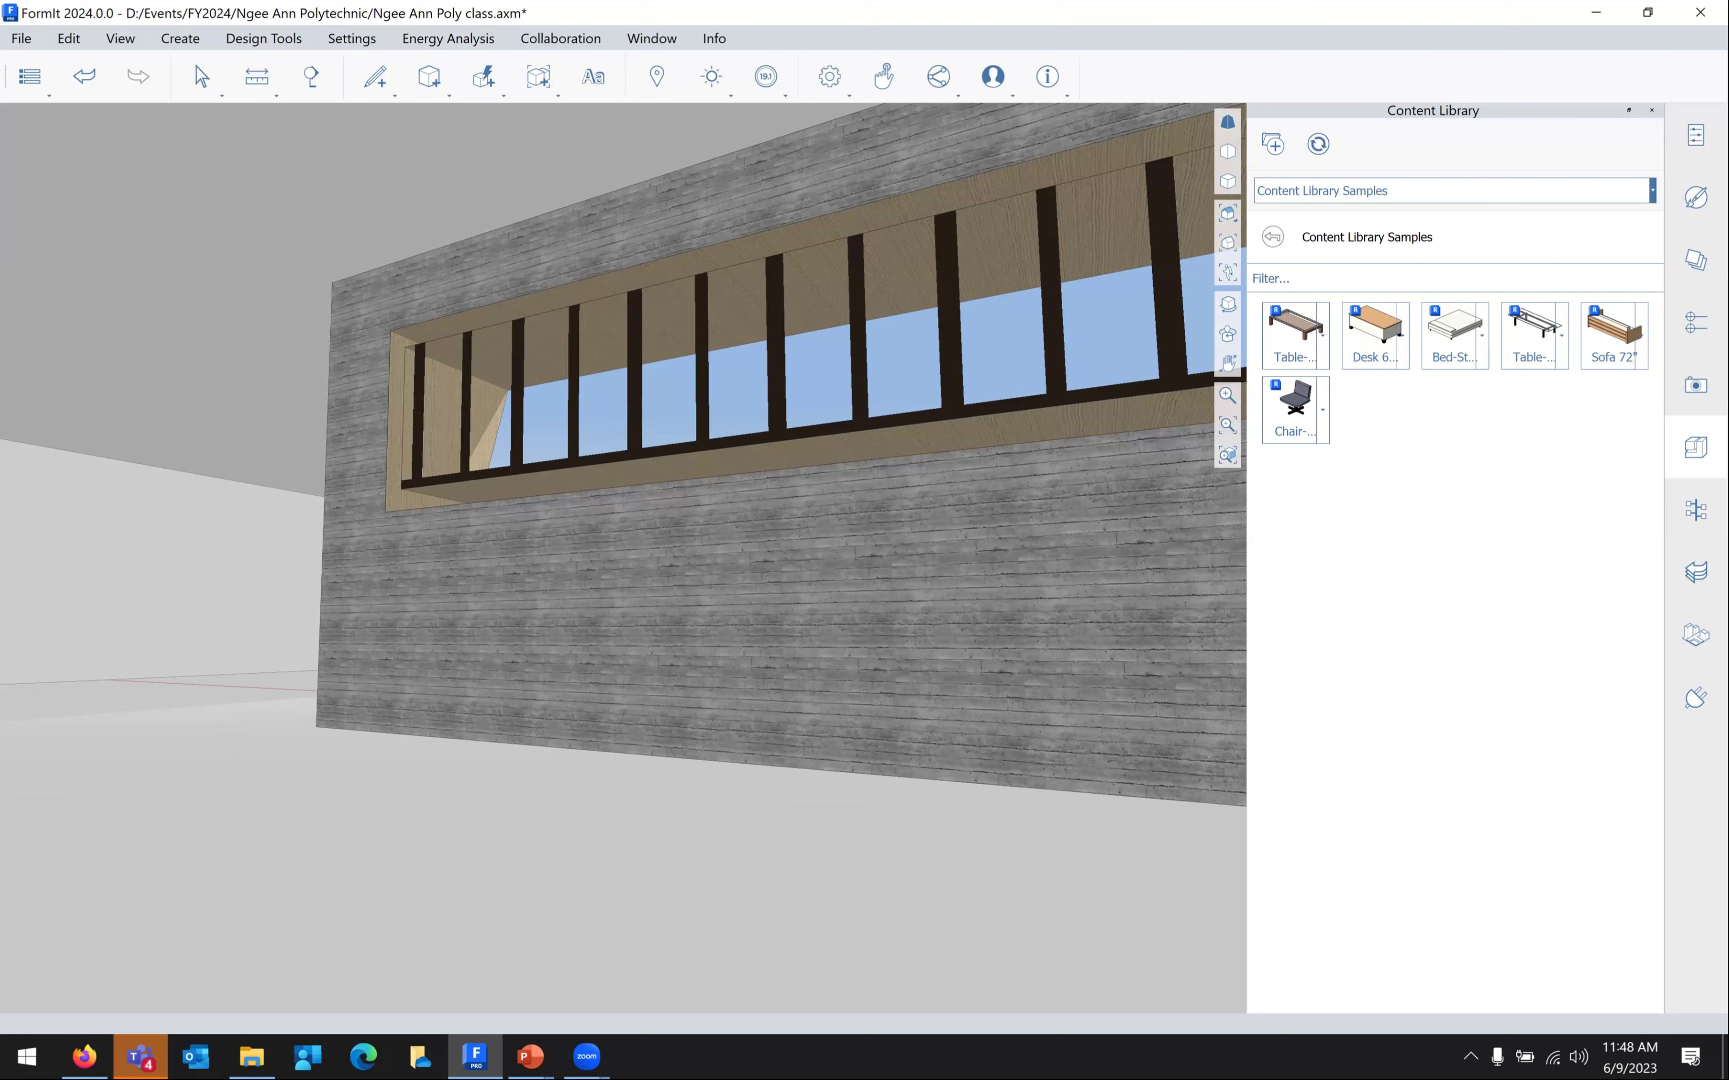
{"action": "right_click_drag", "start_coordinate": [621, 557], "coordinate": [442, 646]}
{"action": "right_click_drag", "start_coordinate": [659, 432], "coordinate": [653, 285]}
Open the Start Sharing Session dialog from the Collaboration menu
{"action": "key", "text": "alt+Tab"}
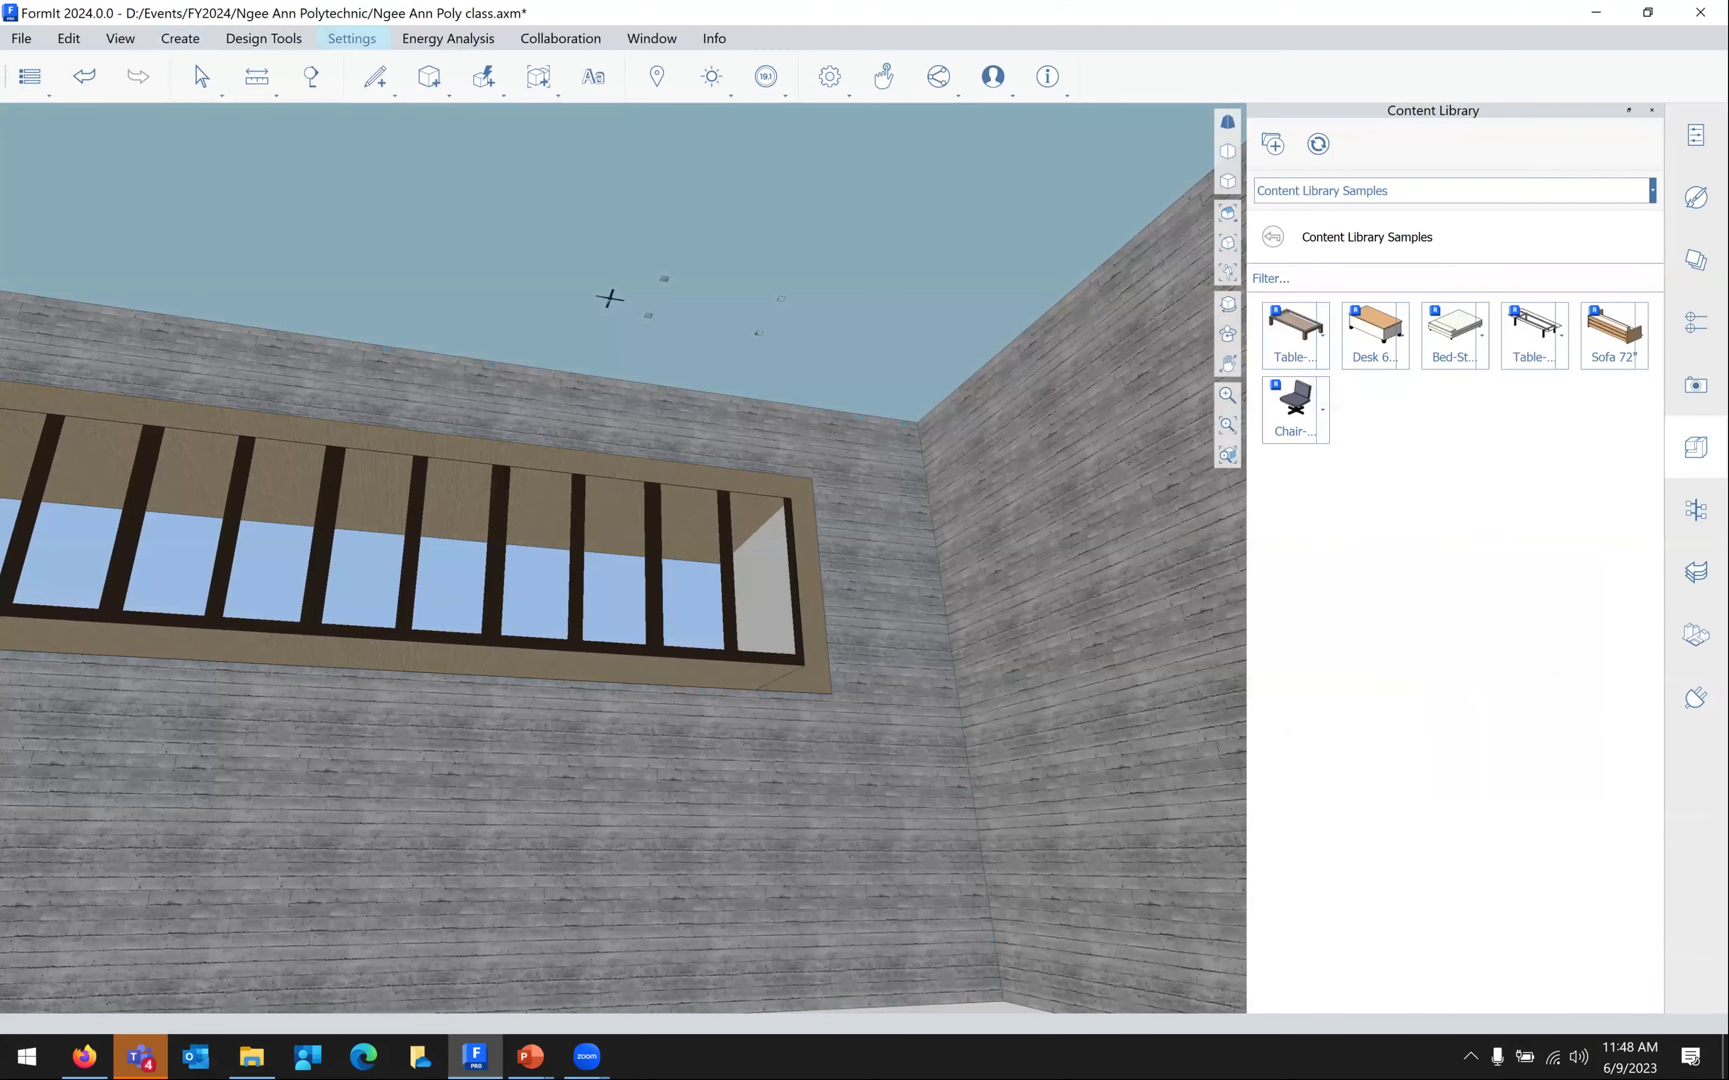
{"action": "left_click", "coordinate": [561, 38]}
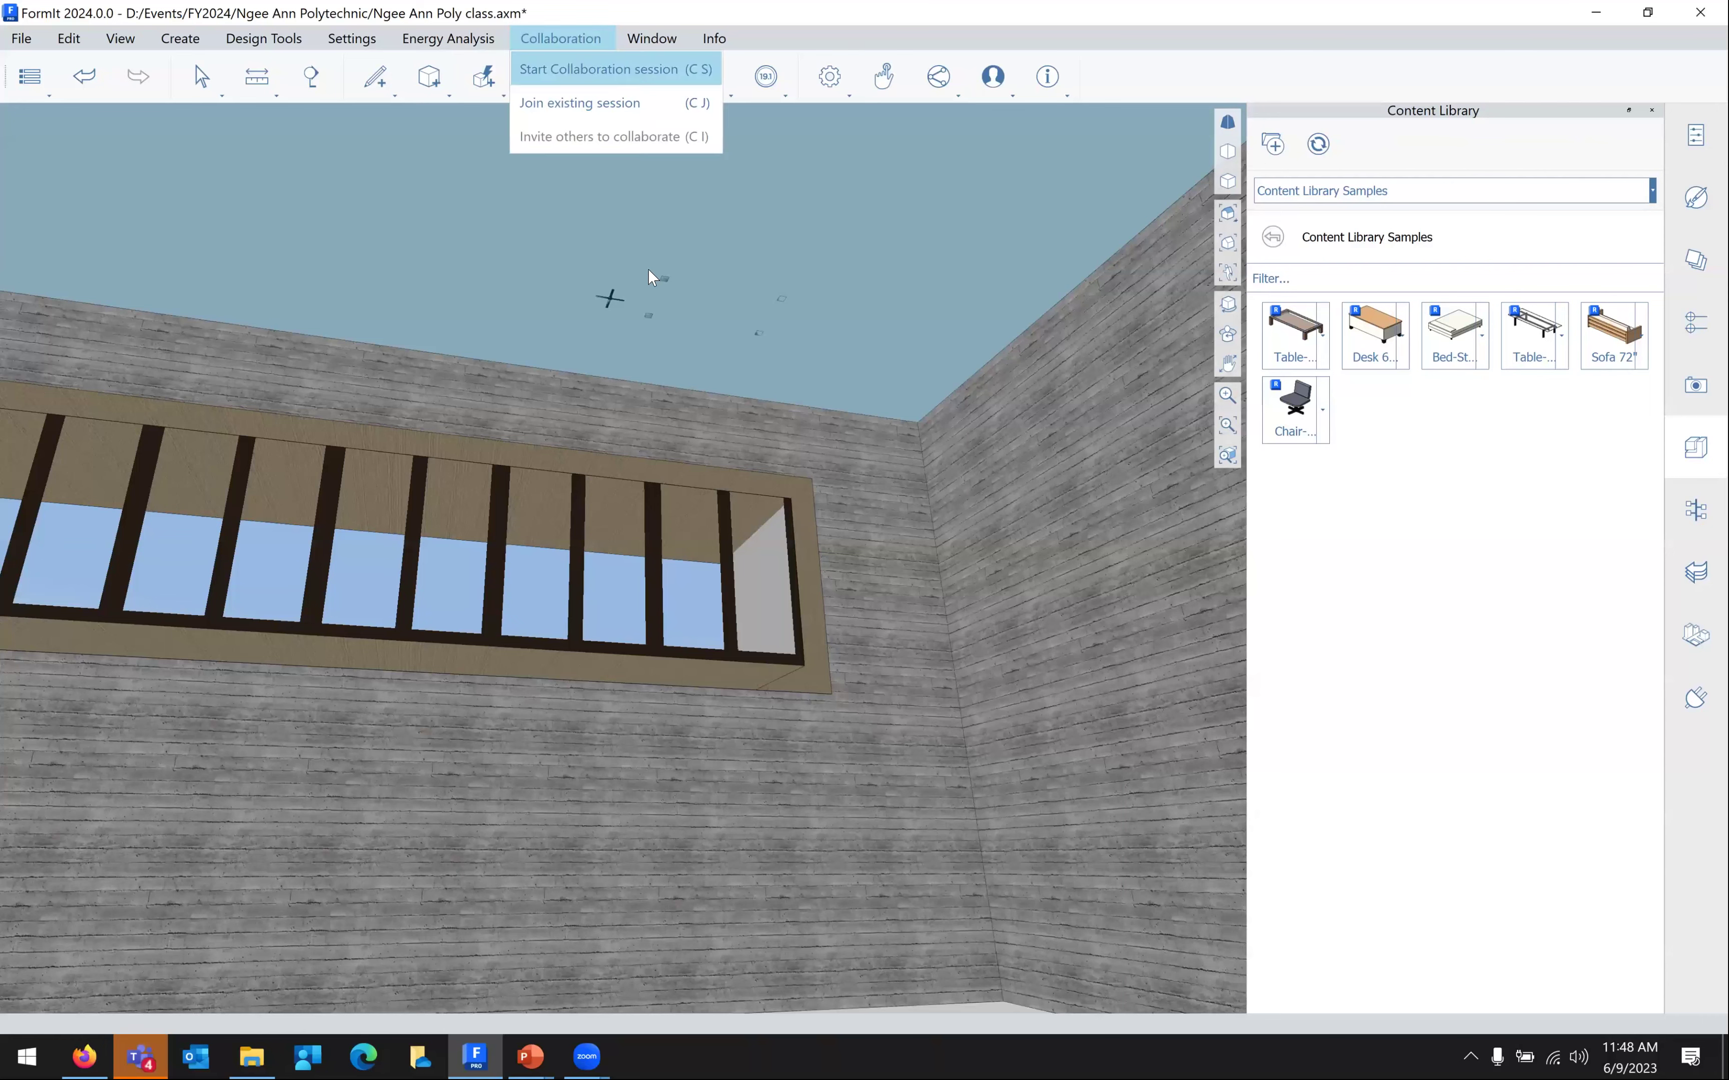
{"action": "left_click", "coordinate": [564, 111]}
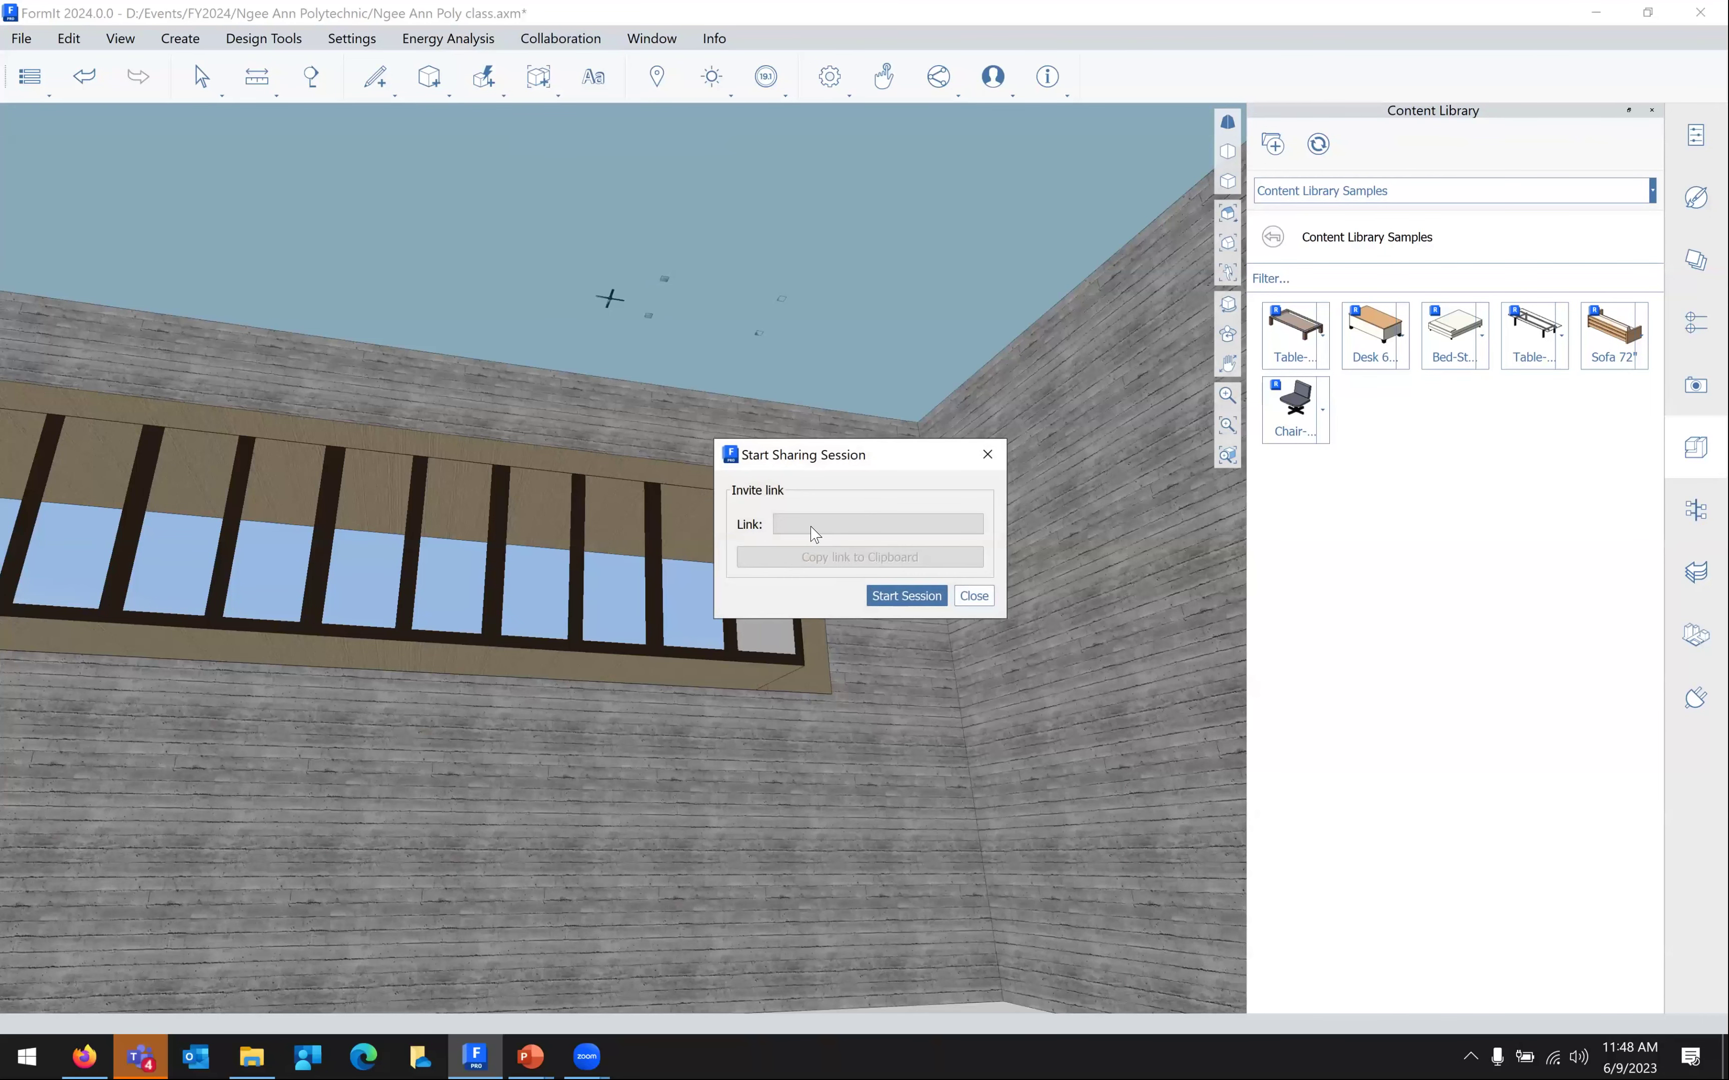
Start the sharing session, then close the Start Sharing Session dialog
{"action": "left_click", "coordinate": [880, 596]}
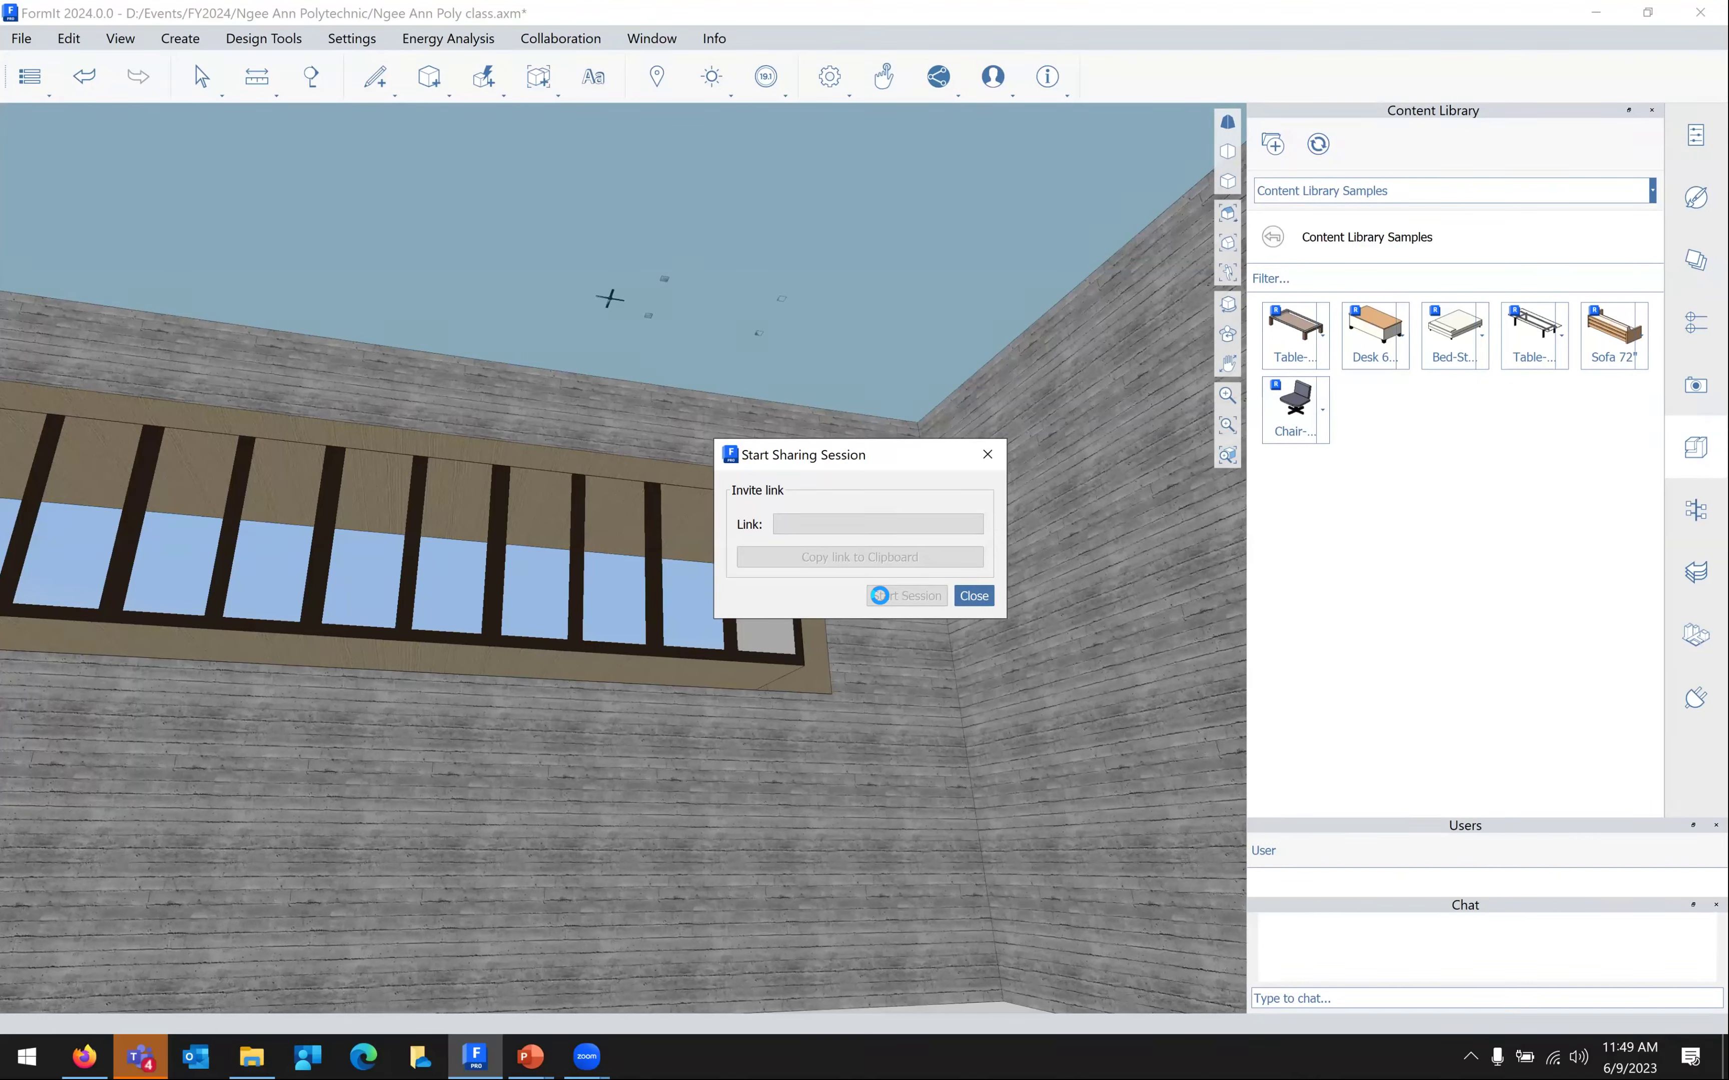
{"action": "left_click", "coordinate": [972, 595]}
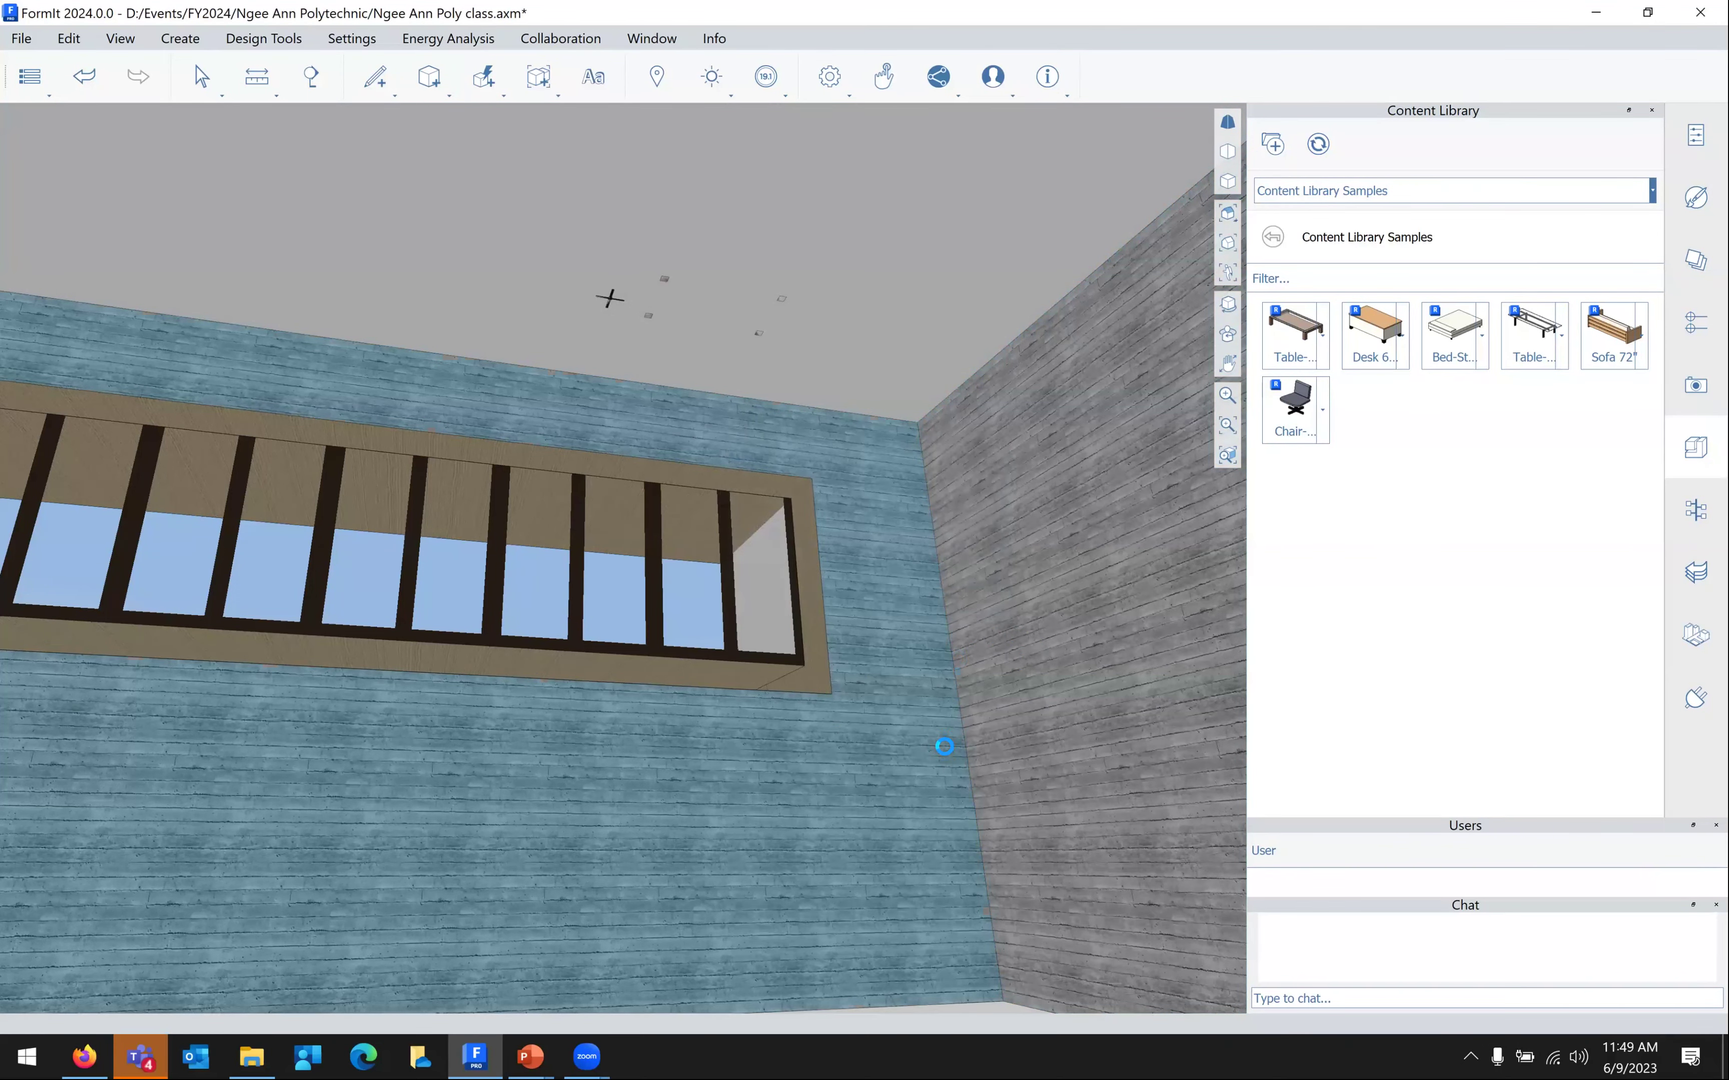
Zoom out, show the Groups Tree and Undo Manager, and close the Users and Chat panels
{"action": "scroll", "coordinate": [955, 789], "scroll_direction": "down", "scroll_amount": 1}
{"action": "scroll", "coordinate": [978, 766], "scroll_direction": "down", "scroll_amount": 3}
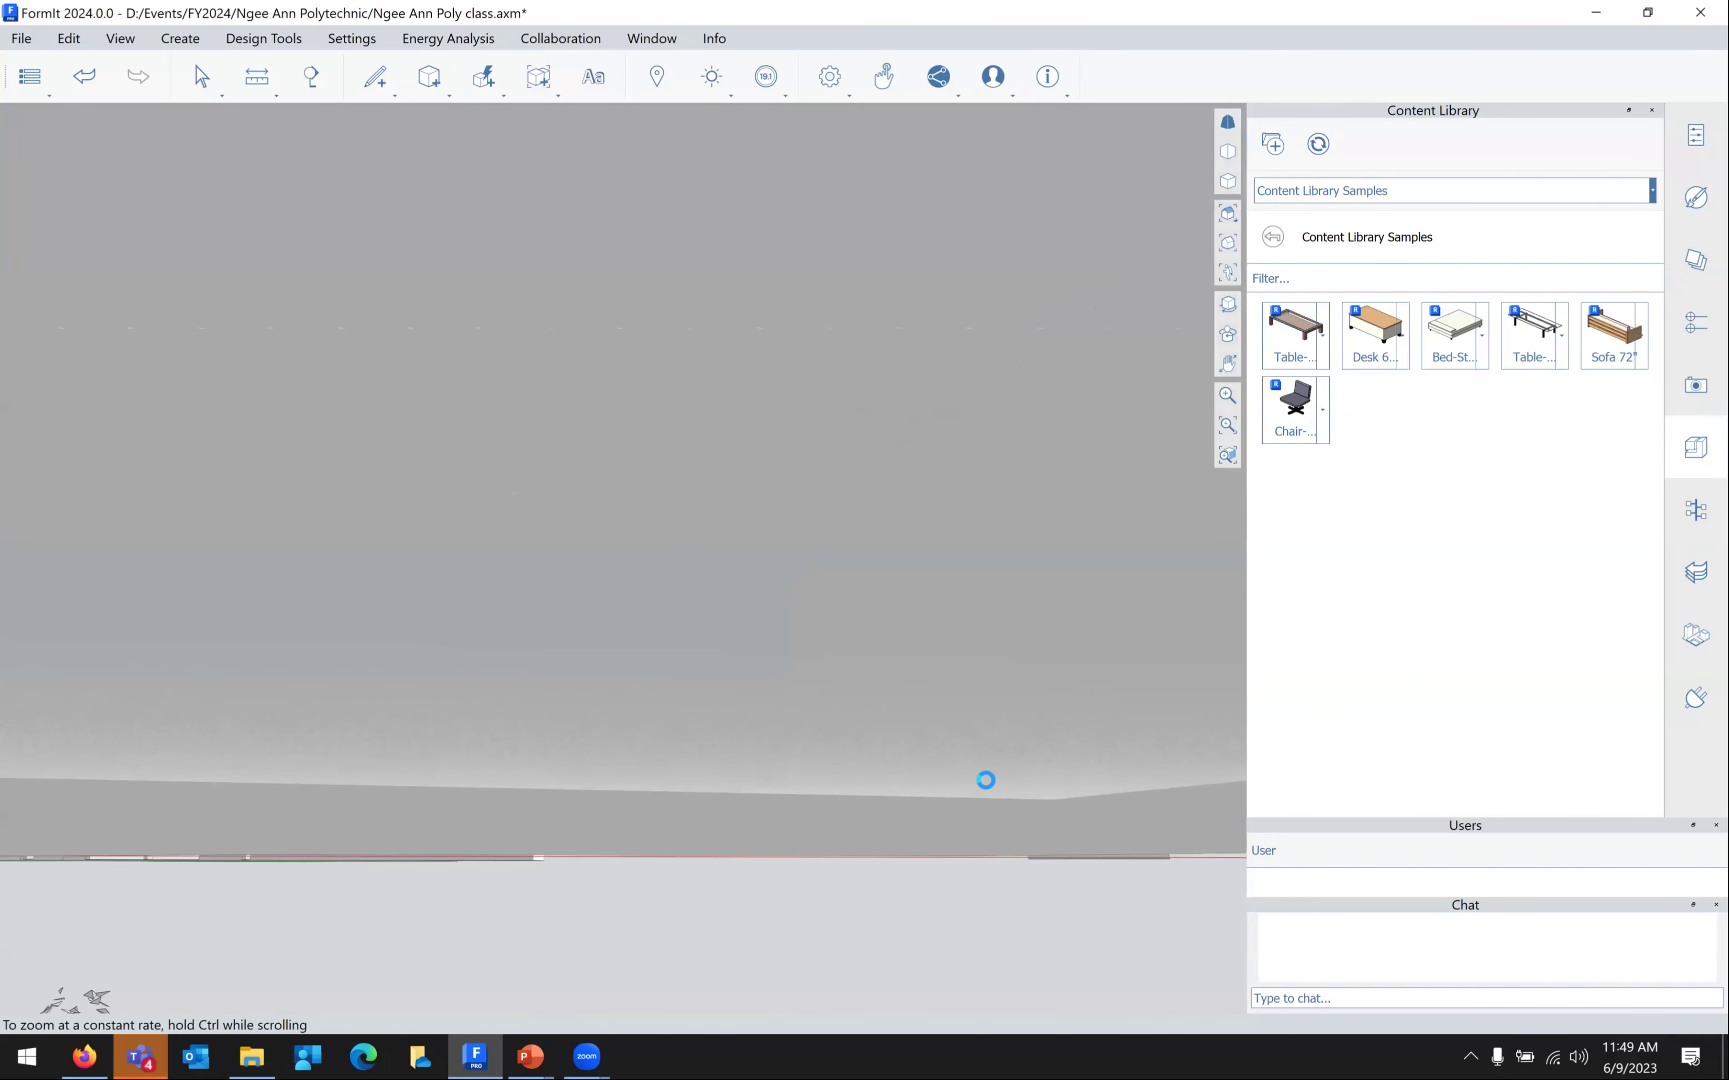
{"action": "scroll", "coordinate": [972, 787], "scroll_direction": "down", "scroll_amount": 1}
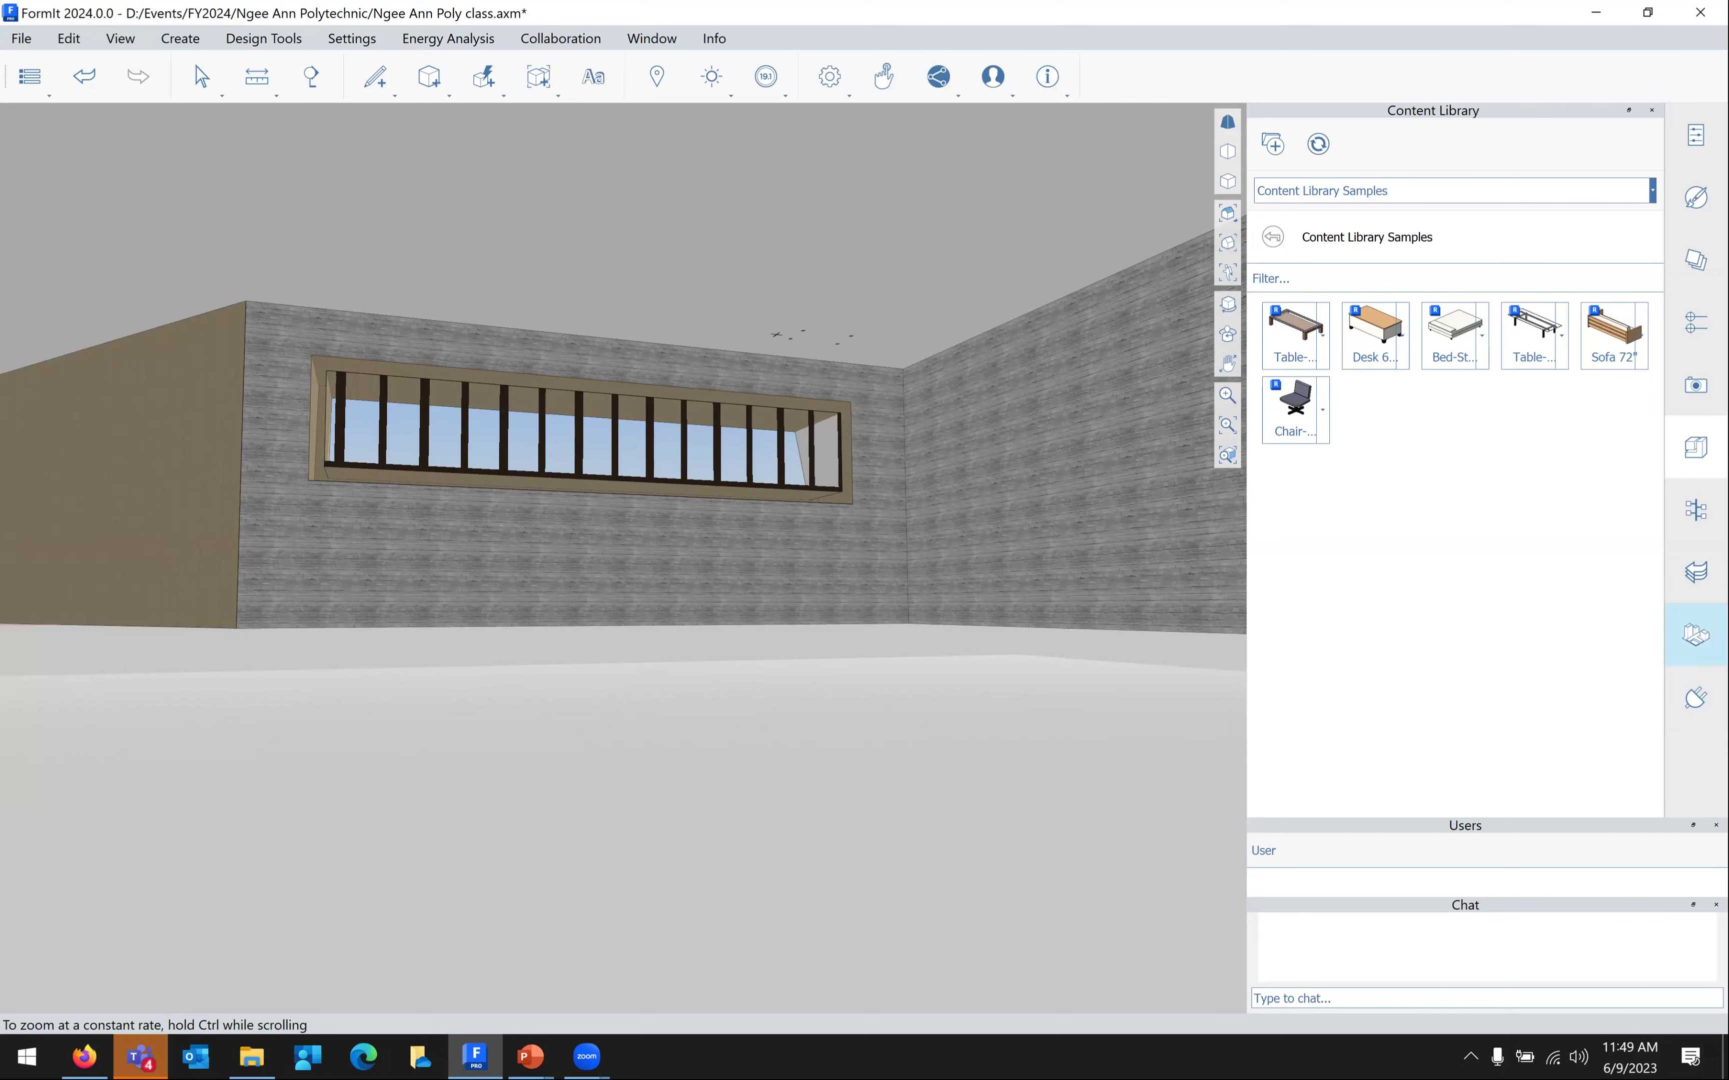
{"action": "left_click", "coordinate": [1696, 510]}
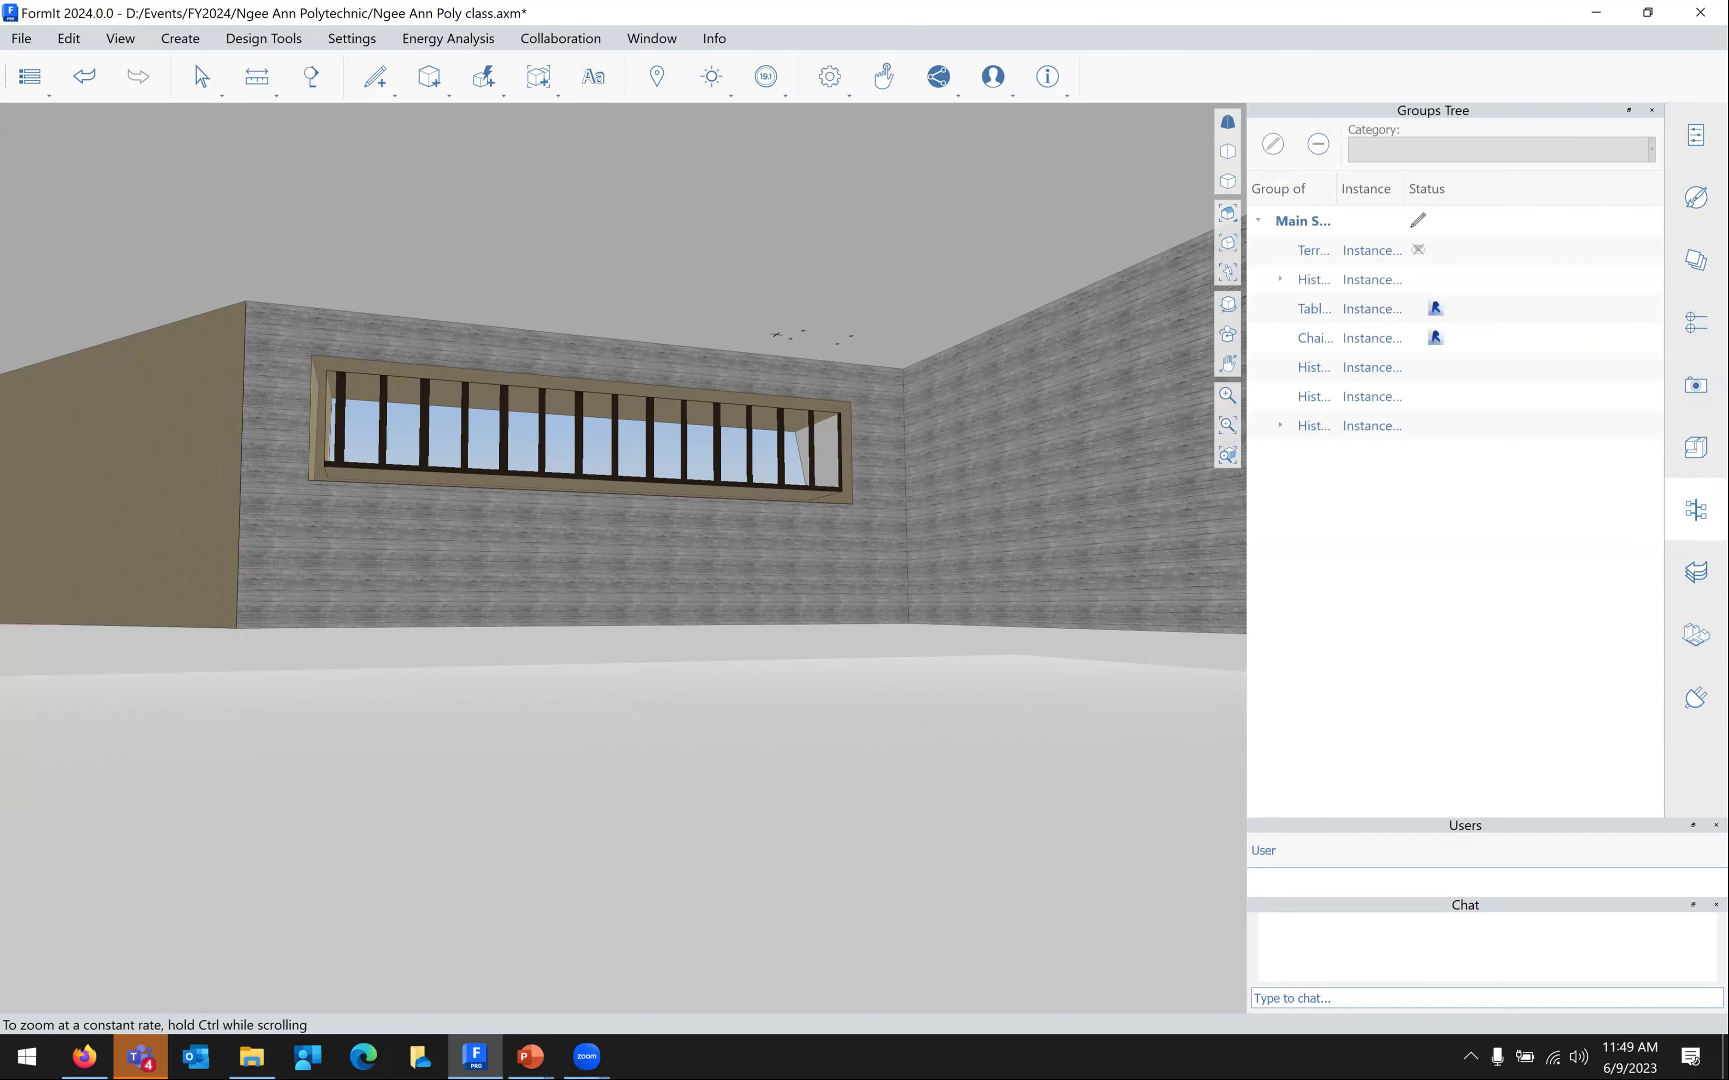
{"action": "left_click", "coordinate": [1696, 572]}
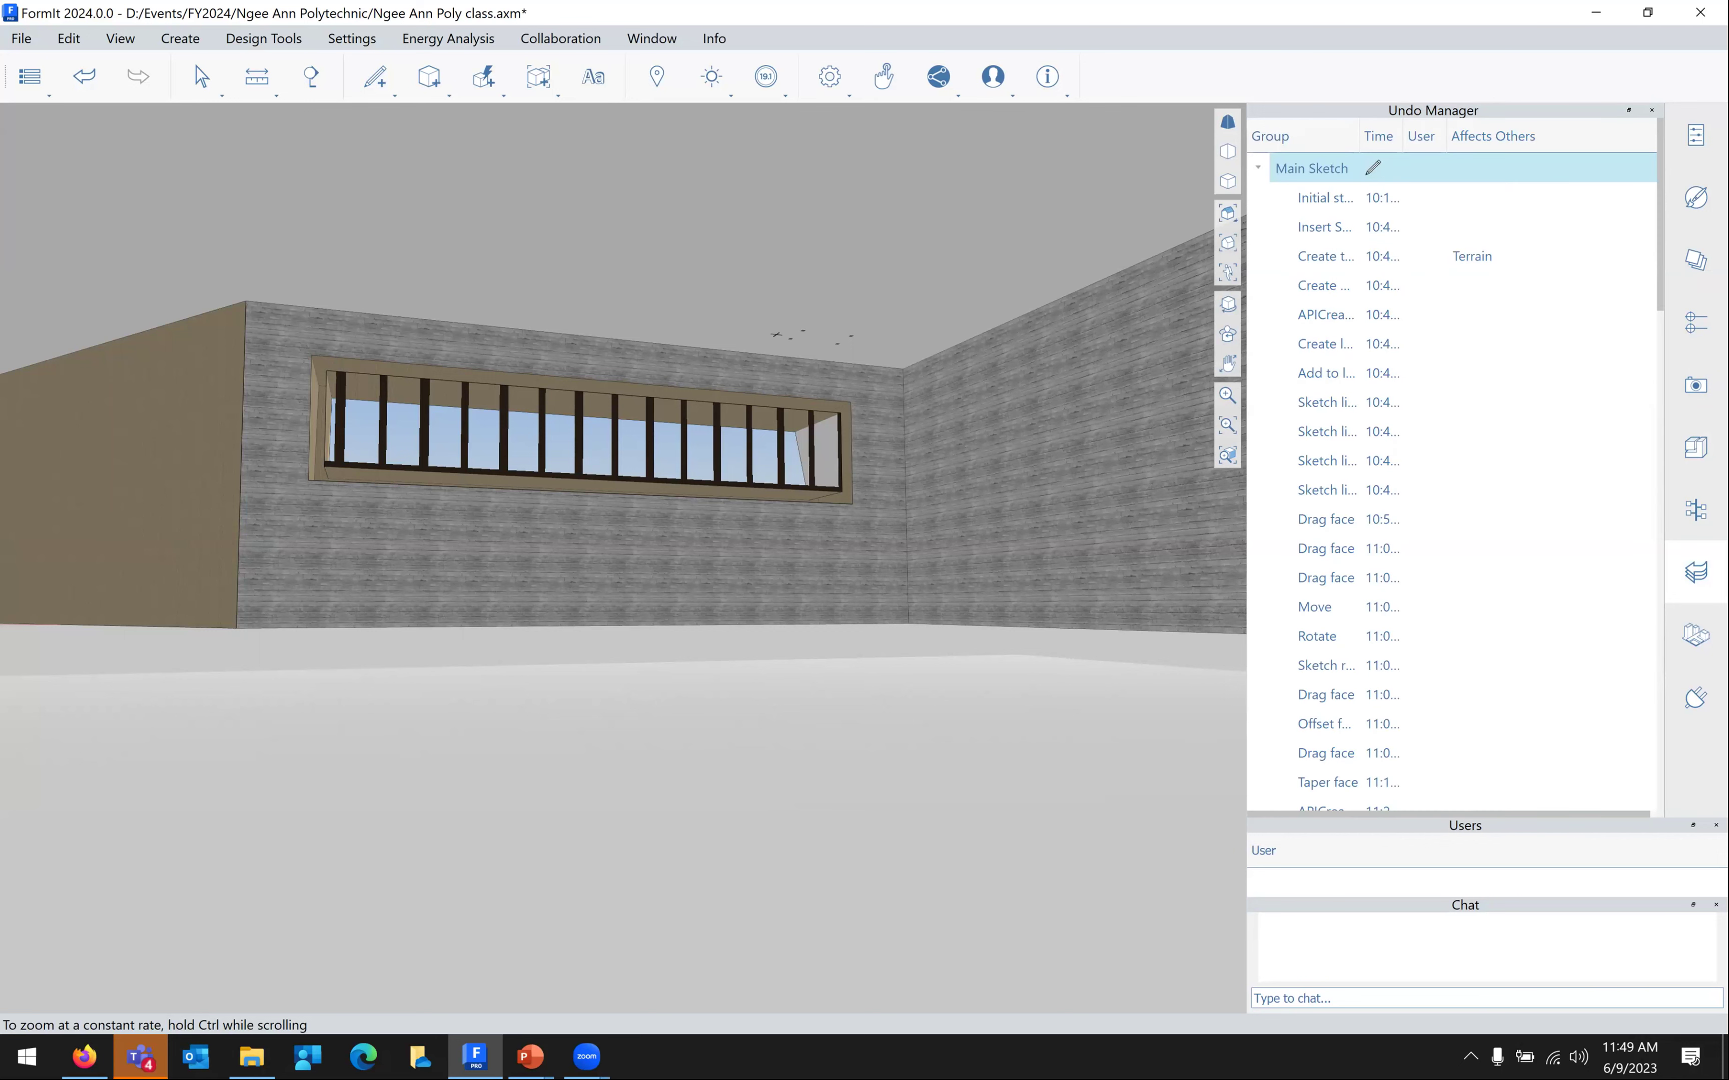
{"action": "left_click", "coordinate": [1716, 825]}
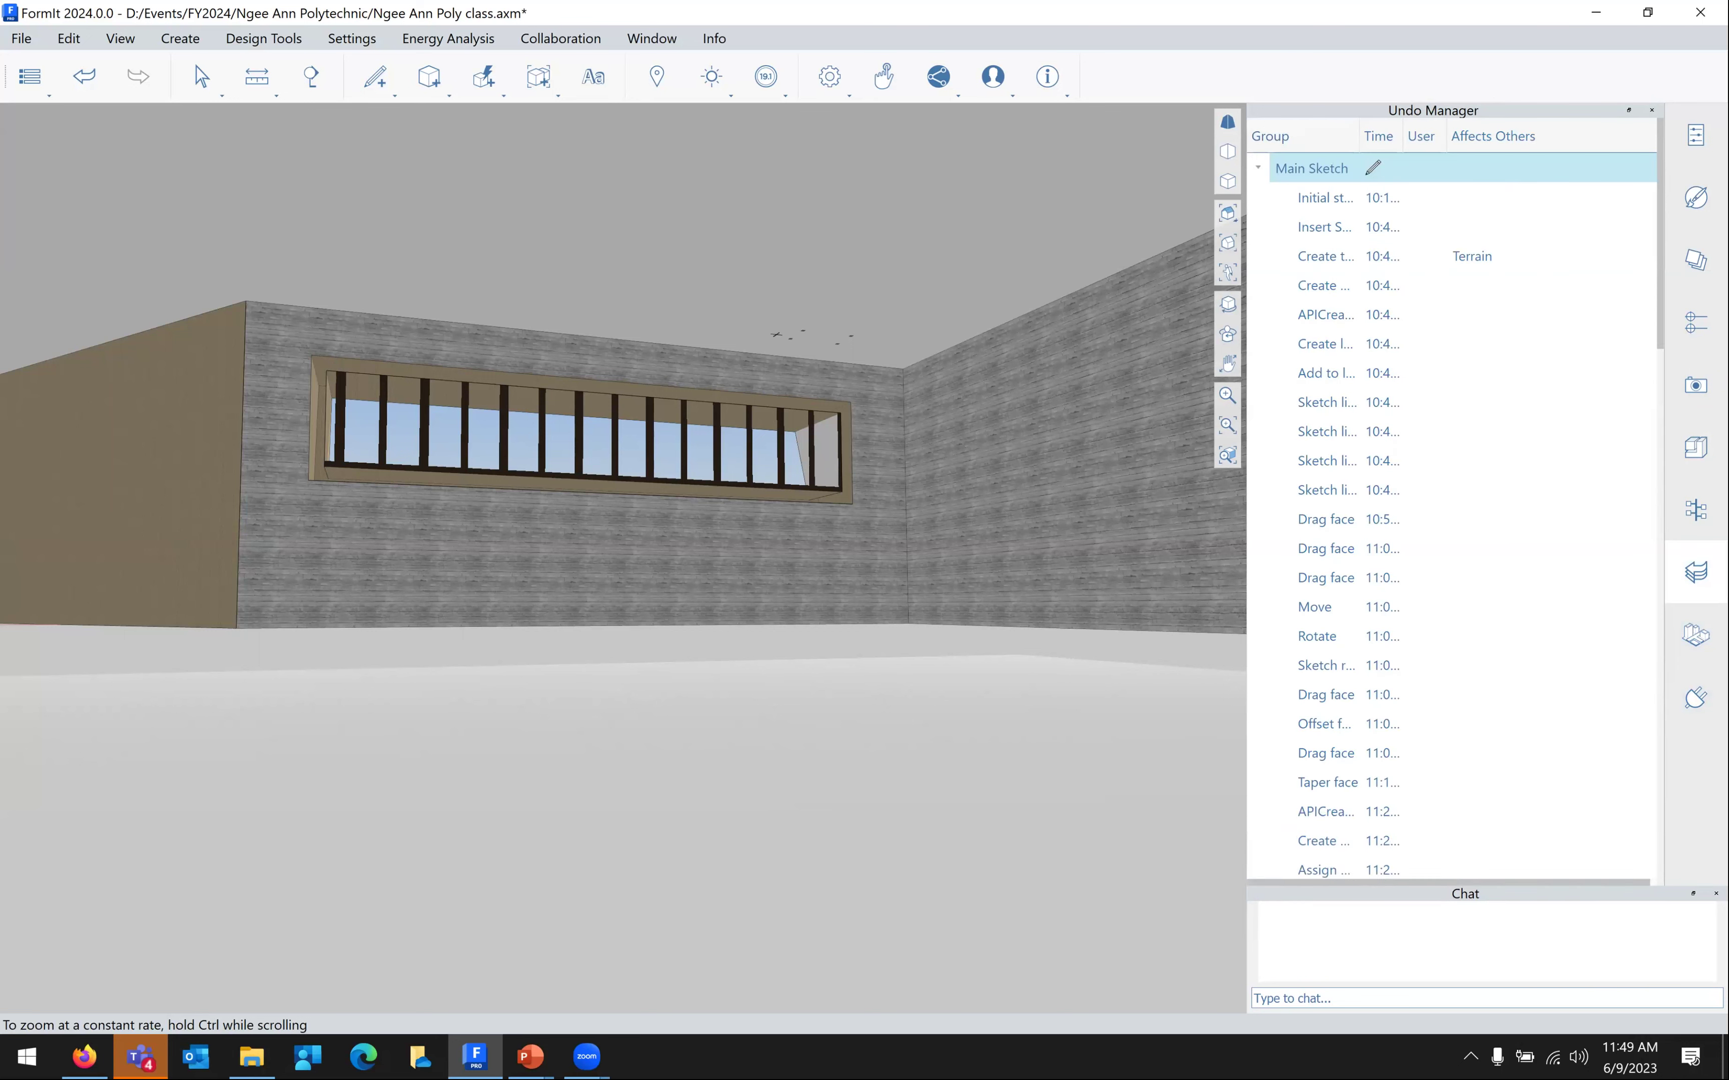
{"action": "left_click", "coordinate": [1715, 894]}
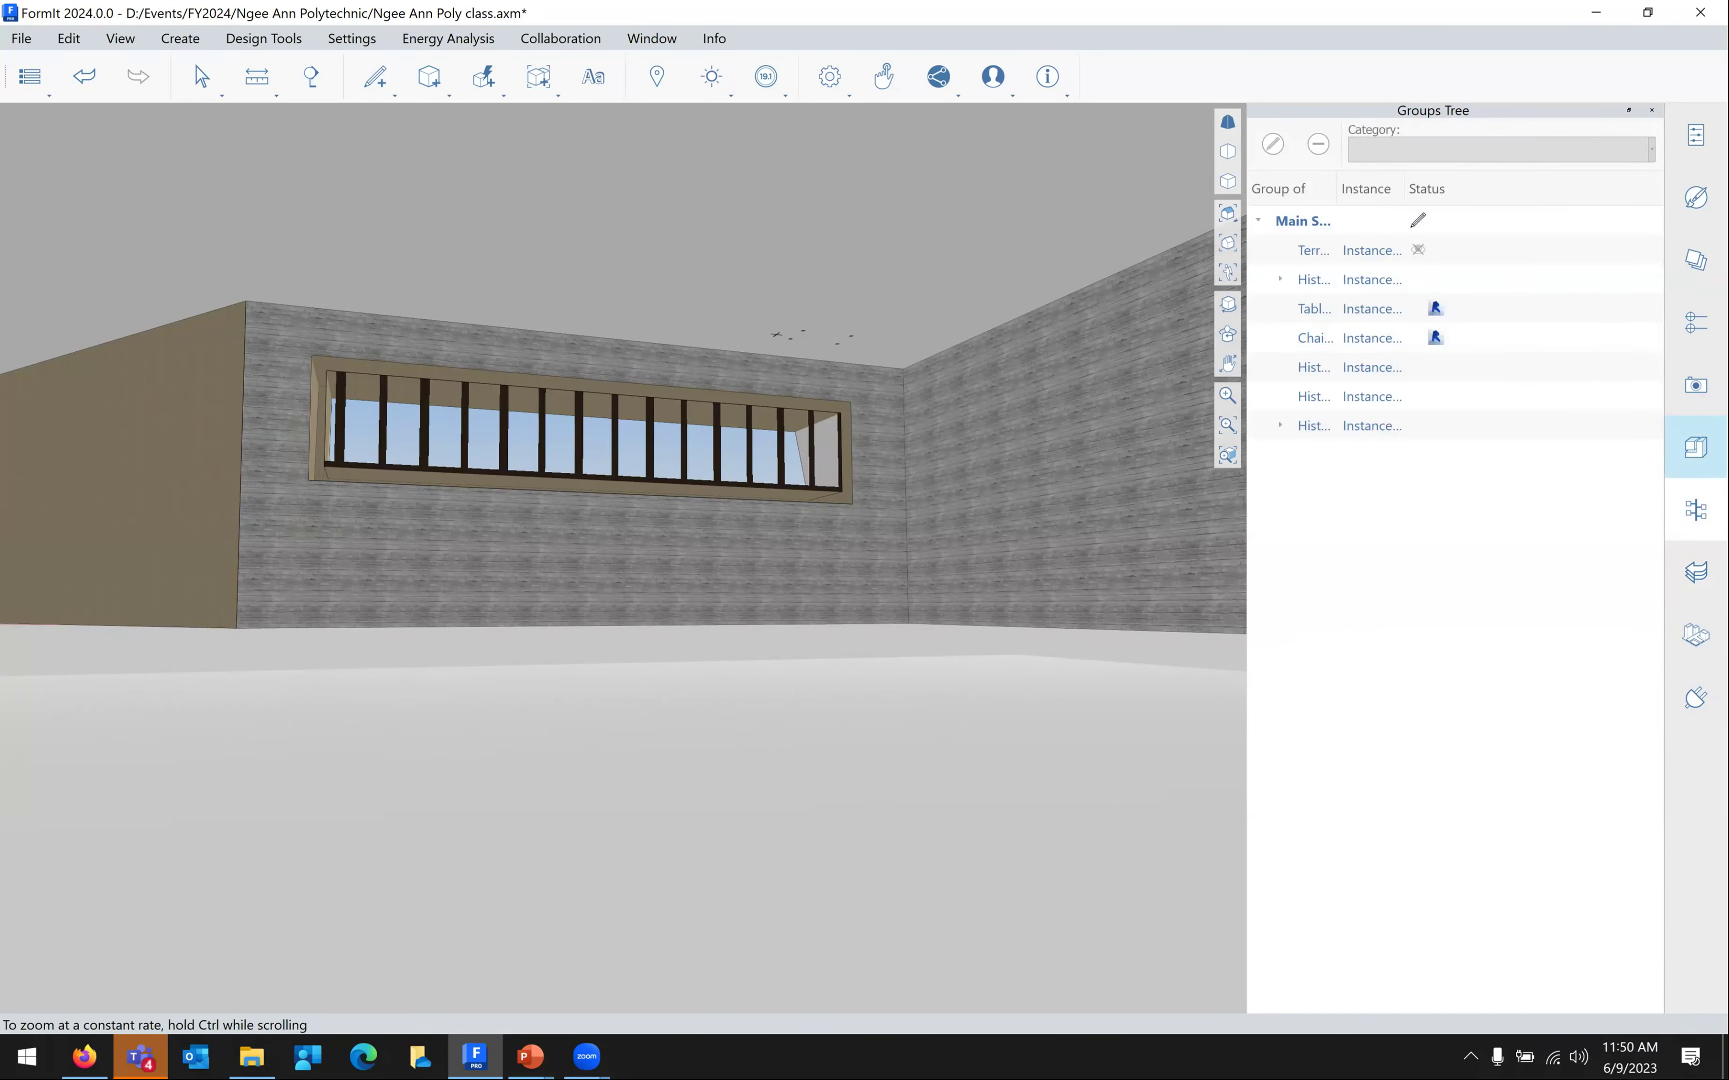
Cycle through Layers, Levels, Scenes, Content Library and Groups Tree, ending on the Undo Manager
{"action": "left_click", "coordinate": [1695, 322]}
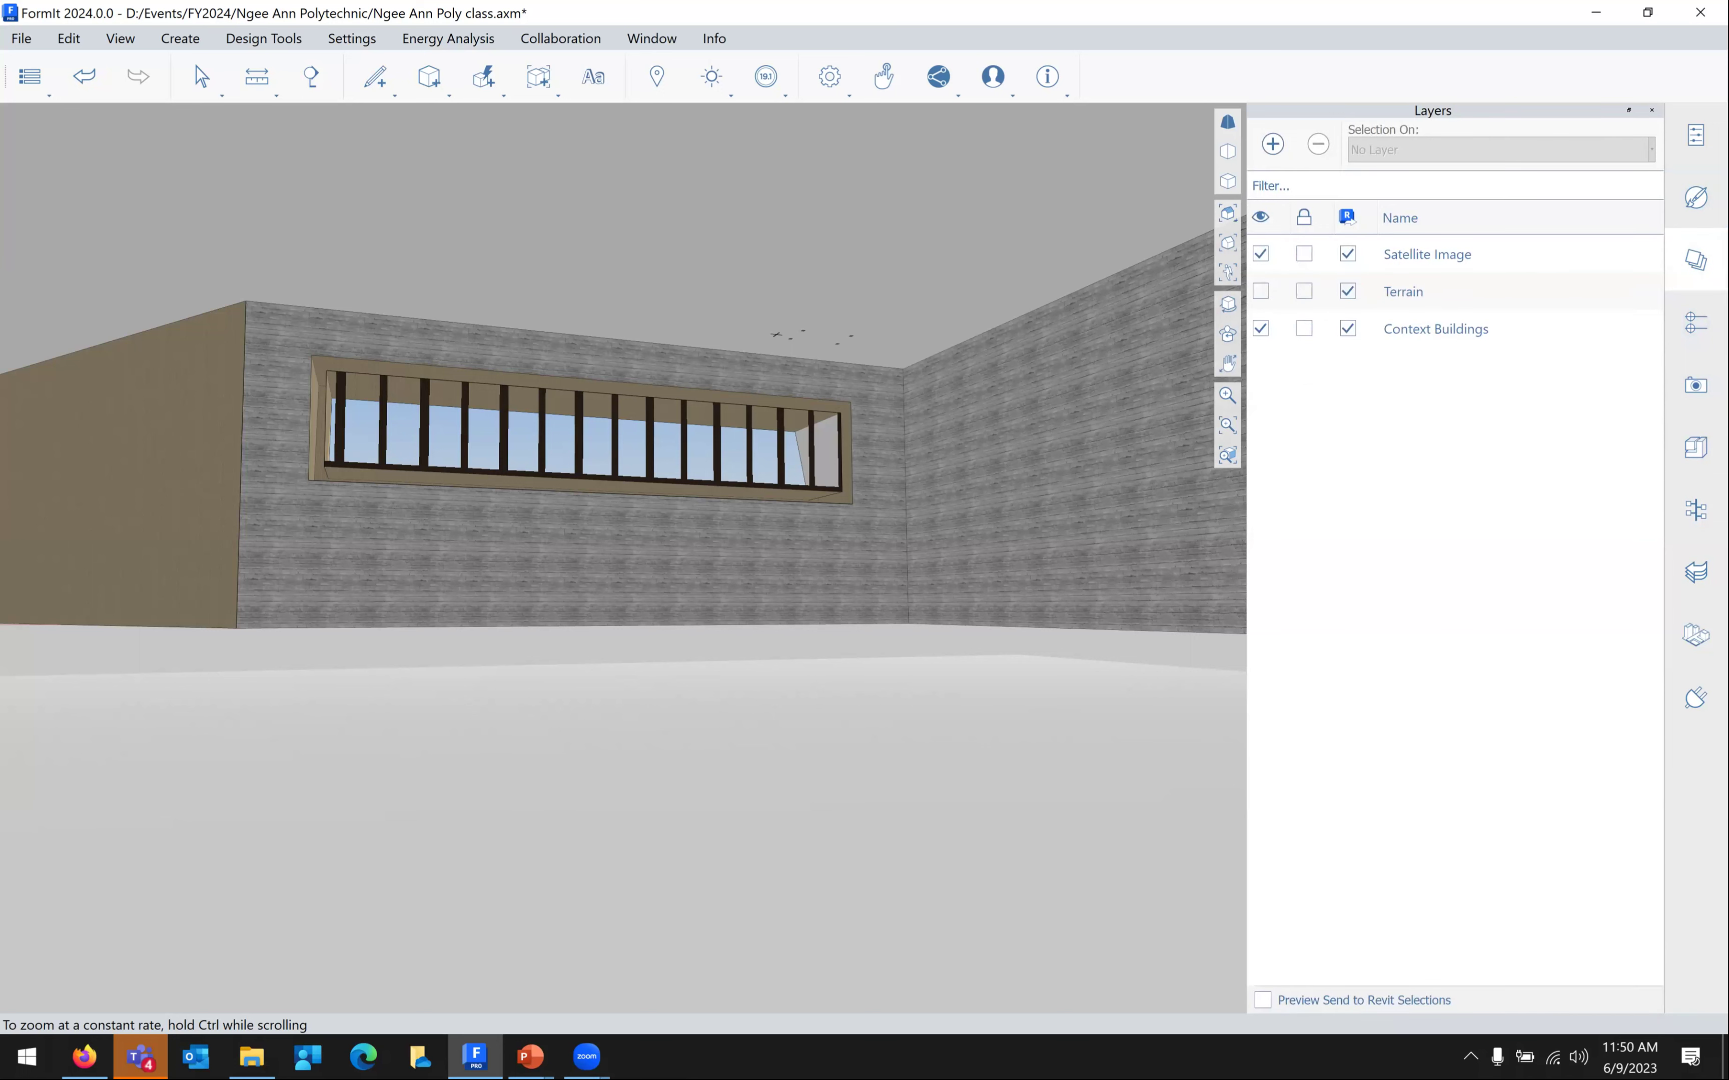
{"action": "left_click", "coordinate": [1696, 322]}
{"action": "left_click", "coordinate": [1696, 385]}
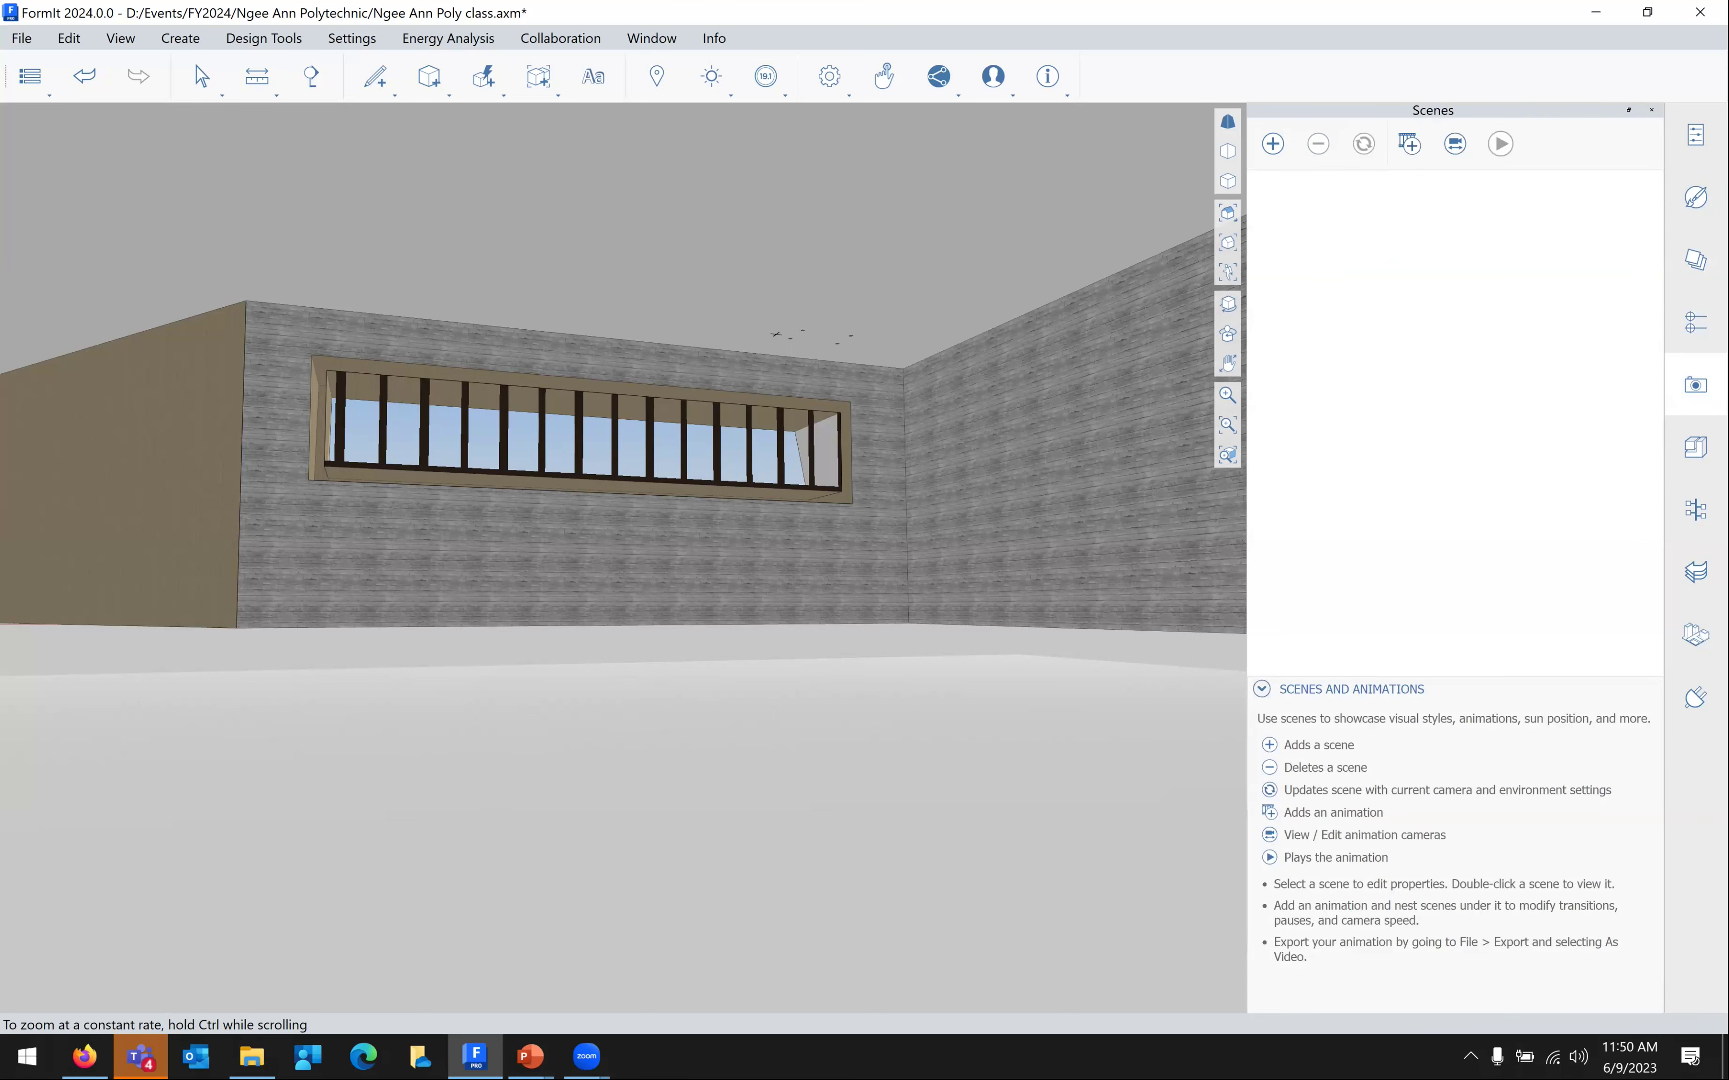
{"action": "left_click", "coordinate": [1696, 447]}
{"action": "left_click", "coordinate": [1696, 510]}
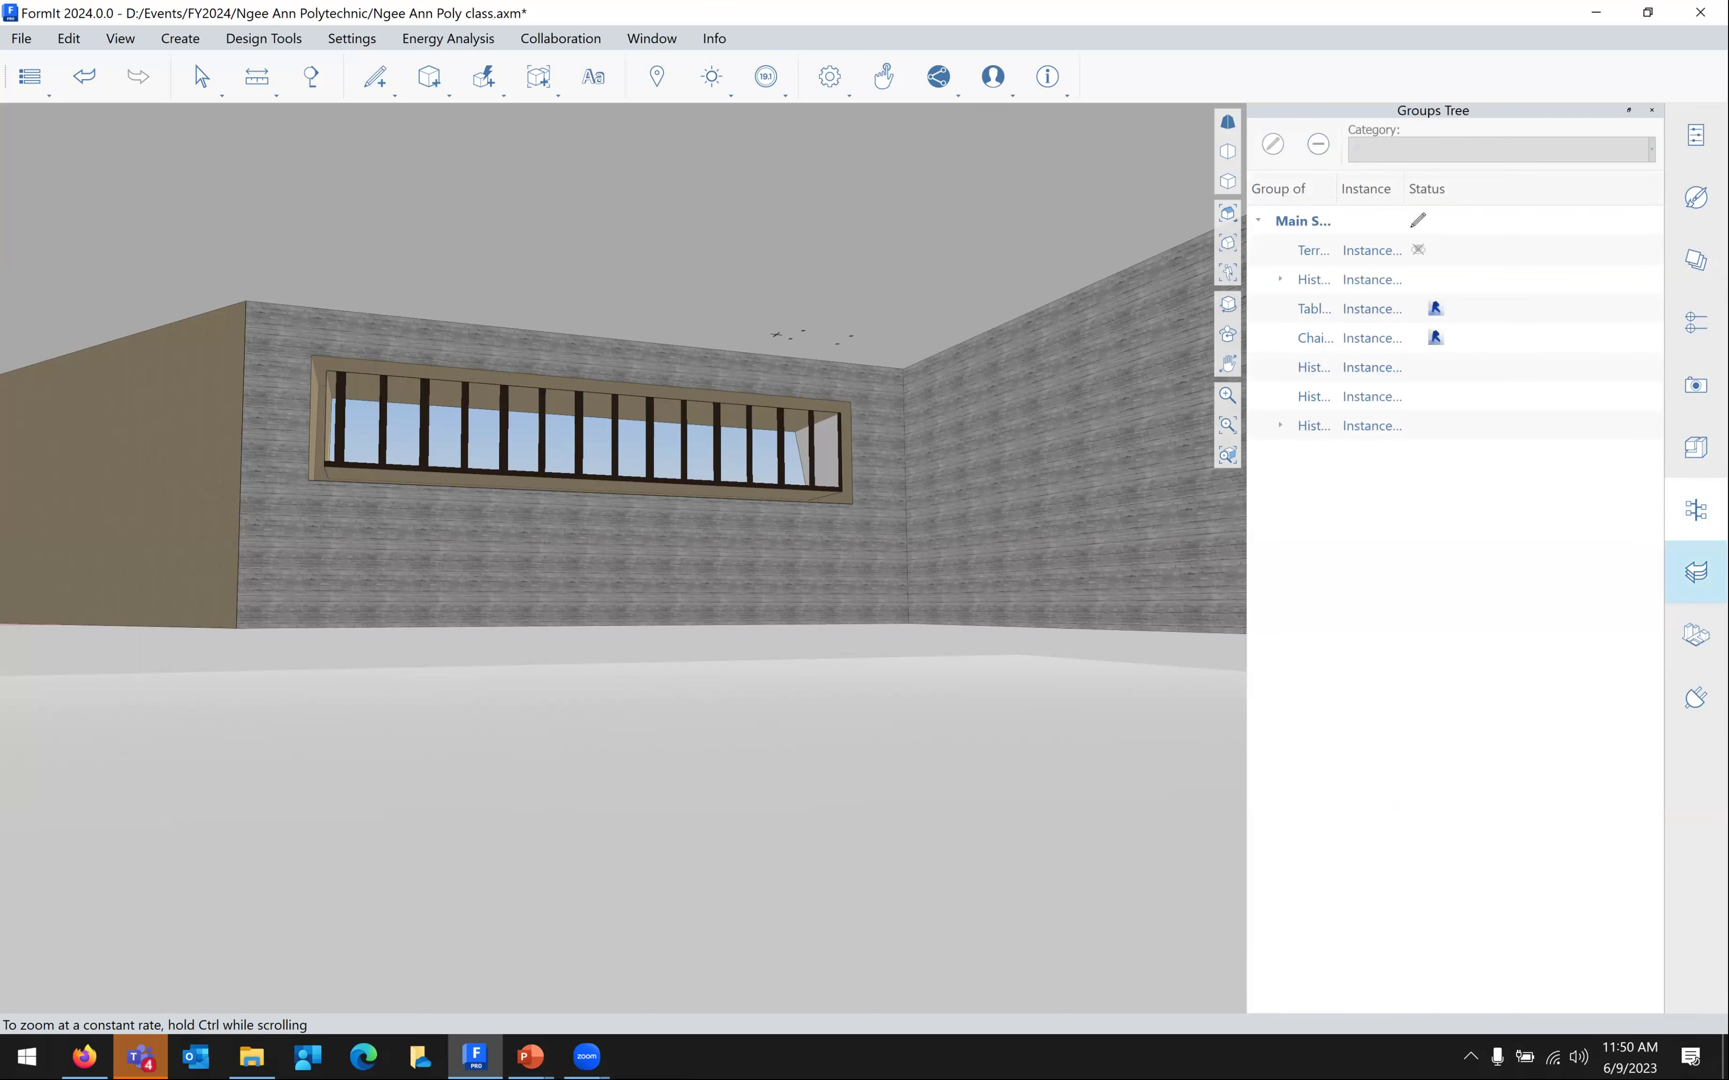
{"action": "left_click", "coordinate": [1696, 572]}
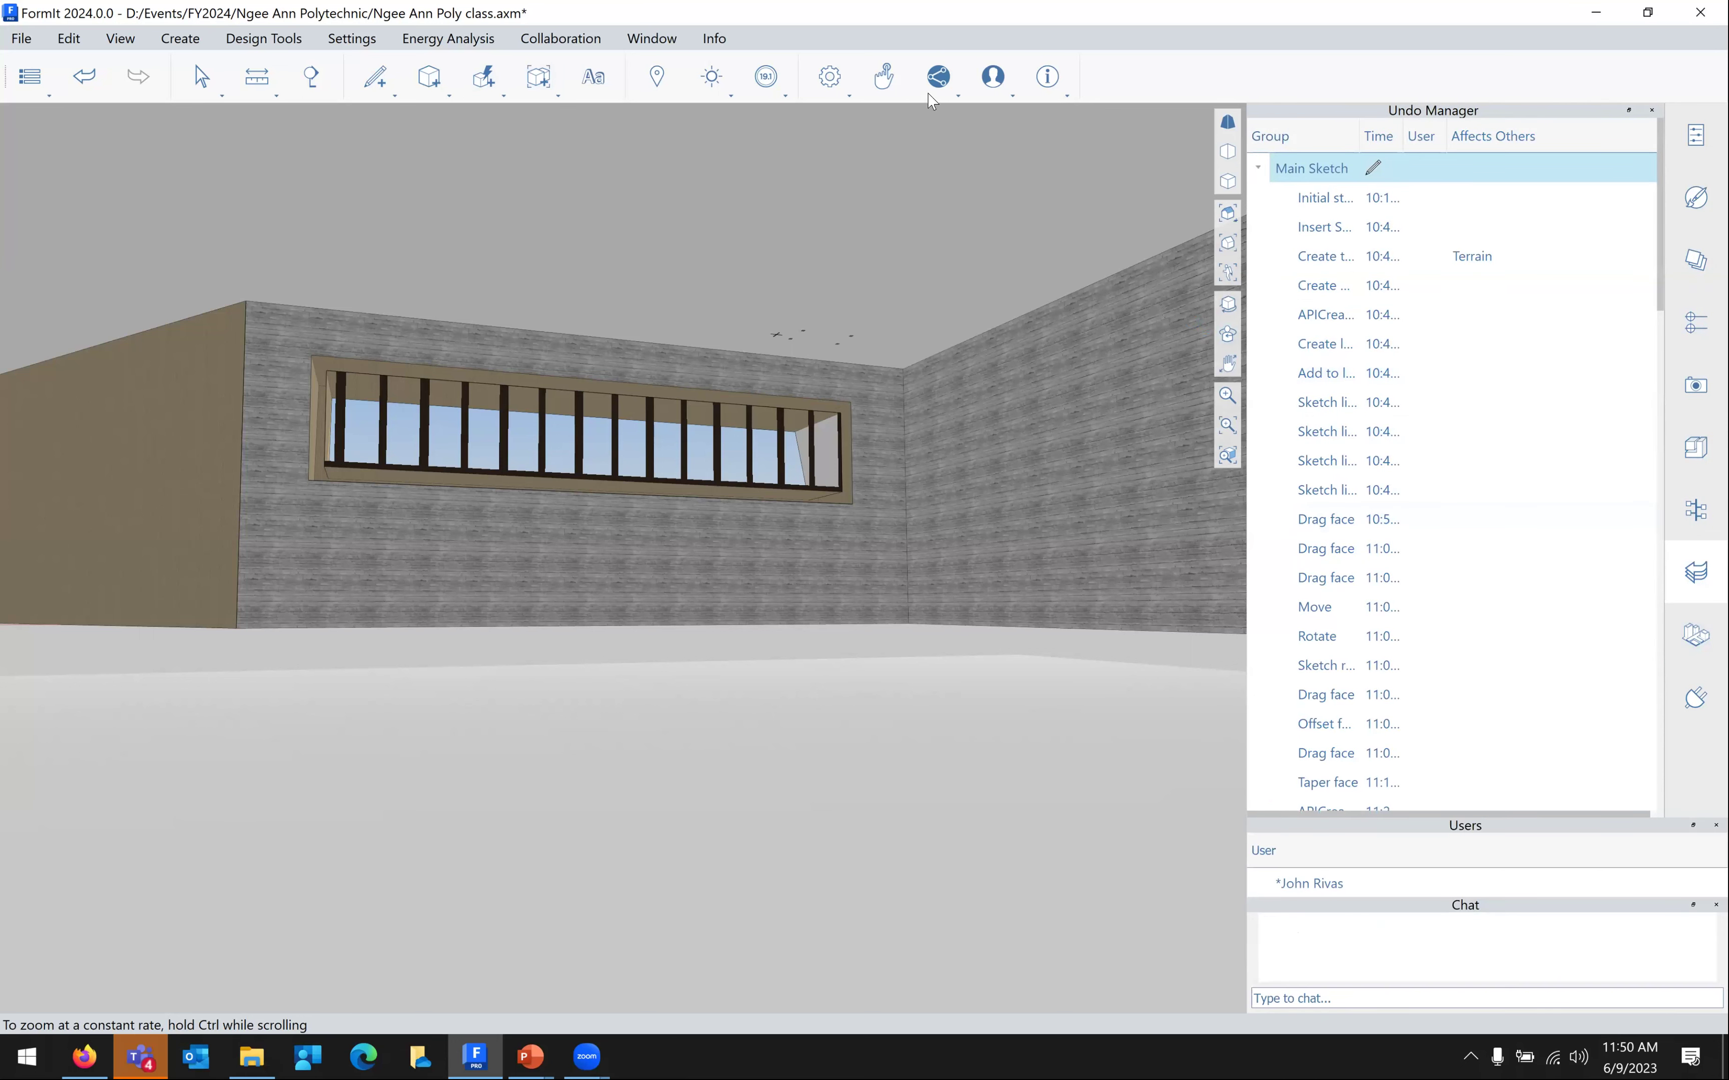
Hide the Chat and Users panels
{"action": "right_click", "coordinate": [949, 44]}
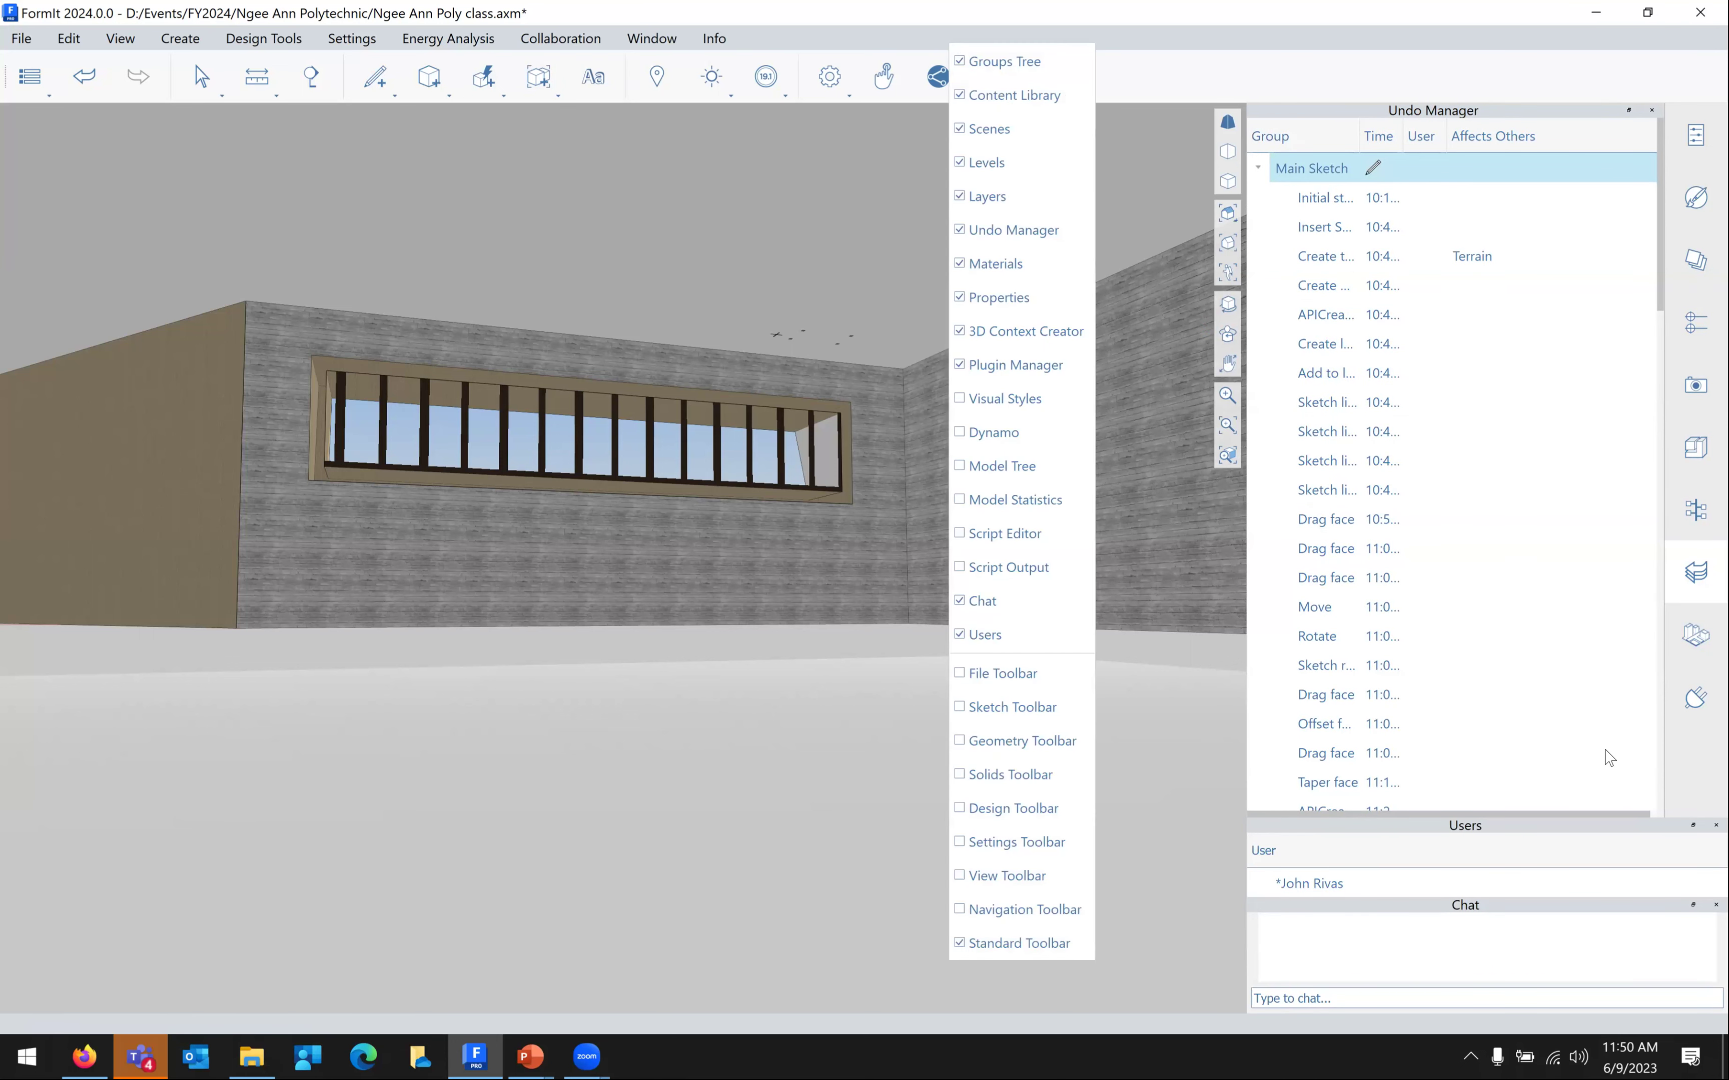
{"action": "left_click", "coordinate": [982, 600]}
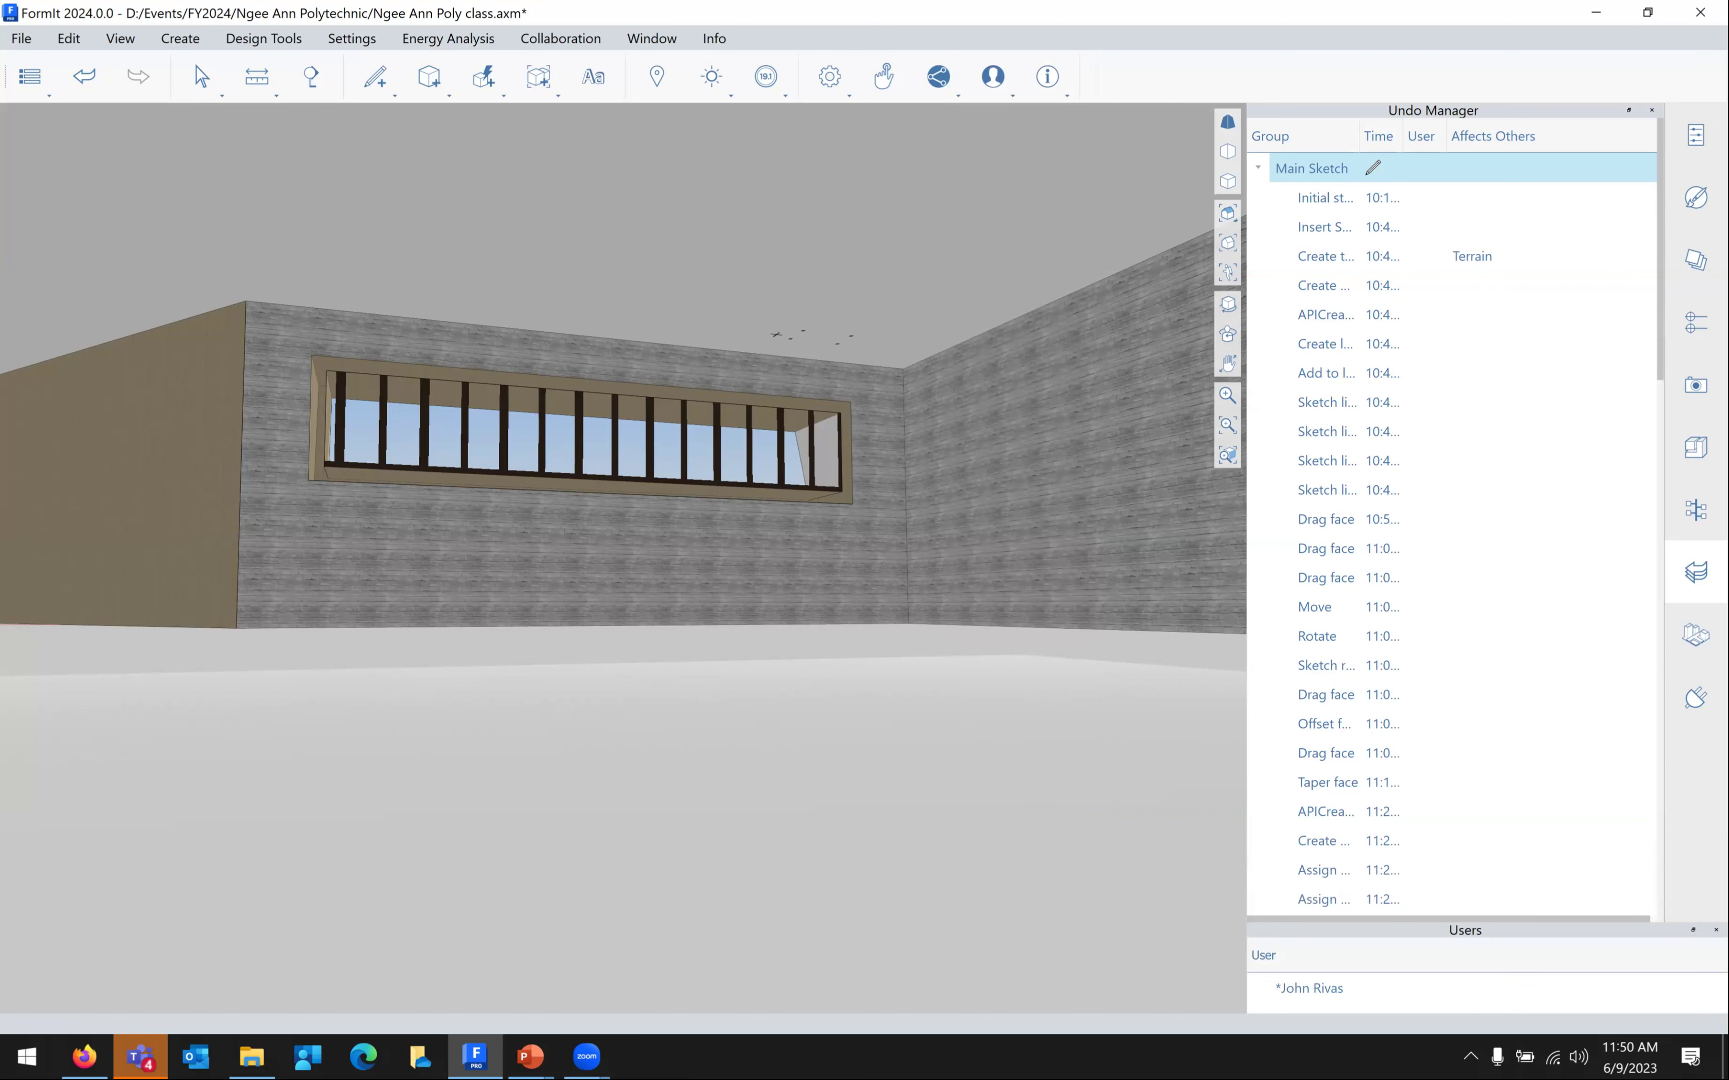
{"action": "left_click", "coordinate": [1716, 930]}
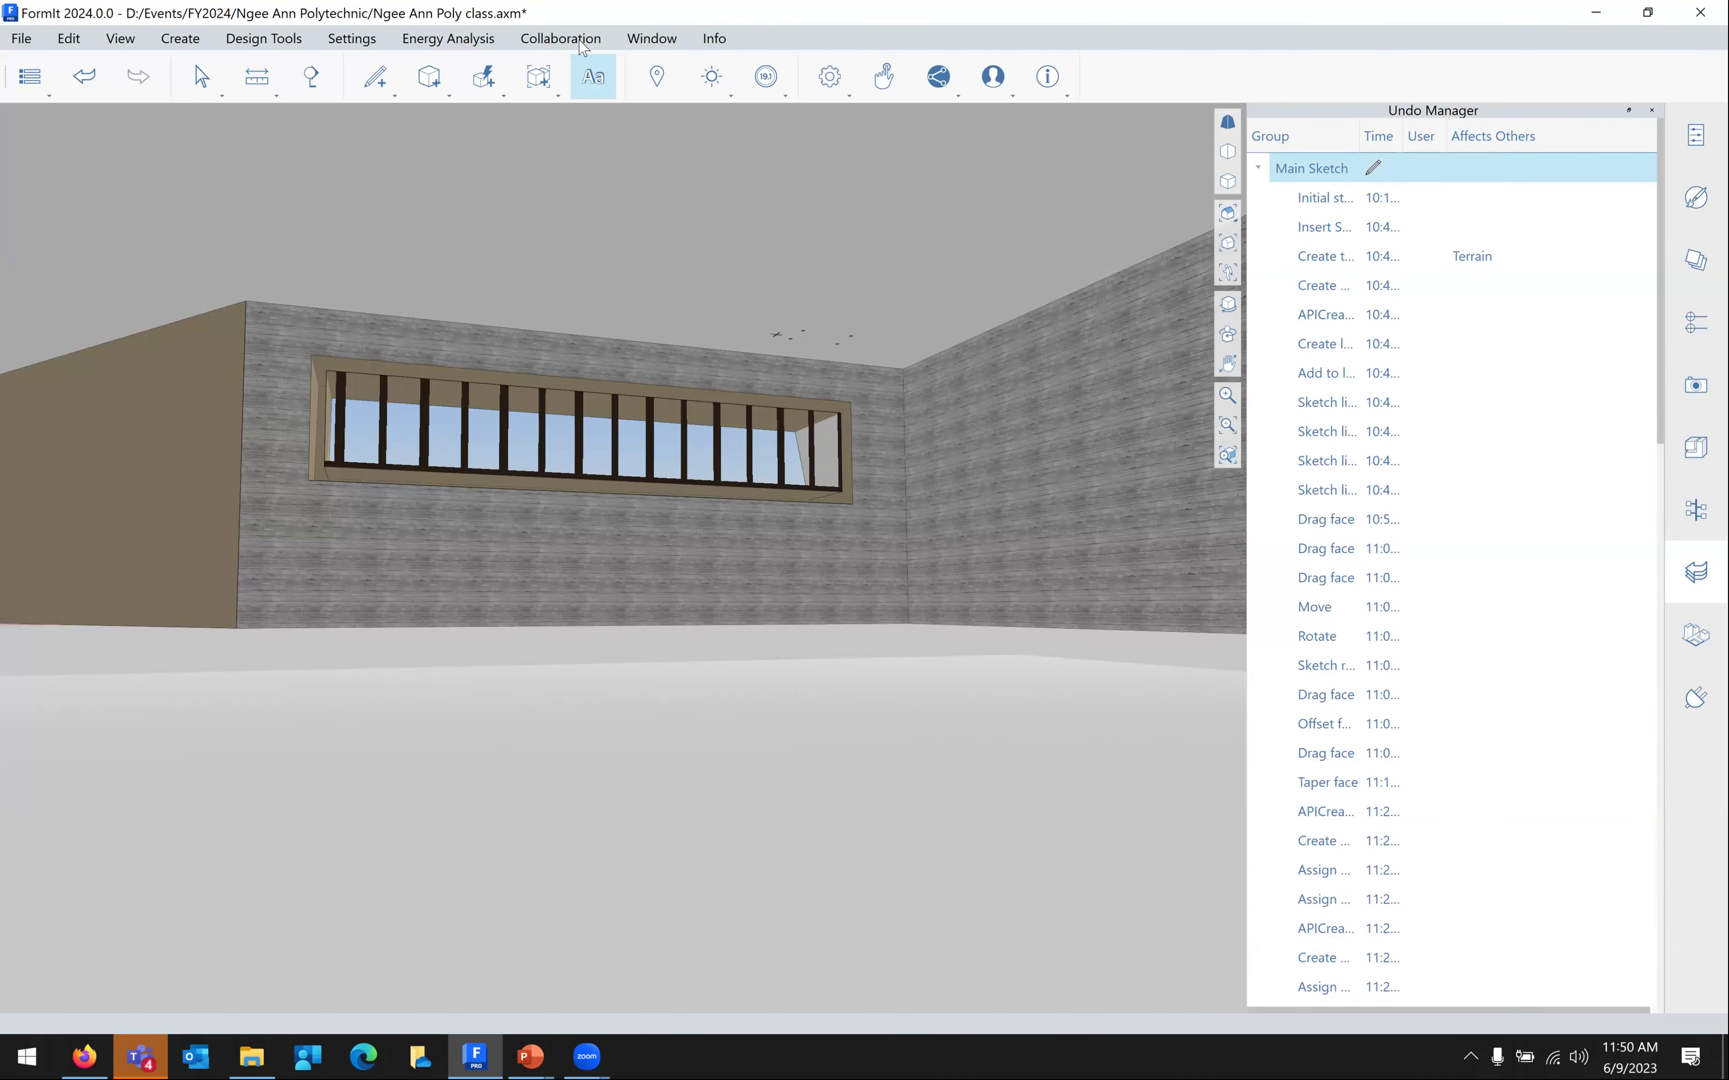
Stop sharing the collaboration session and show the Dynamo Samples panel
{"action": "left_click", "coordinate": [560, 38]}
{"action": "left_click", "coordinate": [579, 72]}
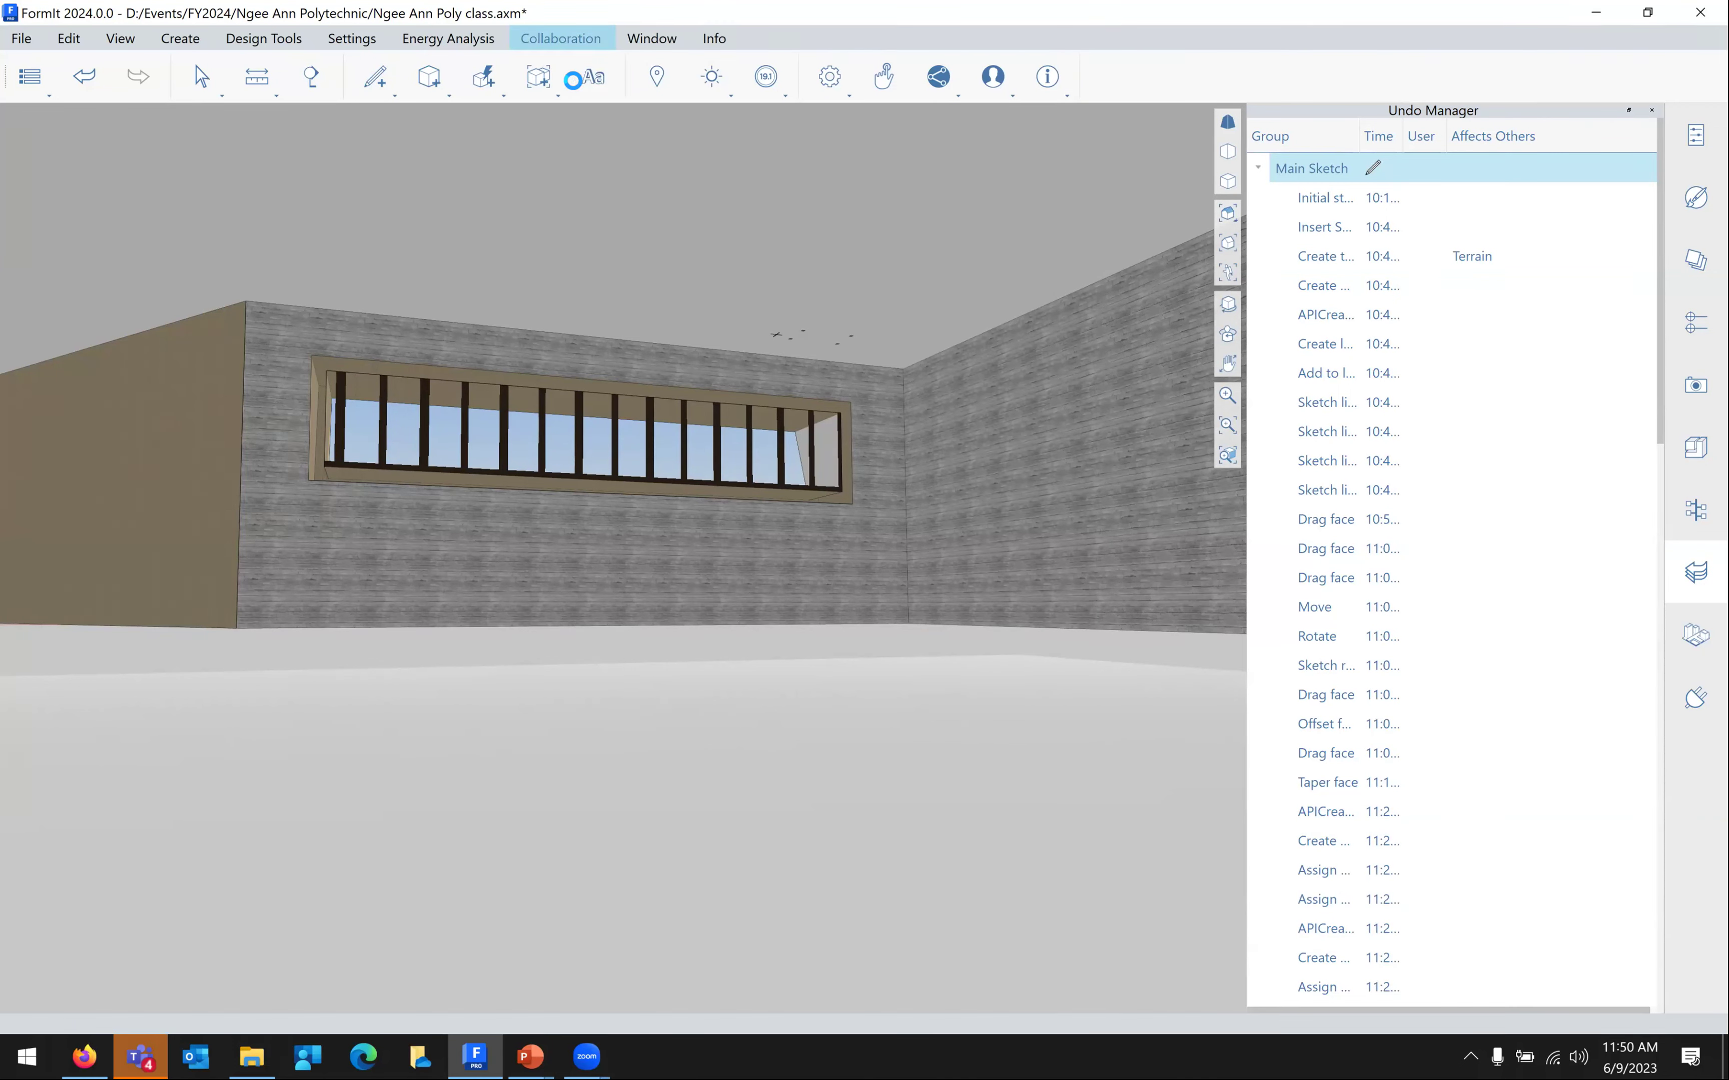
{"action": "left_click", "coordinate": [786, 119]}
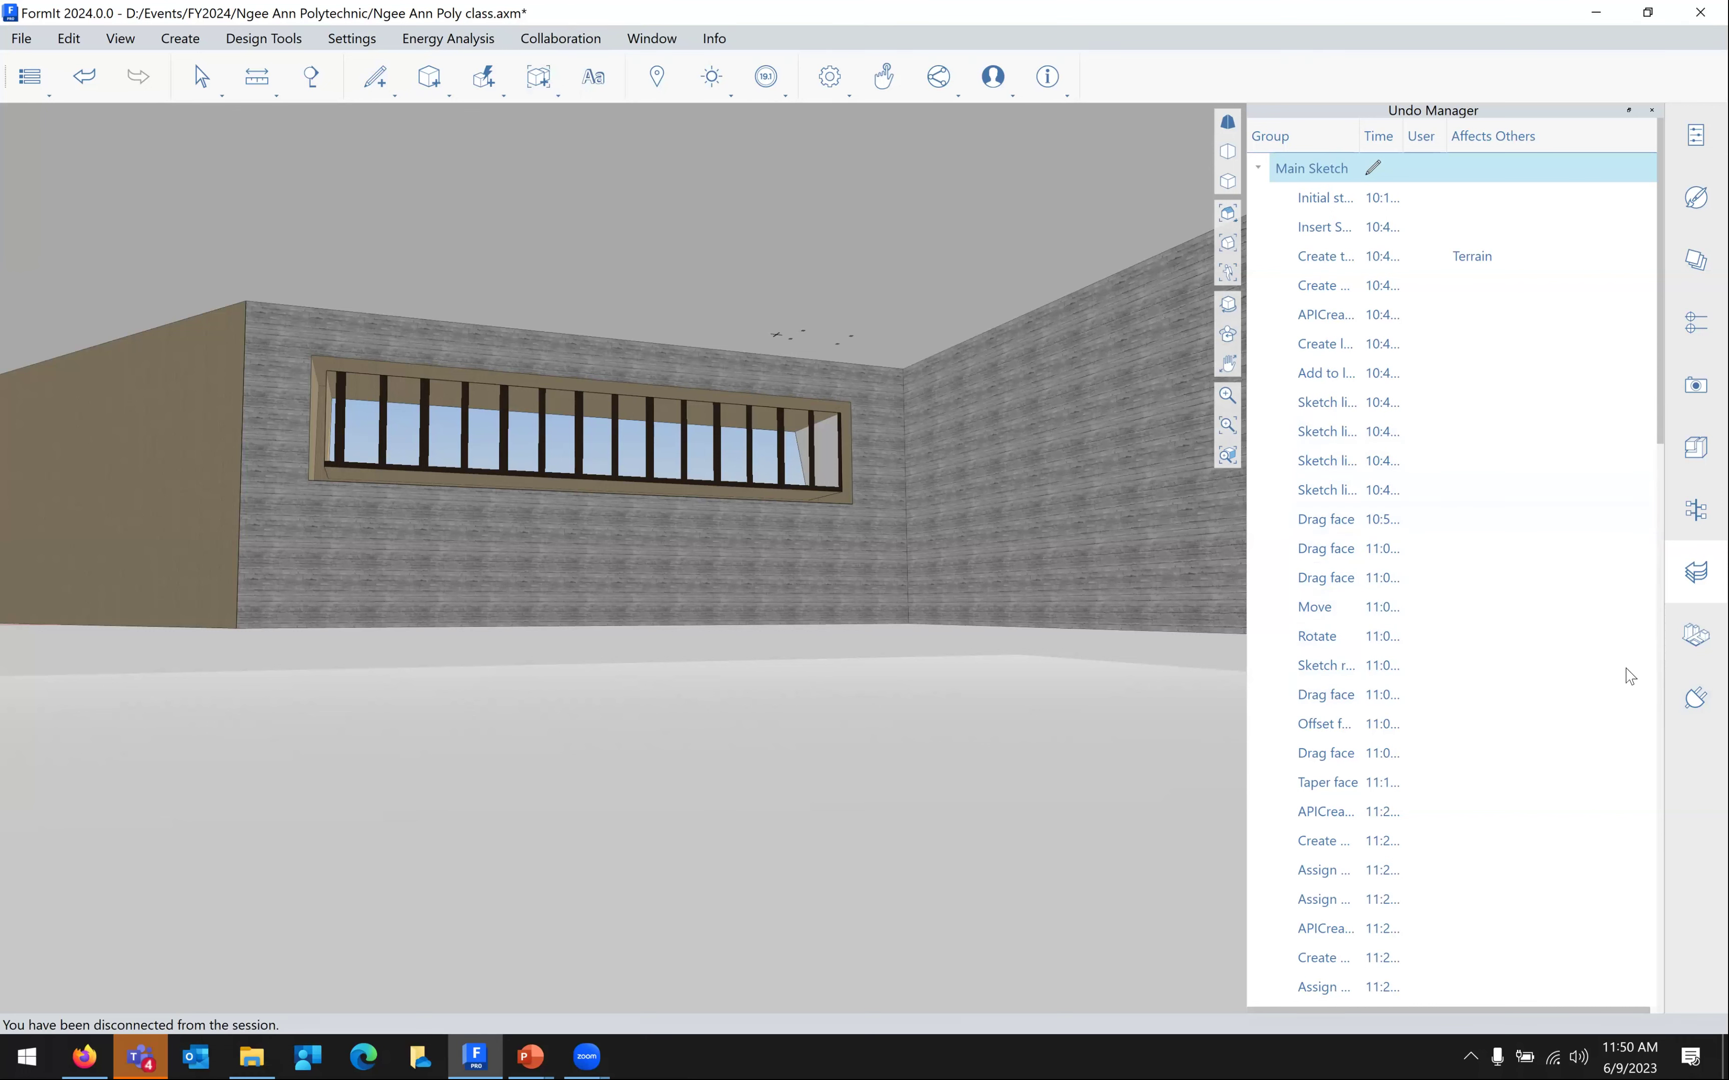
{"action": "right_click", "coordinate": [962, 44]}
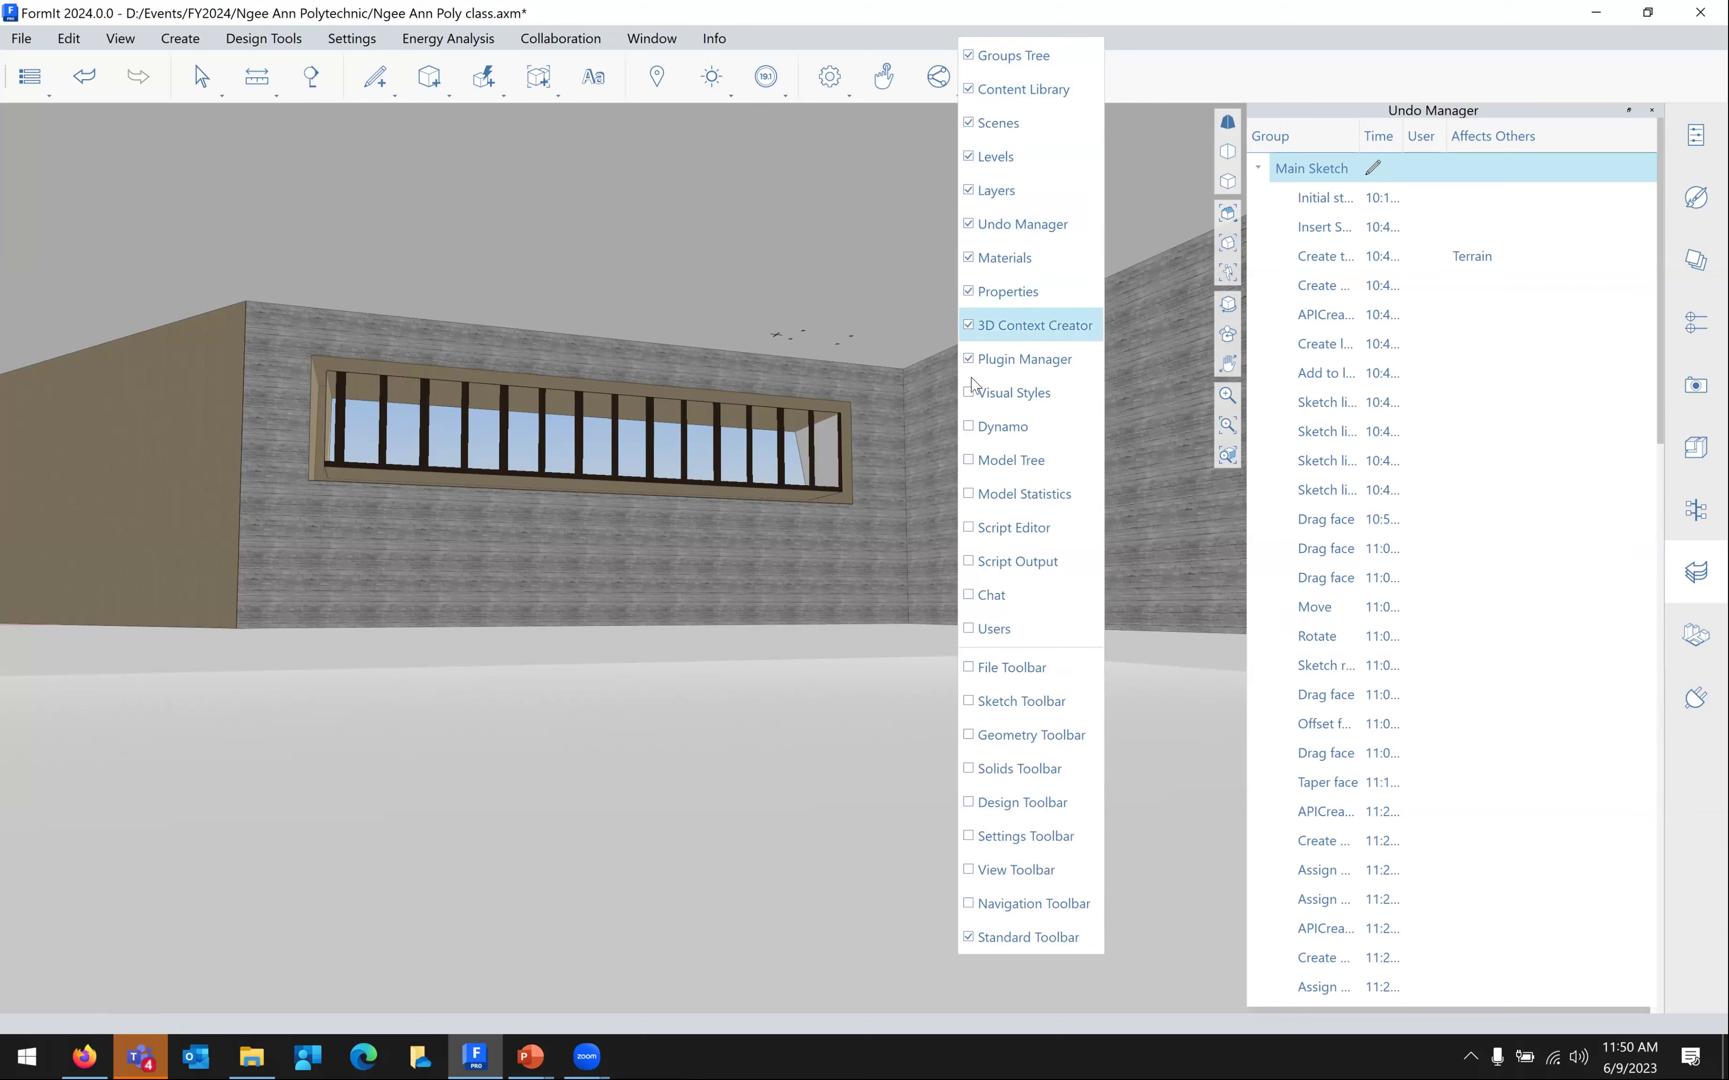
{"action": "left_click", "coordinate": [976, 438]}
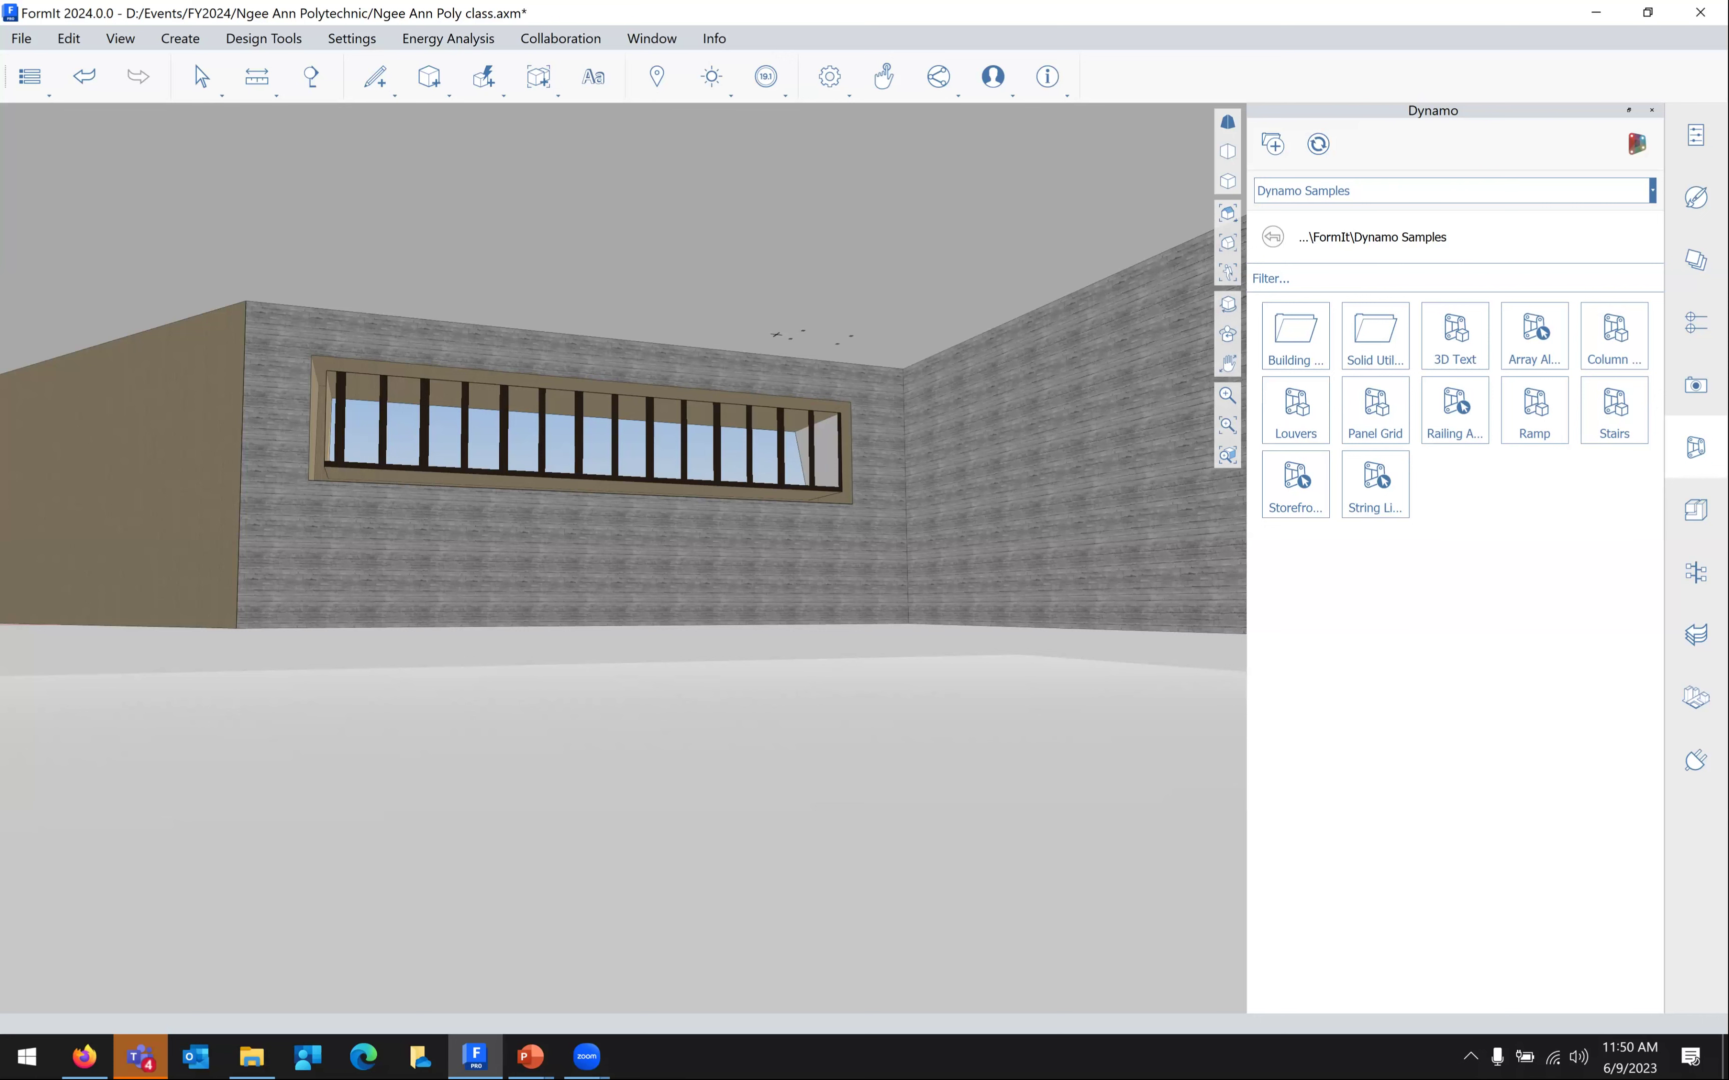
Orbit, pan and zoom to bring the building's right side wall into view
{"action": "right_click_drag", "start_coordinate": [1201, 602], "coordinate": [902, 486]}
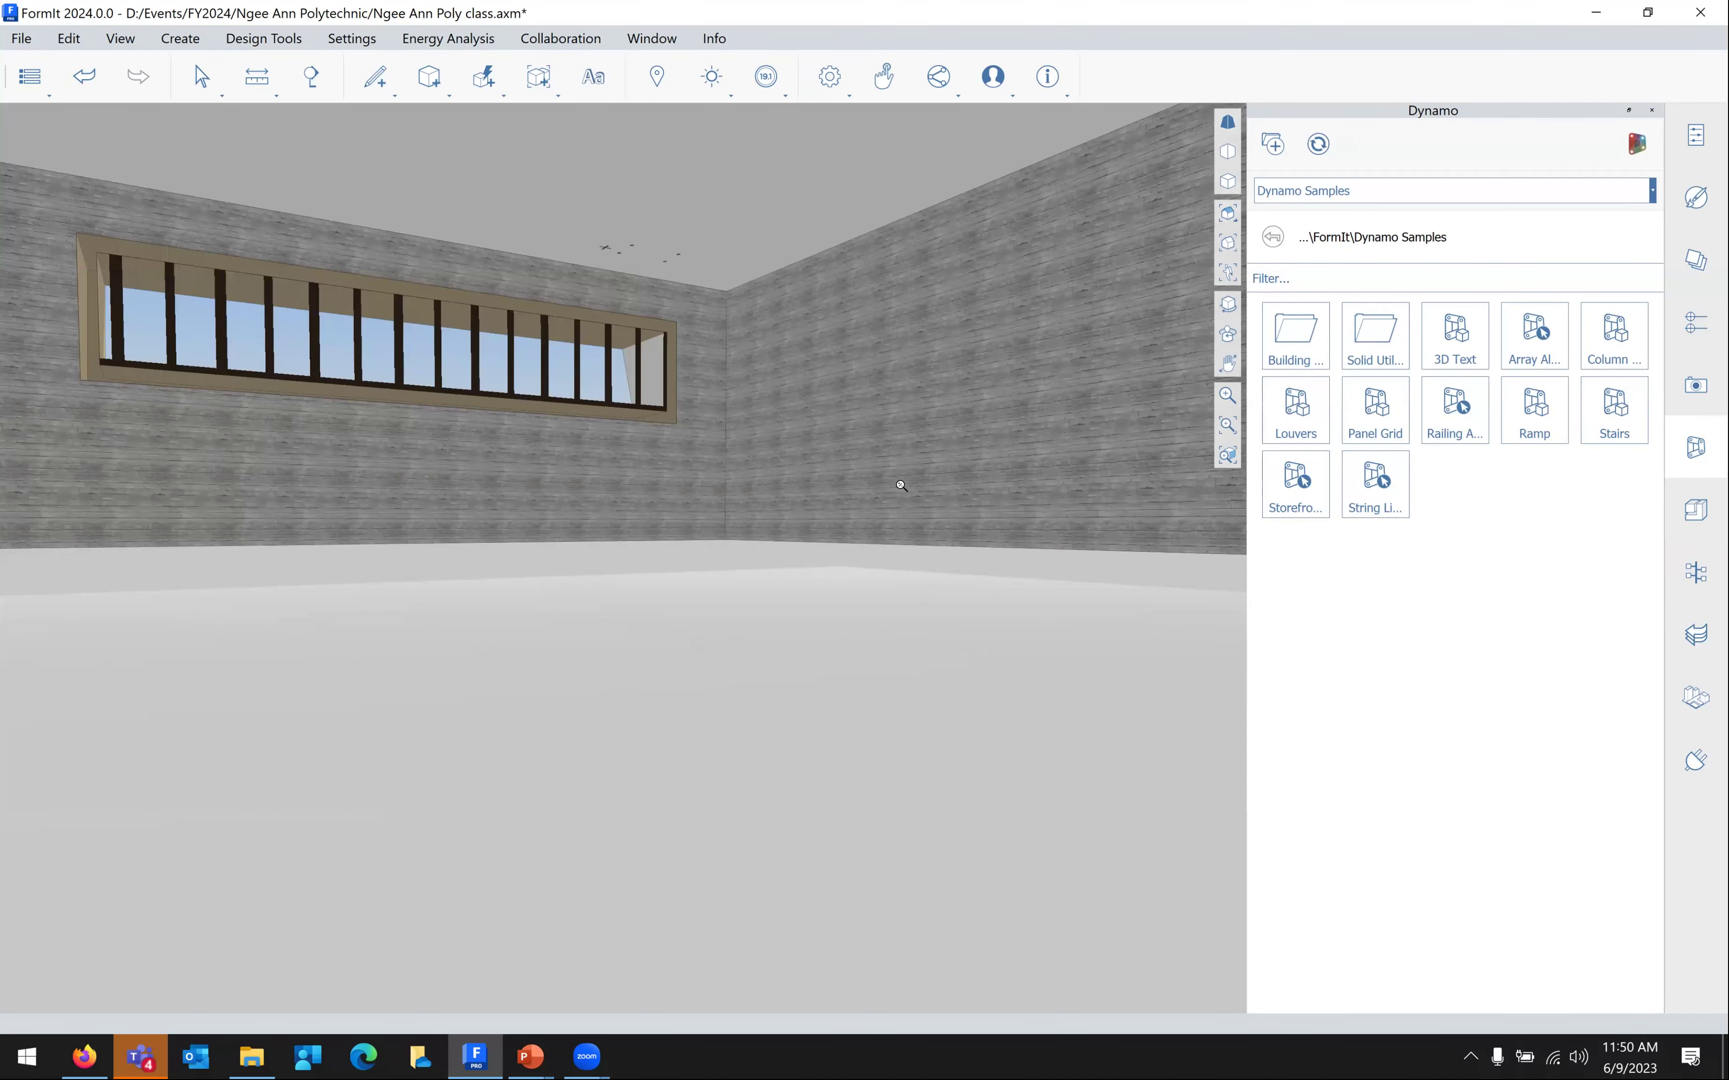
{"action": "scroll", "coordinate": [901, 485], "scroll_direction": "up", "scroll_amount": 10}
{"action": "scroll", "coordinate": [871, 491], "scroll_direction": "down", "scroll_amount": 10}
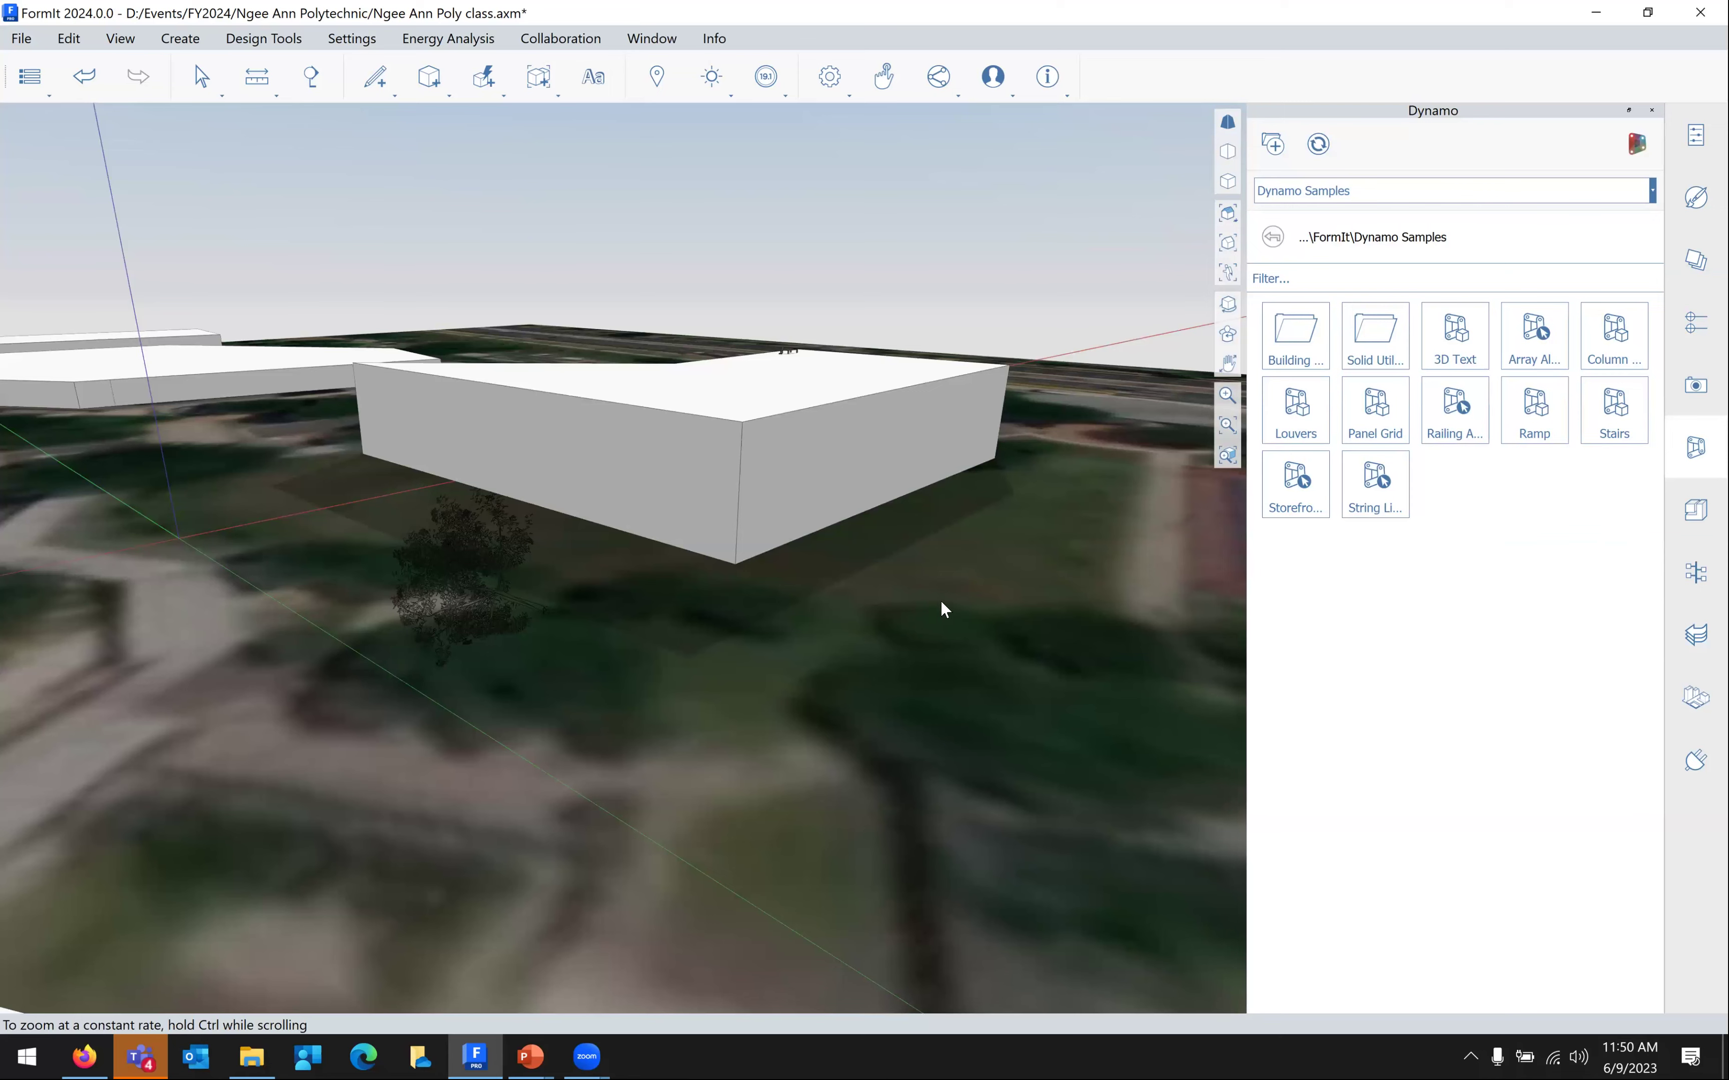
{"action": "scroll", "coordinate": [1010, 605], "scroll_direction": "down", "scroll_amount": 10}
{"action": "scroll", "coordinate": [895, 499], "scroll_direction": "up", "scroll_amount": 8}
{"action": "middle_click_drag", "start_coordinate": [895, 498], "coordinate": [1522, 444]}
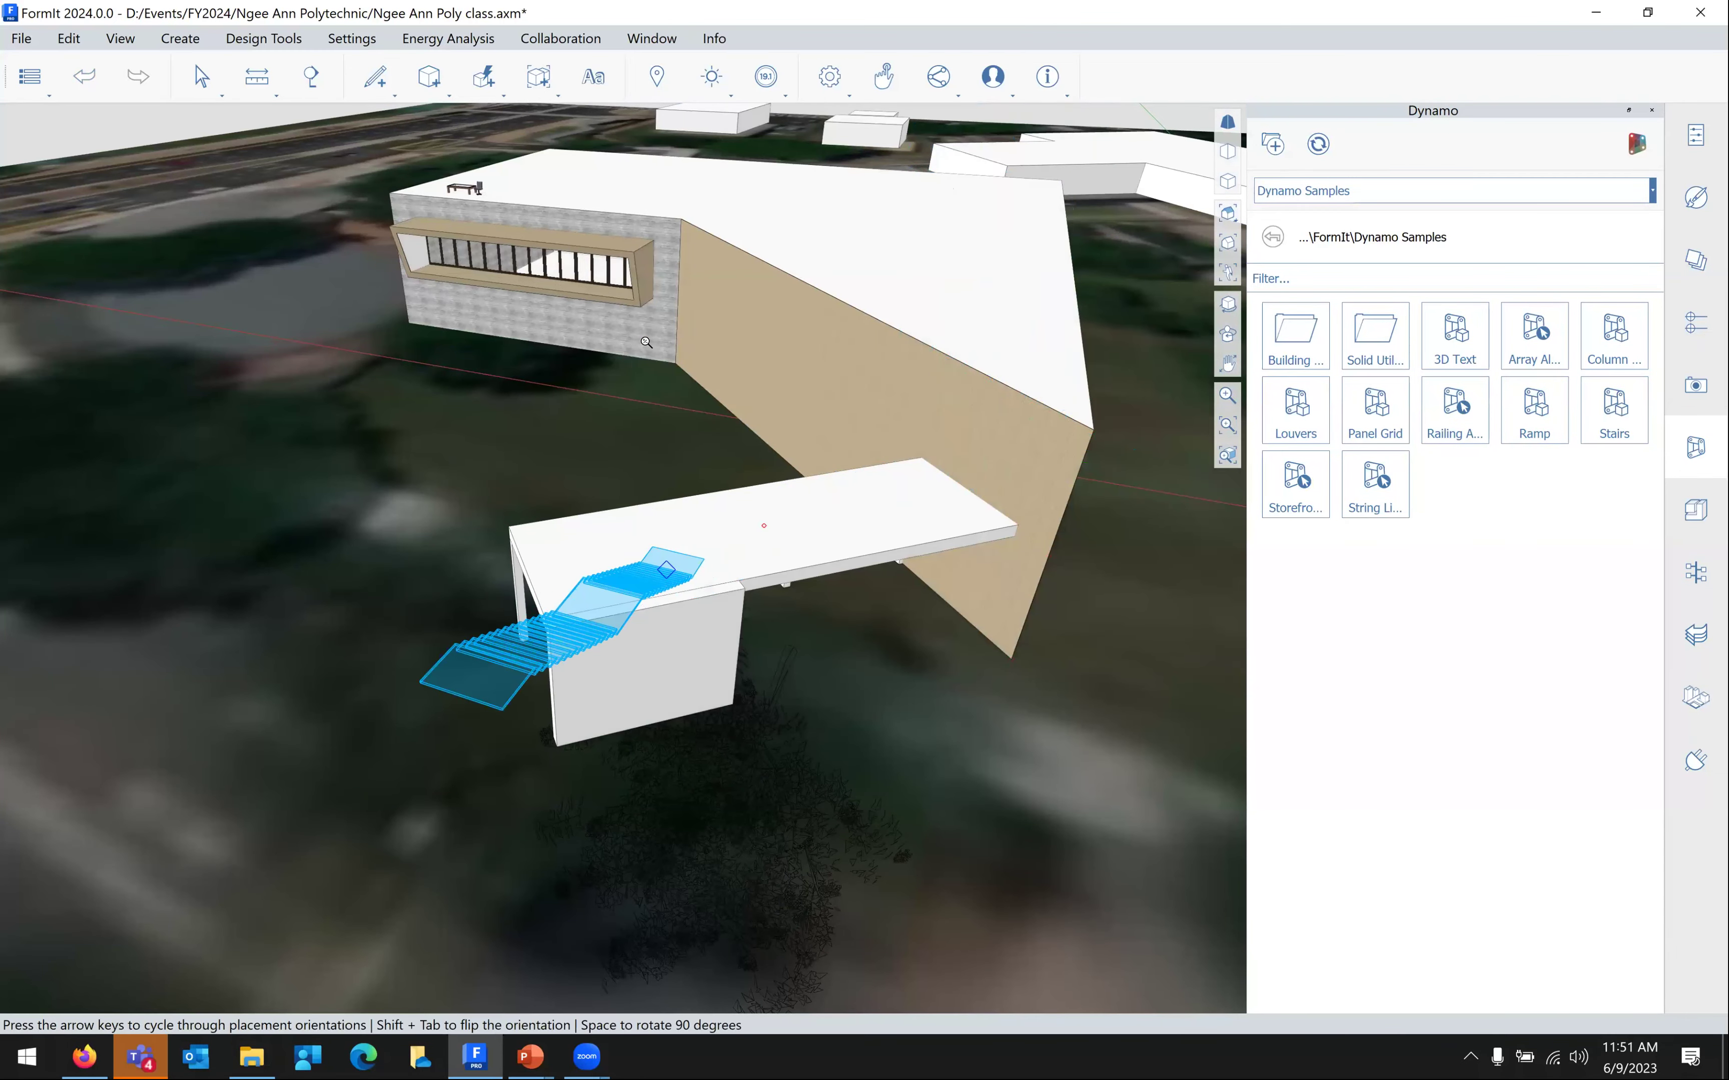
{"action": "scroll", "coordinate": [733, 378], "scroll_direction": "up", "scroll_amount": 2}
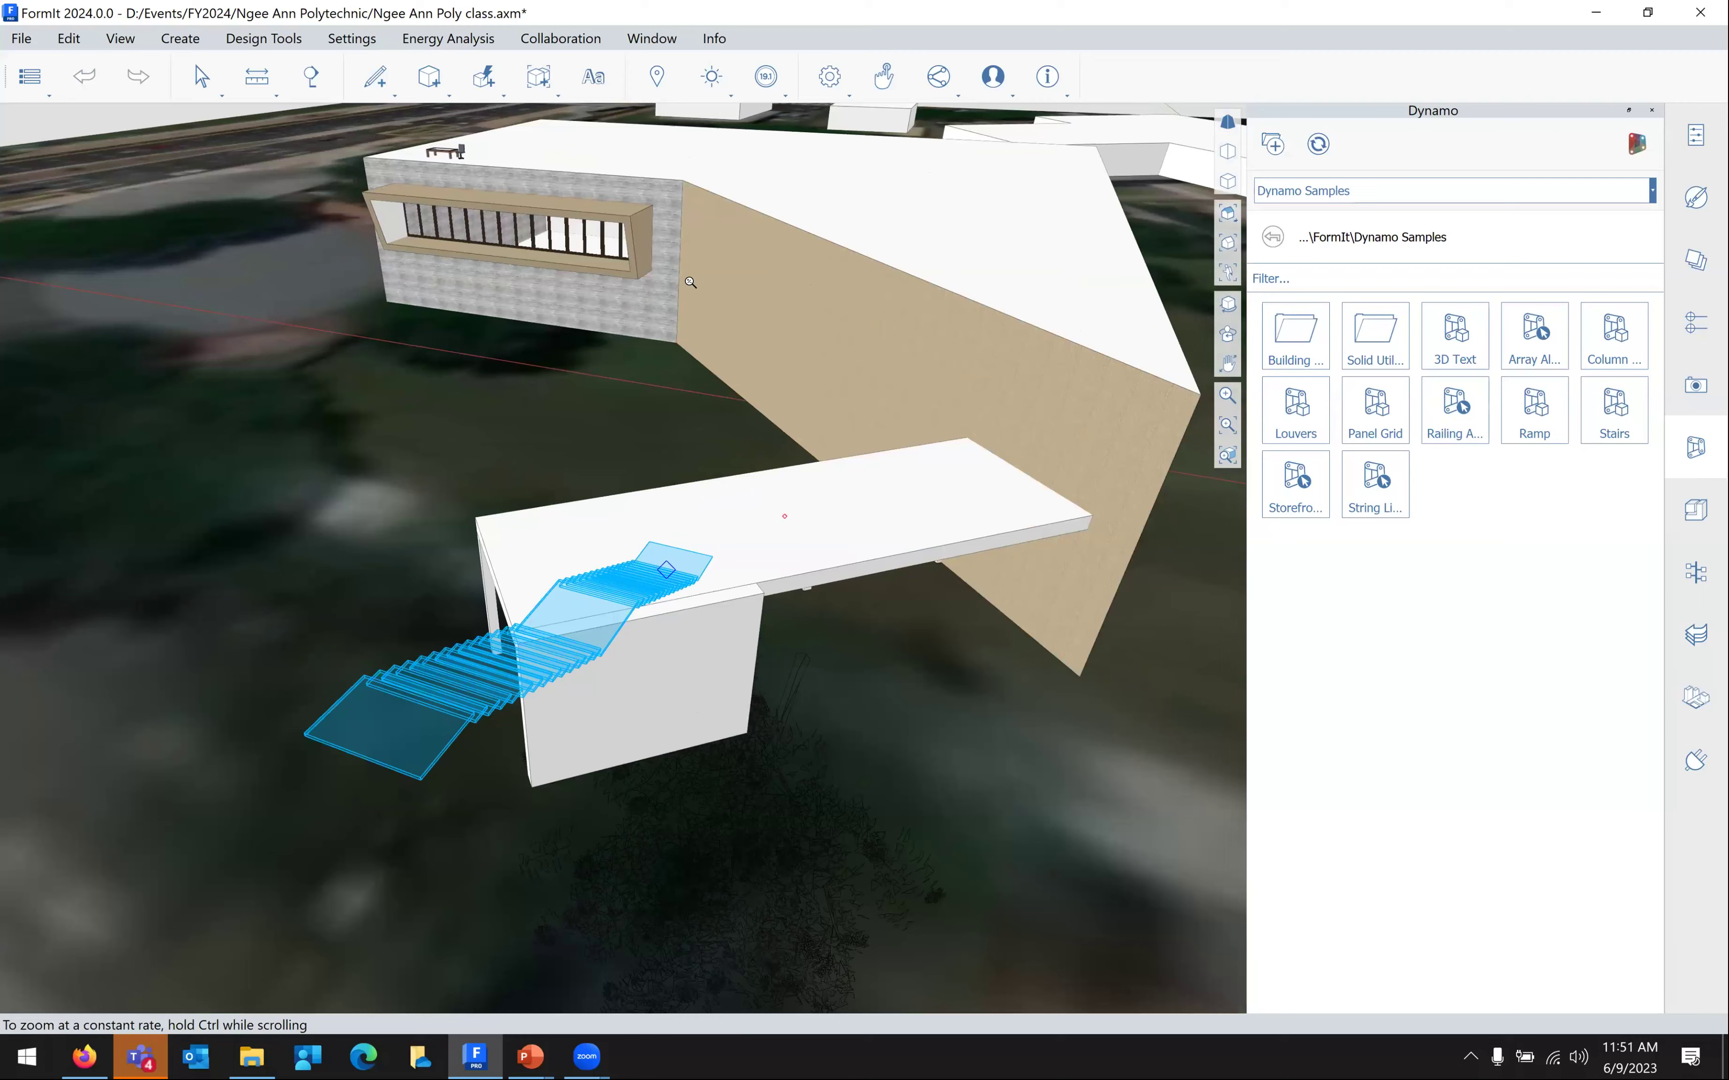
{"action": "scroll", "coordinate": [670, 293], "scroll_direction": "up", "scroll_amount": 1}
{"action": "scroll", "coordinate": [764, 356], "scroll_direction": "up", "scroll_amount": 1}
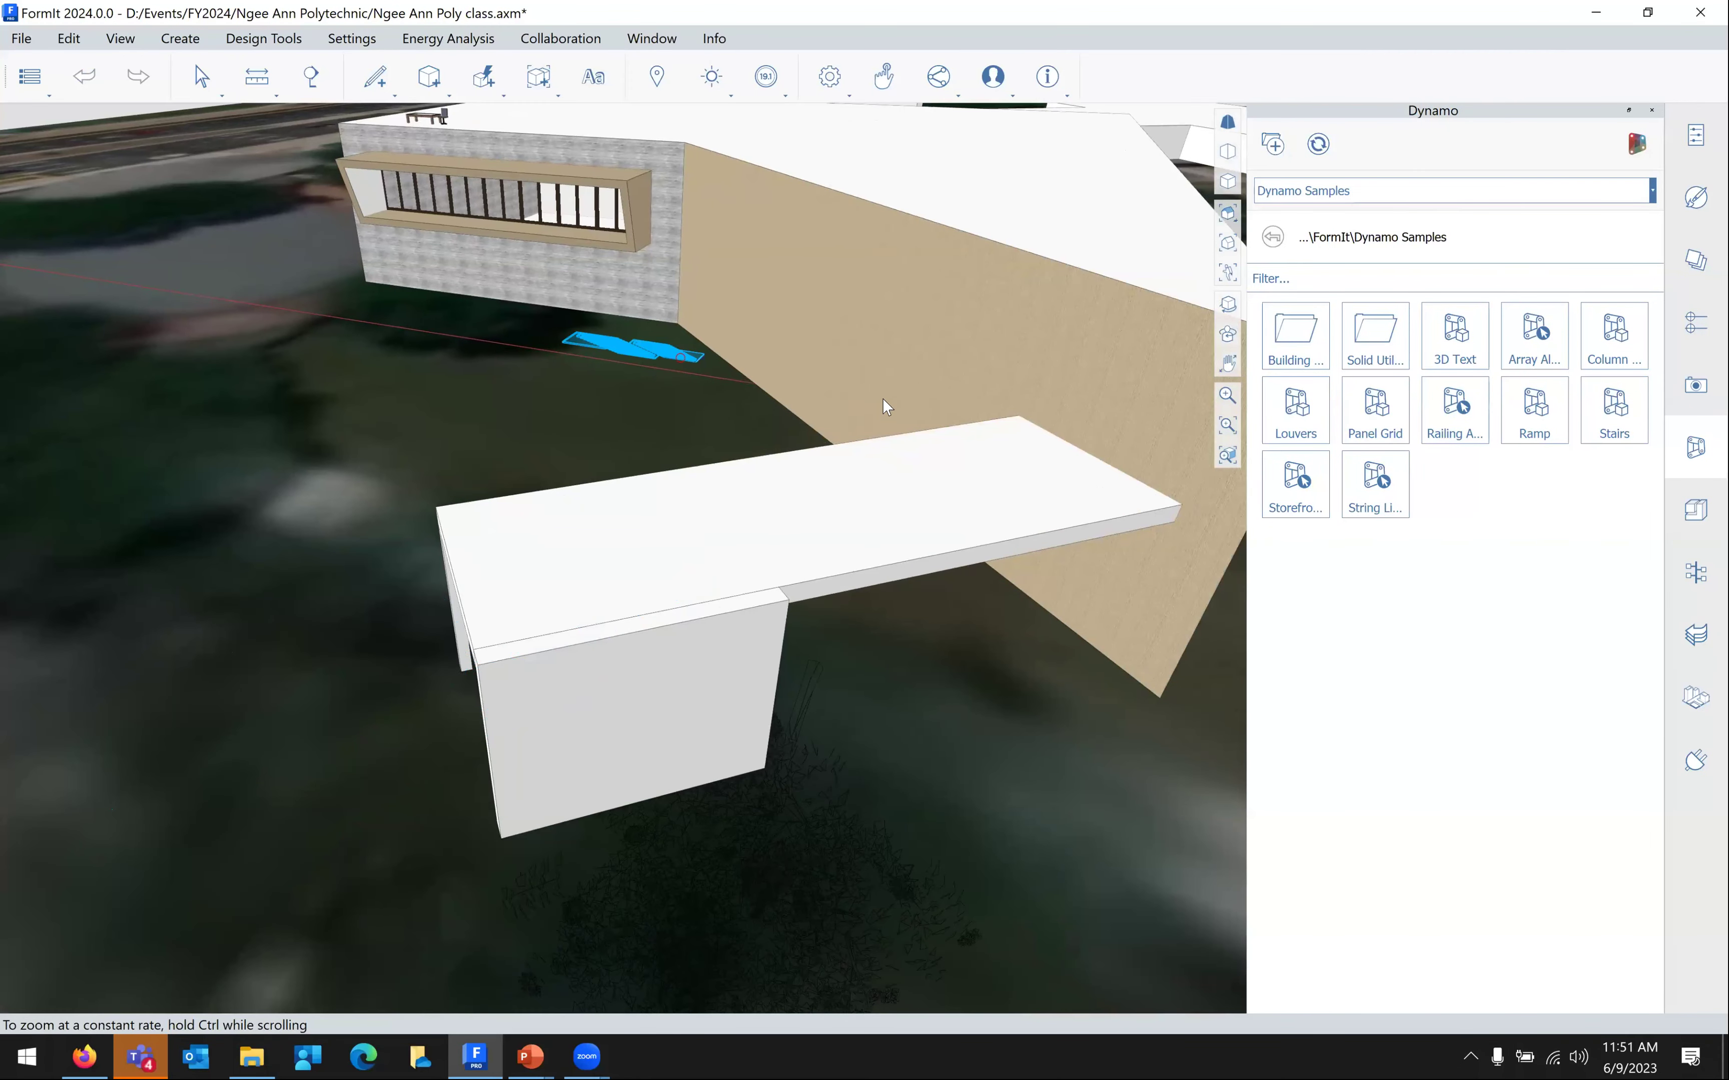
{"action": "scroll", "coordinate": [913, 307], "scroll_direction": "down", "scroll_amount": 1}
{"action": "scroll", "coordinate": [822, 314], "scroll_direction": "down", "scroll_amount": 1}
{"action": "middle_click_drag", "start_coordinate": [731, 318], "coordinate": [394, 385]}
{"action": "middle_click_drag", "start_coordinate": [1026, 566], "coordinate": [974, 548]}
{"action": "middle_click_drag", "start_coordinate": [1107, 510], "coordinate": [1029, 498]}
{"action": "scroll", "coordinate": [1110, 419], "scroll_direction": "up", "scroll_amount": 3}
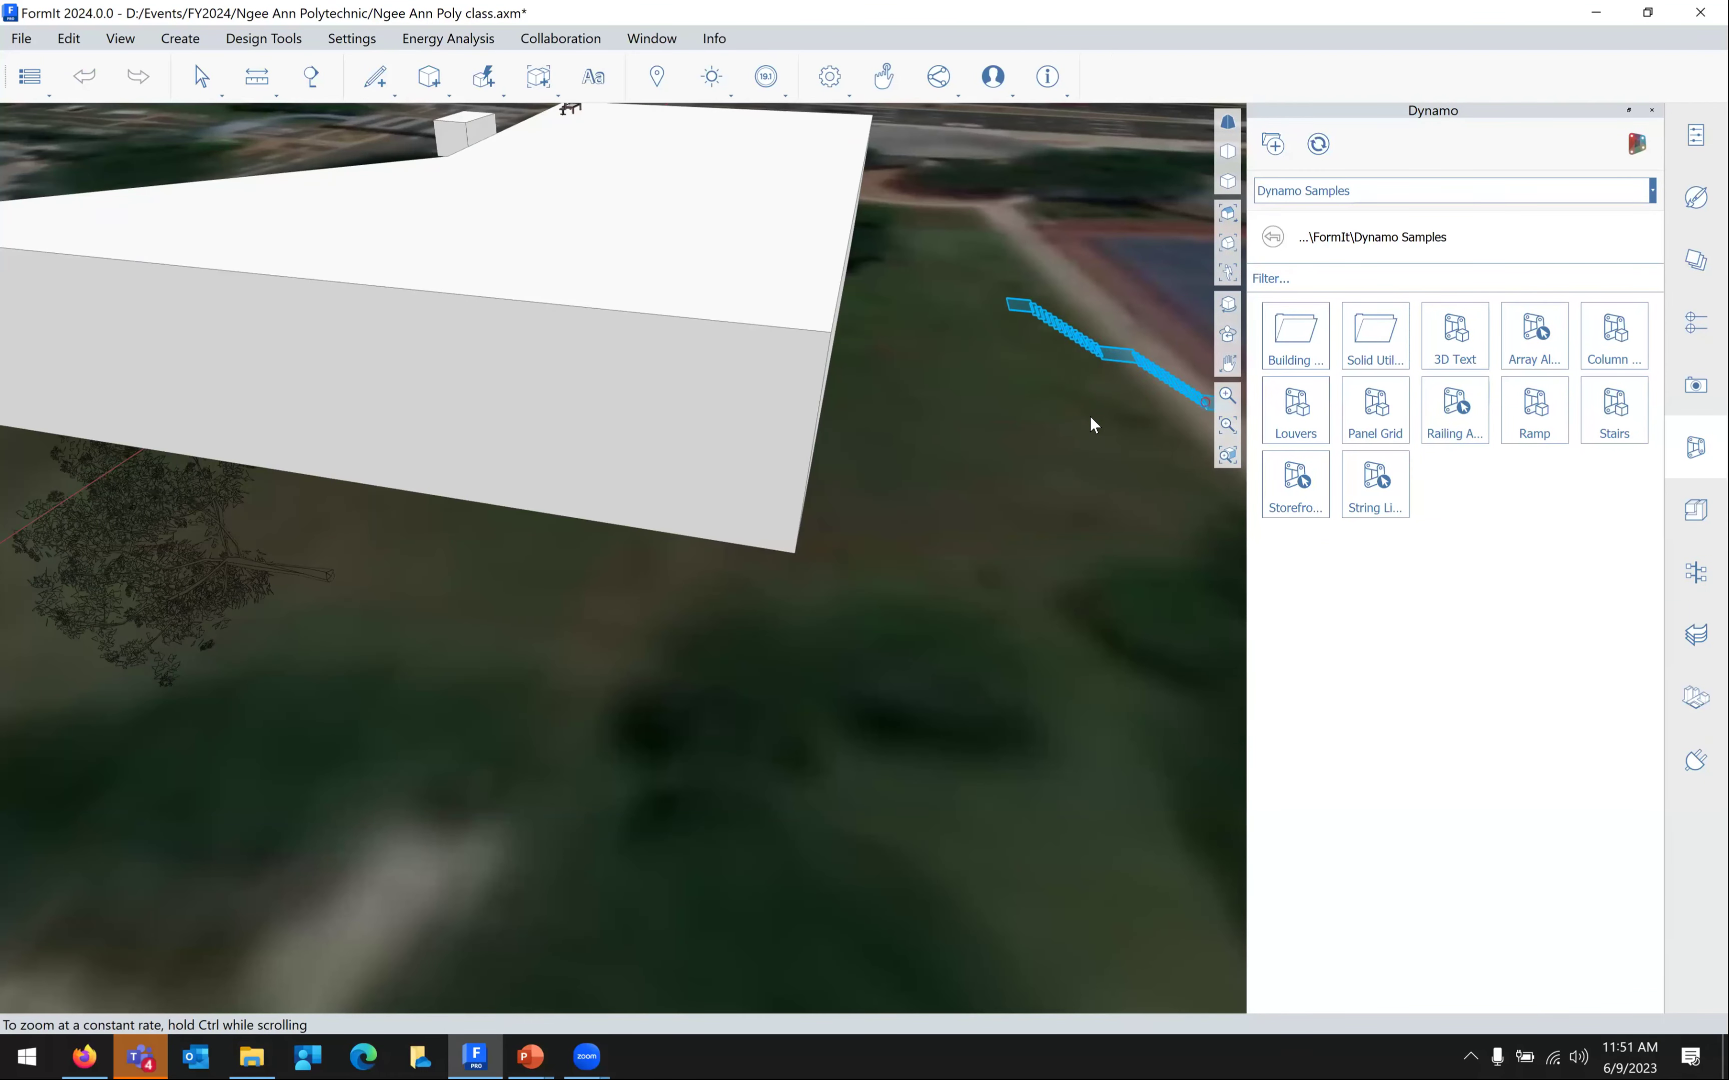
Place the Dynamo Louvers sample on the side wall
{"action": "left_click", "coordinate": [770, 511]}
{"action": "left_click", "coordinate": [1290, 427]}
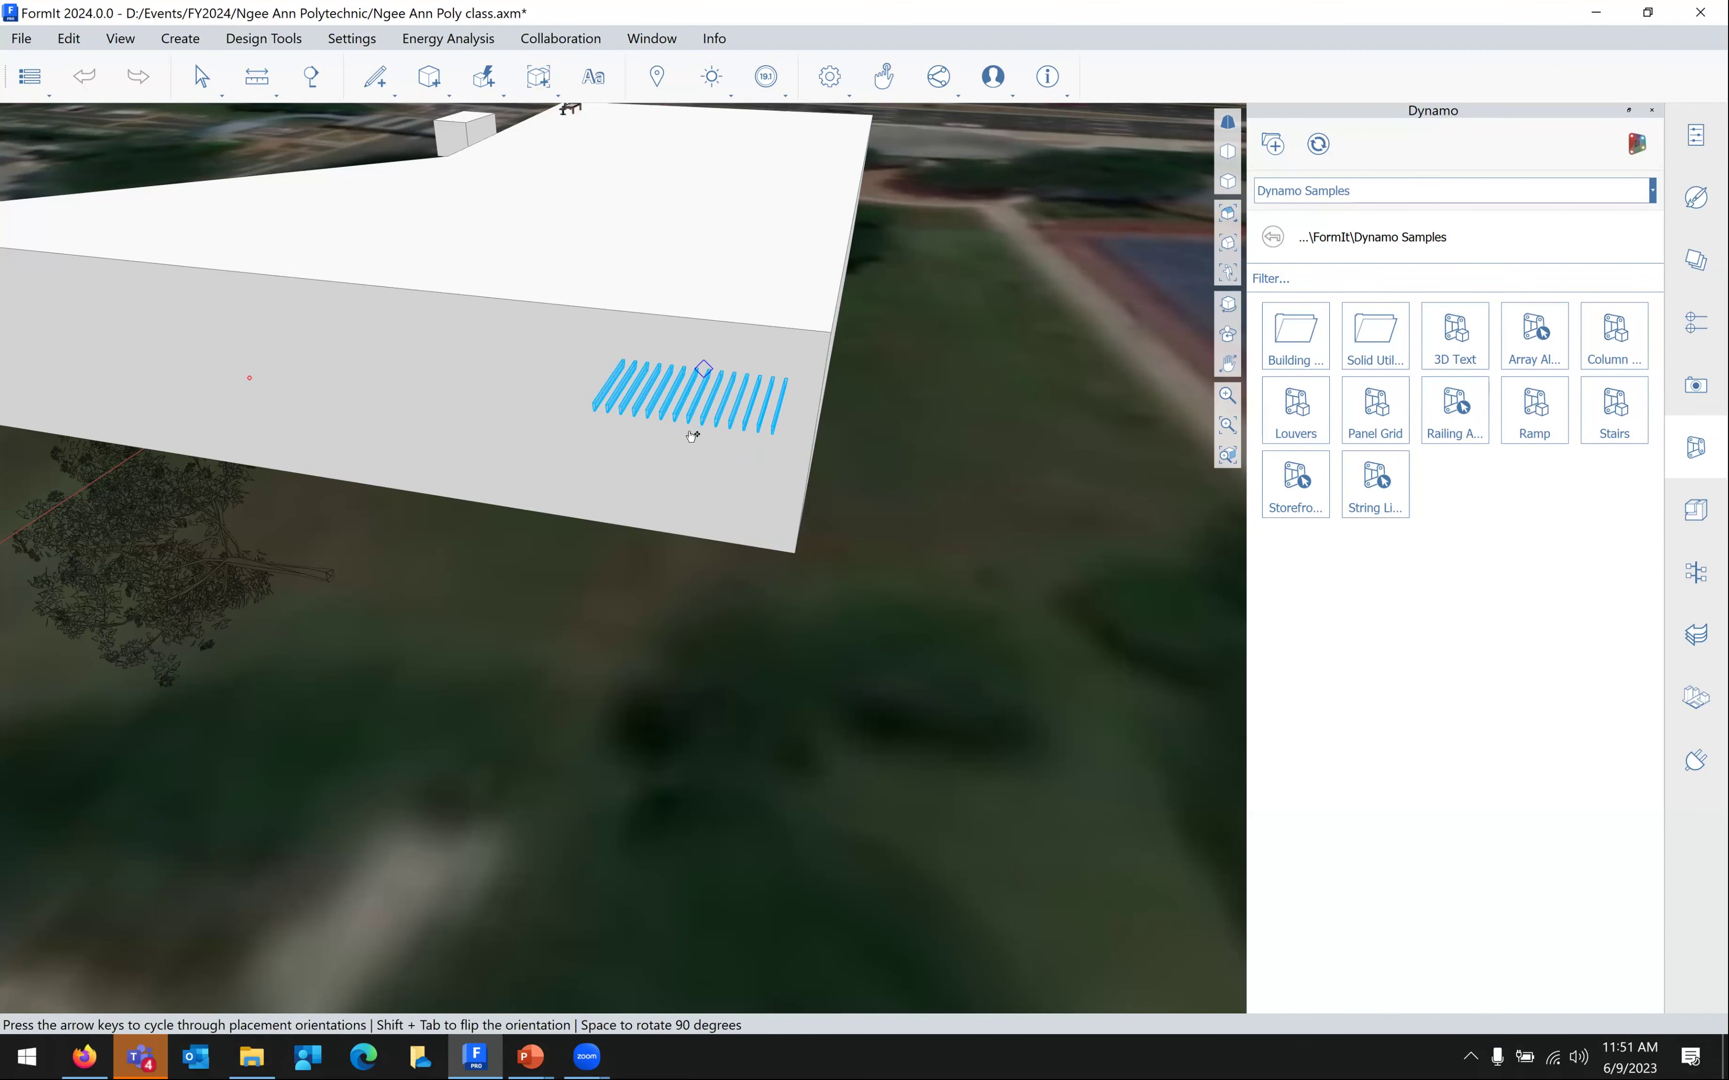
{"action": "left_click", "coordinate": [697, 431]}
{"action": "scroll", "coordinate": [902, 438], "scroll_direction": "up", "scroll_amount": 1}
{"action": "mouse_move", "coordinate": [903, 437]}
{"action": "right_mouse_down"}
{"action": "mouse_move", "coordinate": [1038, 405]}
{"action": "mouse_move", "coordinate": [916, 401]}
{"action": "mouse_move", "coordinate": [914, 432]}
{"action": "right_mouse_up"}
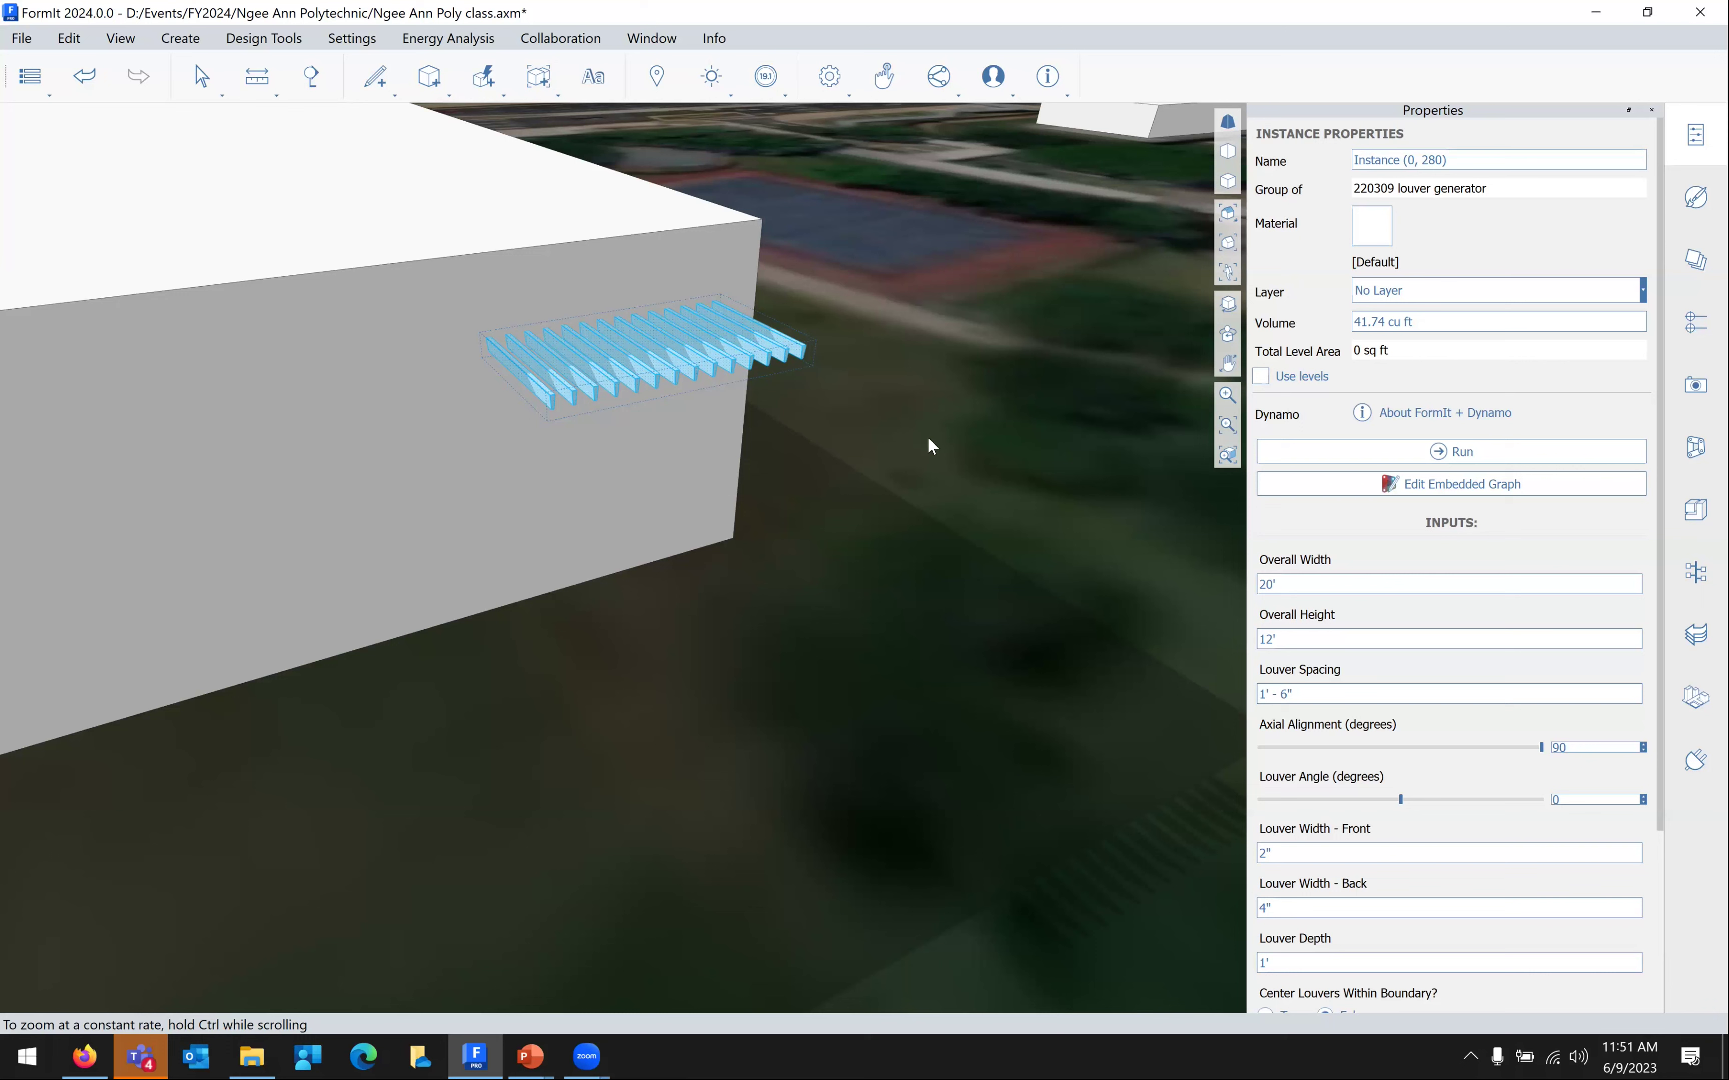
Change the louvers' Overall Width from 20' to 50' and run the regeneration
{"action": "left_click_drag", "start_coordinate": [1299, 585], "coordinate": [1214, 557]}
{"action": "left_click", "coordinate": [1305, 582]}
{"action": "key", "text": "Home"}
{"action": "type", "text": "5"}
{"action": "key", "text": "Delete"}
{"action": "left_click", "coordinate": [1318, 452]}
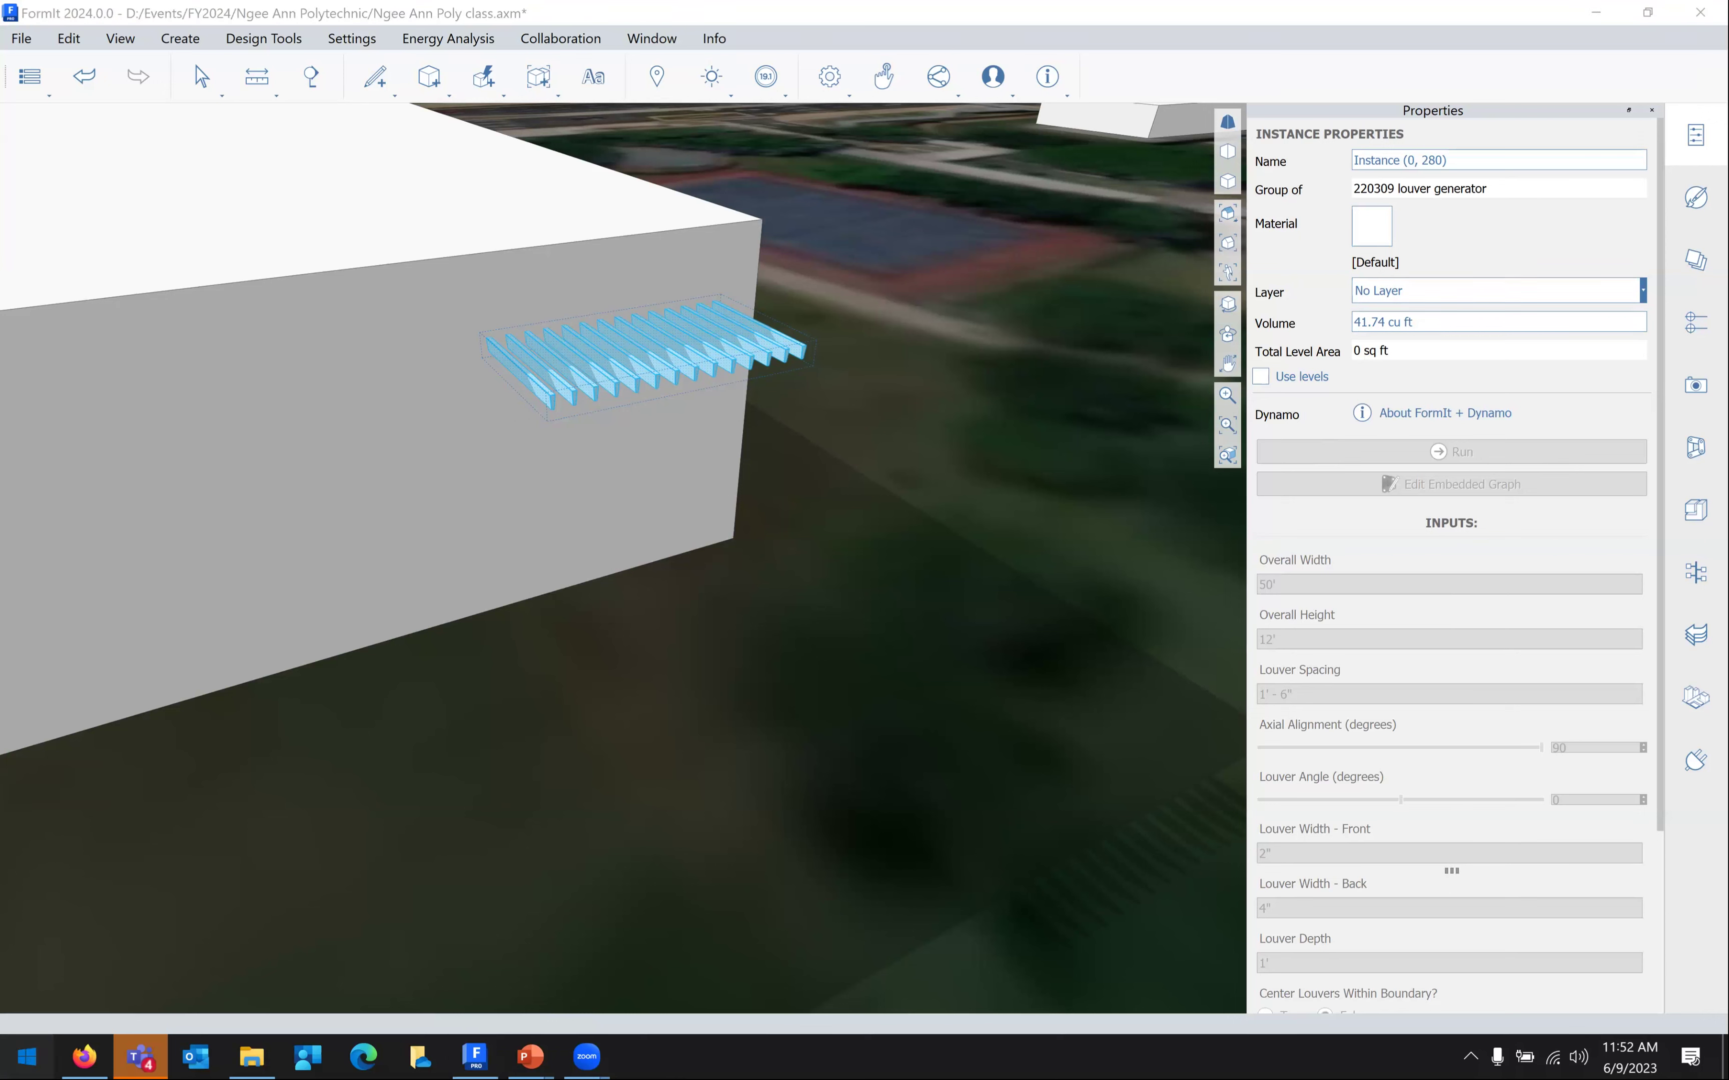
Launch Revit 2023 from the Start menu and enter the Autodesk account e-mail
{"action": "left_click", "coordinate": [27, 1056]}
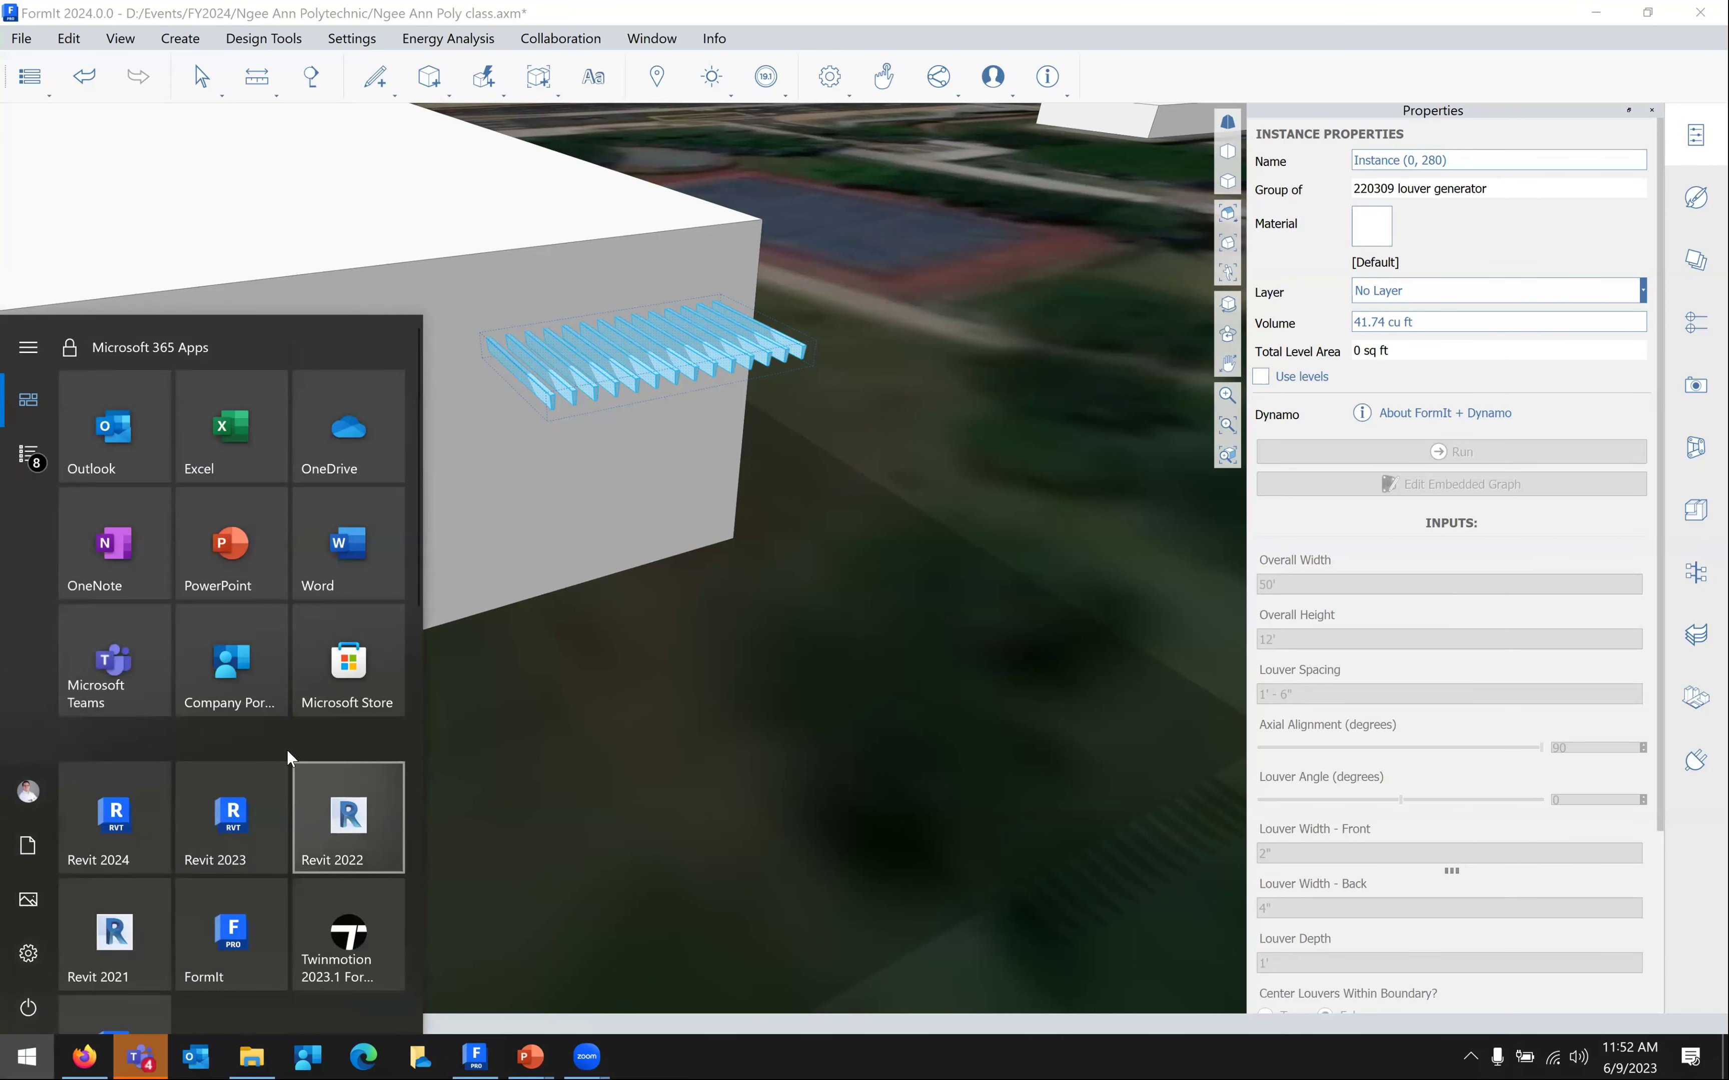
{"action": "left_click", "coordinate": [234, 810]}
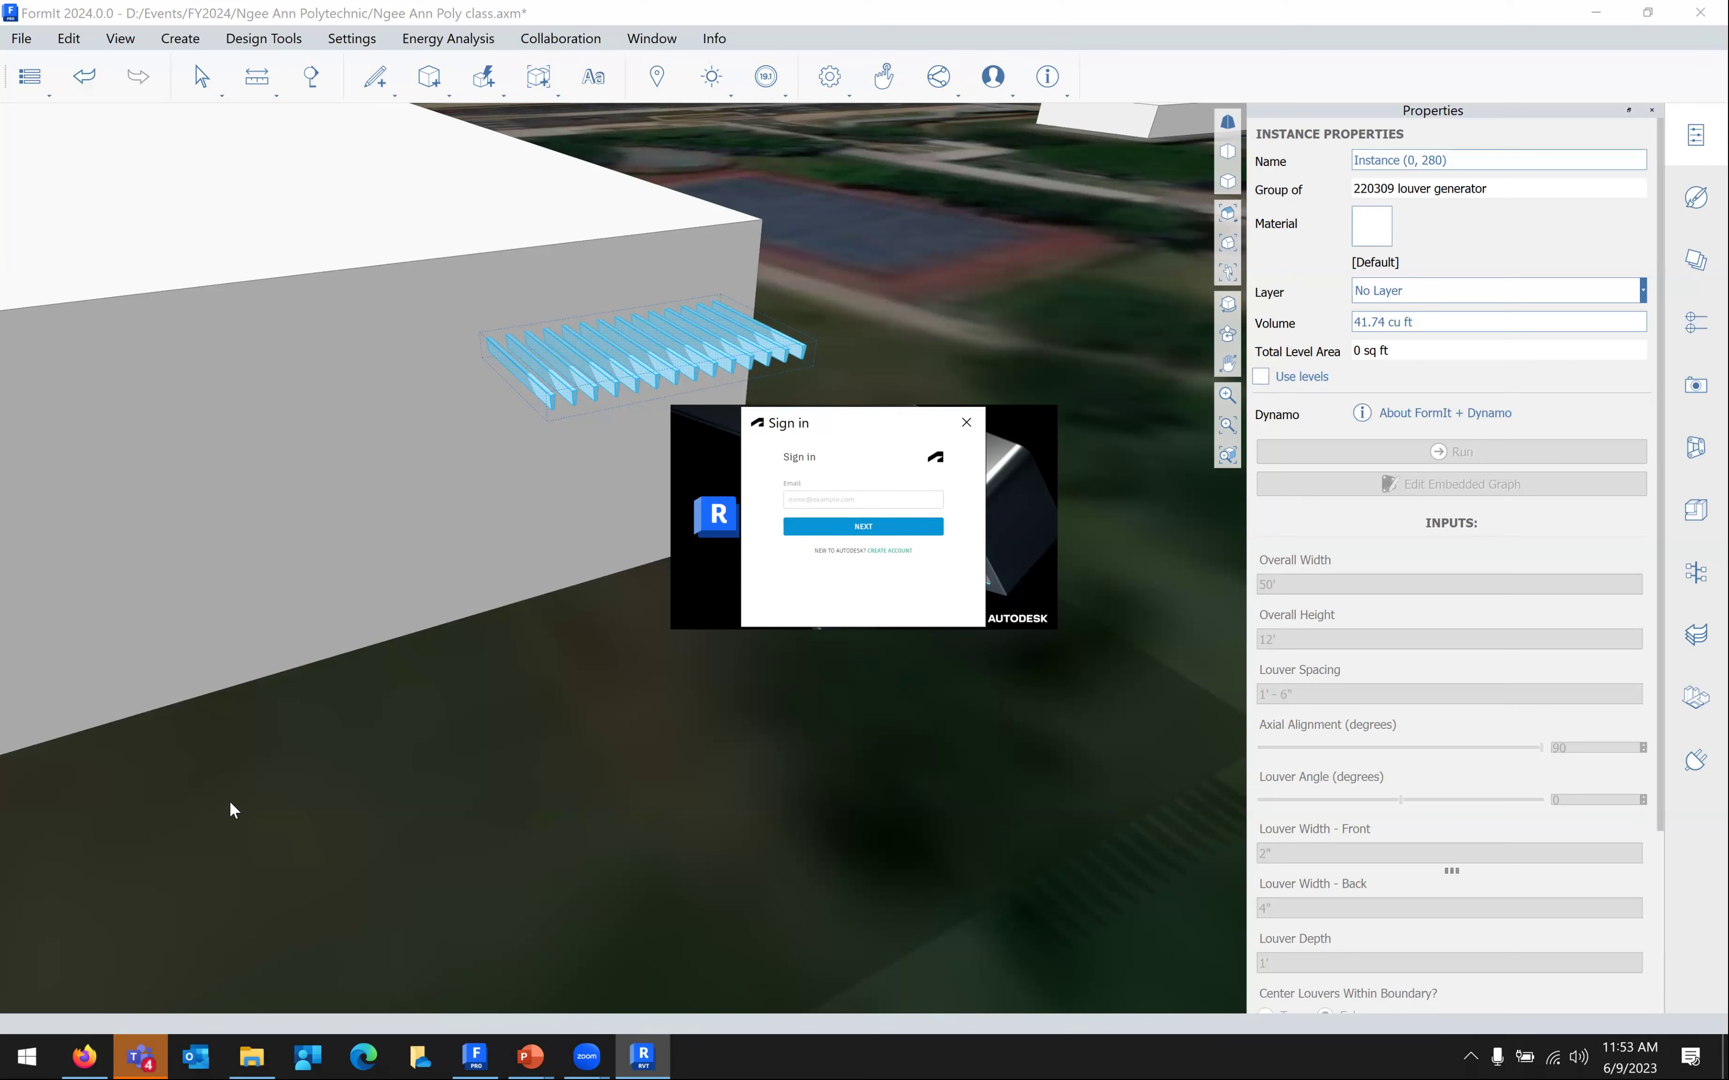
{"action": "left_click", "coordinate": [840, 499]}
{"action": "left_click", "coordinate": [843, 525]}
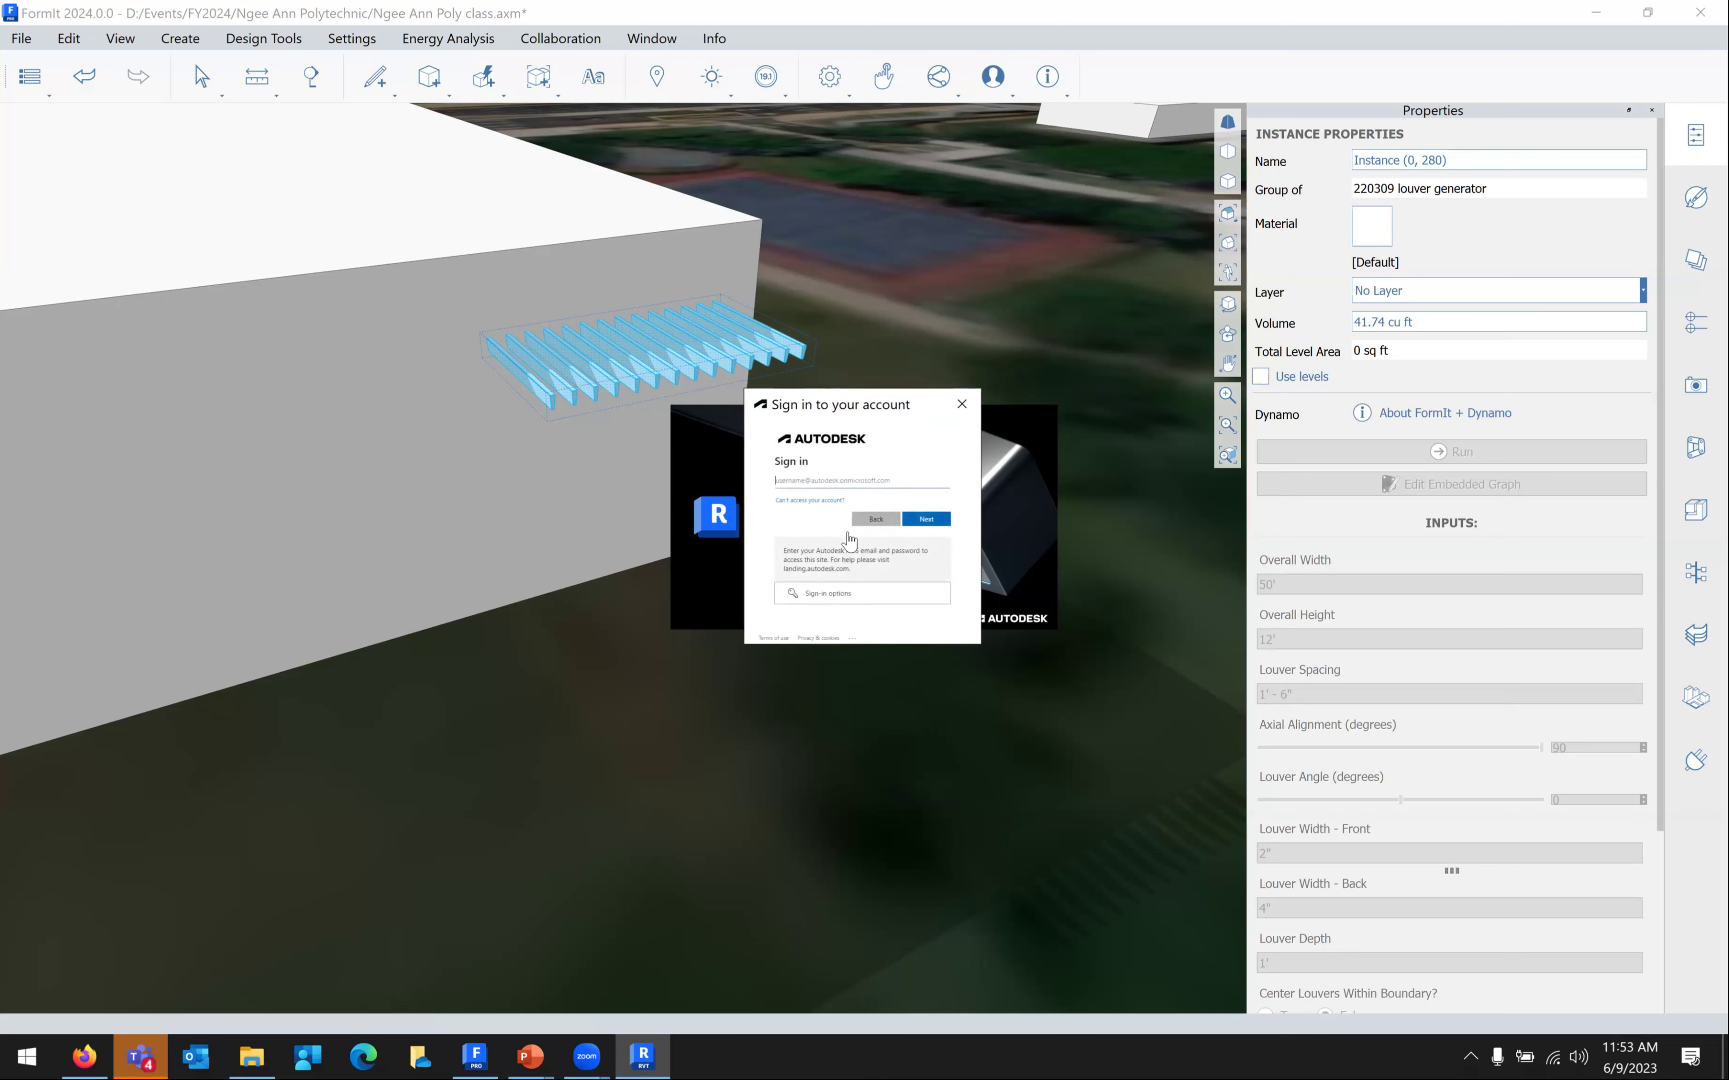
Re-enter the account e-mail, then type the account password to sign in
{"action": "key", "text": "Return"}
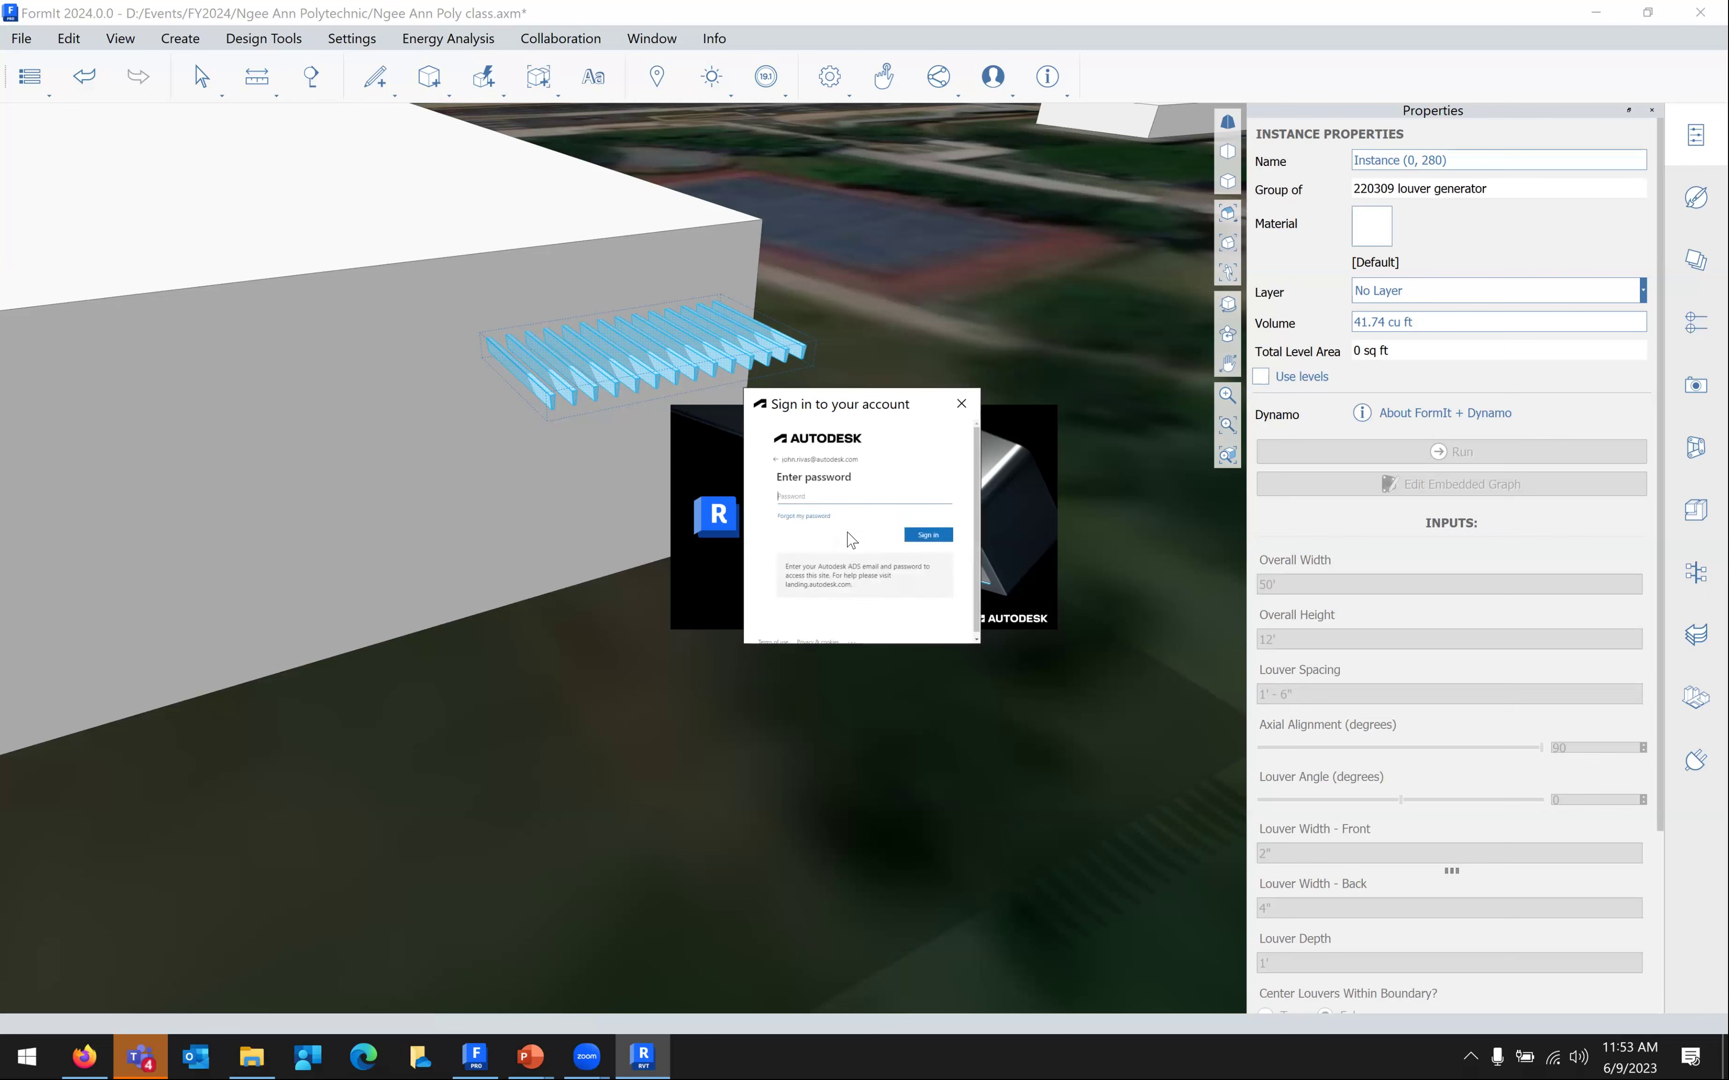
{"action": "type", "text": "•••"}
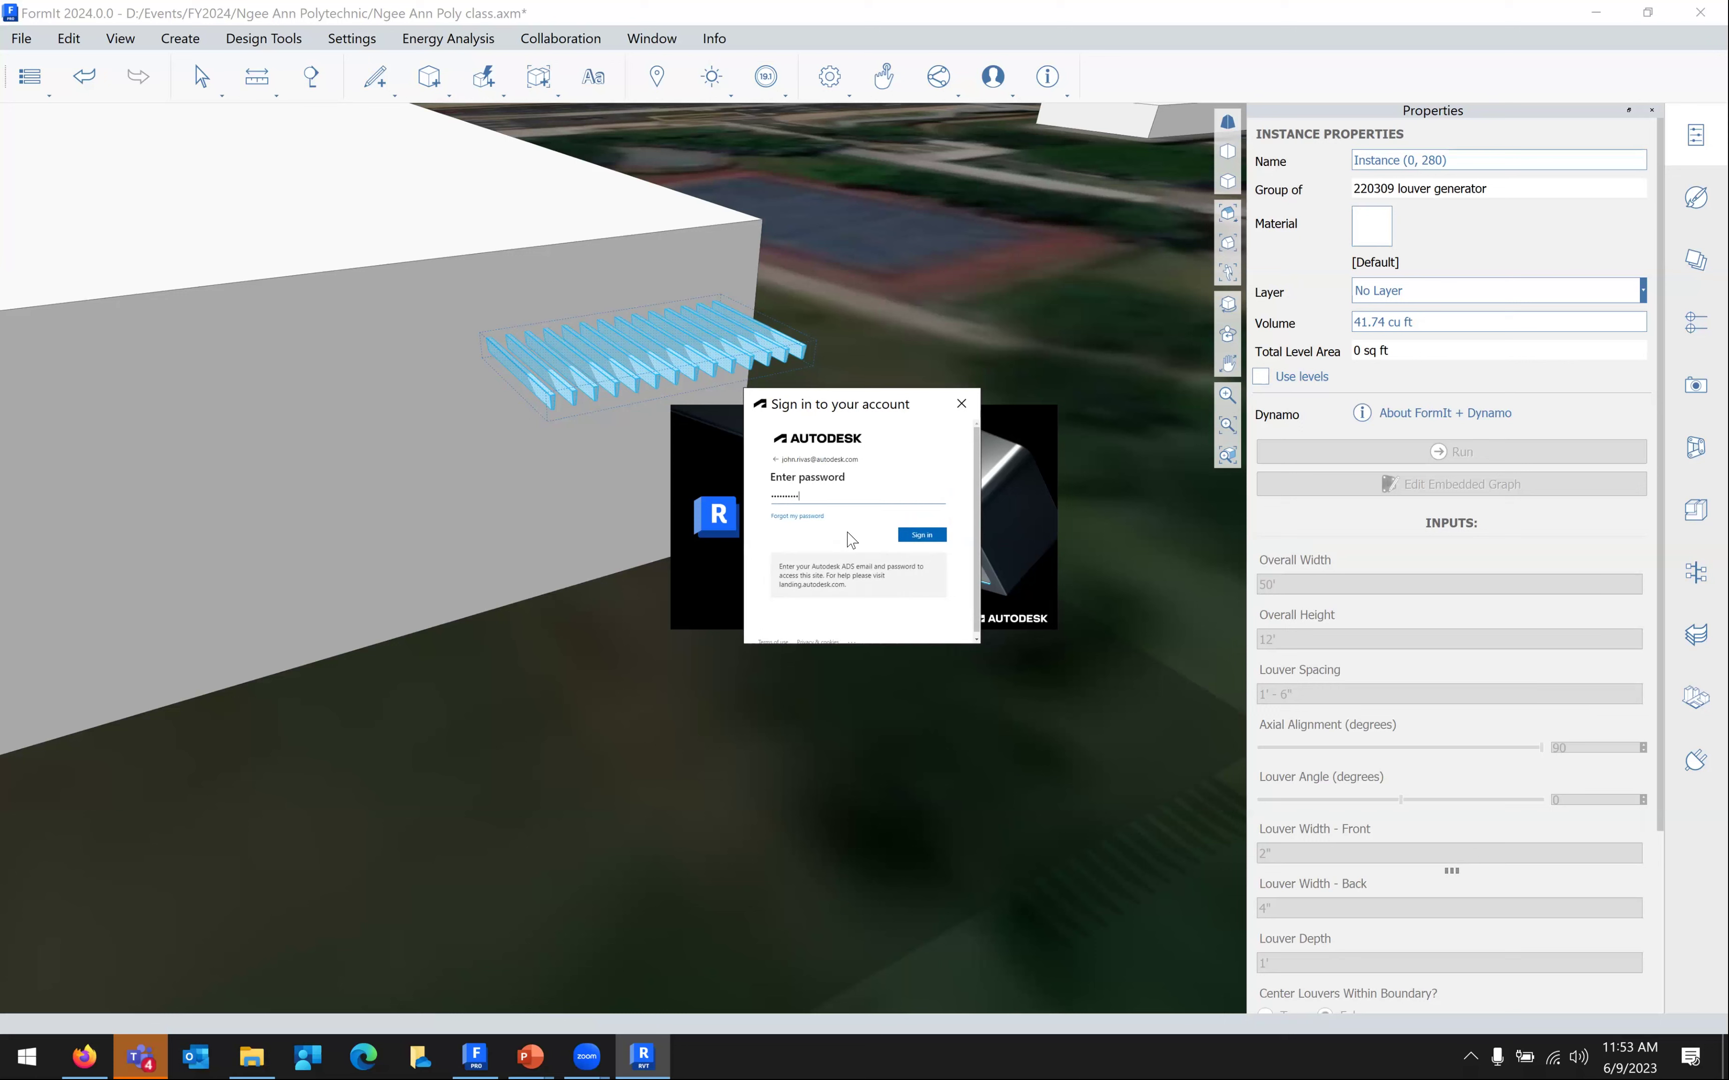
{"action": "key", "text": "Return"}
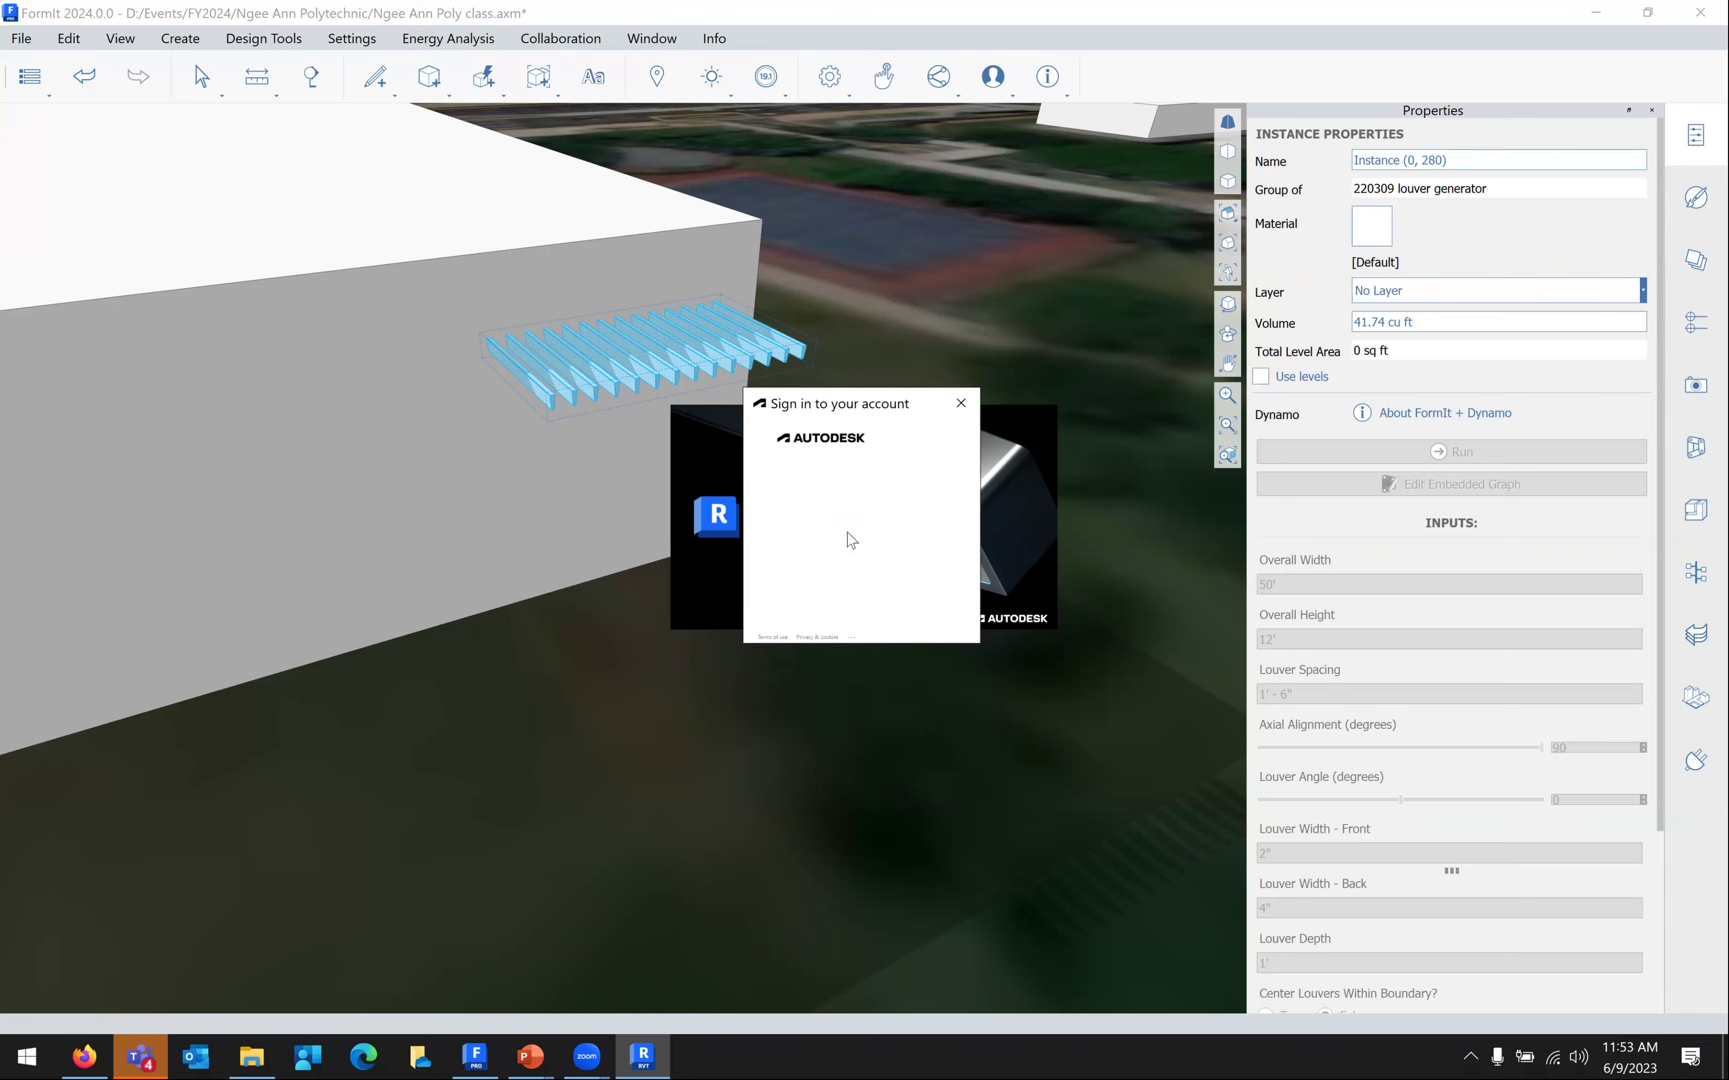
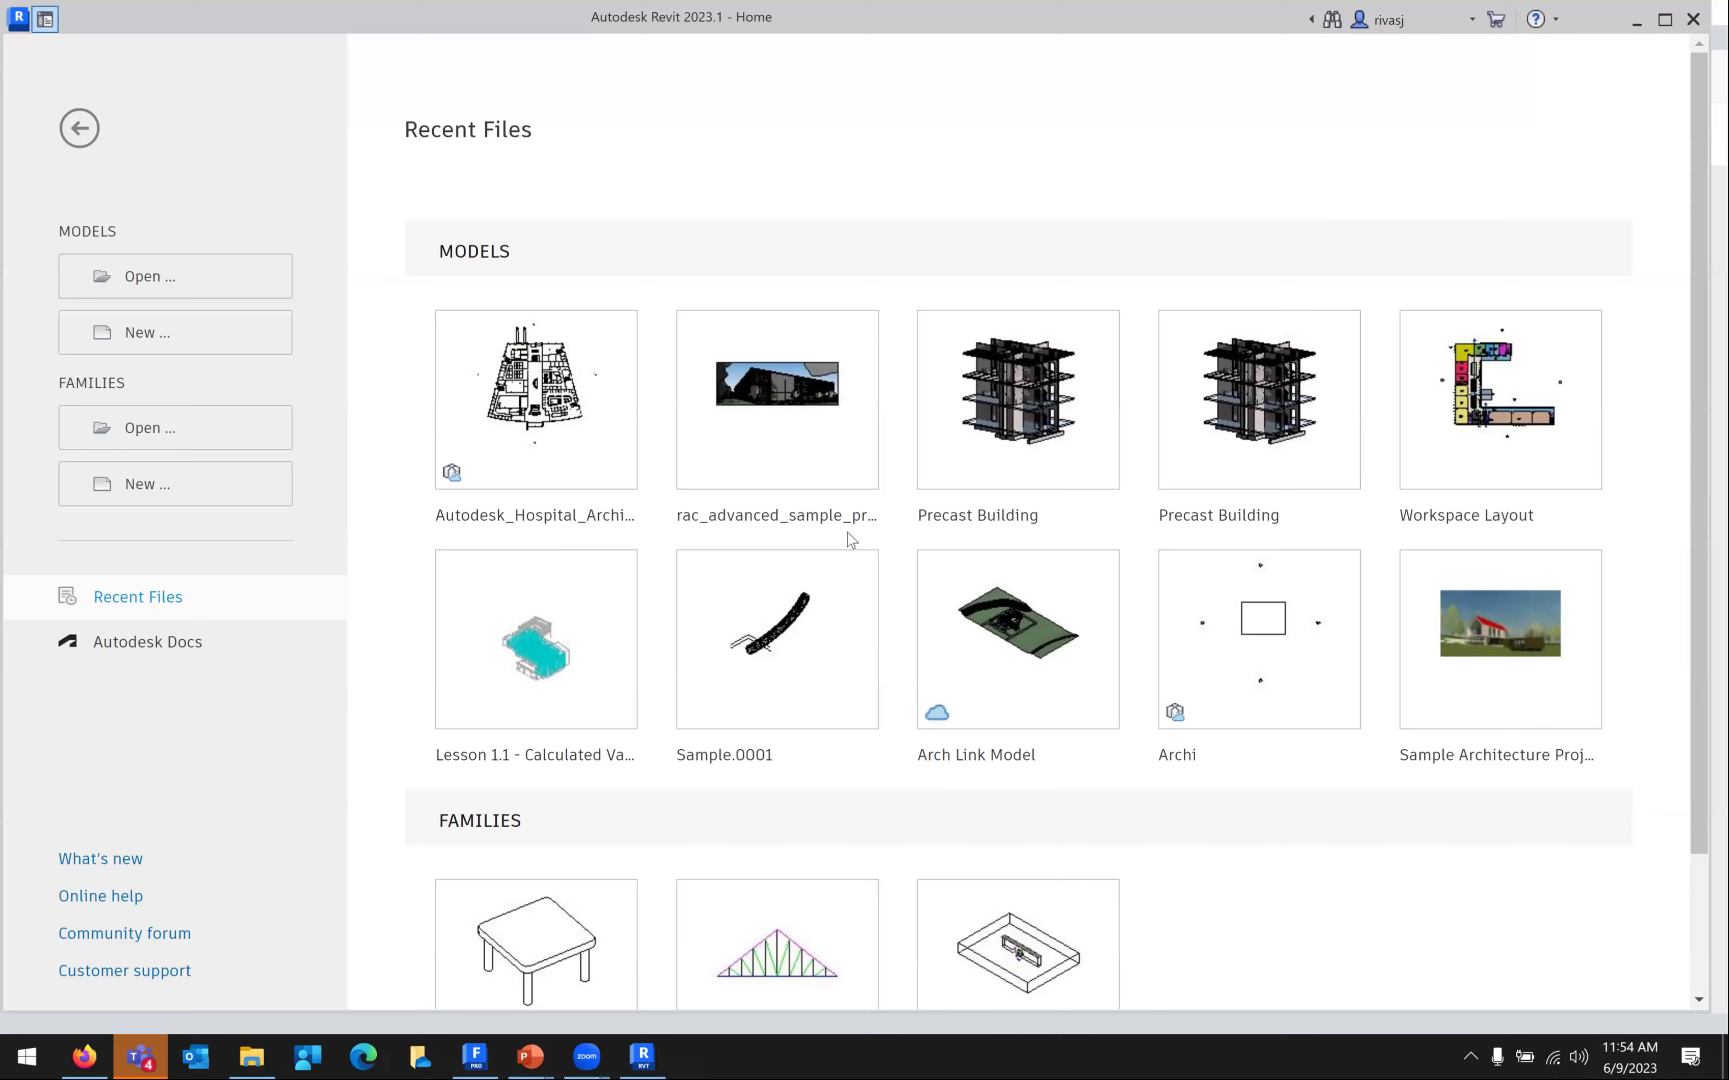
Create a new Revit project from the Metric-Architectural Template
{"action": "left_click", "coordinate": [179, 332]}
{"action": "left_click", "coordinate": [768, 479]}
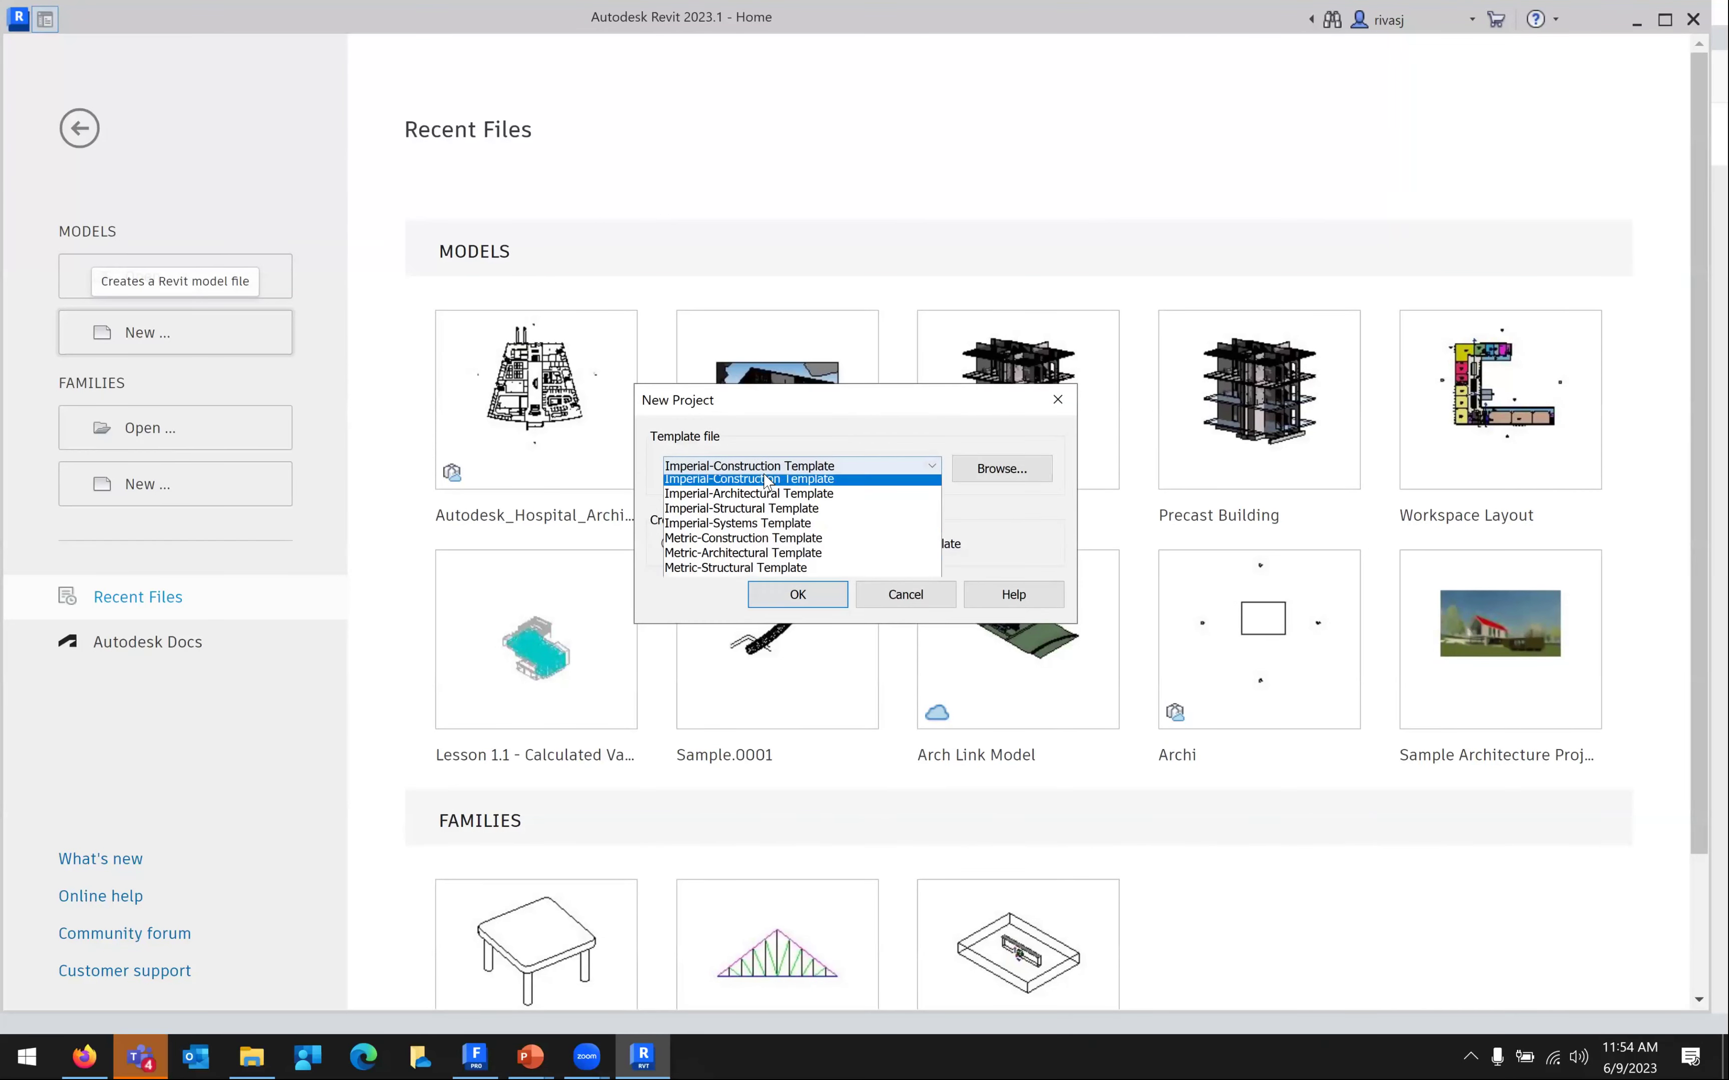
{"action": "left_click", "coordinate": [758, 572]}
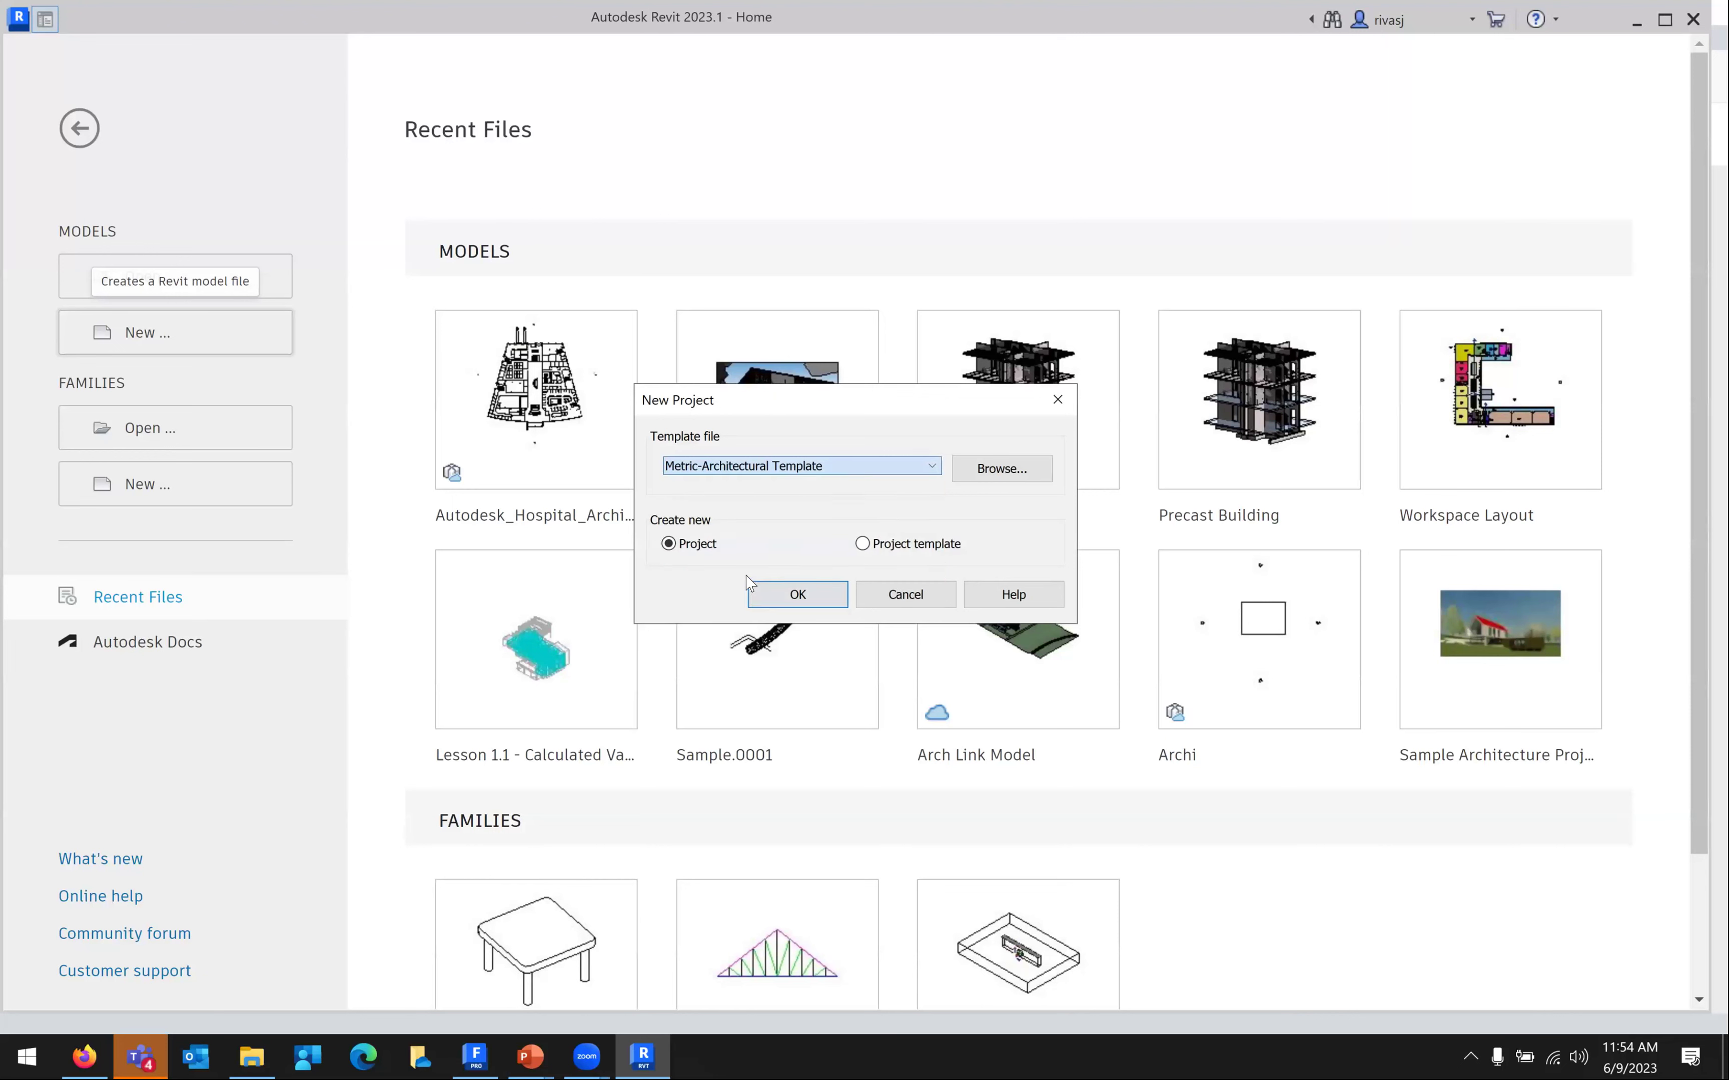
{"action": "left_click", "coordinate": [769, 597]}
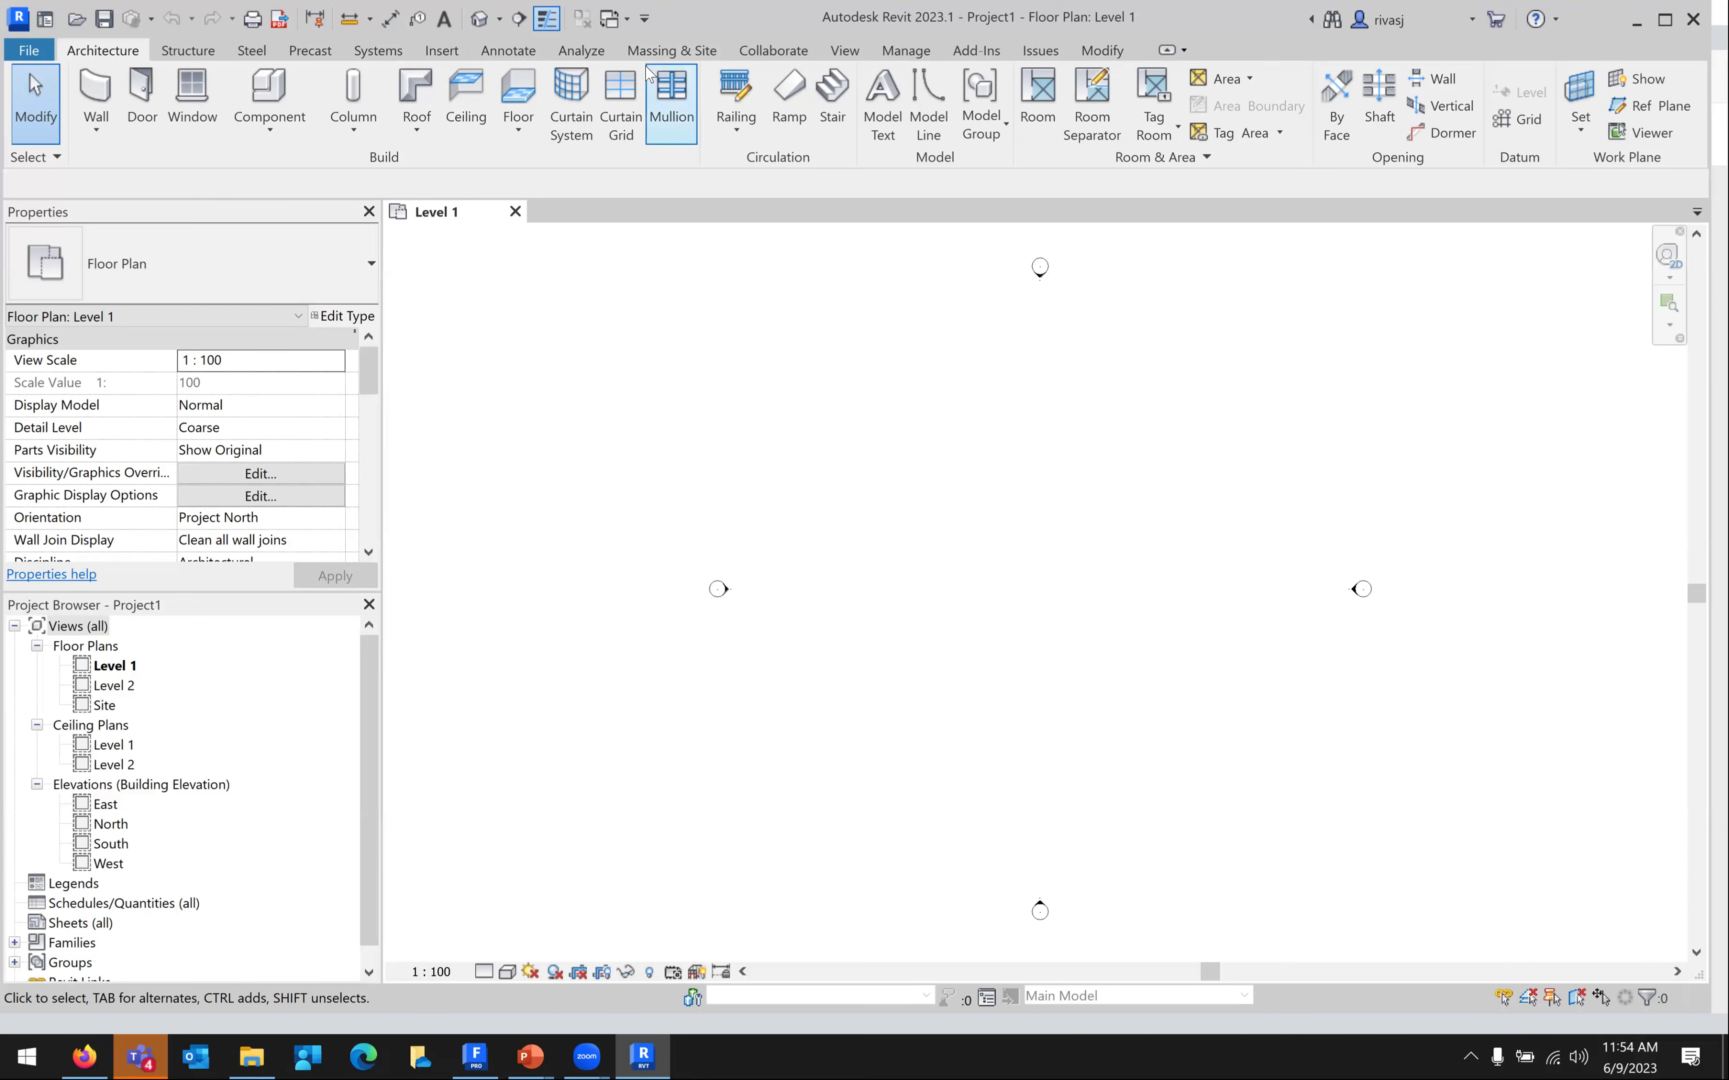
Start Link CAD with FormIt (*.axm) file type and pick 1-Importing Objects.axm on the Desktop
{"action": "left_click", "coordinate": [450, 56]}
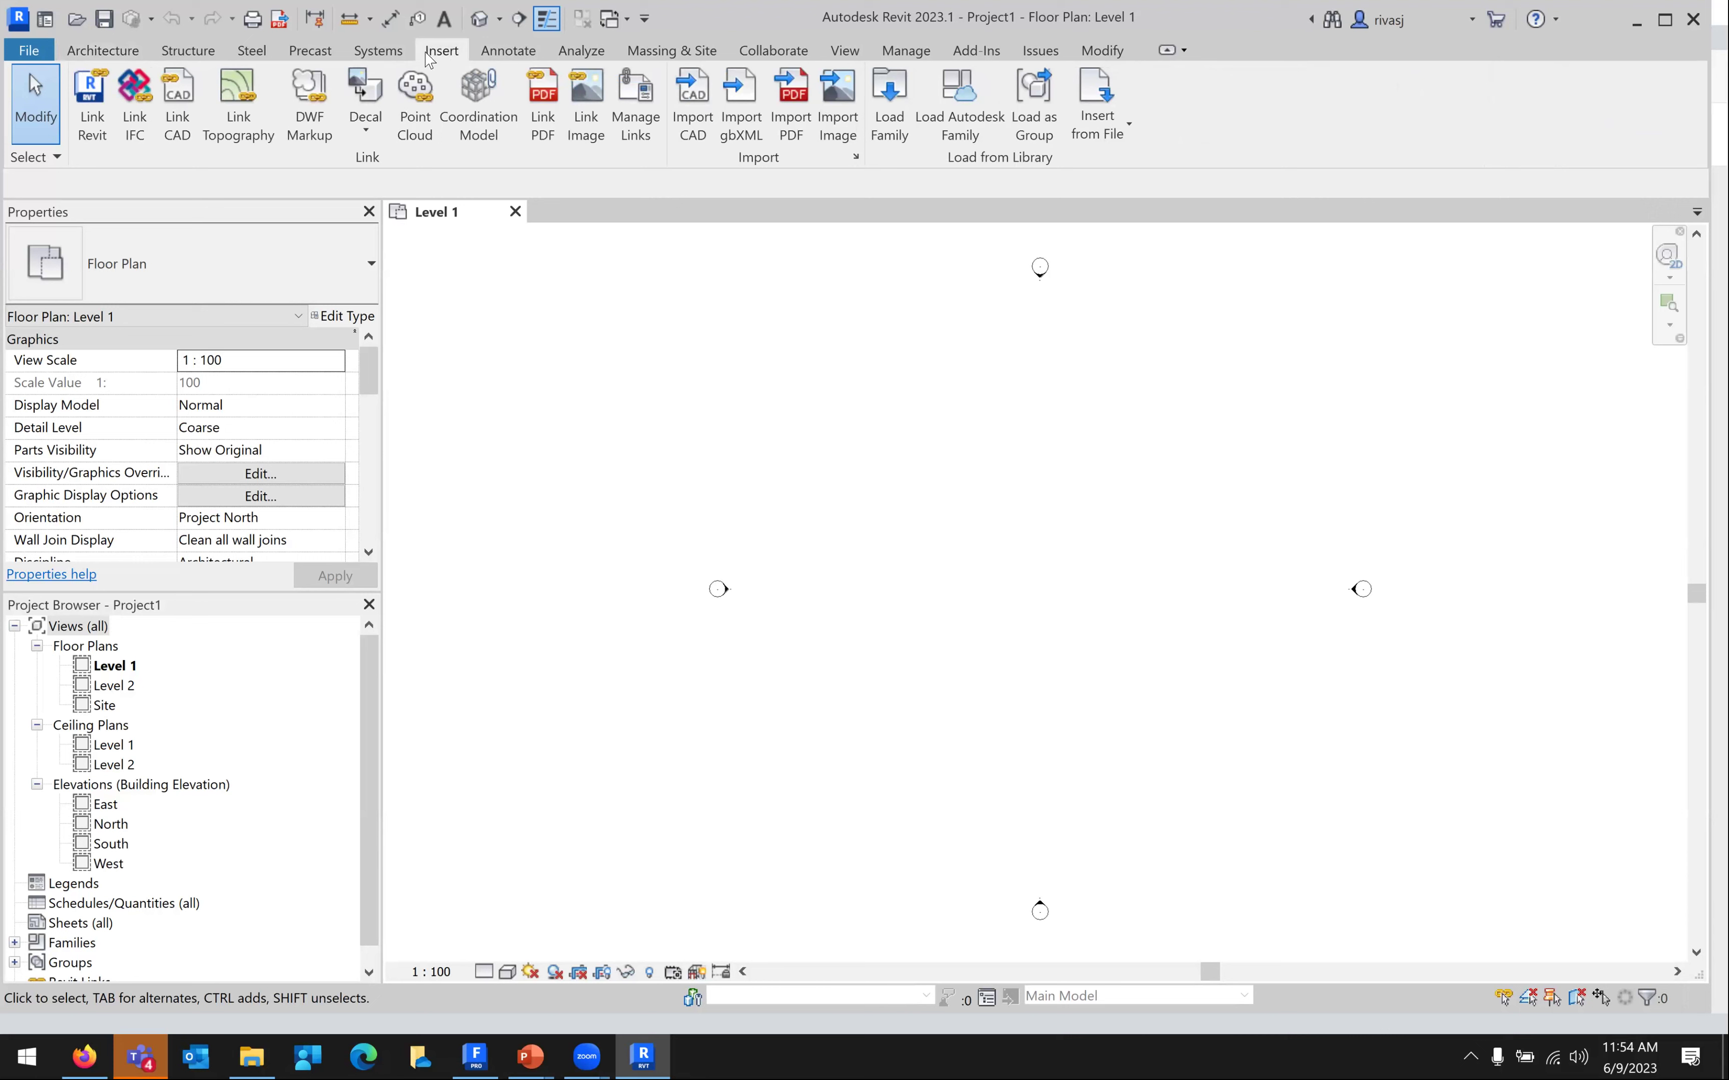
{"action": "left_click", "coordinate": [175, 131]}
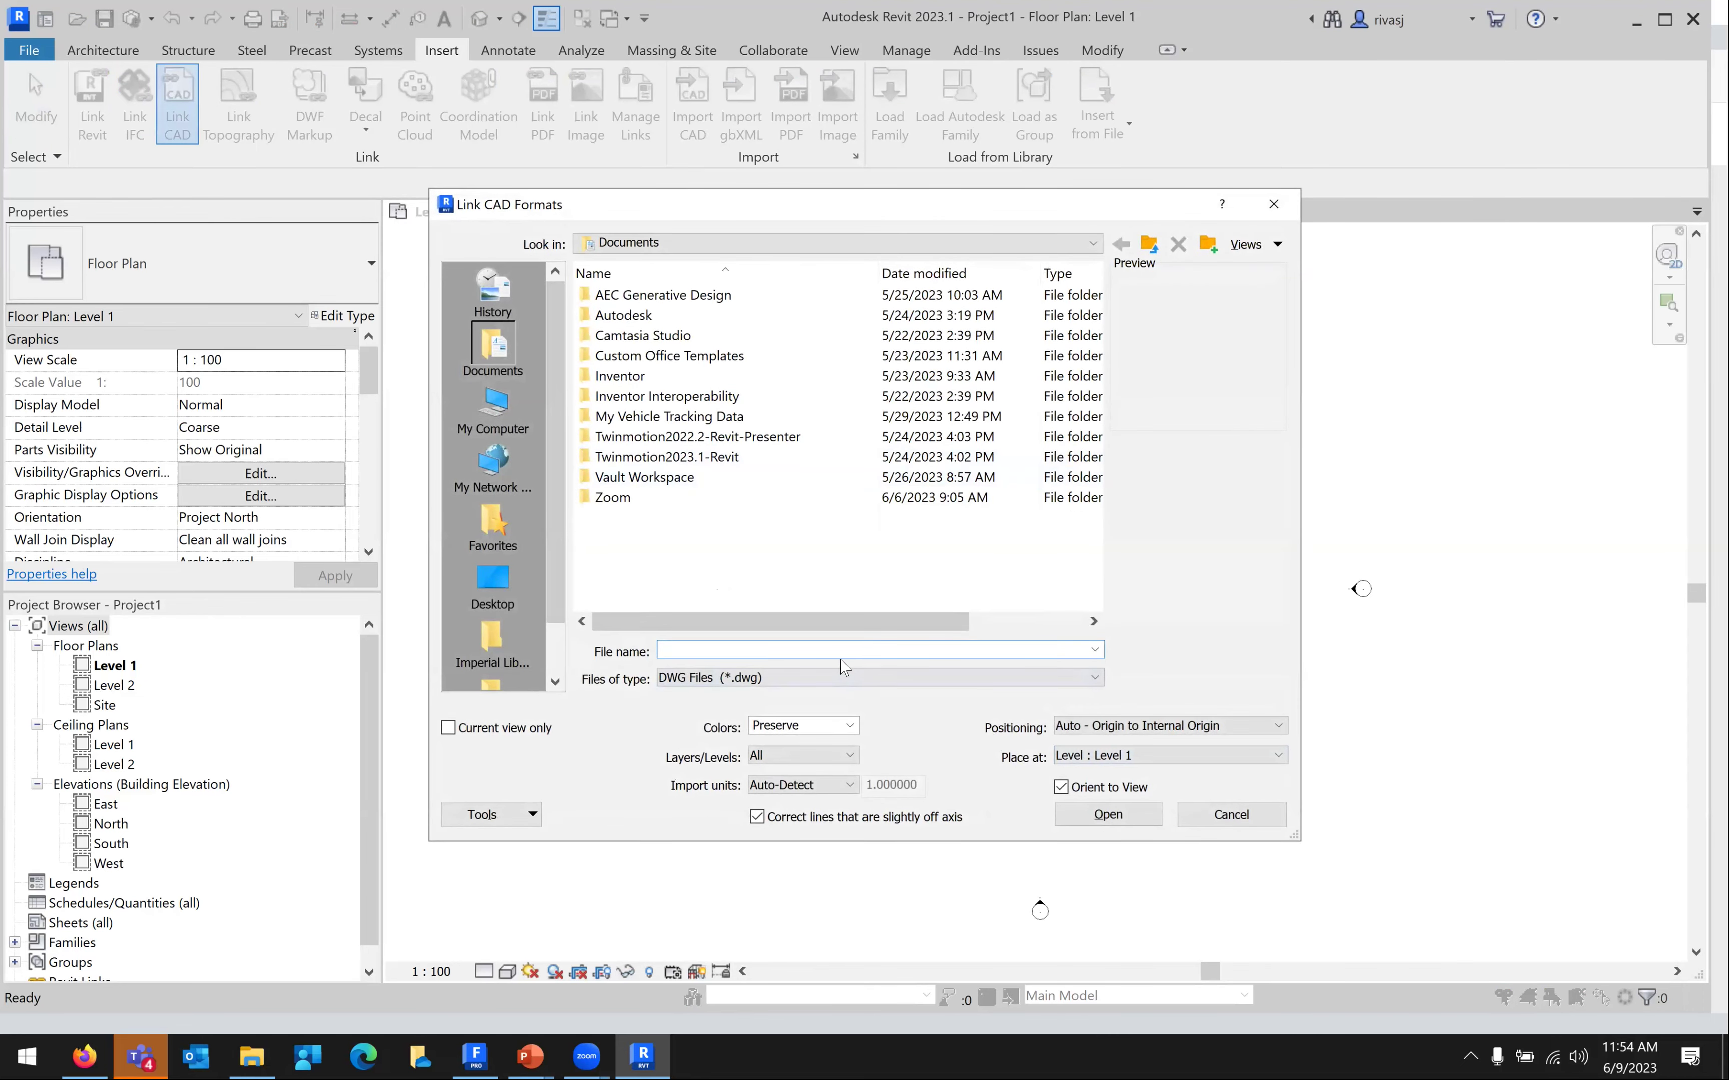
{"action": "left_click", "coordinate": [811, 682]}
{"action": "left_click", "coordinate": [767, 725]}
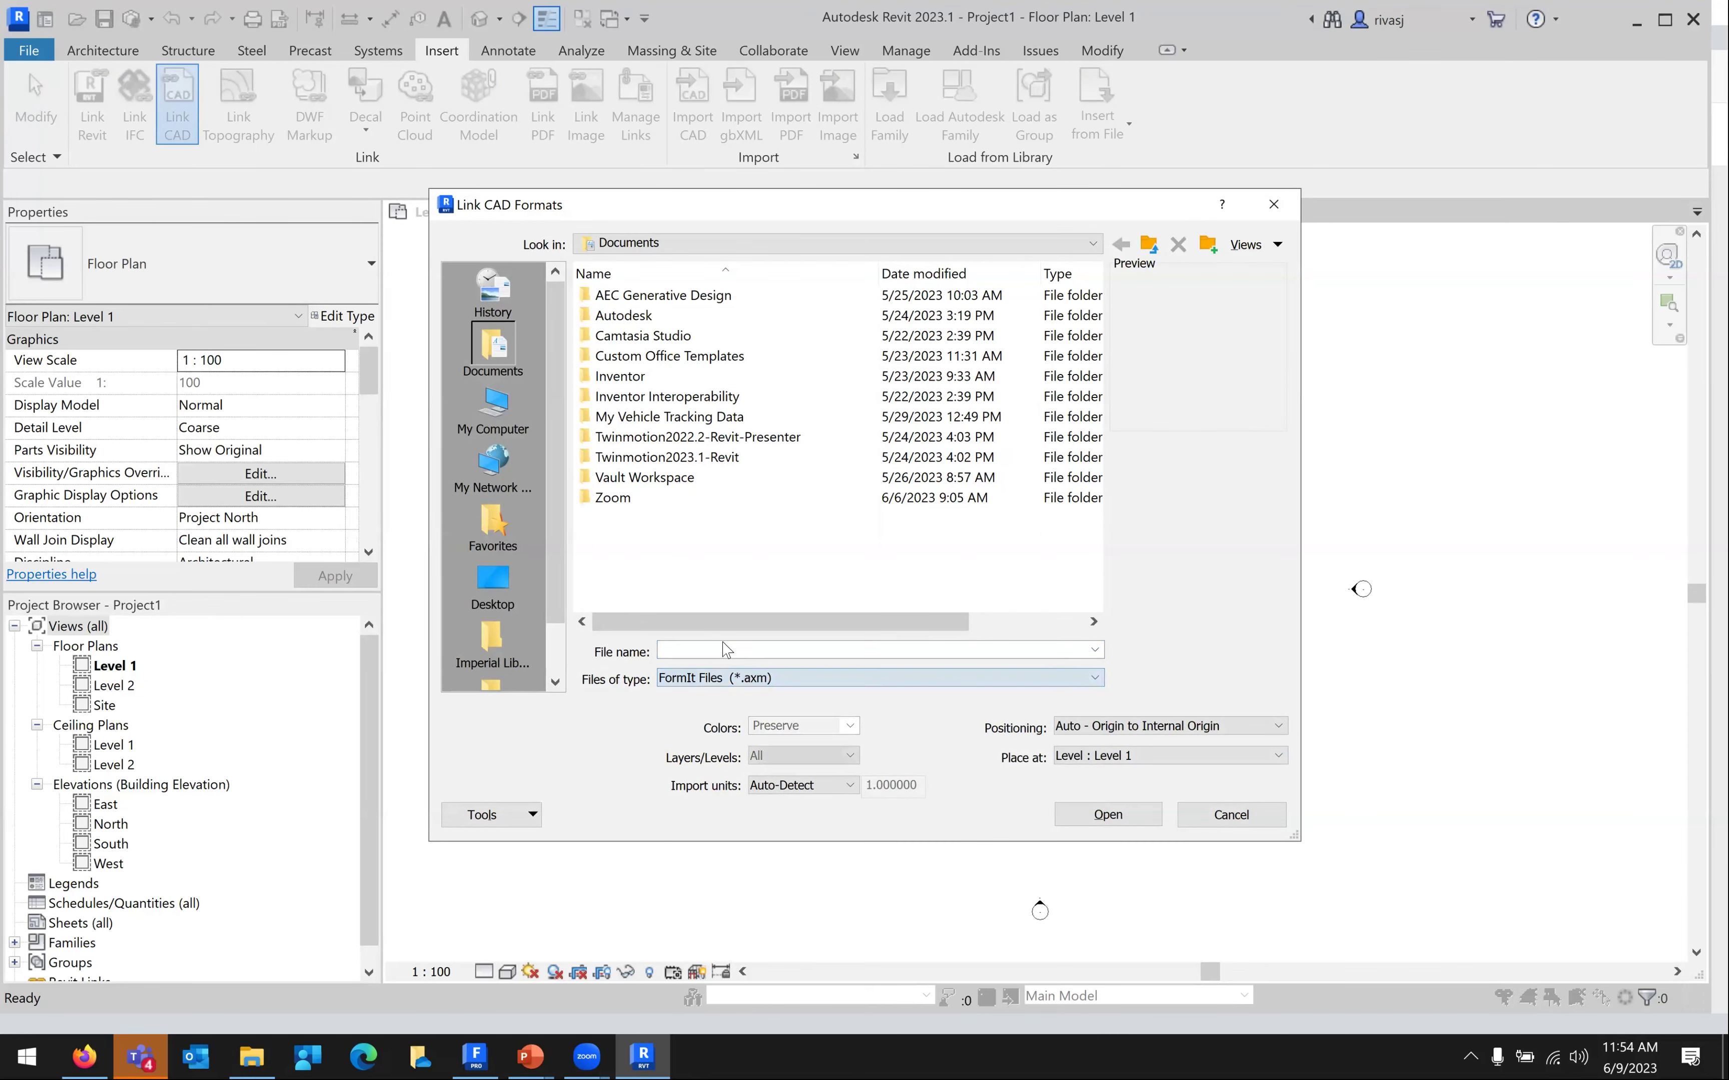
{"action": "left_click", "coordinate": [509, 584]}
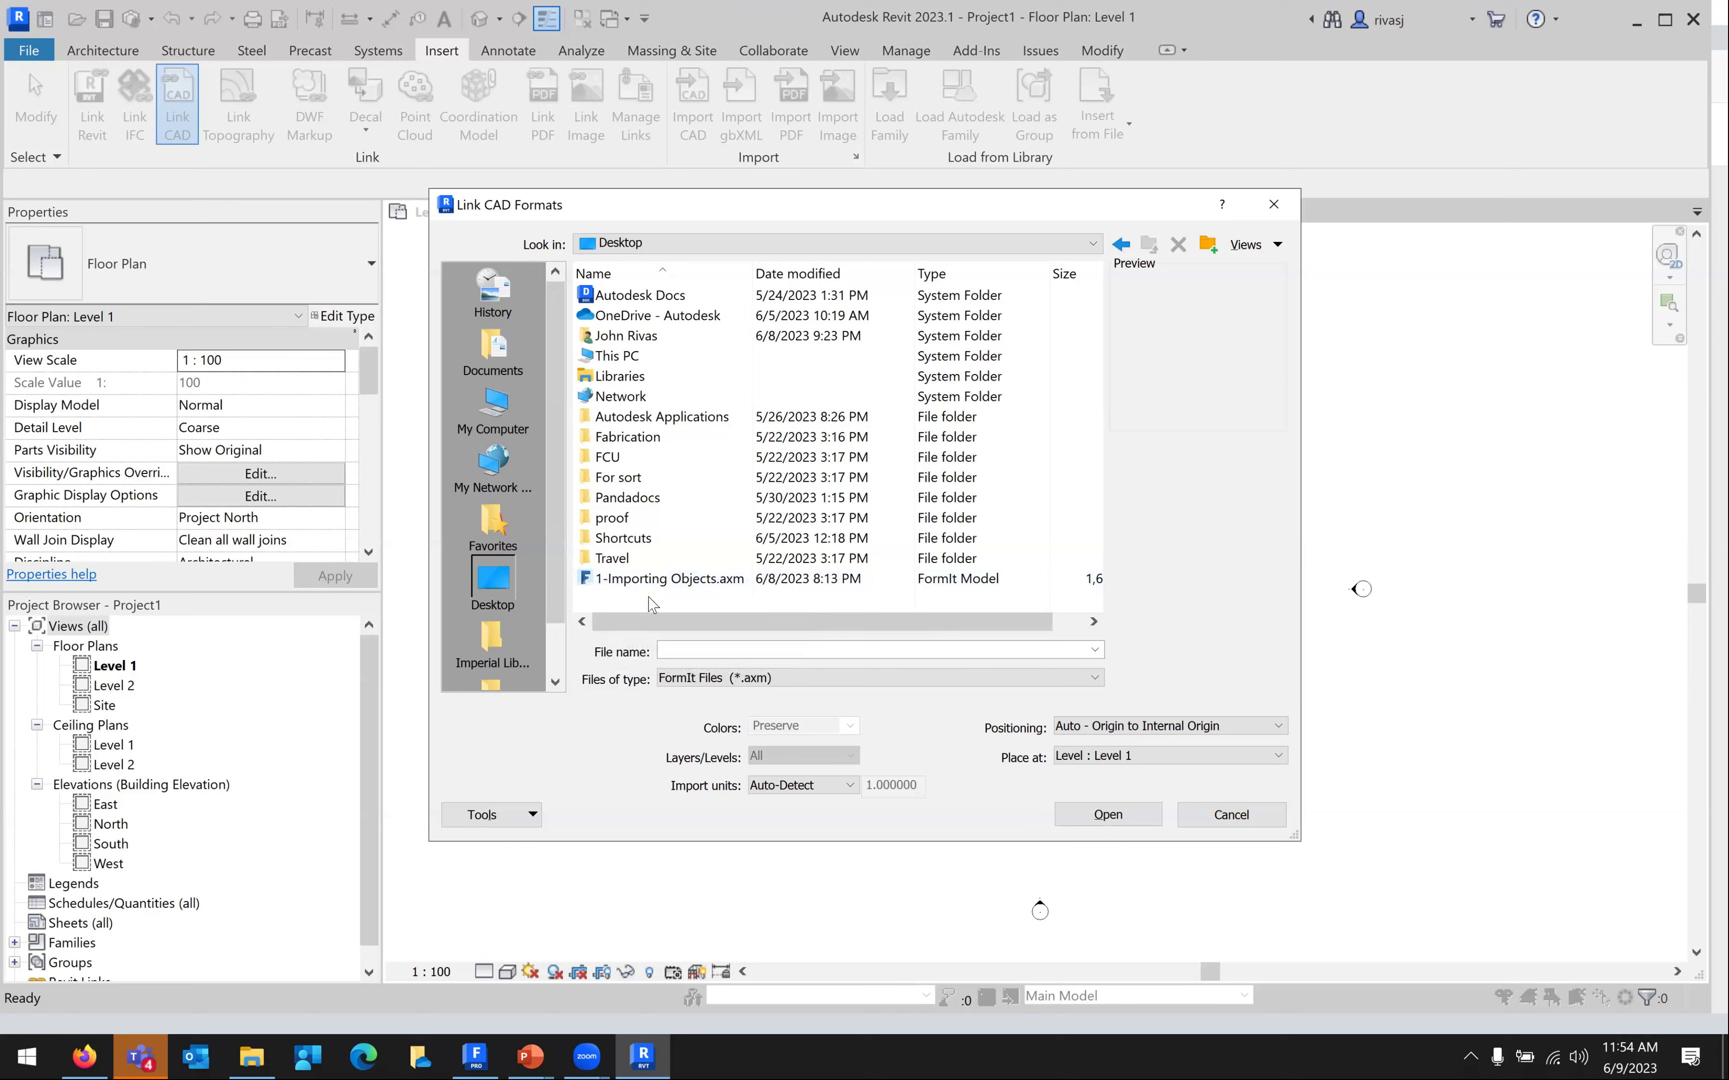
{"action": "left_click", "coordinate": [666, 587]}
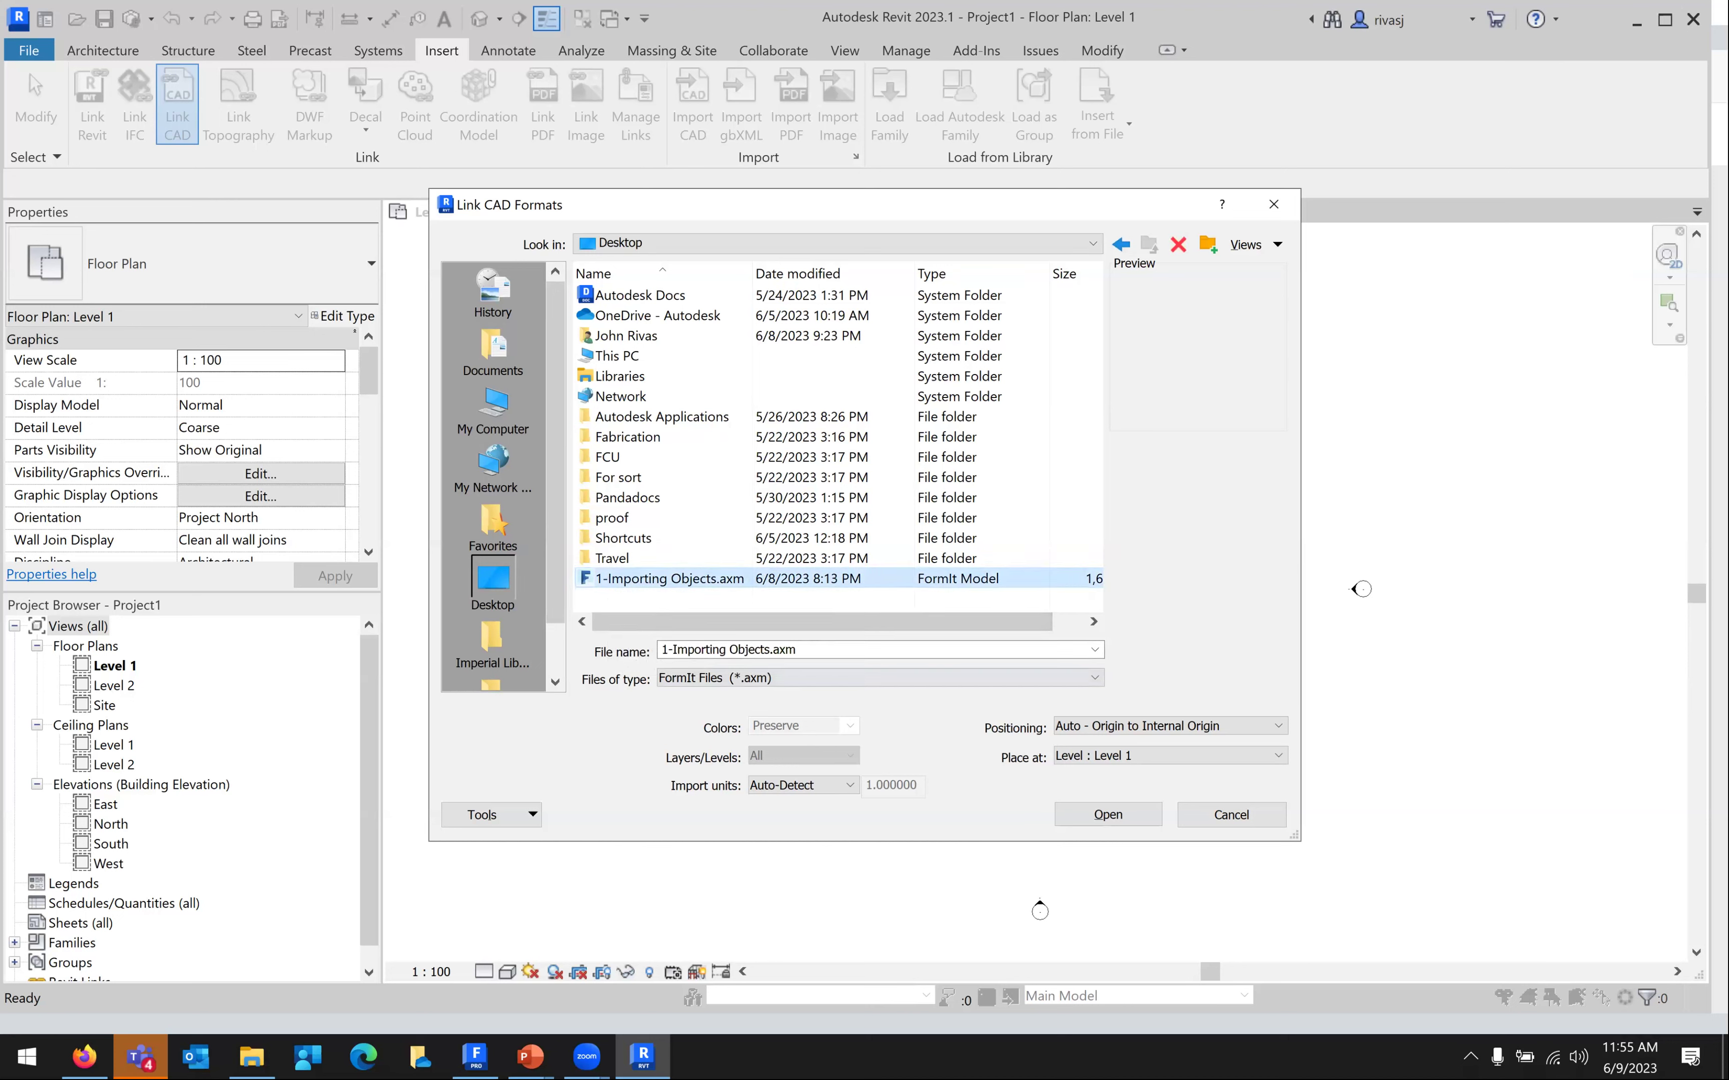
Save the current FormIt sketch
{"action": "left_click", "coordinate": [476, 1057]}
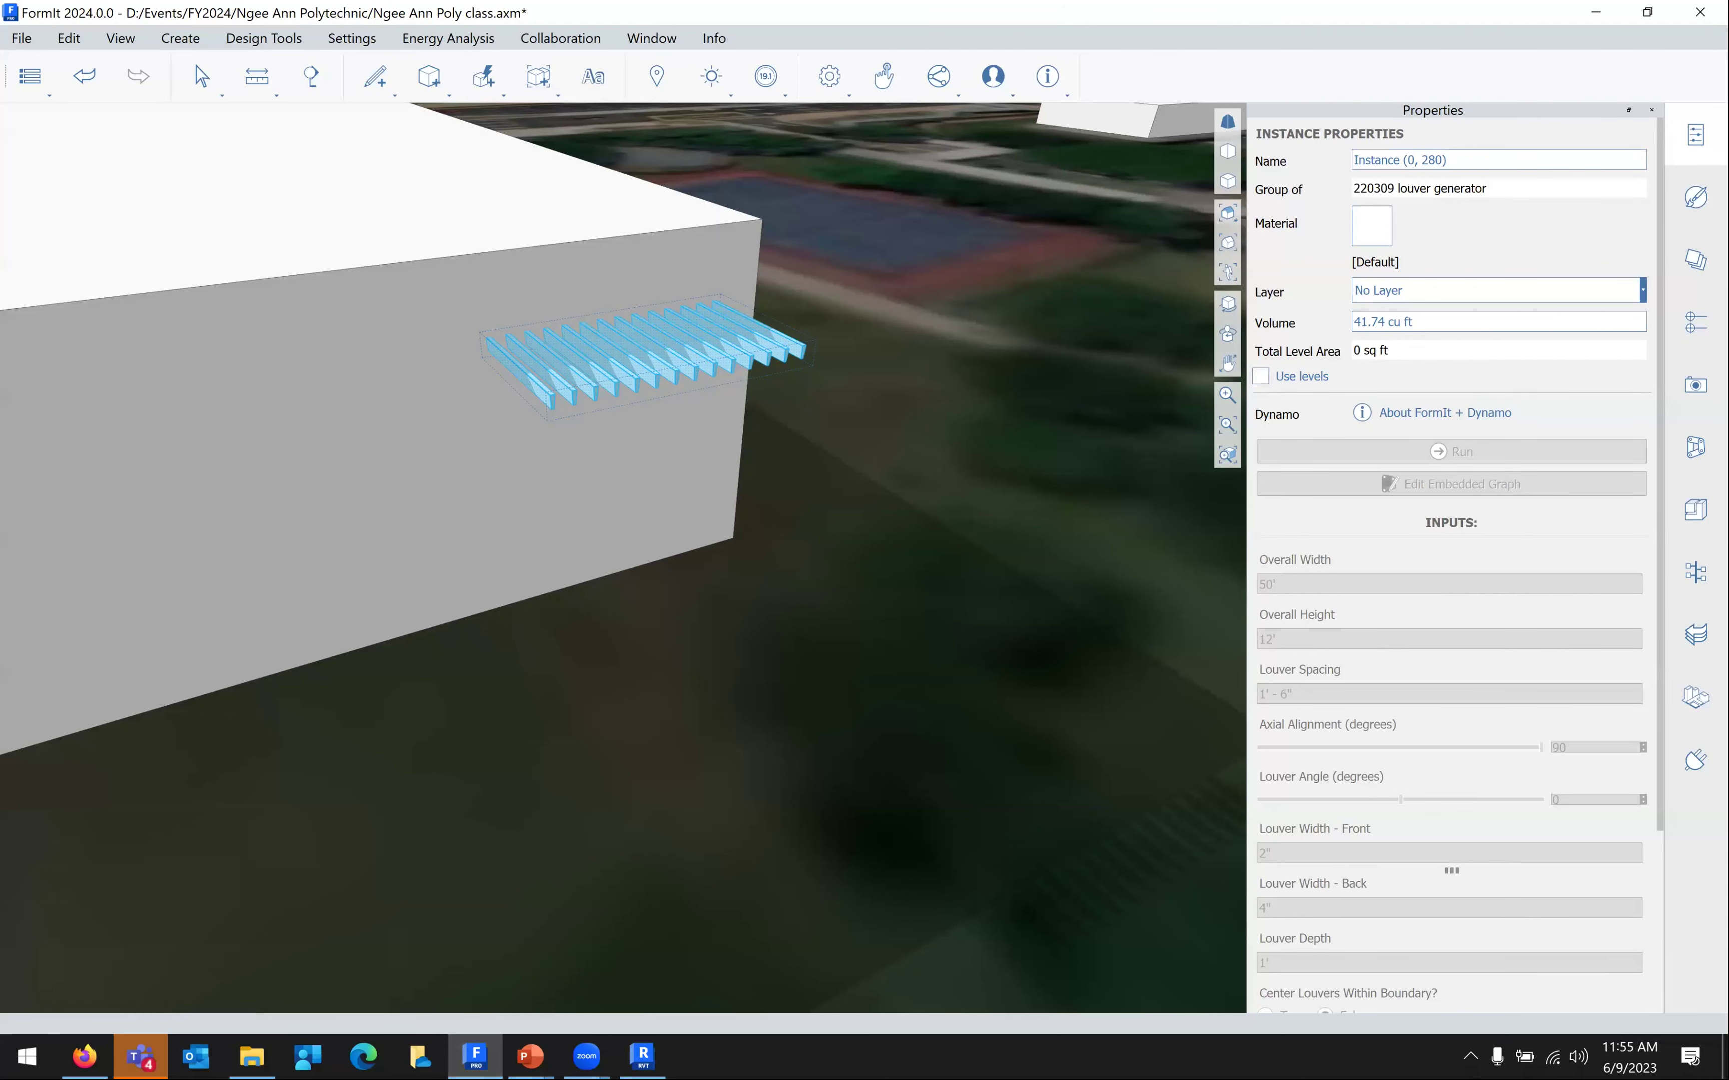
{"action": "left_click", "coordinate": [642, 1057]}
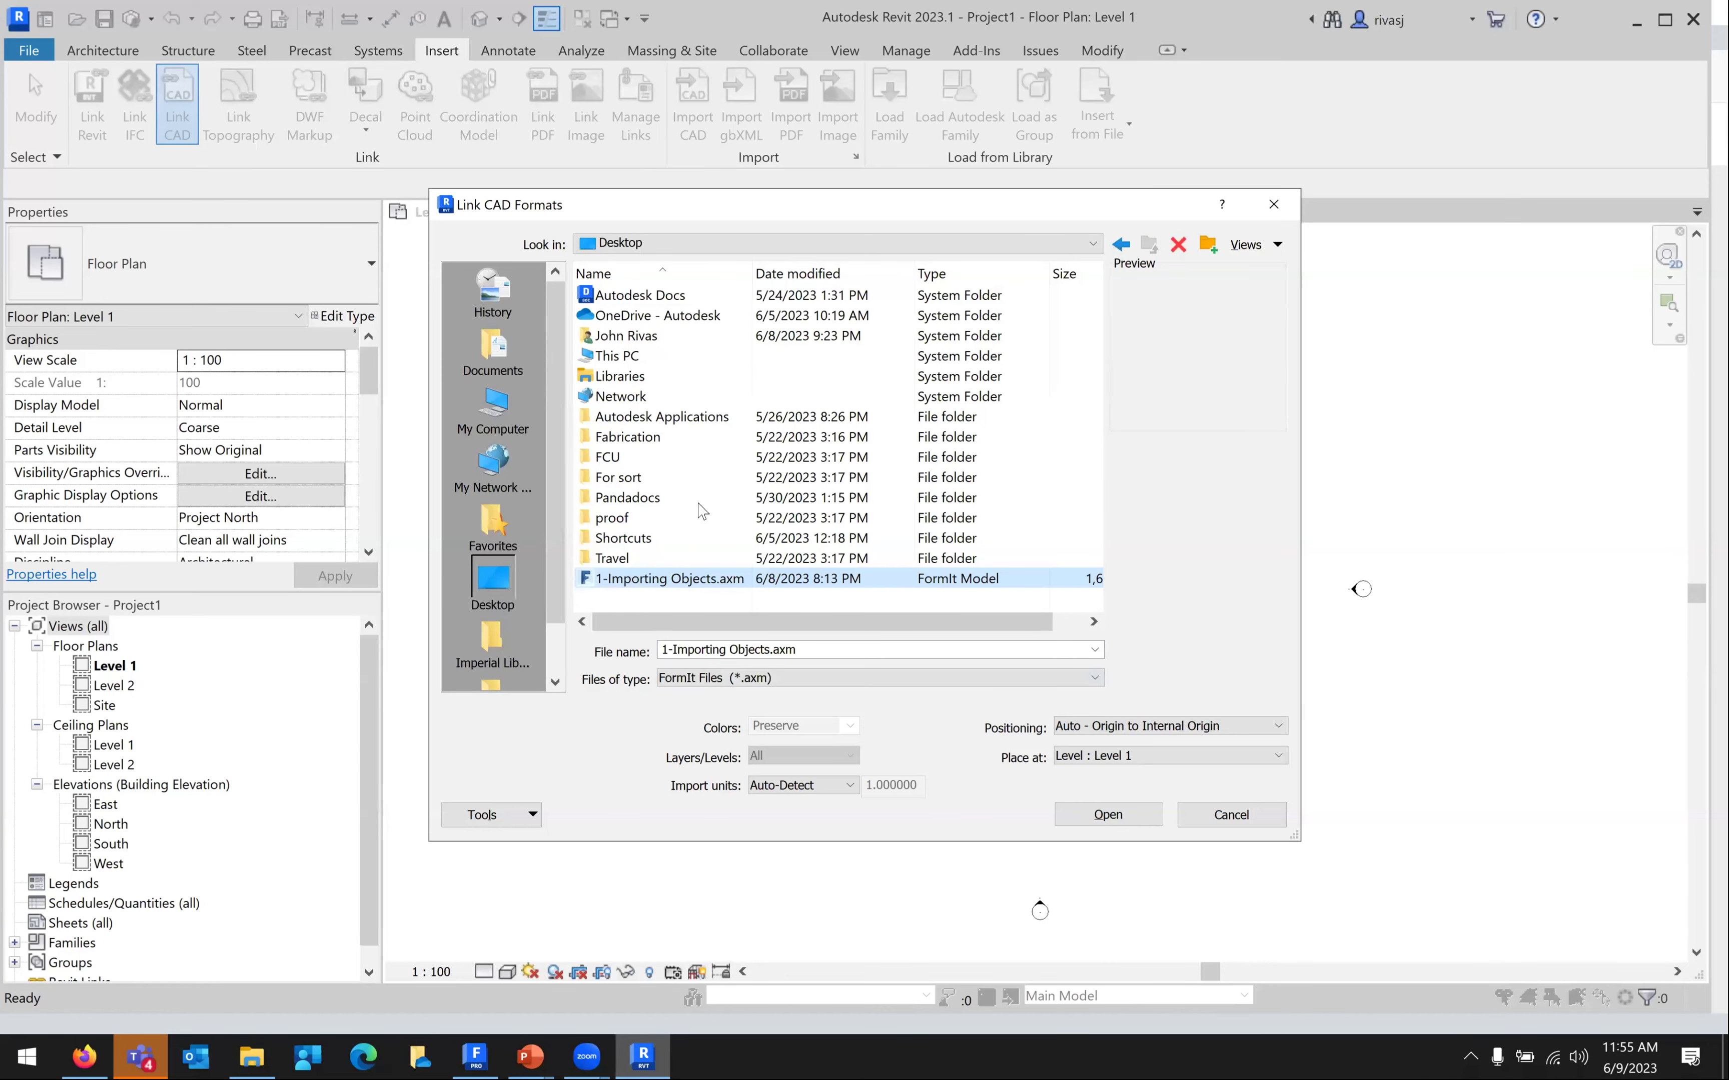
{"action": "left_click", "coordinate": [476, 1057]}
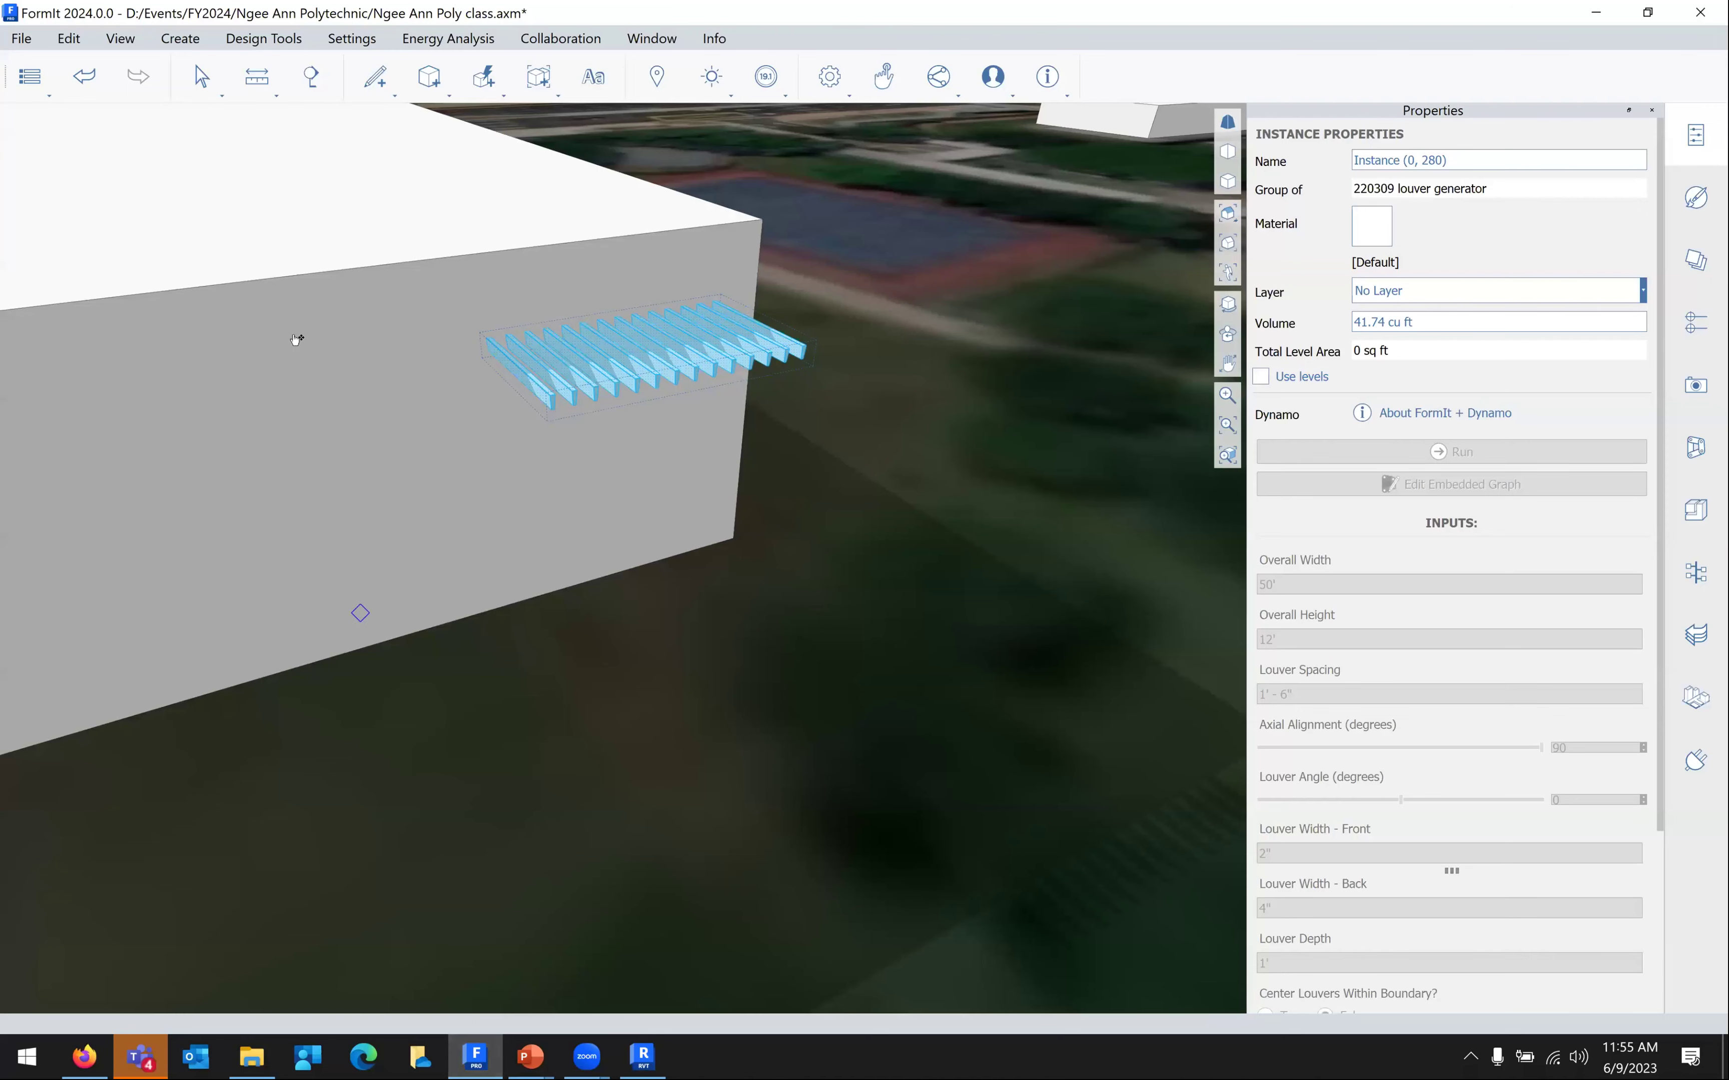
{"action": "left_click", "coordinate": [21, 38]}
{"action": "mouse_move", "coordinate": [65, 137]}
{"action": "left_click", "coordinate": [372, 133]}
Link Ngee Ann Poly class.axm from D:\Events\FY2024\Ngee Ann Polytechnic
{"action": "key", "text": "alt+Tab"}
{"action": "left_click", "coordinate": [632, 247]}
{"action": "left_click", "coordinate": [641, 317]}
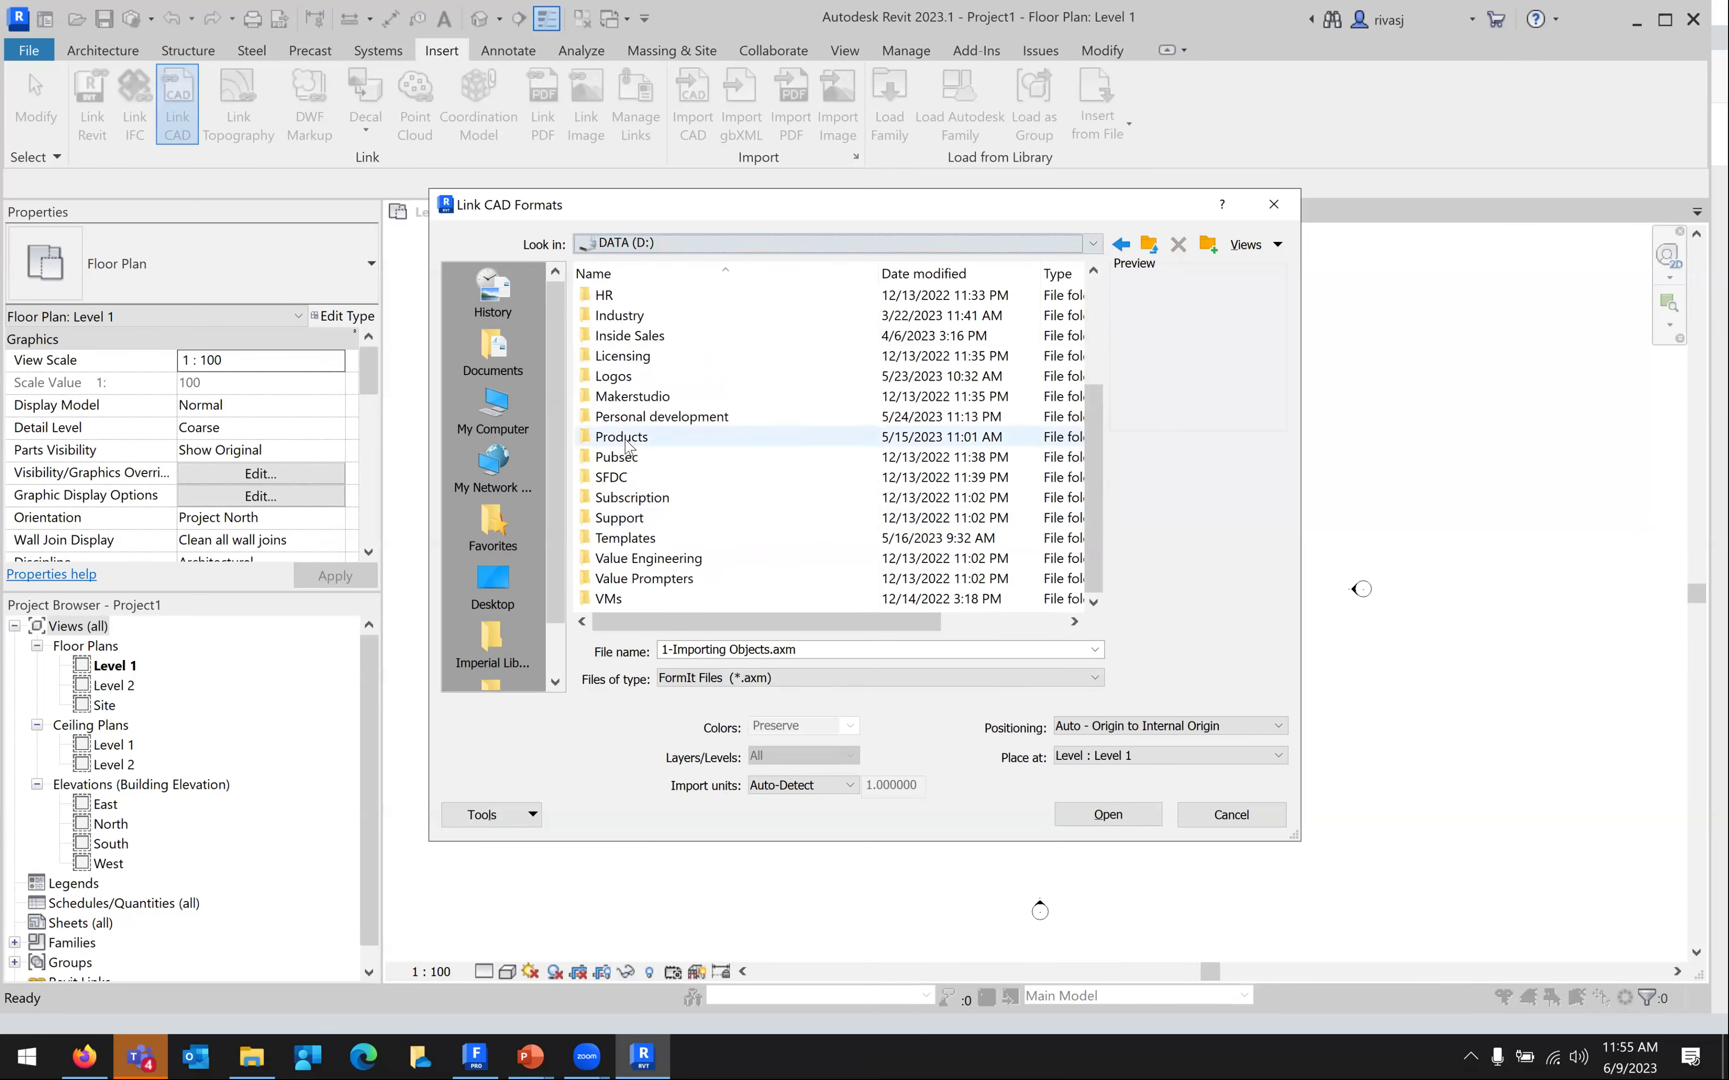
{"action": "scroll", "coordinate": [626, 372], "scroll_direction": "up", "scroll_amount": 1}
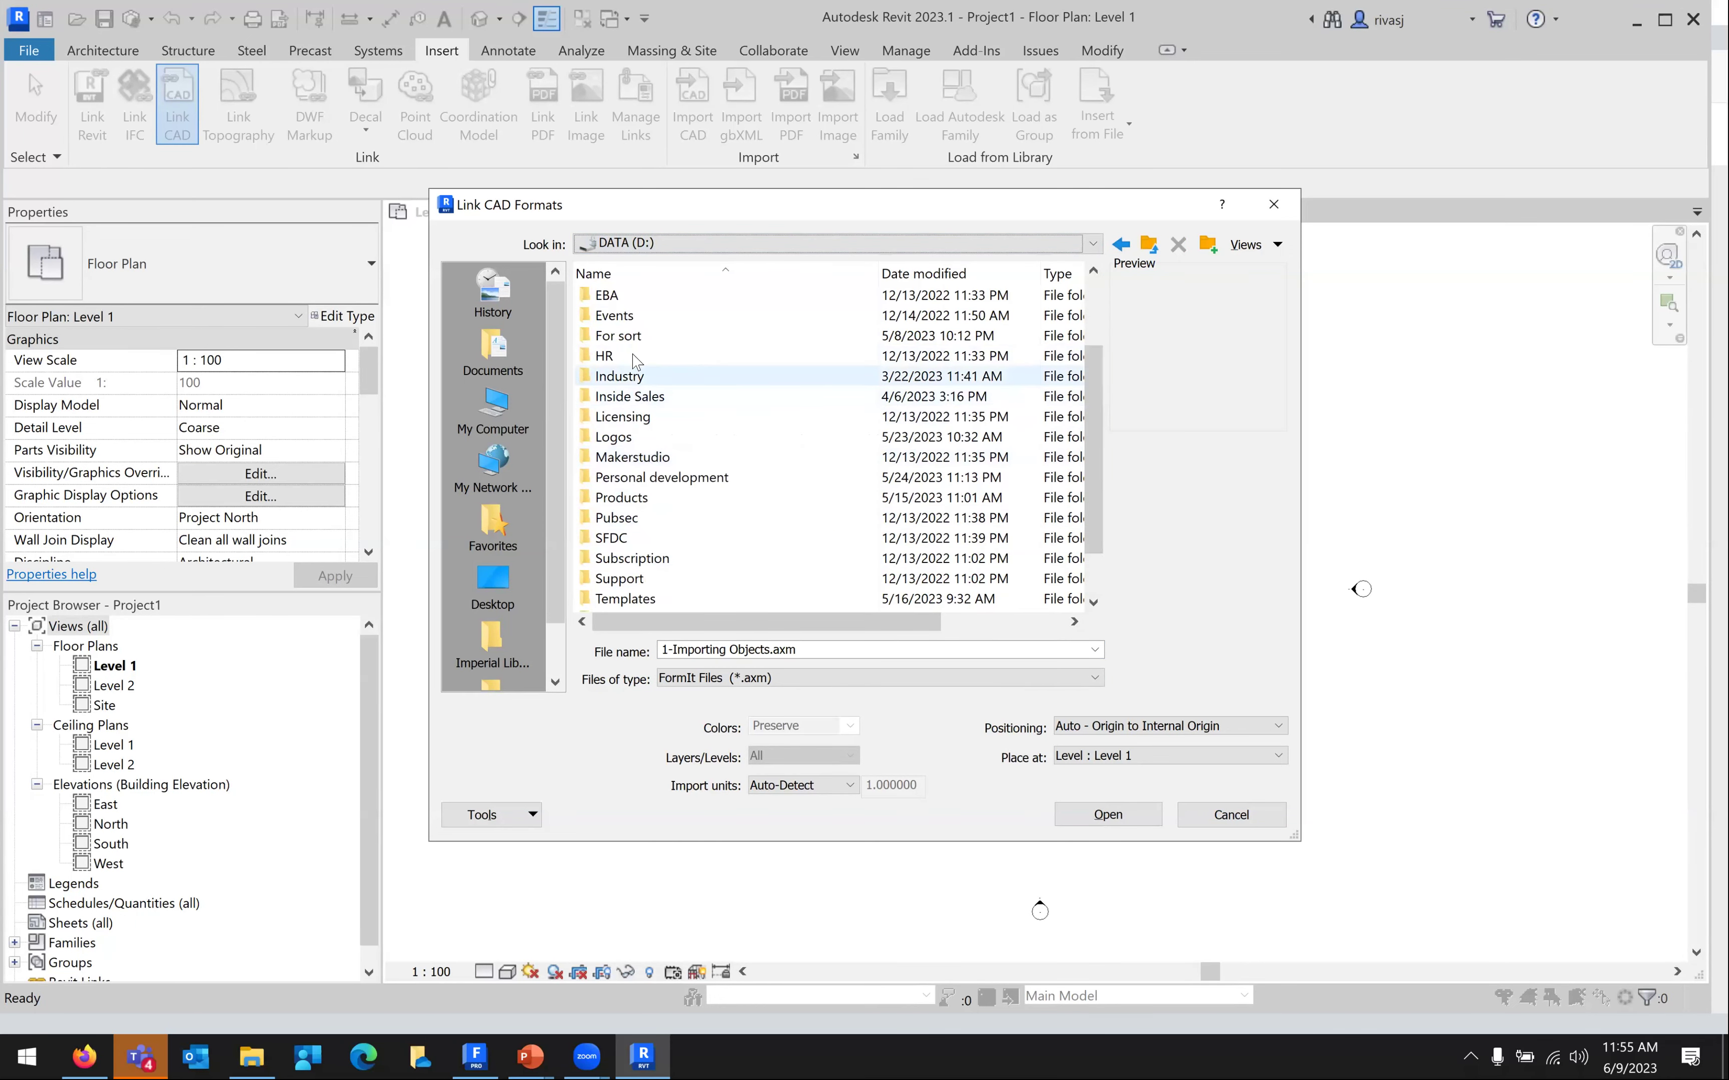
{"action": "double_click", "coordinate": [614, 316]}
{"action": "double_click", "coordinate": [617, 398]}
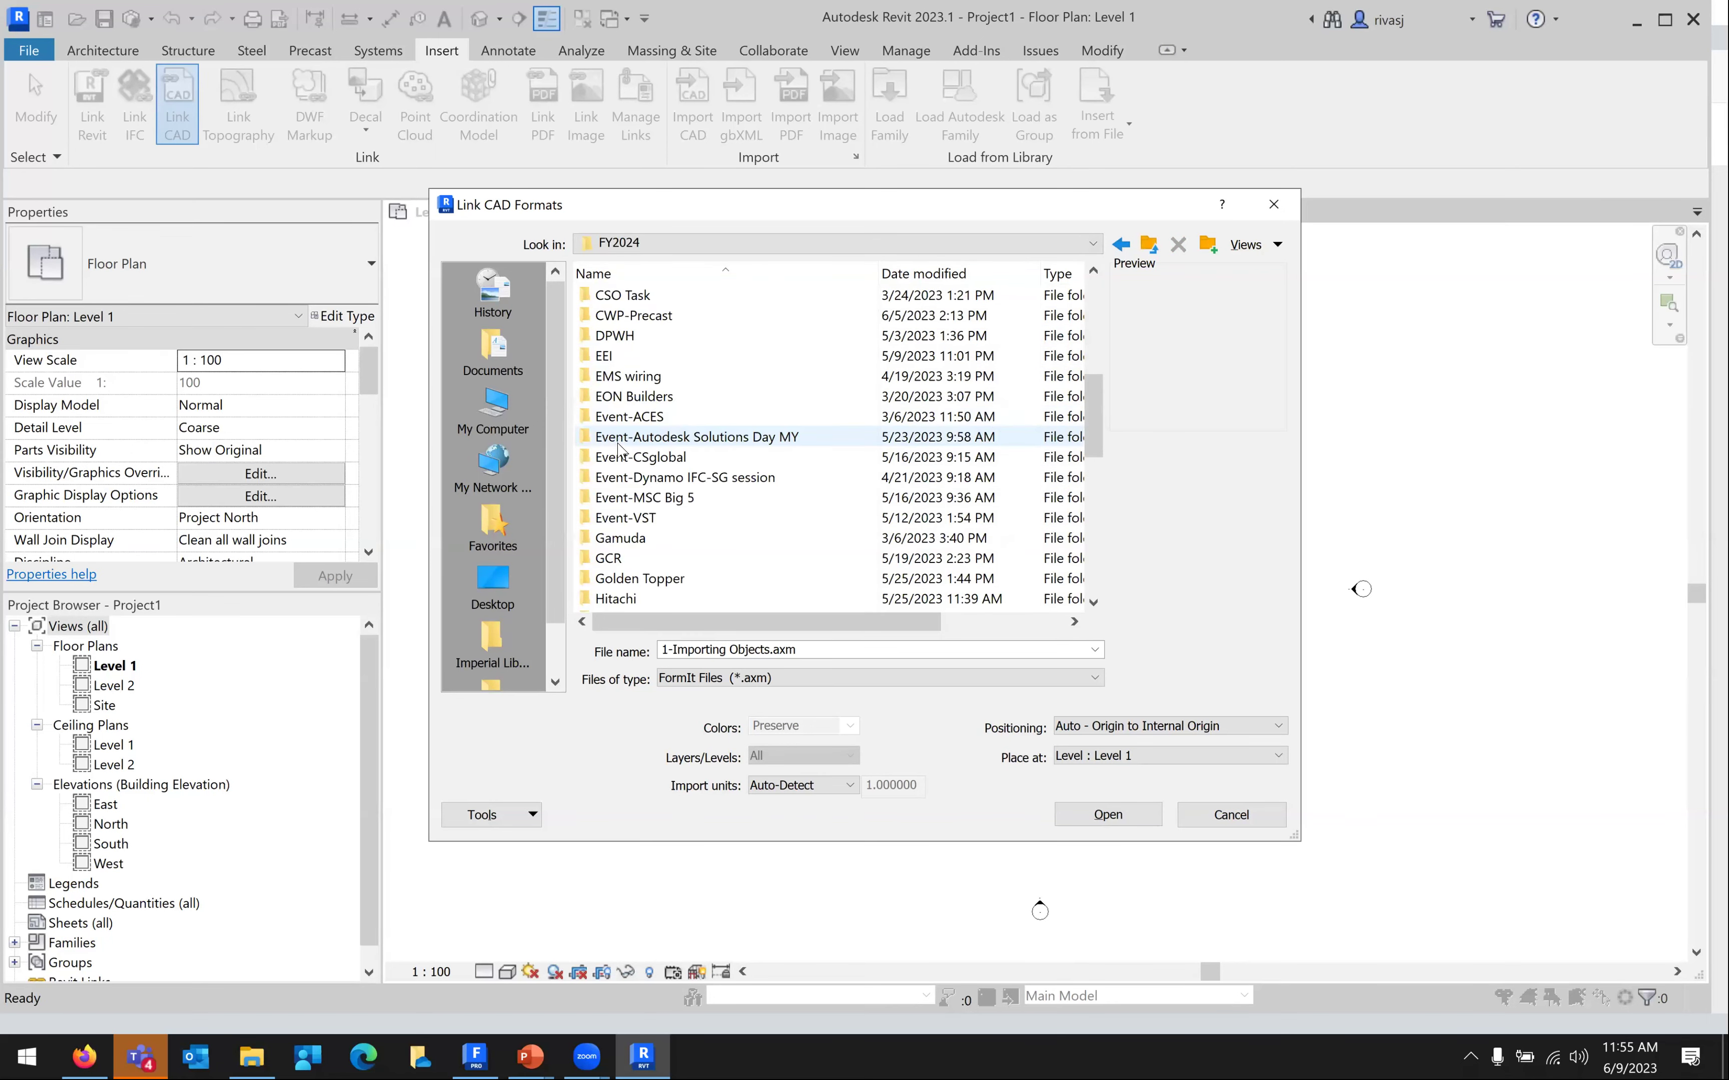
{"action": "scroll", "coordinate": [619, 448], "scroll_direction": "down", "scroll_amount": 5}
{"action": "double_click", "coordinate": [623, 476]}
{"action": "left_click", "coordinate": [621, 422]}
{"action": "left_click", "coordinate": [1087, 819]}
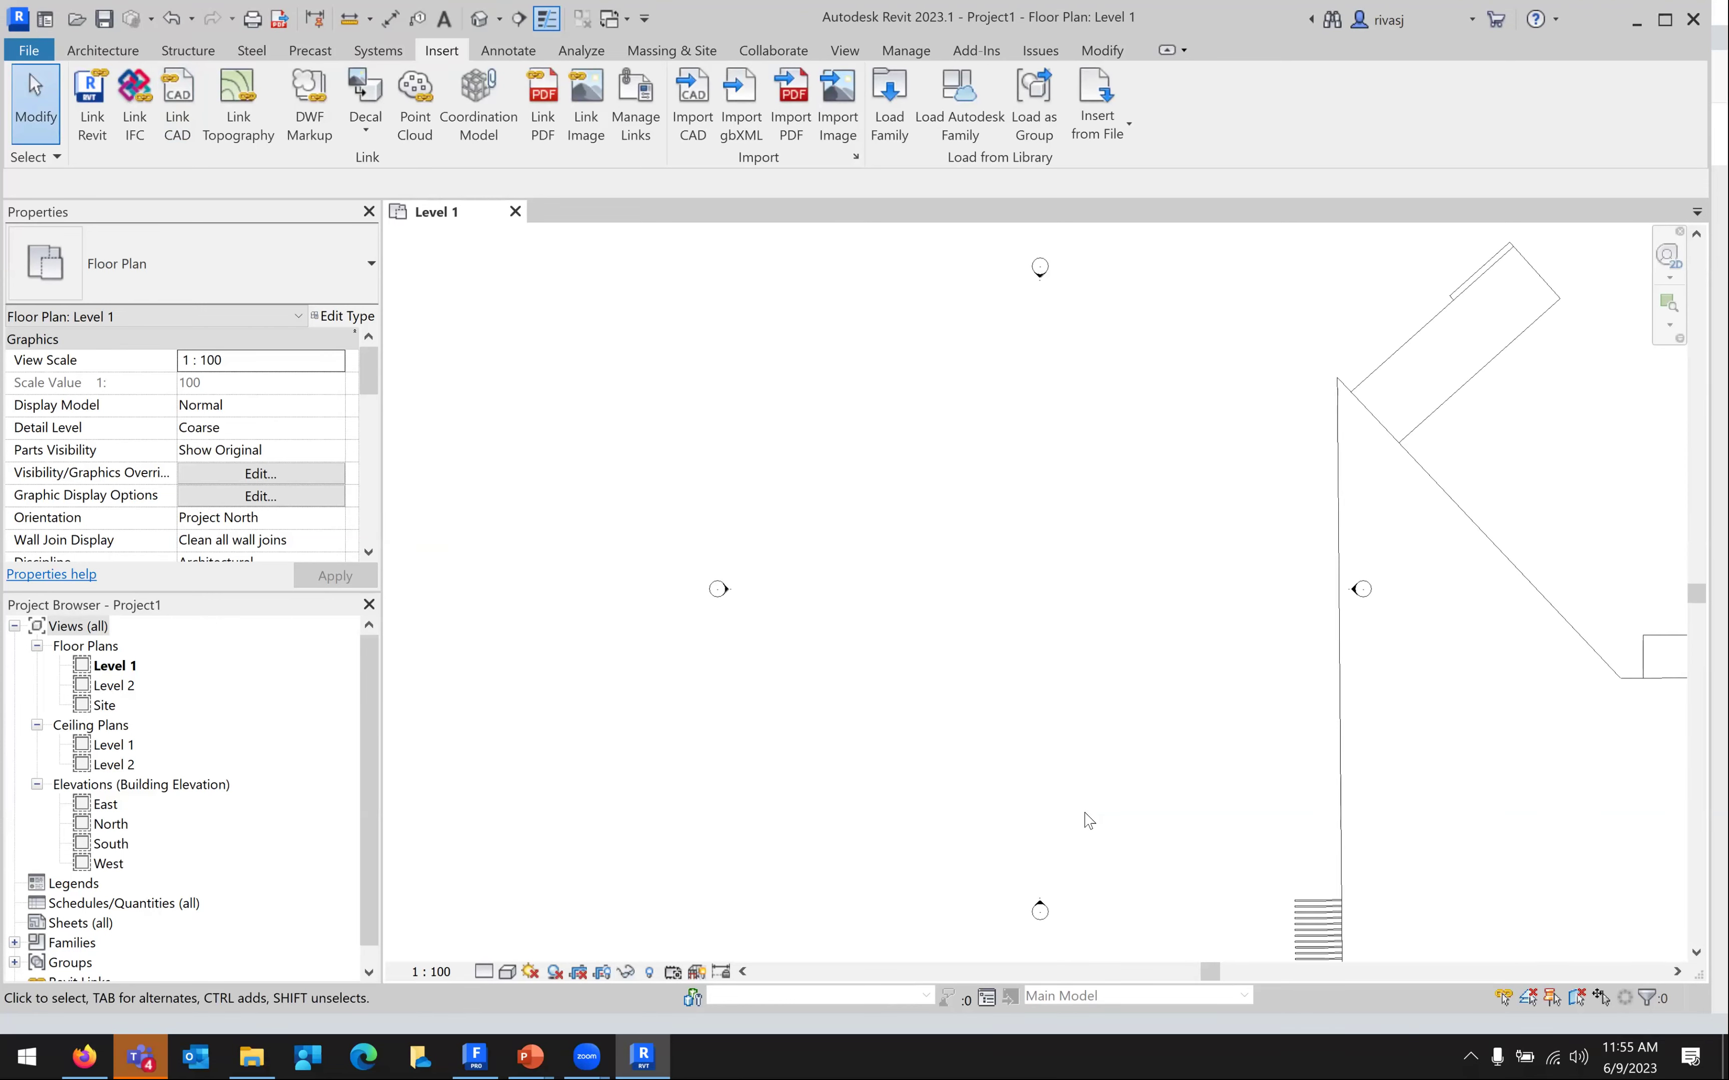
Switch to the default 3D view and orbit around the linked campus model
{"action": "scroll", "coordinate": [968, 569], "scroll_direction": "down", "scroll_amount": 3}
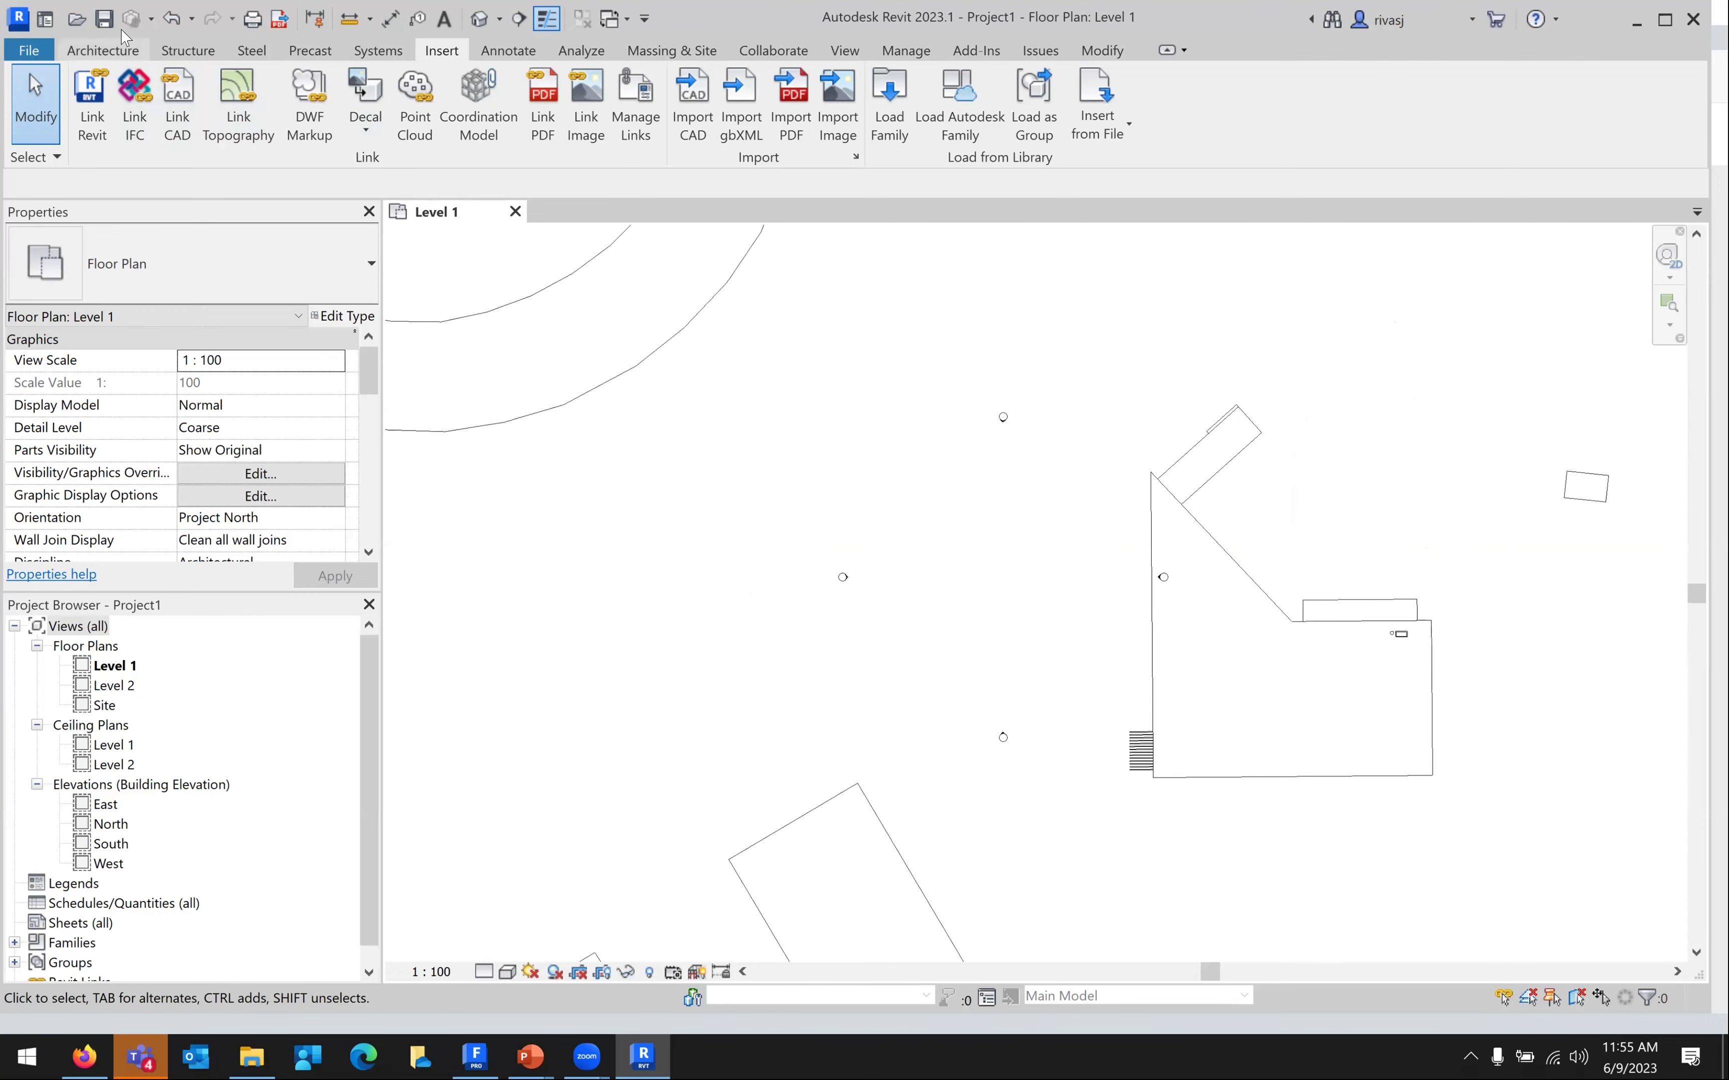
{"action": "left_click", "coordinate": [480, 17]}
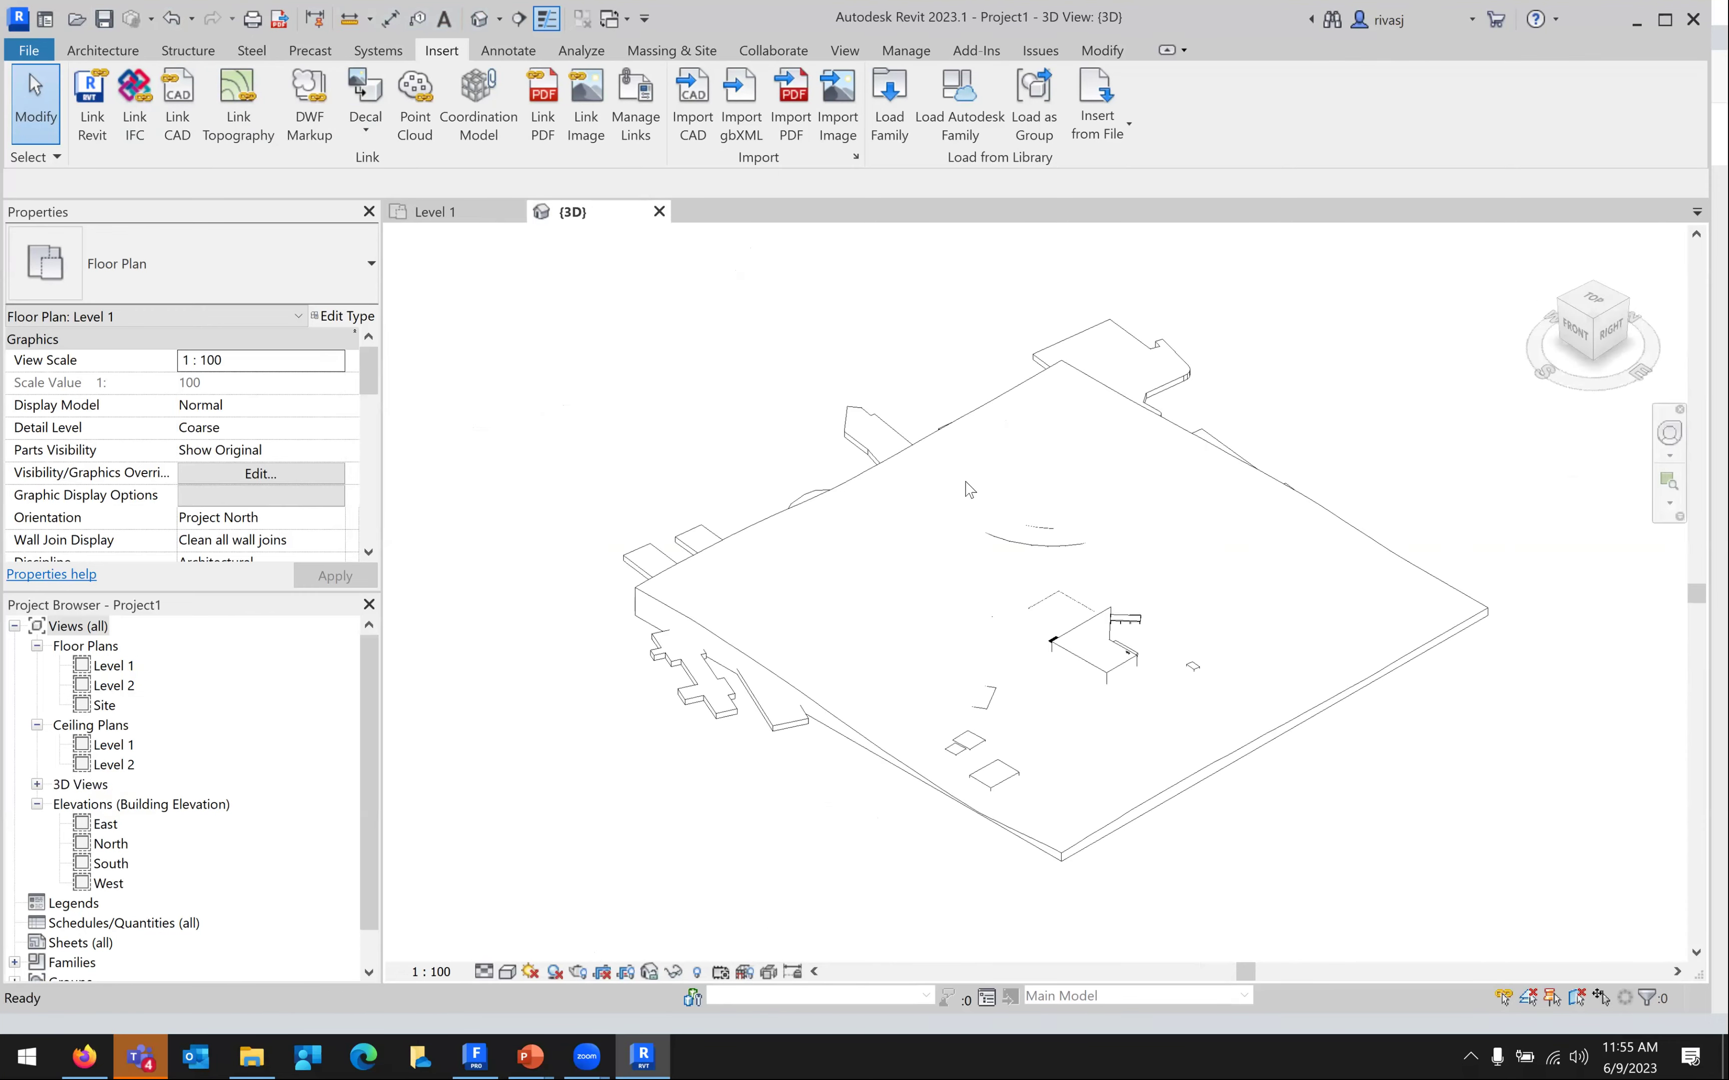
{"action": "scroll", "coordinate": [1133, 687], "scroll_direction": "up", "scroll_amount": 2}
{"action": "scroll", "coordinate": [1077, 661], "scroll_direction": "down", "scroll_amount": 2}
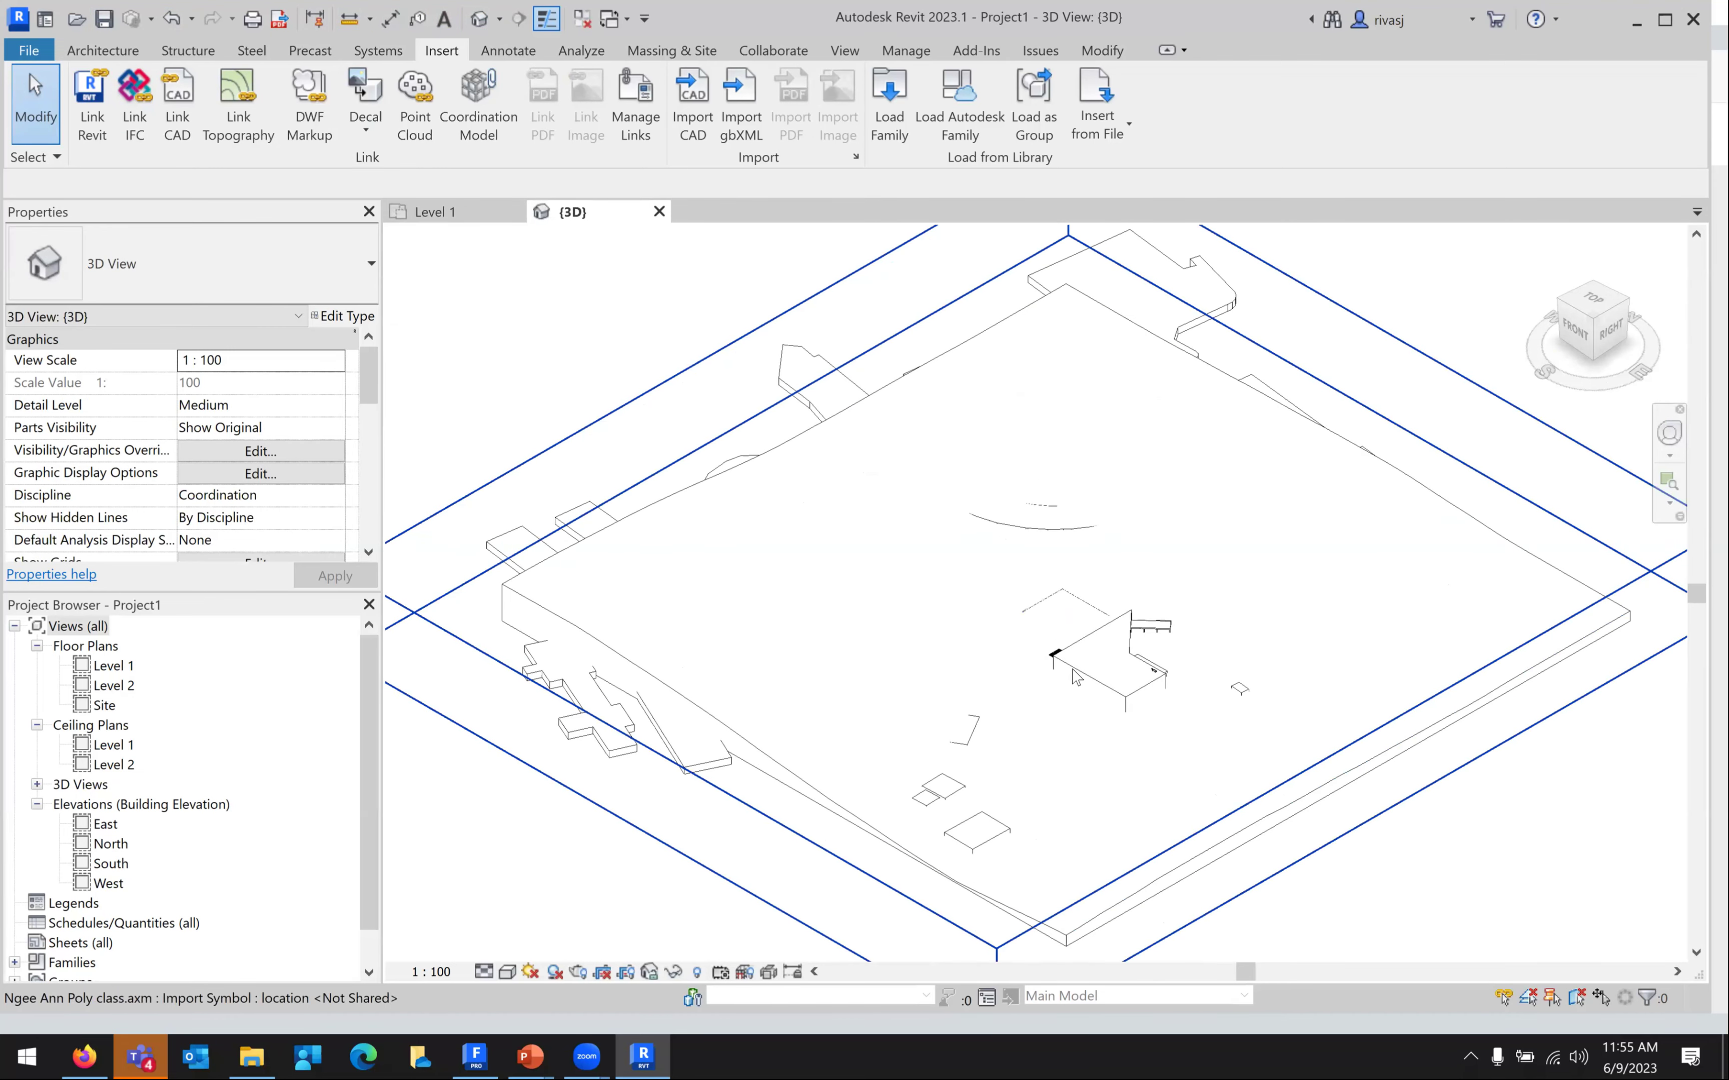
{"action": "scroll", "coordinate": [1044, 634], "scroll_direction": "up", "scroll_amount": 1}
{"action": "middle_click_drag", "start_coordinate": [1095, 658], "coordinate": [1170, 595], "text": "shift"}
{"action": "middle_click_drag", "start_coordinate": [1341, 510], "coordinate": [1346, 753], "text": "shift"}
{"action": "scroll", "coordinate": [1327, 745], "scroll_direction": "up", "scroll_amount": 2}
{"action": "scroll", "coordinate": [1043, 546], "scroll_direction": "up", "scroll_amount": 3}
Pan toward the central building and select the imported campus model
{"action": "middle_click_drag", "start_coordinate": [392, 537], "coordinate": [716, 473]}
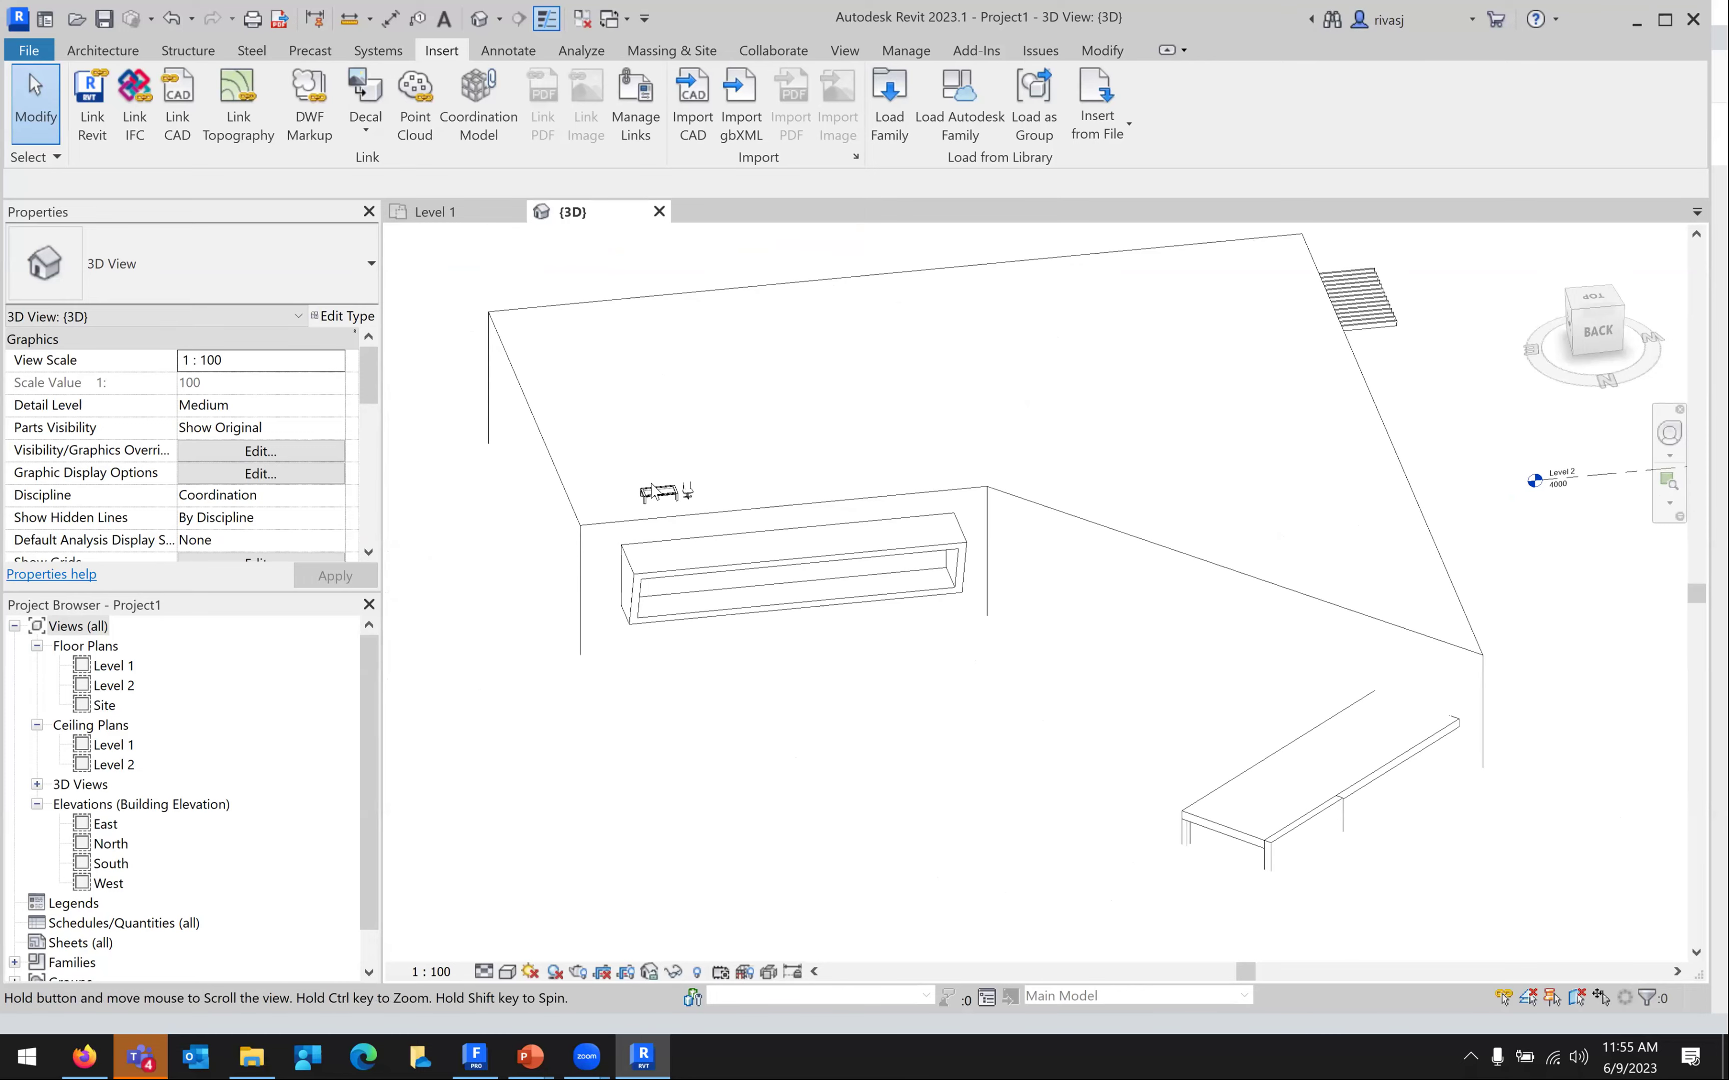
{"action": "scroll", "coordinate": [609, 495], "scroll_direction": "up", "scroll_amount": 2}
{"action": "scroll", "coordinate": [663, 465], "scroll_direction": "down", "scroll_amount": 3}
{"action": "scroll", "coordinate": [928, 597], "scroll_direction": "down", "scroll_amount": 2}
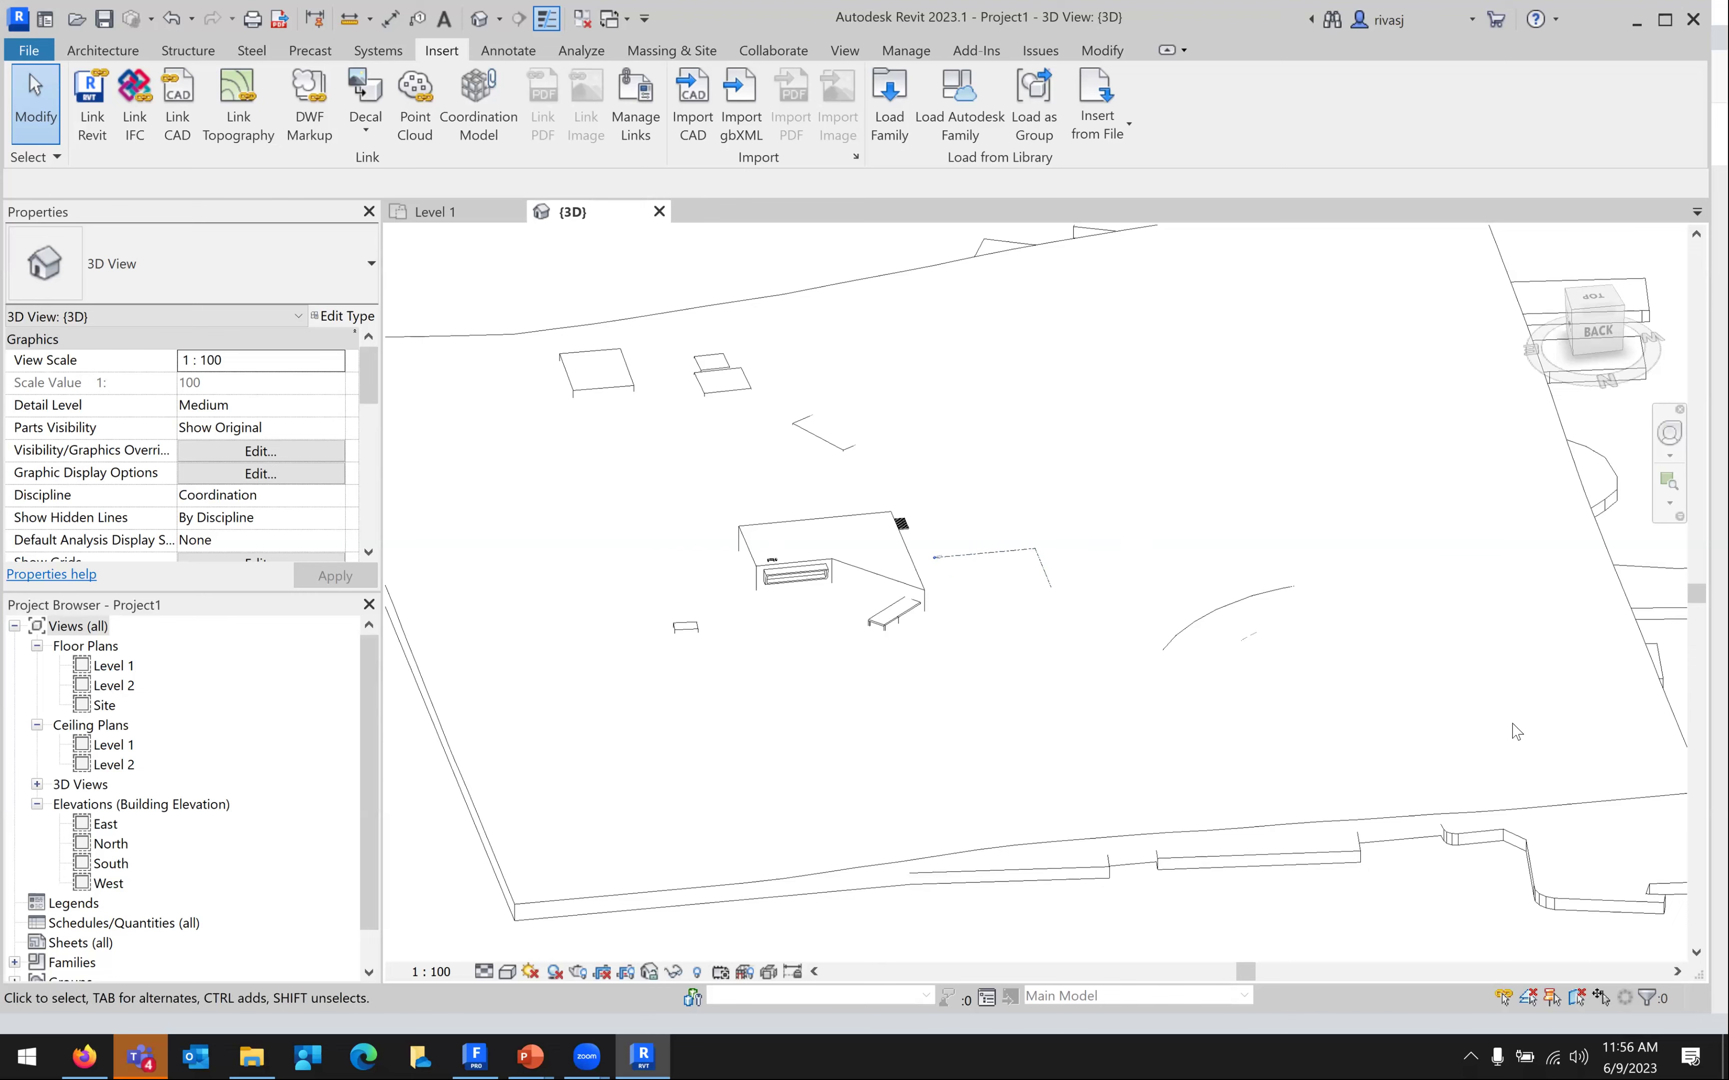
{"action": "left_click", "coordinate": [1497, 710]}
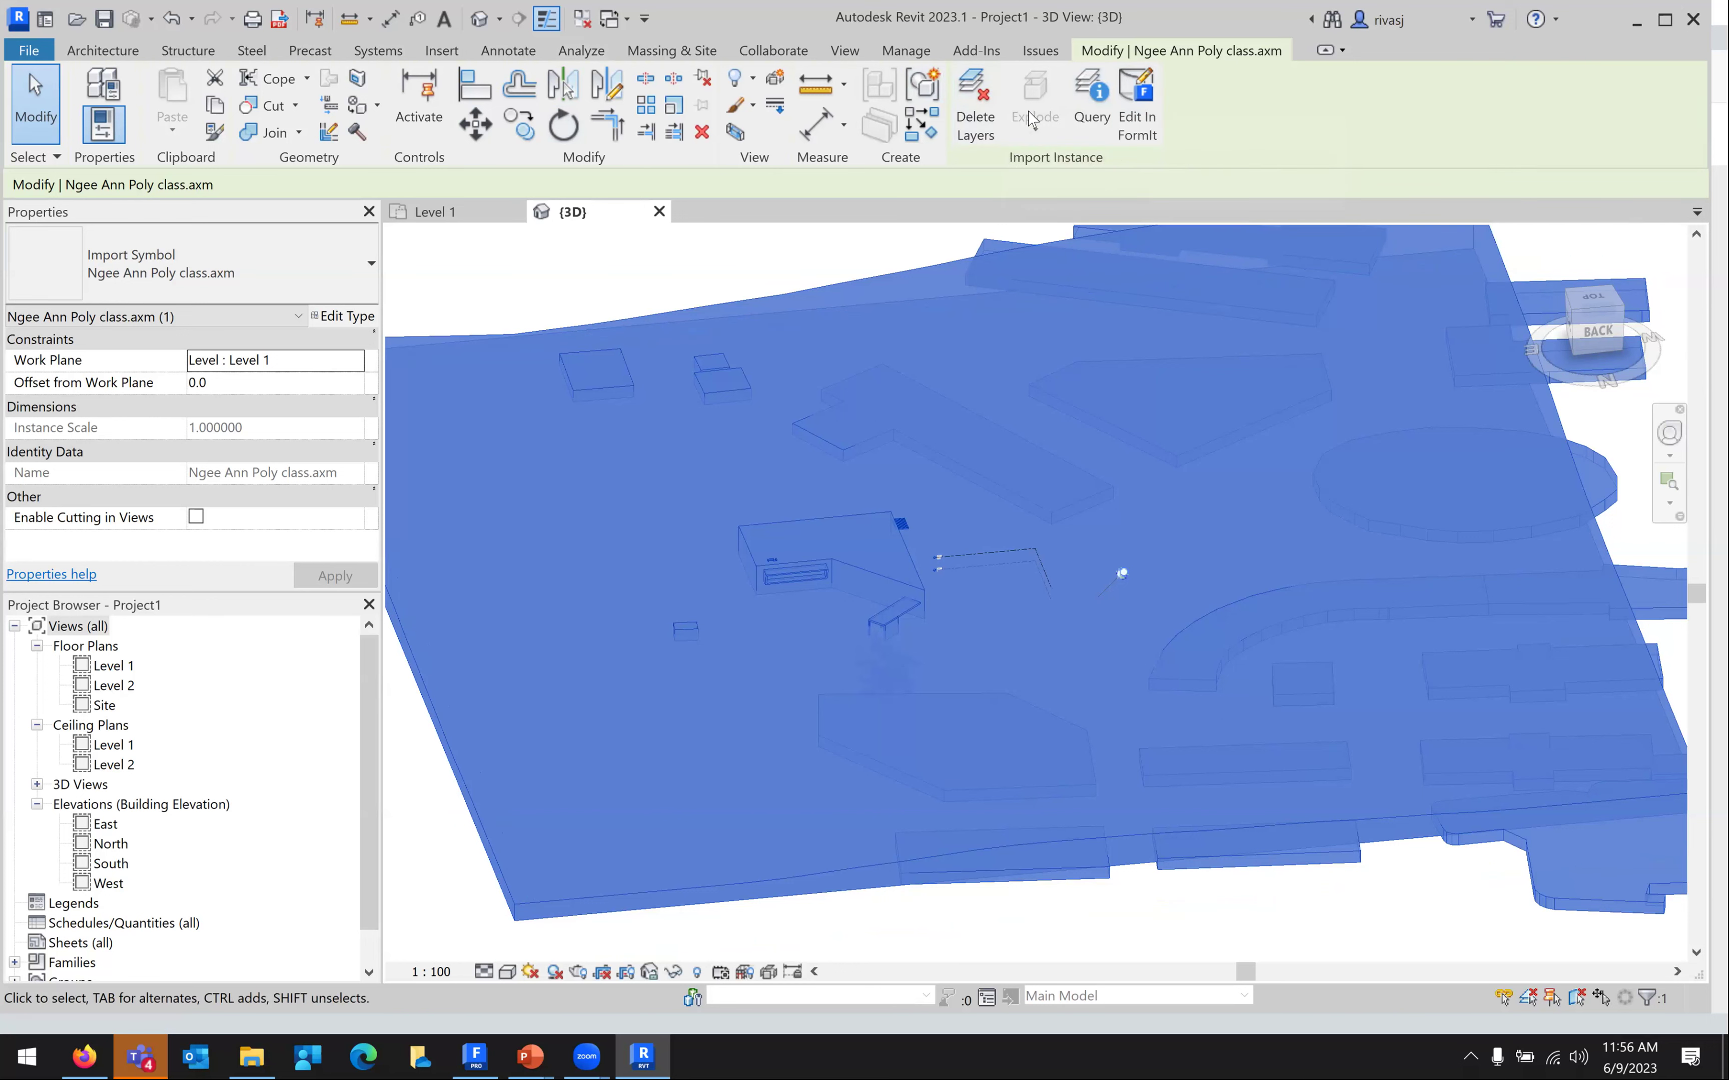
Open the selected Ngee Ann Poly class.axm import with Edit In FormIt
{"action": "left_click", "coordinate": [1153, 105]}
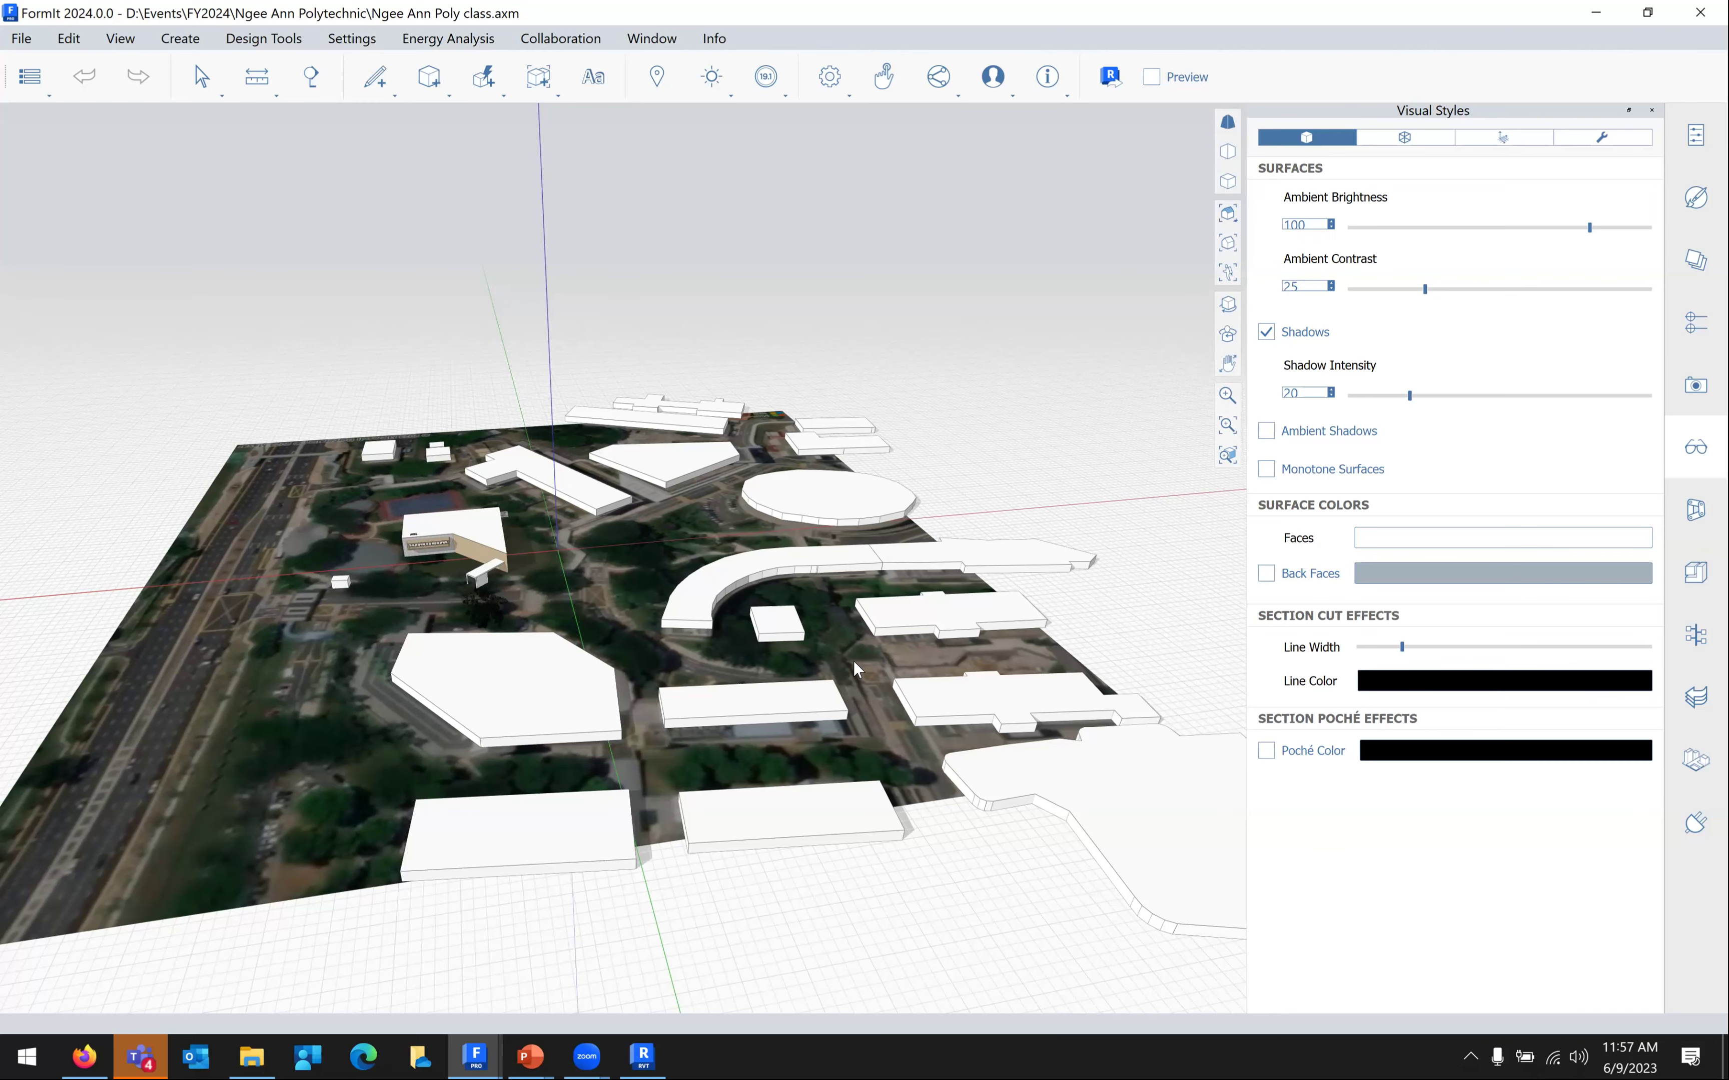
Delete the small canopy in FormIt and send the updated model back to Revit
{"action": "scroll", "coordinate": [852, 659], "scroll_direction": "up", "scroll_amount": 3}
{"action": "scroll", "coordinate": [841, 656], "scroll_direction": "up", "scroll_amount": 3}
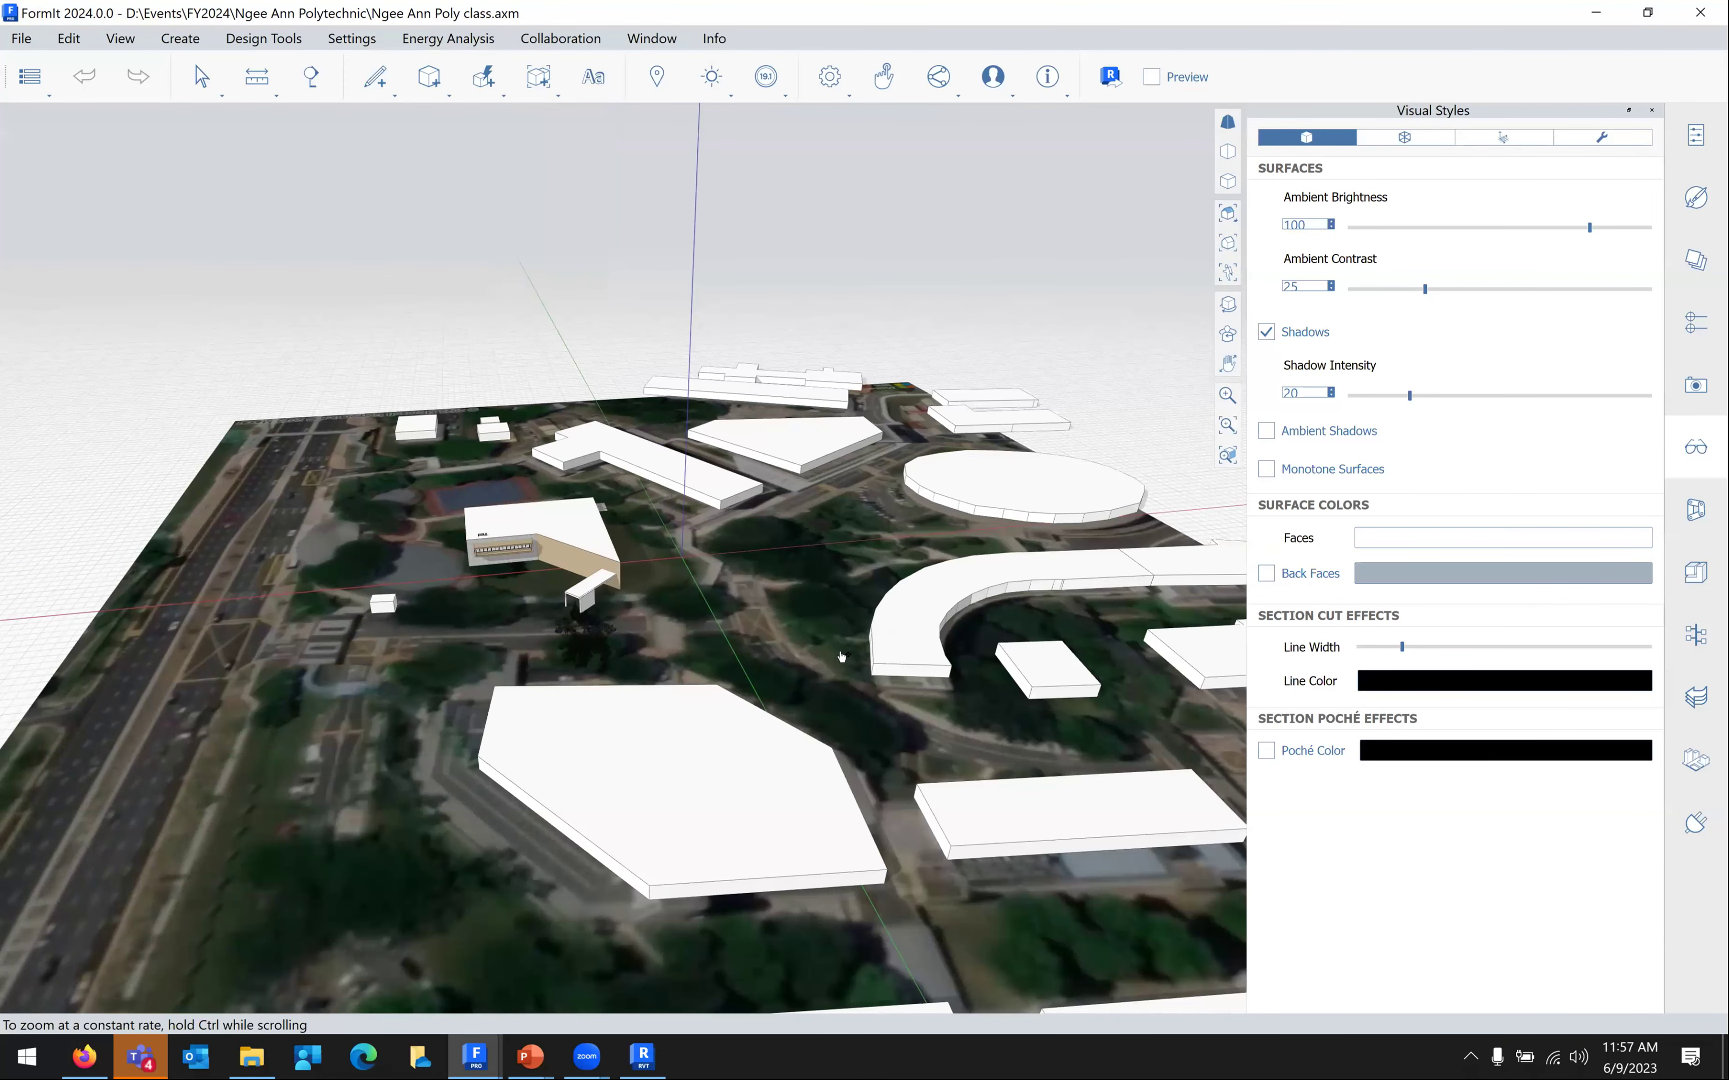
{"action": "scroll", "coordinate": [841, 655], "scroll_direction": "up", "scroll_amount": 3}
{"action": "scroll", "coordinate": [841, 656], "scroll_direction": "up", "scroll_amount": 3}
{"action": "left_click", "coordinate": [814, 634]}
{"action": "key", "text": "Delete"}
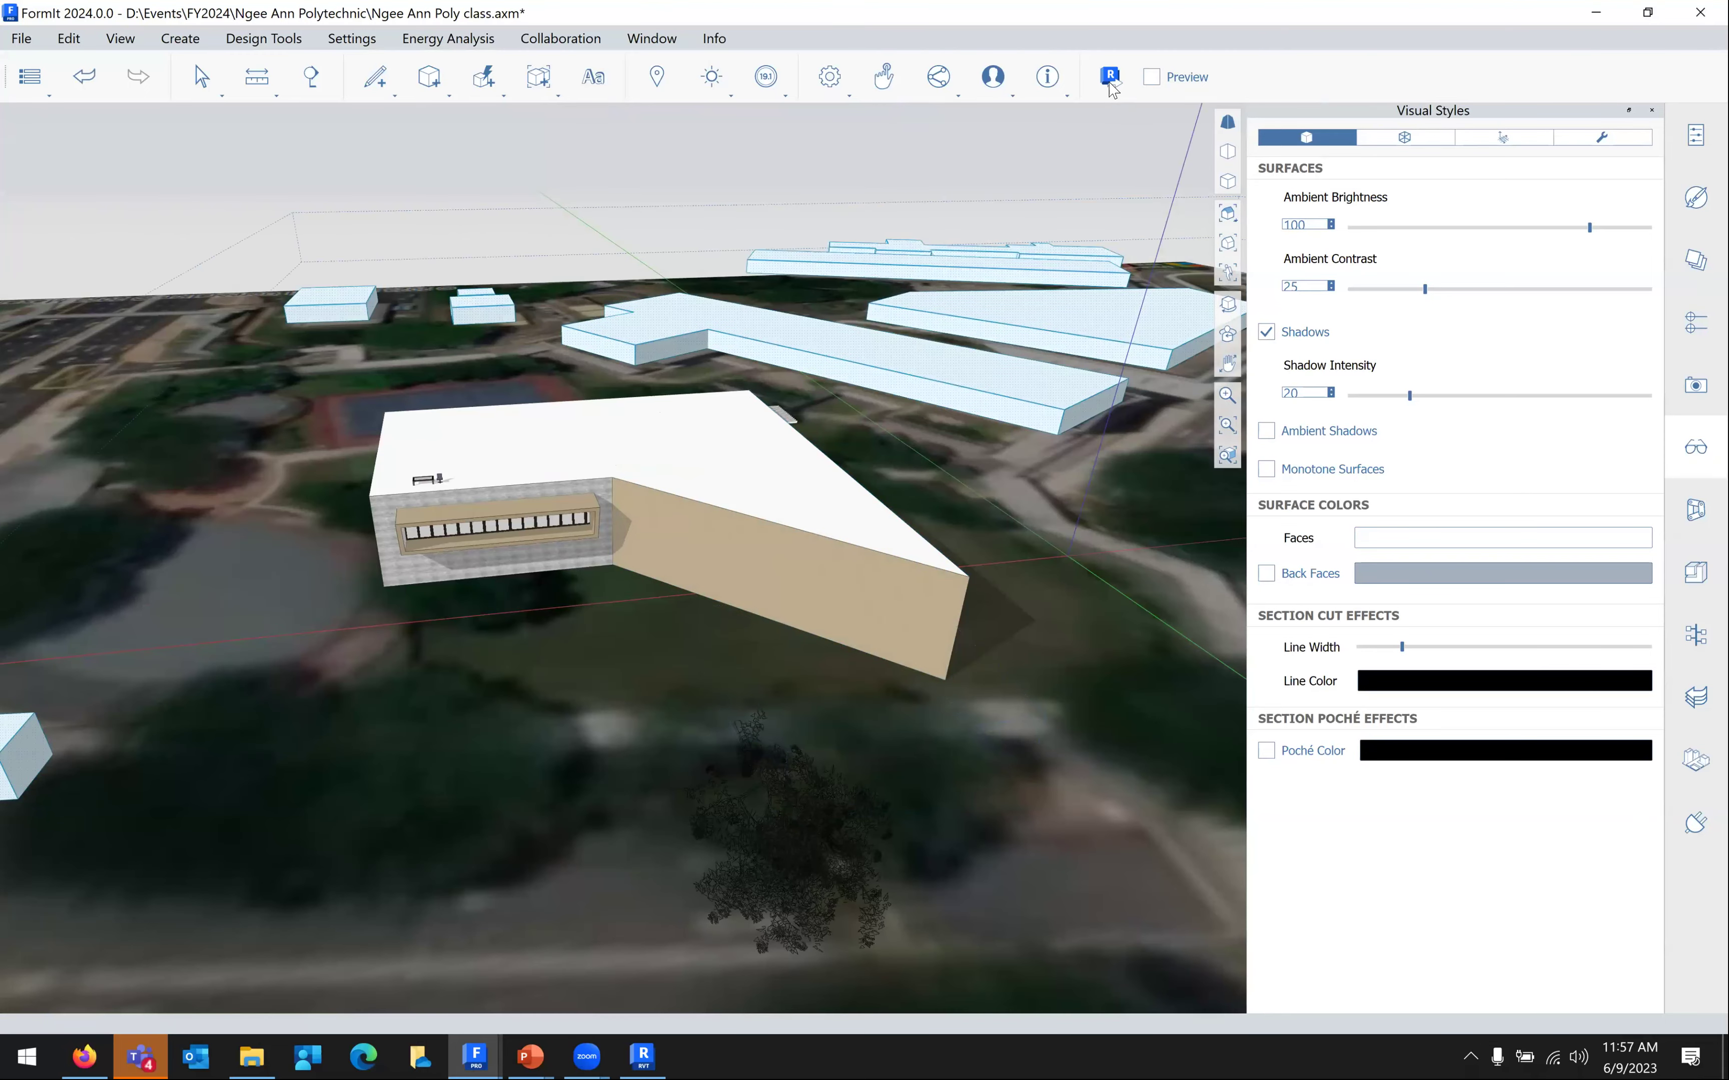
{"action": "left_click", "coordinate": [1109, 82]}
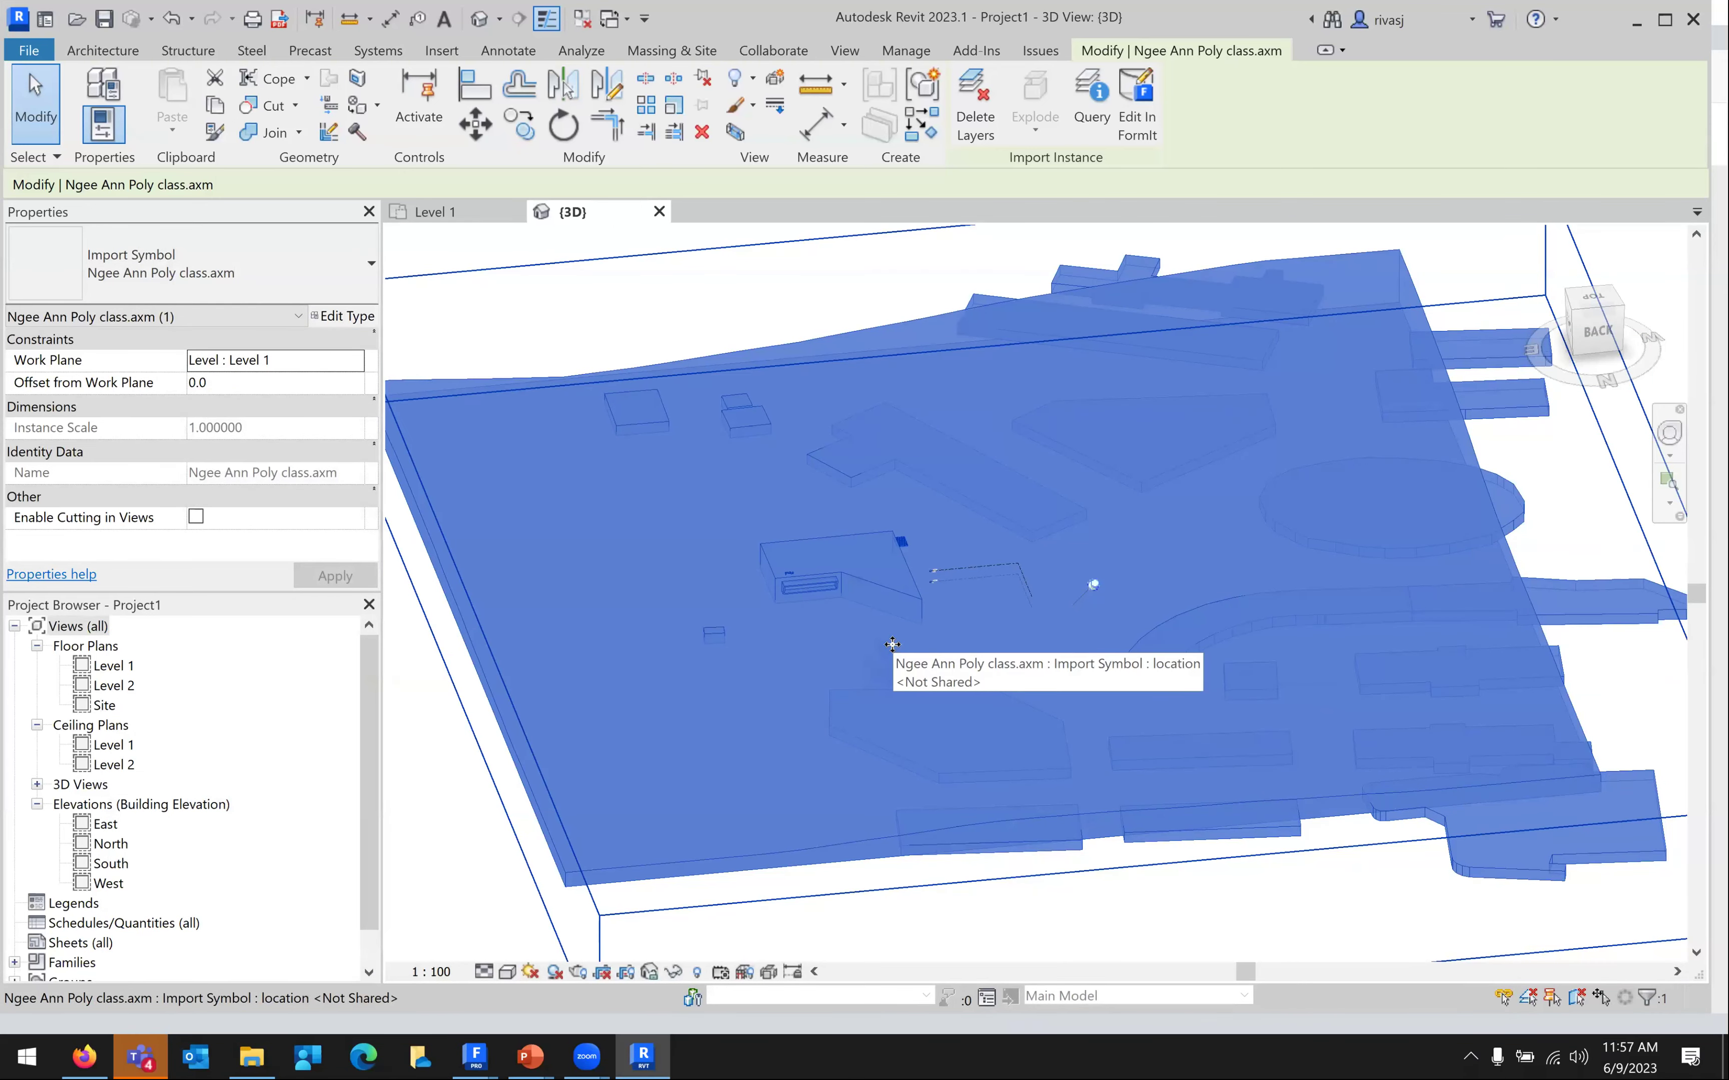
Deselect the campus import and set the 3D view's visual style to Shaded
{"action": "key", "text": "Escape"}
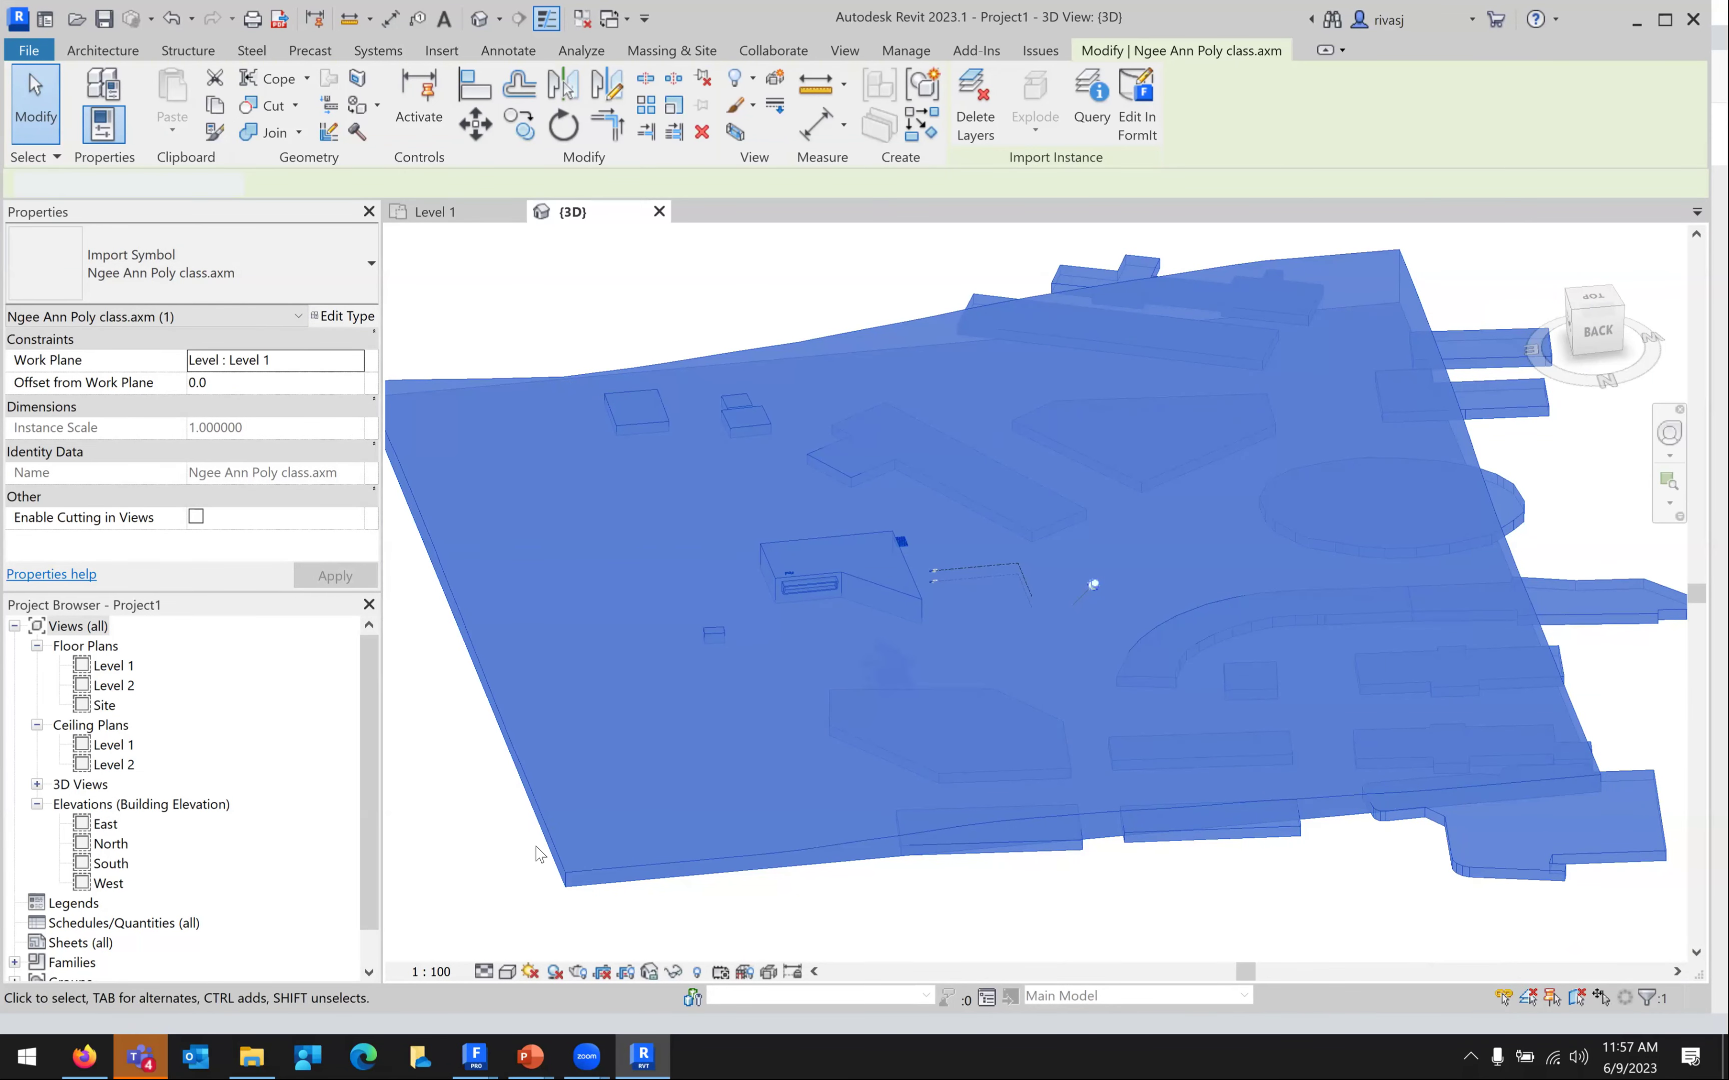
{"action": "left_click", "coordinate": [507, 972]}
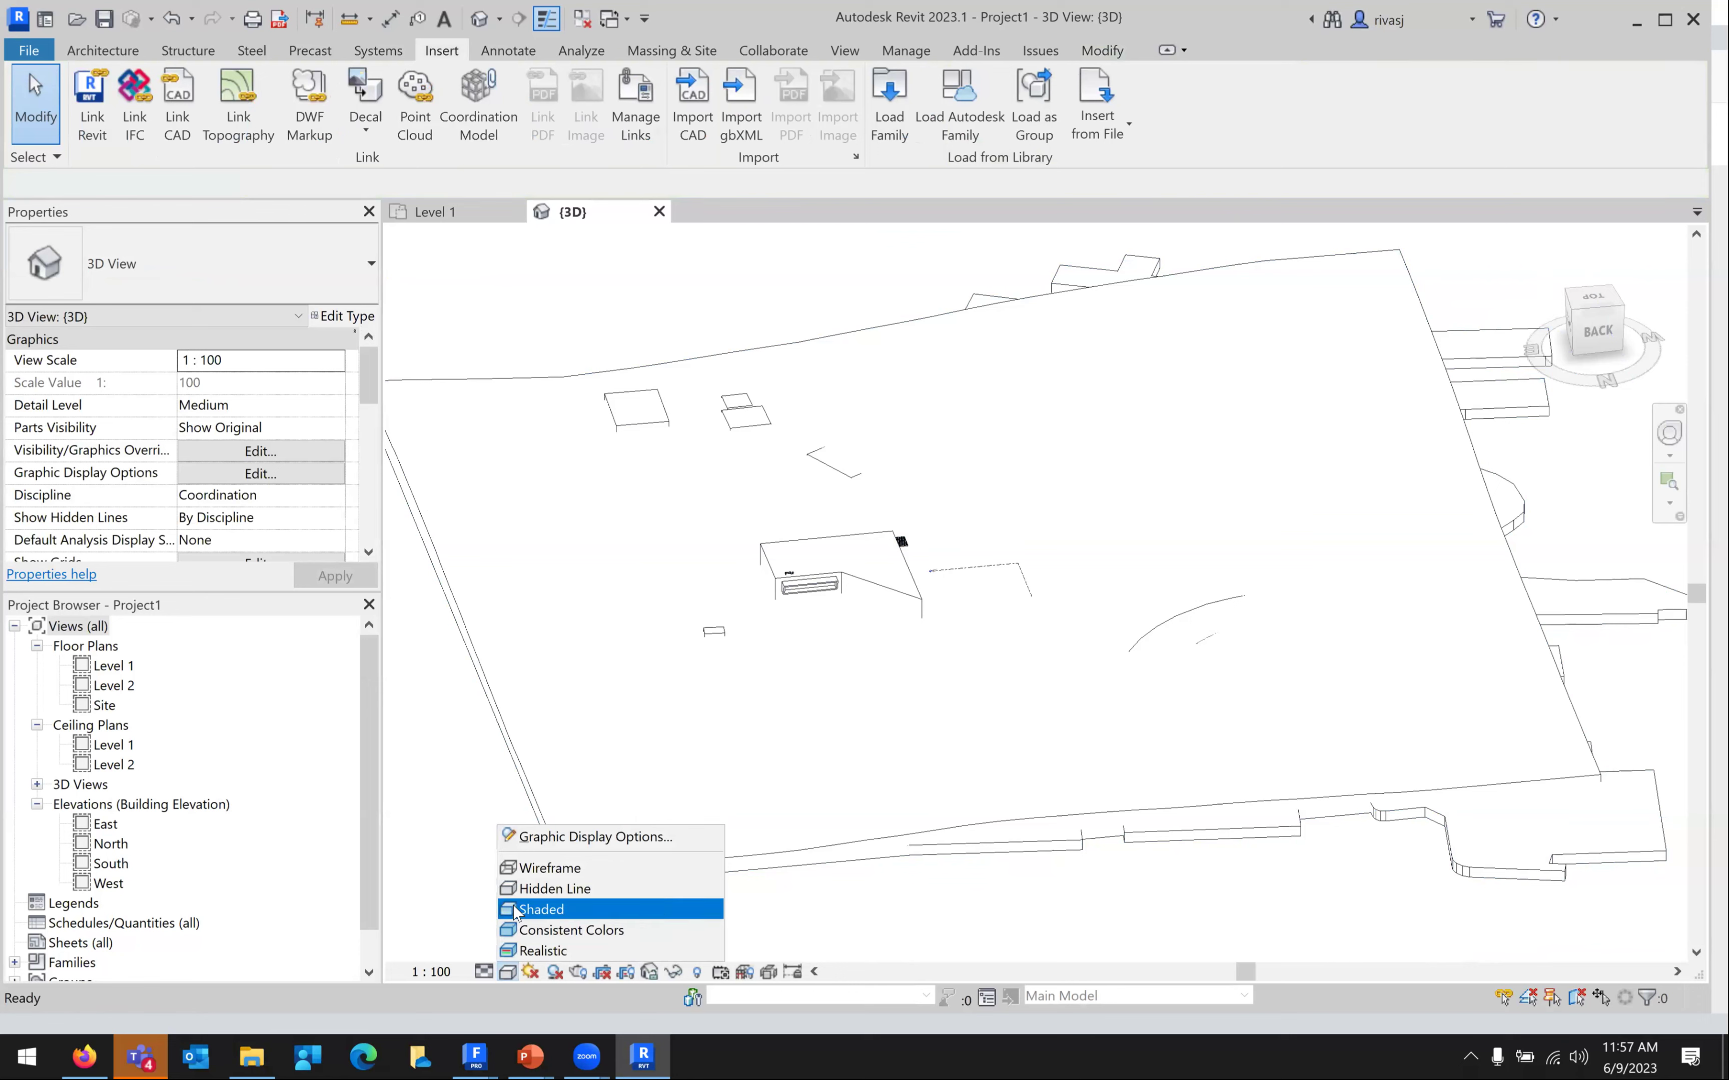
{"action": "scroll", "coordinate": [901, 647], "scroll_direction": "up", "scroll_amount": 6}
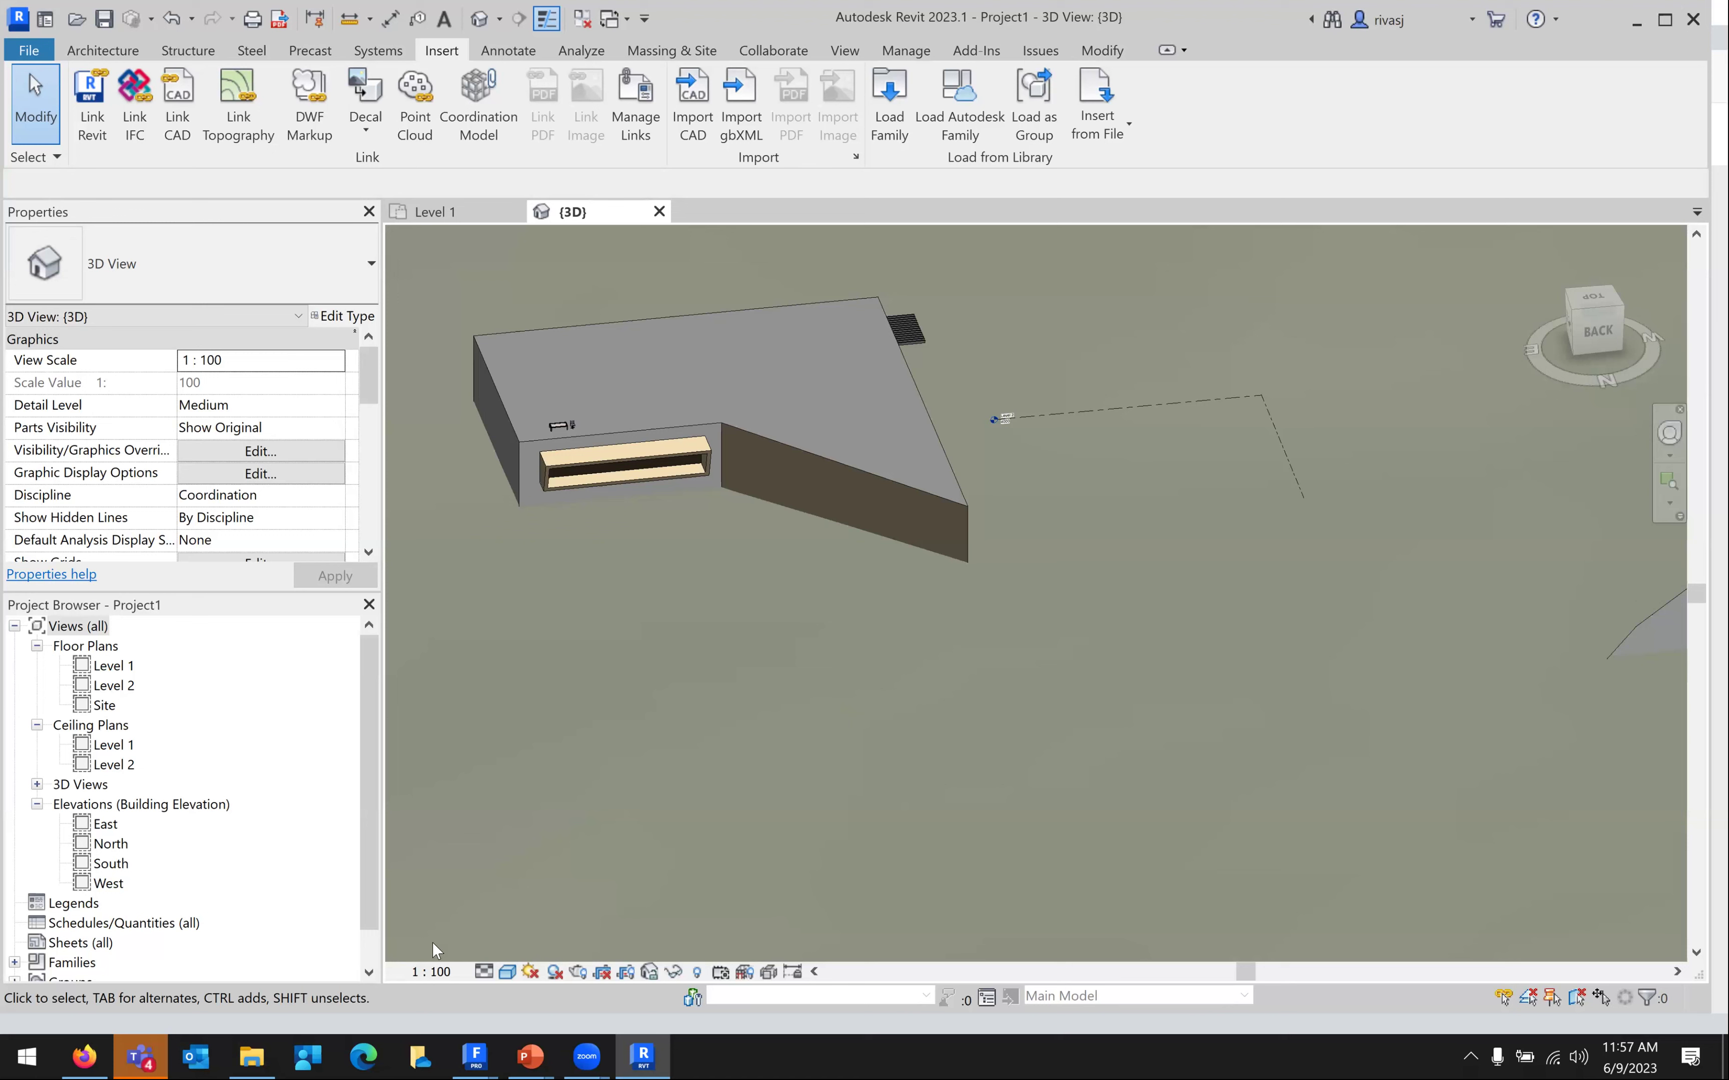
{"action": "mouse_move", "coordinate": [475, 1056]}
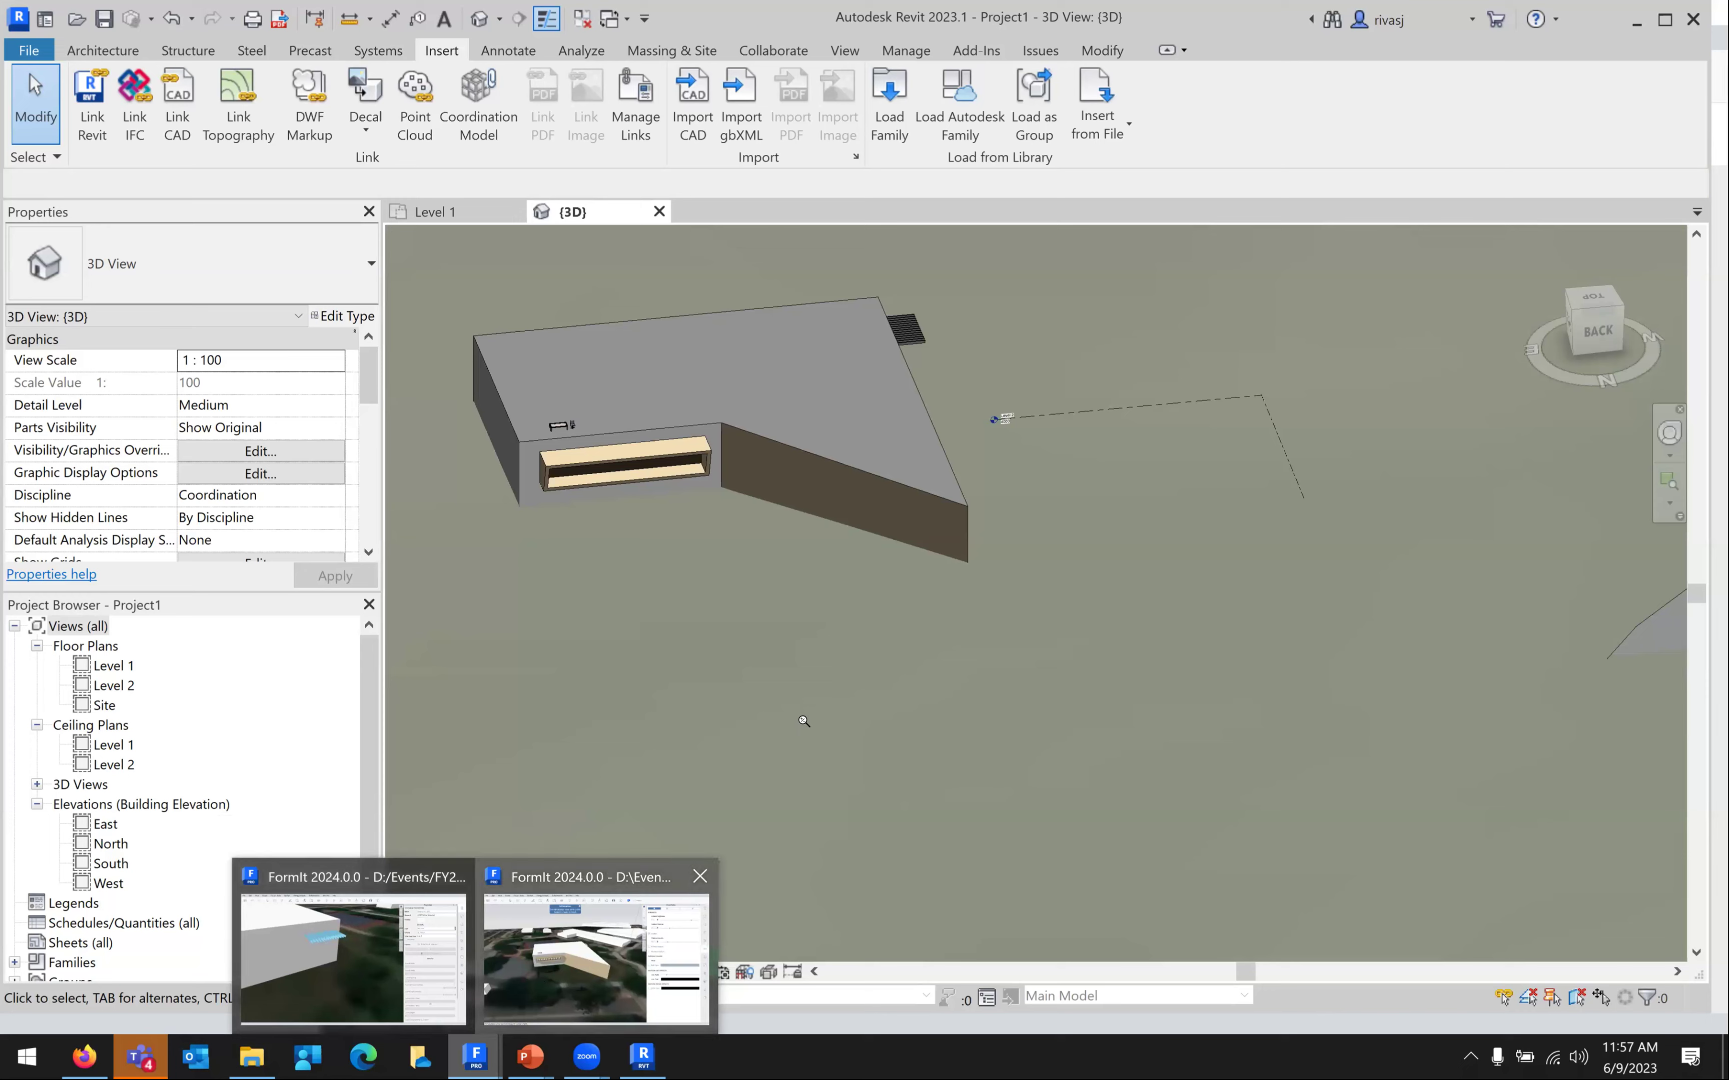
Reposition the FormIt campus view, check the Energy Analysis menu, and open the sun settings
{"action": "scroll", "coordinate": [784, 777], "scroll_direction": "down", "scroll_amount": 3}
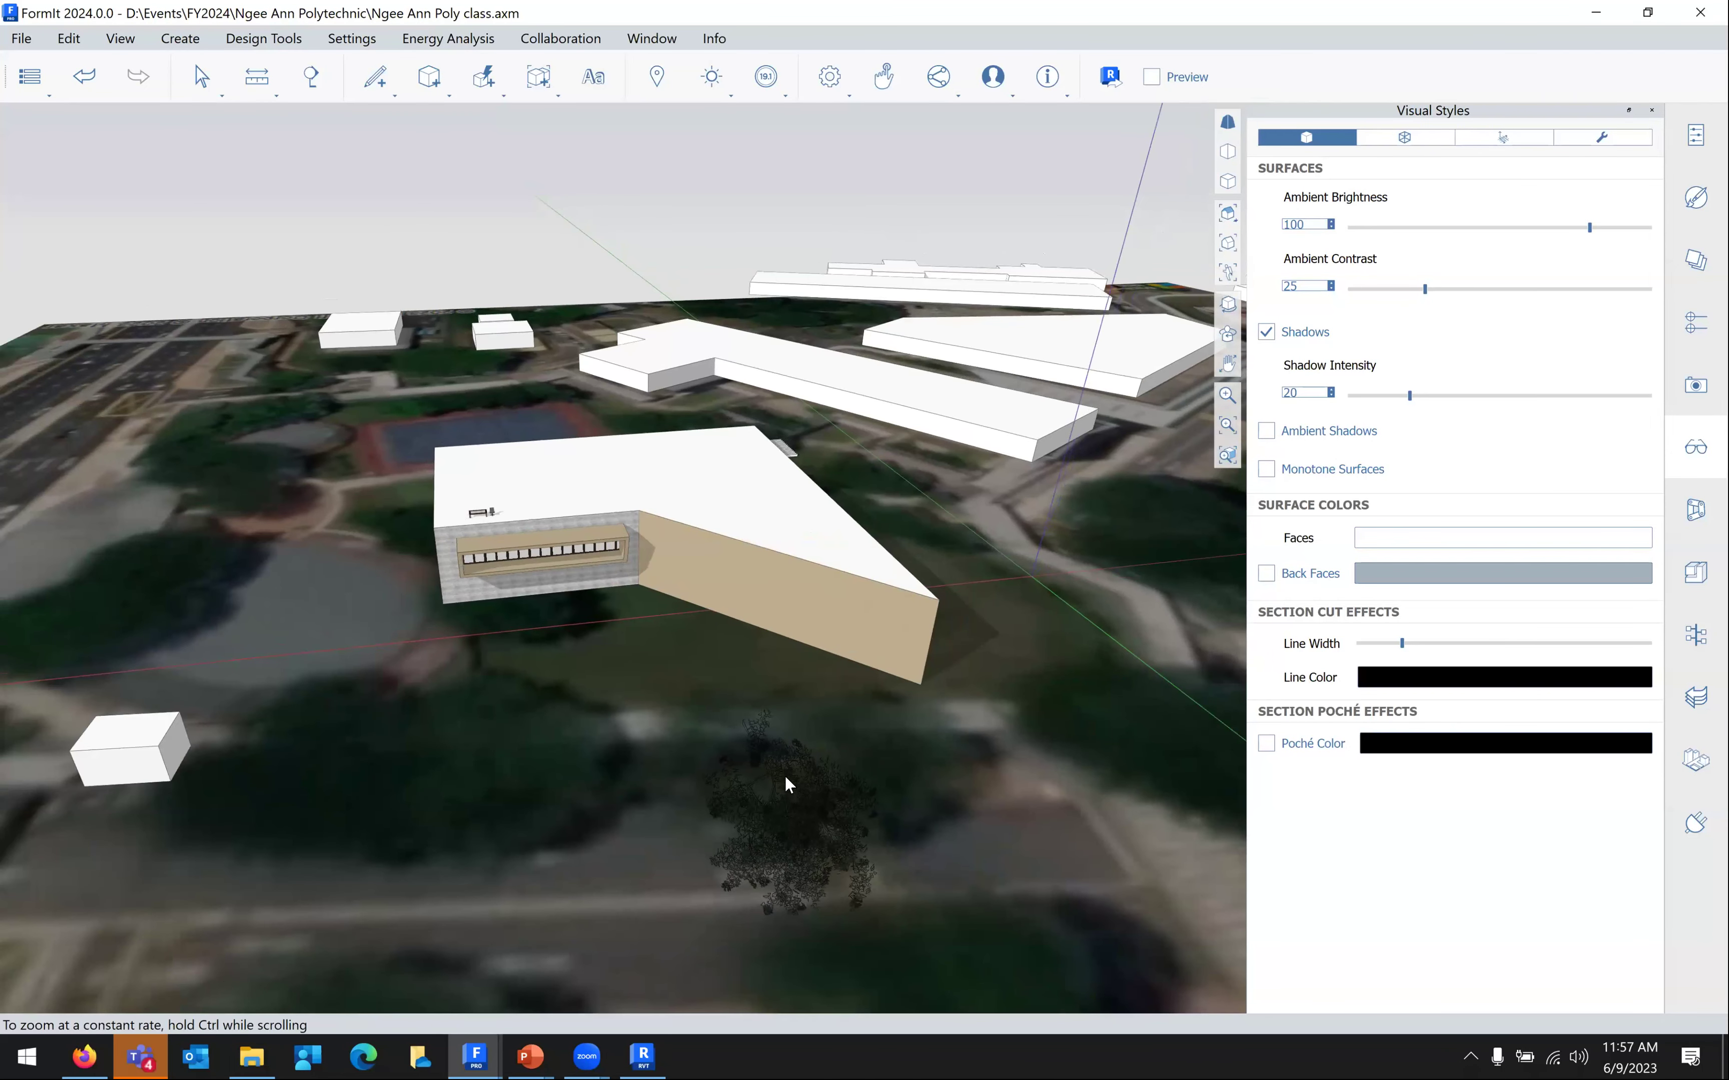
{"action": "middle_click_drag", "start_coordinate": [784, 777], "coordinate": [774, 820]}
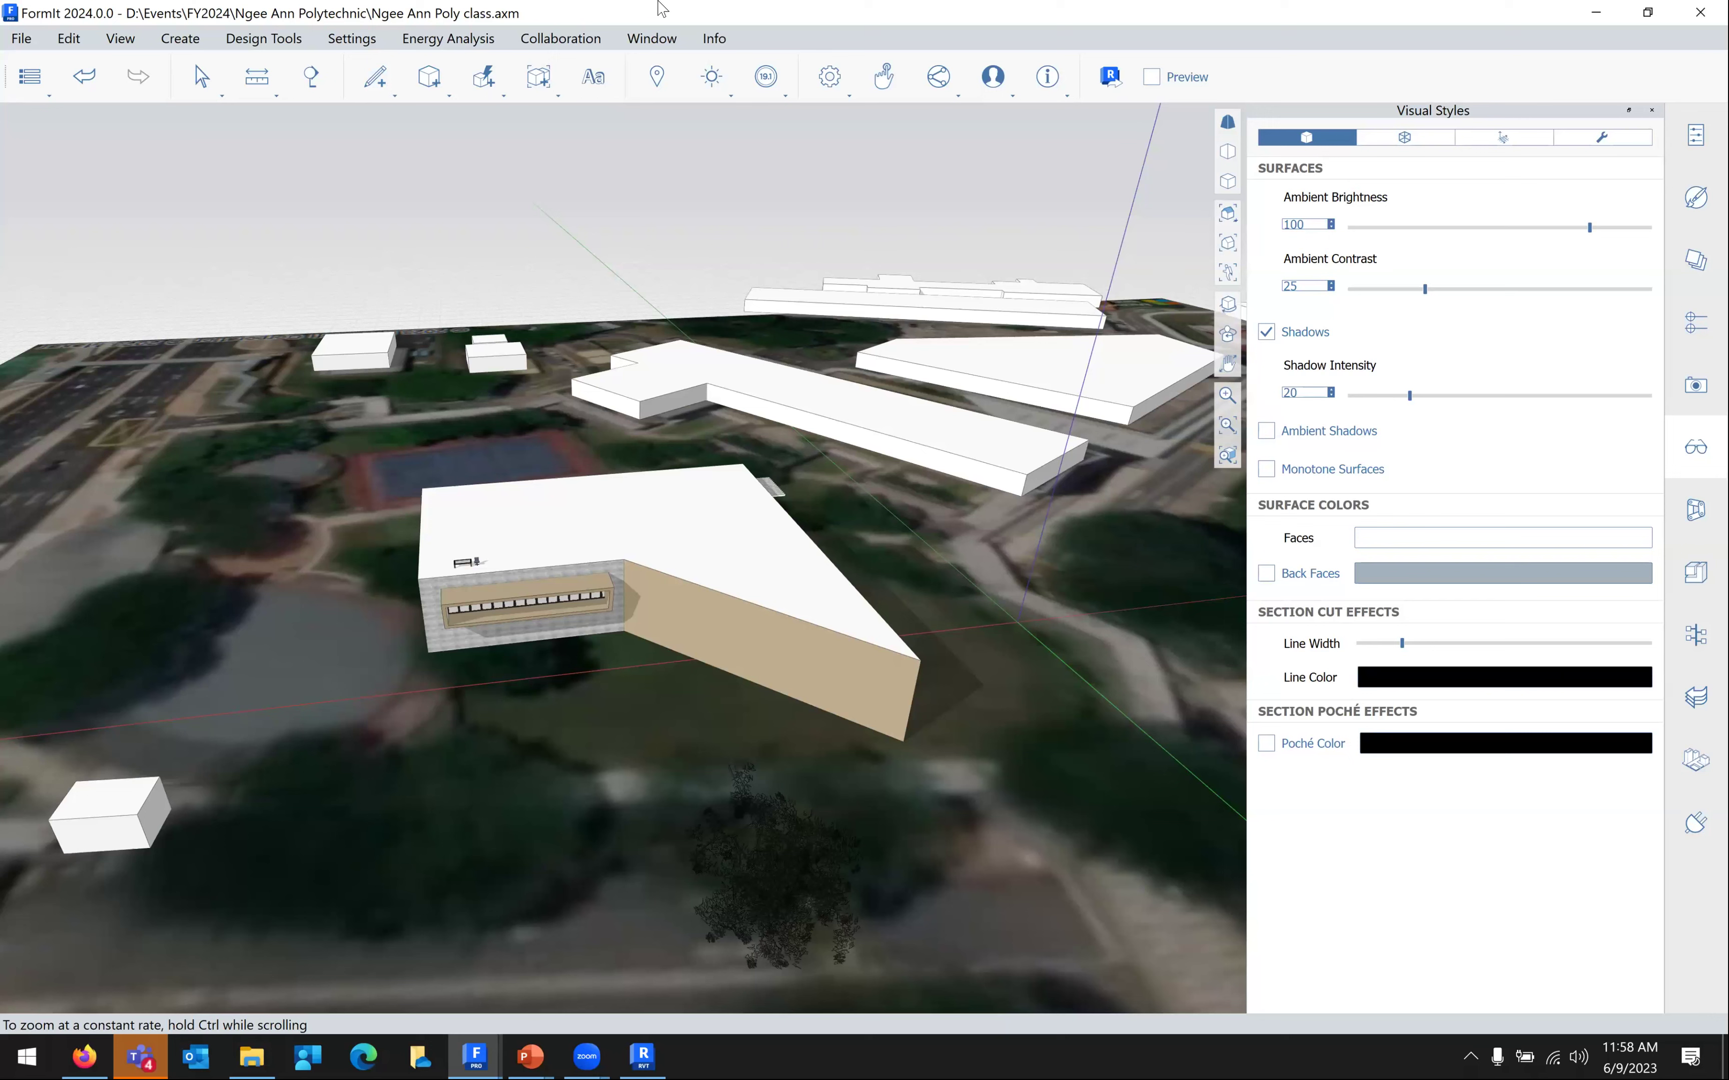
{"action": "left_click", "coordinate": [490, 43]}
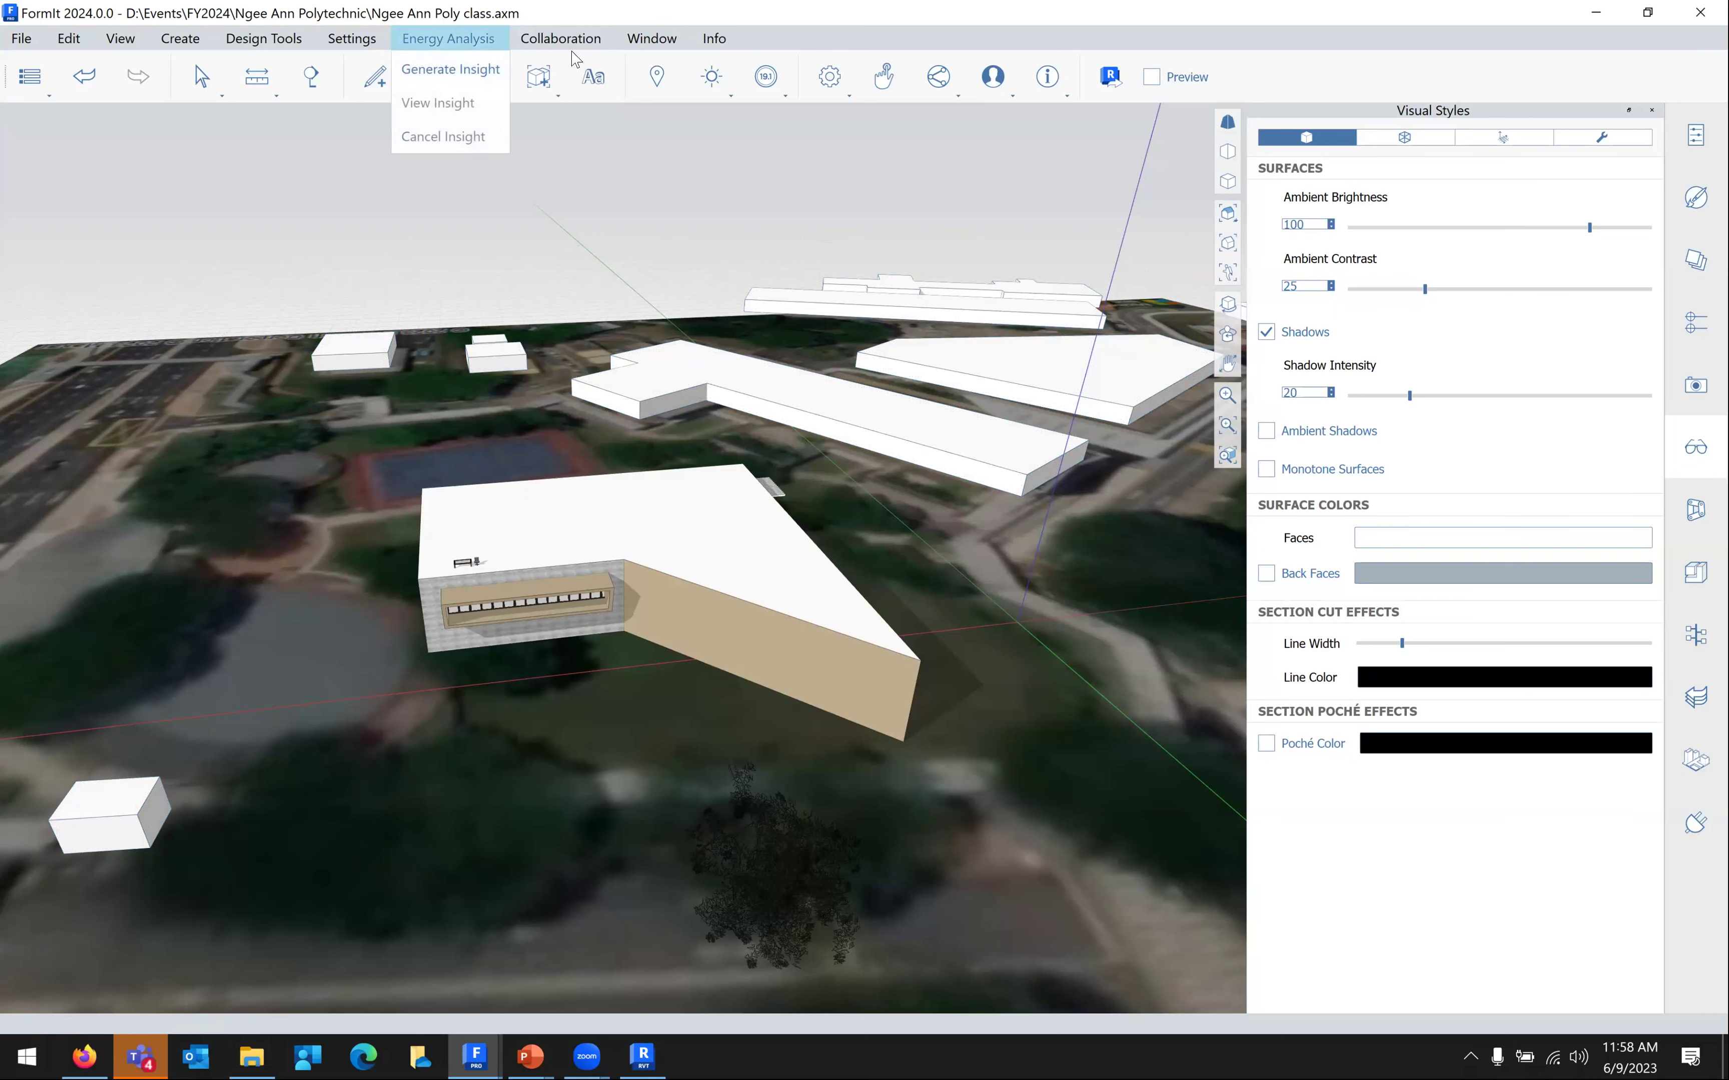
{"action": "left_click", "coordinate": [726, 86]}
{"action": "left_click", "coordinate": [724, 87]}
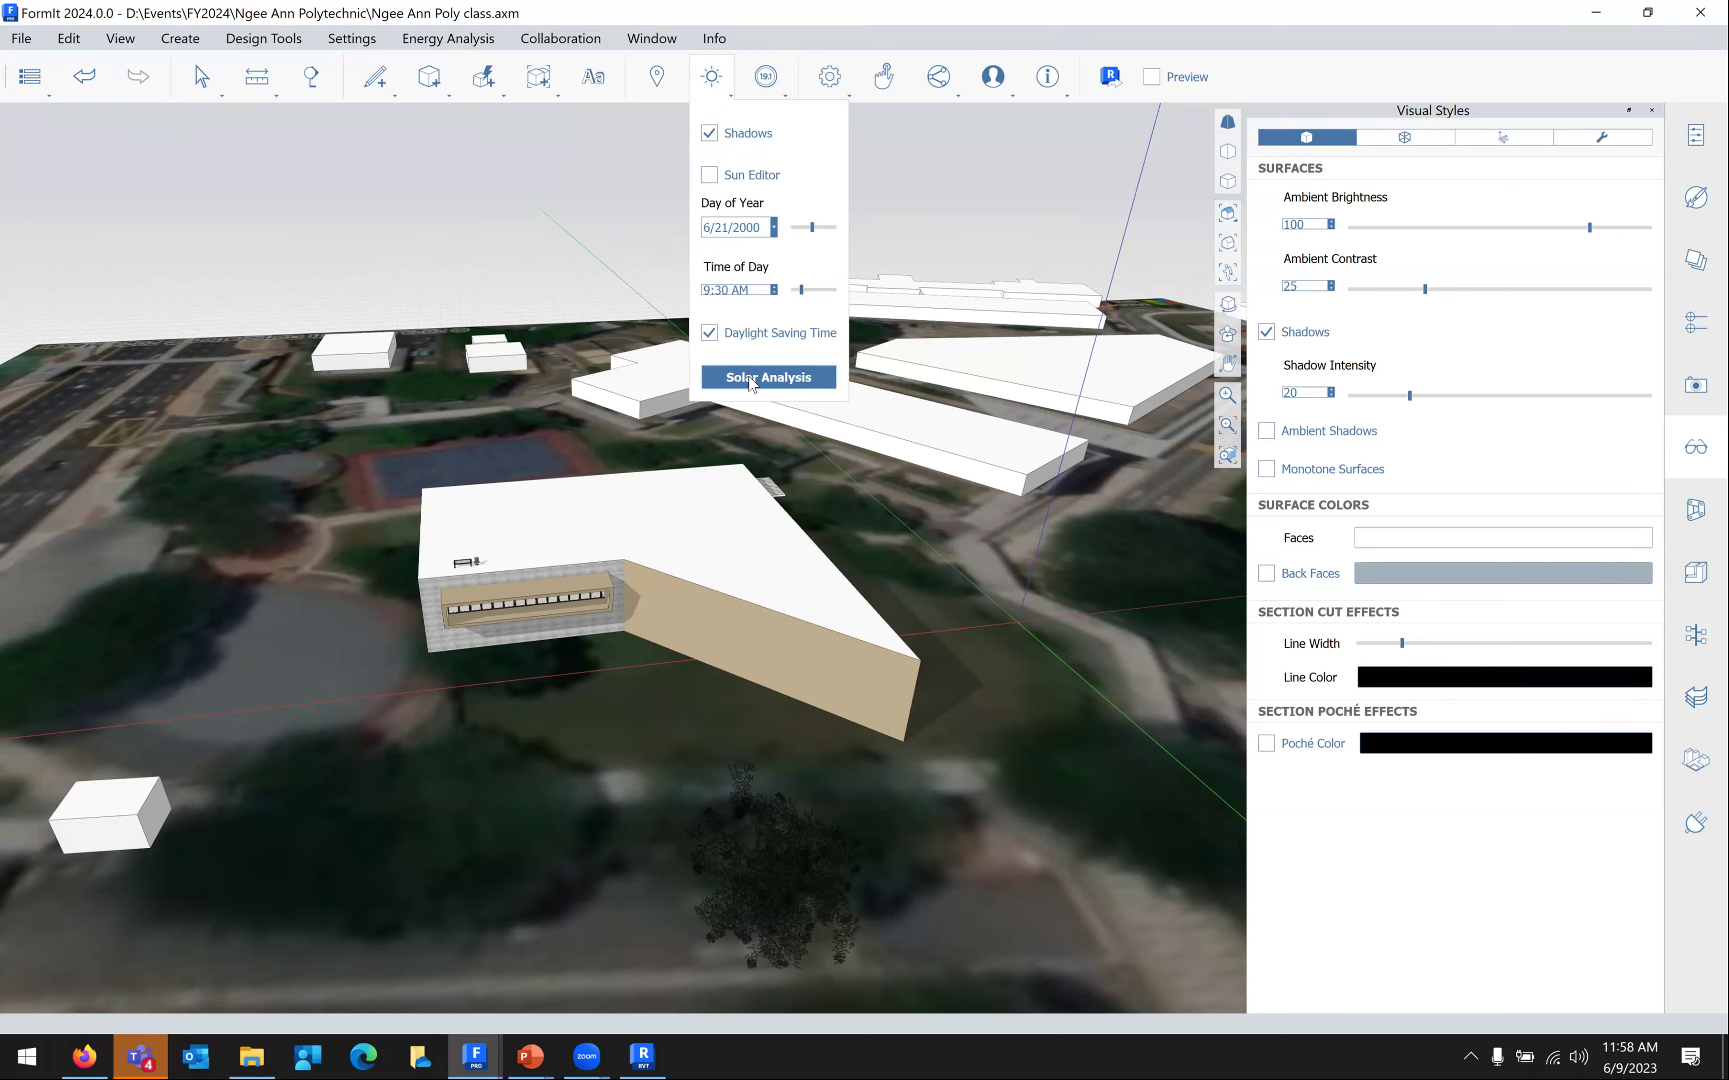
Pick the roof and side wall faces for Solar Analysis and analyze them
{"action": "left_click", "coordinate": [762, 379]}
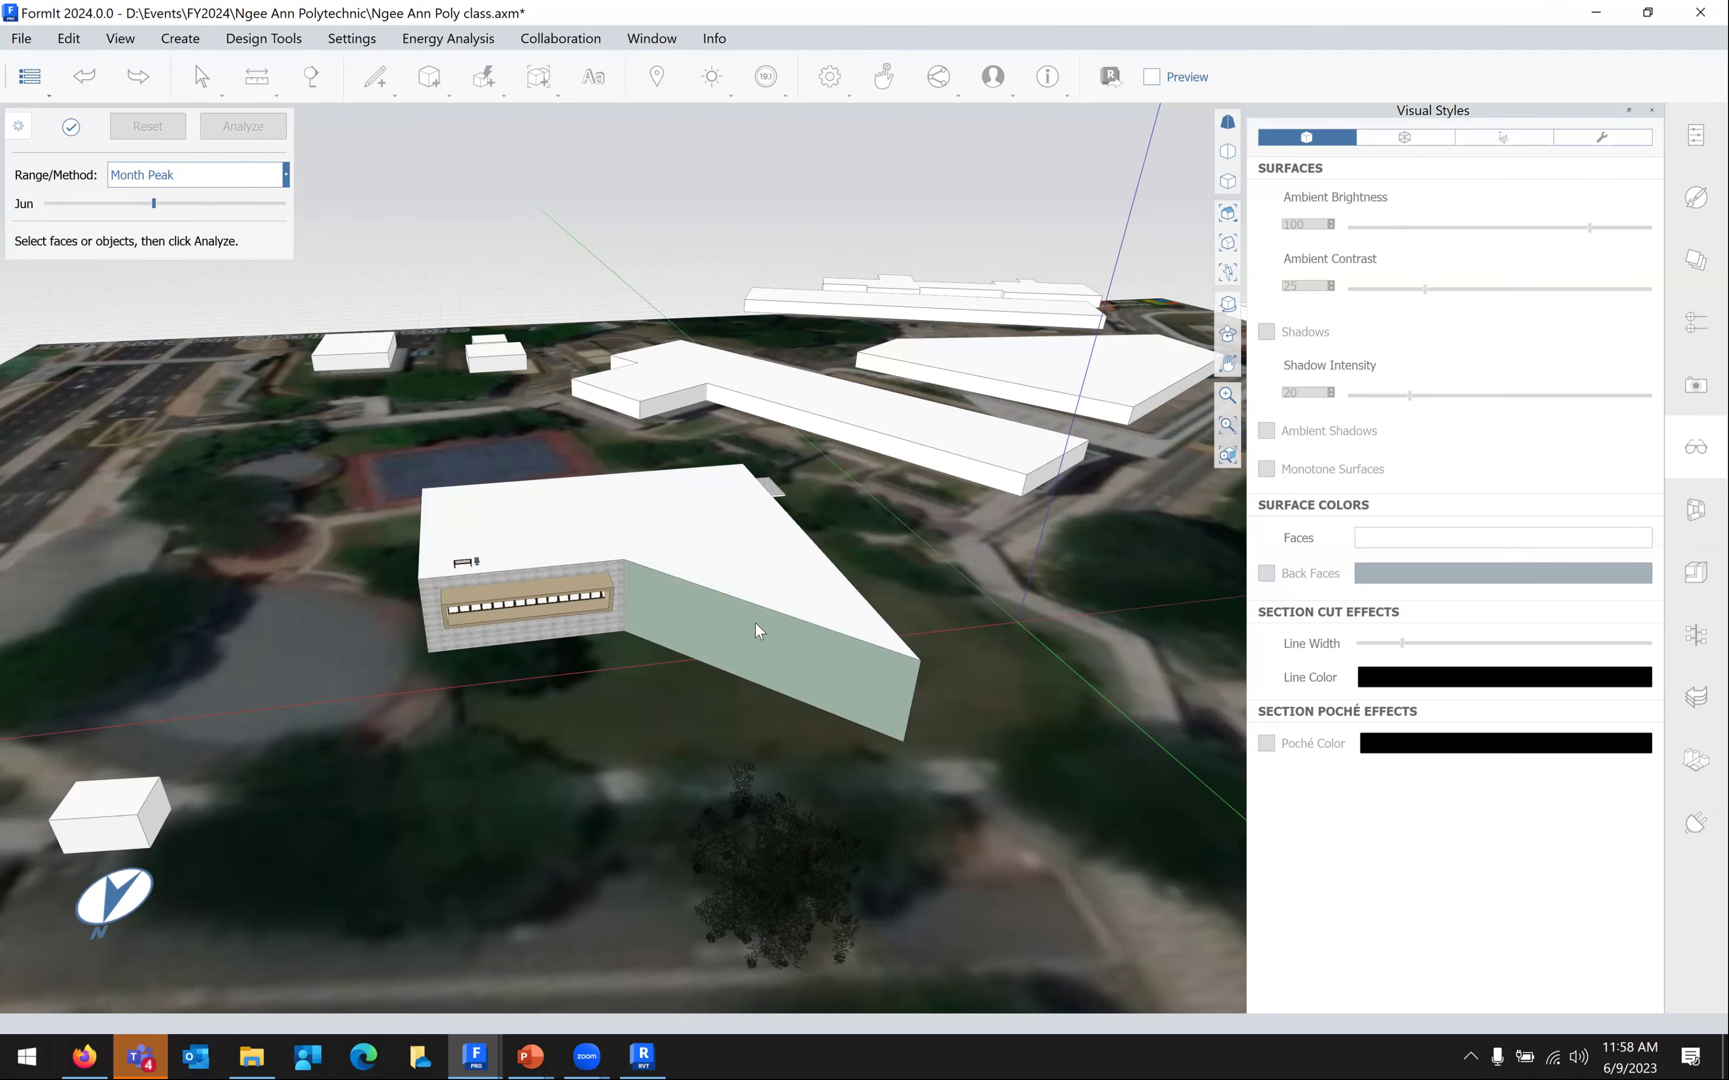
{"action": "scroll", "coordinate": [682, 556], "scroll_direction": "up", "scroll_amount": 3}
{"action": "left_click", "coordinate": [691, 552]}
{"action": "left_click", "coordinate": [704, 635], "text": "shift"}
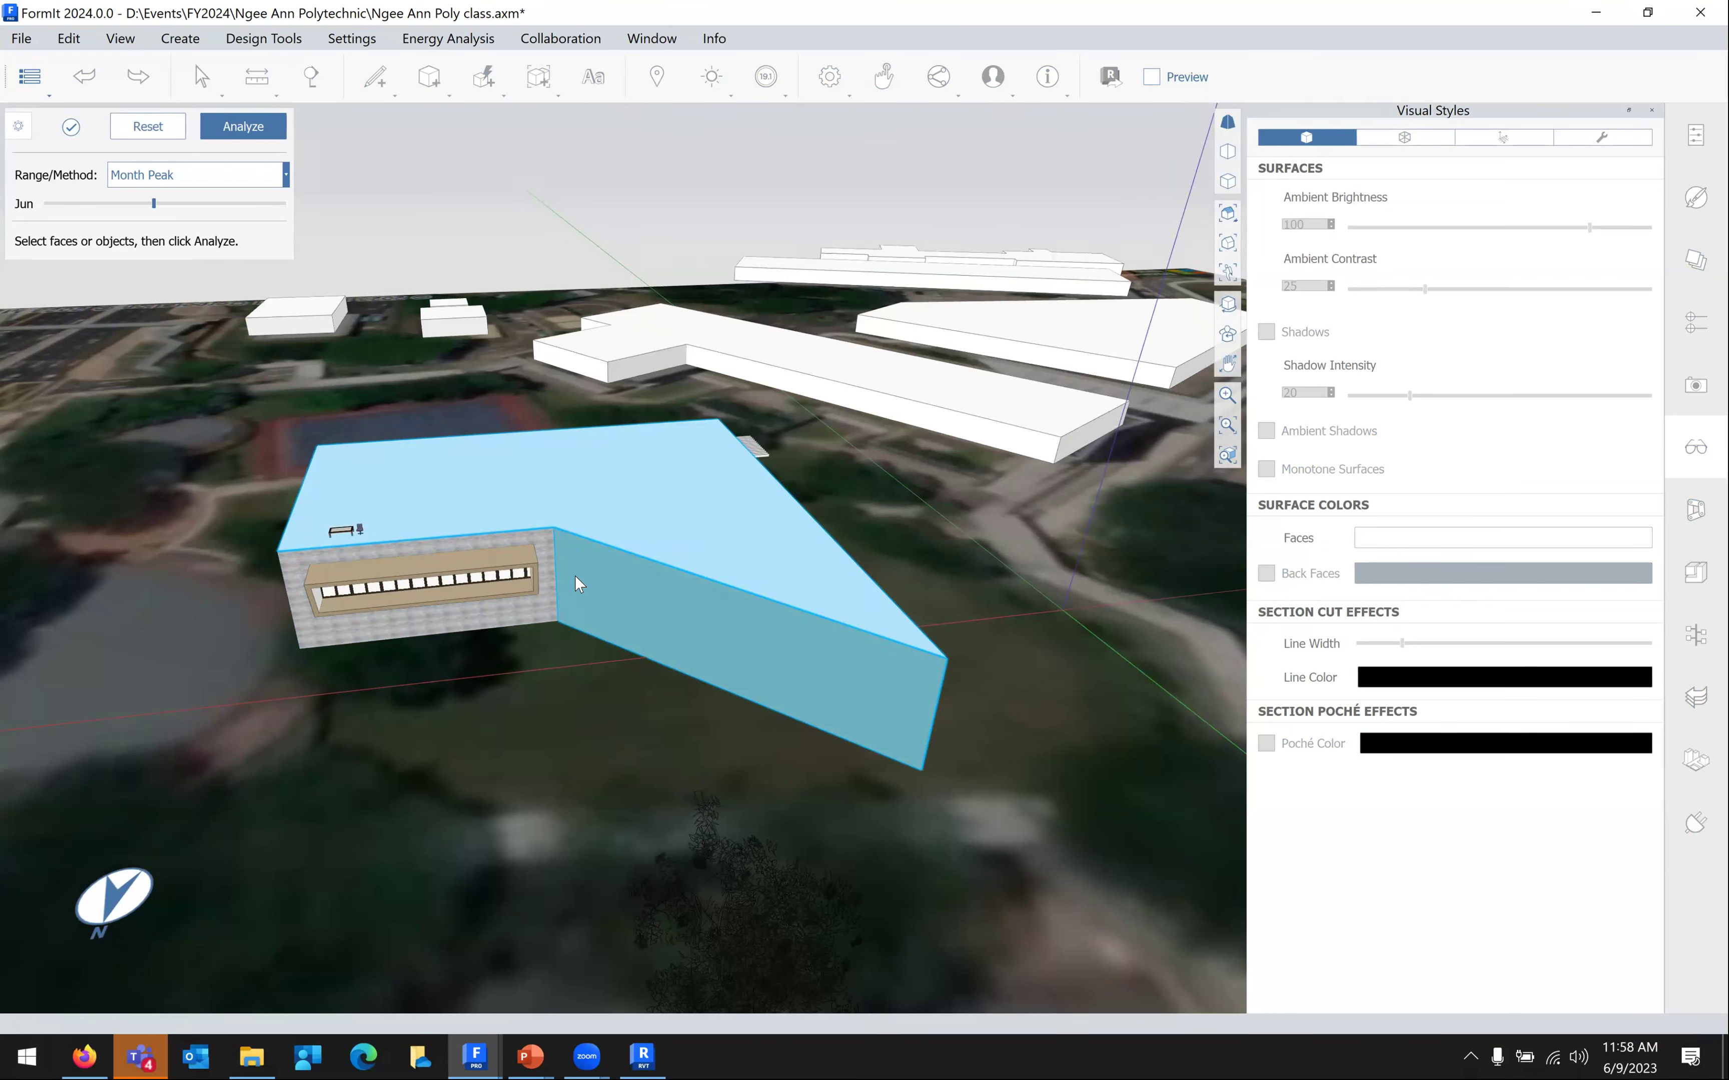
{"action": "left_click", "coordinate": [239, 127]}
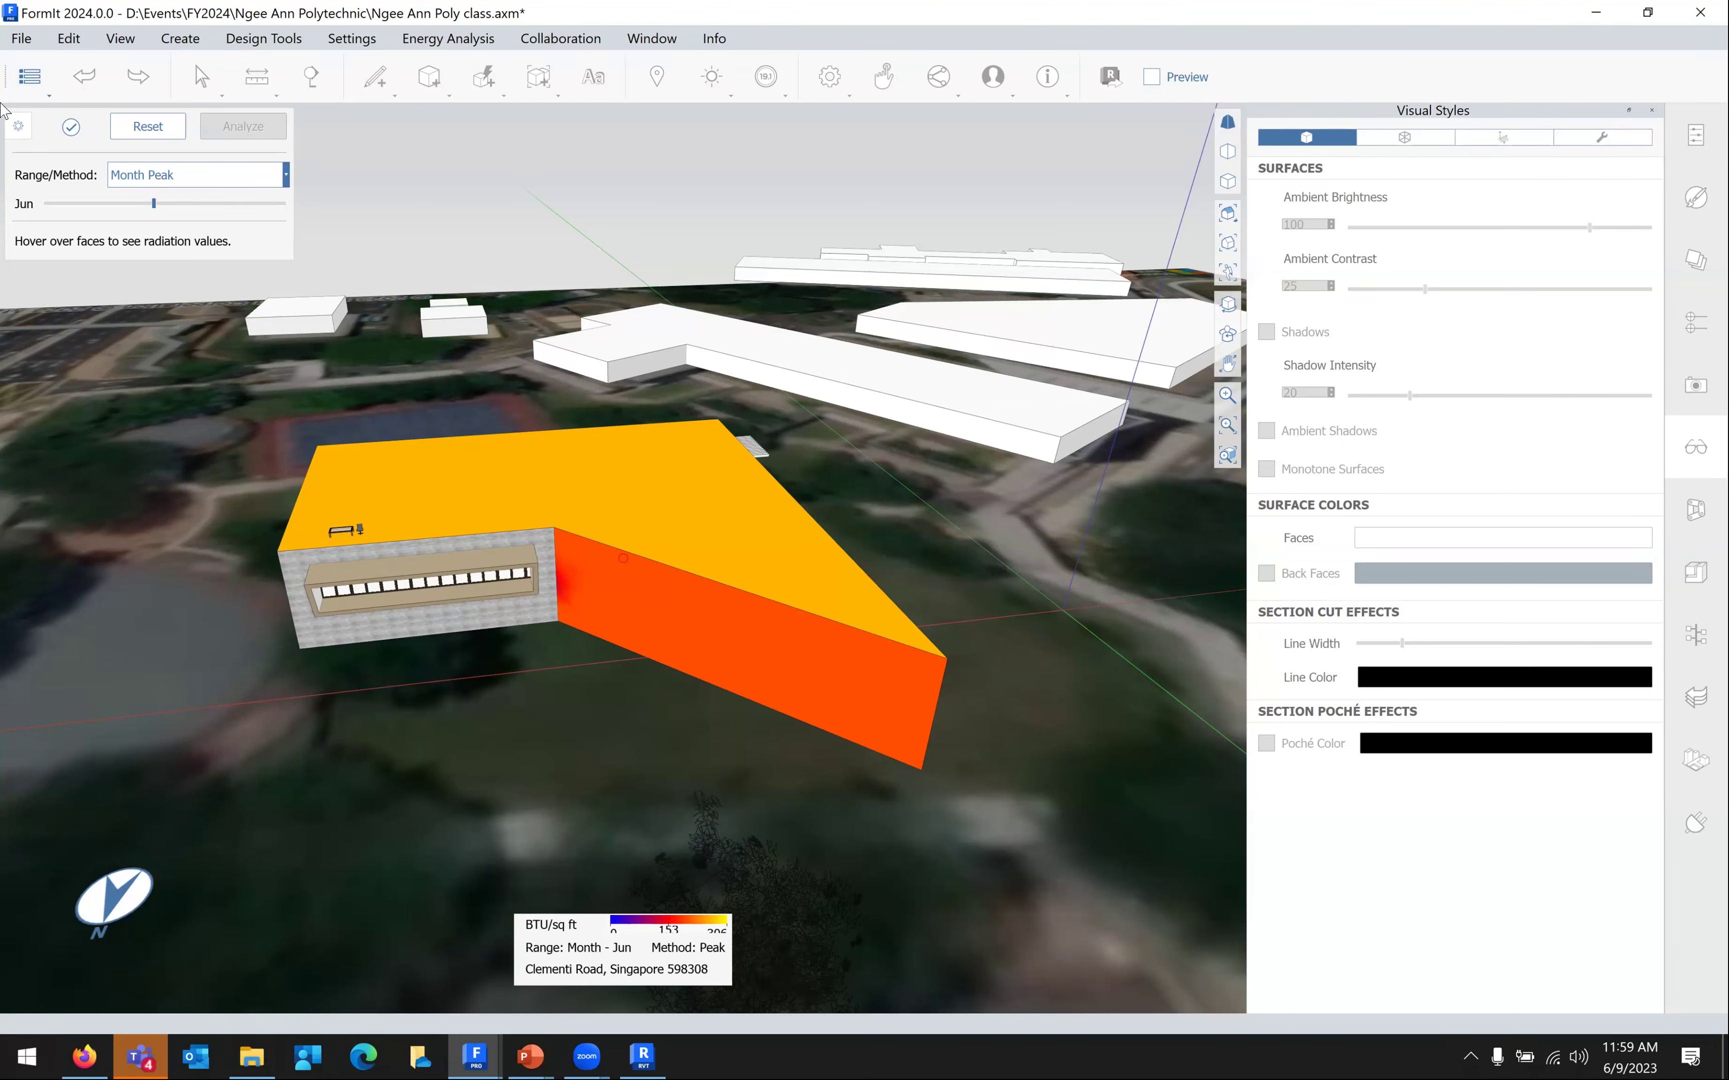
Close the solar analysis, browse Energy Analysis and Collaboration menus, then return to PowerPoint
{"action": "left_click", "coordinate": [71, 126]}
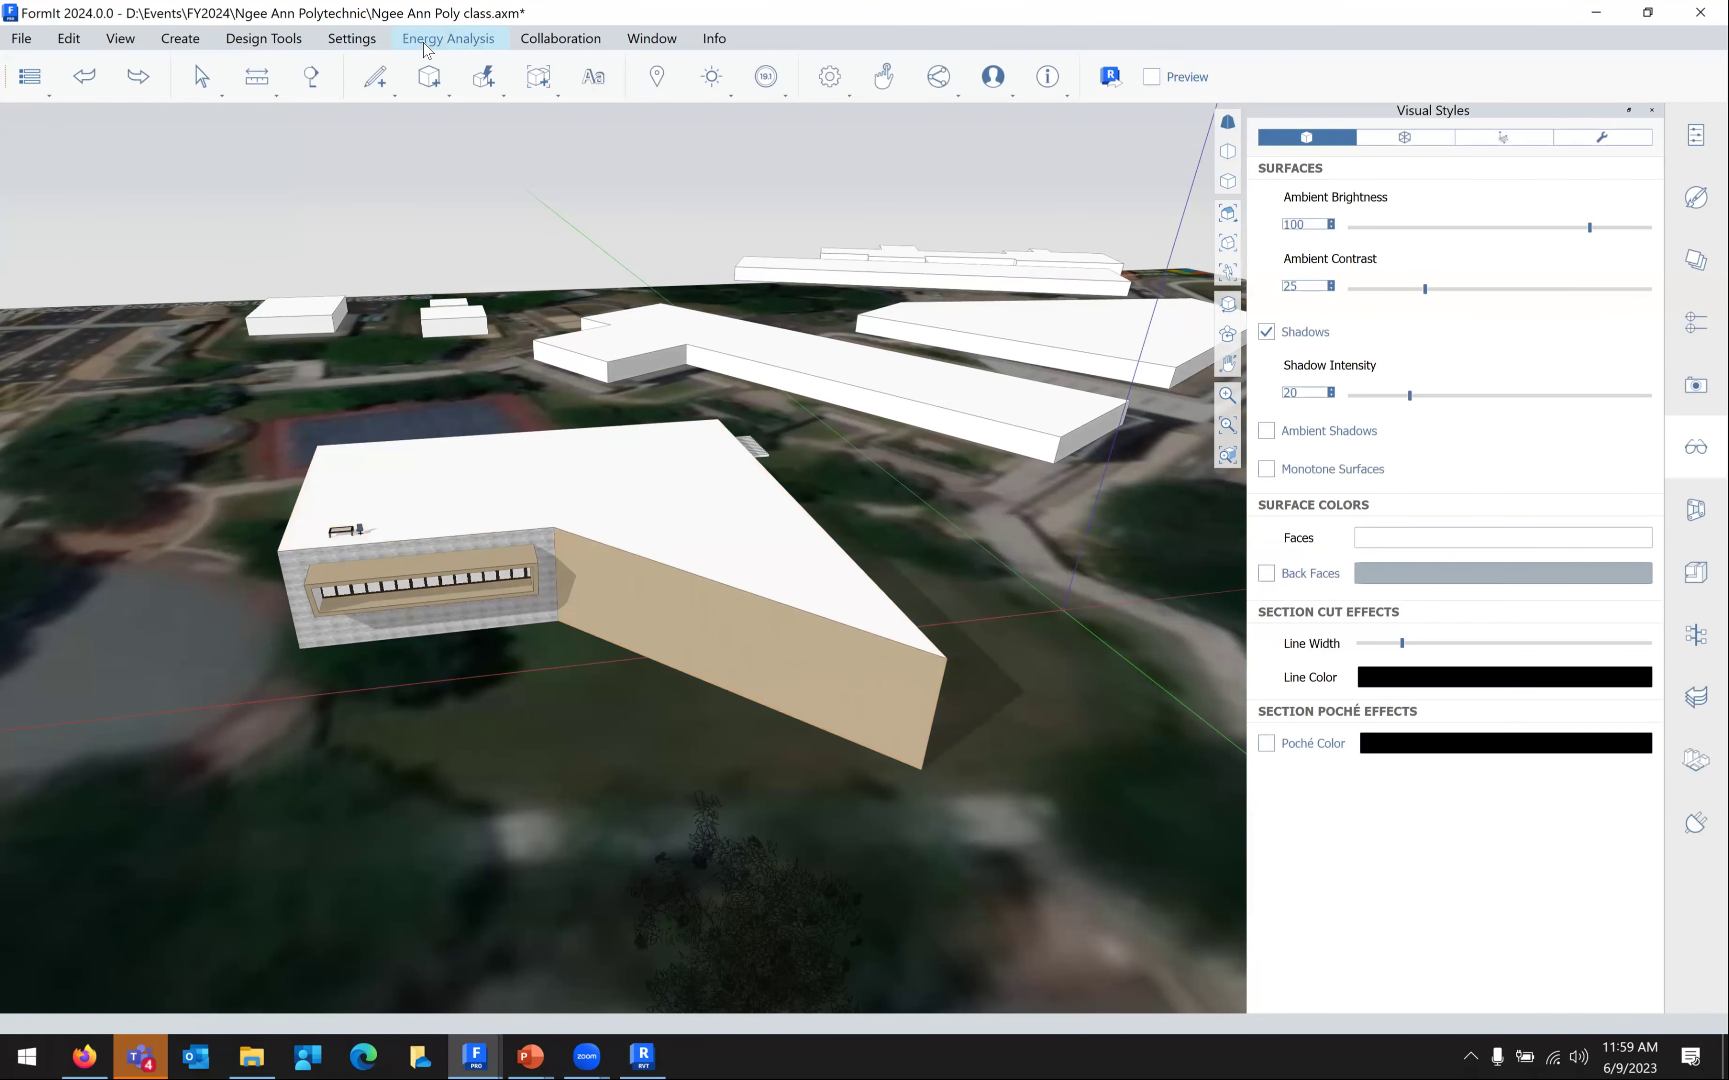
{"action": "left_click", "coordinate": [429, 39]}
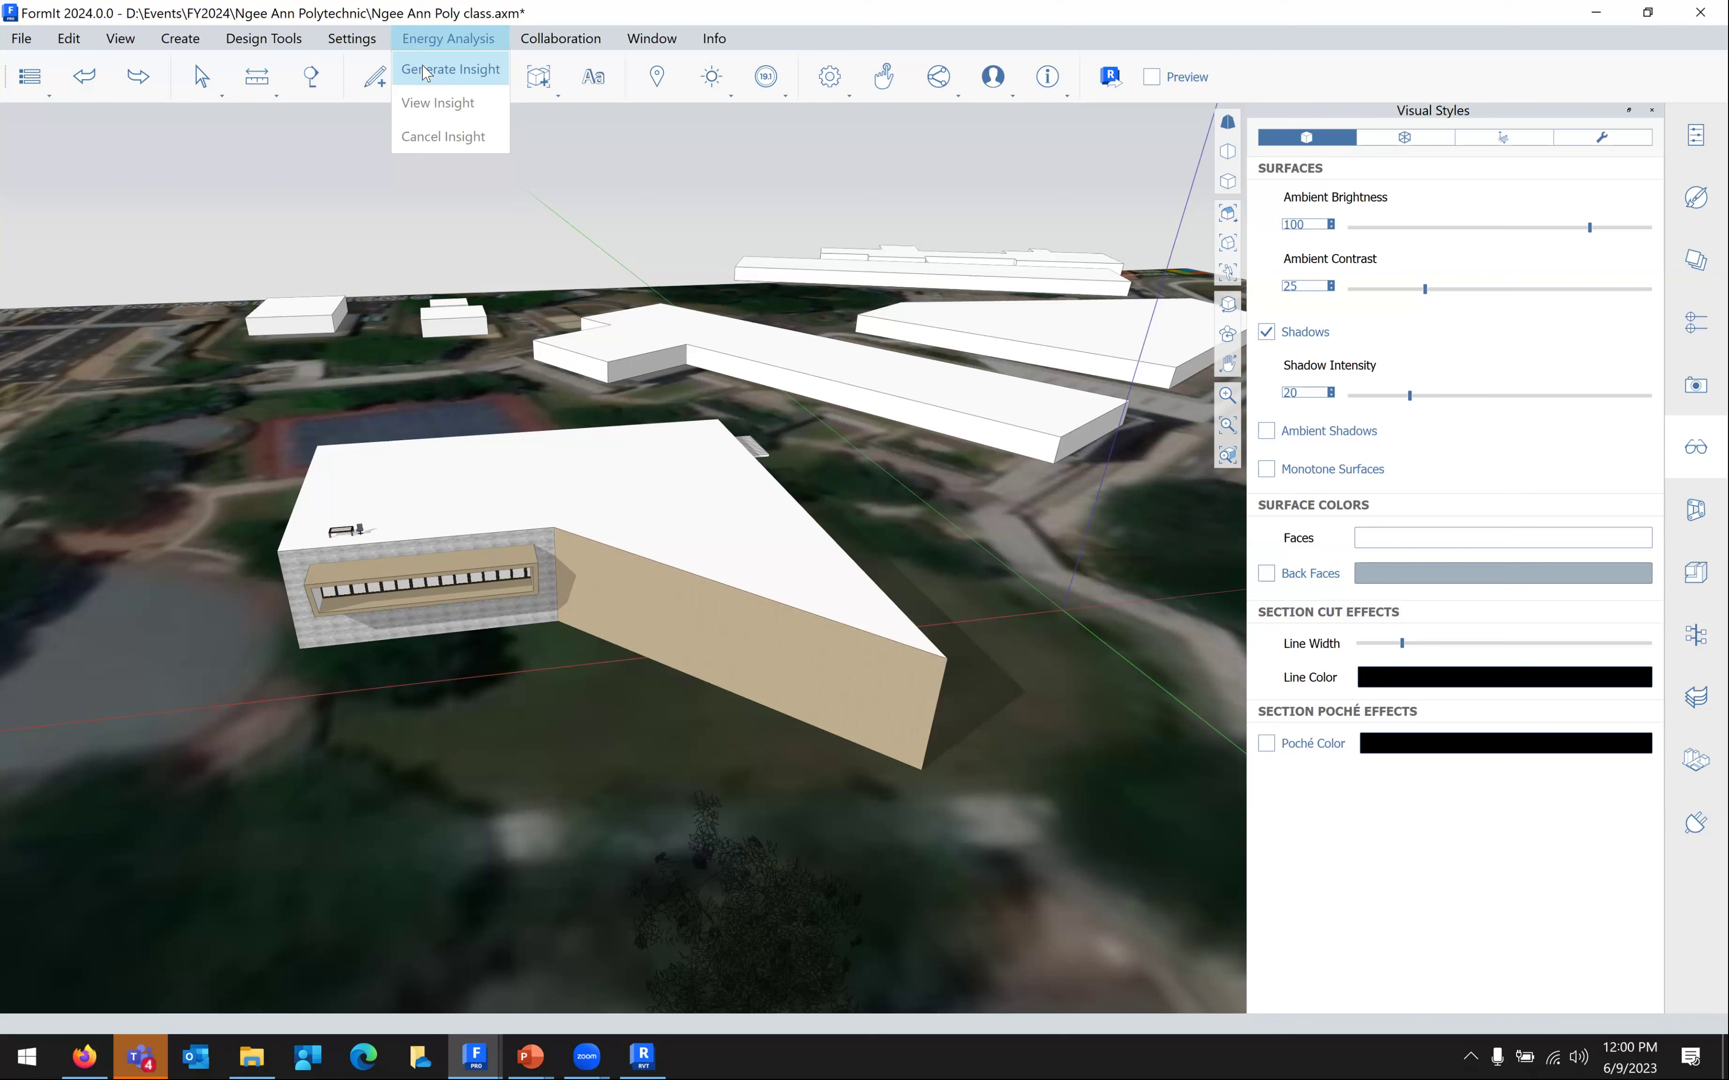
{"action": "key", "text": "Right"}
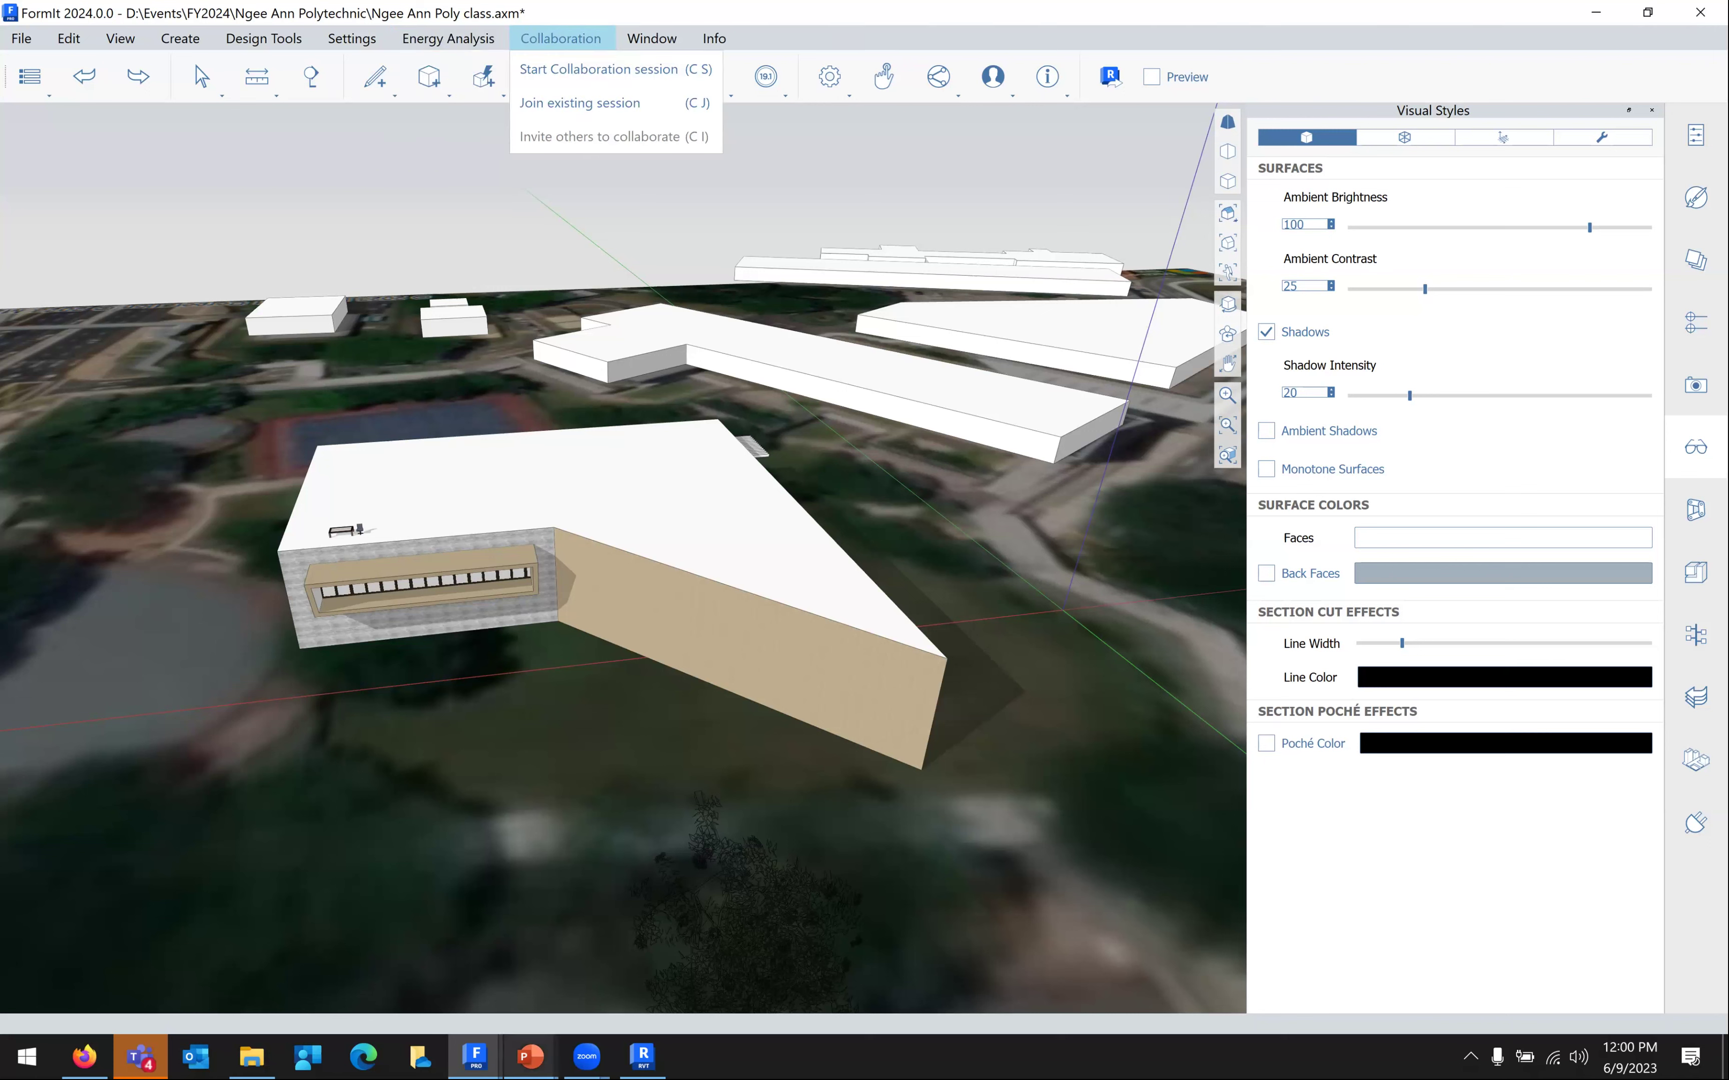
{"action": "mouse_move", "coordinate": [530, 1056]}
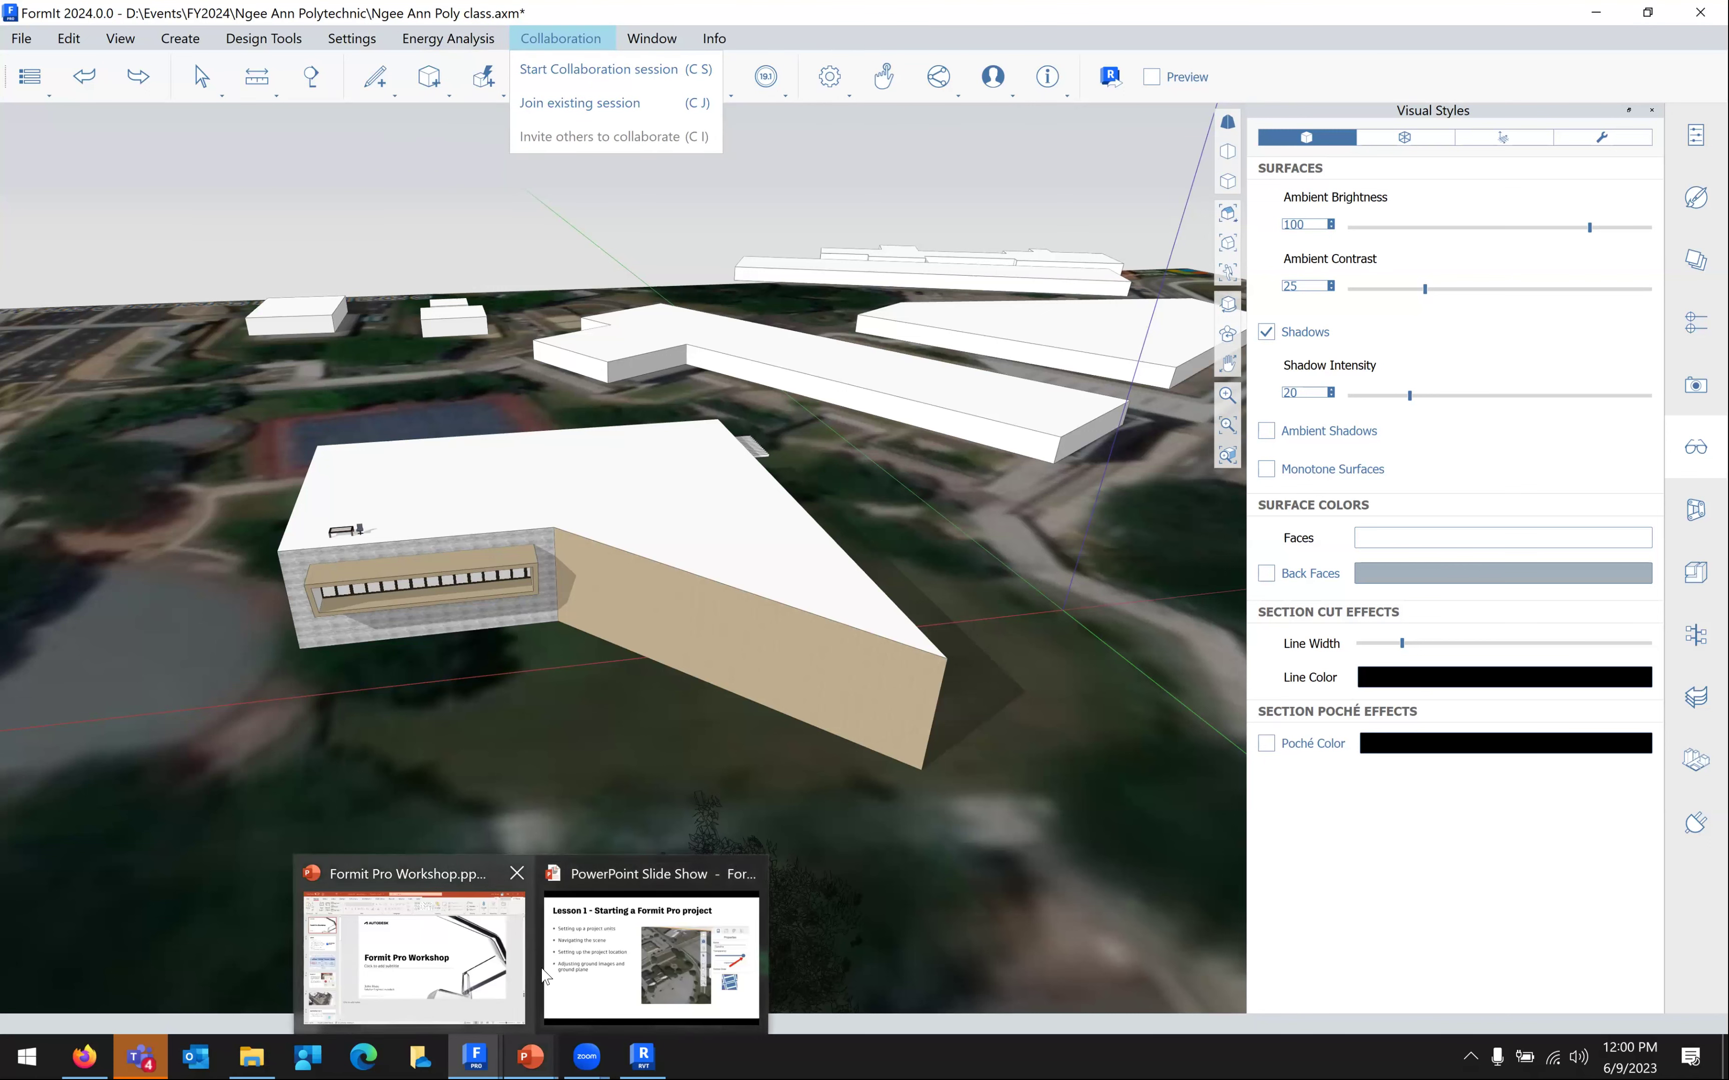
{"action": "left_click", "coordinate": [561, 977]}
Jump to slide 24, Useful Links, via See All Slides, then open File Explorer
{"action": "right_click", "coordinate": [527, 632]}
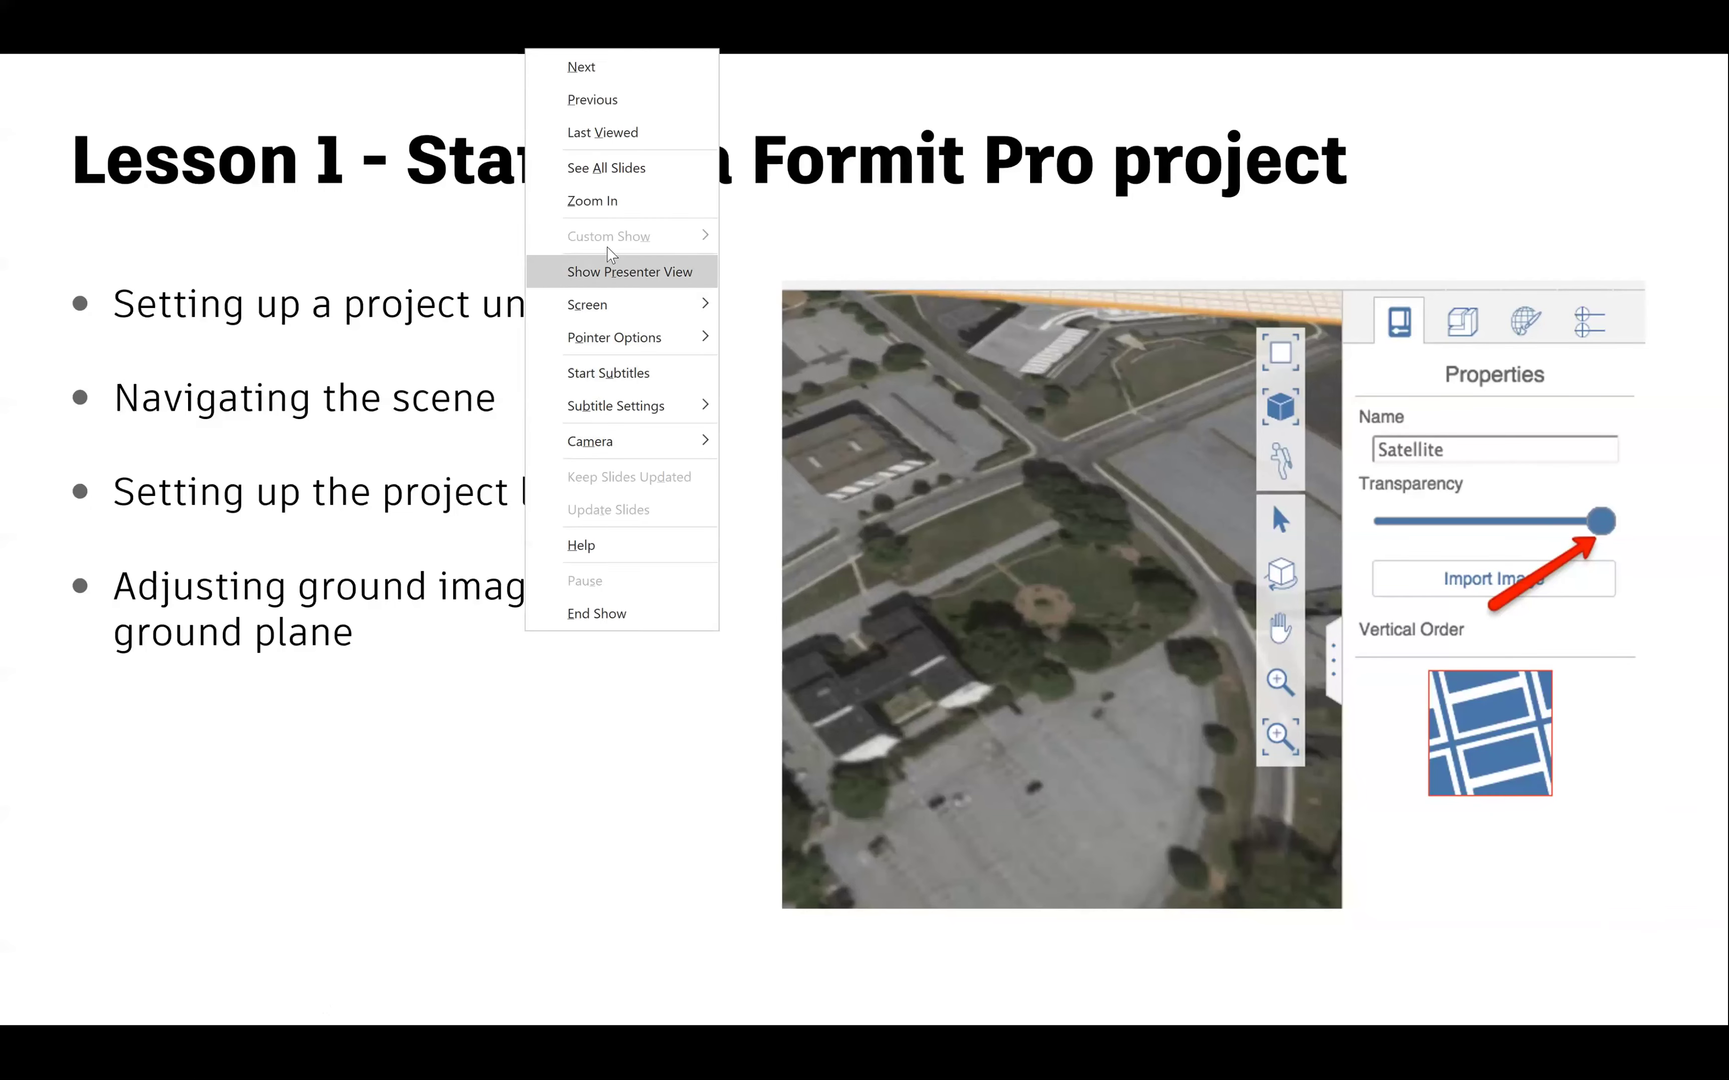
{"action": "left_click", "coordinate": [607, 170]}
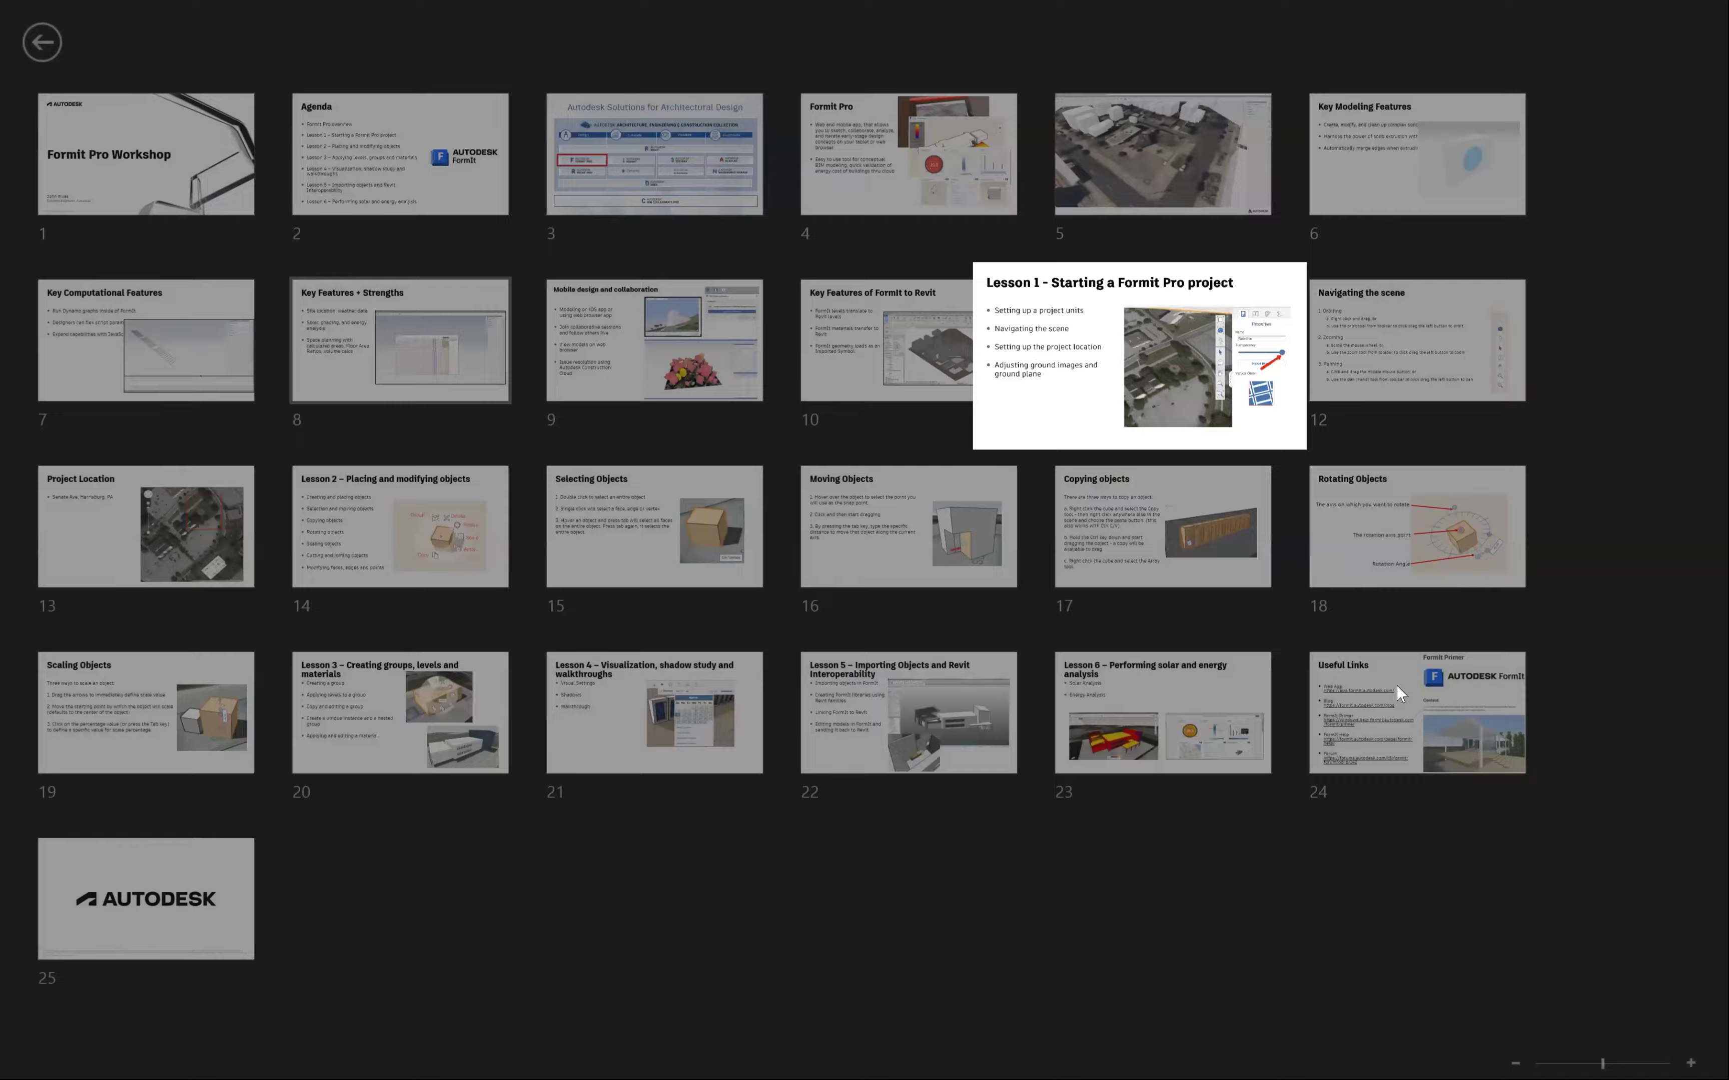
{"action": "left_click", "coordinate": [1396, 685]}
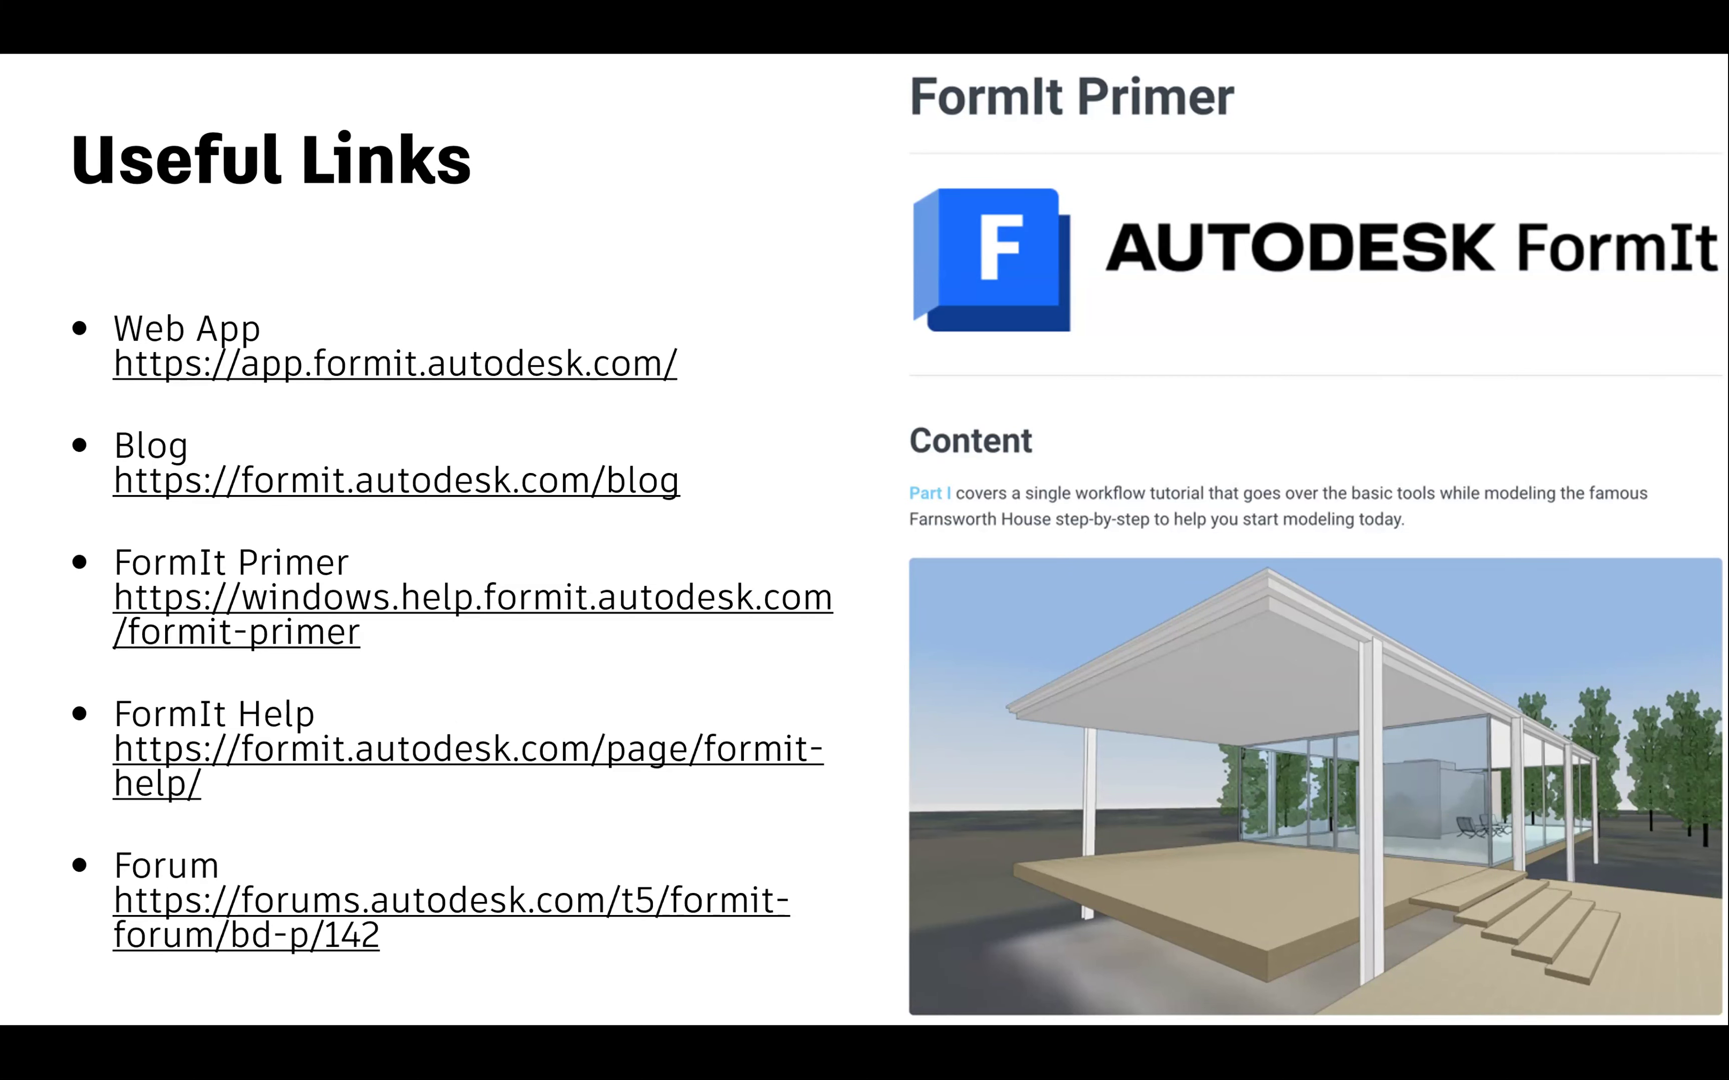
{"action": "key", "text": "super+e"}
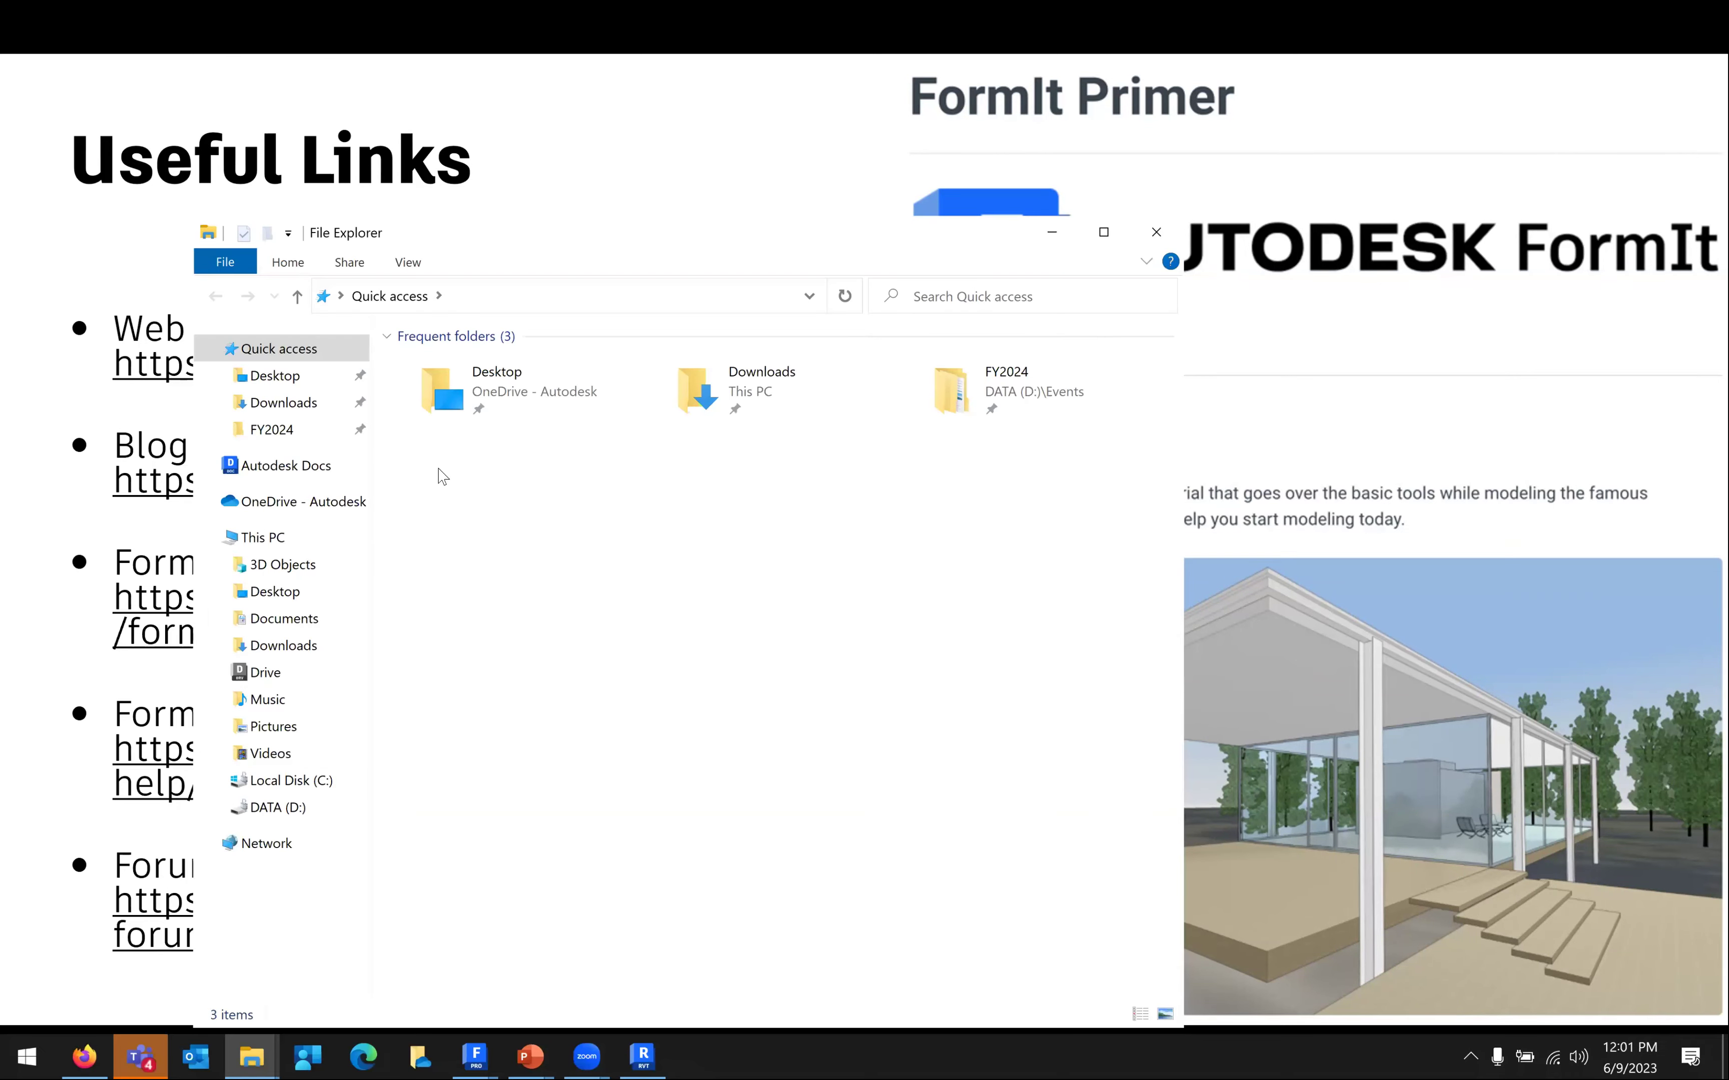
Browse FY2024 > Ngee Ann Polytechnic > Sample Models to reveal the two .axm files
{"action": "left_click", "coordinate": [332, 431]}
{"action": "scroll", "coordinate": [487, 881], "scroll_direction": "down", "scroll_amount": 10}
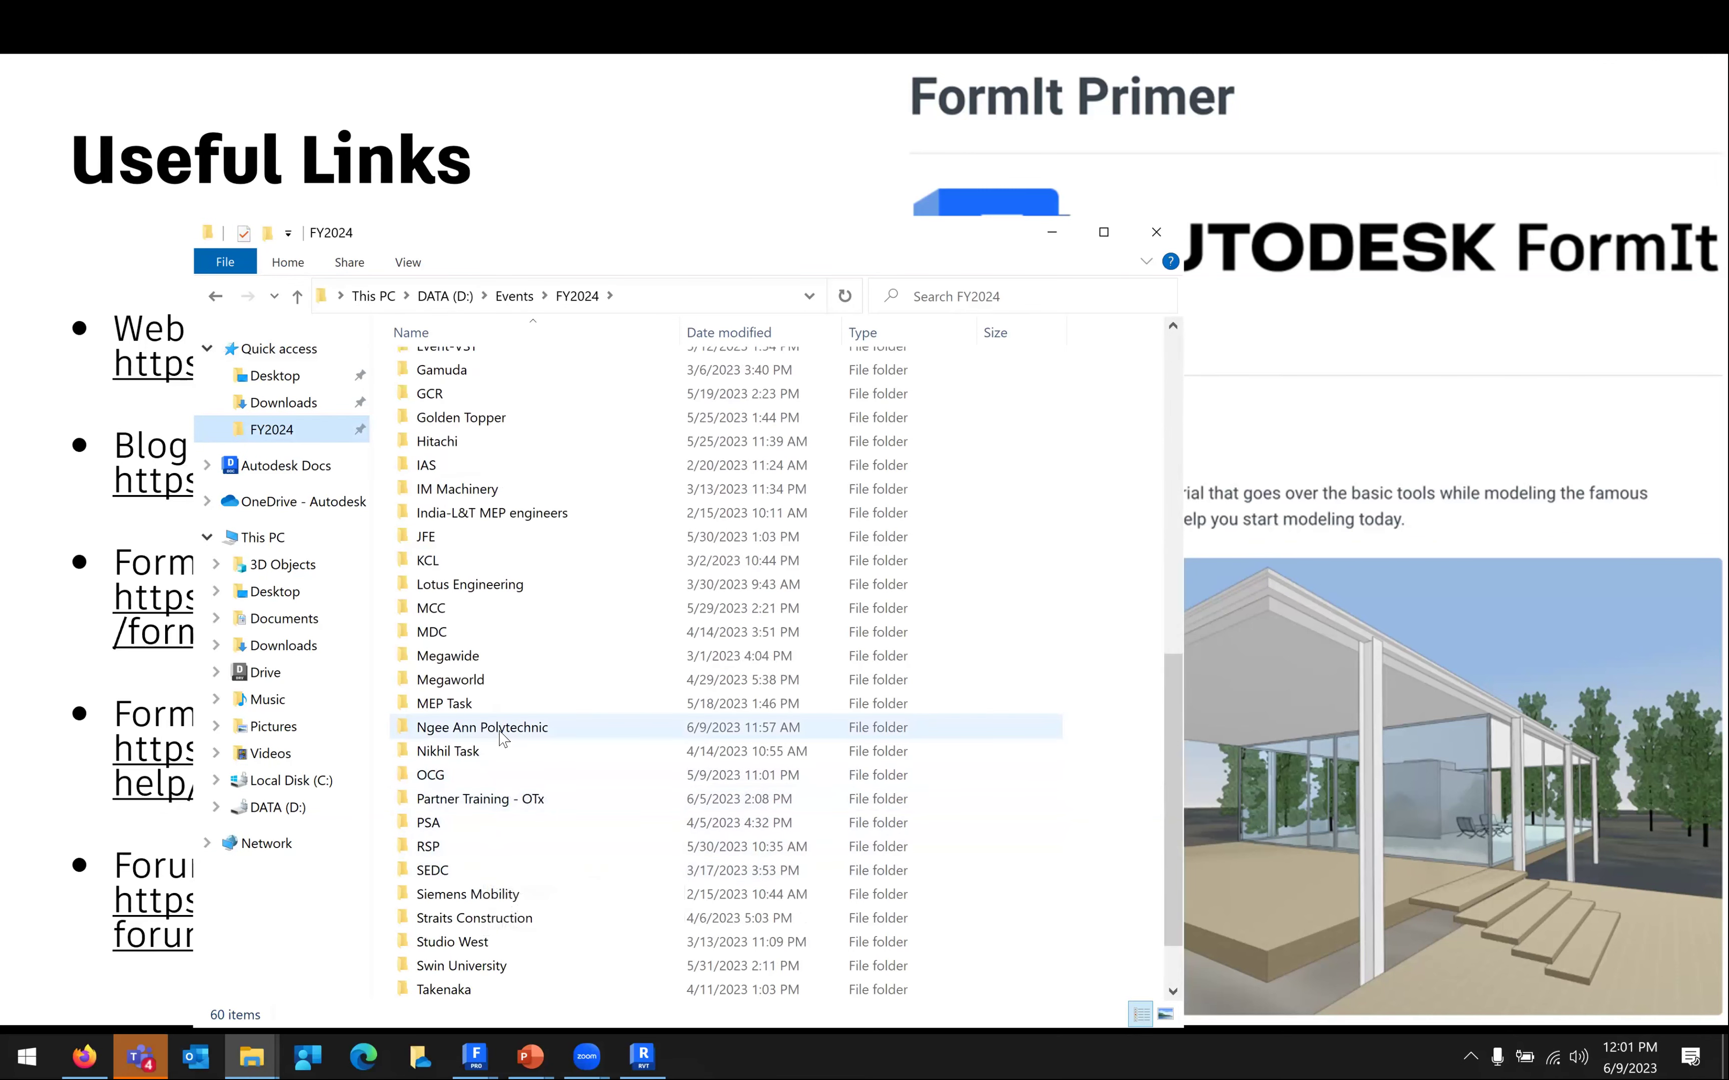
{"action": "double_click", "coordinate": [500, 729]}
{"action": "double_click", "coordinate": [463, 486]}
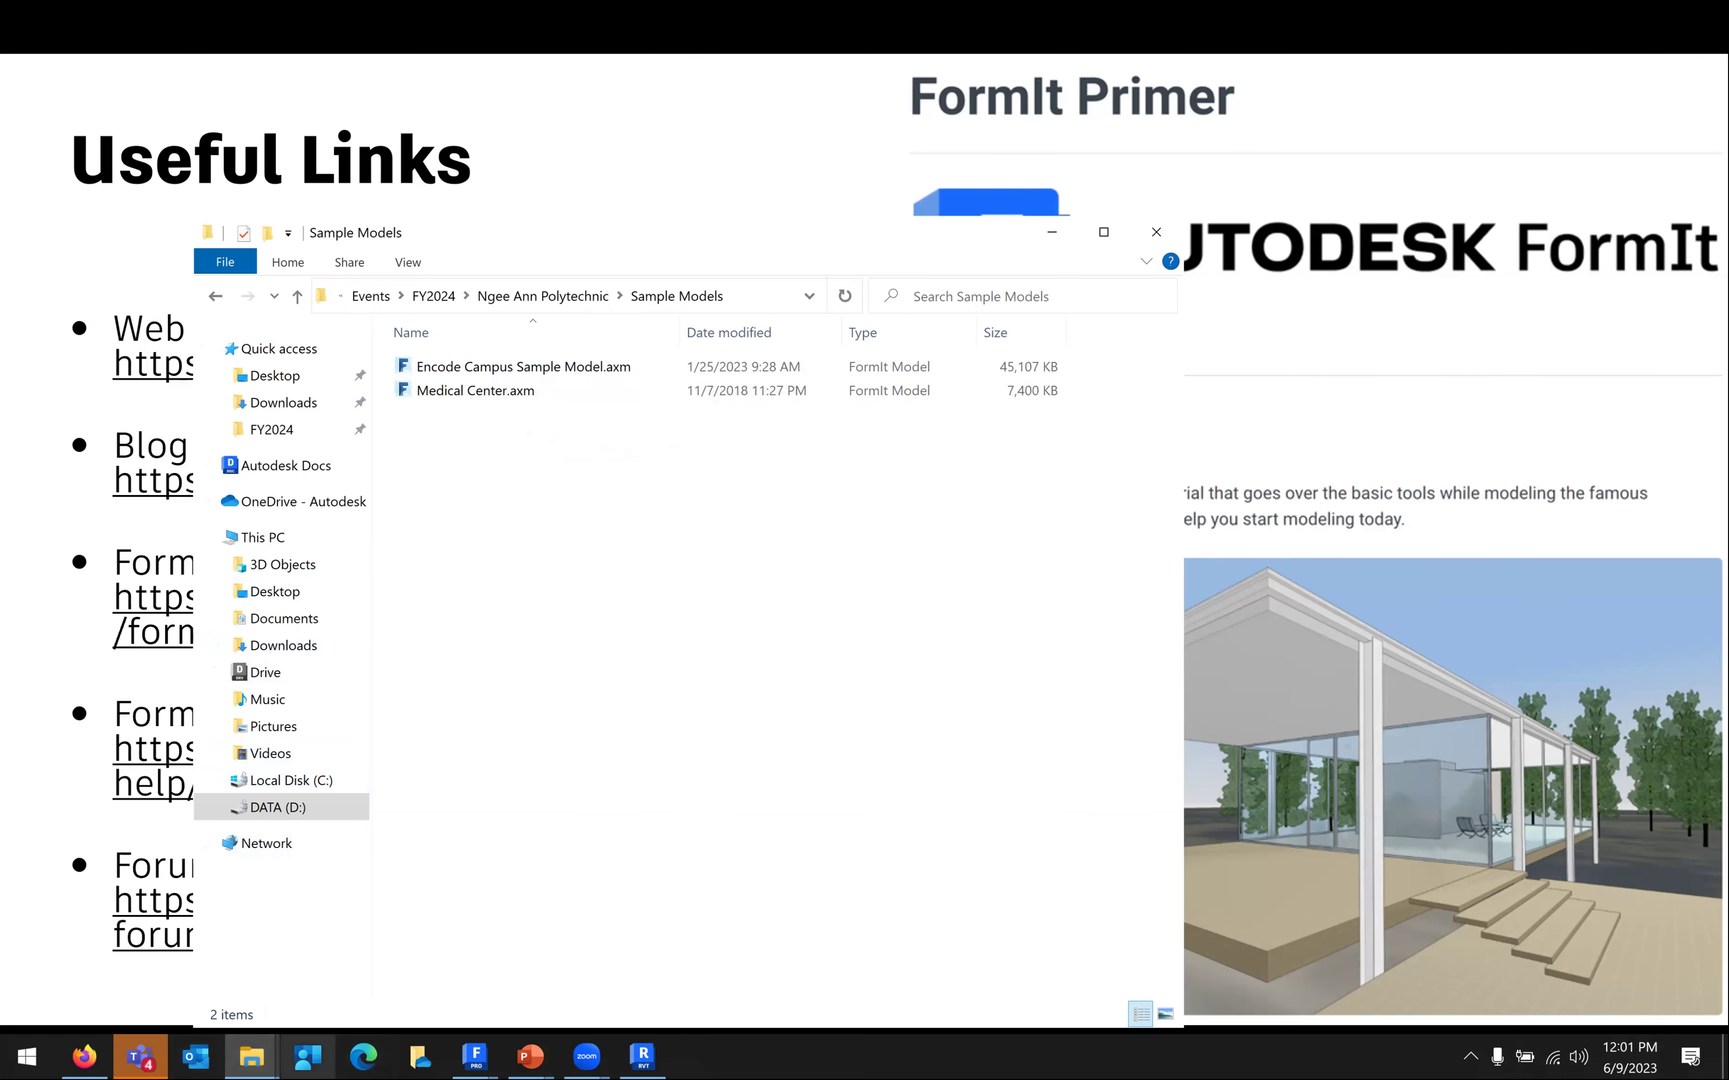
{"action": "left_click", "coordinate": [84, 1056]}
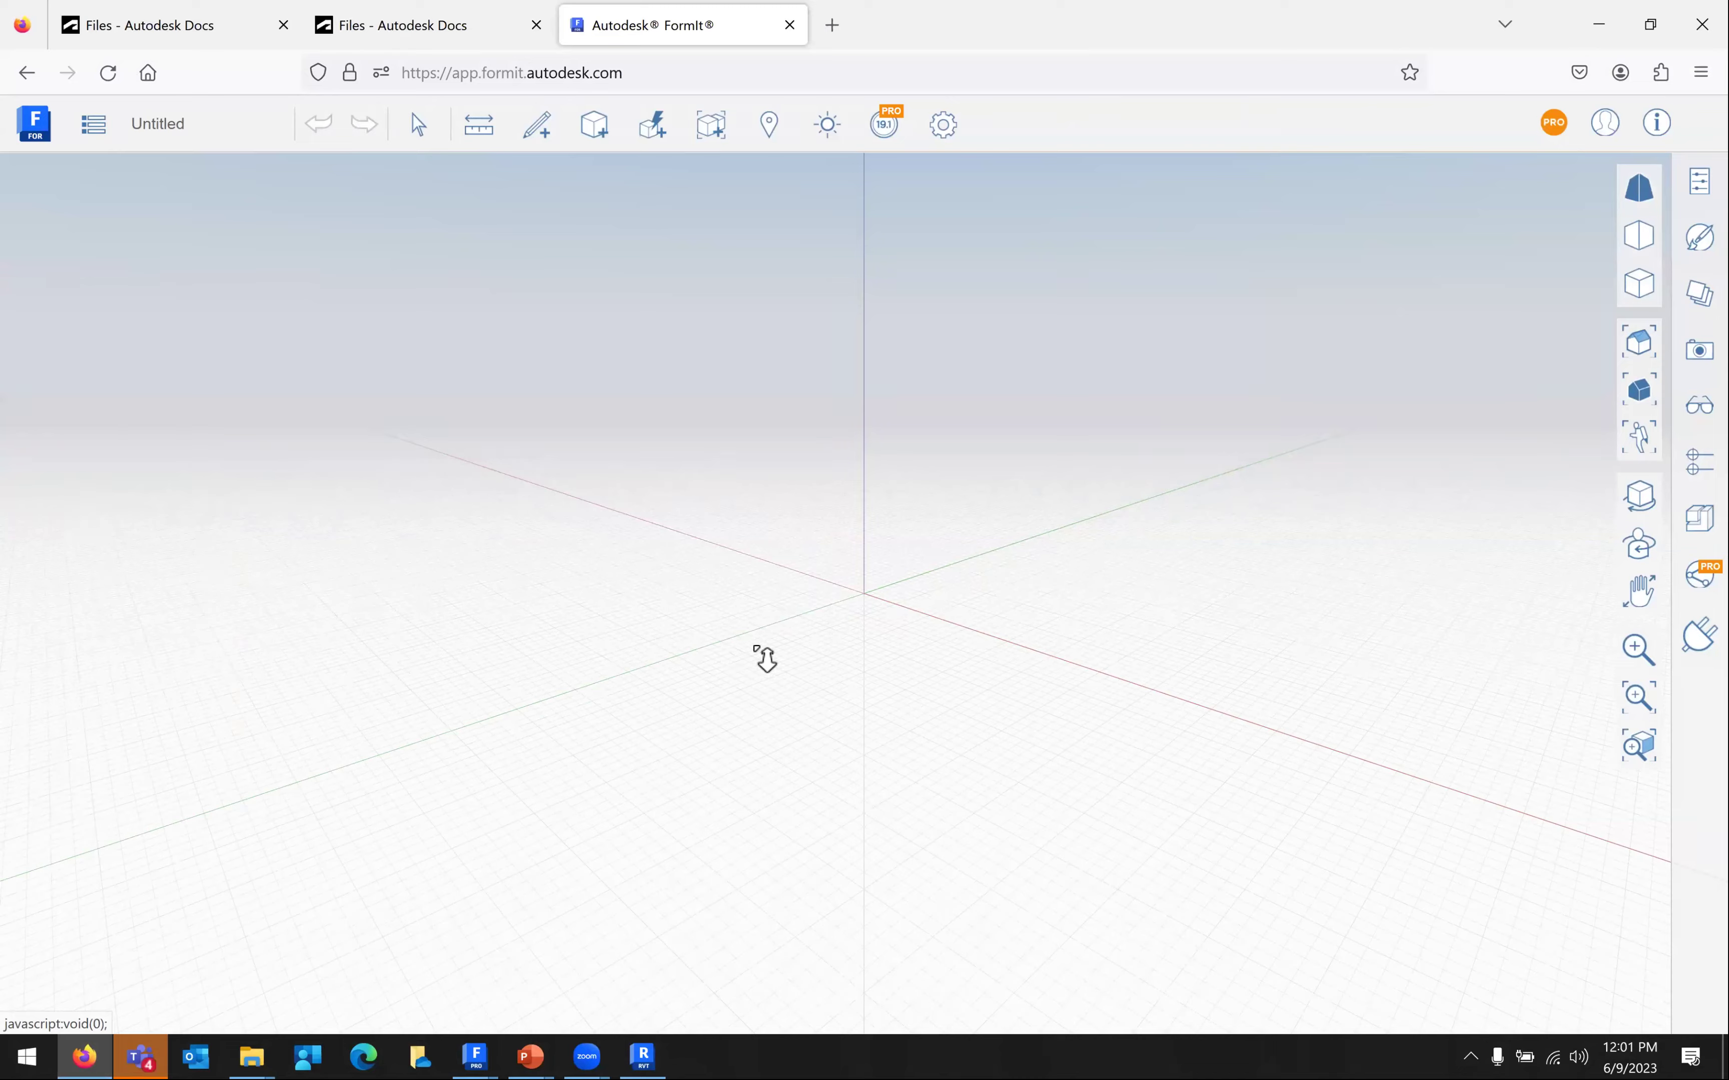
View the Encode Campus Sample Model in the Autodesk Docs tab, then return to Revit
{"action": "key", "text": "ctrl+shift+Tab"}
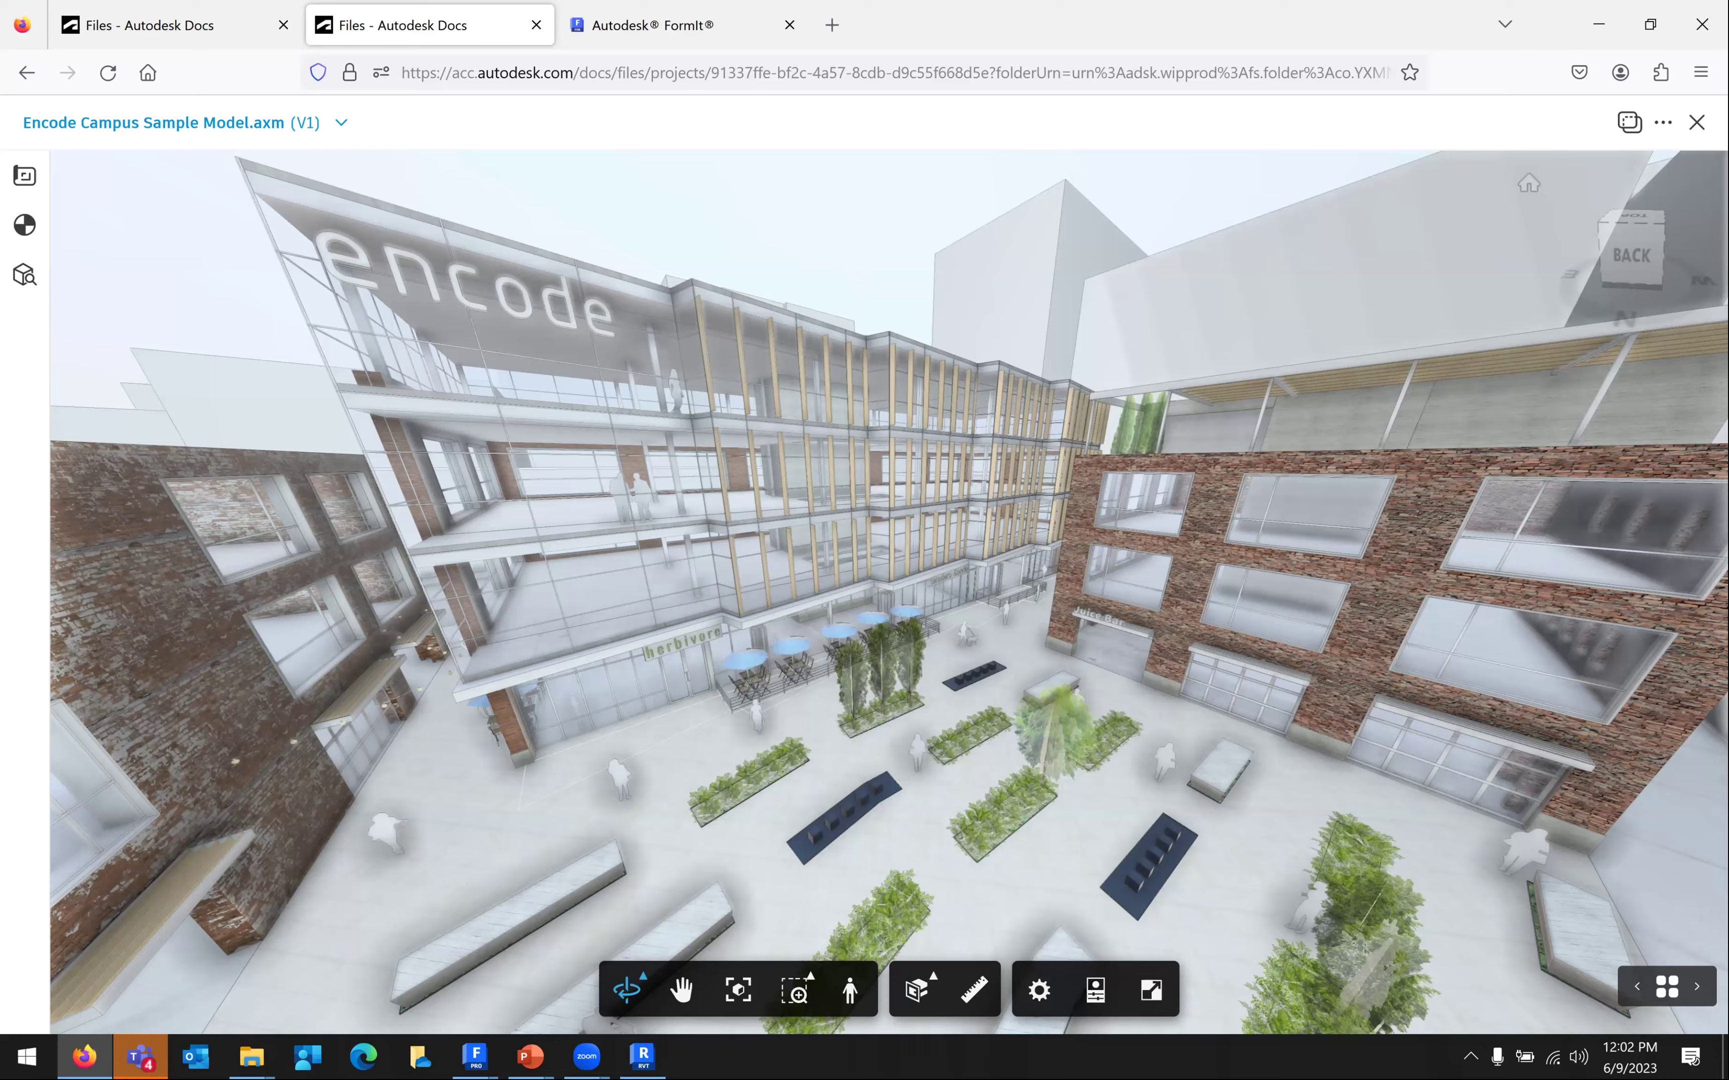
{"action": "key", "text": "alt+Tab"}
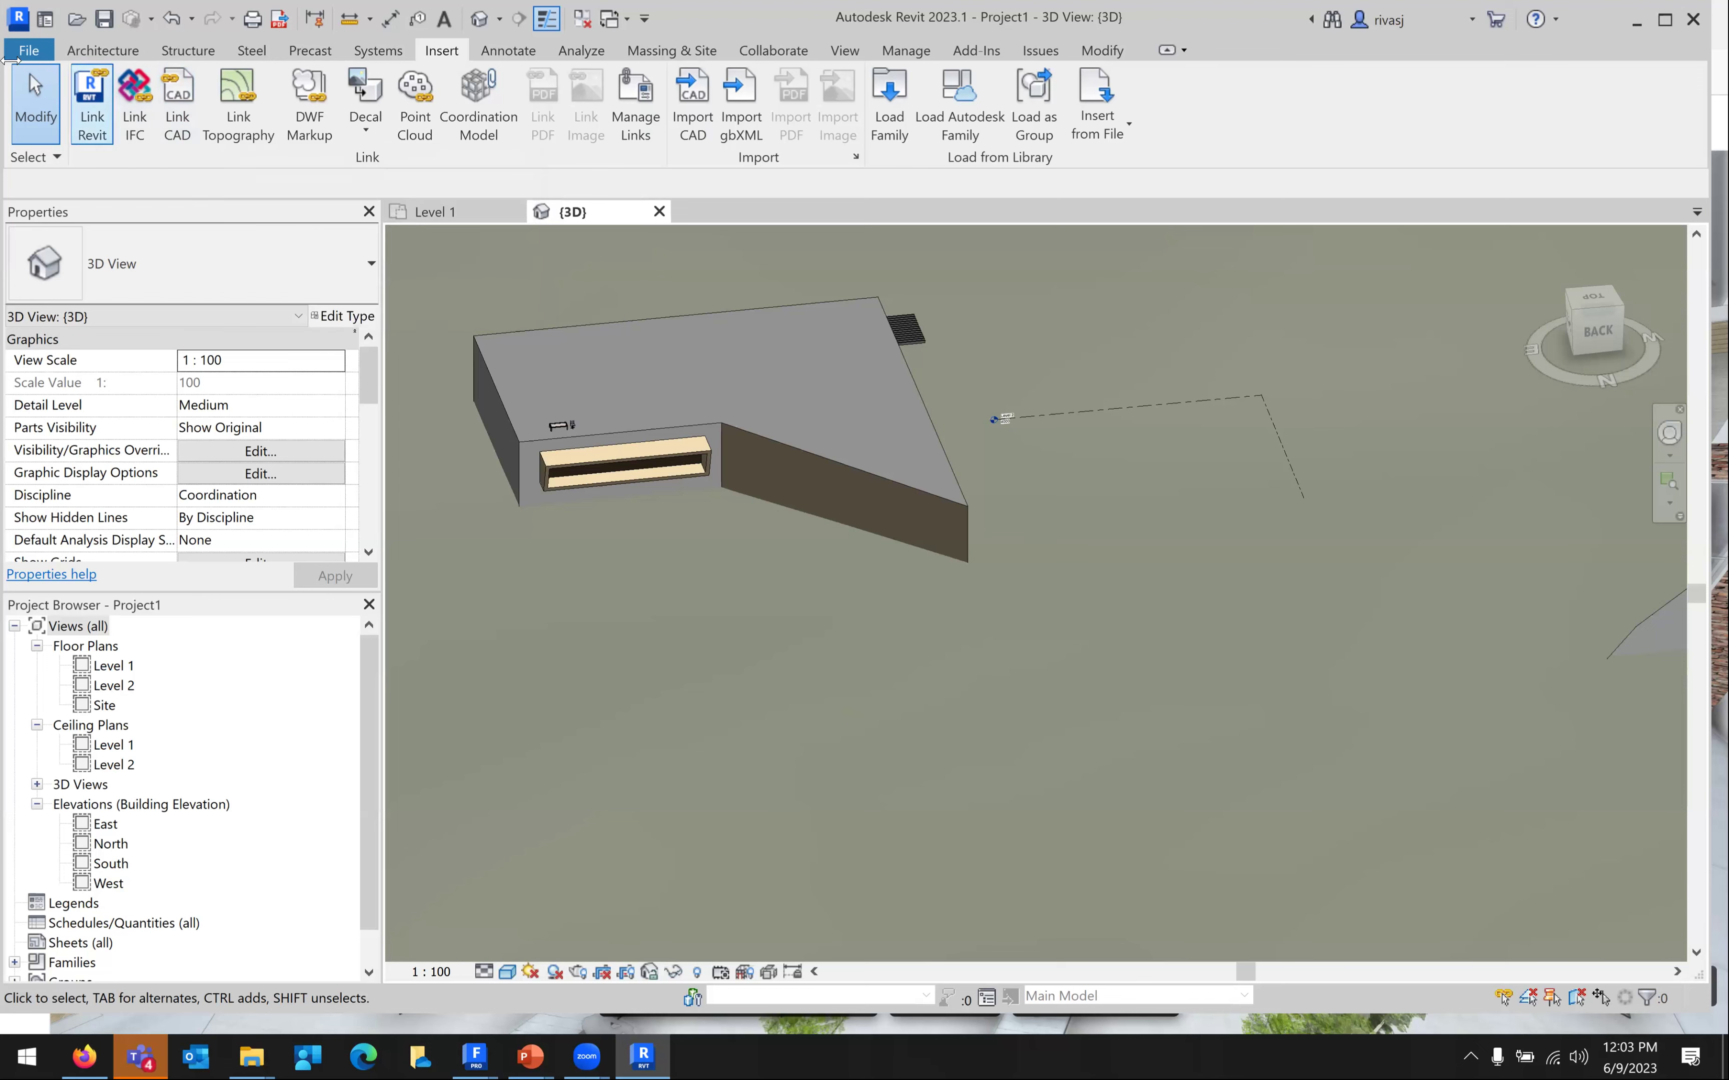
Create a new Revit project, Project2, from a chosen project template, opening at Level 1
{"action": "left_click", "coordinate": [32, 52]}
{"action": "left_click", "coordinate": [65, 132]}
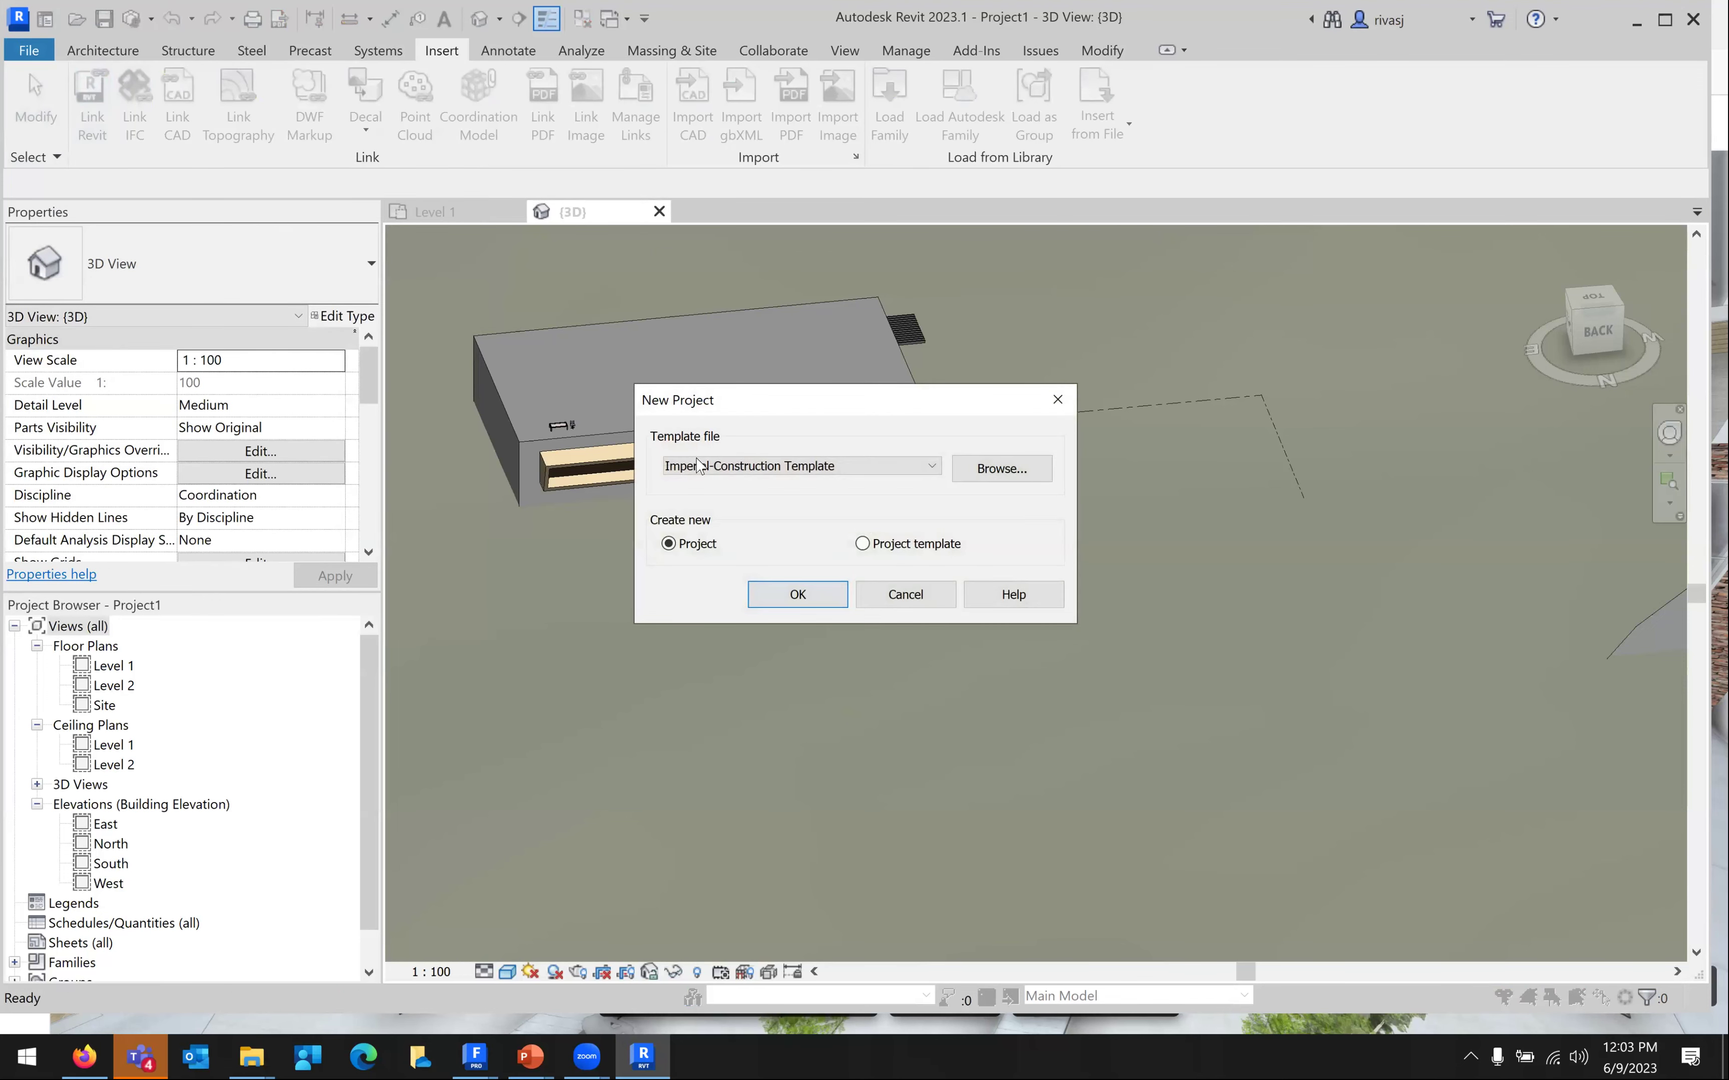
{"action": "left_click", "coordinate": [696, 465]}
{"action": "left_click", "coordinate": [719, 547]}
{"action": "left_click", "coordinate": [720, 468]}
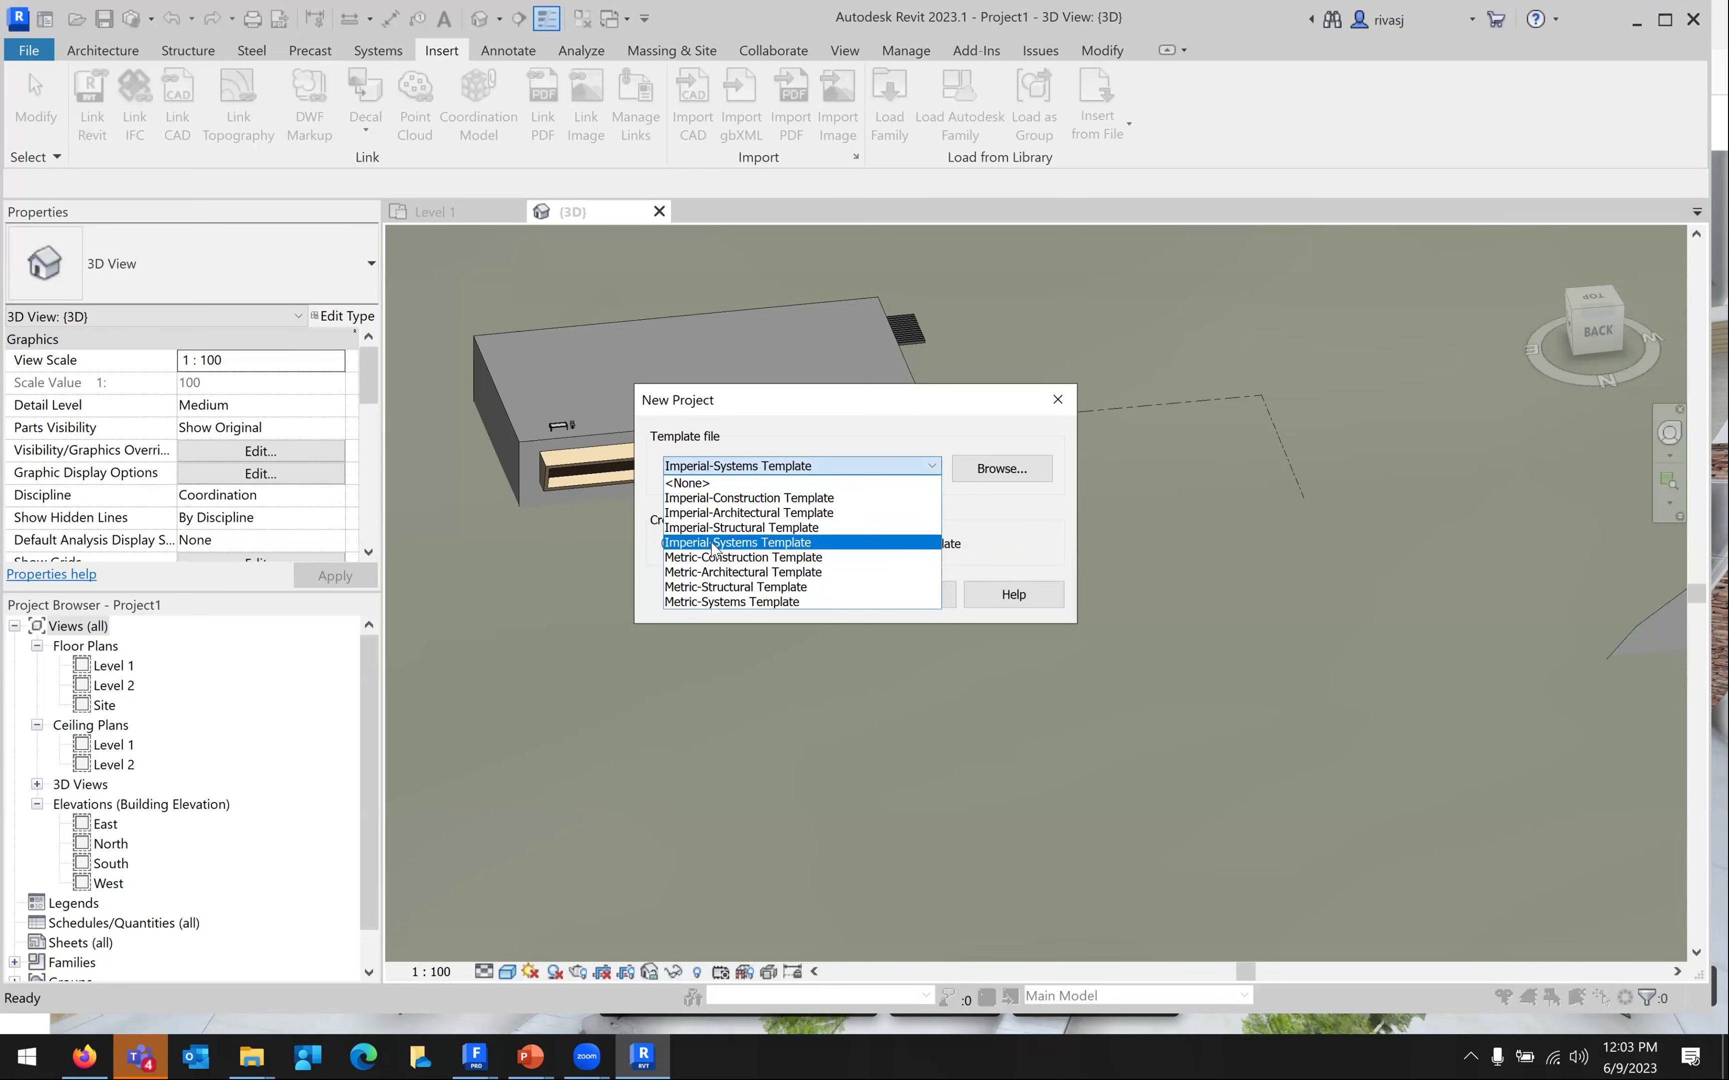
{"action": "left_click", "coordinate": [713, 514]}
{"action": "left_click", "coordinate": [721, 469]}
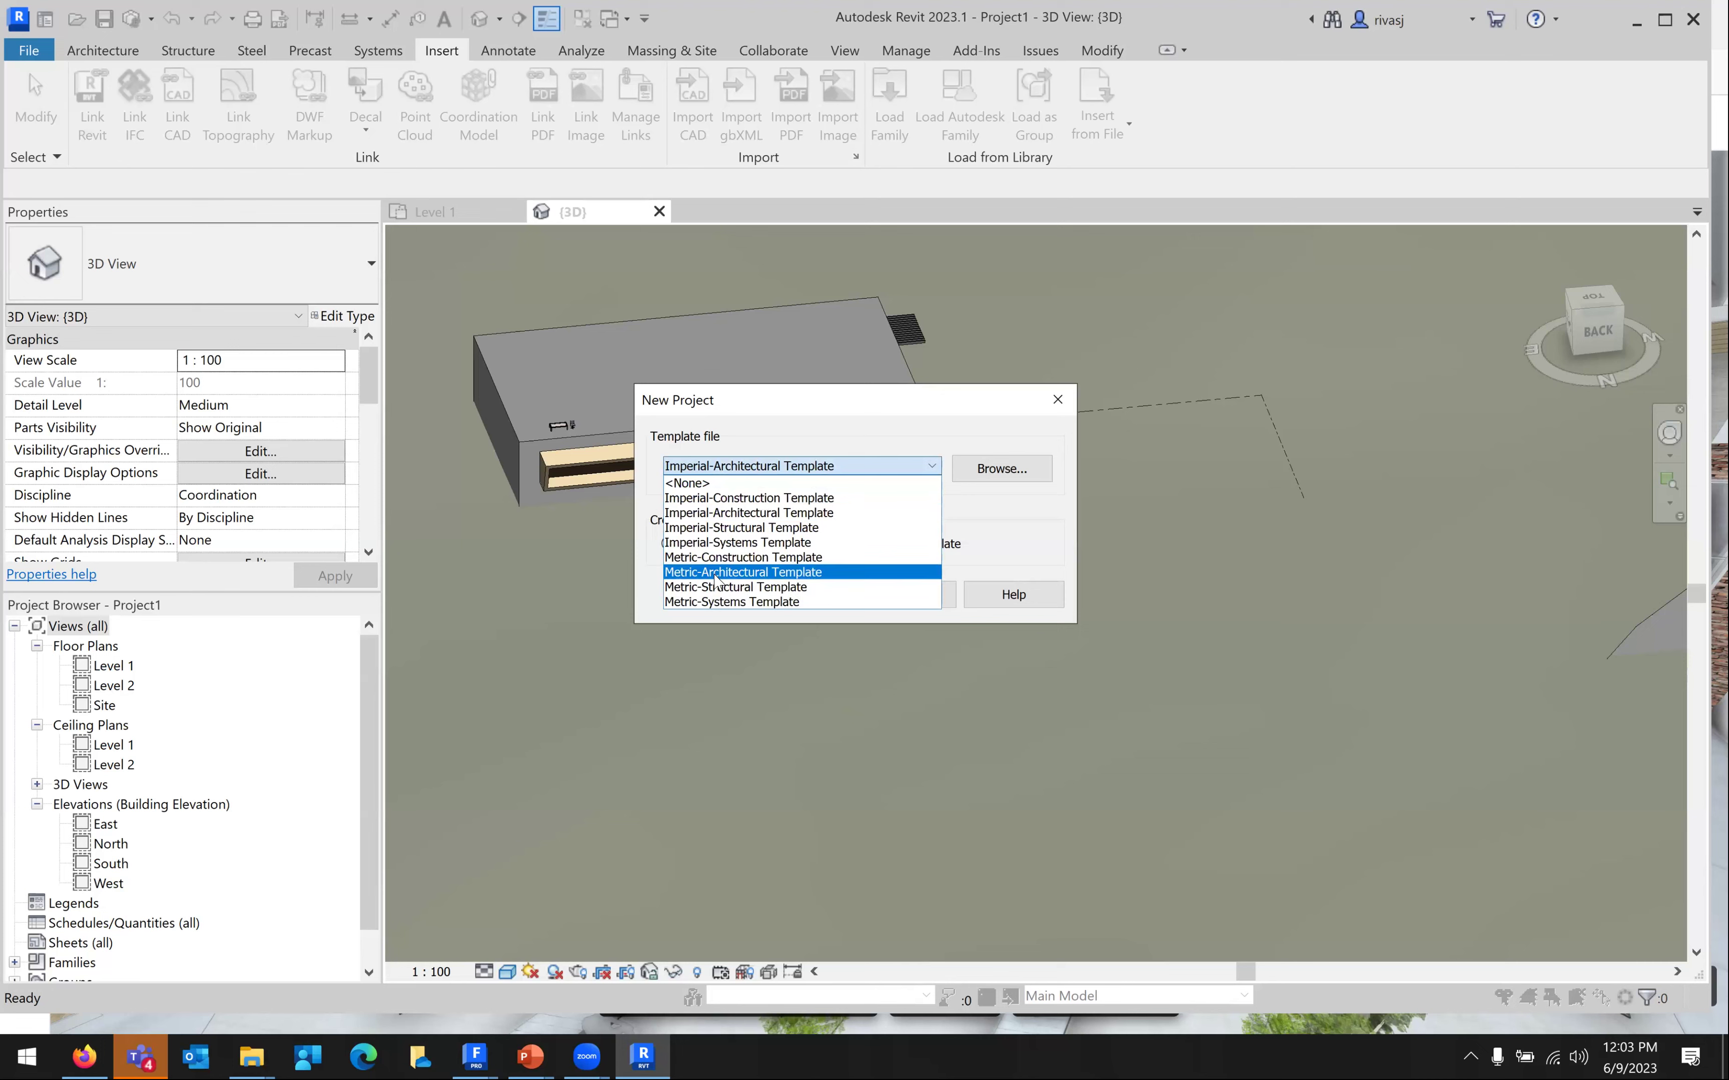
{"action": "left_click", "coordinate": [799, 599]}
{"action": "left_click", "coordinate": [799, 599]}
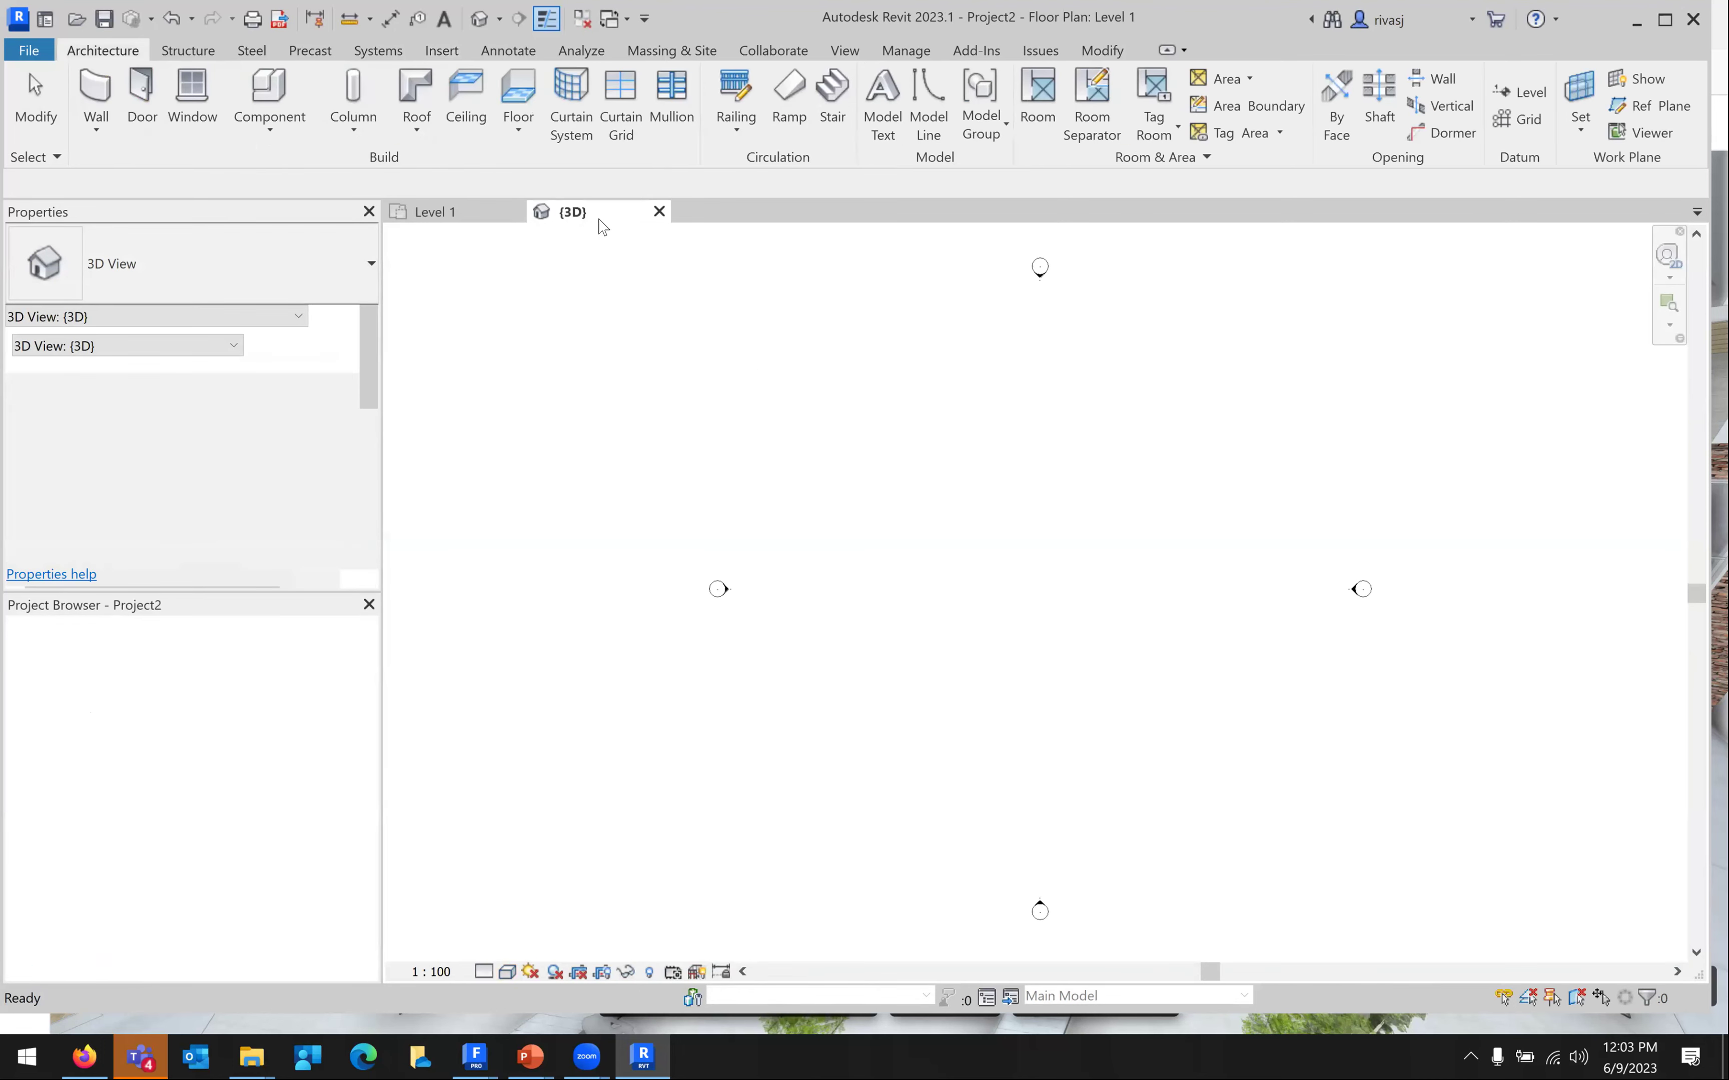
{"action": "left_click", "coordinate": [442, 50]}
Import 2-Link FormIt to Revit.axm from the Lesson 5 folder via Import CAD
{"action": "left_click", "coordinate": [692, 107]}
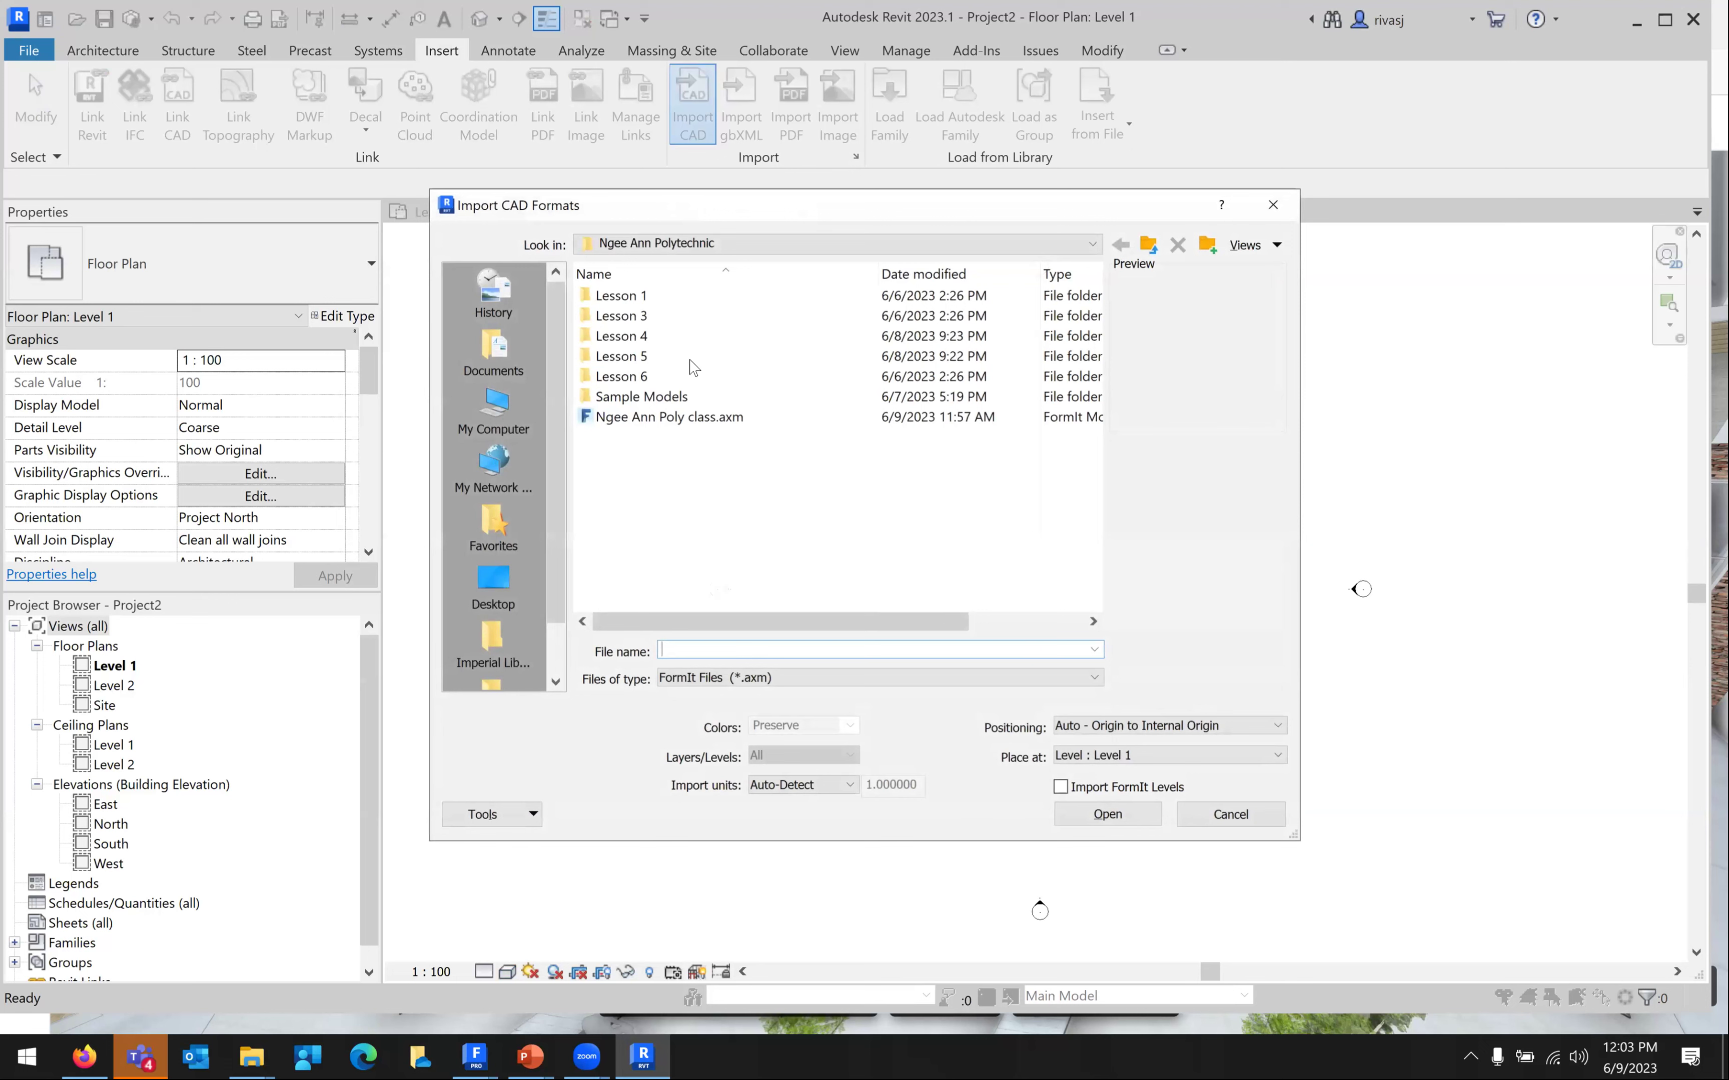
{"action": "double_click", "coordinate": [690, 357]}
{"action": "left_click", "coordinate": [695, 375]}
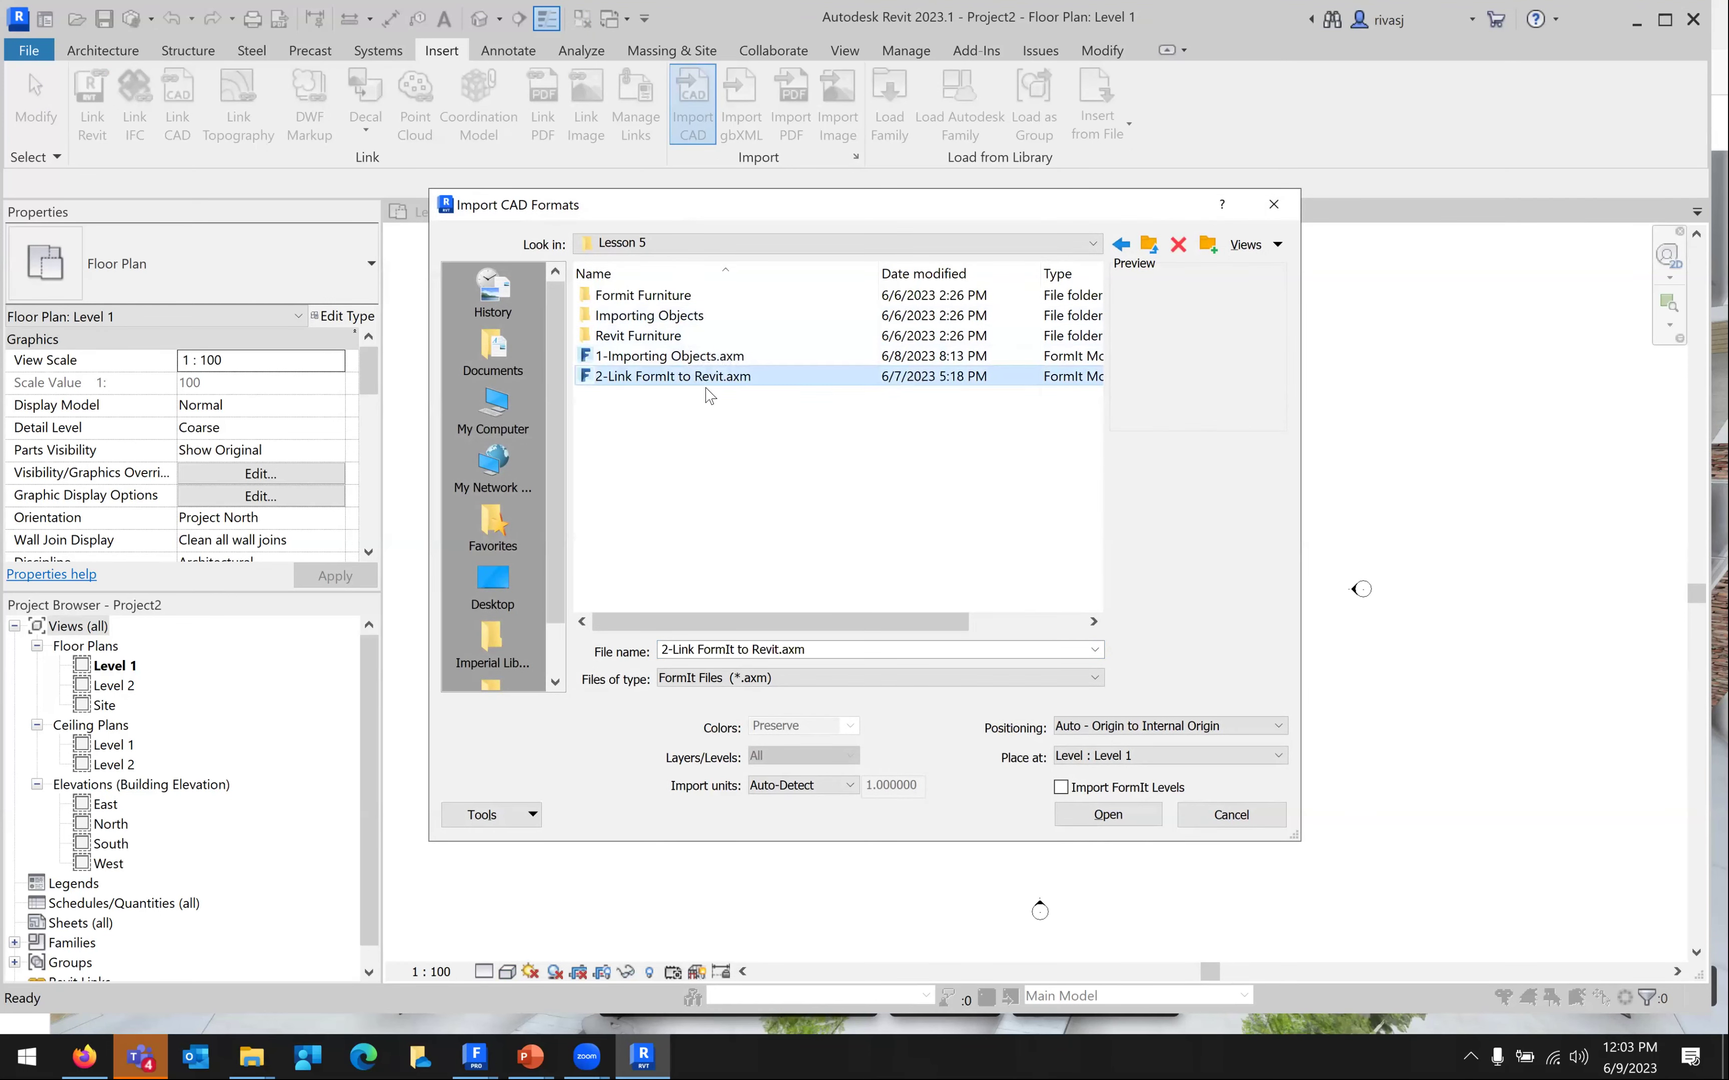
{"action": "left_click", "coordinate": [1108, 815]}
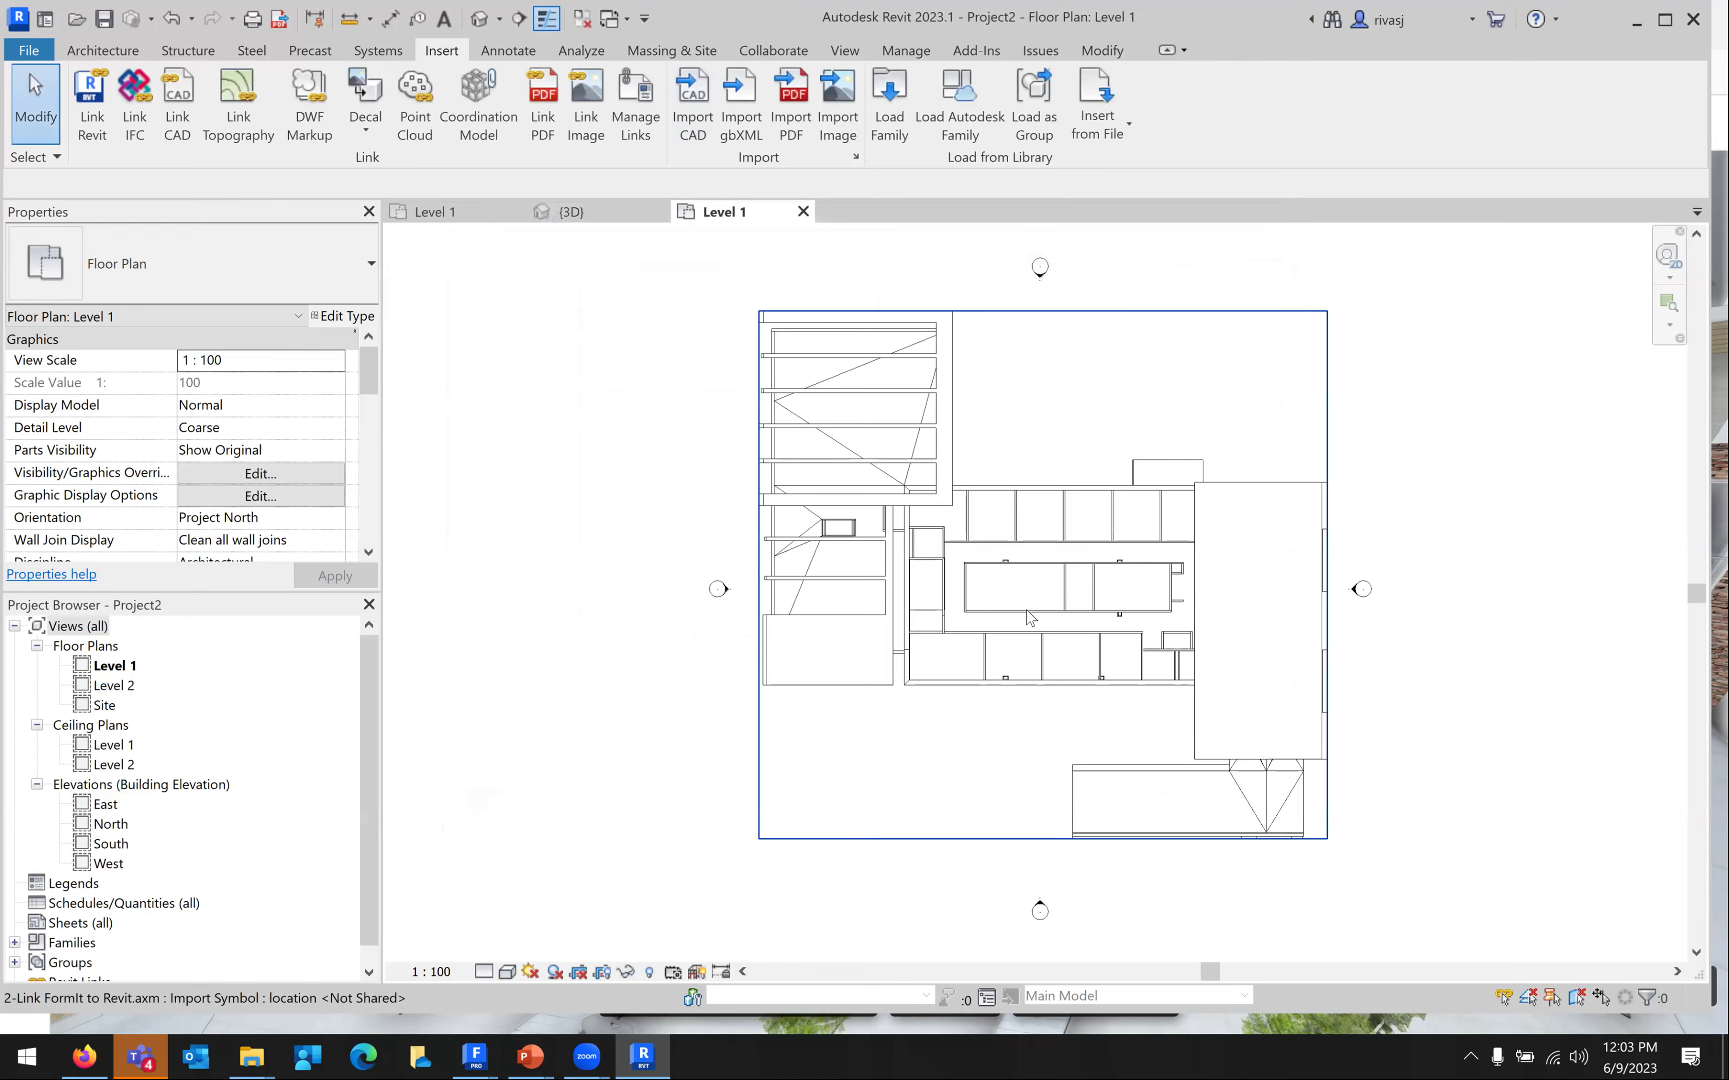
In the 3D view, explode the imported model and select its pieces, including a long interior wall
{"action": "left_click", "coordinate": [479, 19]}
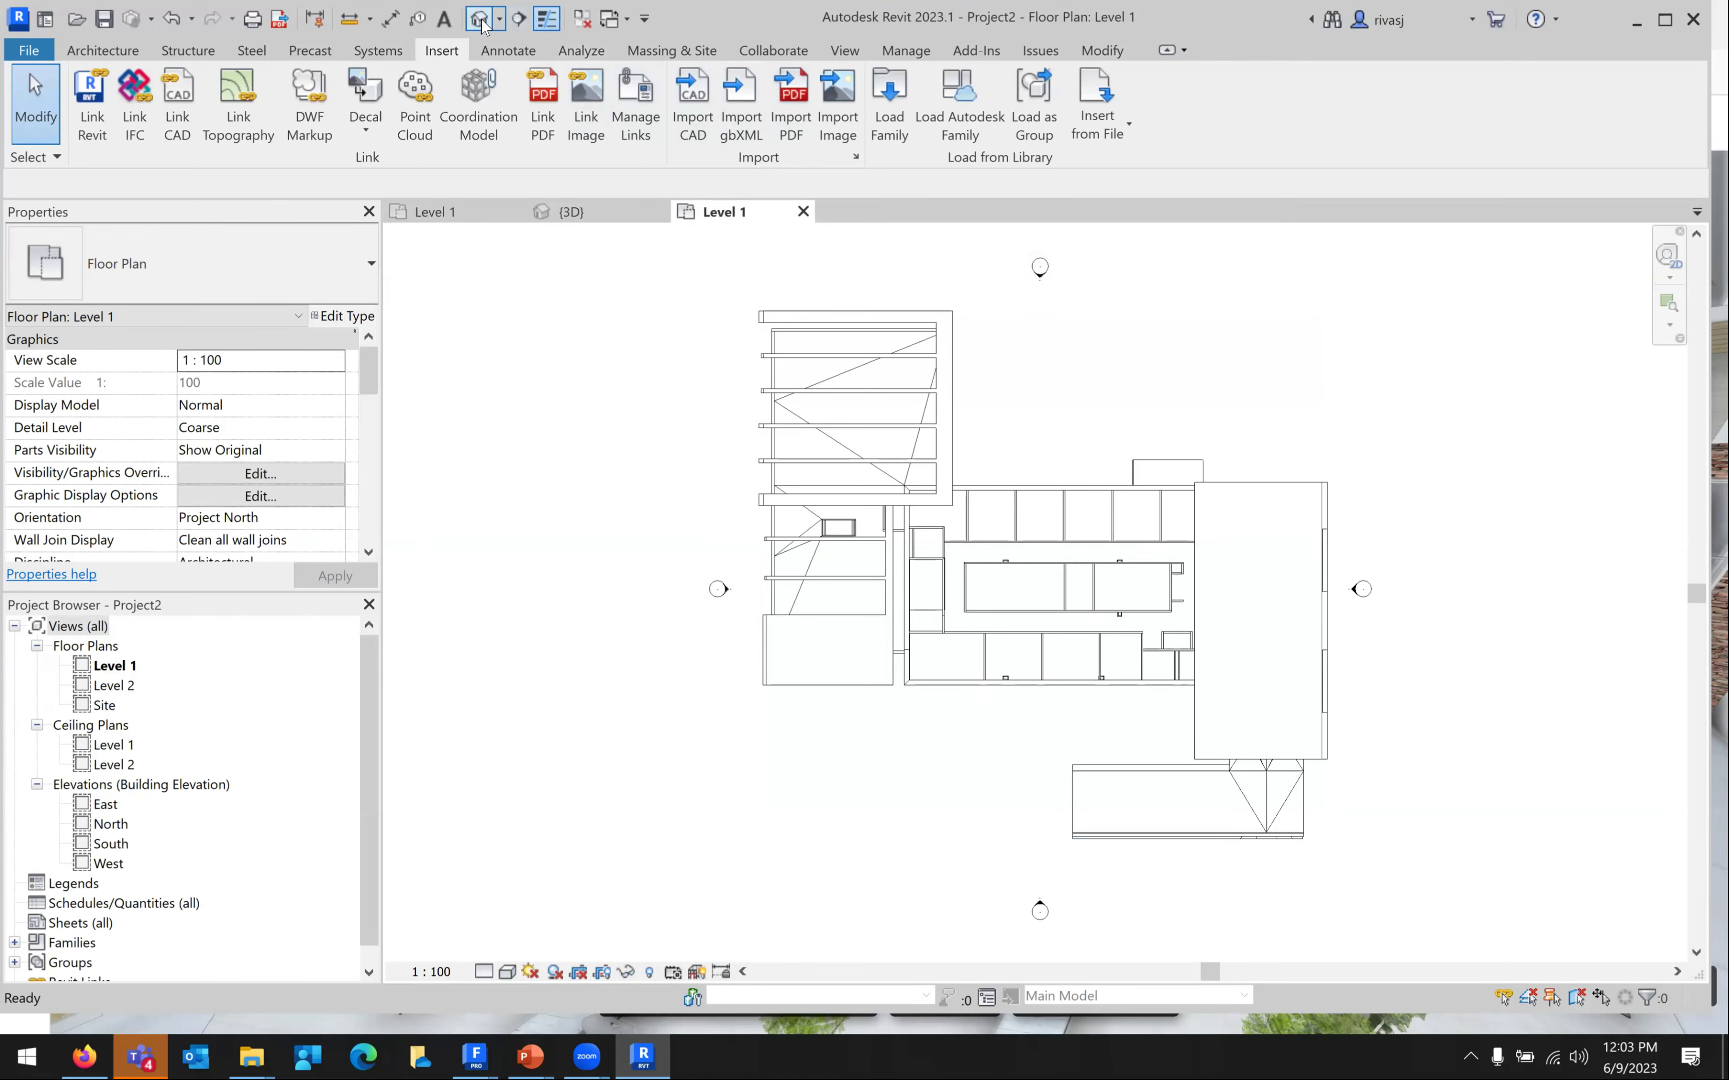
{"action": "left_click", "coordinate": [1075, 485]}
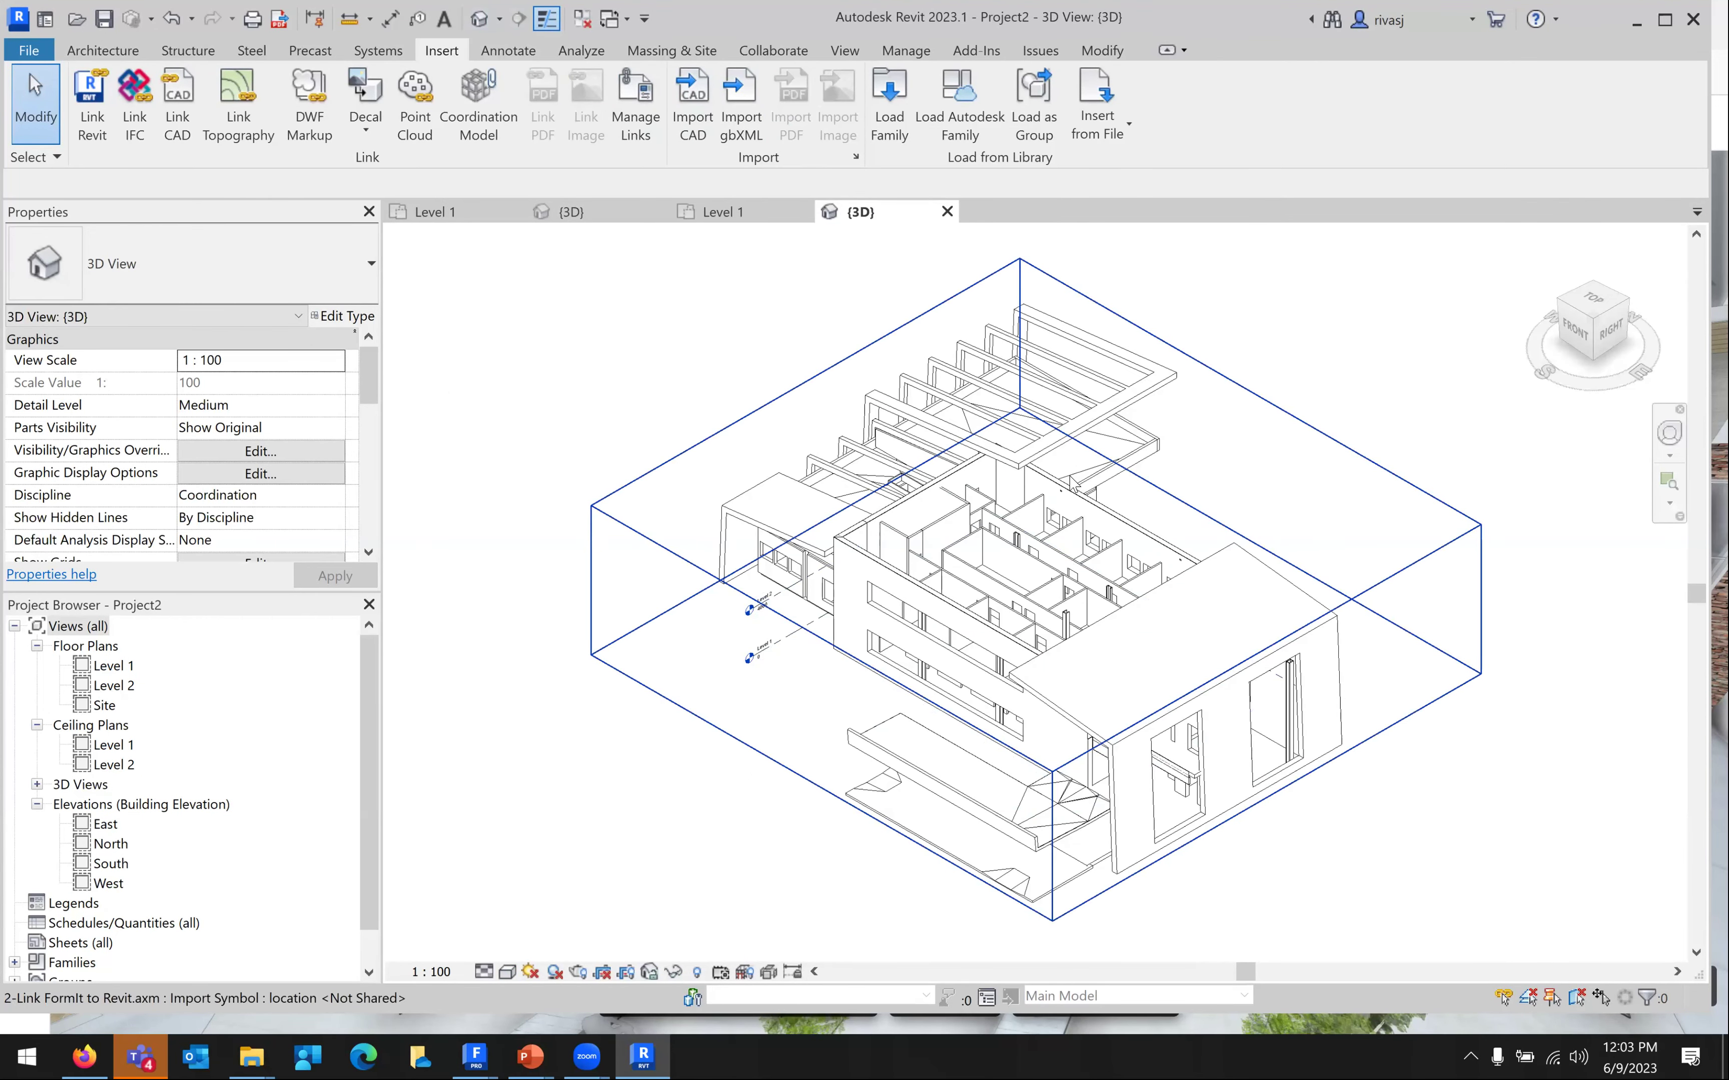
{"action": "left_click", "coordinate": [1029, 115]}
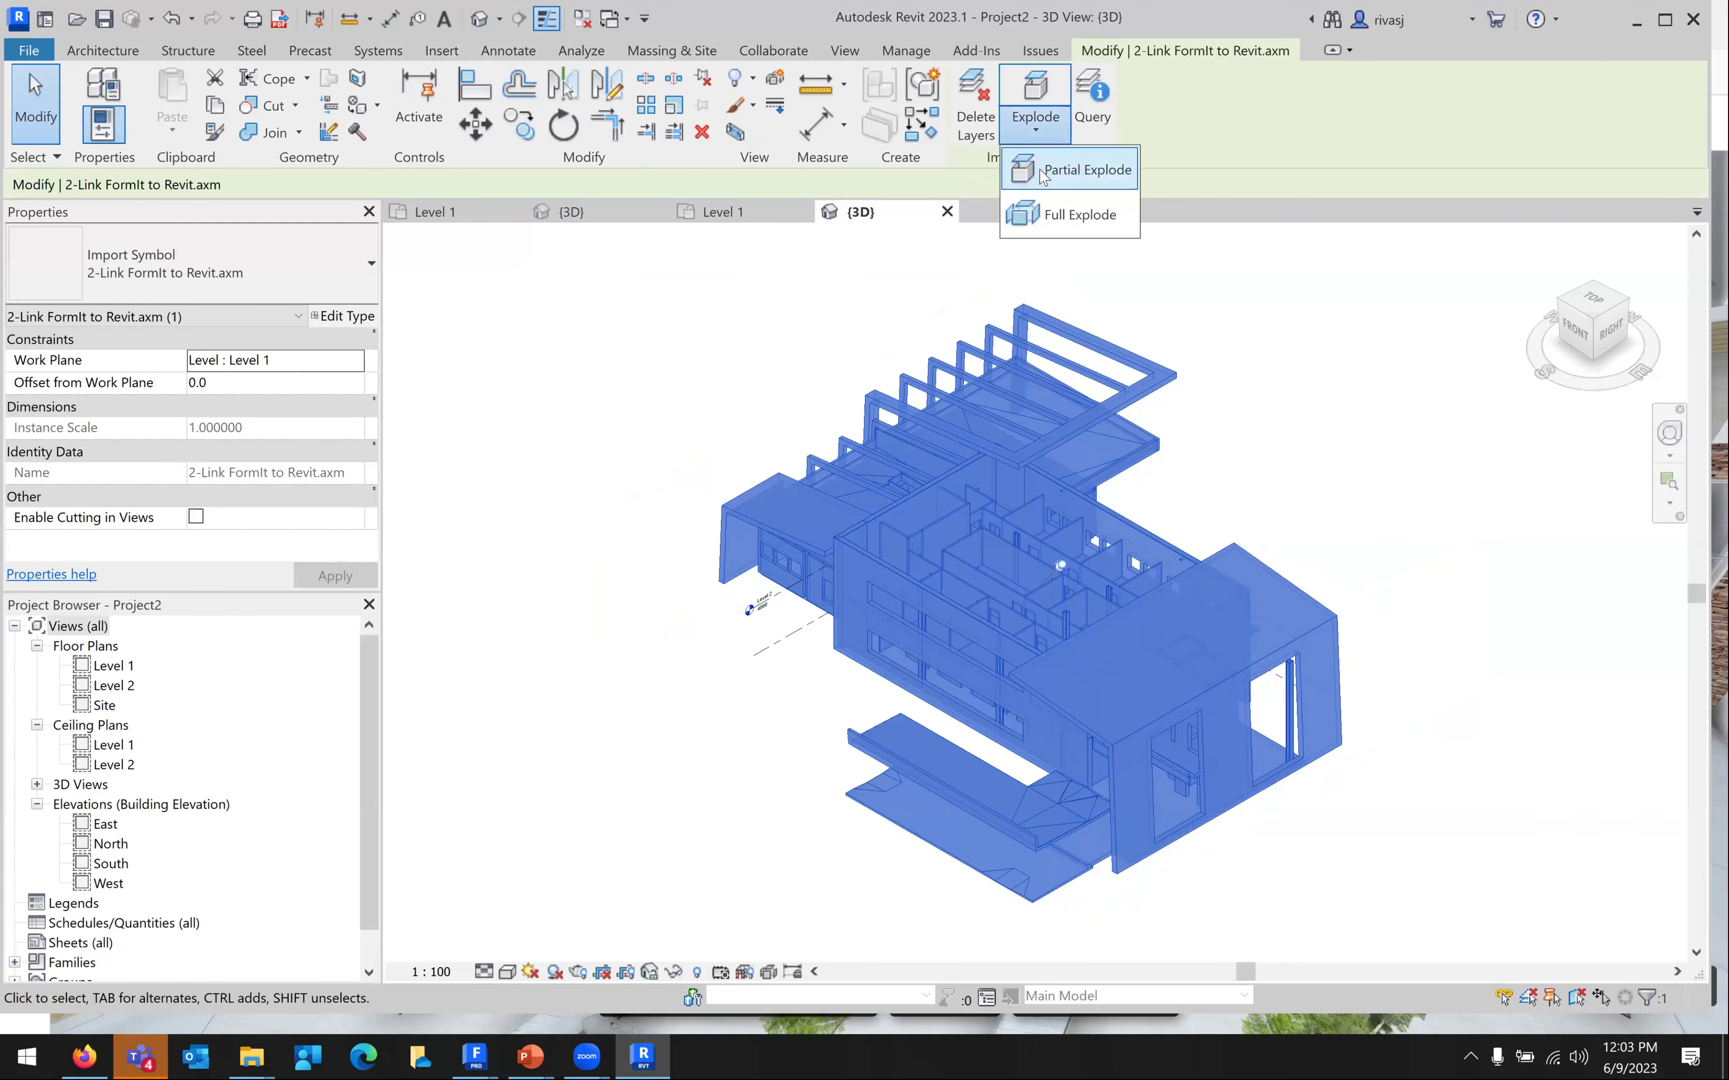
{"action": "left_click", "coordinate": [1091, 166]}
{"action": "scroll", "coordinate": [1102, 542], "scroll_direction": "up", "scroll_amount": 3}
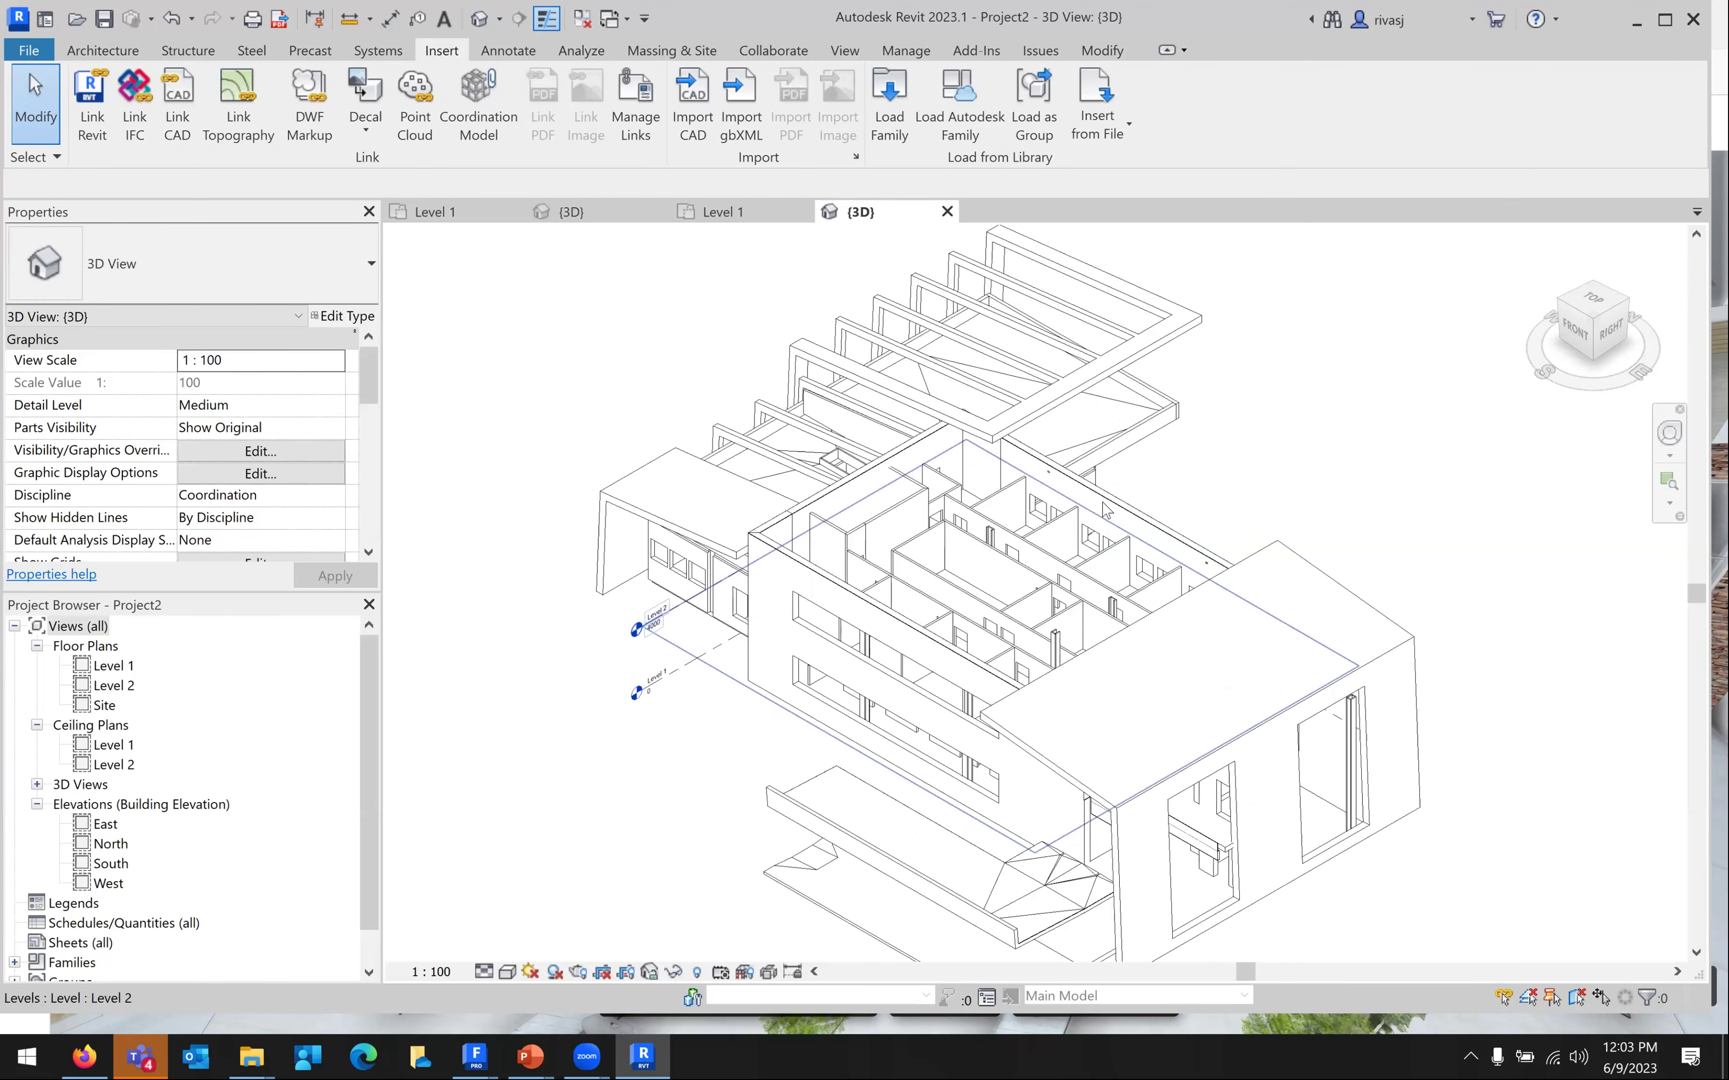
{"action": "left_click", "coordinate": [1061, 531]}
{"action": "scroll", "coordinate": [1018, 560], "scroll_direction": "up", "scroll_amount": 3}
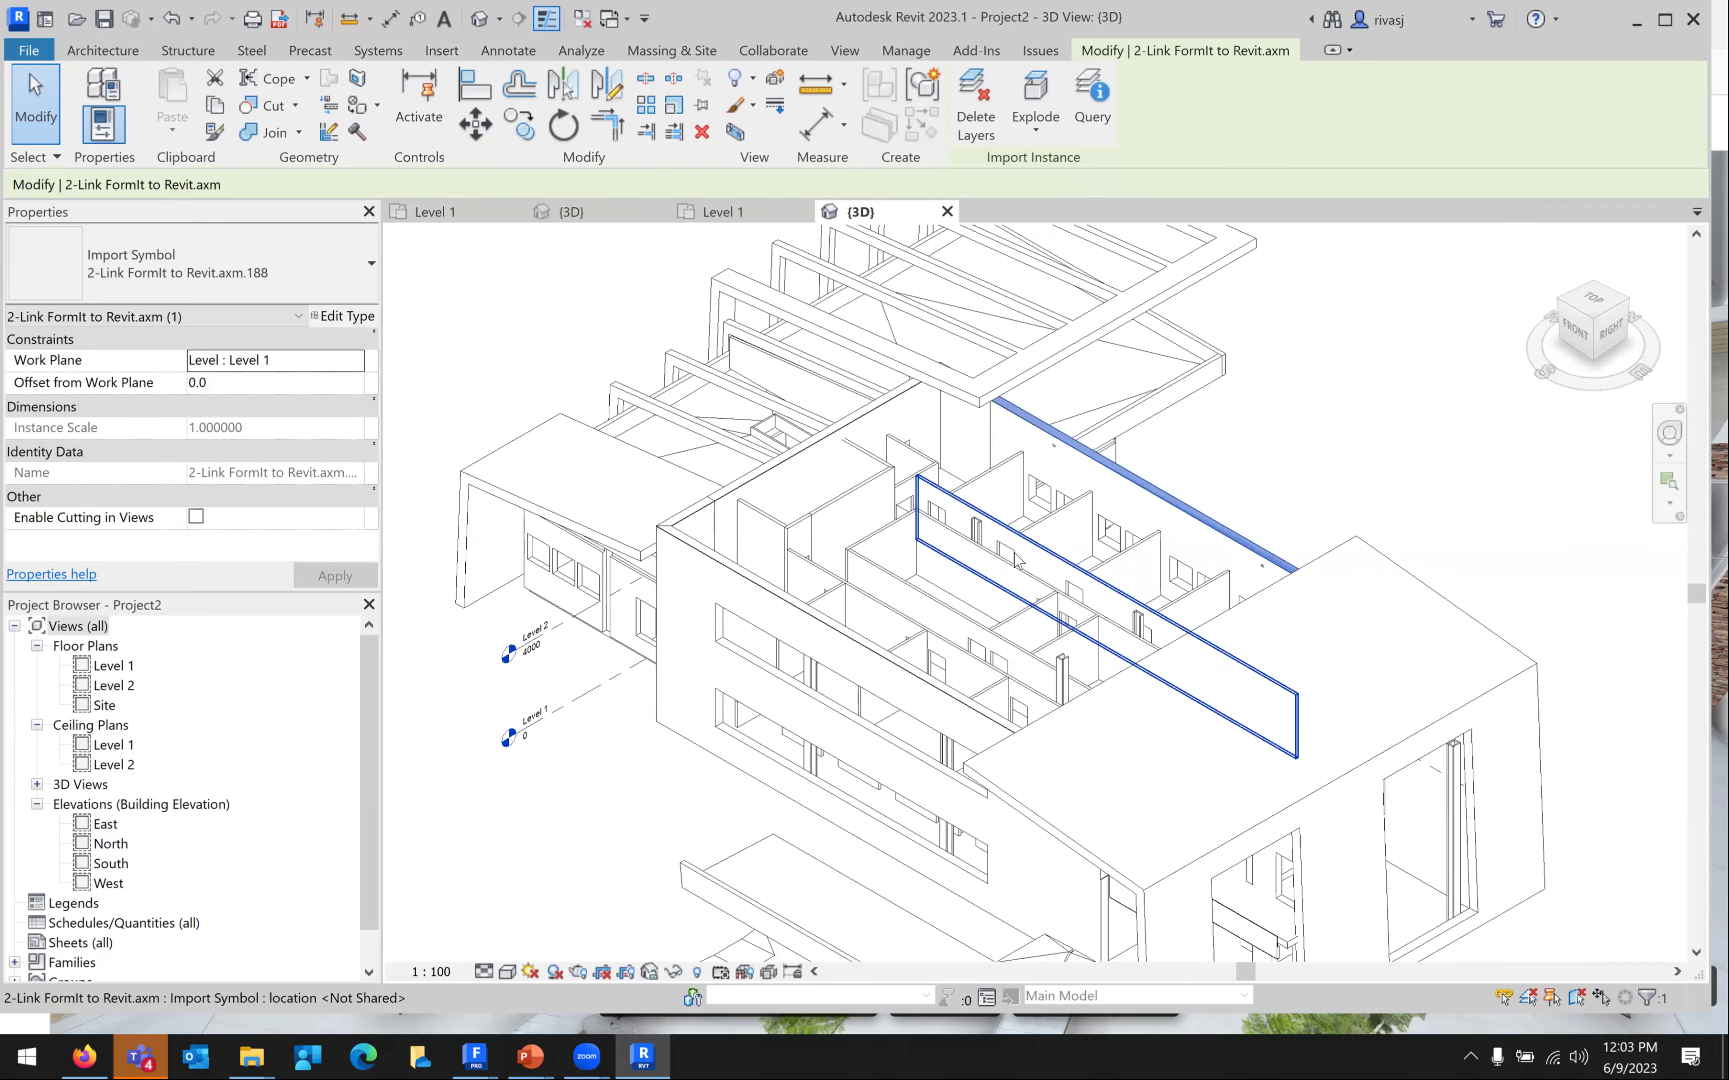
{"action": "left_click", "coordinate": [999, 568]}
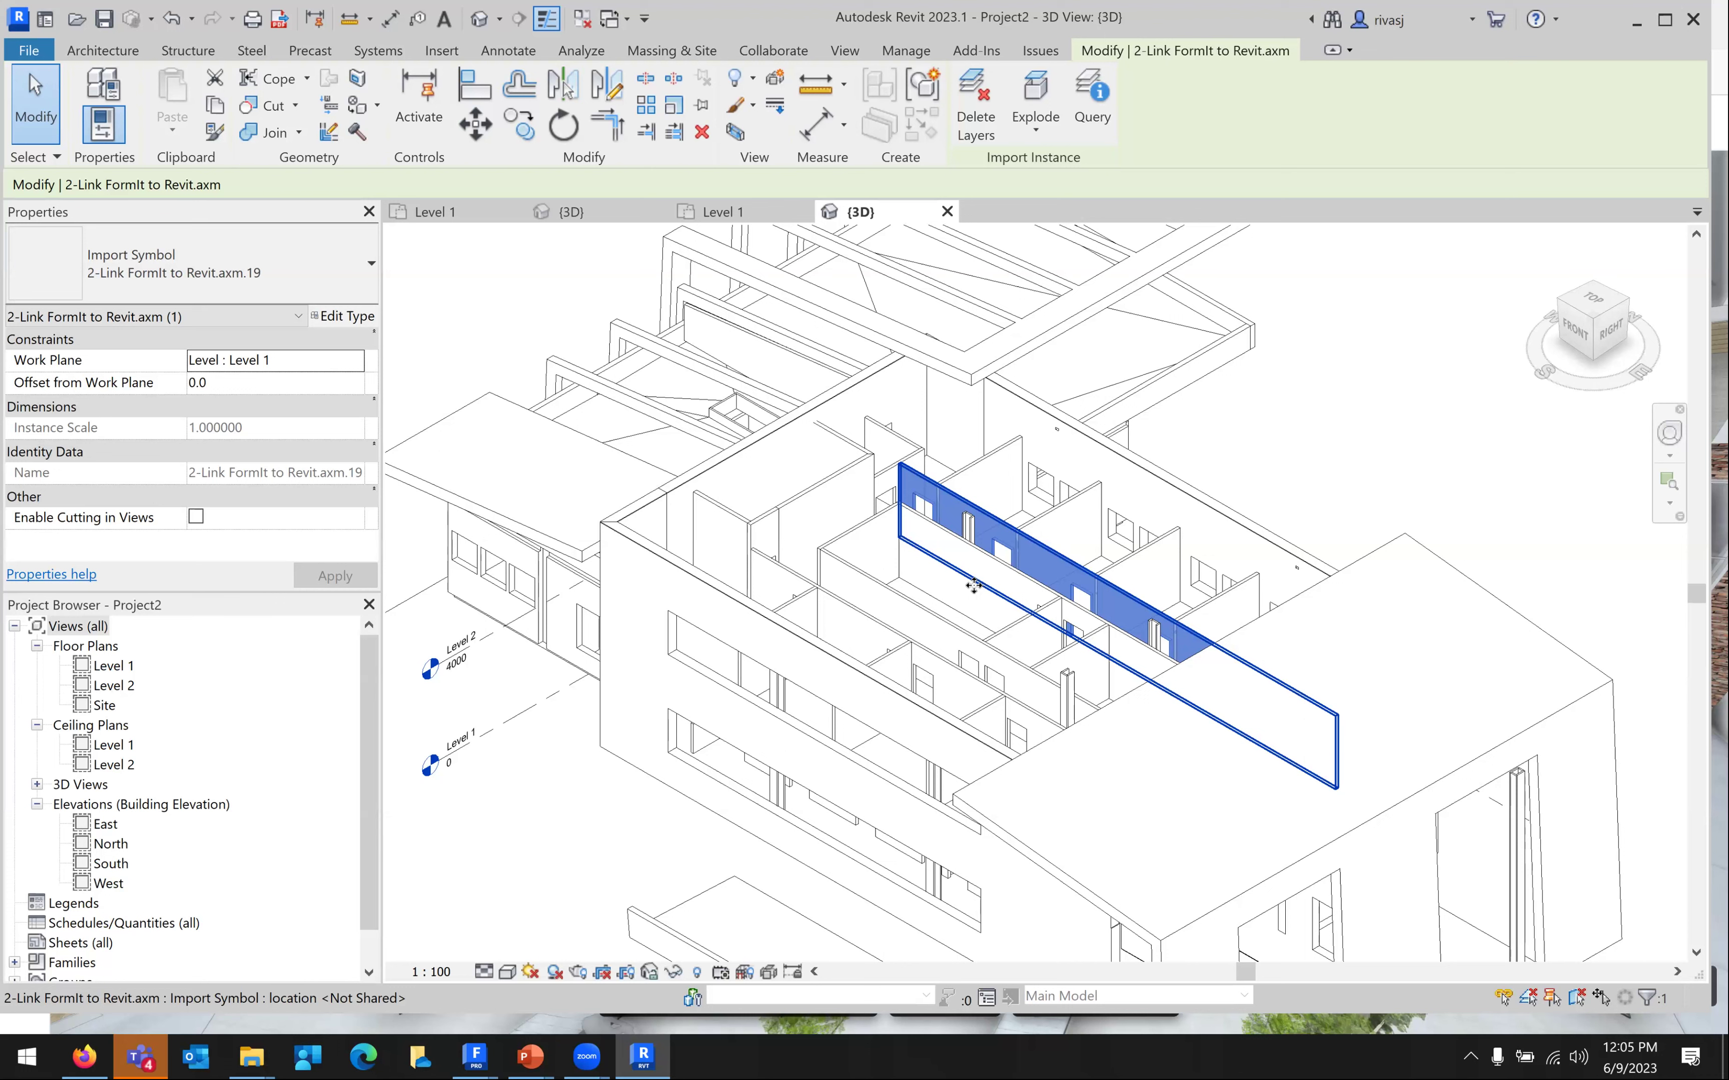
Launch Notepad from the Start search and move its window fully into view
{"action": "key", "text": "super"}
{"action": "type", "text": "note["}
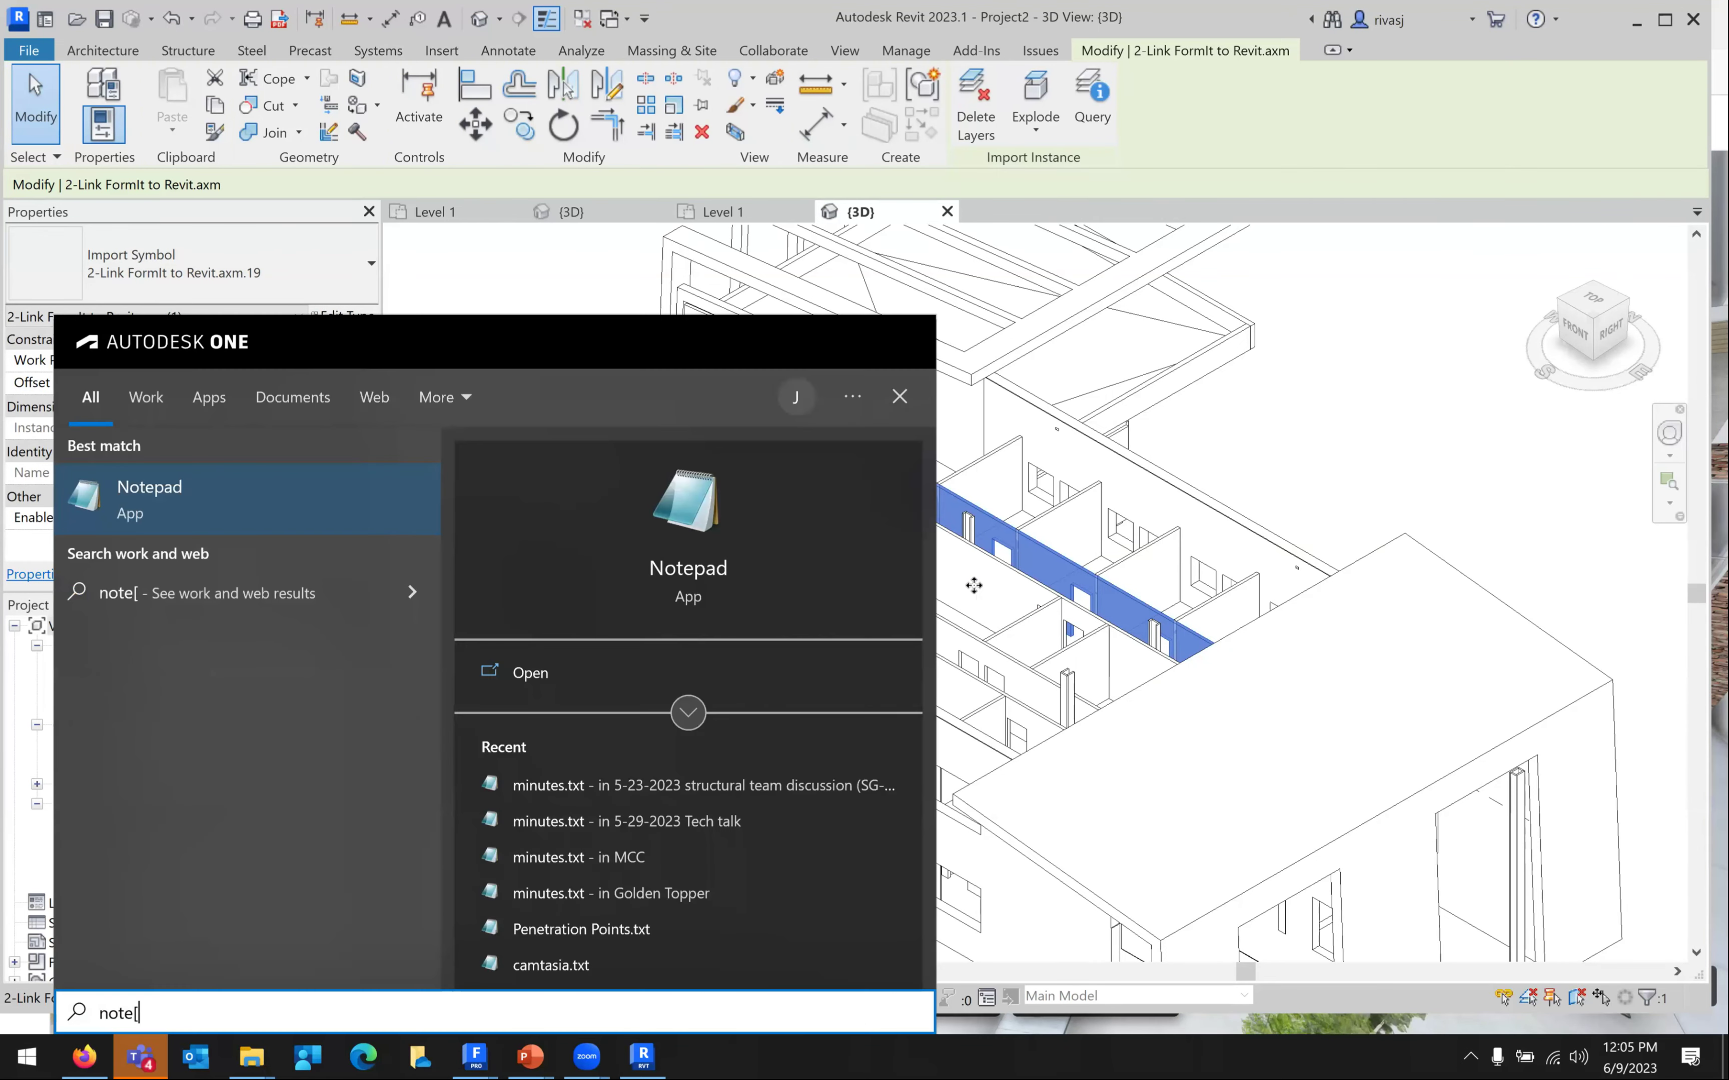
{"action": "key", "text": "Return"}
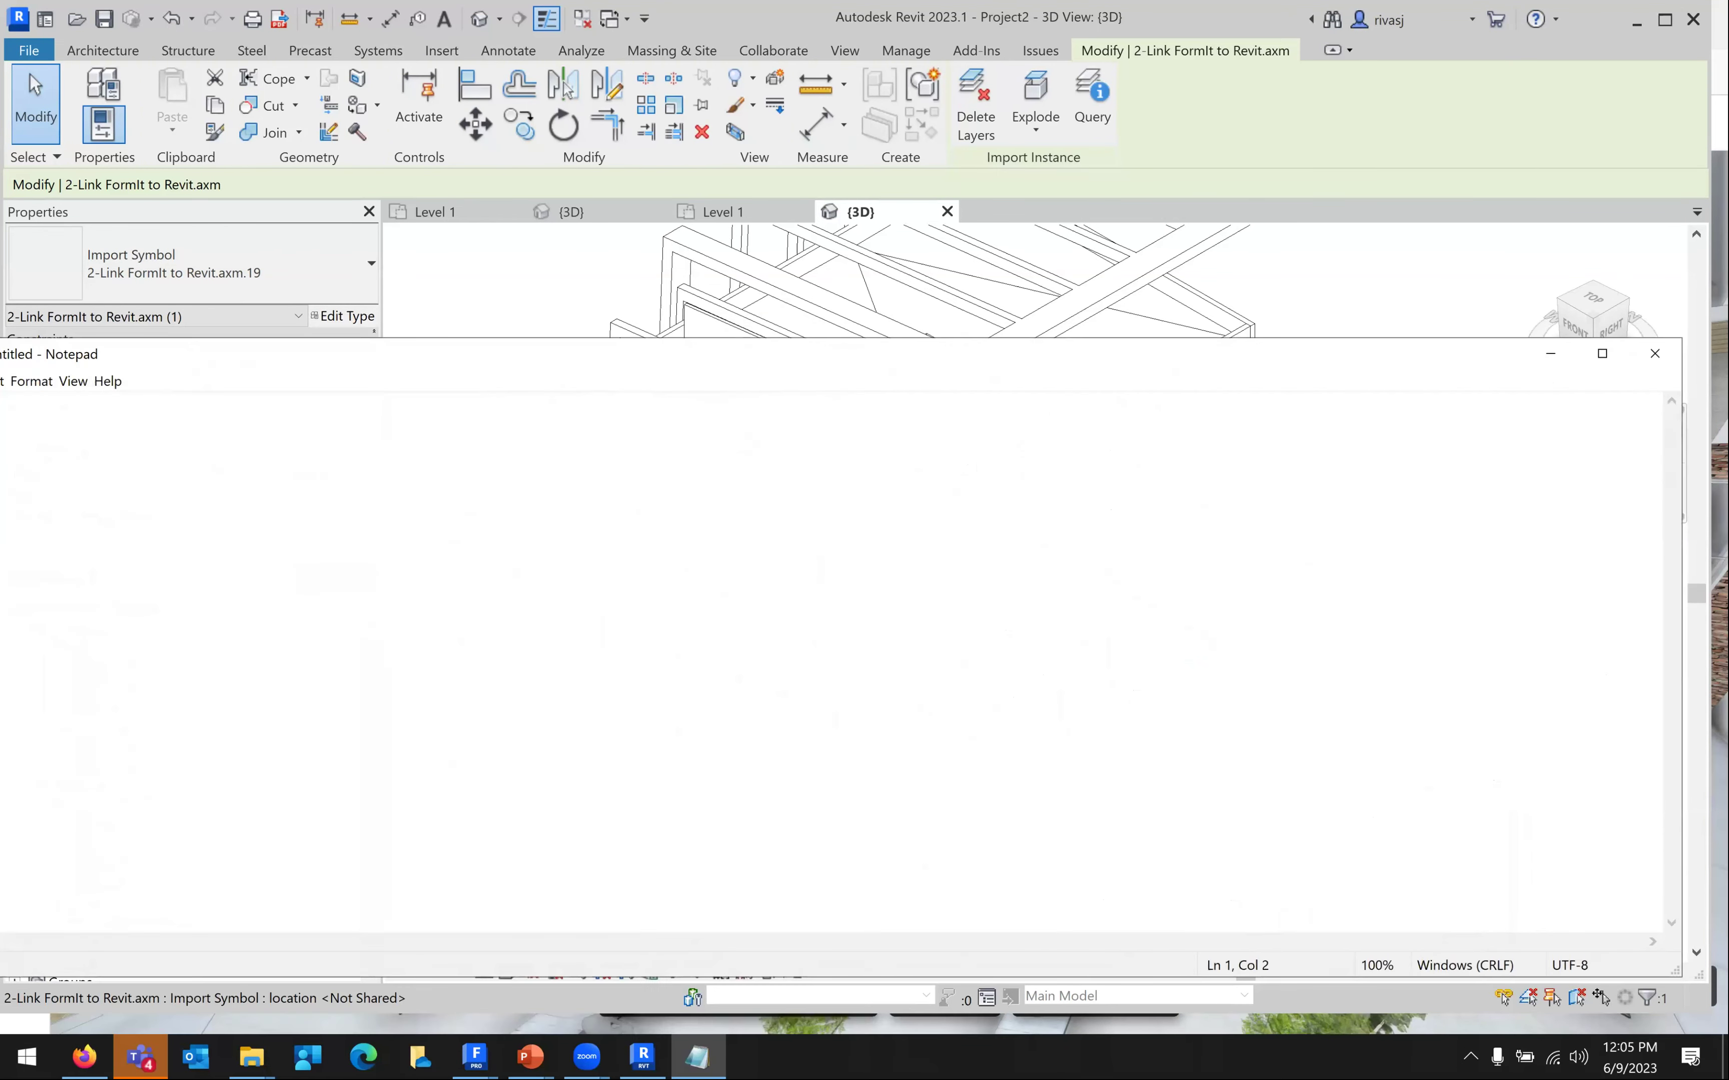
{"action": "left_click_drag", "start_coordinate": [1078, 355], "coordinate": [1270, 325]}
Set Notepad's font size to 20 and type the presenter's contact e-mail address
{"action": "left_click", "coordinate": [264, 352]}
{"action": "mouse_move", "coordinate": [227, 356]}
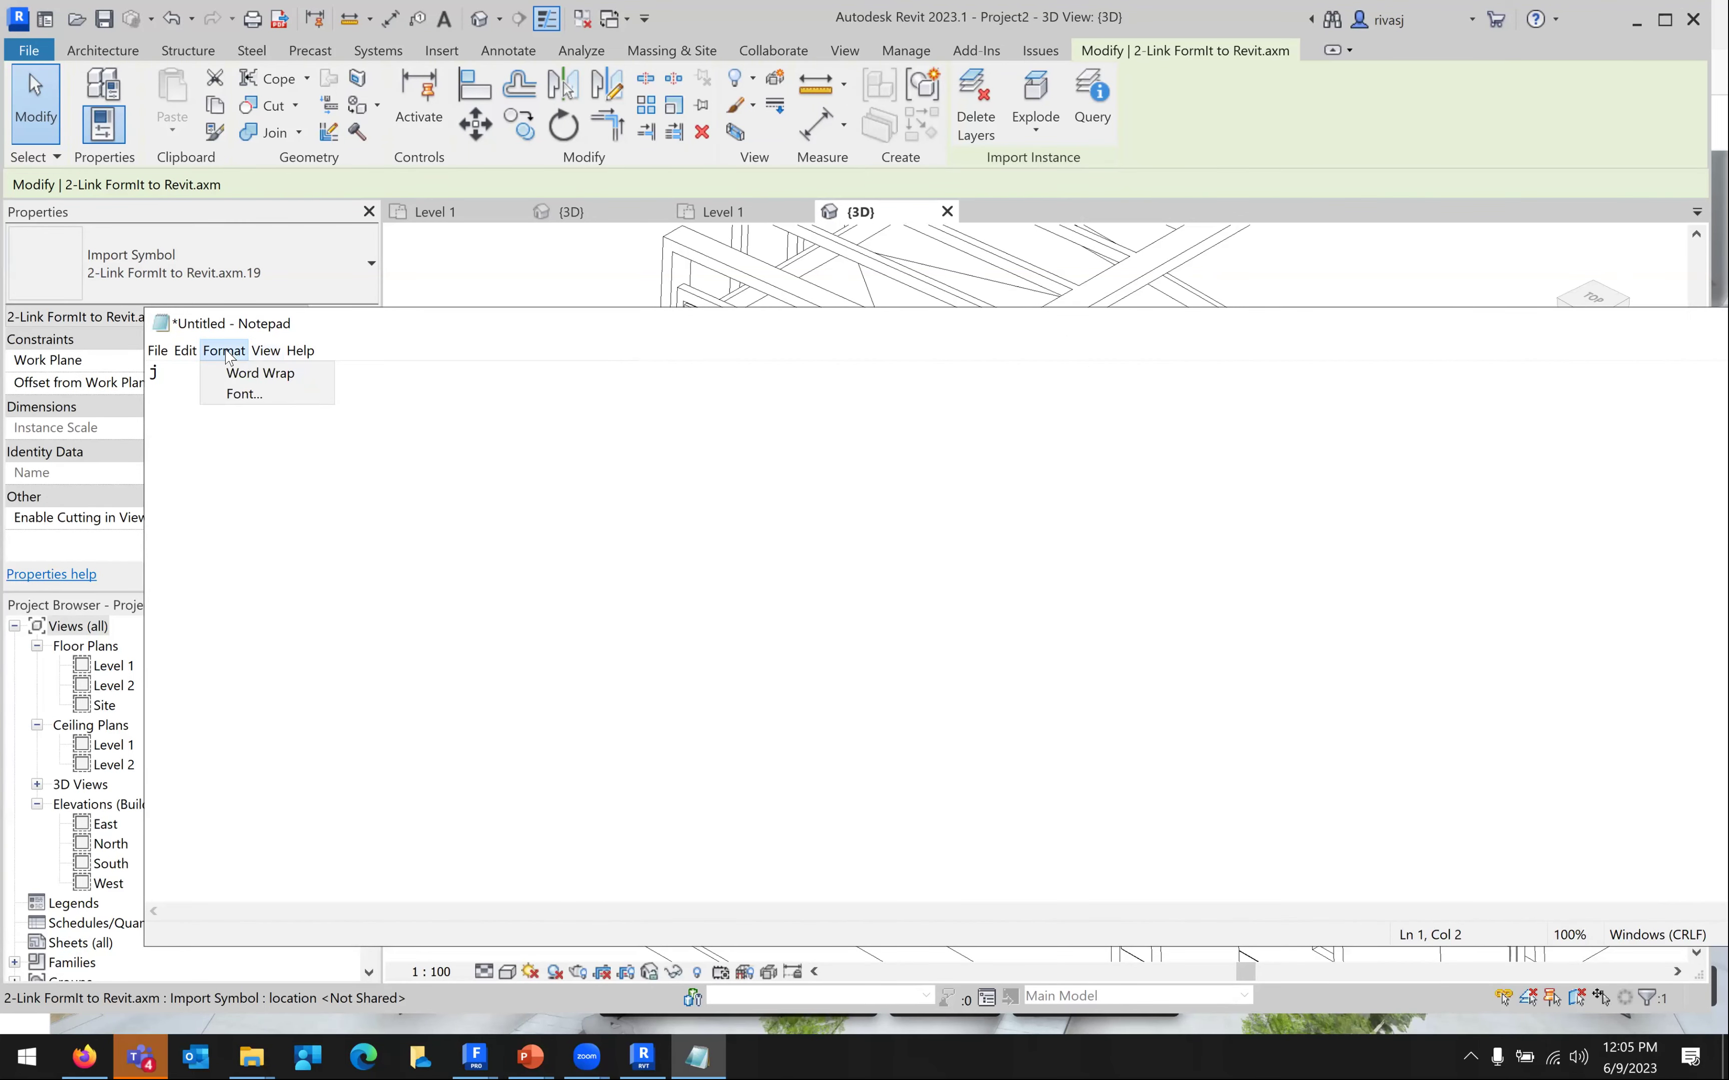
{"action": "left_click", "coordinate": [242, 394]}
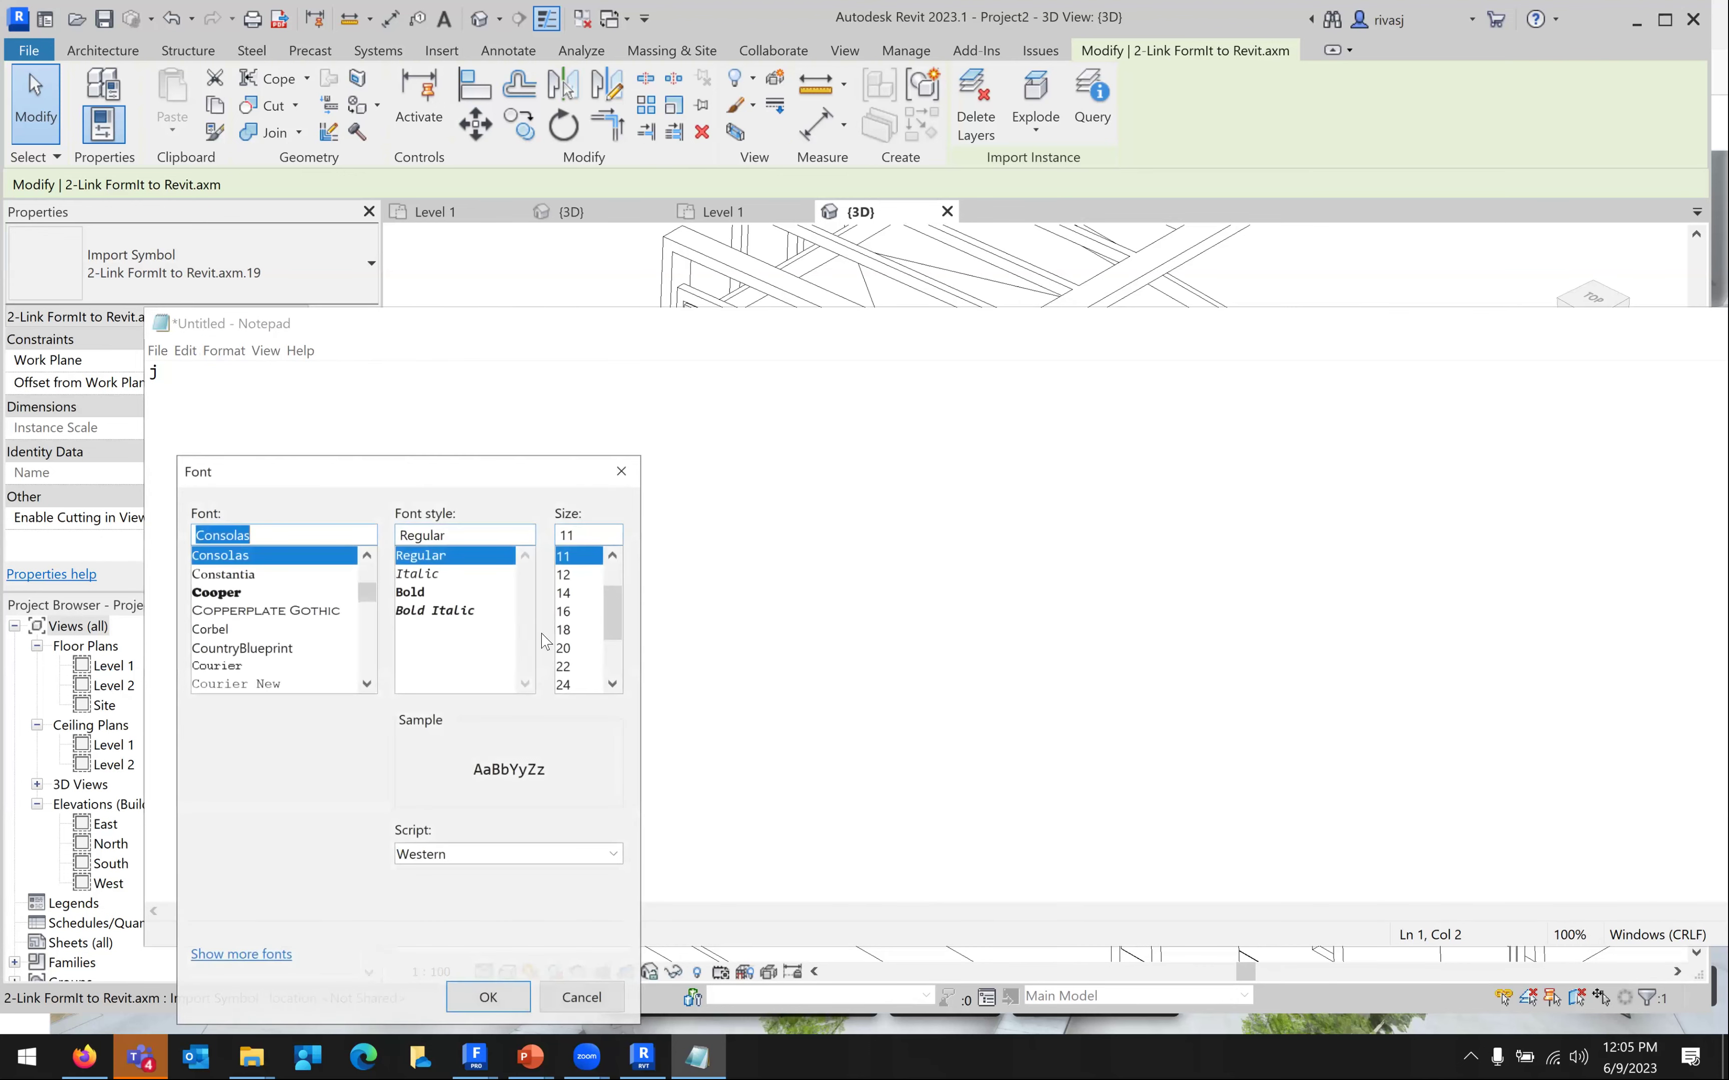
{"action": "left_click", "coordinate": [565, 648]}
{"action": "left_click_drag", "start_coordinate": [540, 464], "coordinate": [622, 315]}
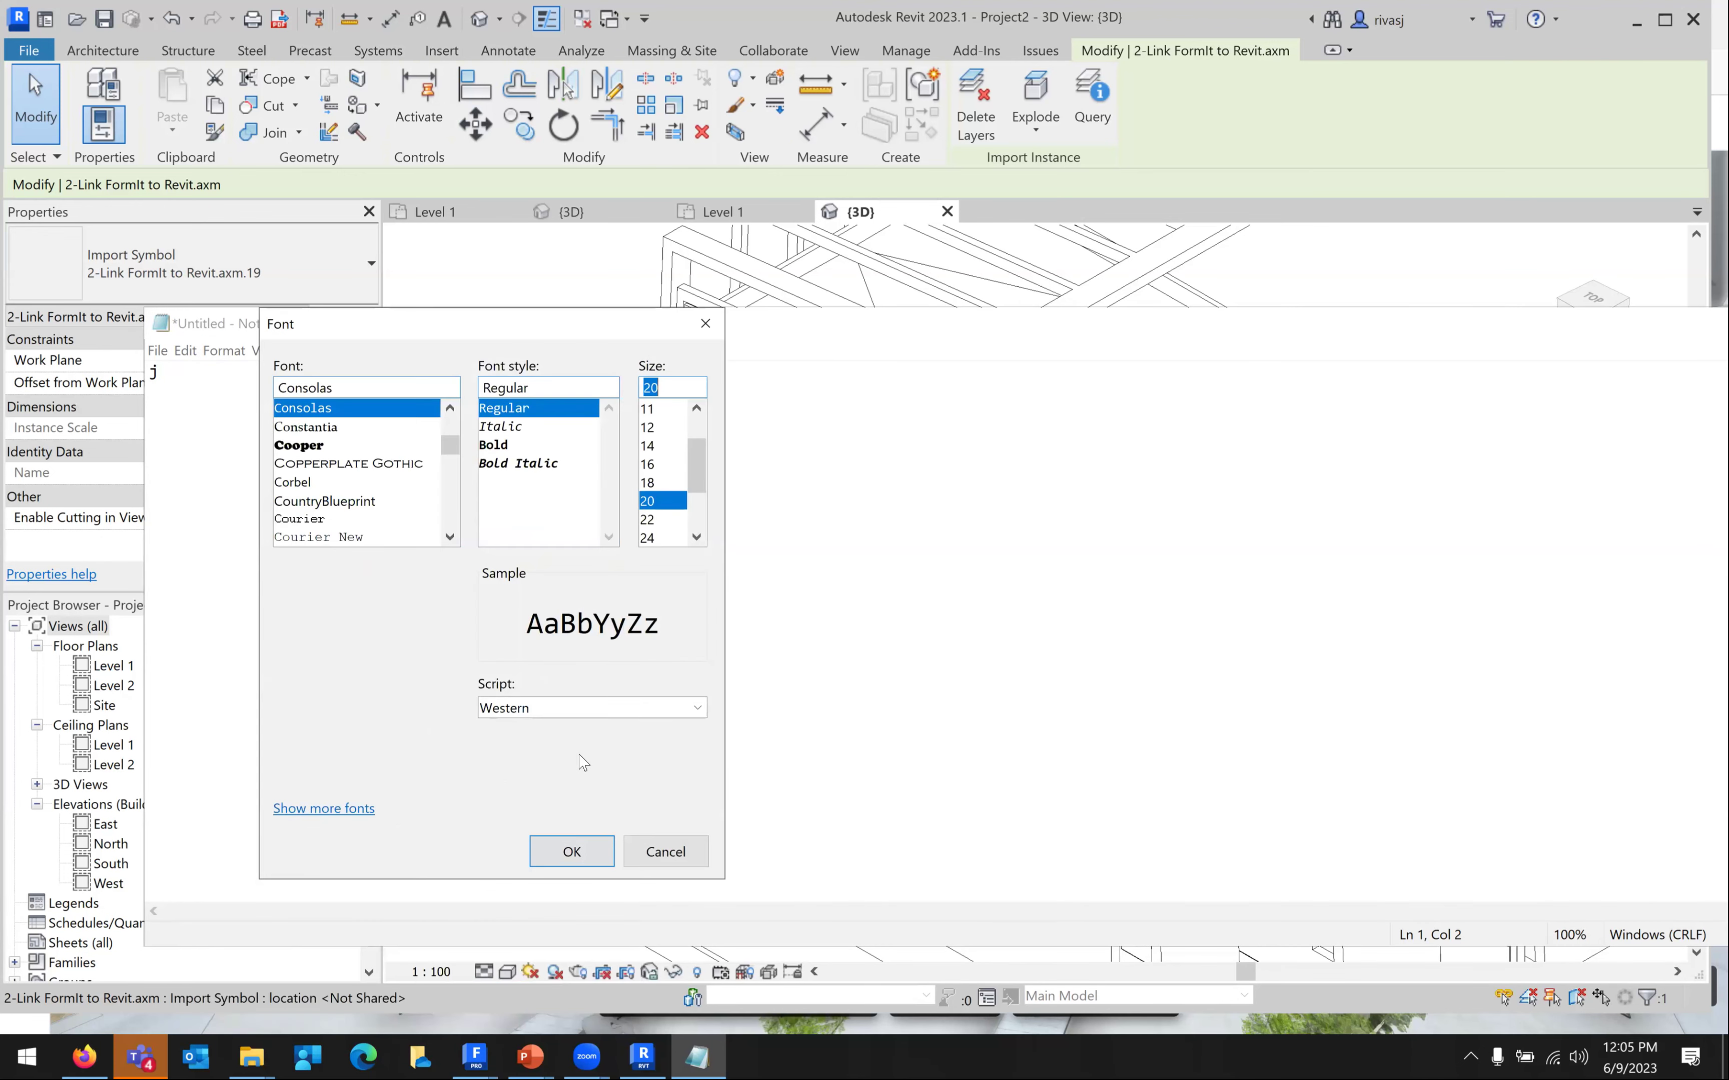
{"action": "left_click", "coordinate": [571, 852]}
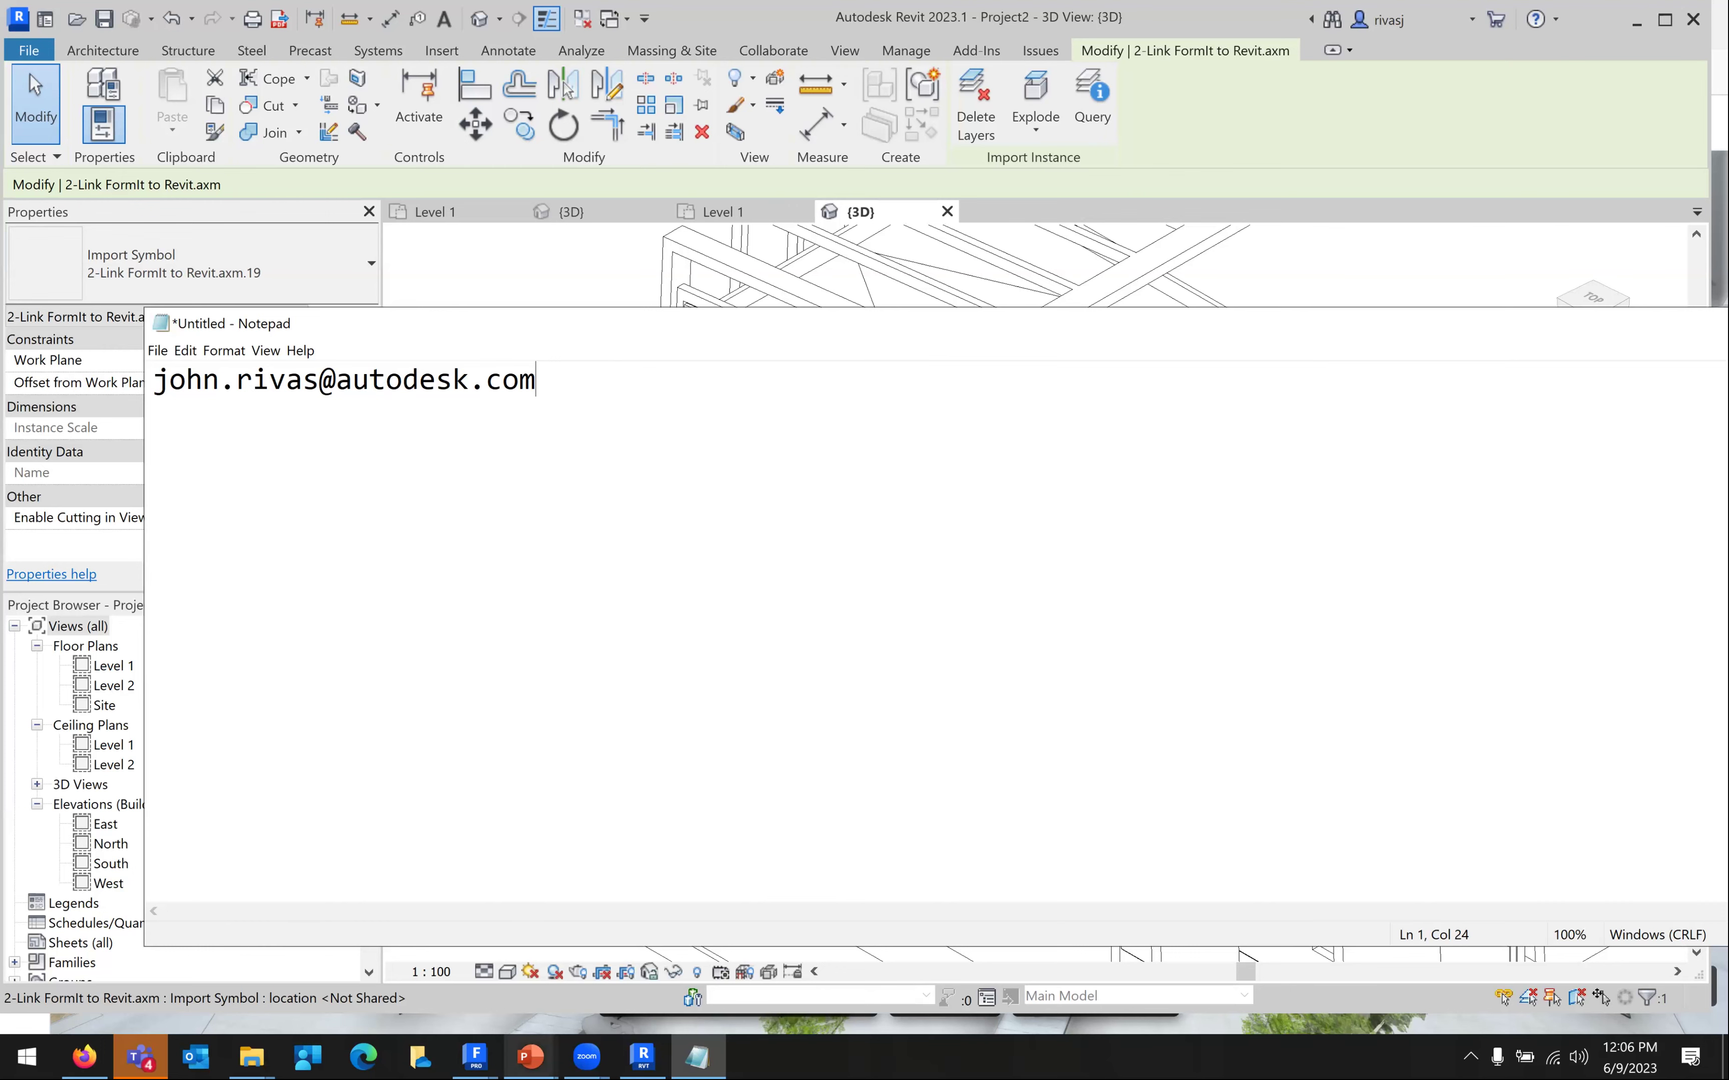
{"action": "left_click", "coordinate": [474, 1056]}
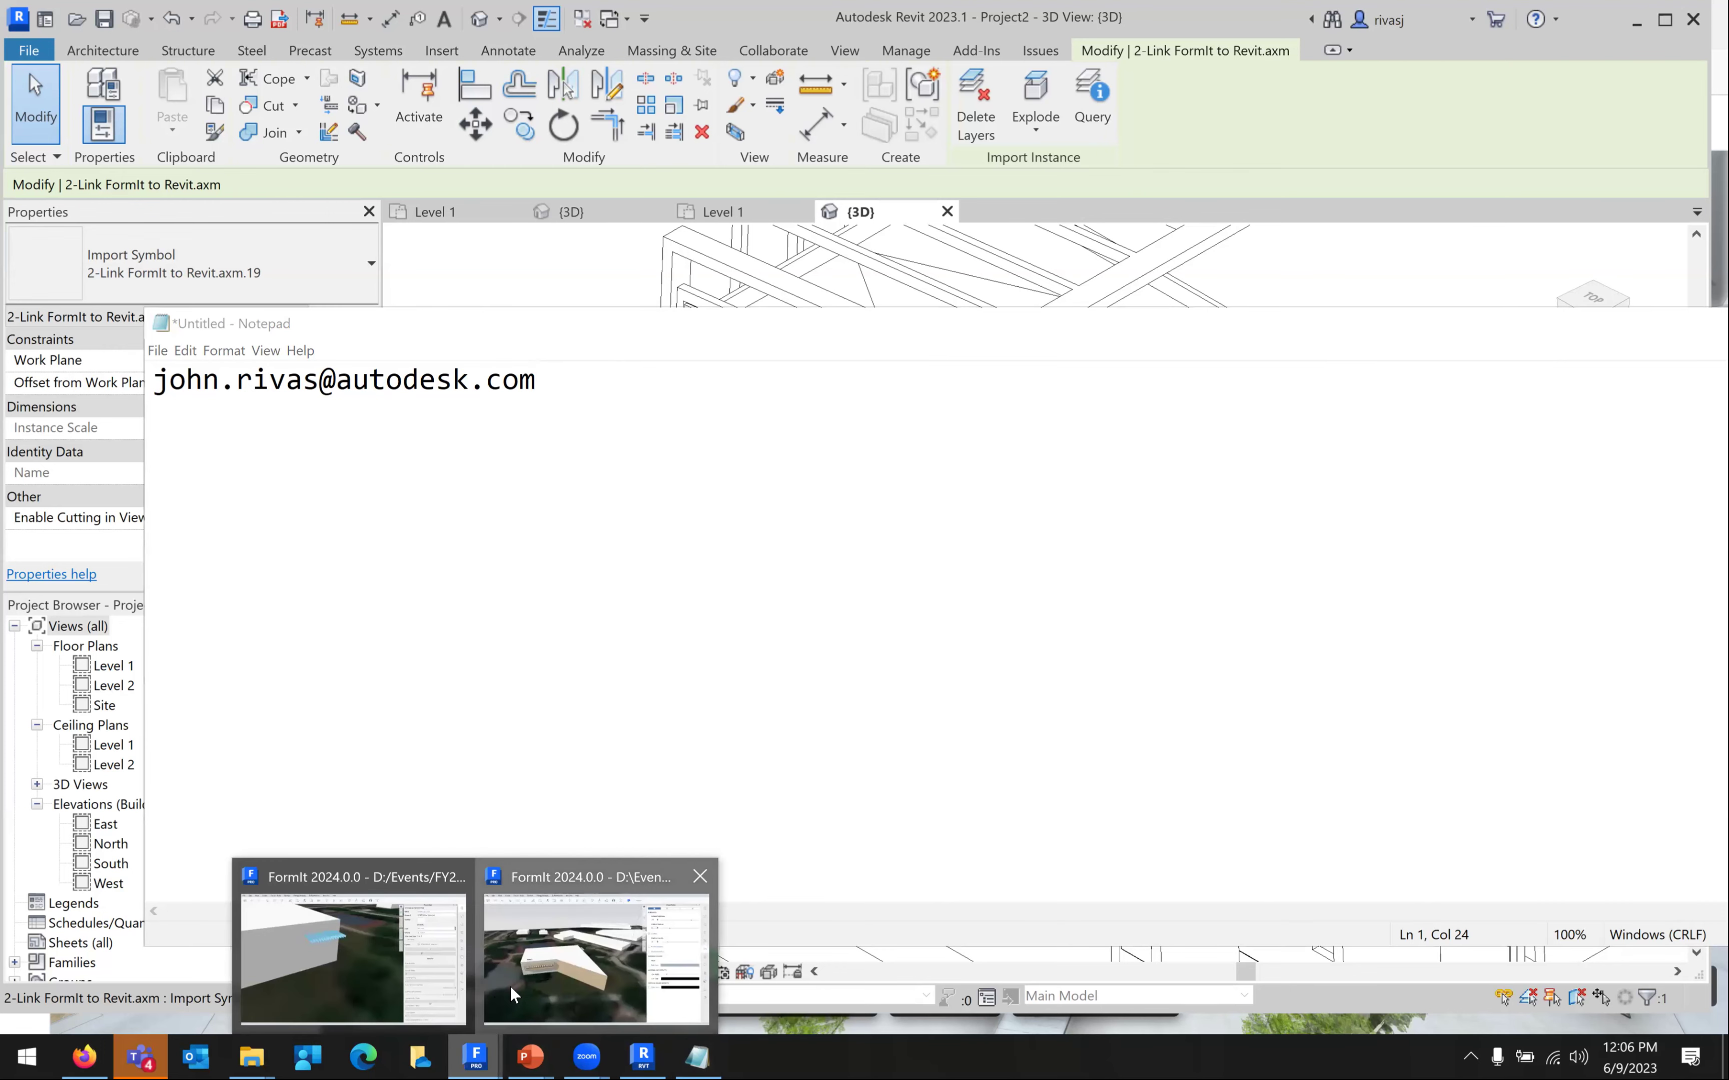
In the campus FormIt model, review the SKP local export format, cancel, then select a tree
{"action": "left_click", "coordinate": [552, 884]}
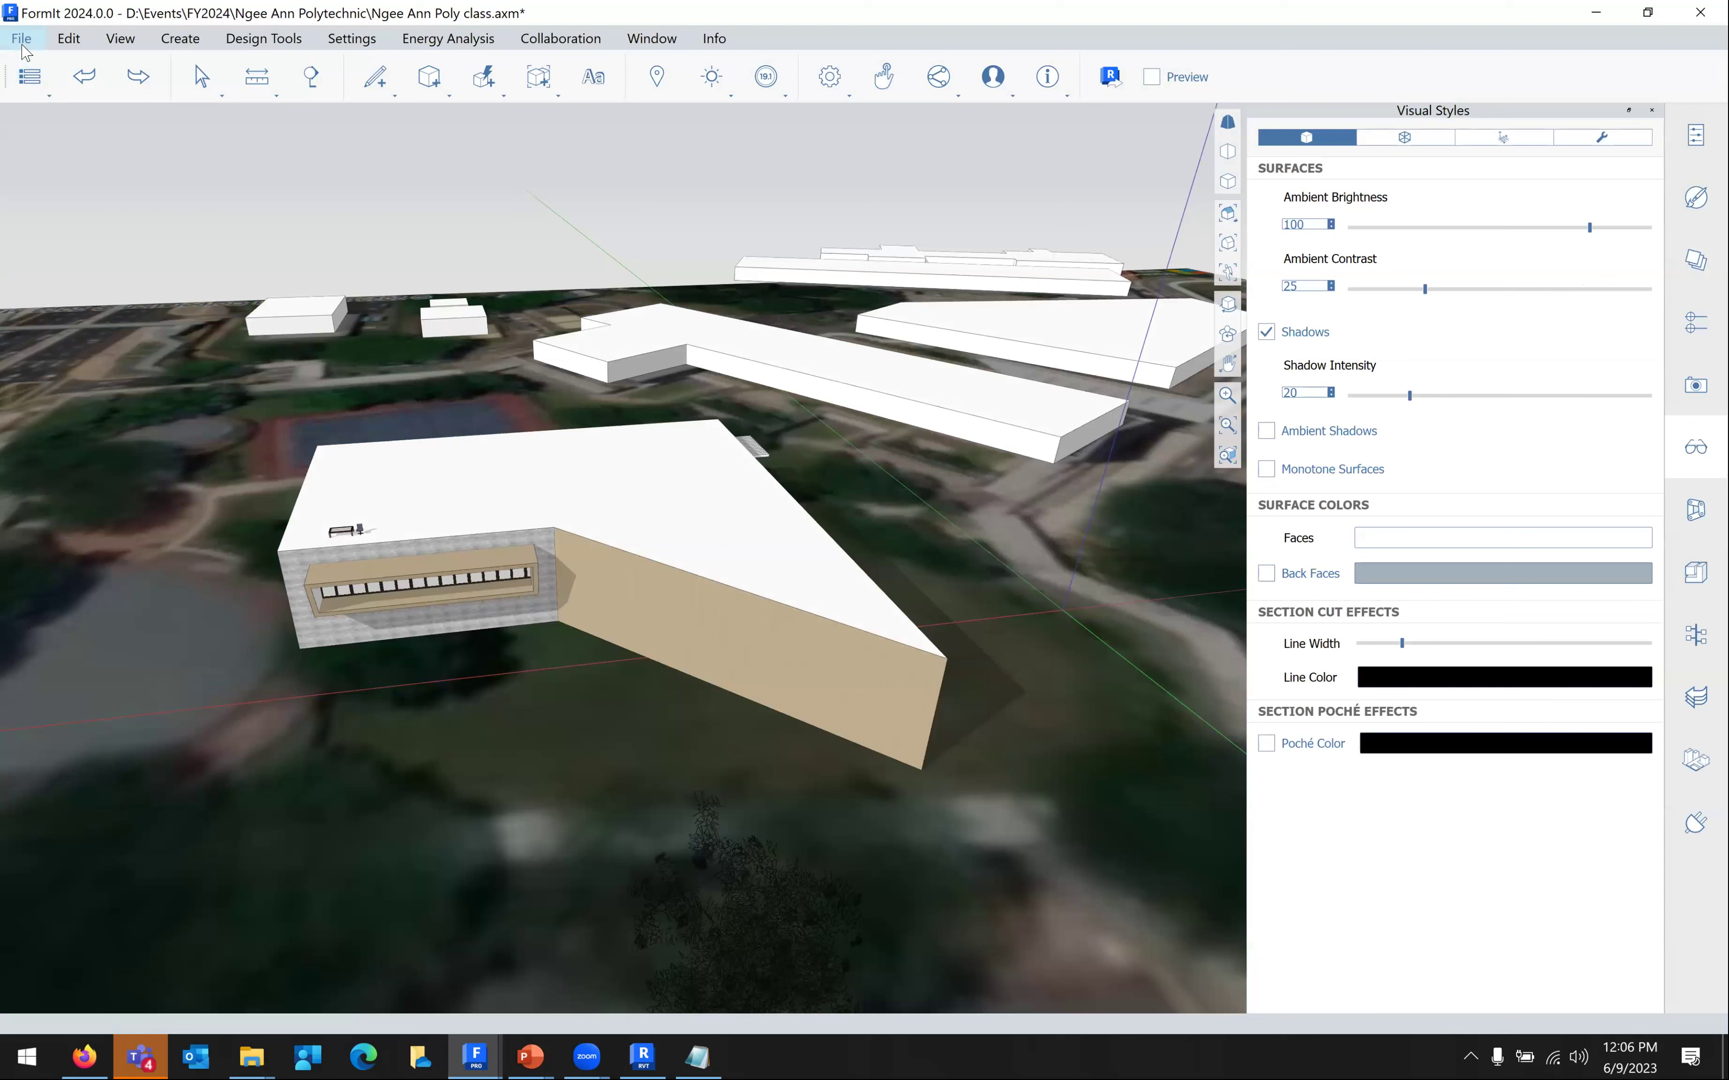
{"action": "left_click", "coordinate": [21, 38]}
{"action": "mouse_move", "coordinate": [86, 241]}
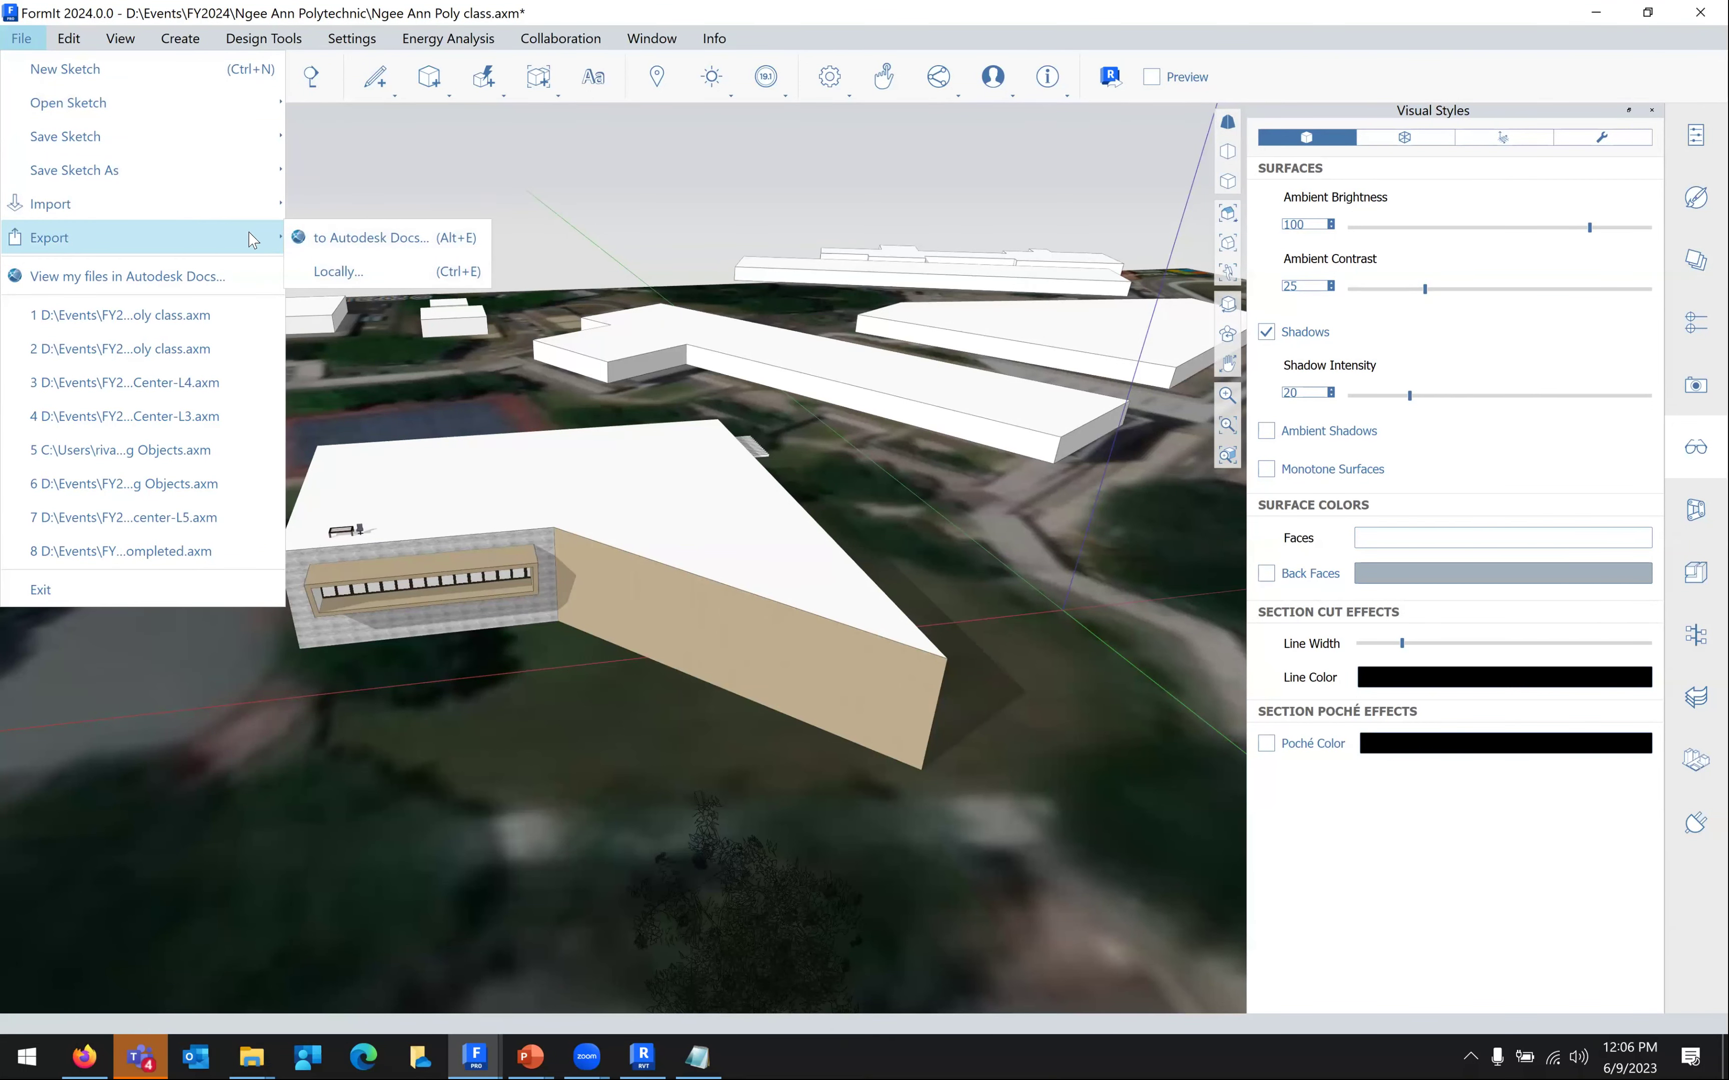
{"action": "left_click", "coordinate": [336, 270]}
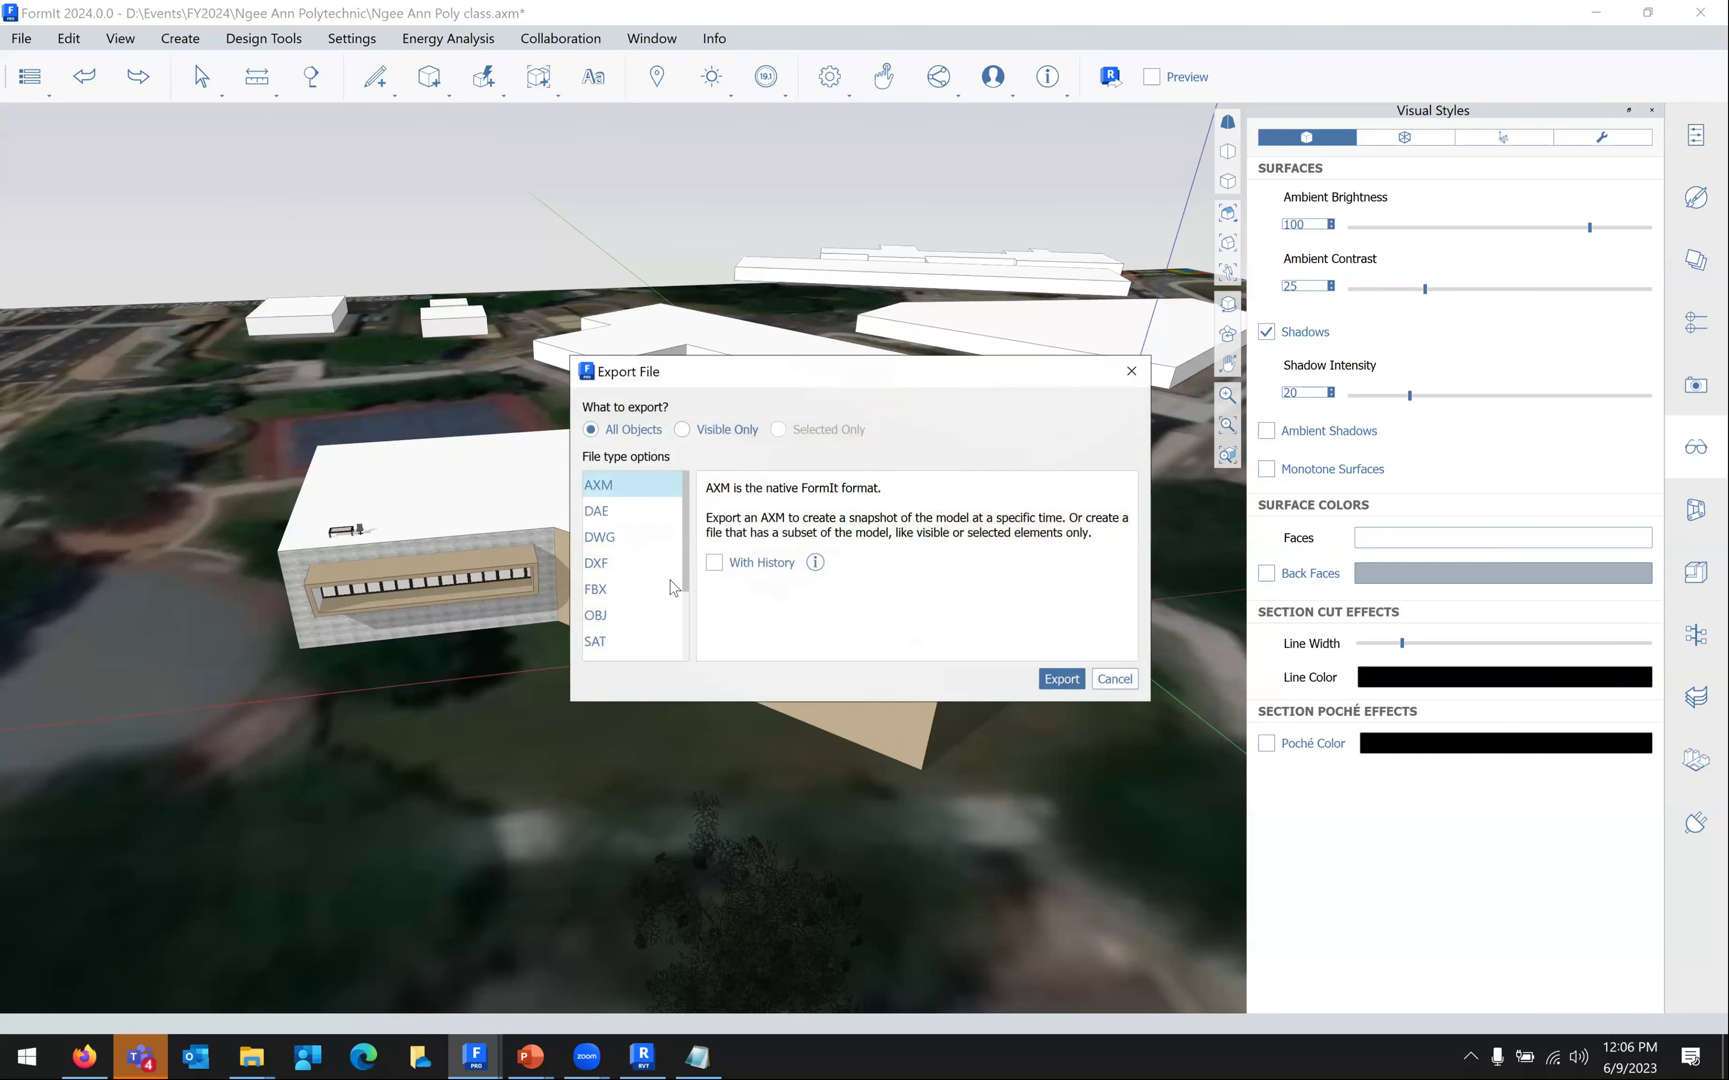
{"action": "left_click", "coordinate": [641, 565]}
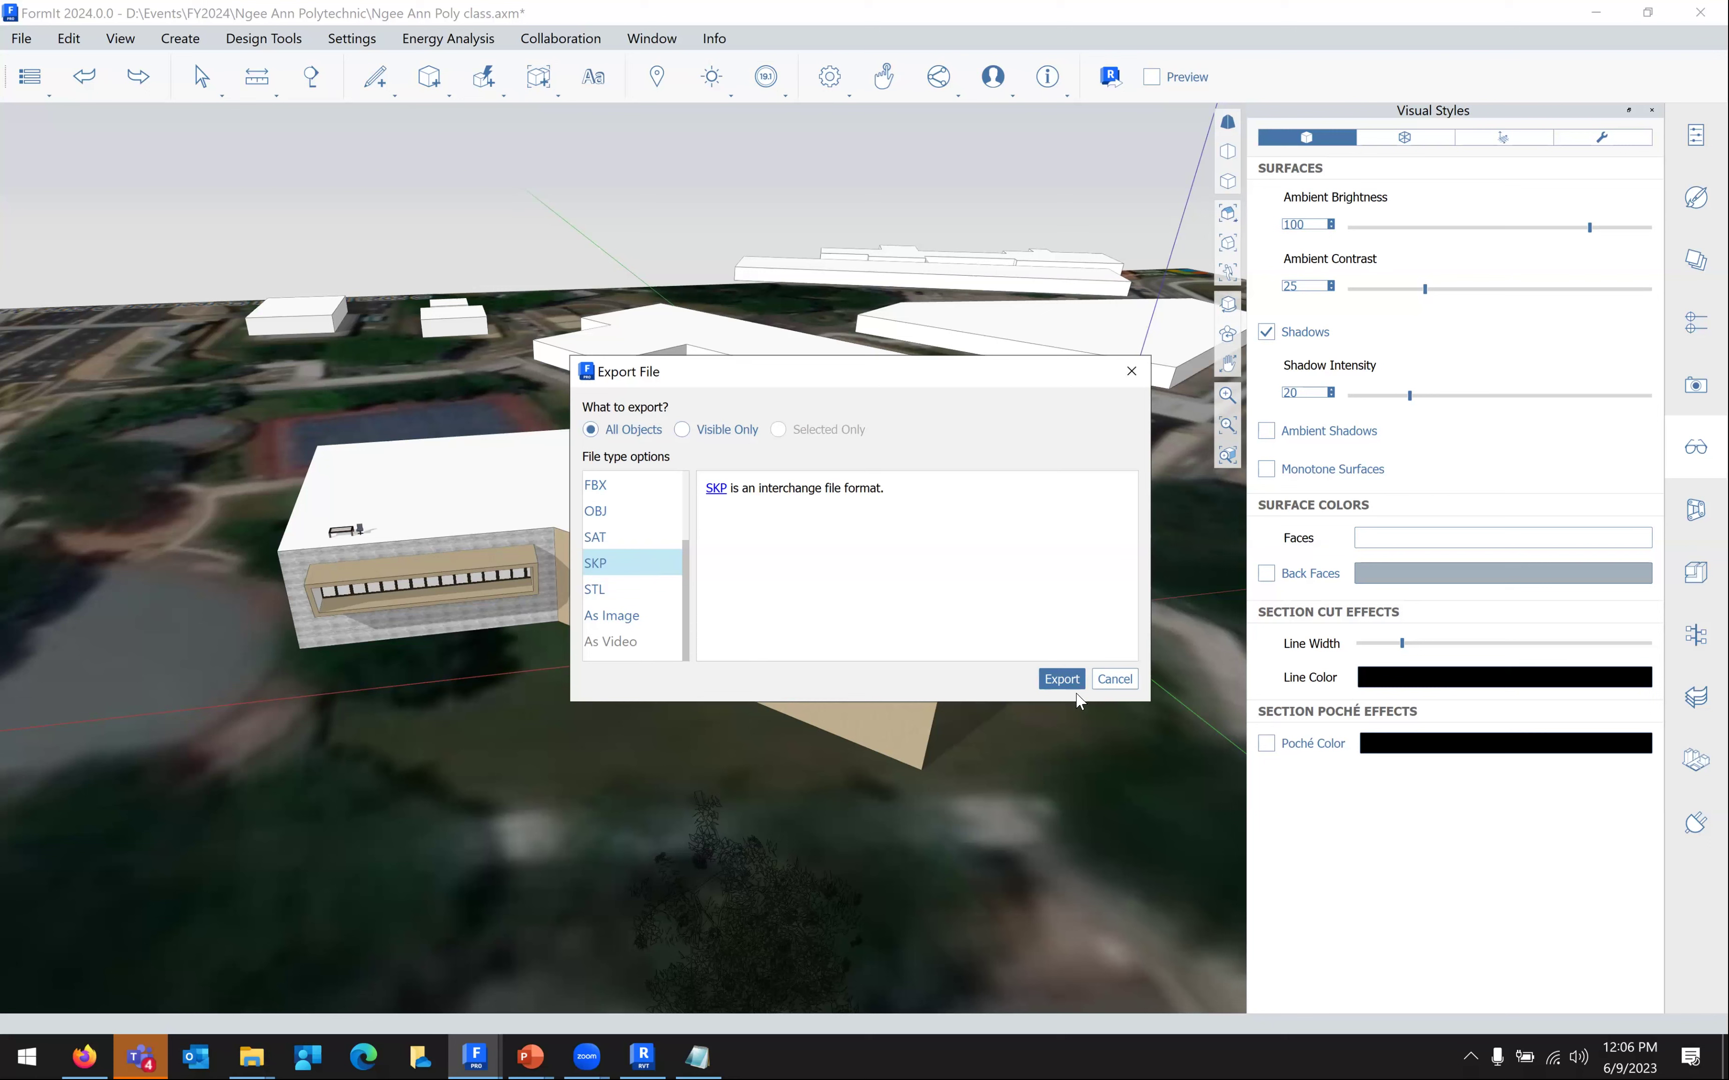
{"action": "left_click", "coordinate": [1116, 678]}
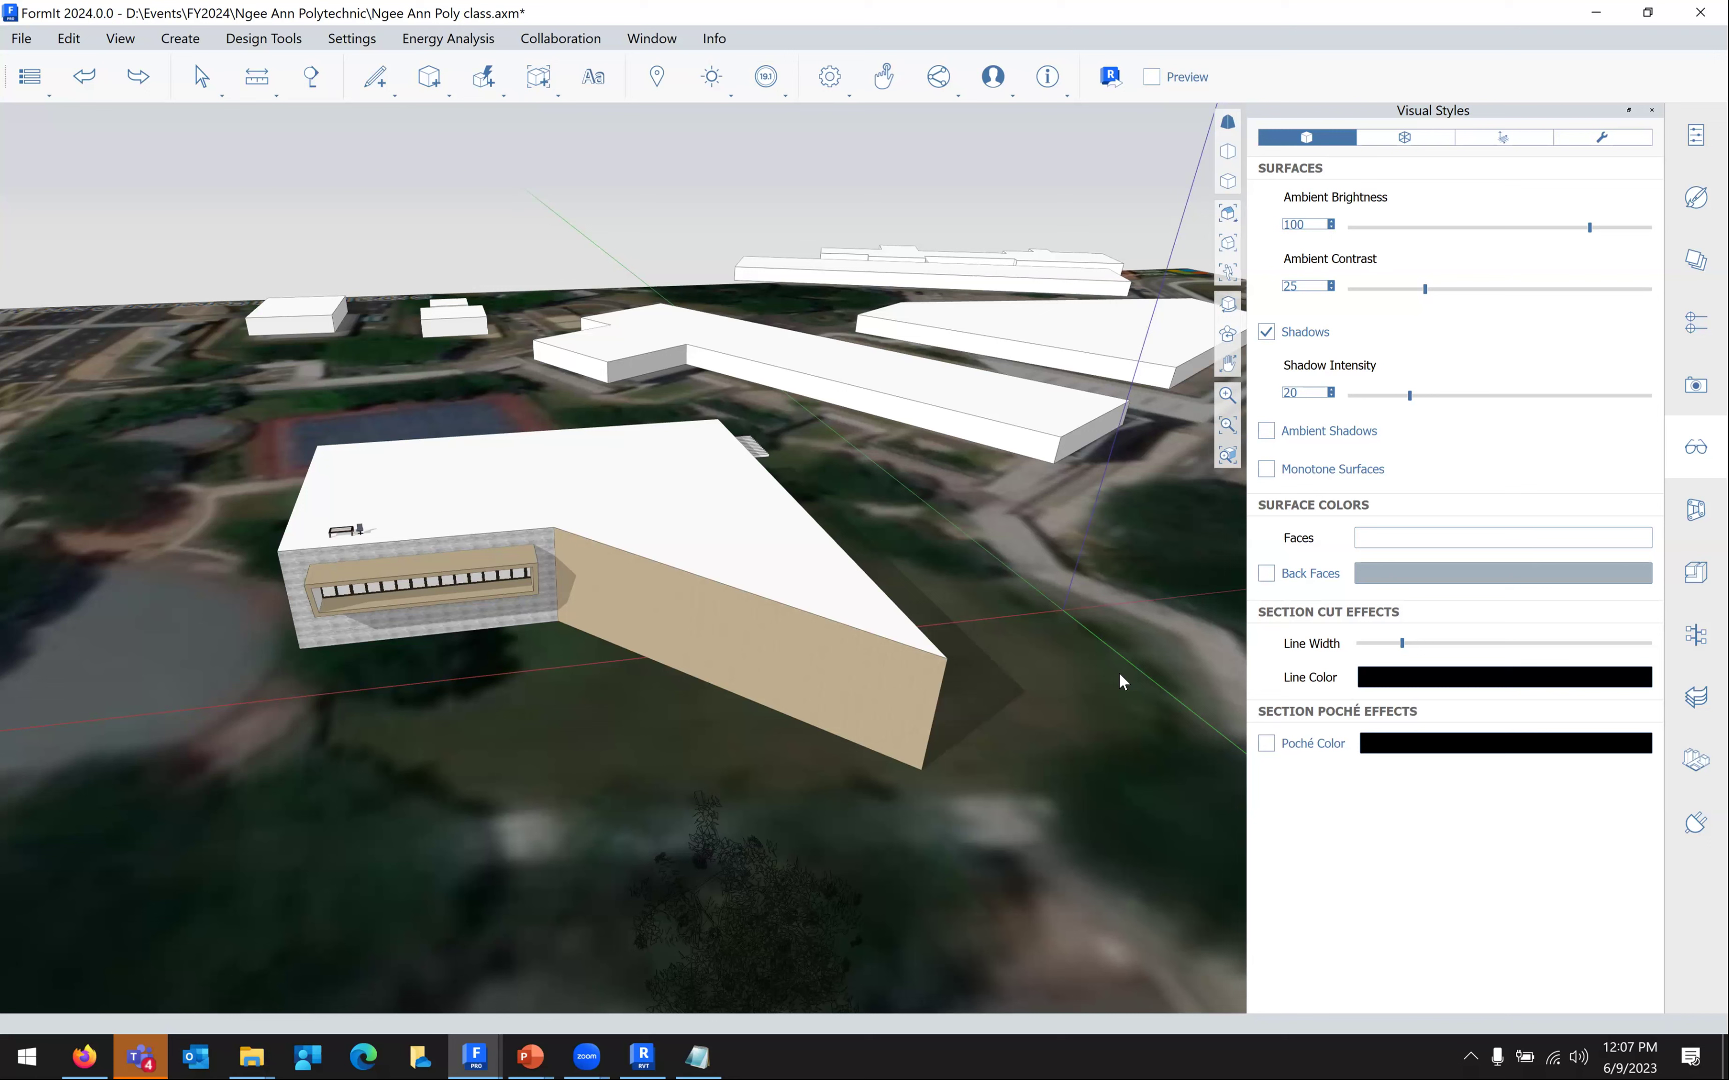
{"action": "left_click", "coordinate": [660, 928]}
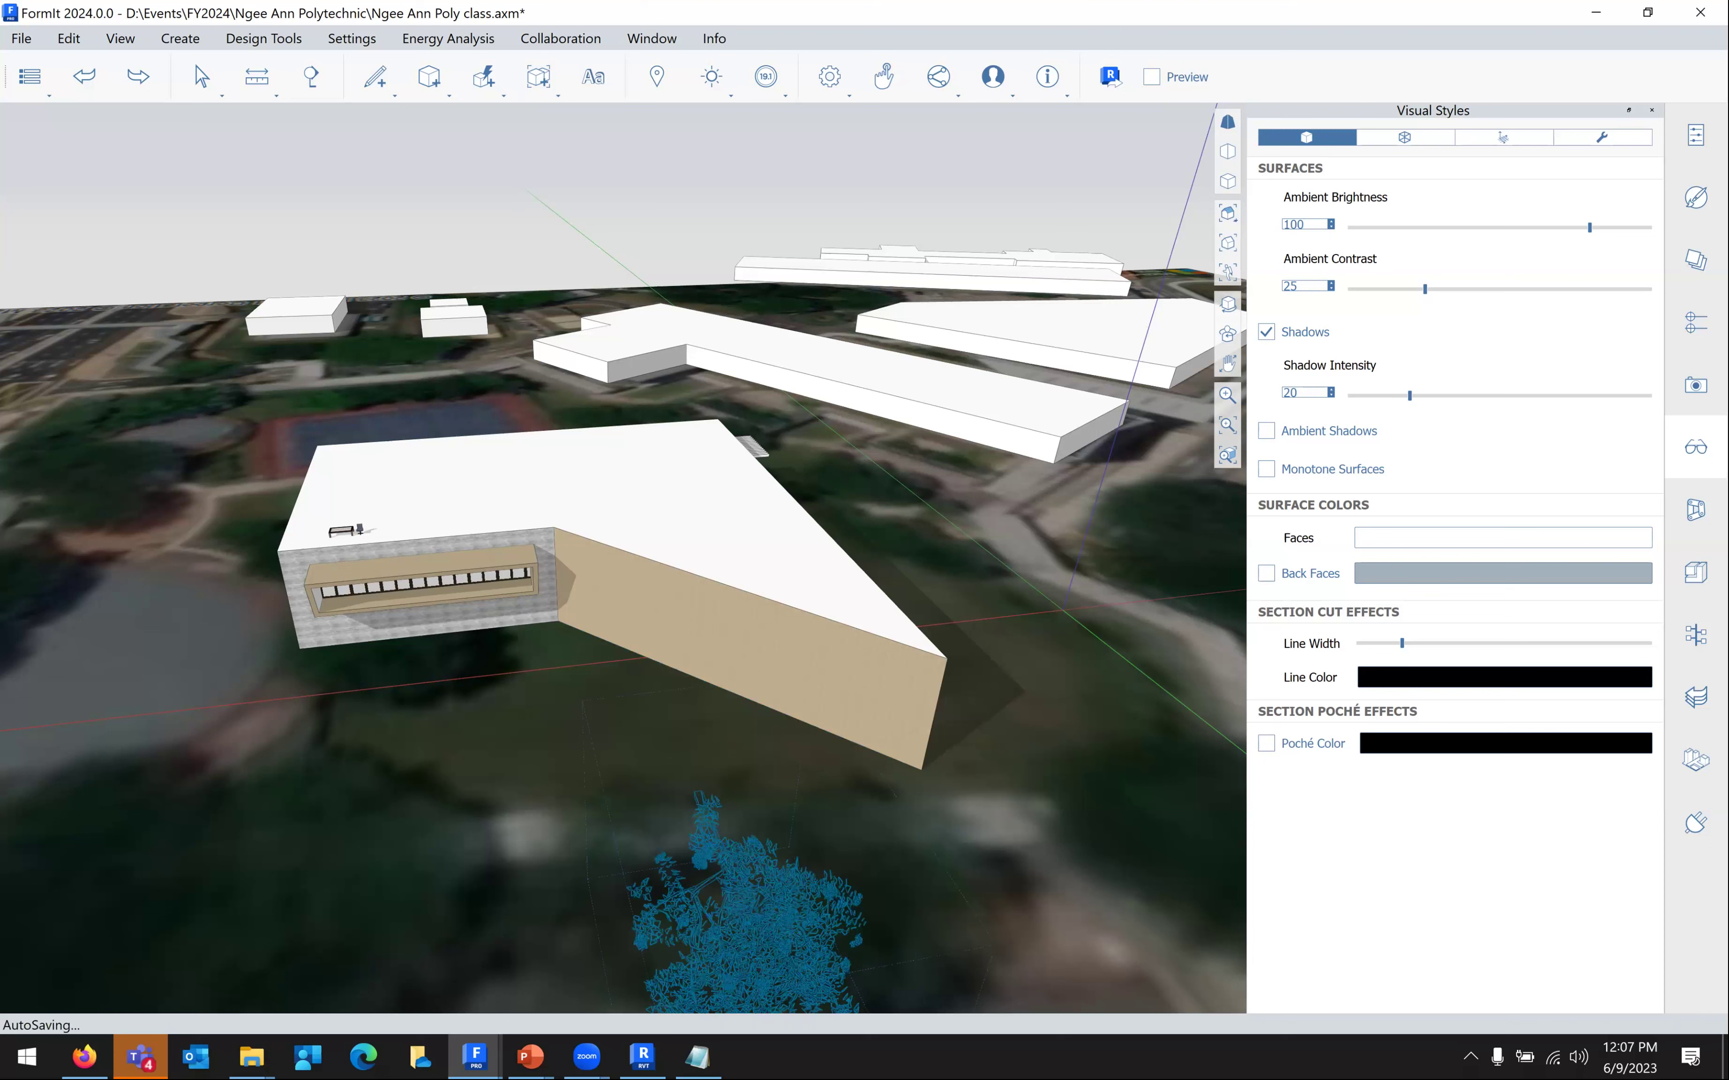
{"action": "mouse_move", "coordinate": [529, 1056]}
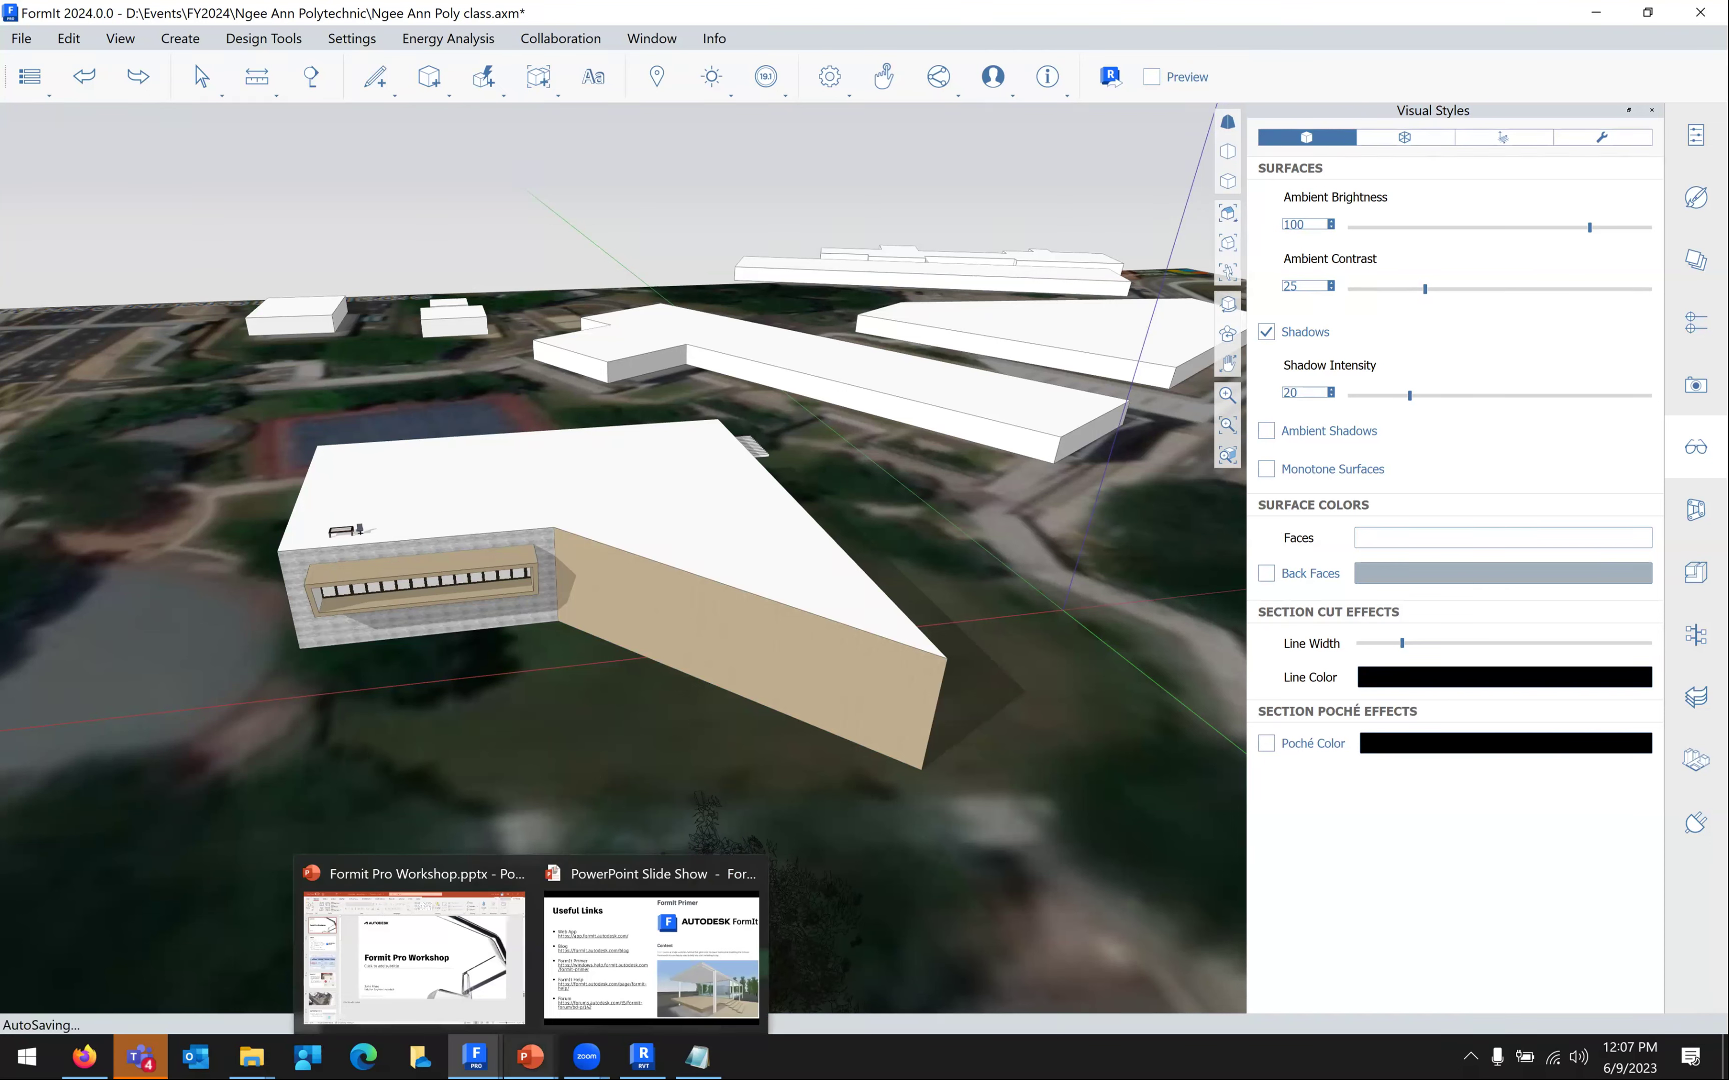